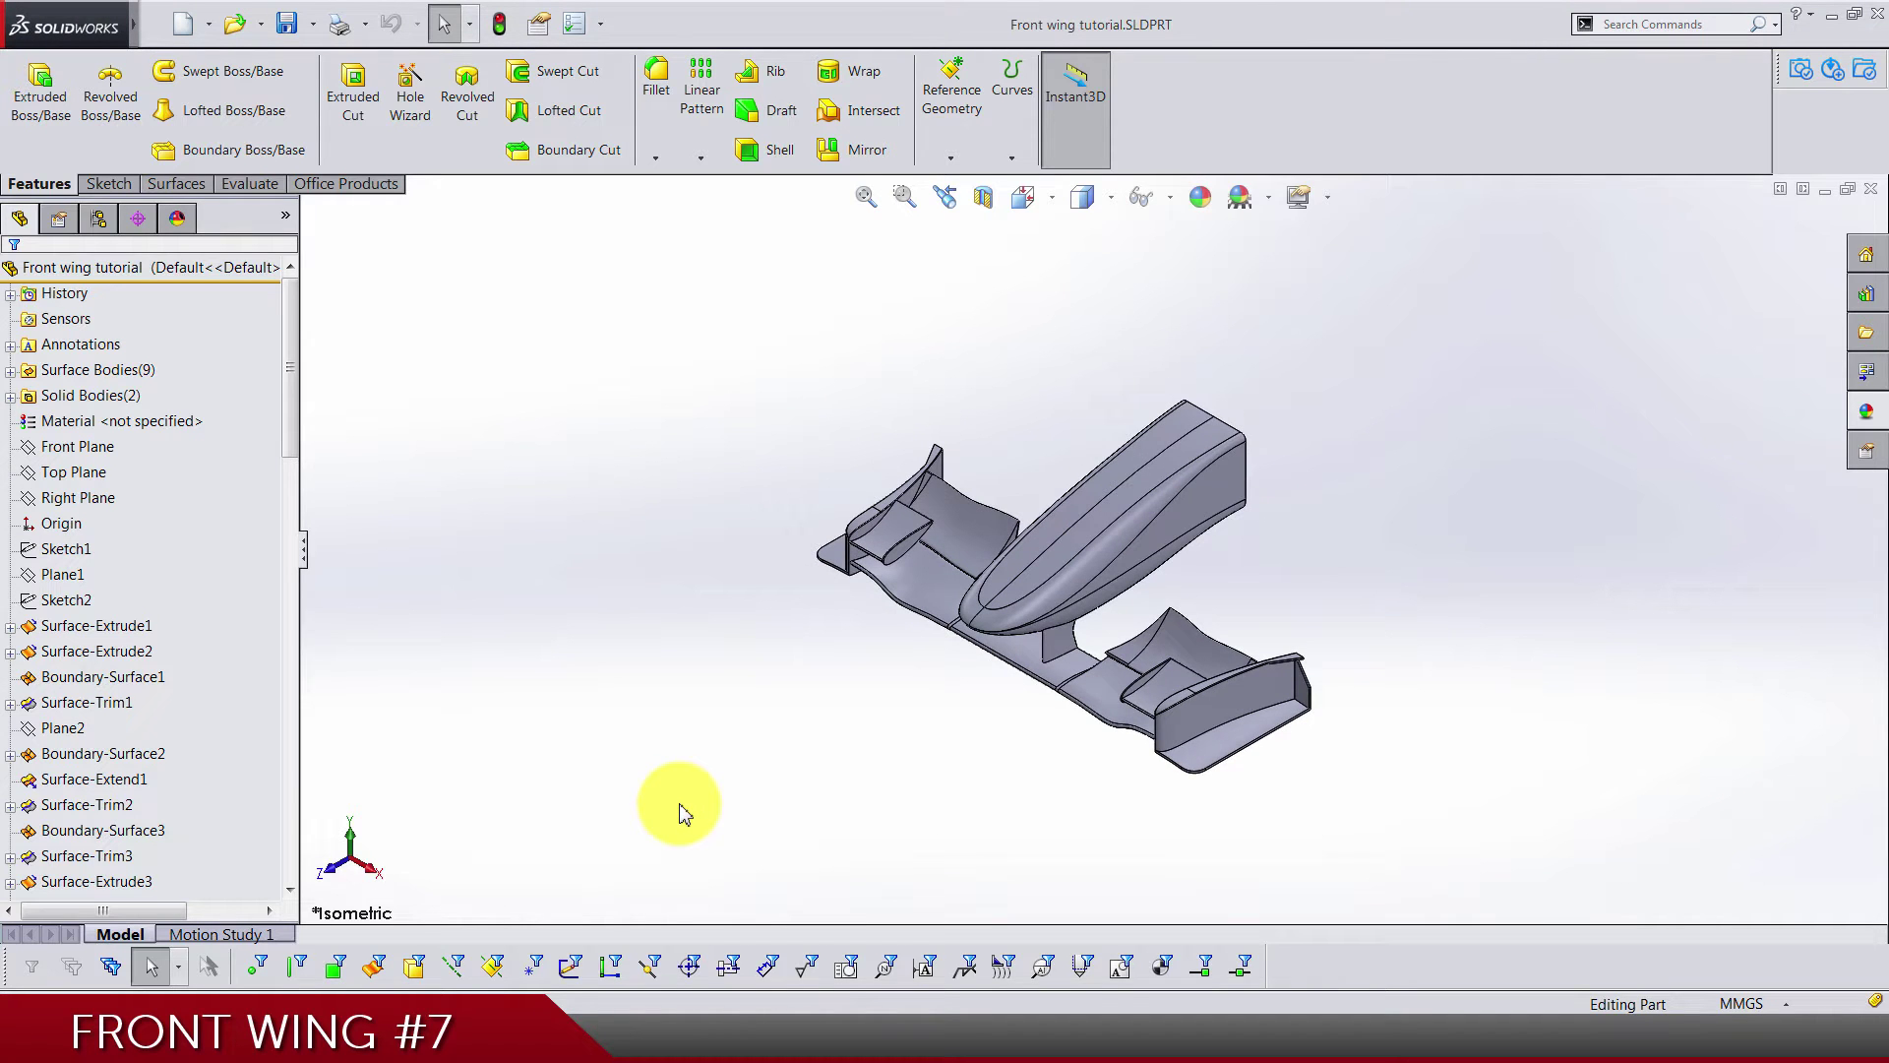
Show the front wing in the Front view orientation, zoomed to fit the screen
middle_drag(1413, 624, 1046, 253)
click(1023, 199)
click(1077, 316)
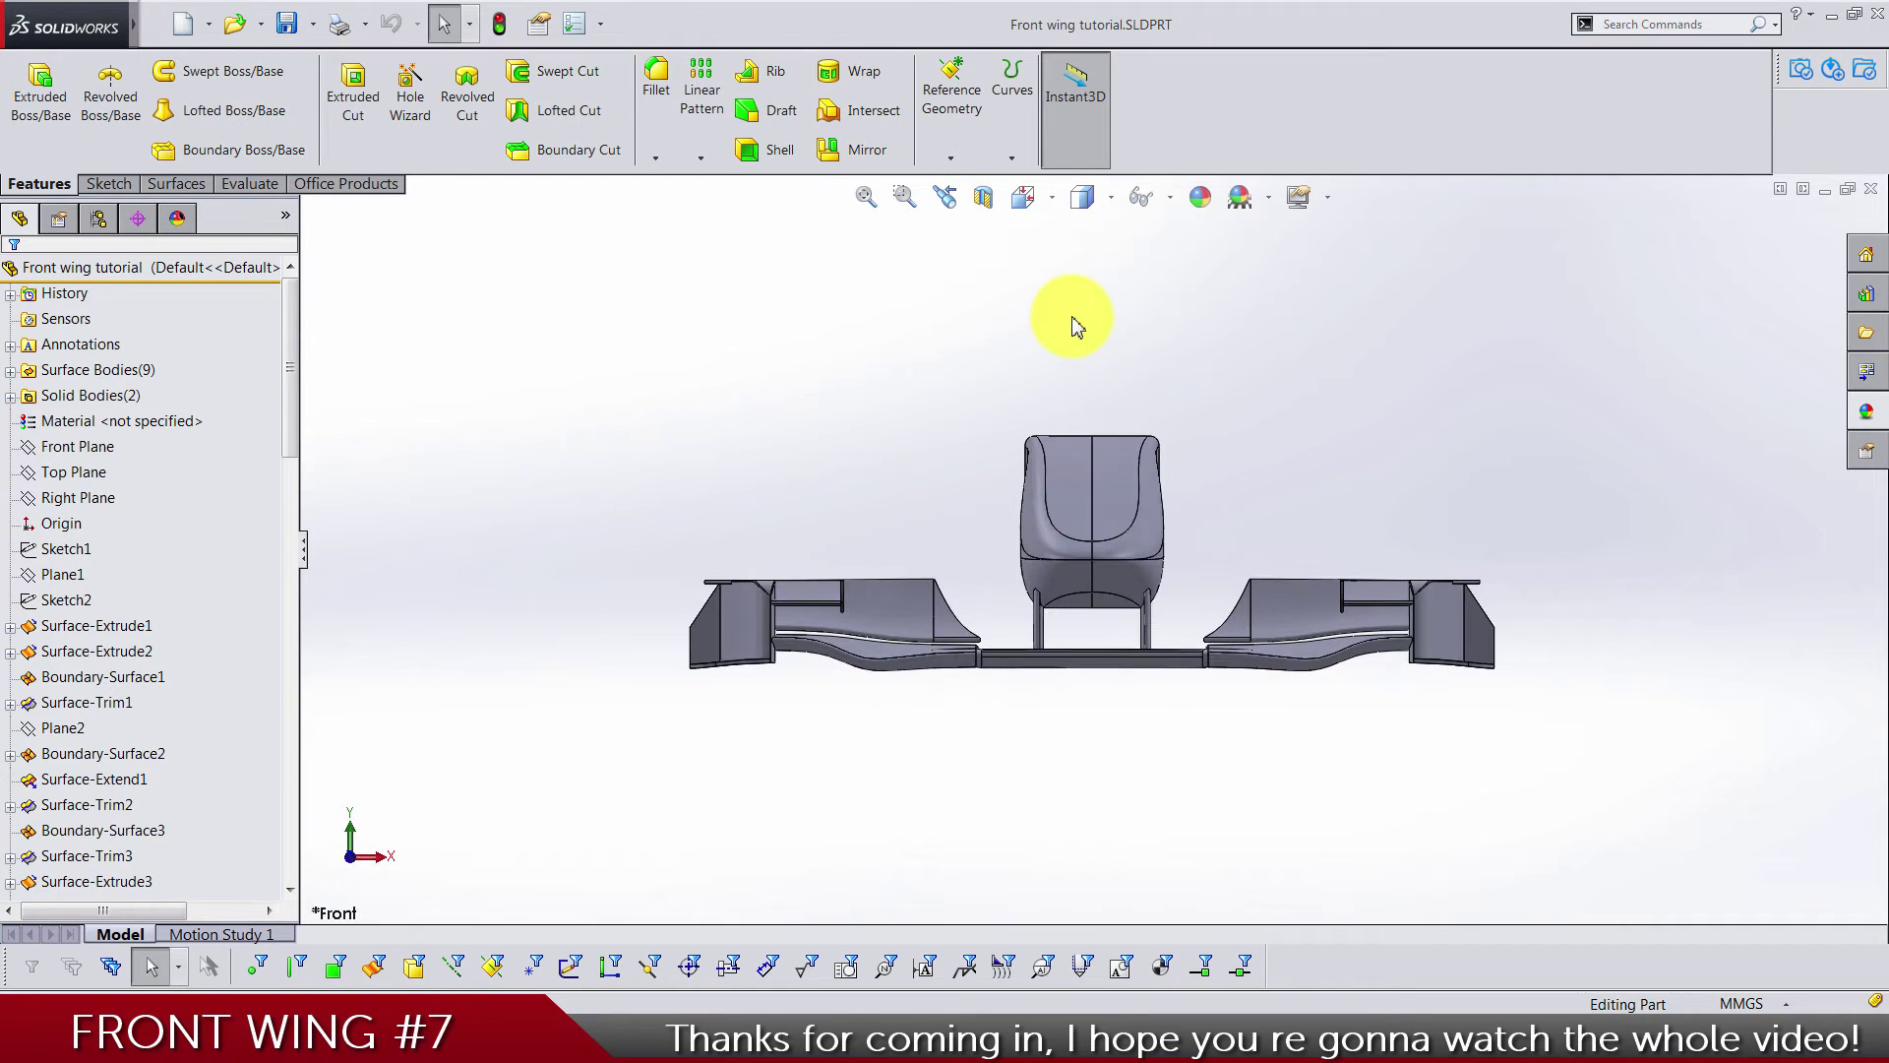
key(f)
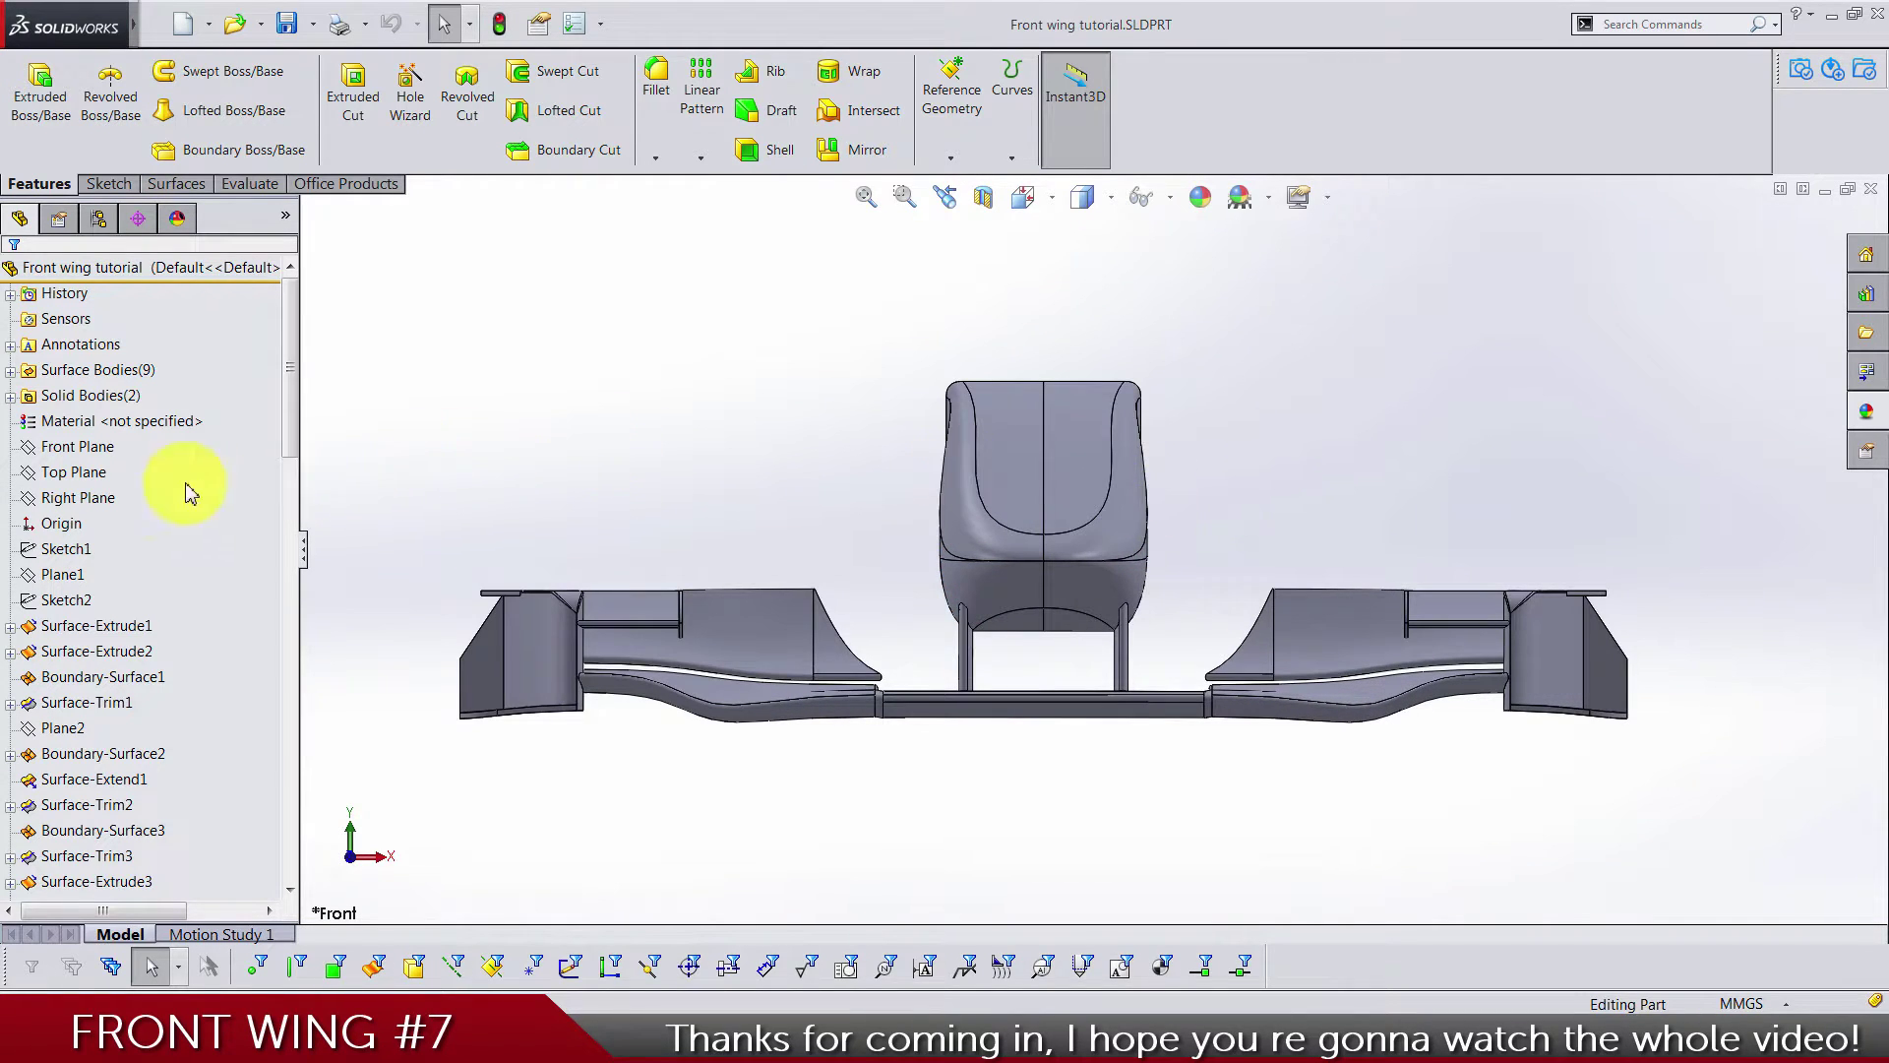
Create a reference plane offset 110 mm from the Top Plane
click(100, 475)
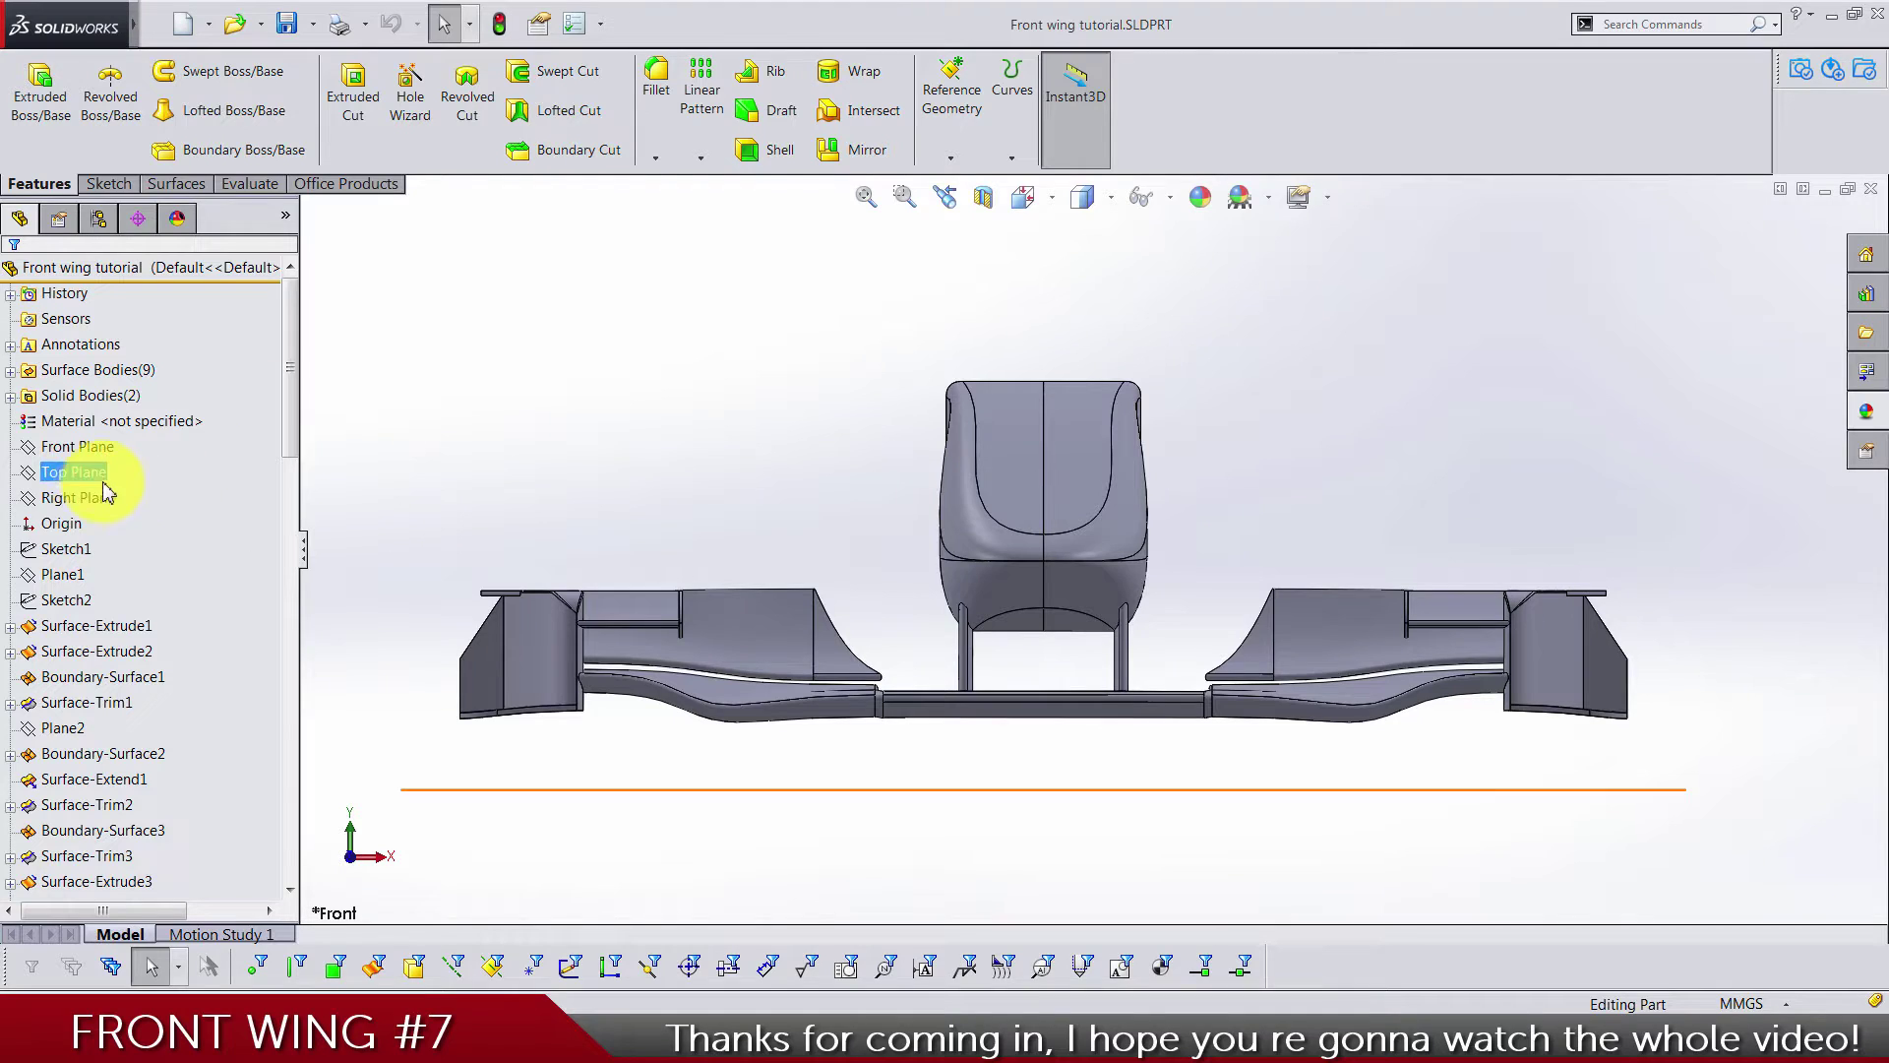
click(950, 158)
click(959, 191)
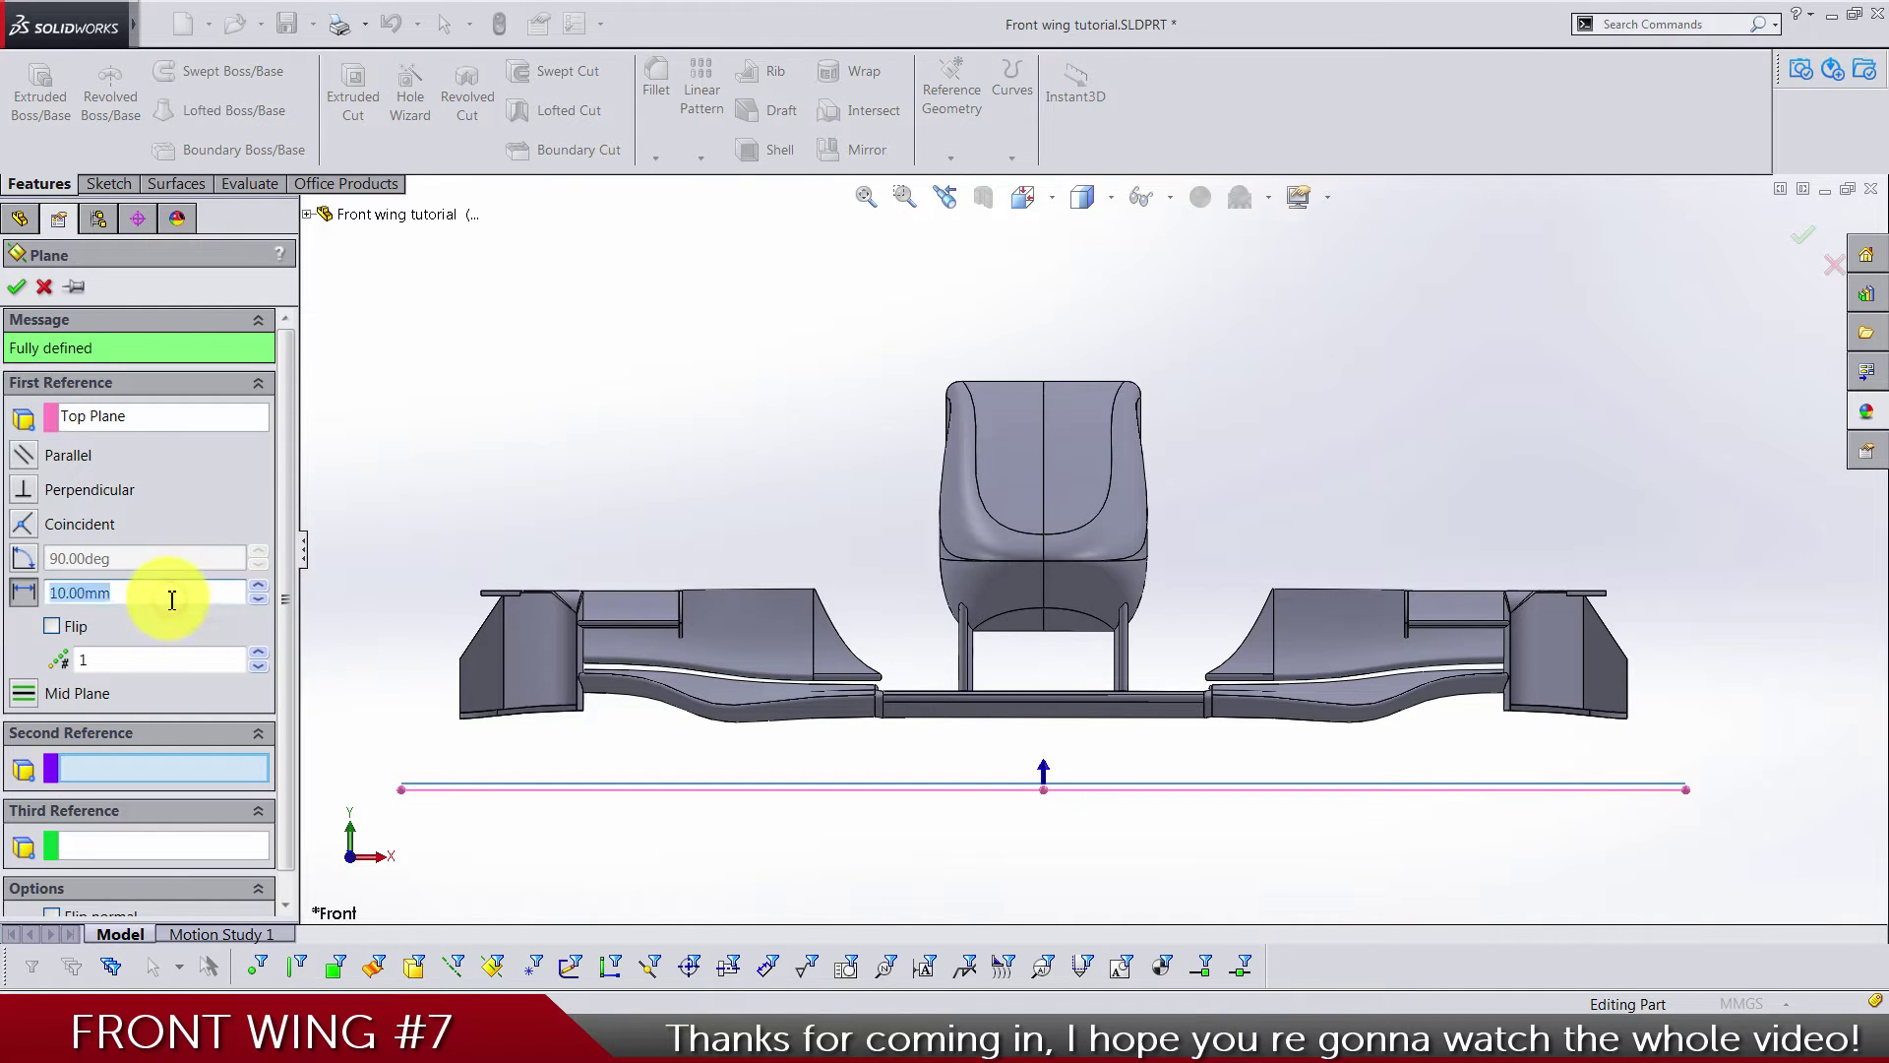
key(BackSpace)
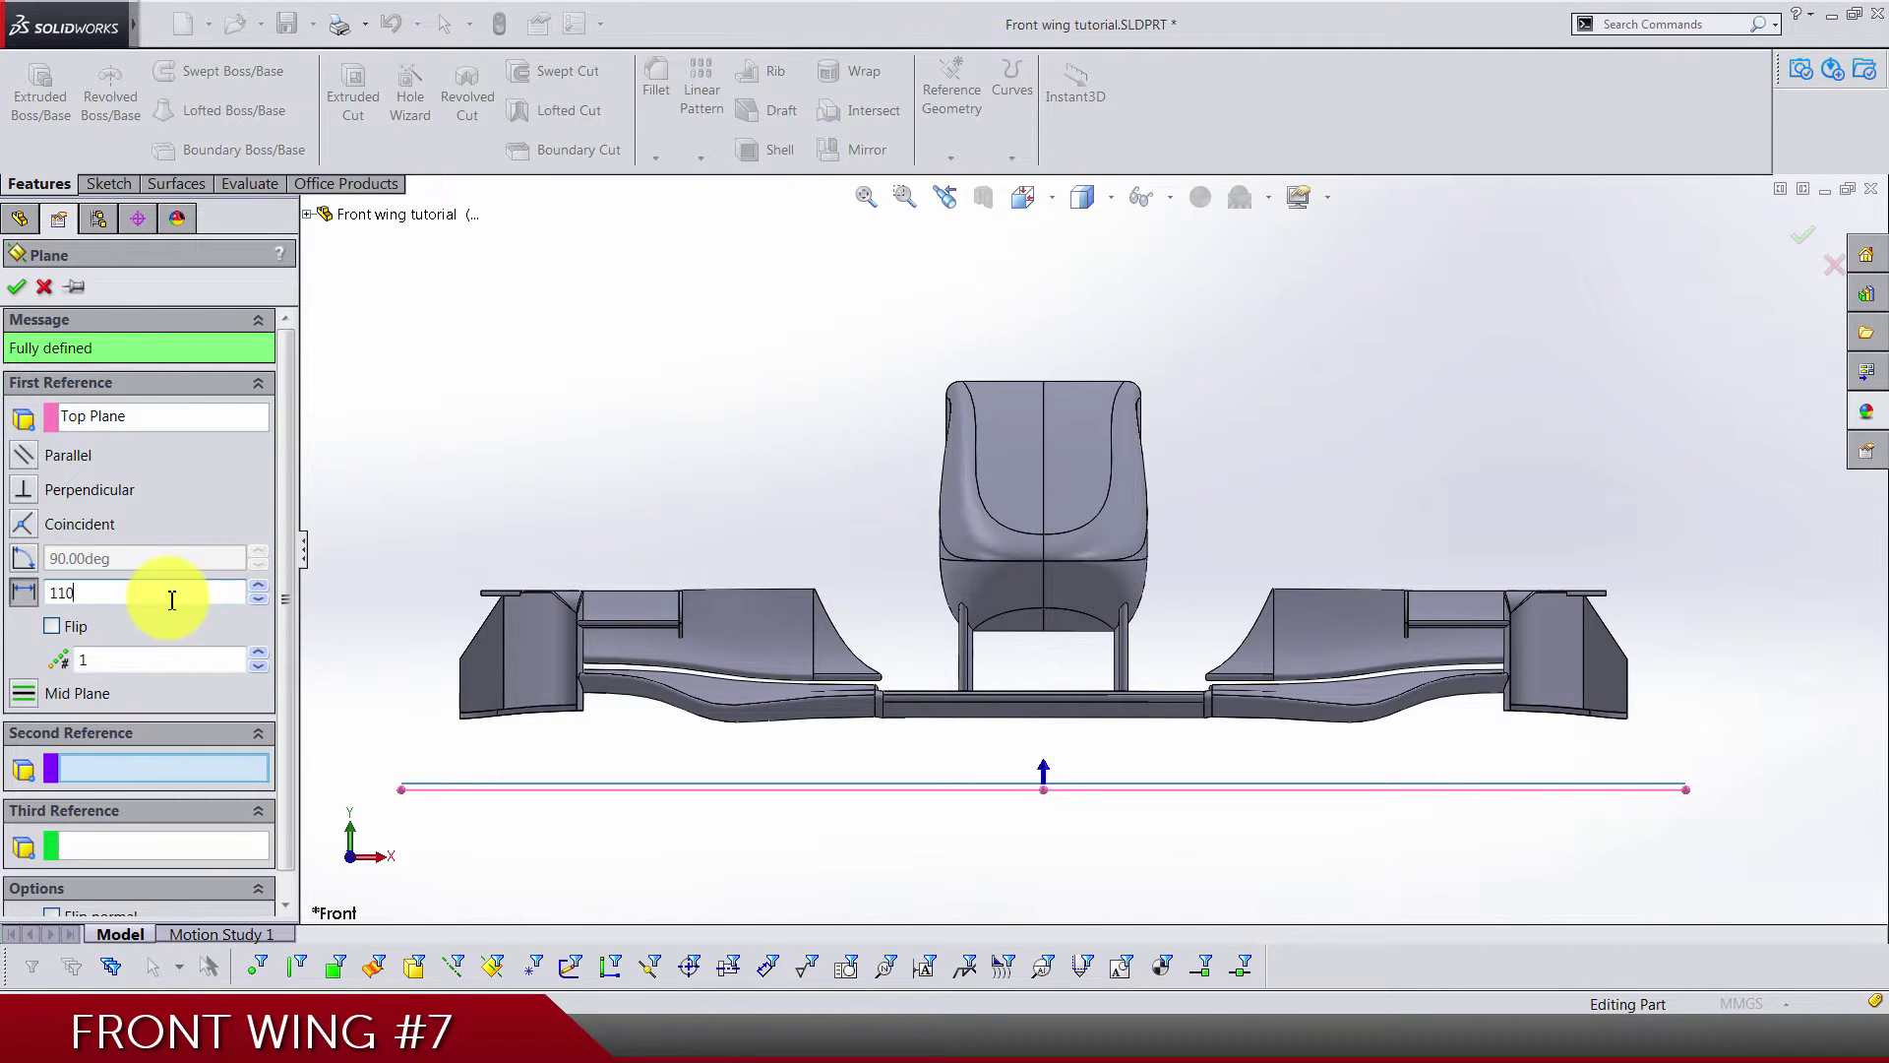
key(Return)
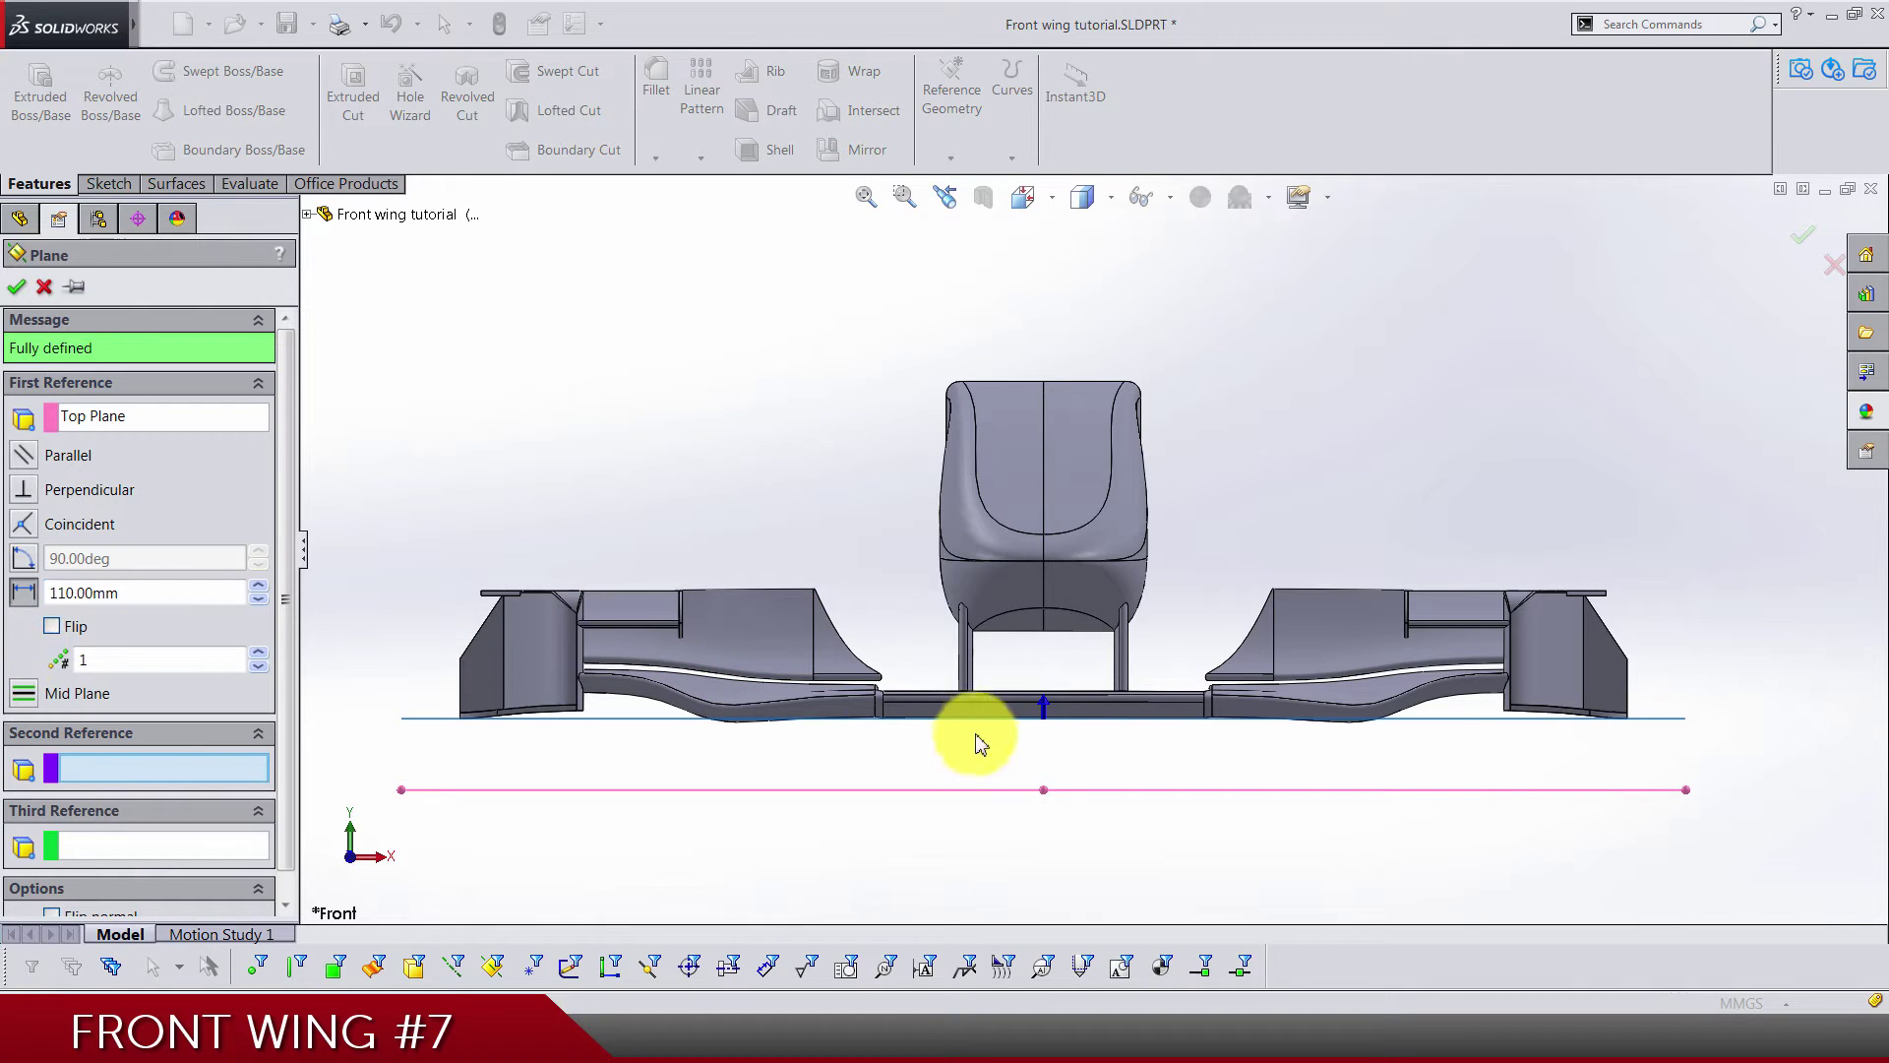
key(Return)
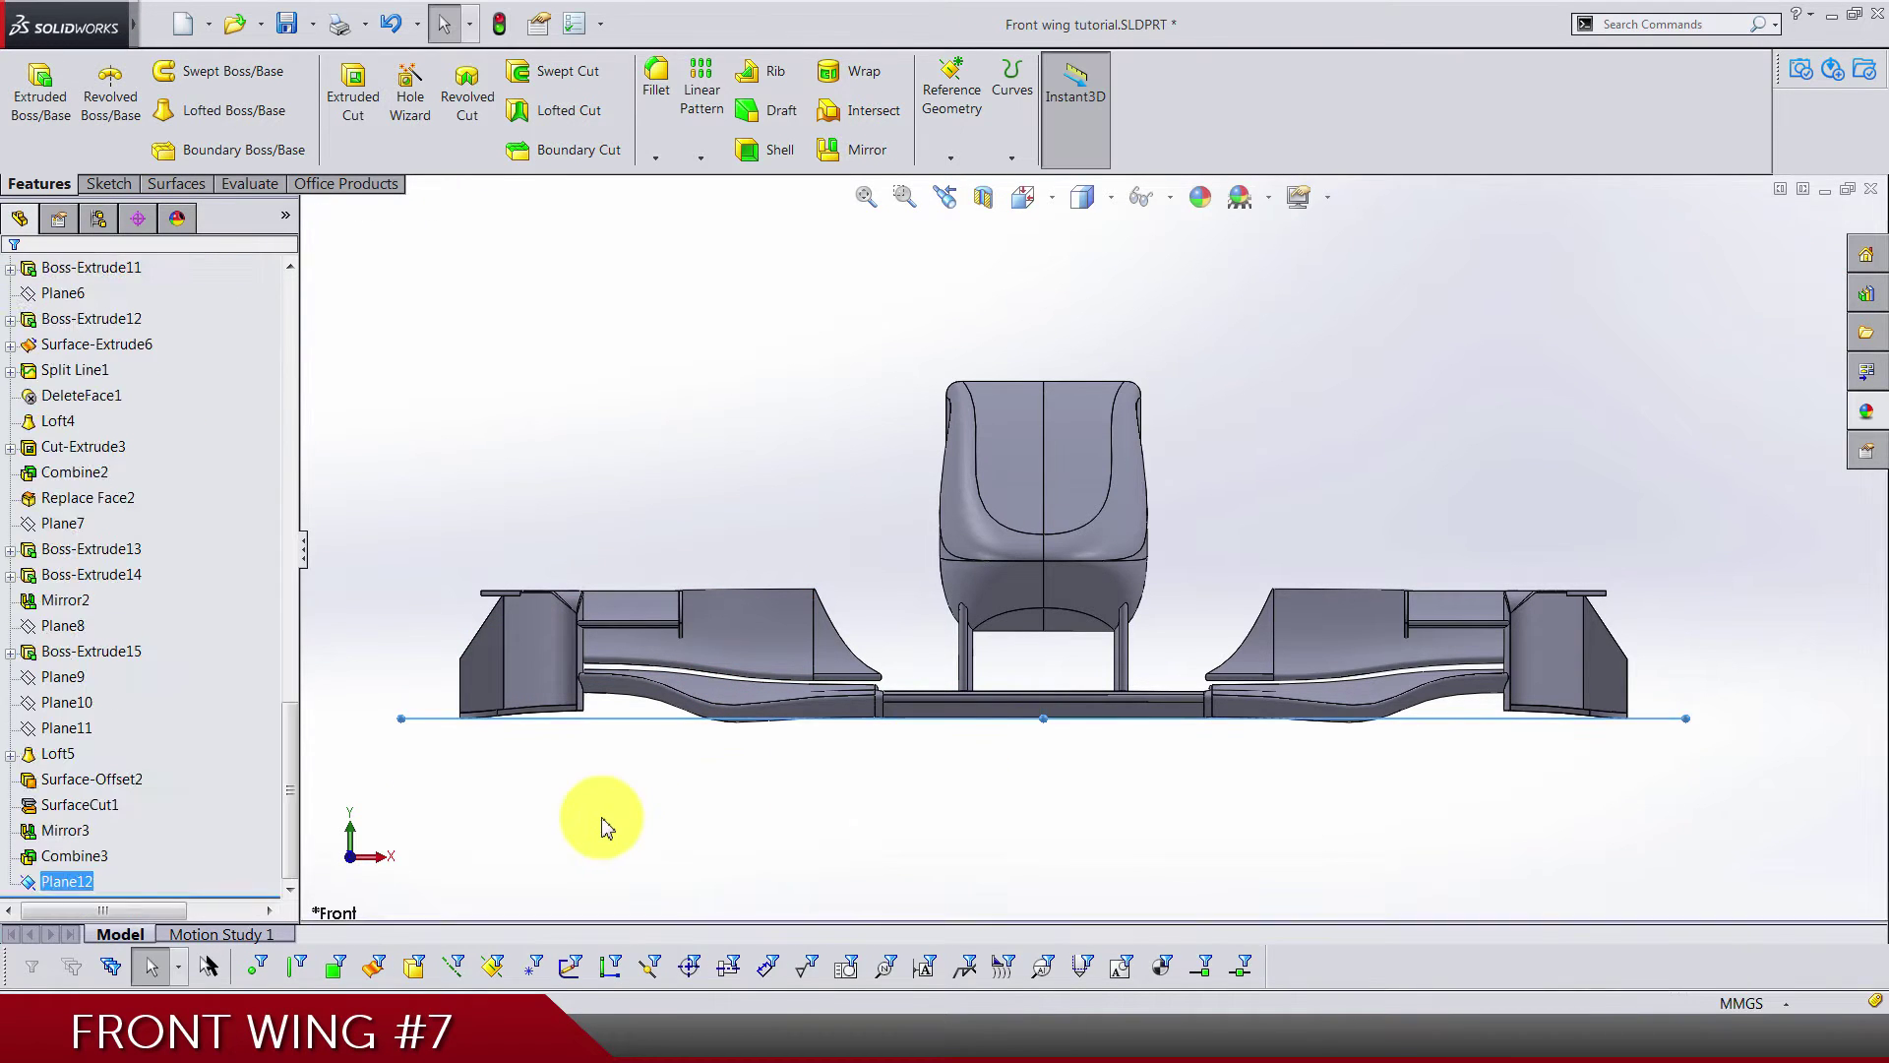
click(602, 816)
Create a second plane offset 250 mm from the Top Plane and view it isometrically
click(92, 474)
click(950, 160)
click(929, 195)
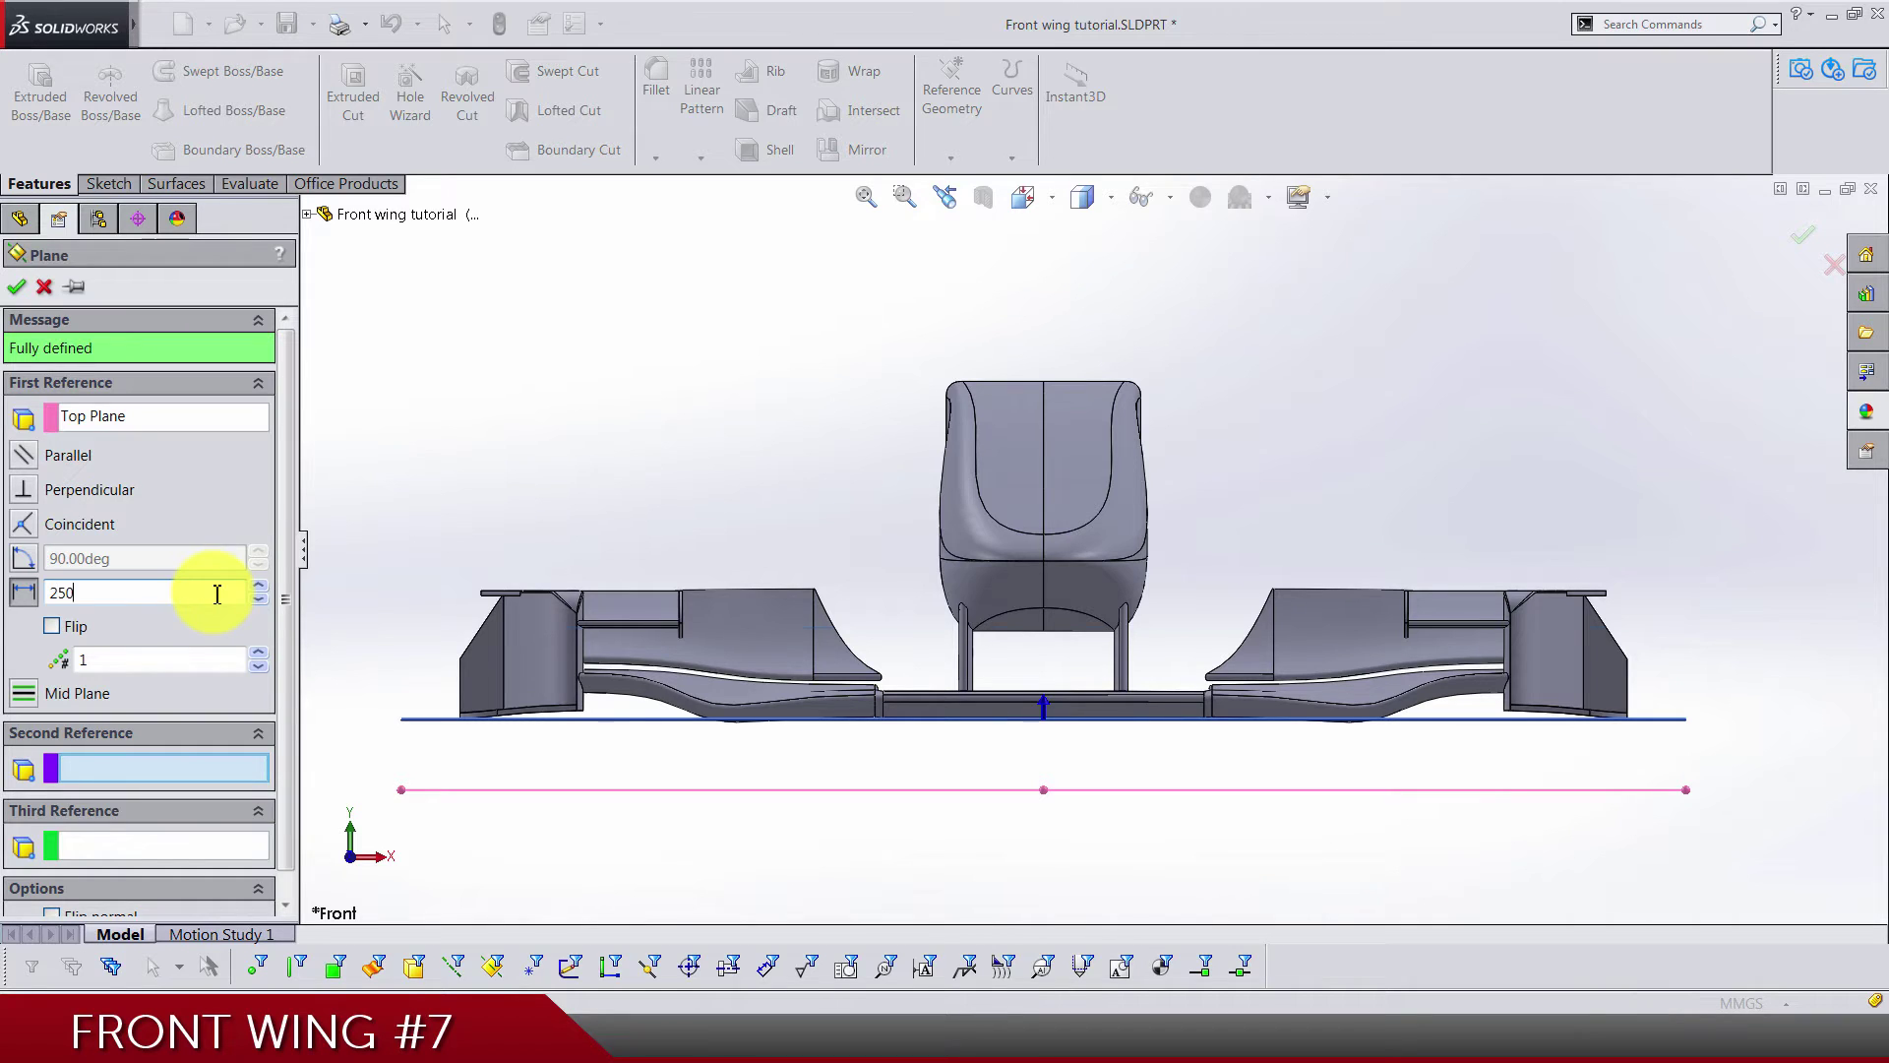
right_click(771, 426)
middle_drag(763, 414, 852, 511)
Start a new sketch on the offset plane and hide both reference planes
scroll(253, 548, down, 15)
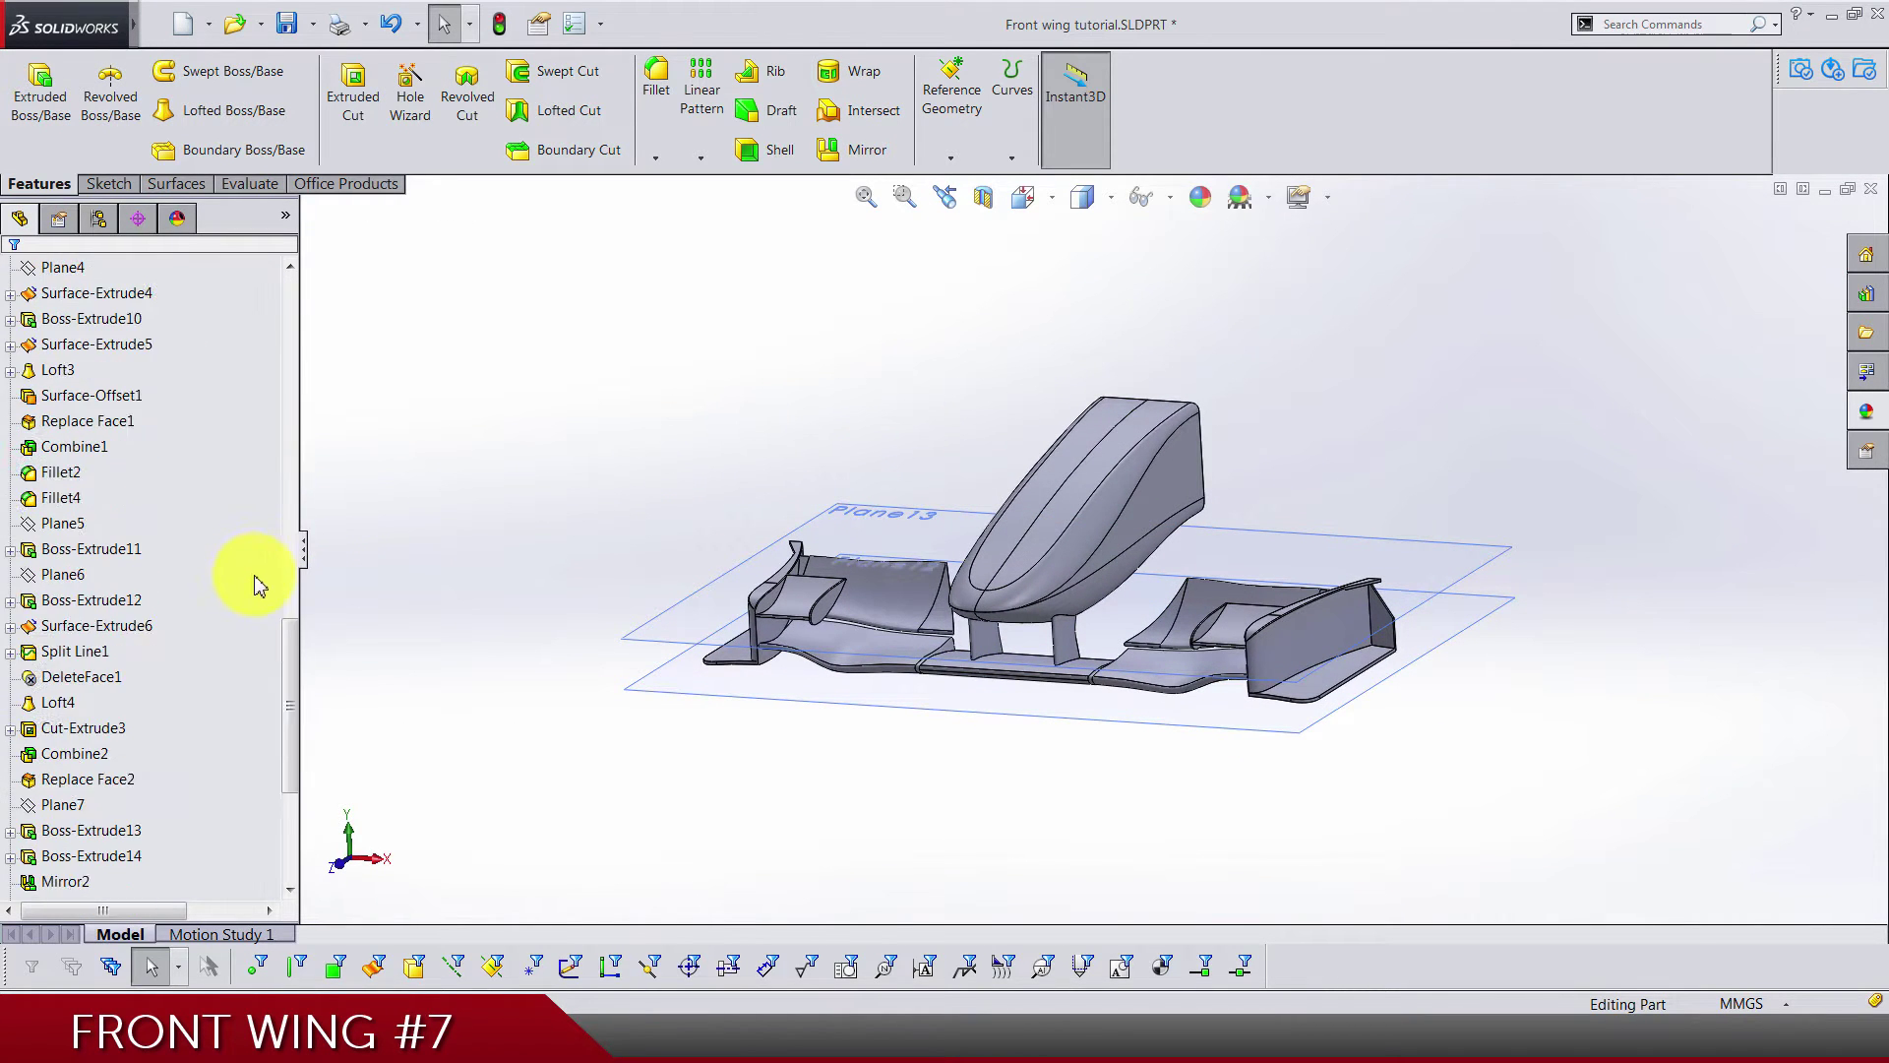
right_click(79, 864)
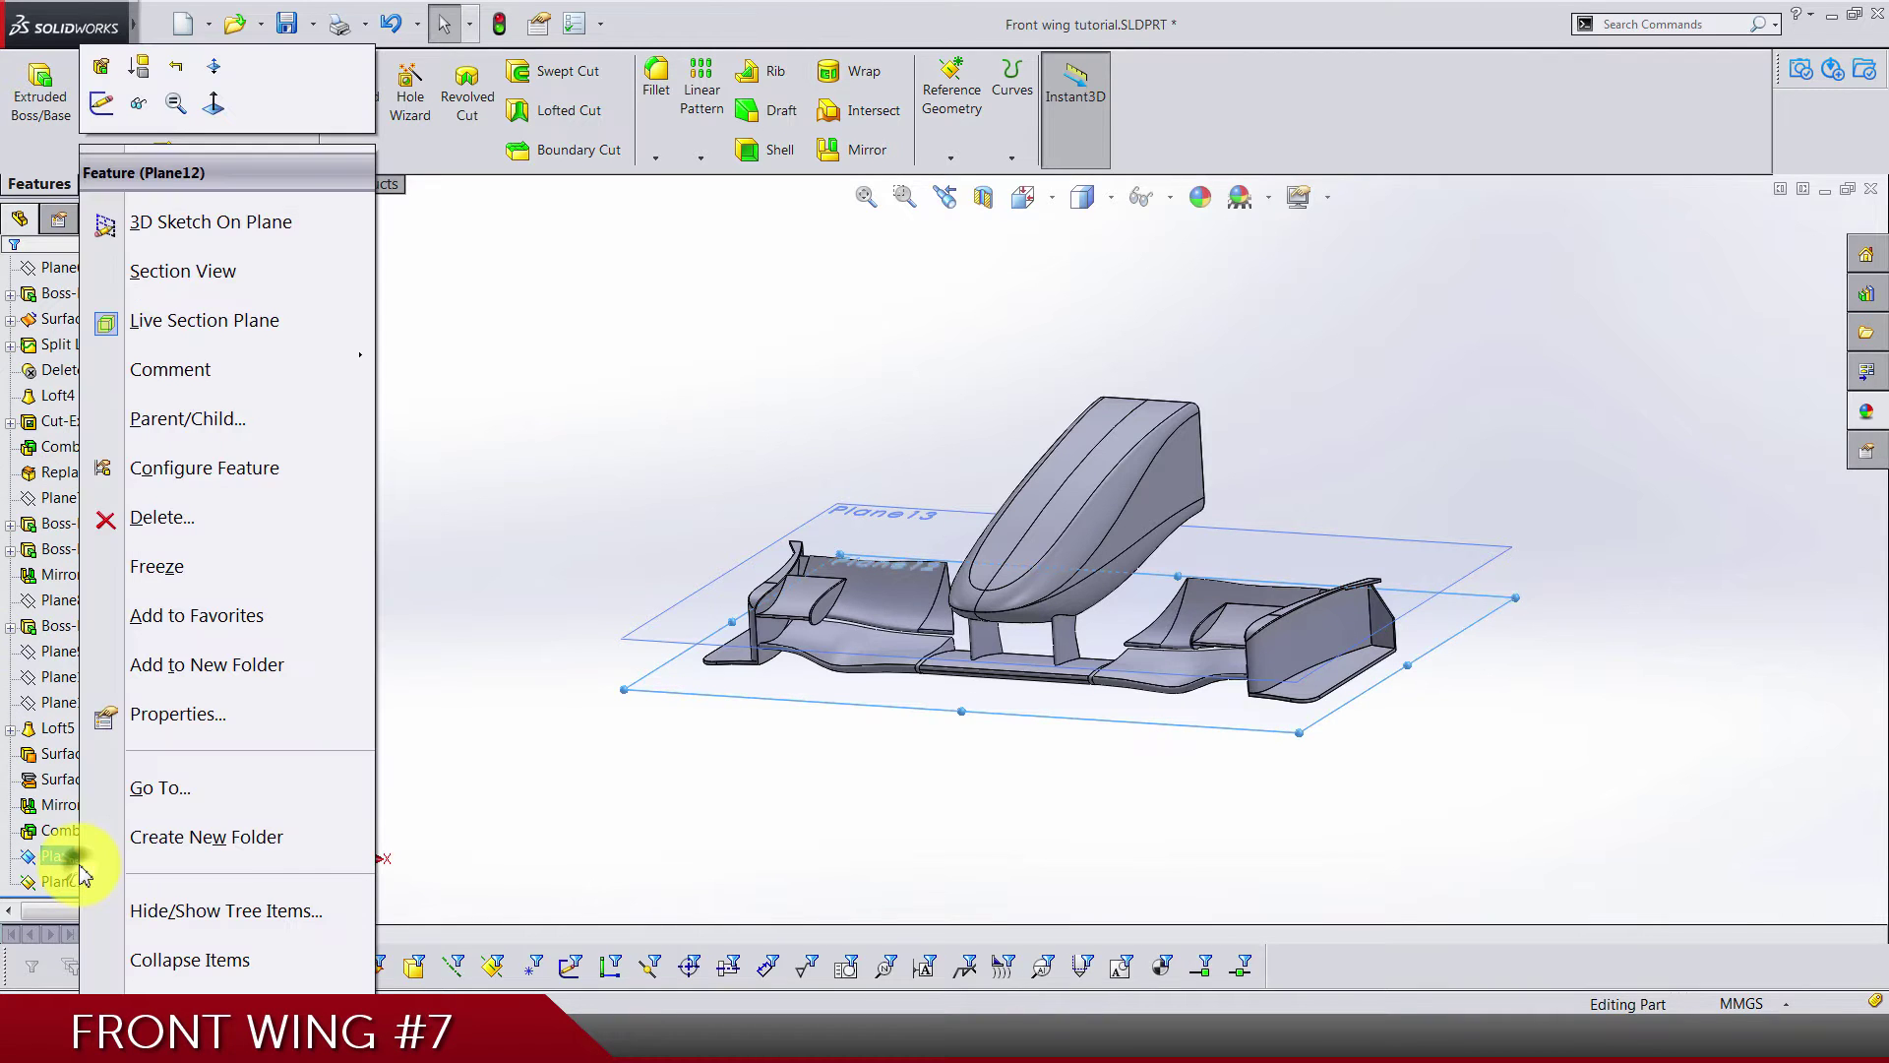
click(110, 103)
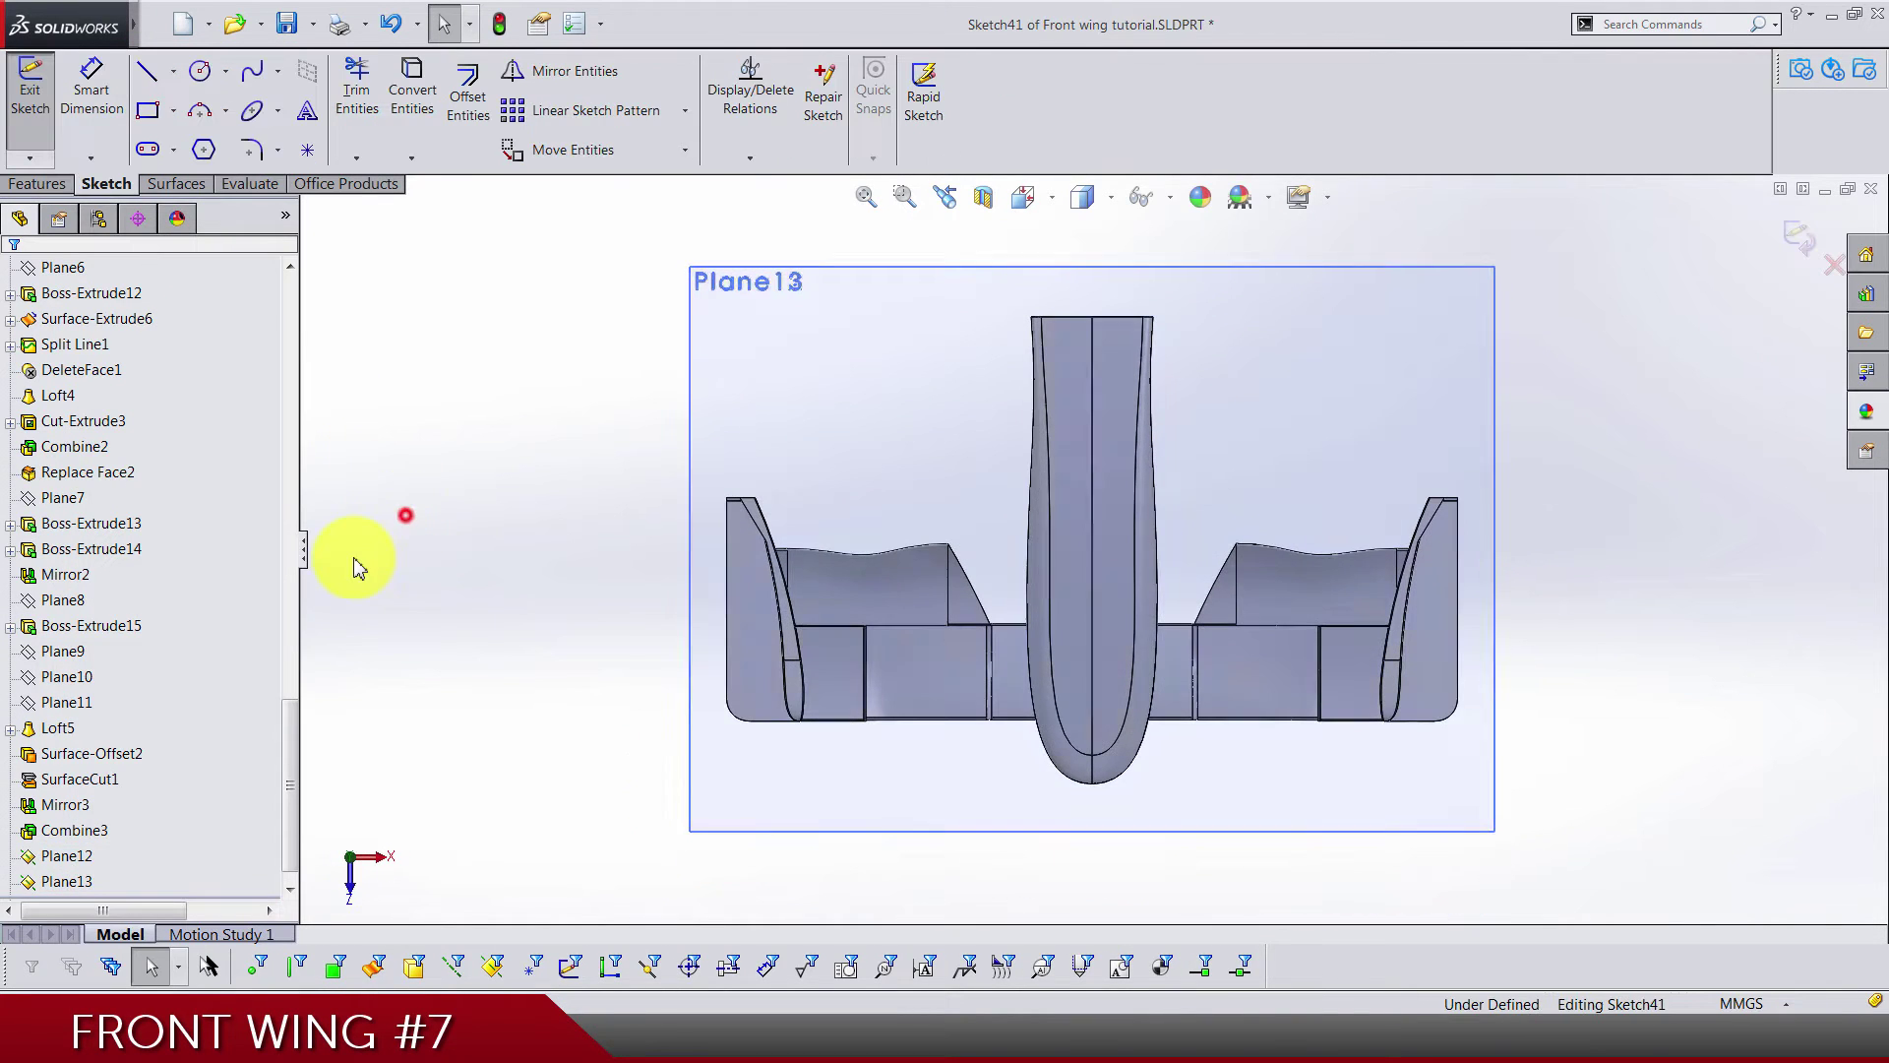
ctrl+click(81, 856)
right_click(79, 861)
click(616, 421)
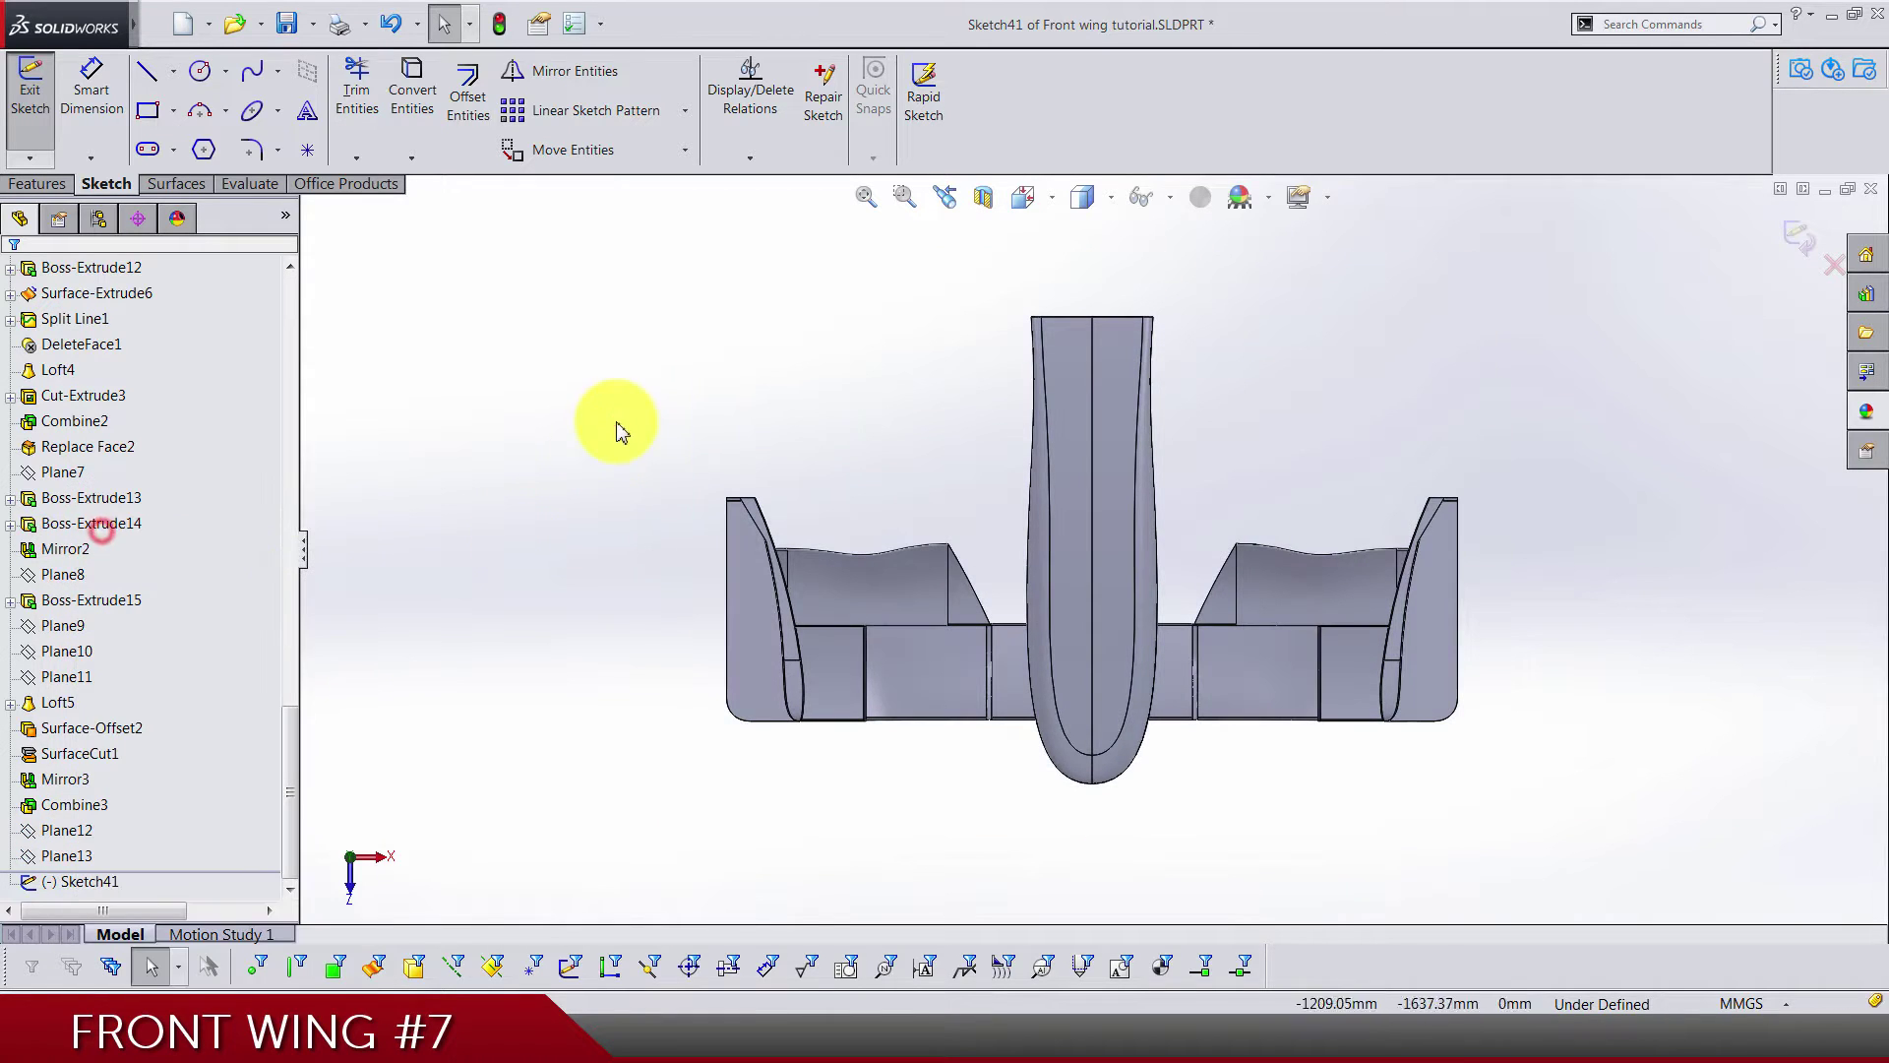
Draw two side-by-side vertical lines over the right wing section
scroll(1247, 614, down, 2)
scroll(1373, 618, down, 2)
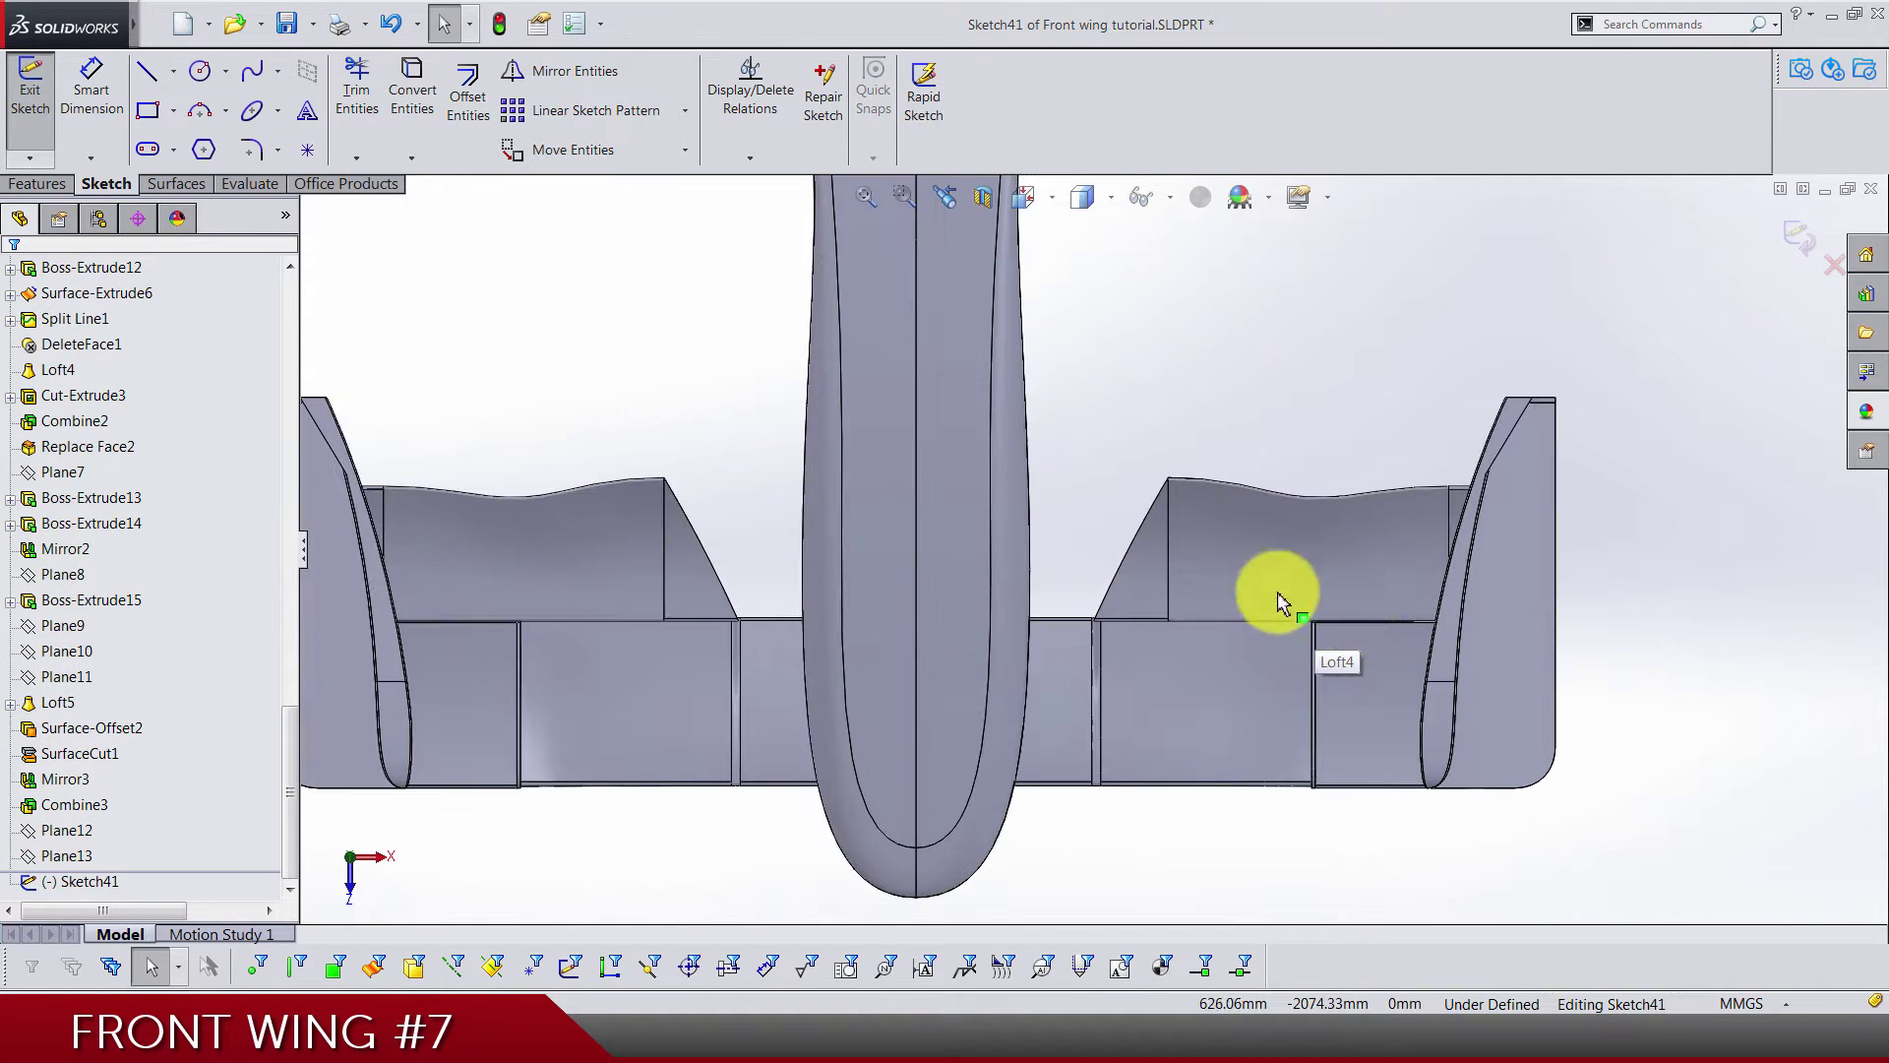
click(152, 71)
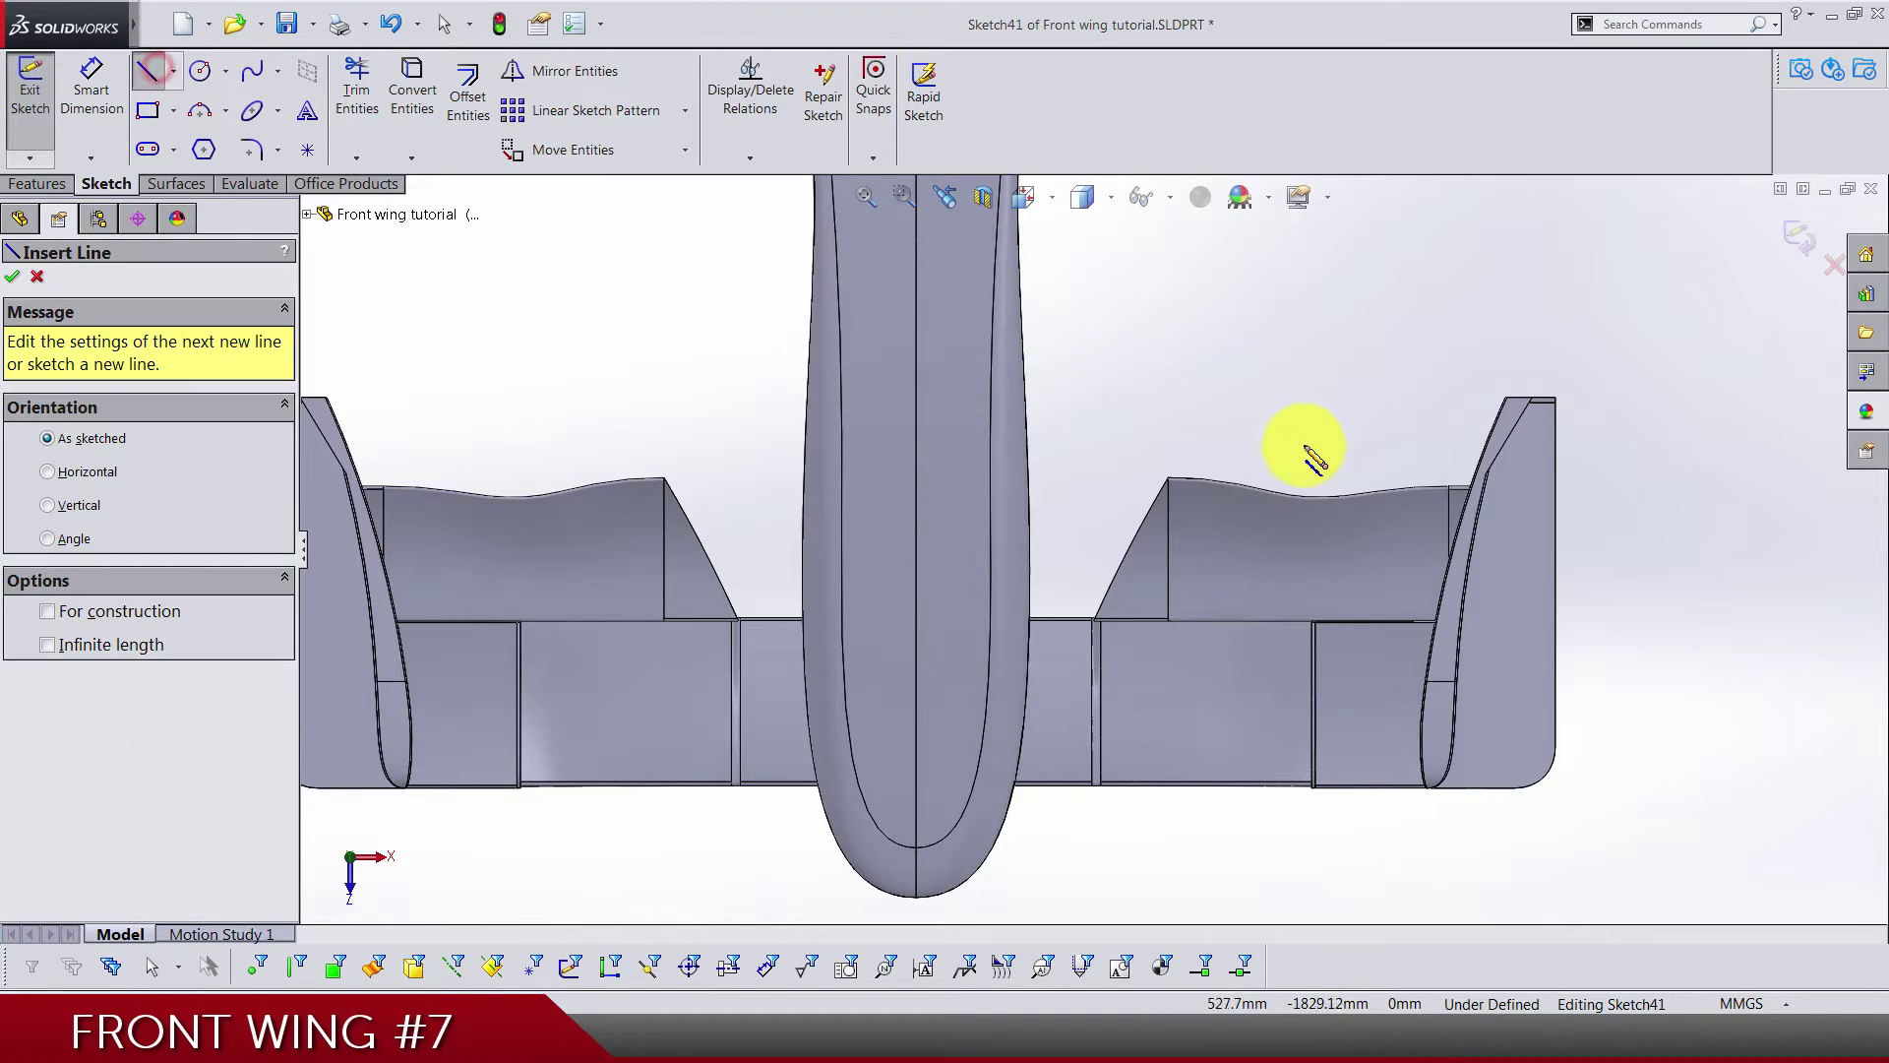
click(1227, 399)
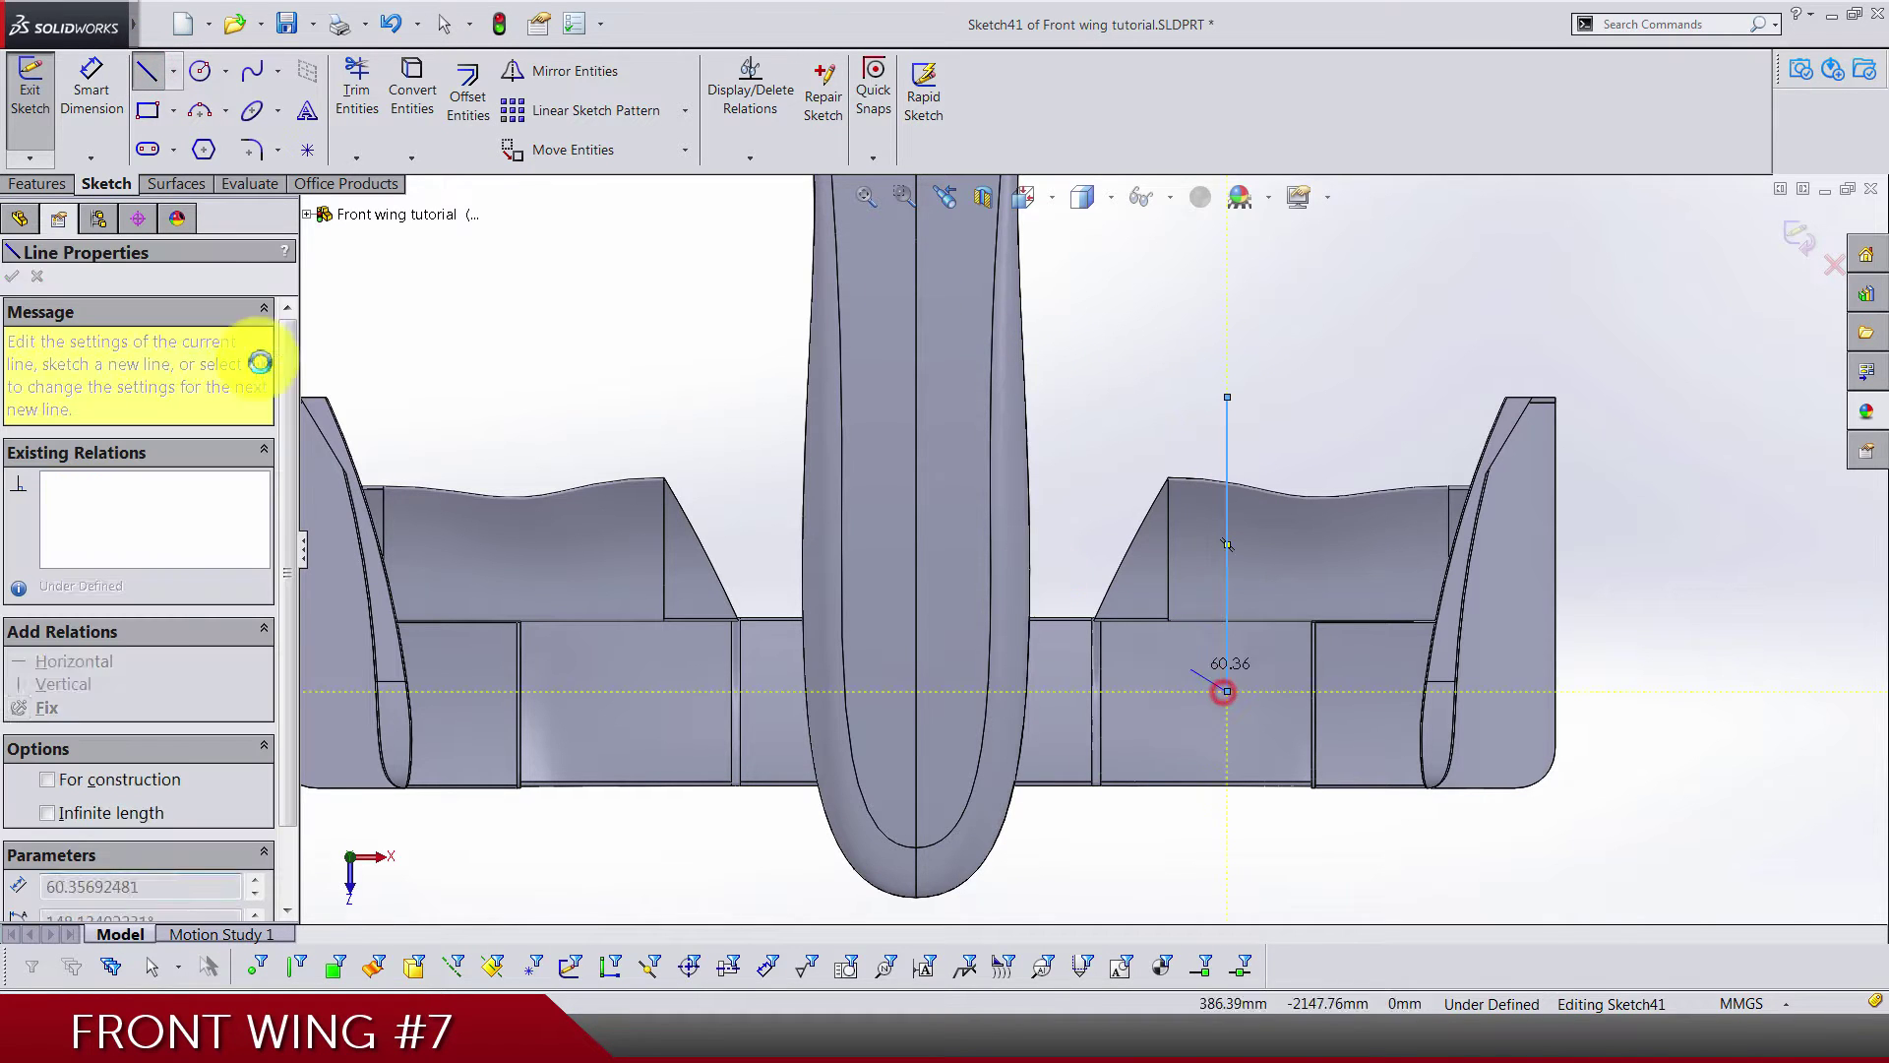
click(1227, 690)
key(Escape)
click(158, 84)
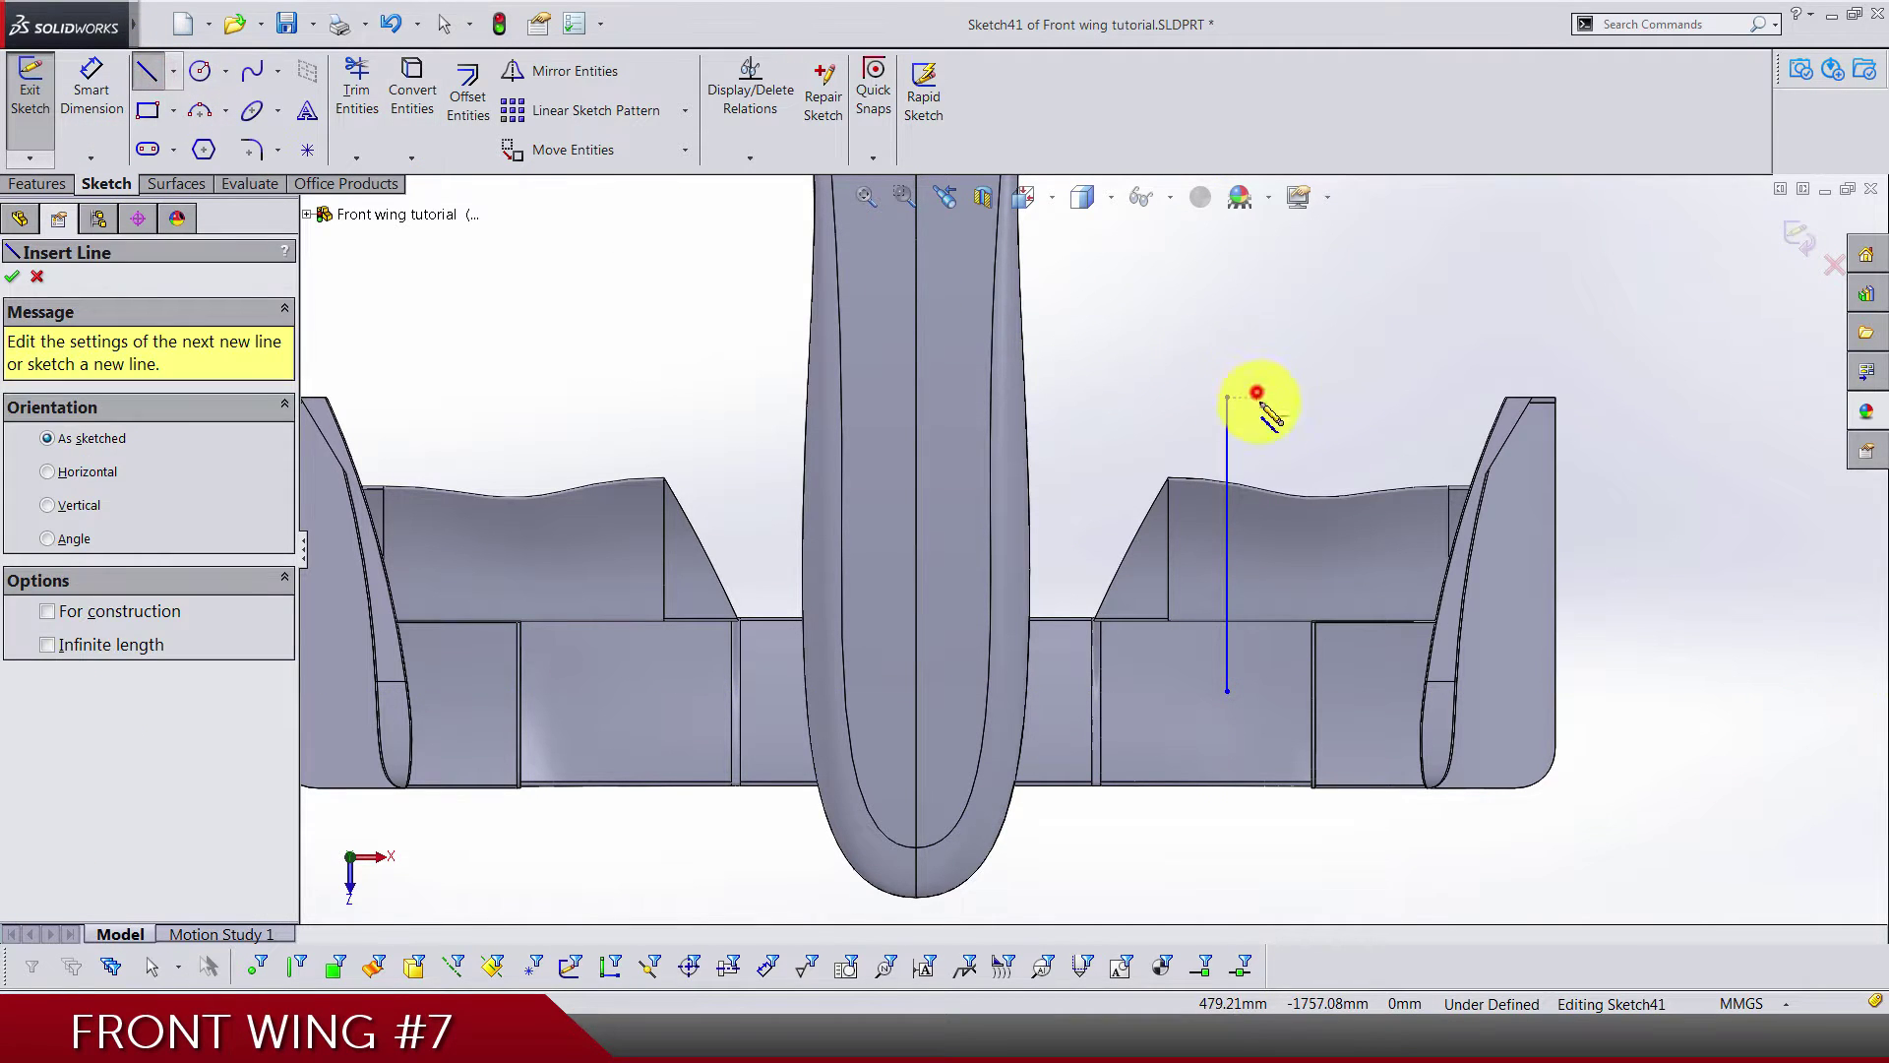
click(1256, 397)
click(1257, 726)
key(Escape)
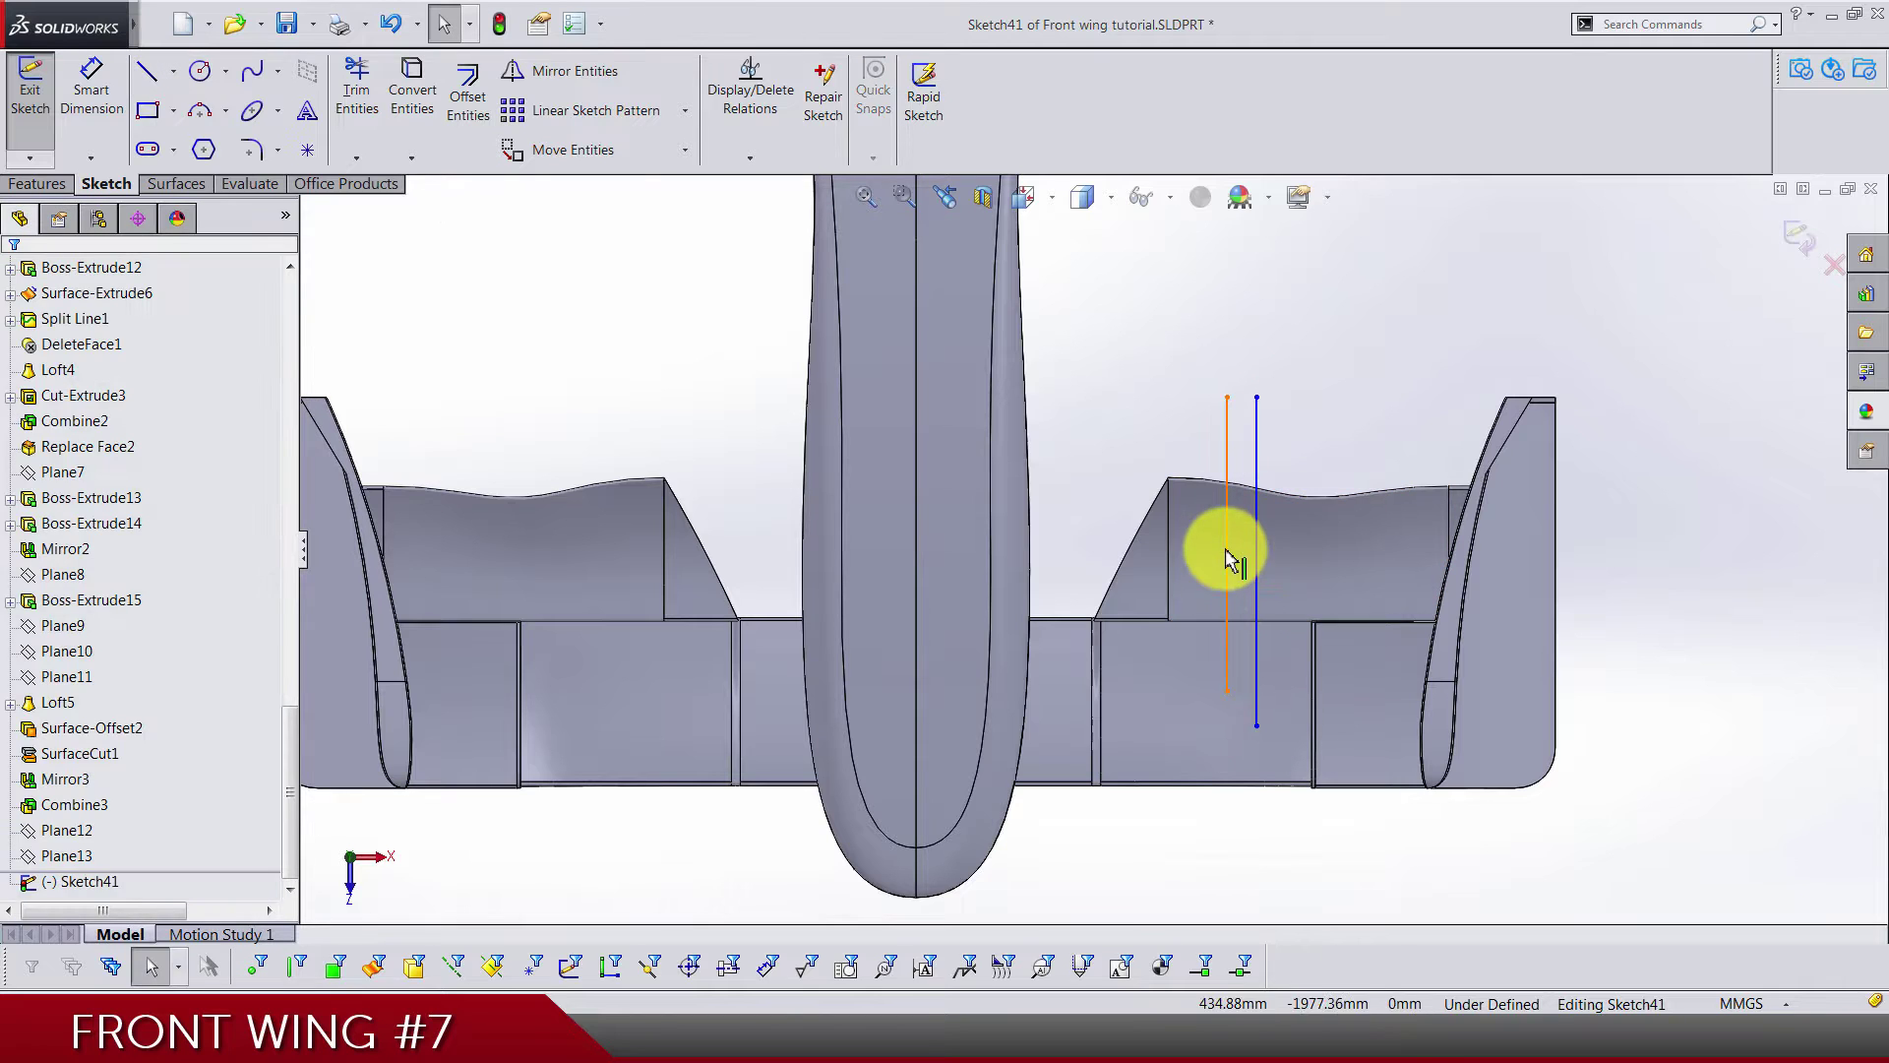
Make the first line construction geometry and make both top and bottom endpoints horizontal
click(1227, 548)
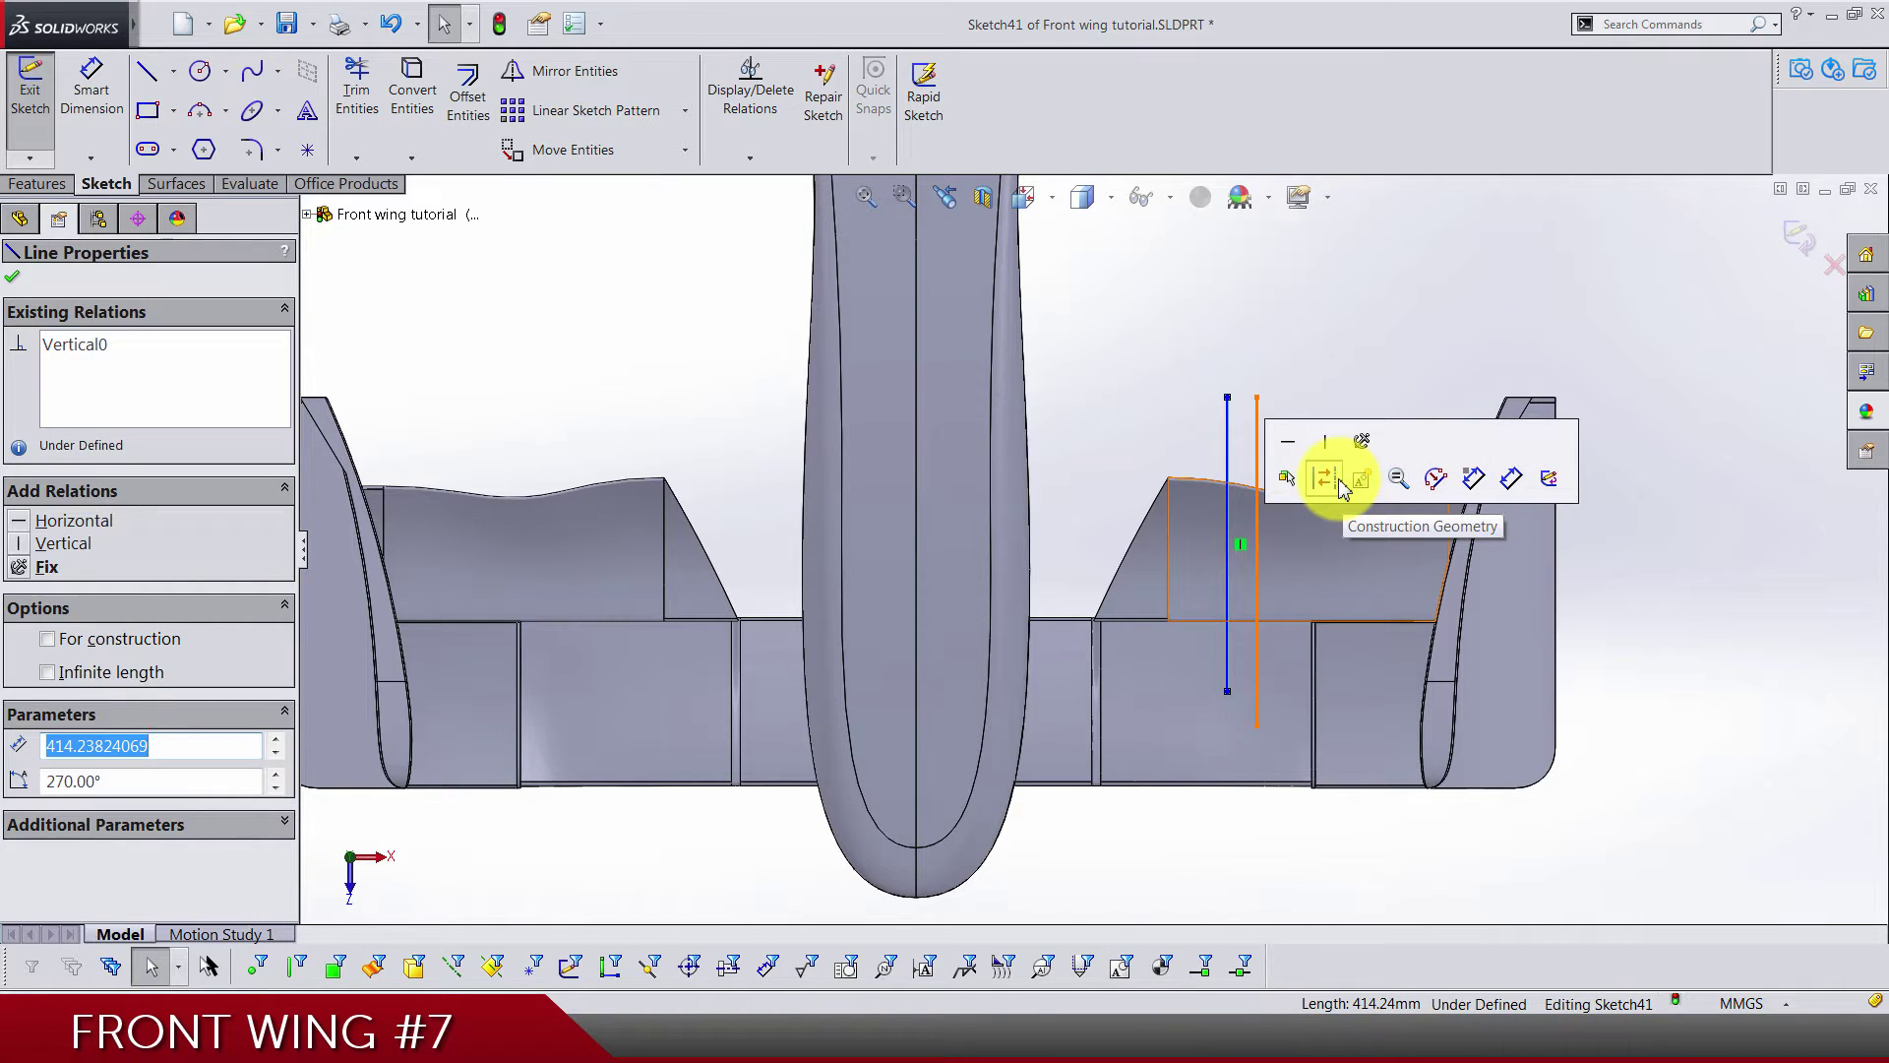
click(1325, 479)
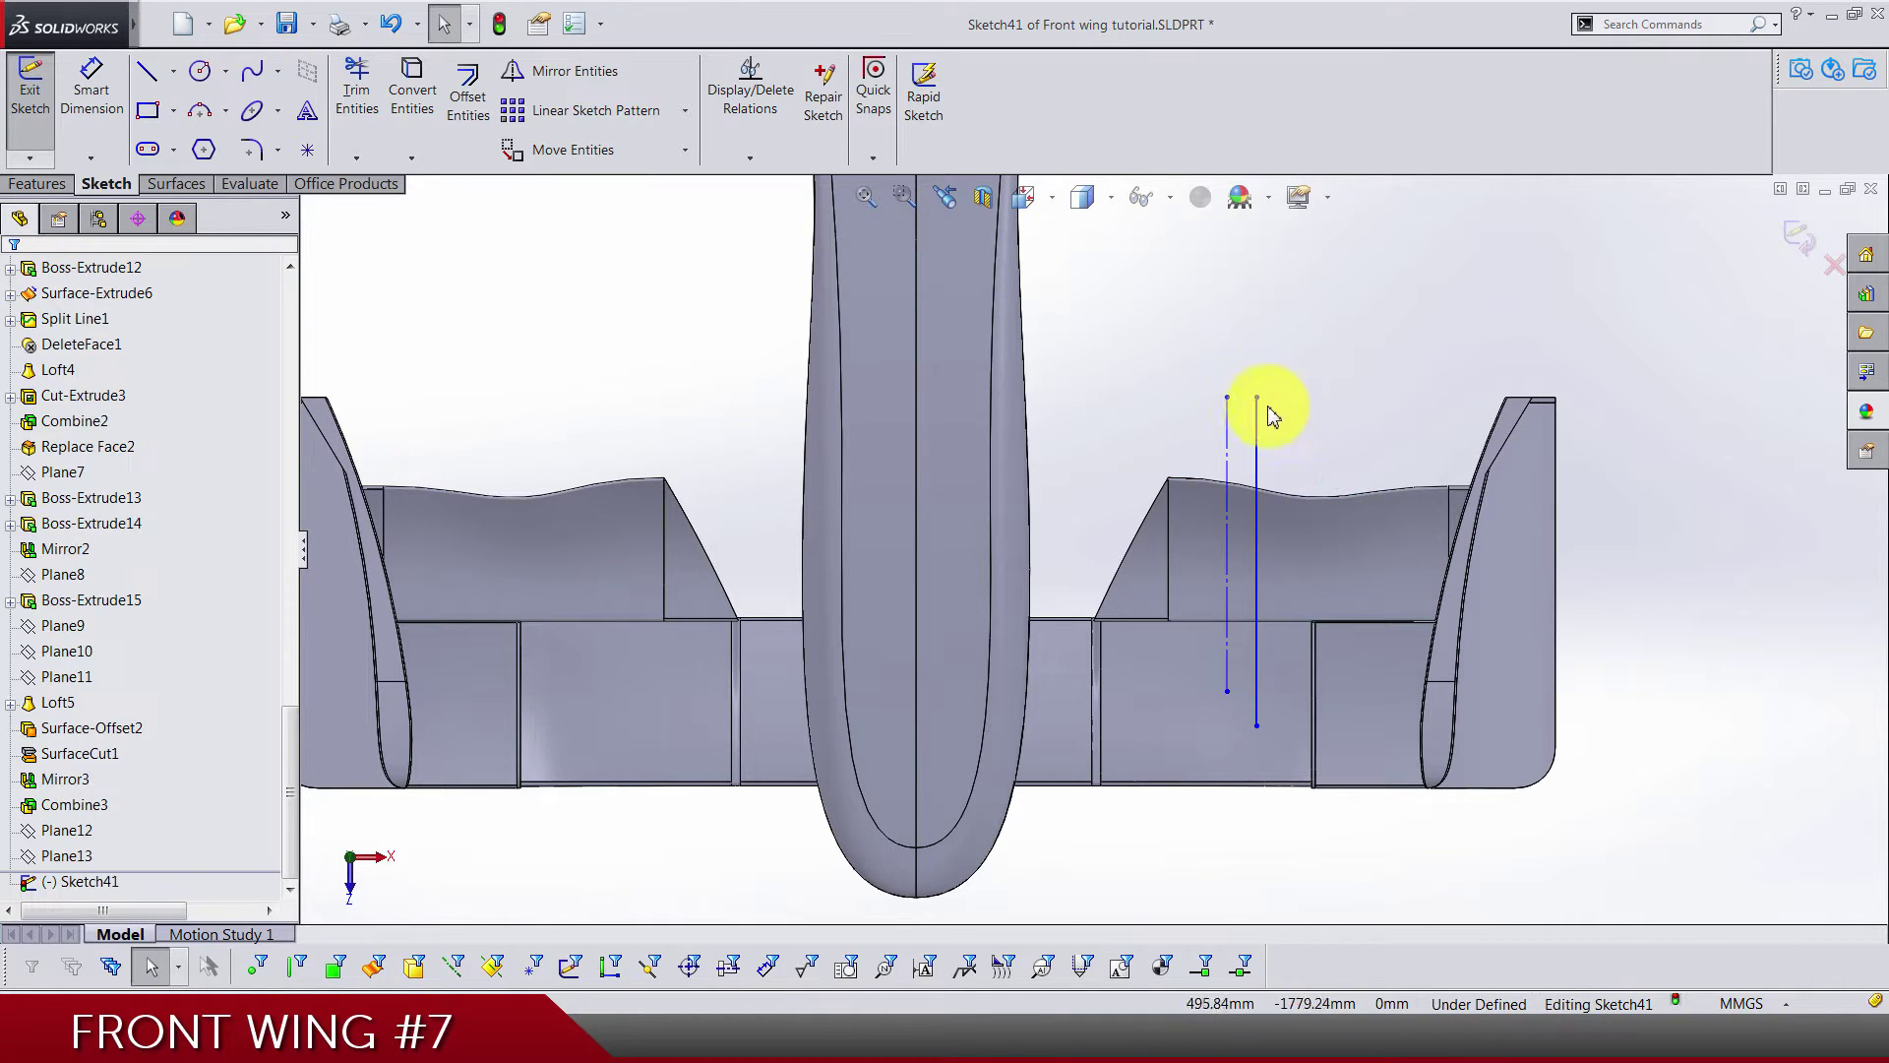
click(1227, 397)
ctrl+click(1256, 396)
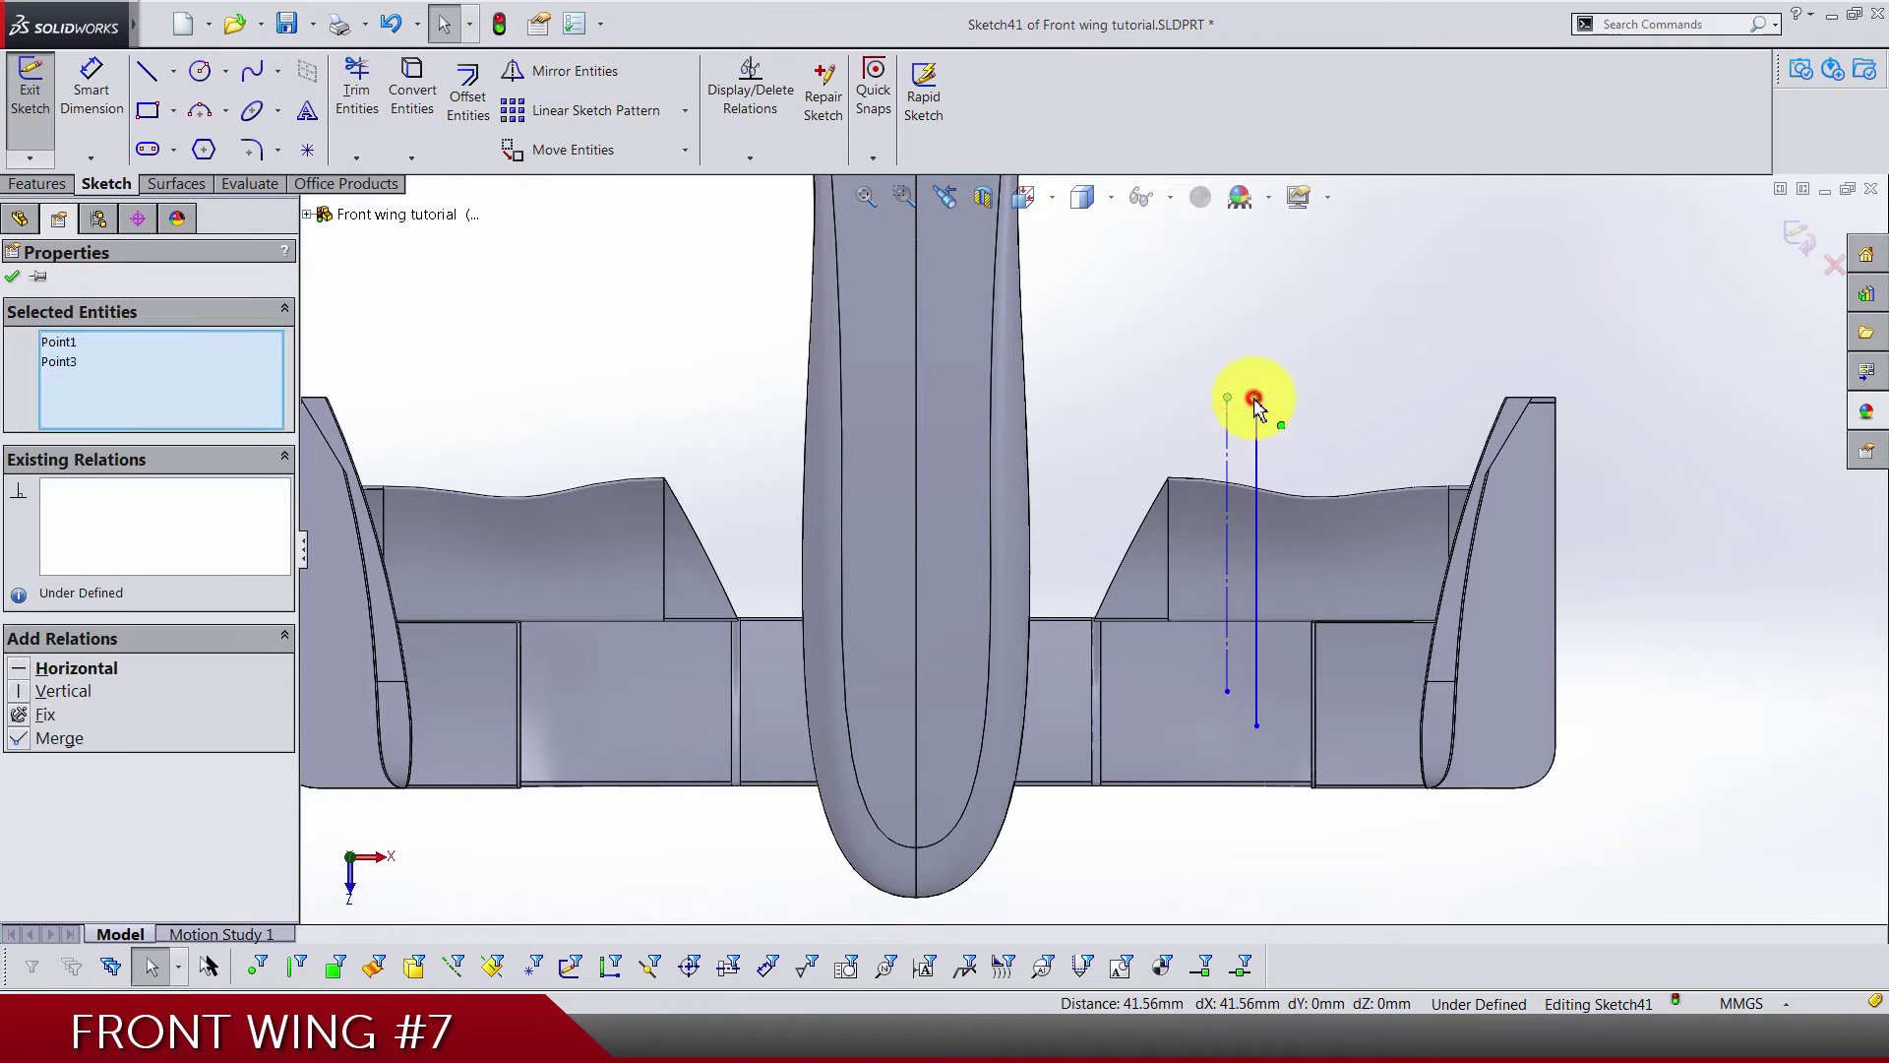
click(1319, 295)
key(Escape)
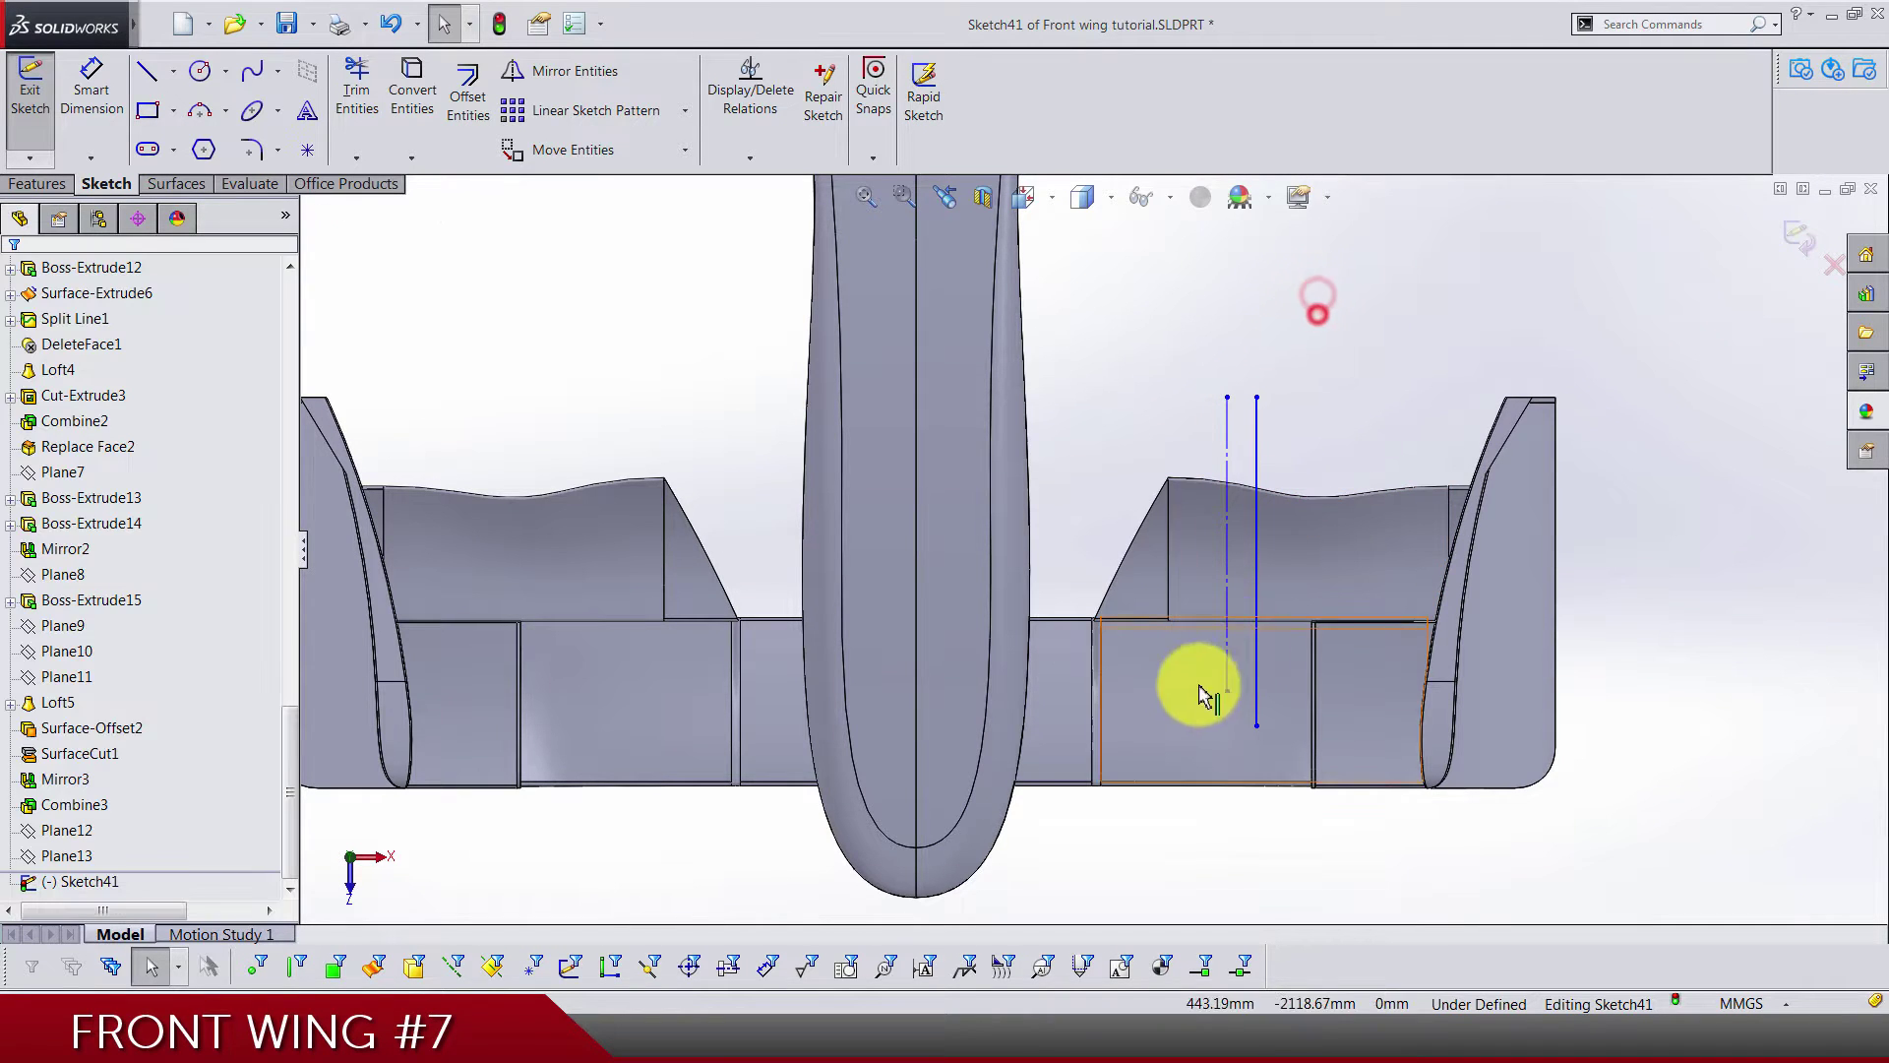
click(1224, 693)
ctrl+click(1257, 728)
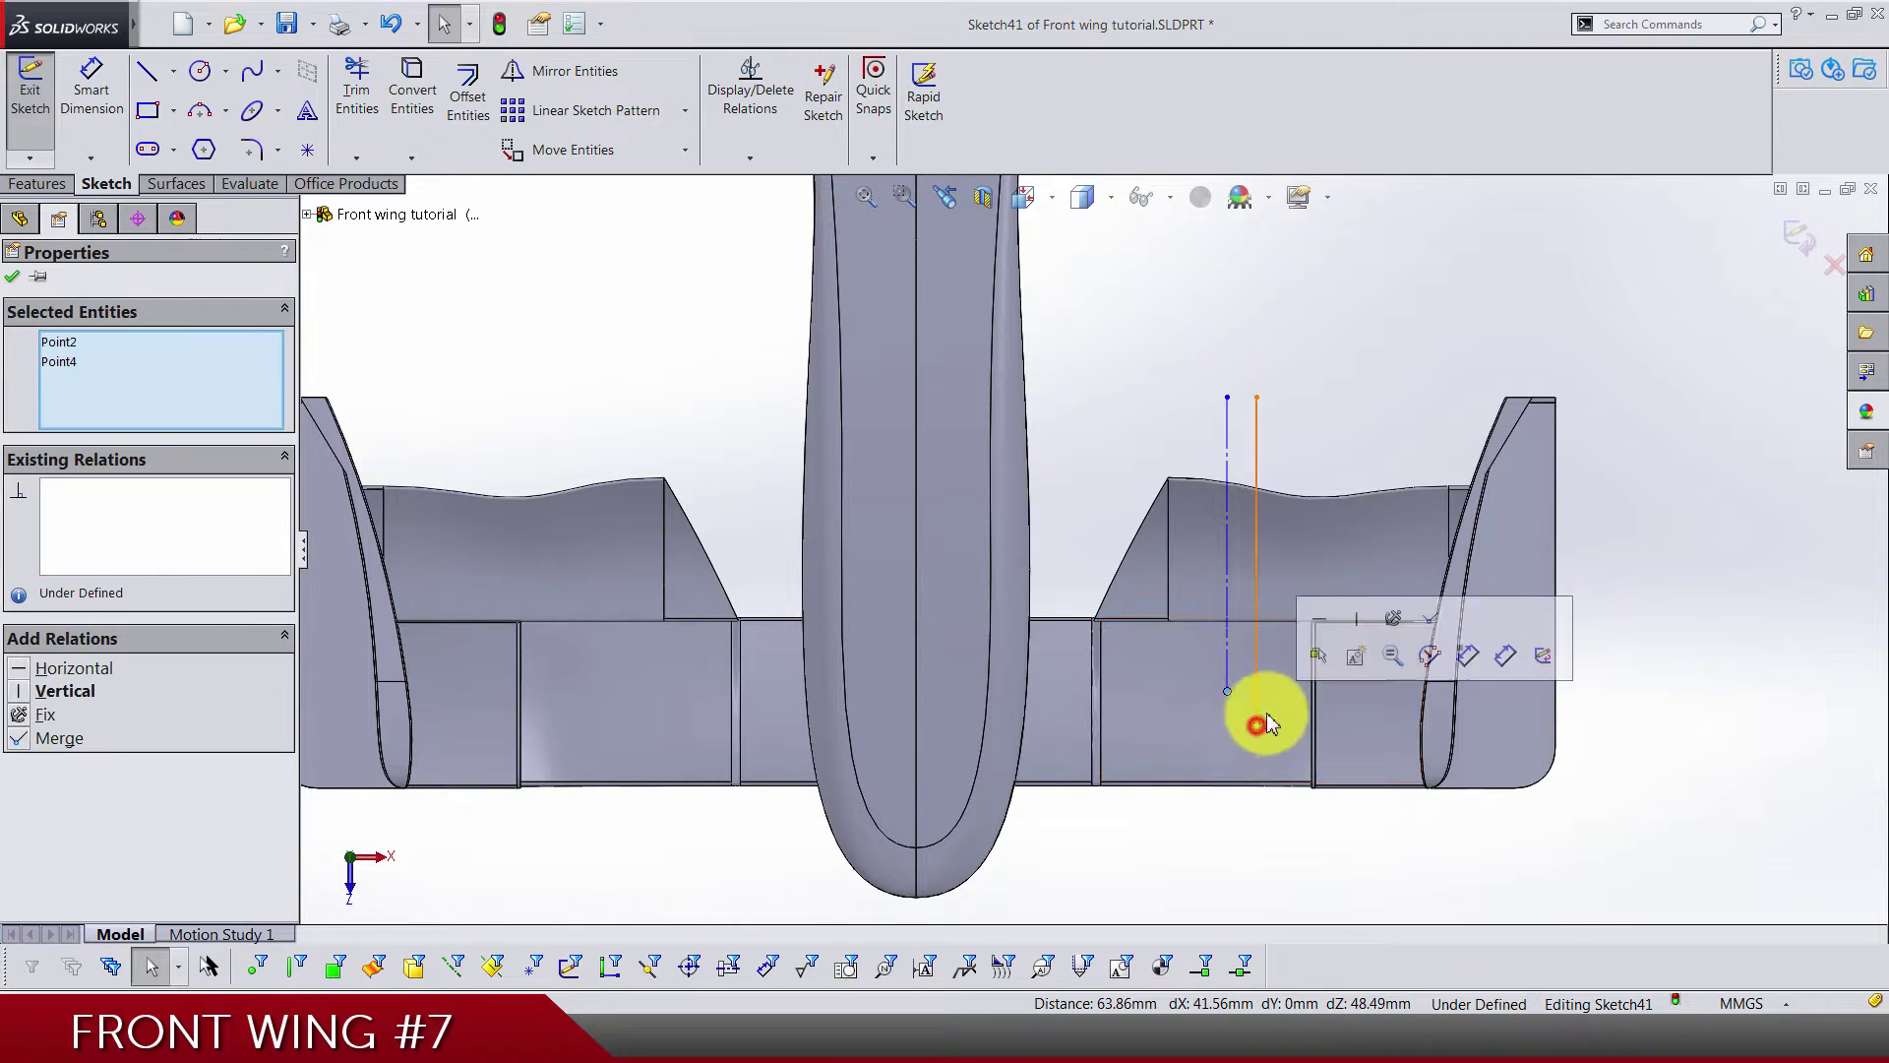
click(1320, 611)
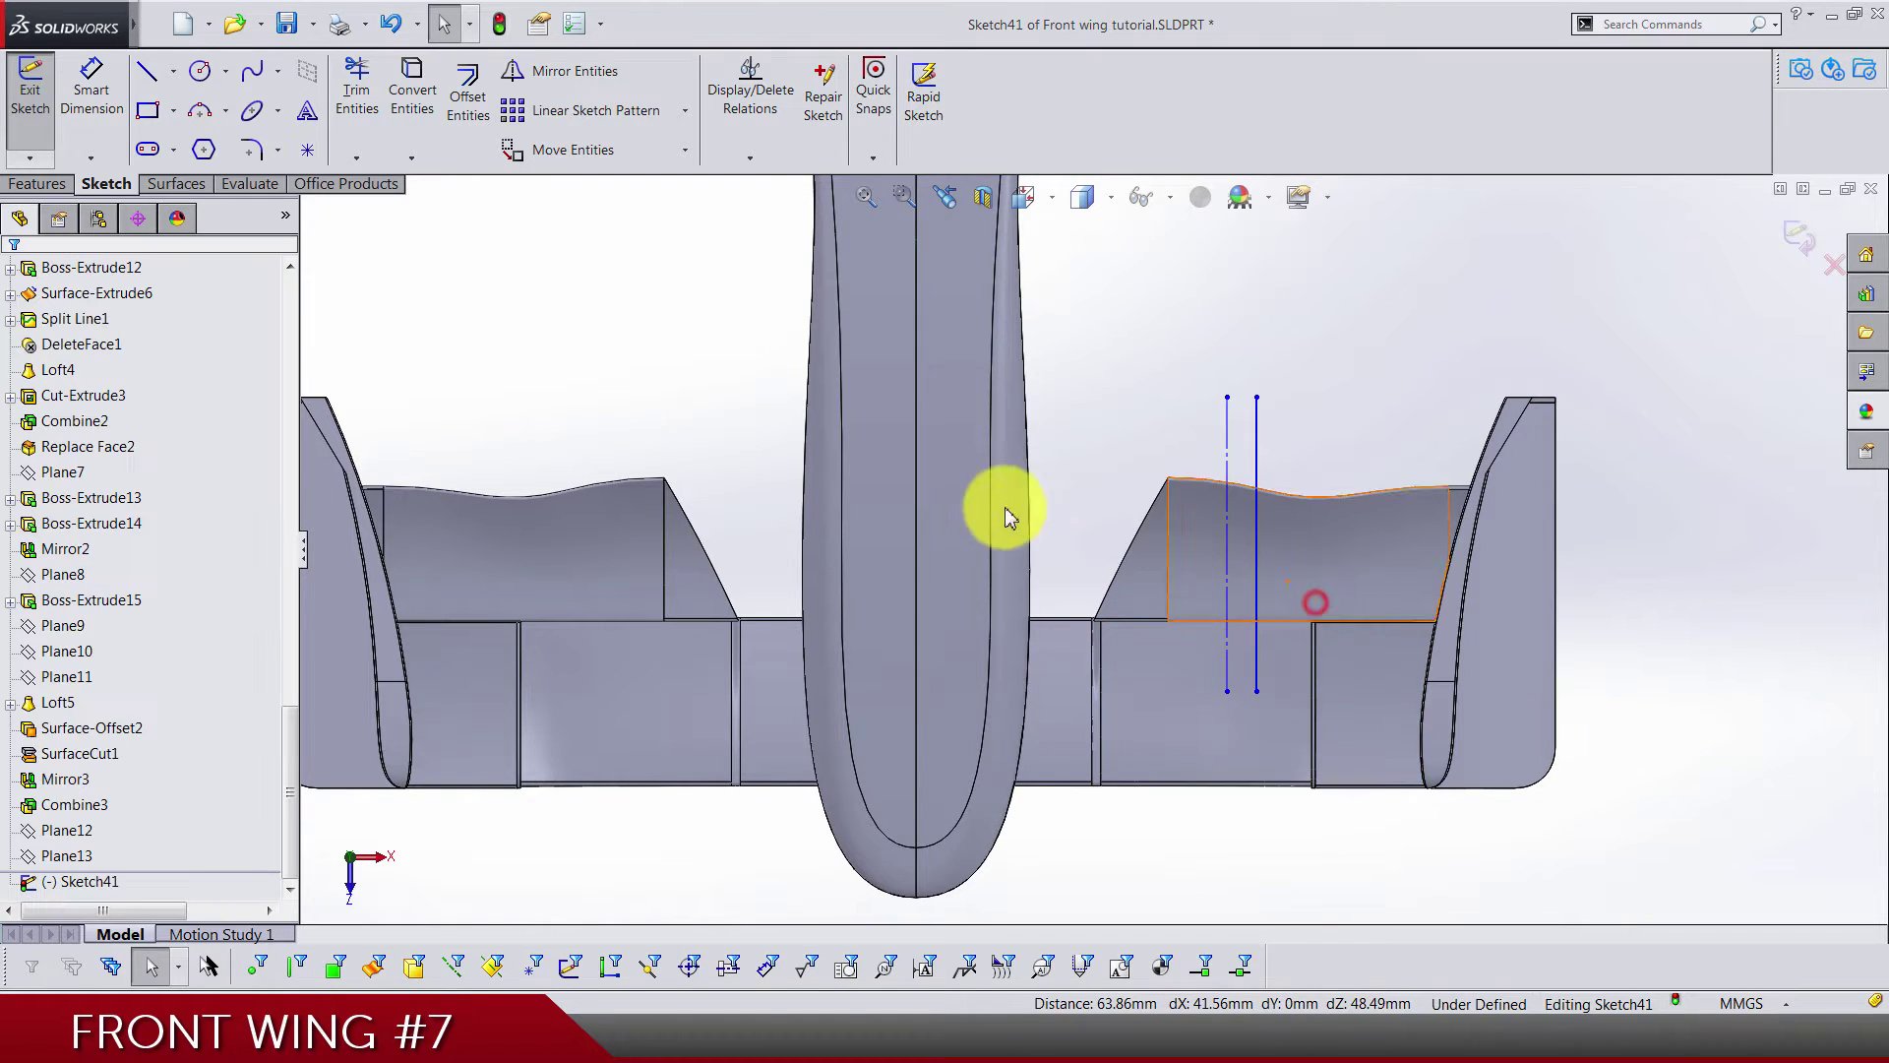
click(108, 120)
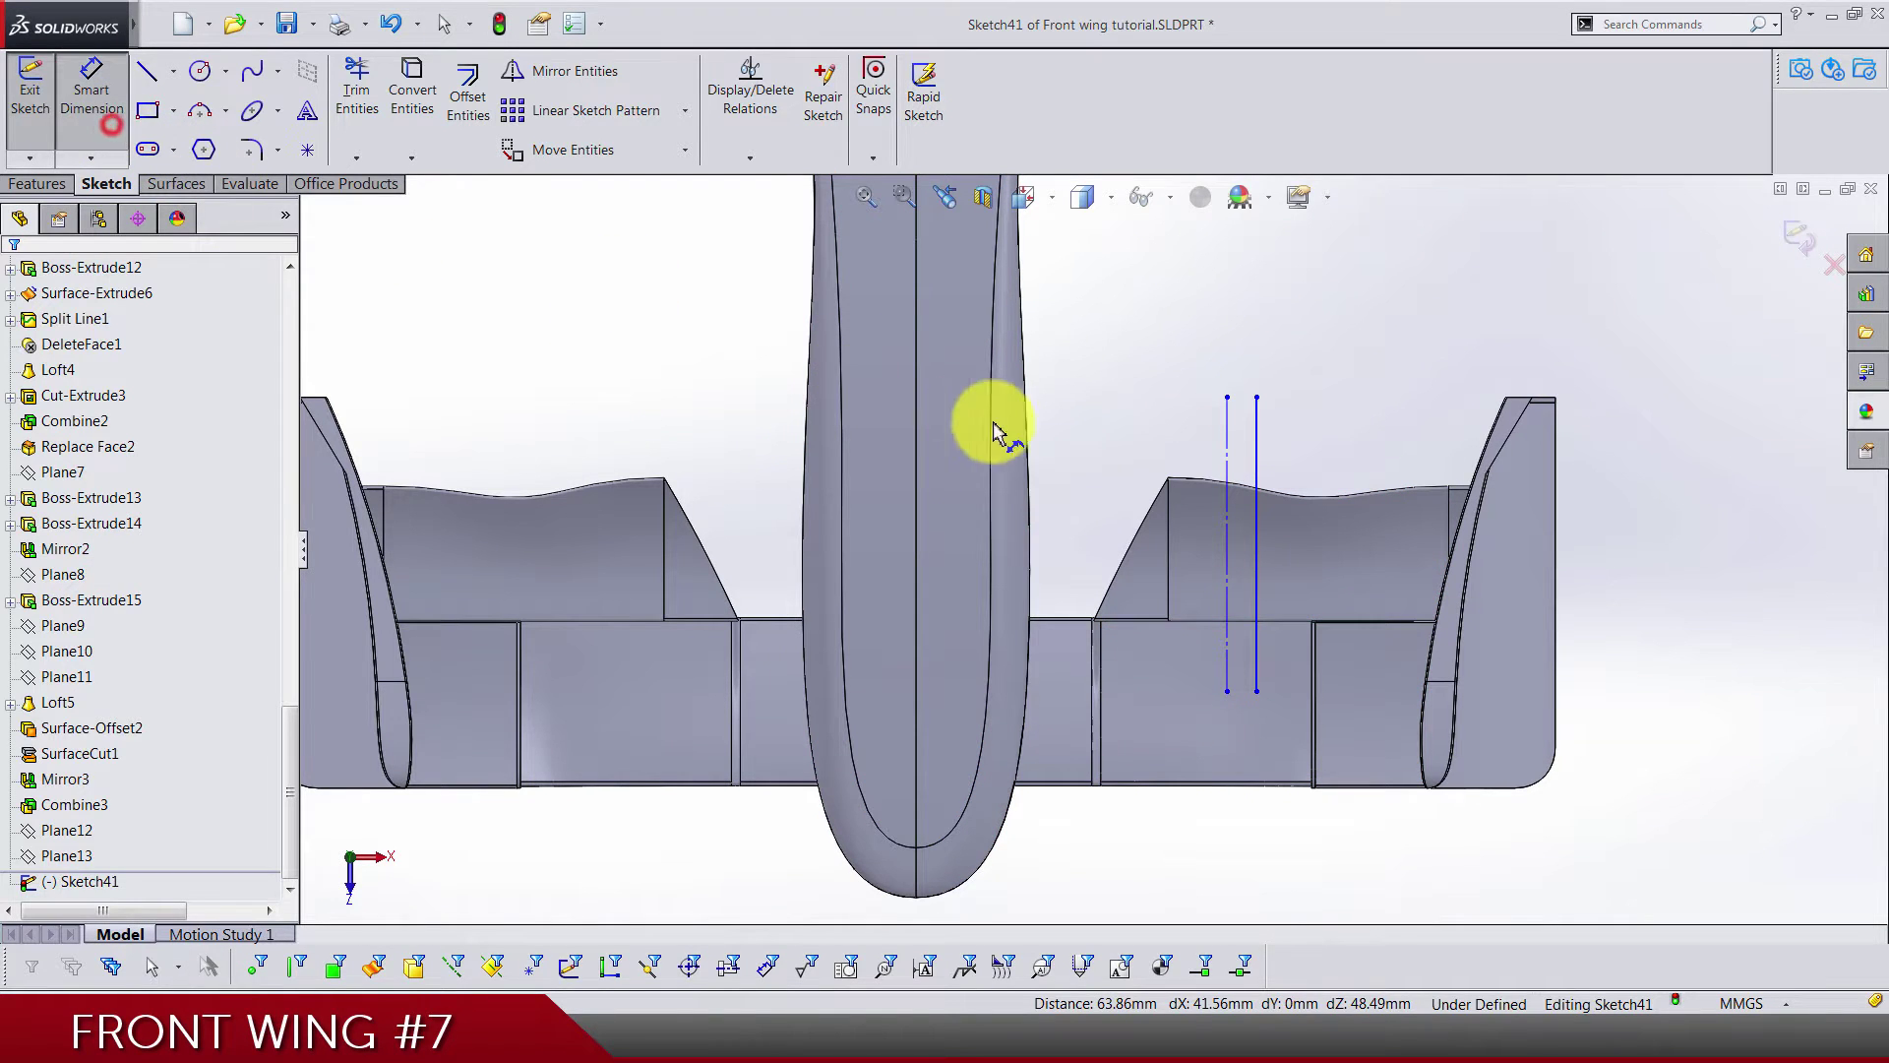
Dimension the spacing between the two vertical lines as 5 mm
click(1228, 443)
click(1259, 440)
click(1248, 326)
text(5)
key(Return)
click(1276, 401)
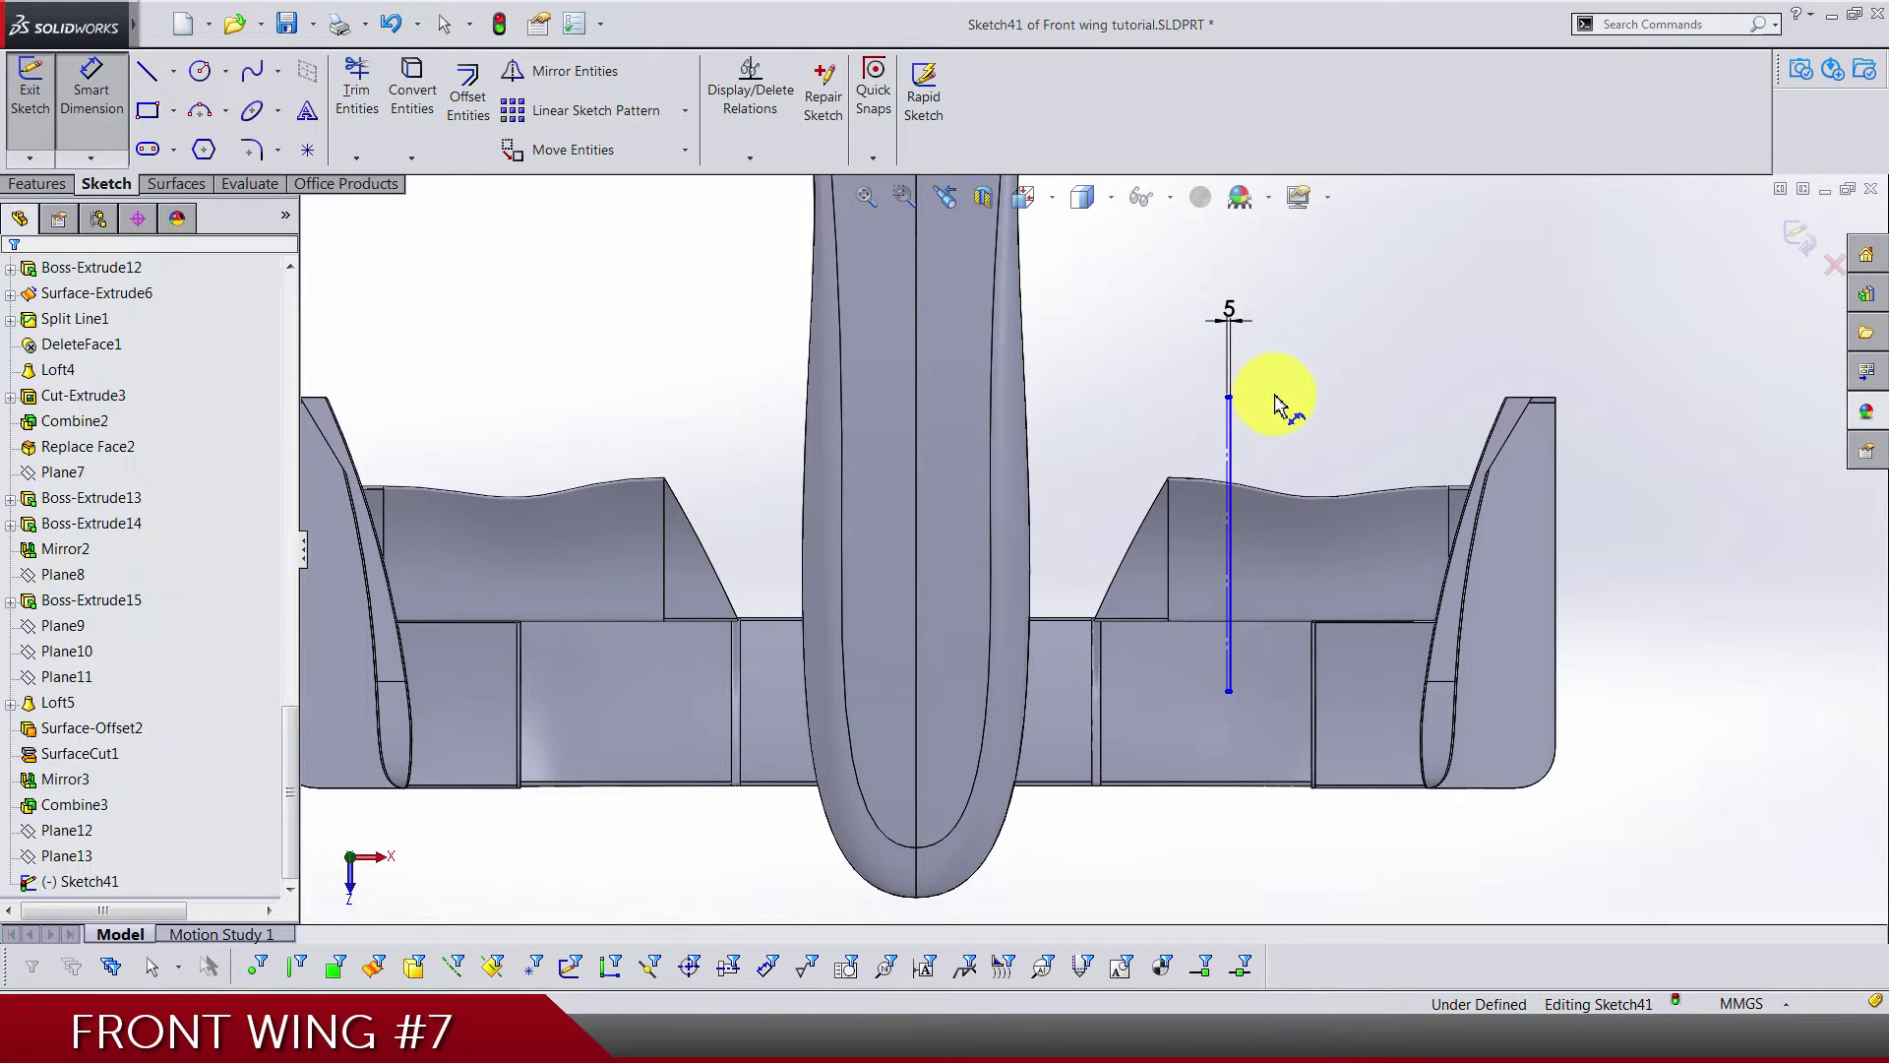
Set the solid line's horizontal distance from the nose centre to 620 mm
scroll(1255, 654, down, 2)
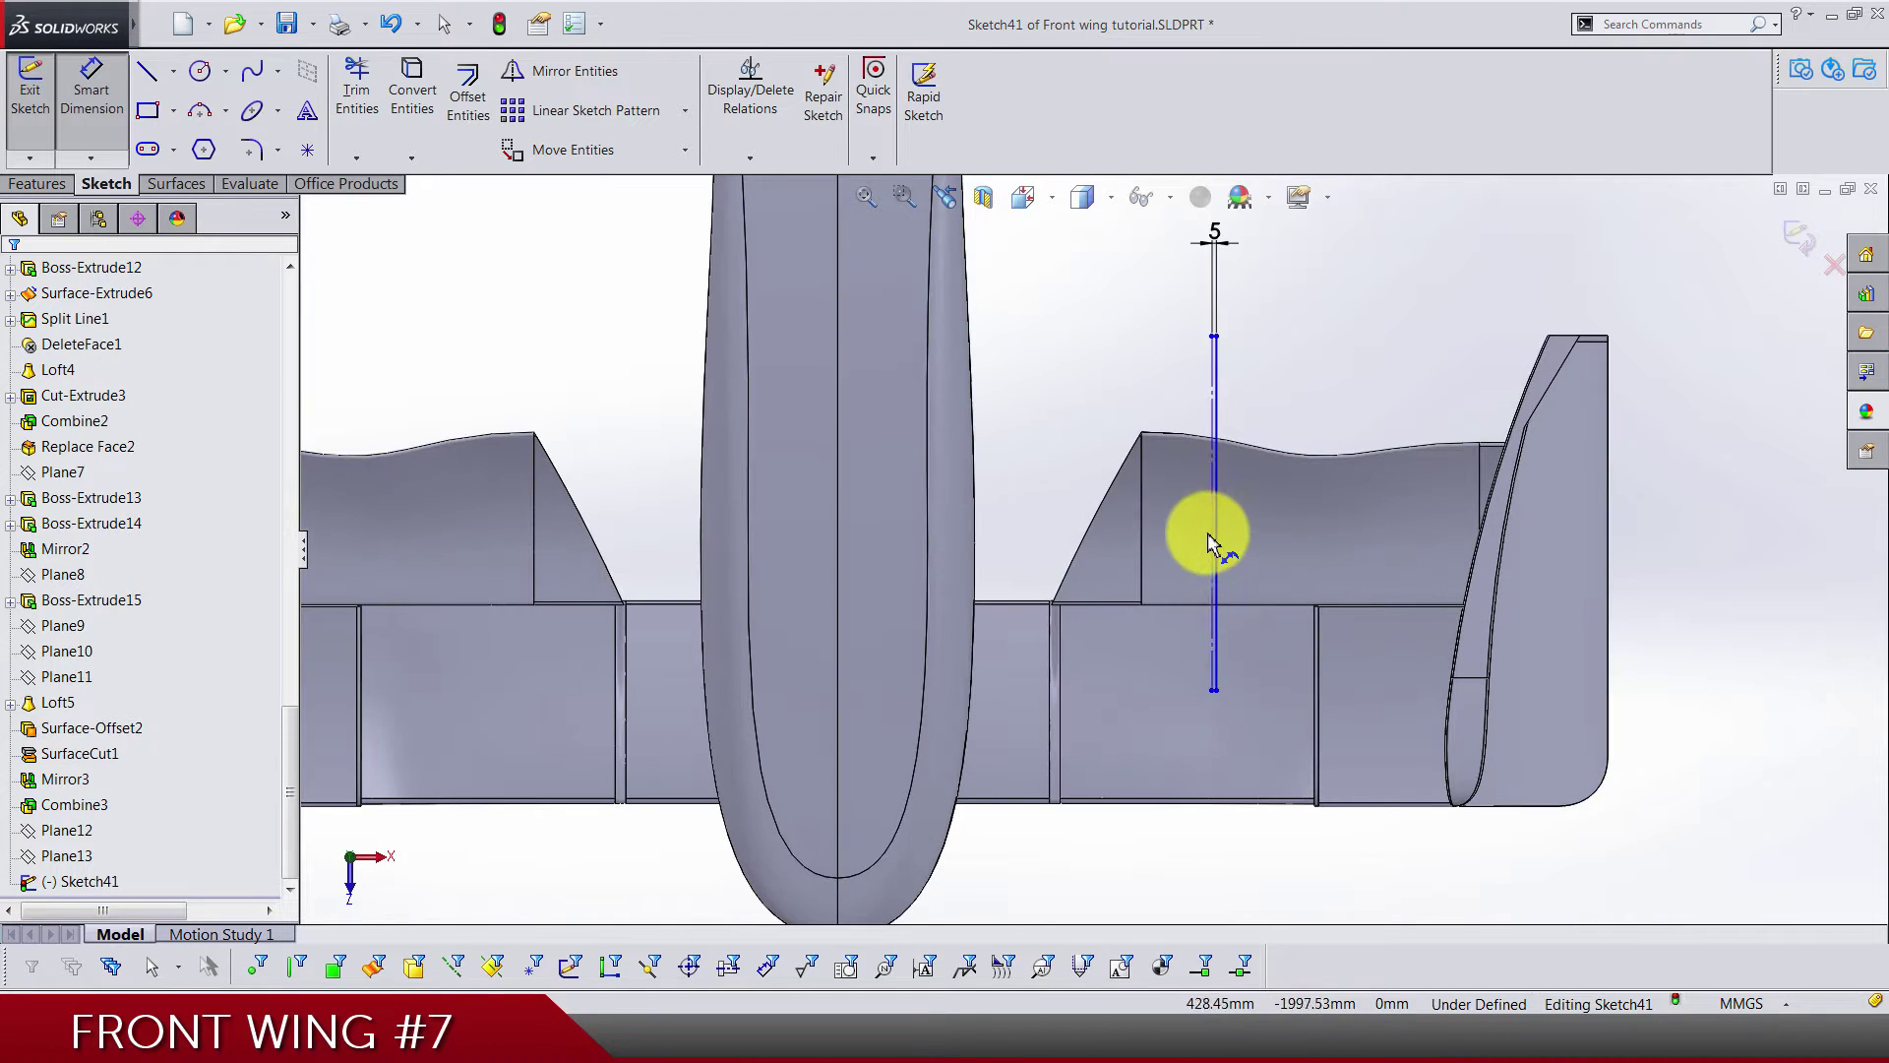
click(1210, 536)
scroll(1088, 590, up, 4)
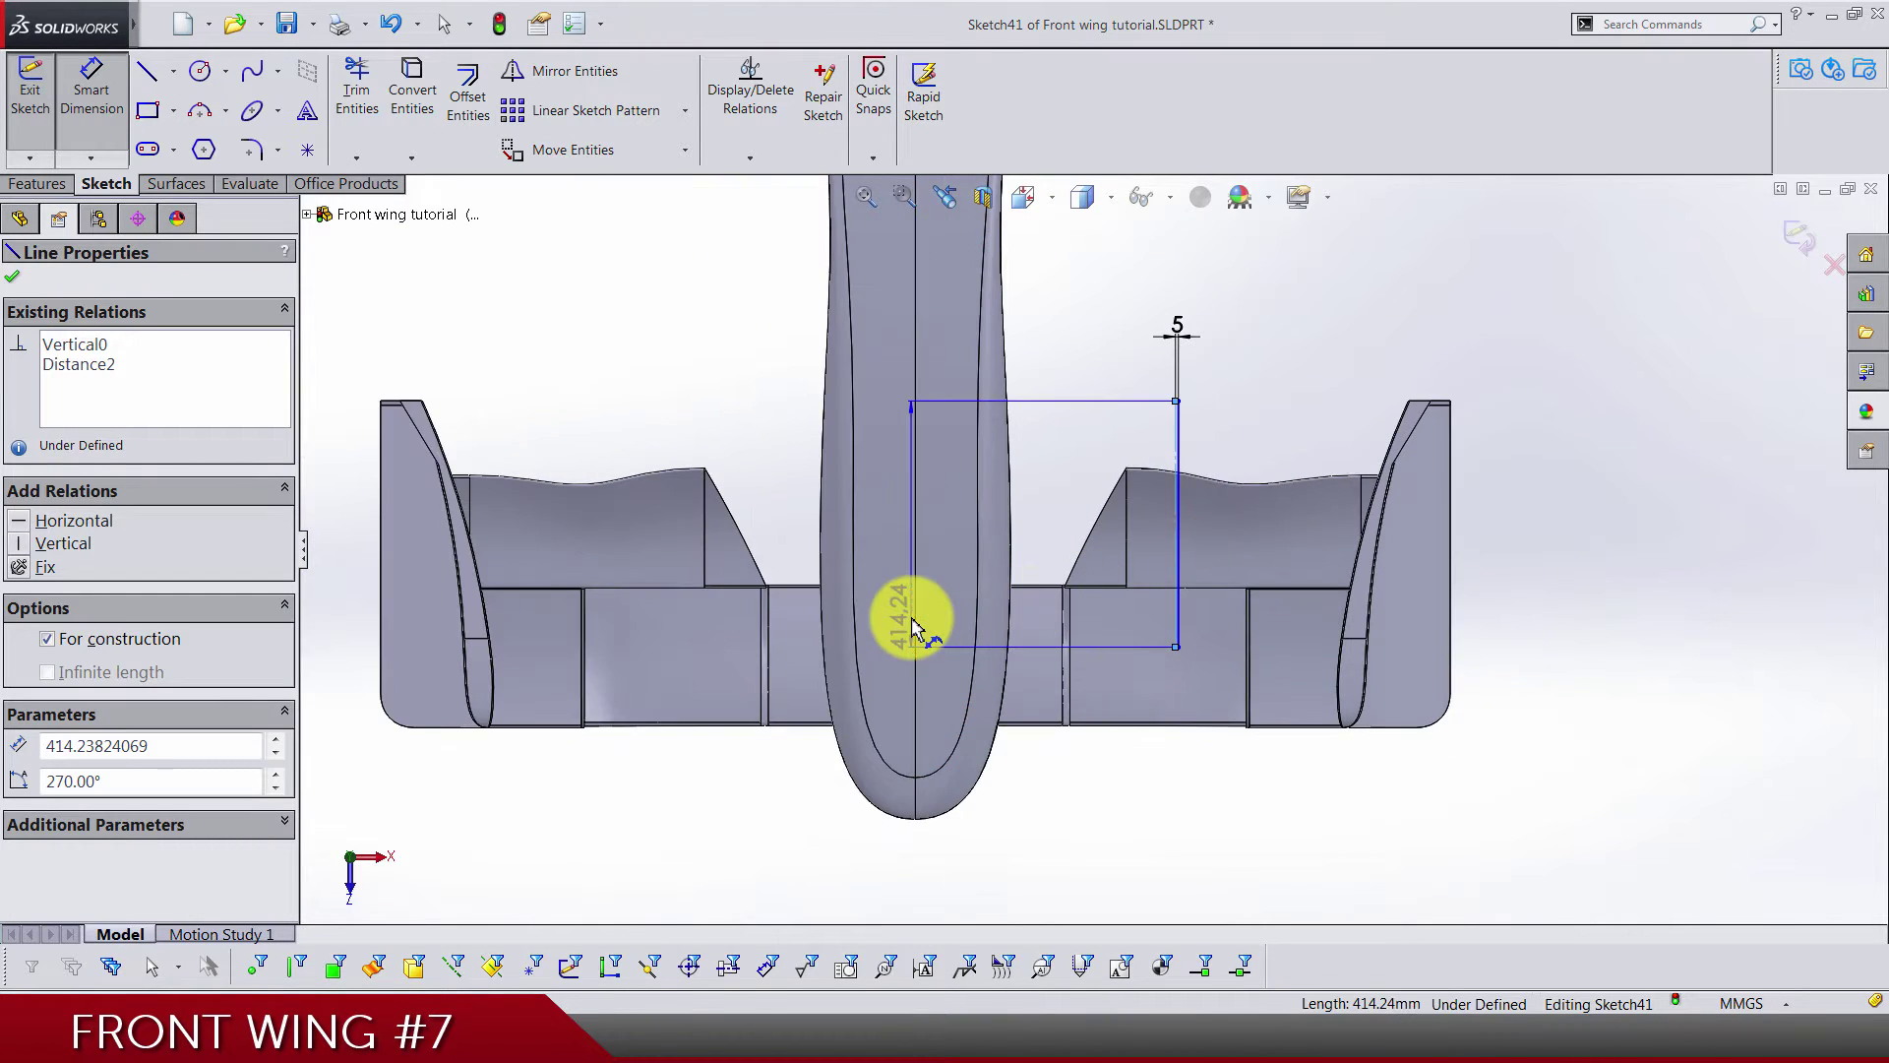
scroll(1080, 413, up, 8)
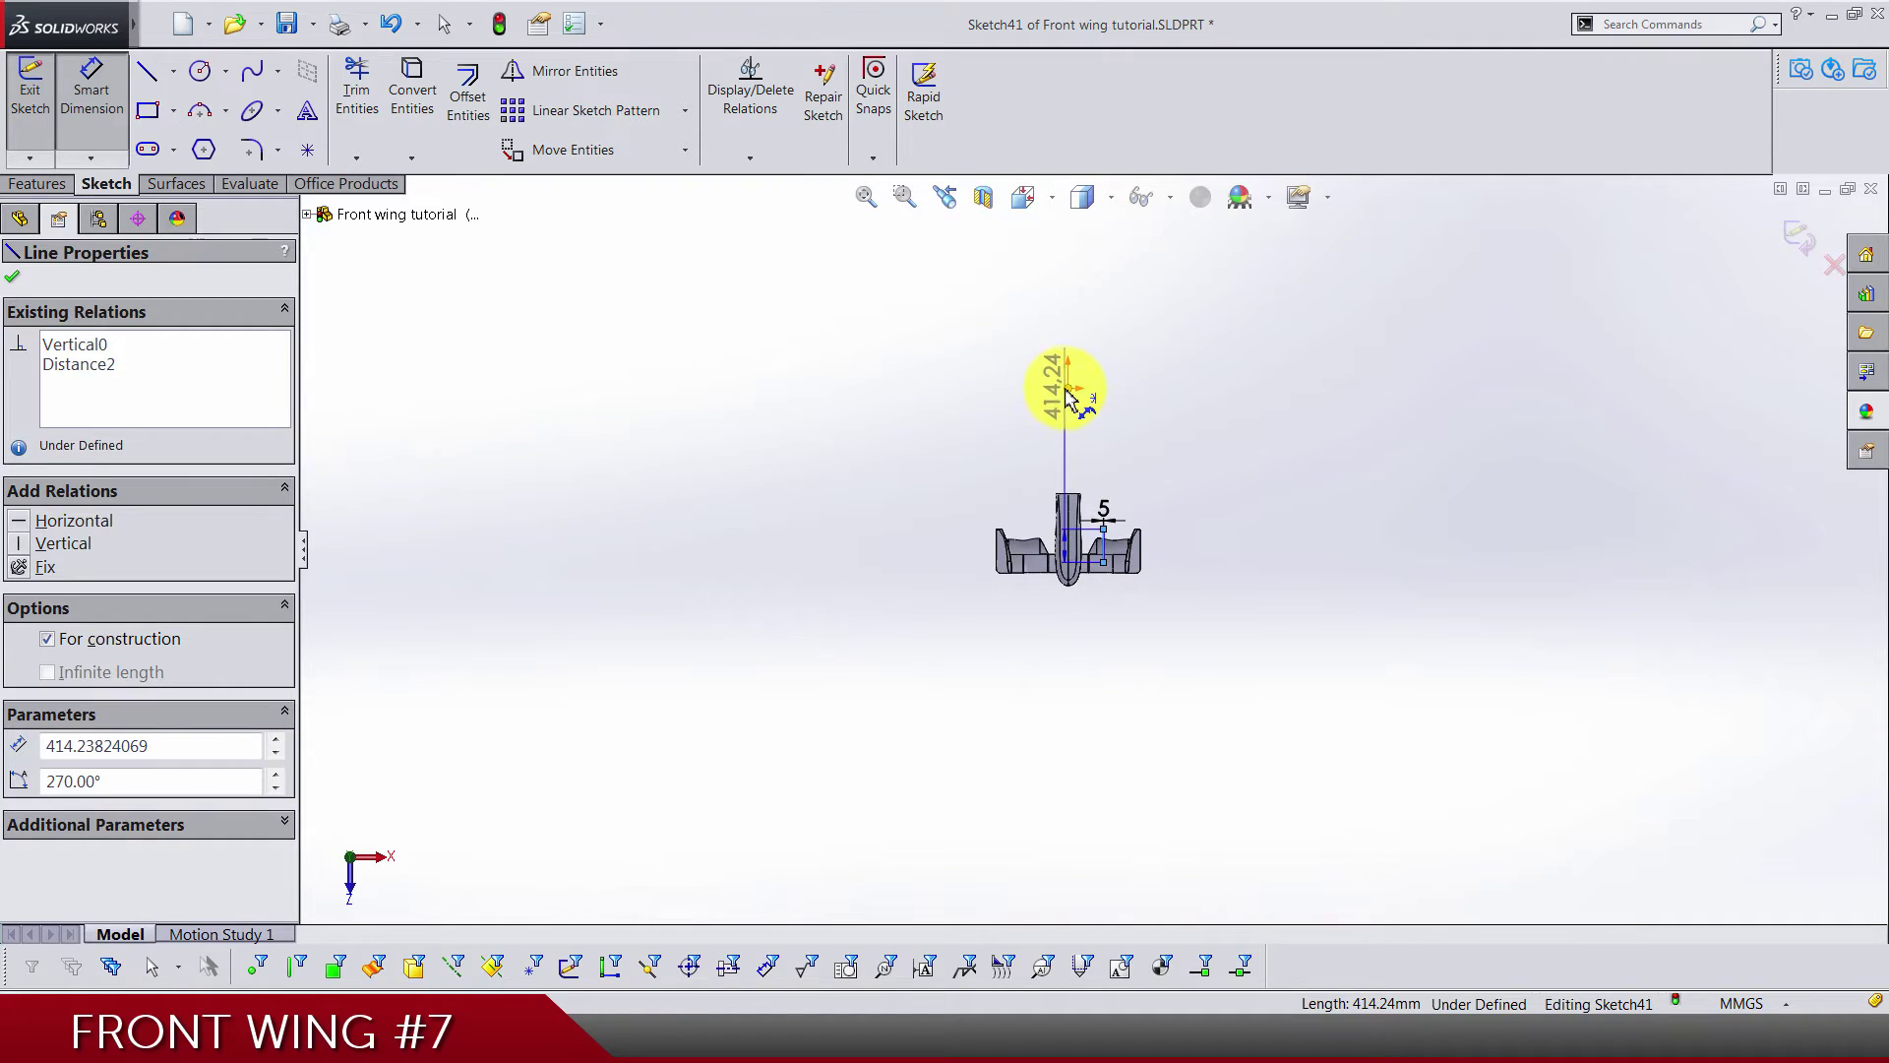
click(1068, 393)
scroll(1090, 629, down, 3)
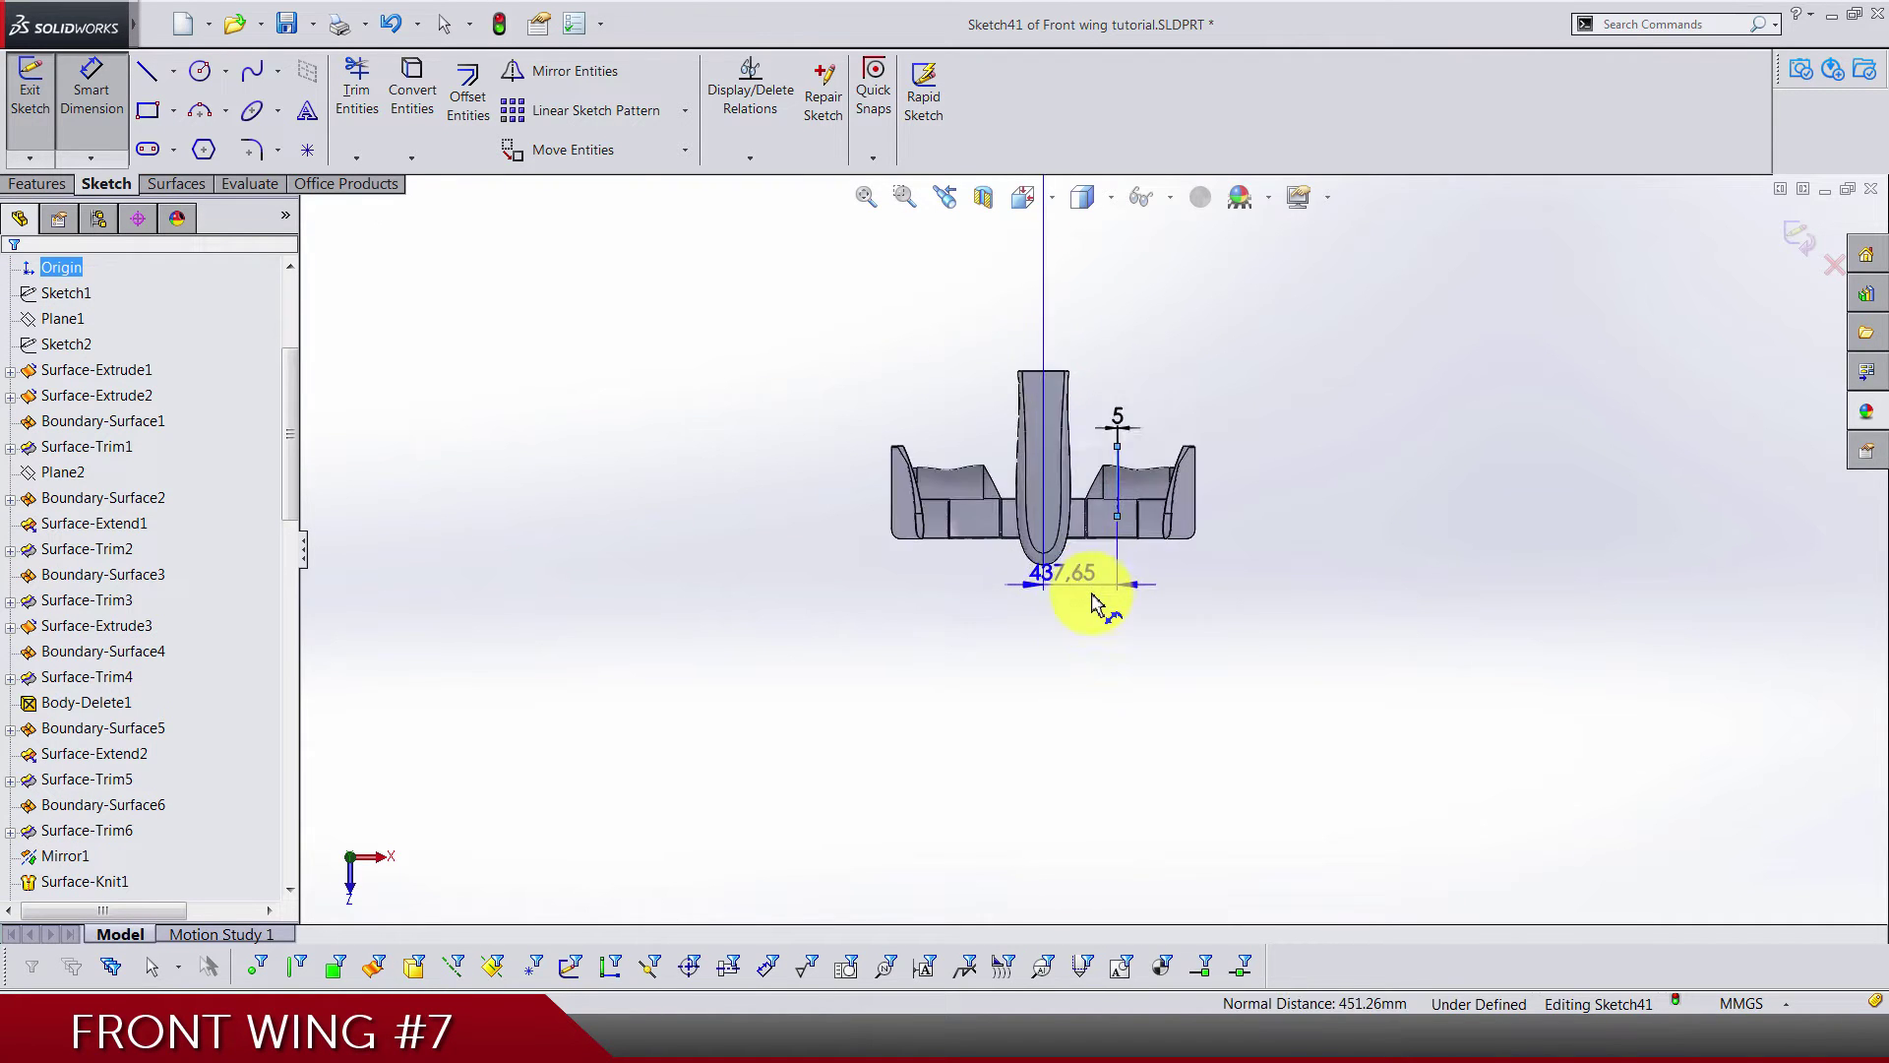
scroll(1082, 625, down, 3)
click(1080, 638)
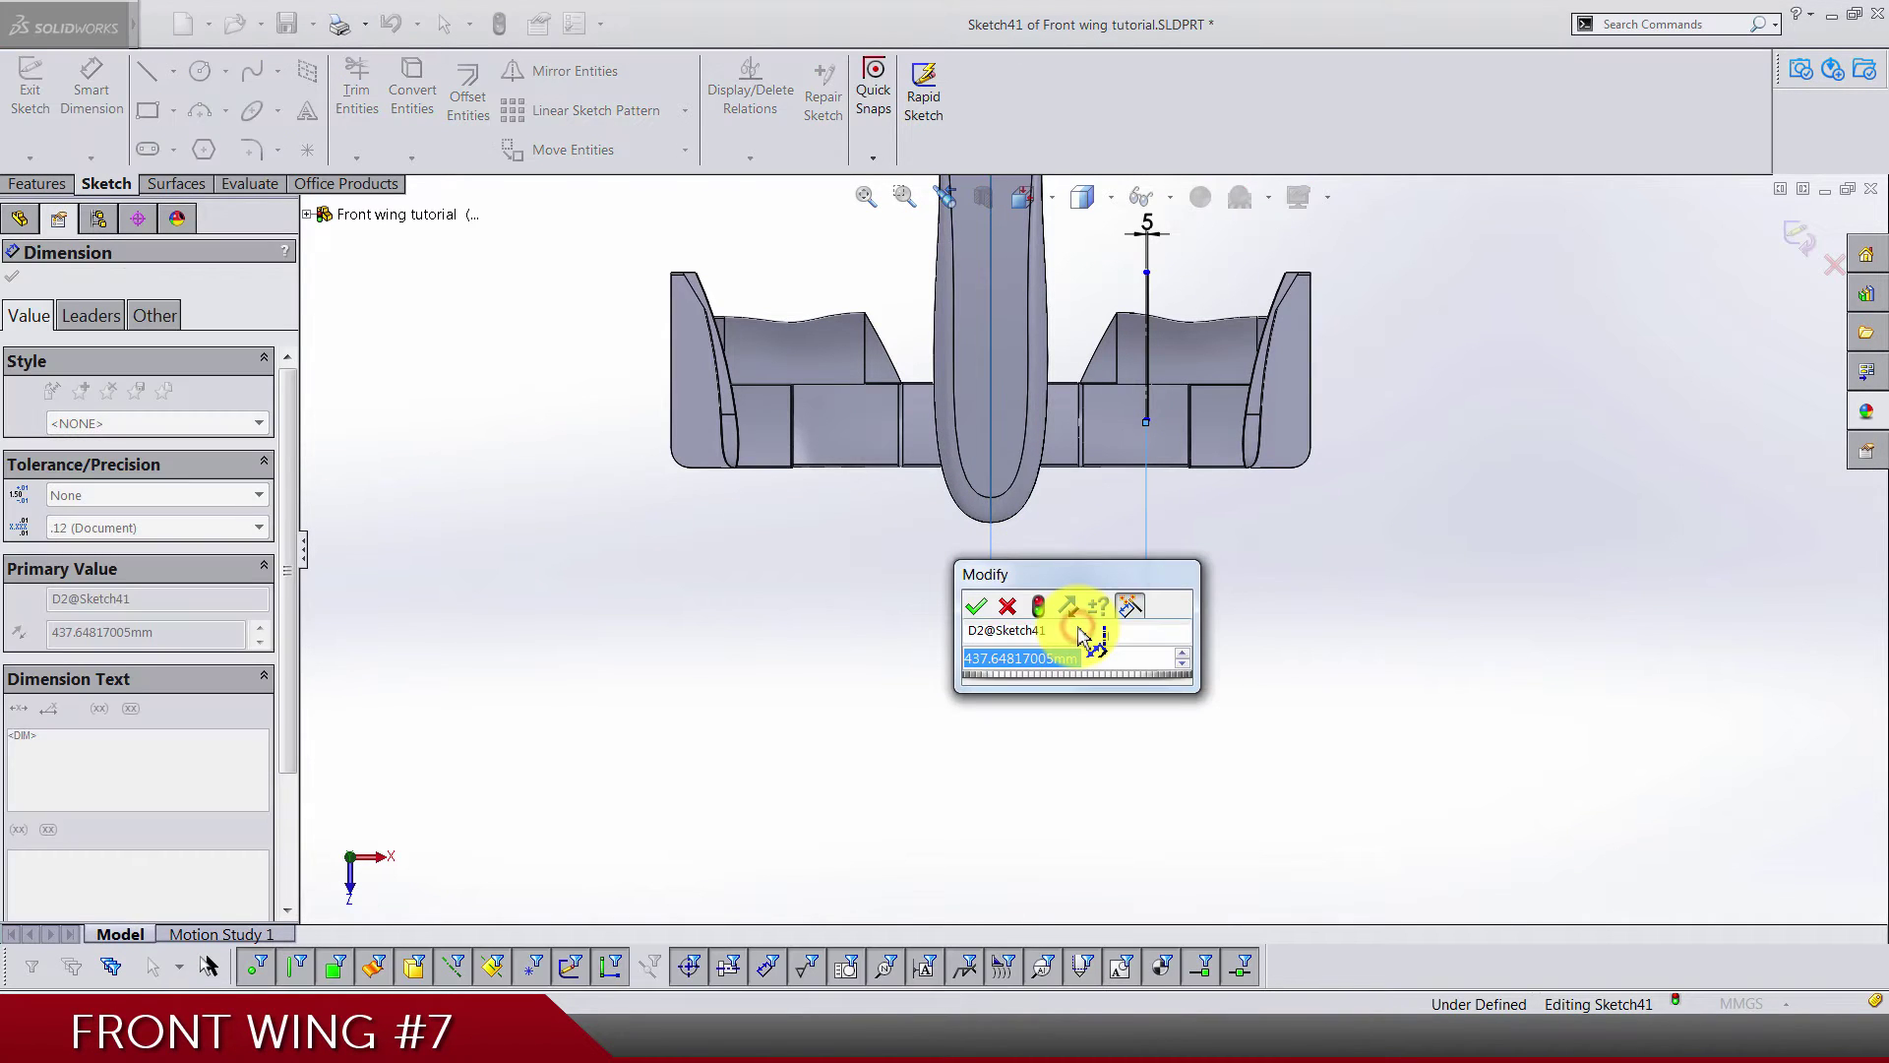
text(620)
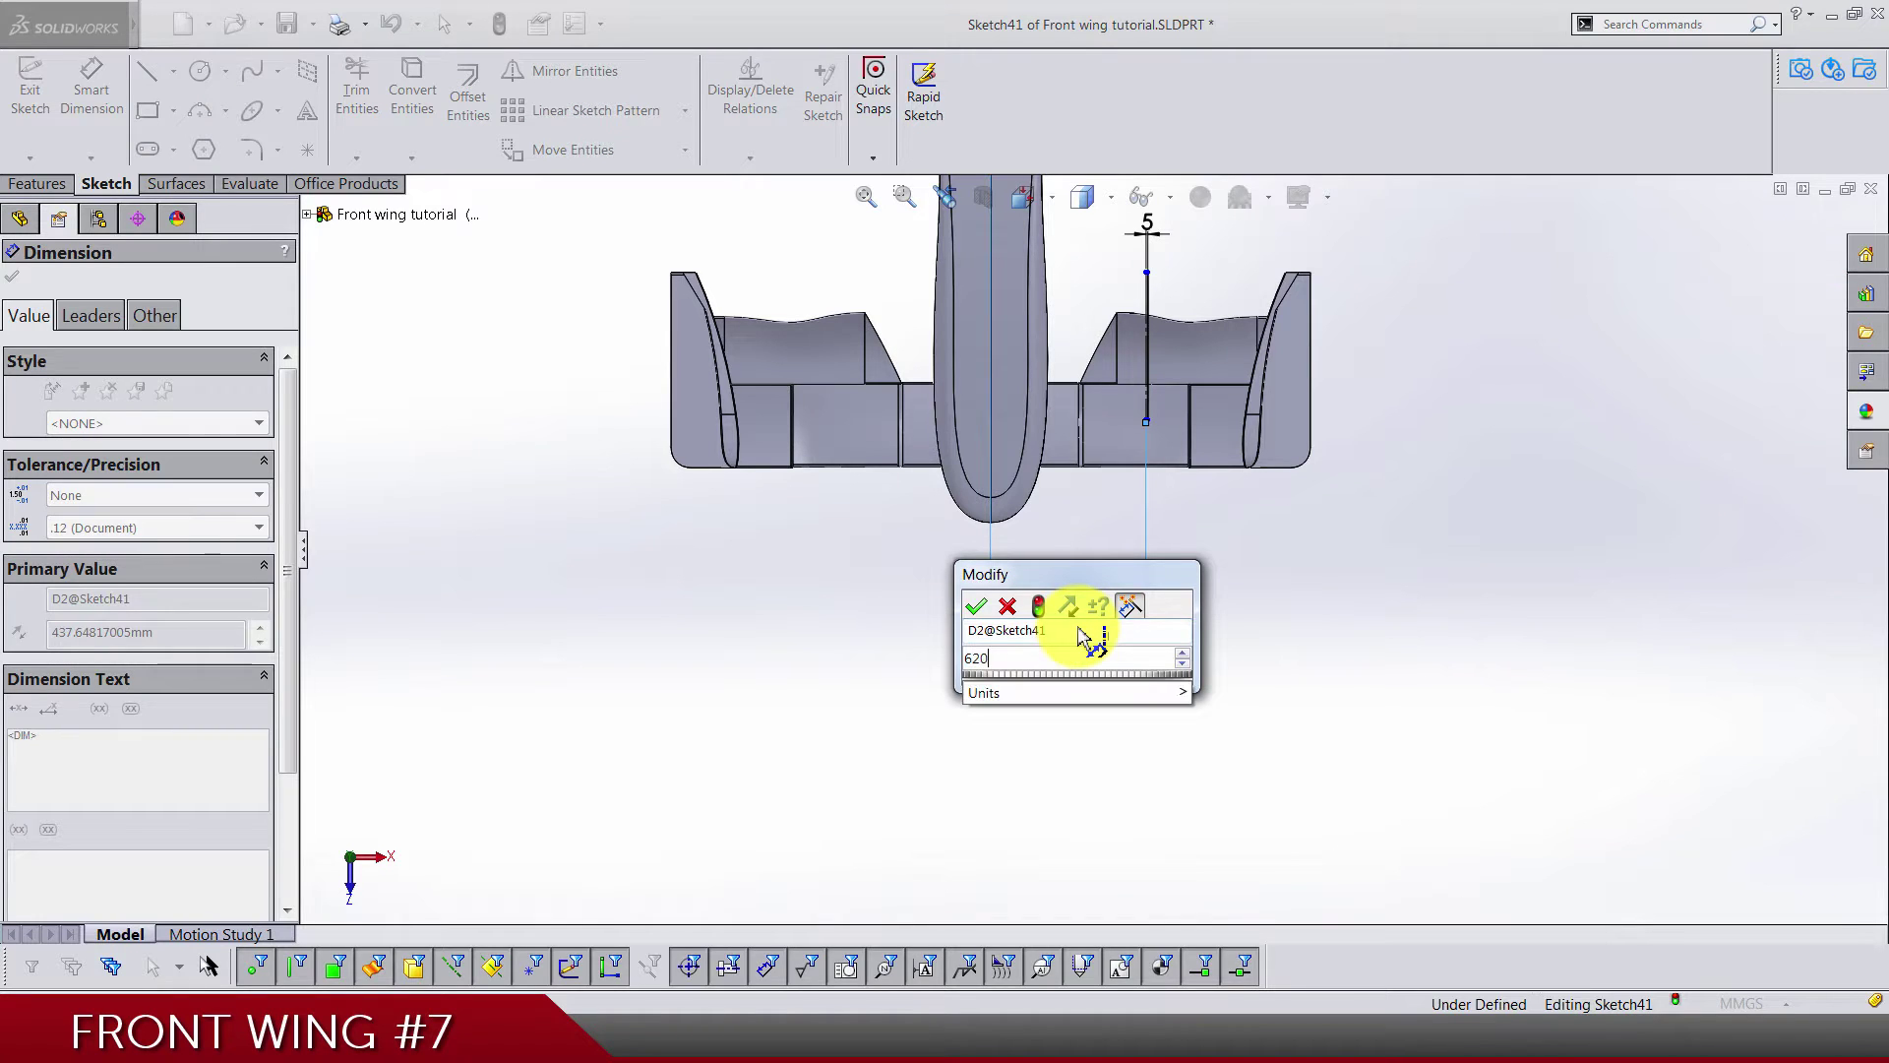
key(Return)
Dimension the line's lower end 175 mm above the nose tip
scroll(999, 518, down, 5)
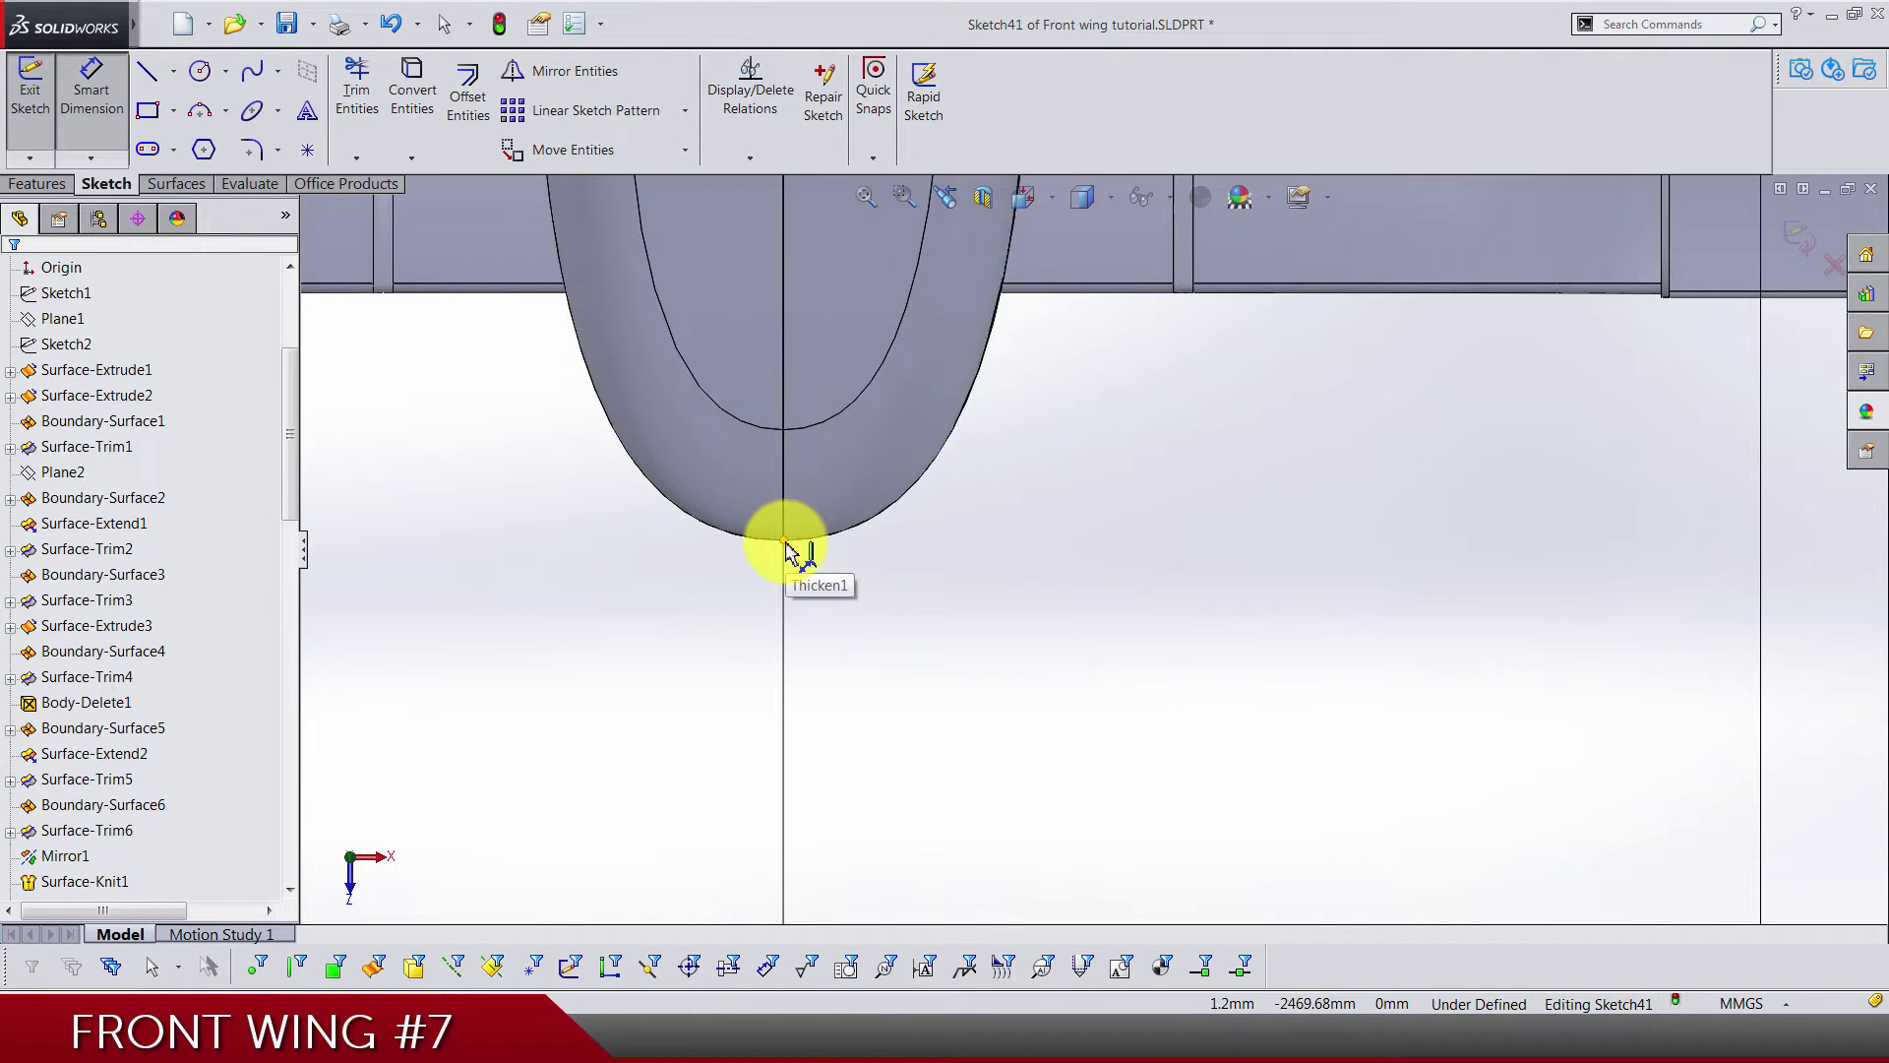
scroll(1118, 570, up, 6)
scroll(1214, 452, down, 3)
scroll(1212, 451, down, 2)
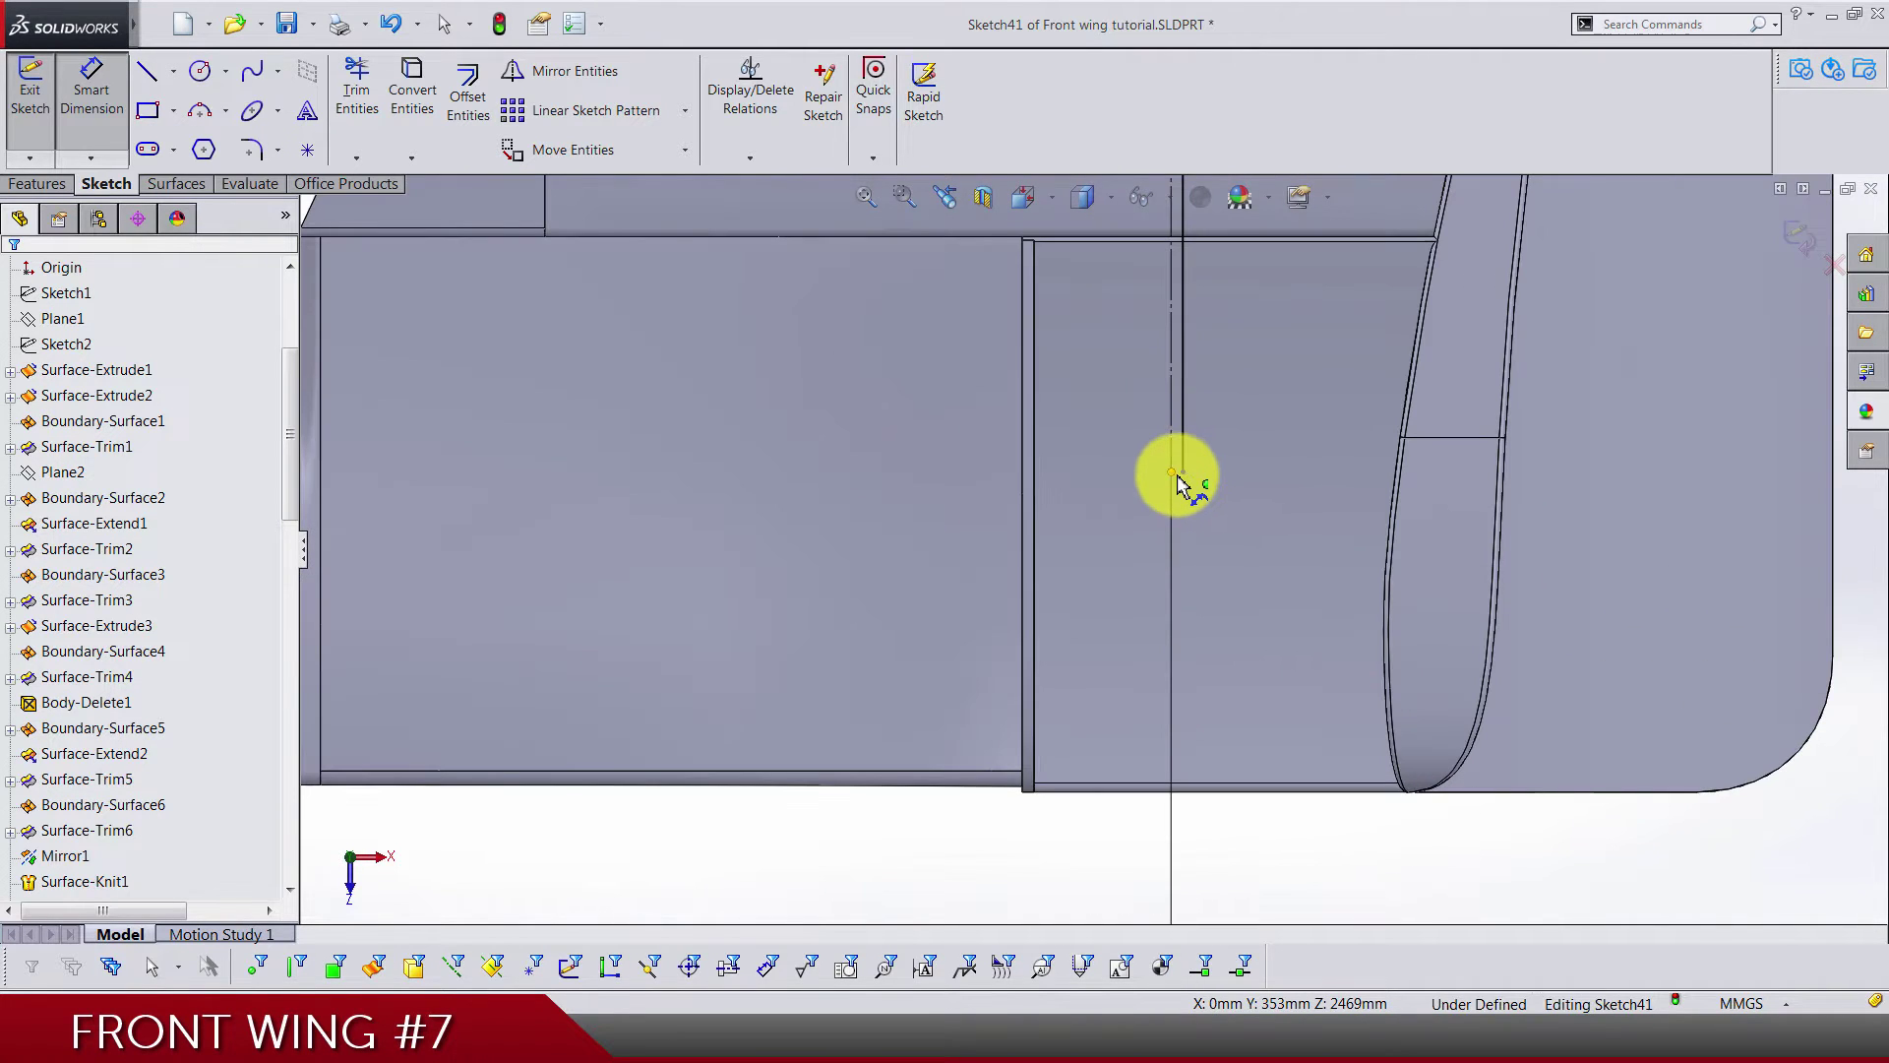
click(1182, 476)
scroll(1427, 587, up, 1)
scroll(1427, 587, up, 3)
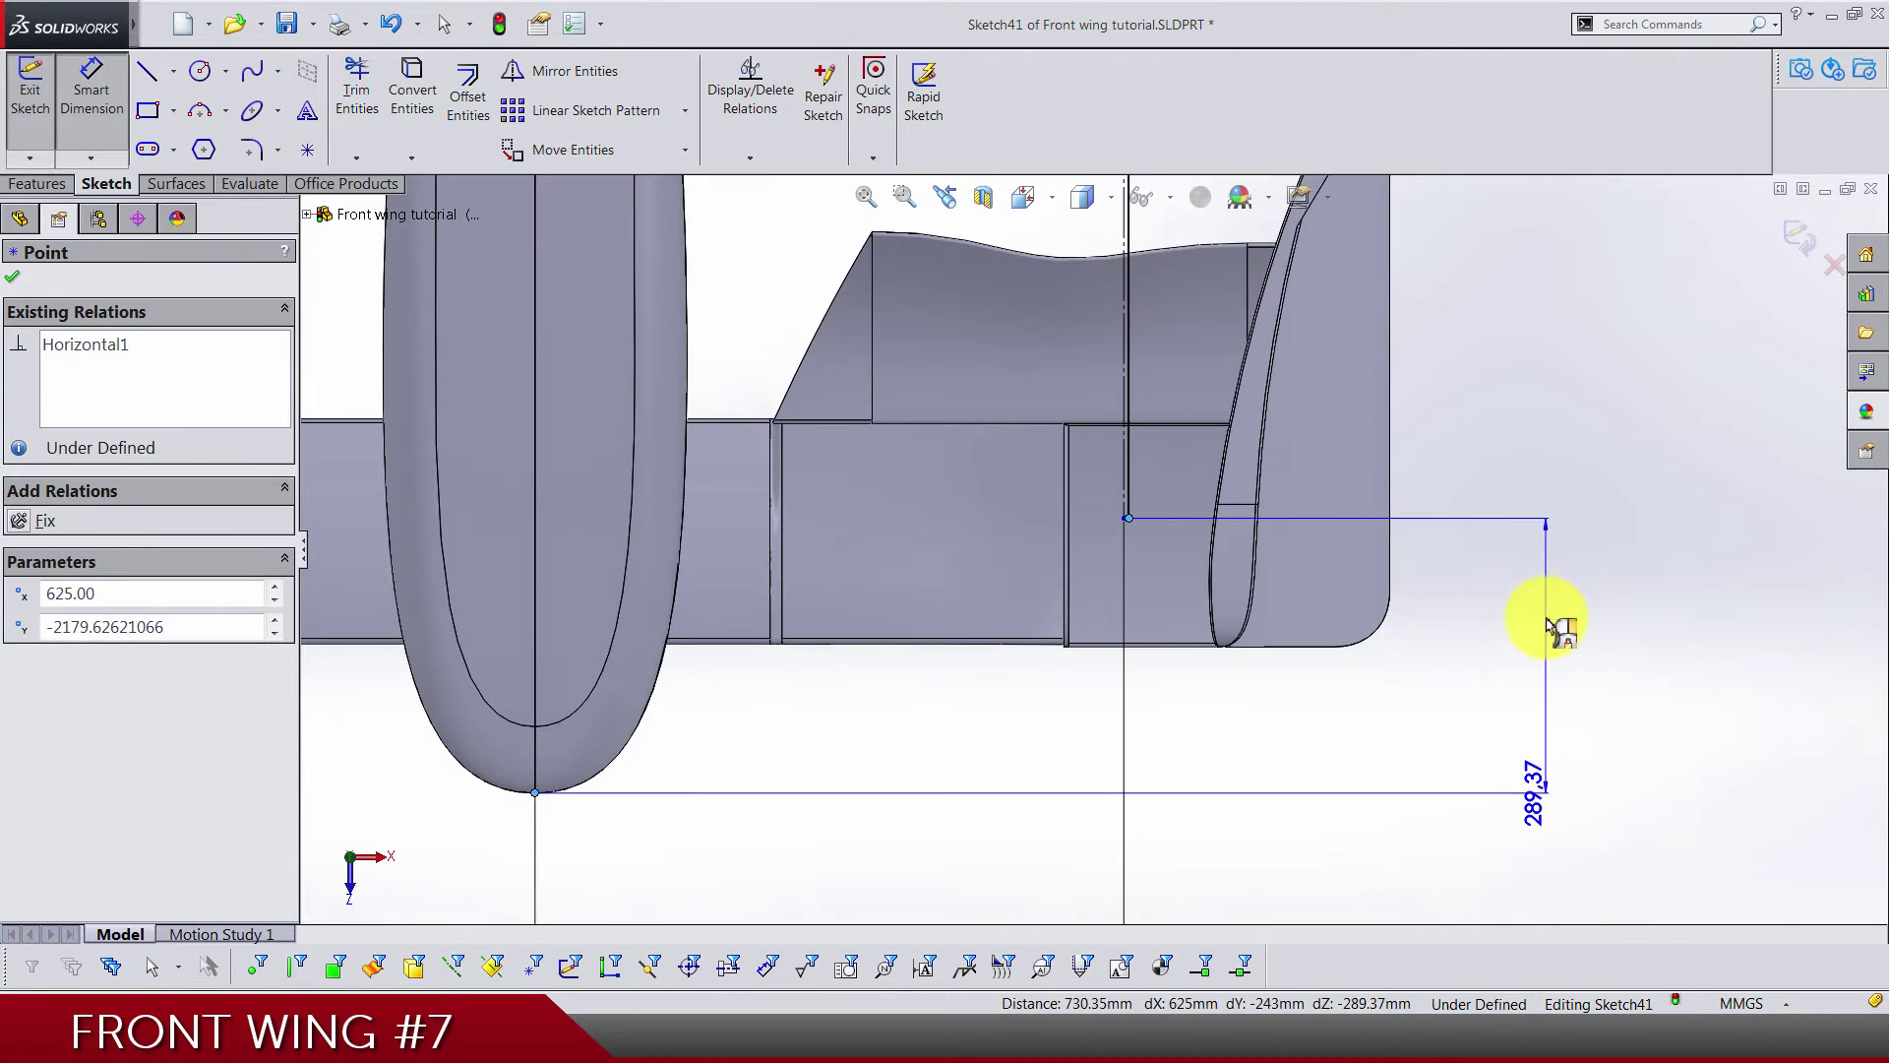
click(1555, 622)
text(1)
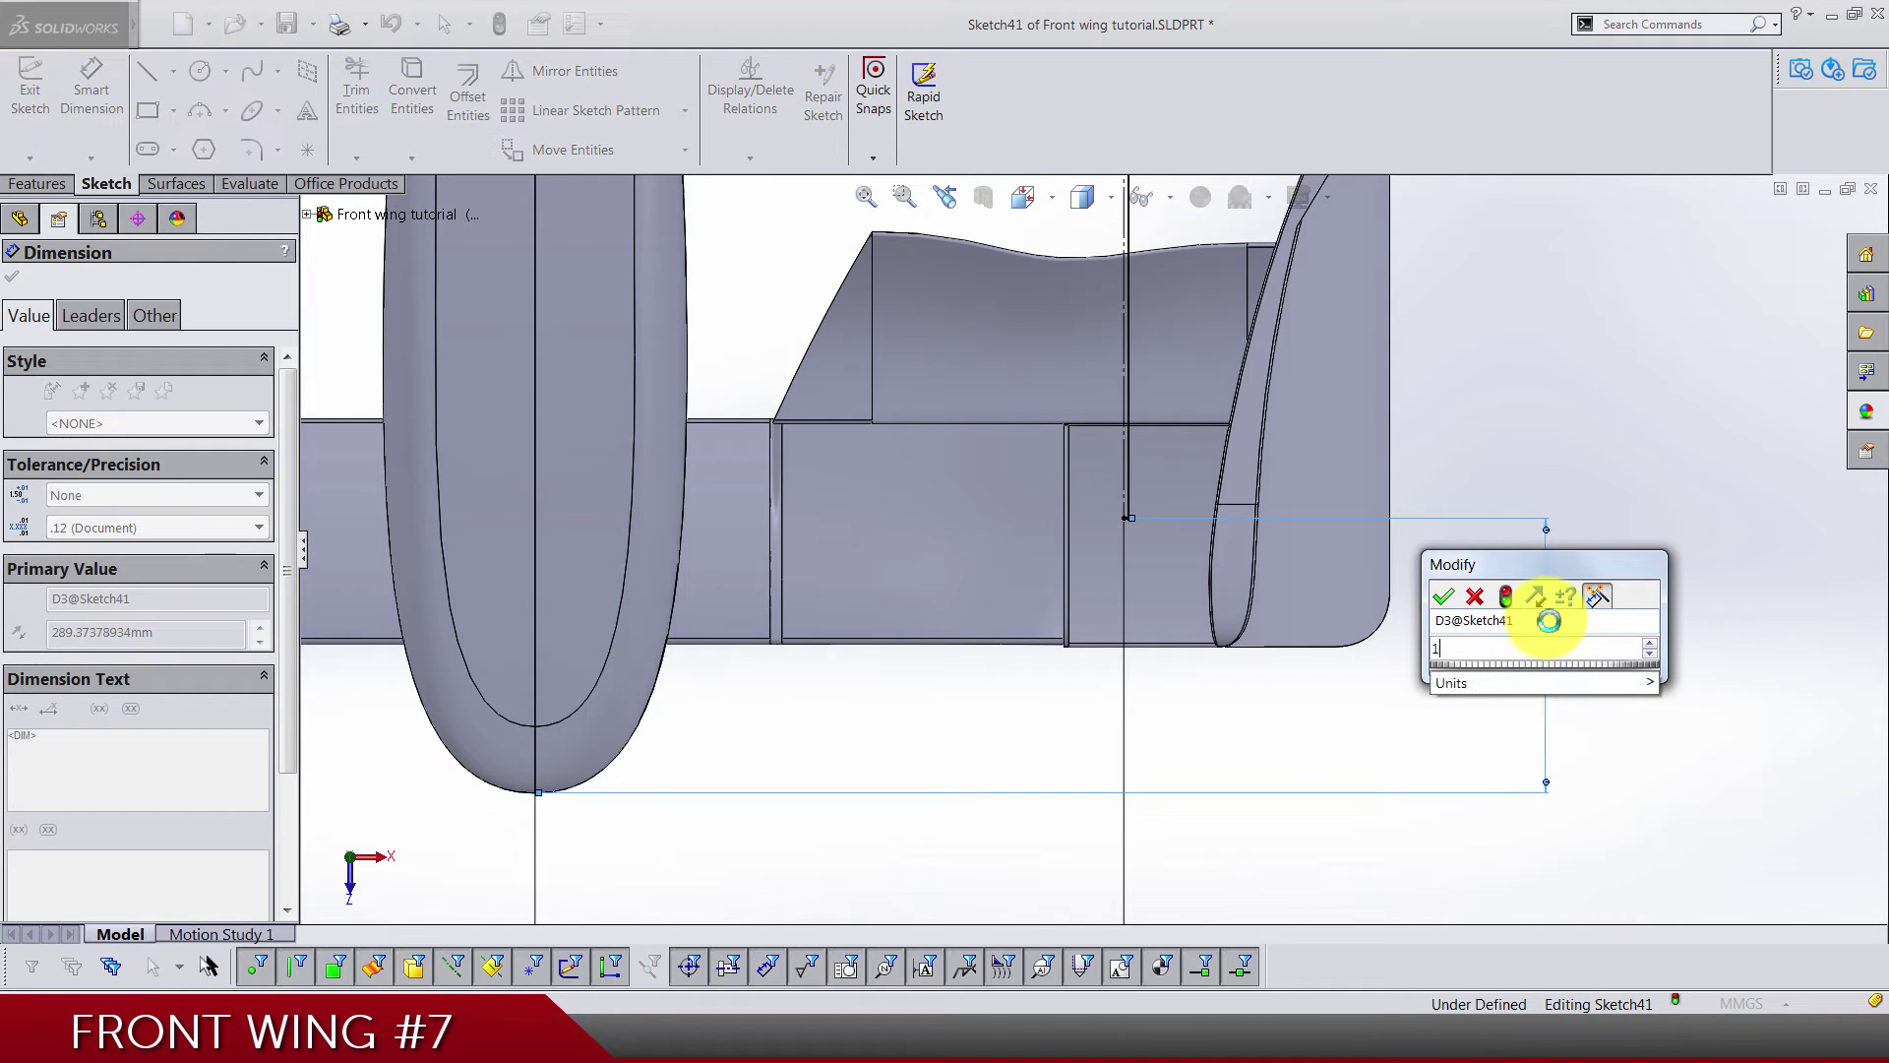
text(75)
key(Return)
Dimension the line's top end 700 mm above the nose tip
scroll(1013, 452, up, 3)
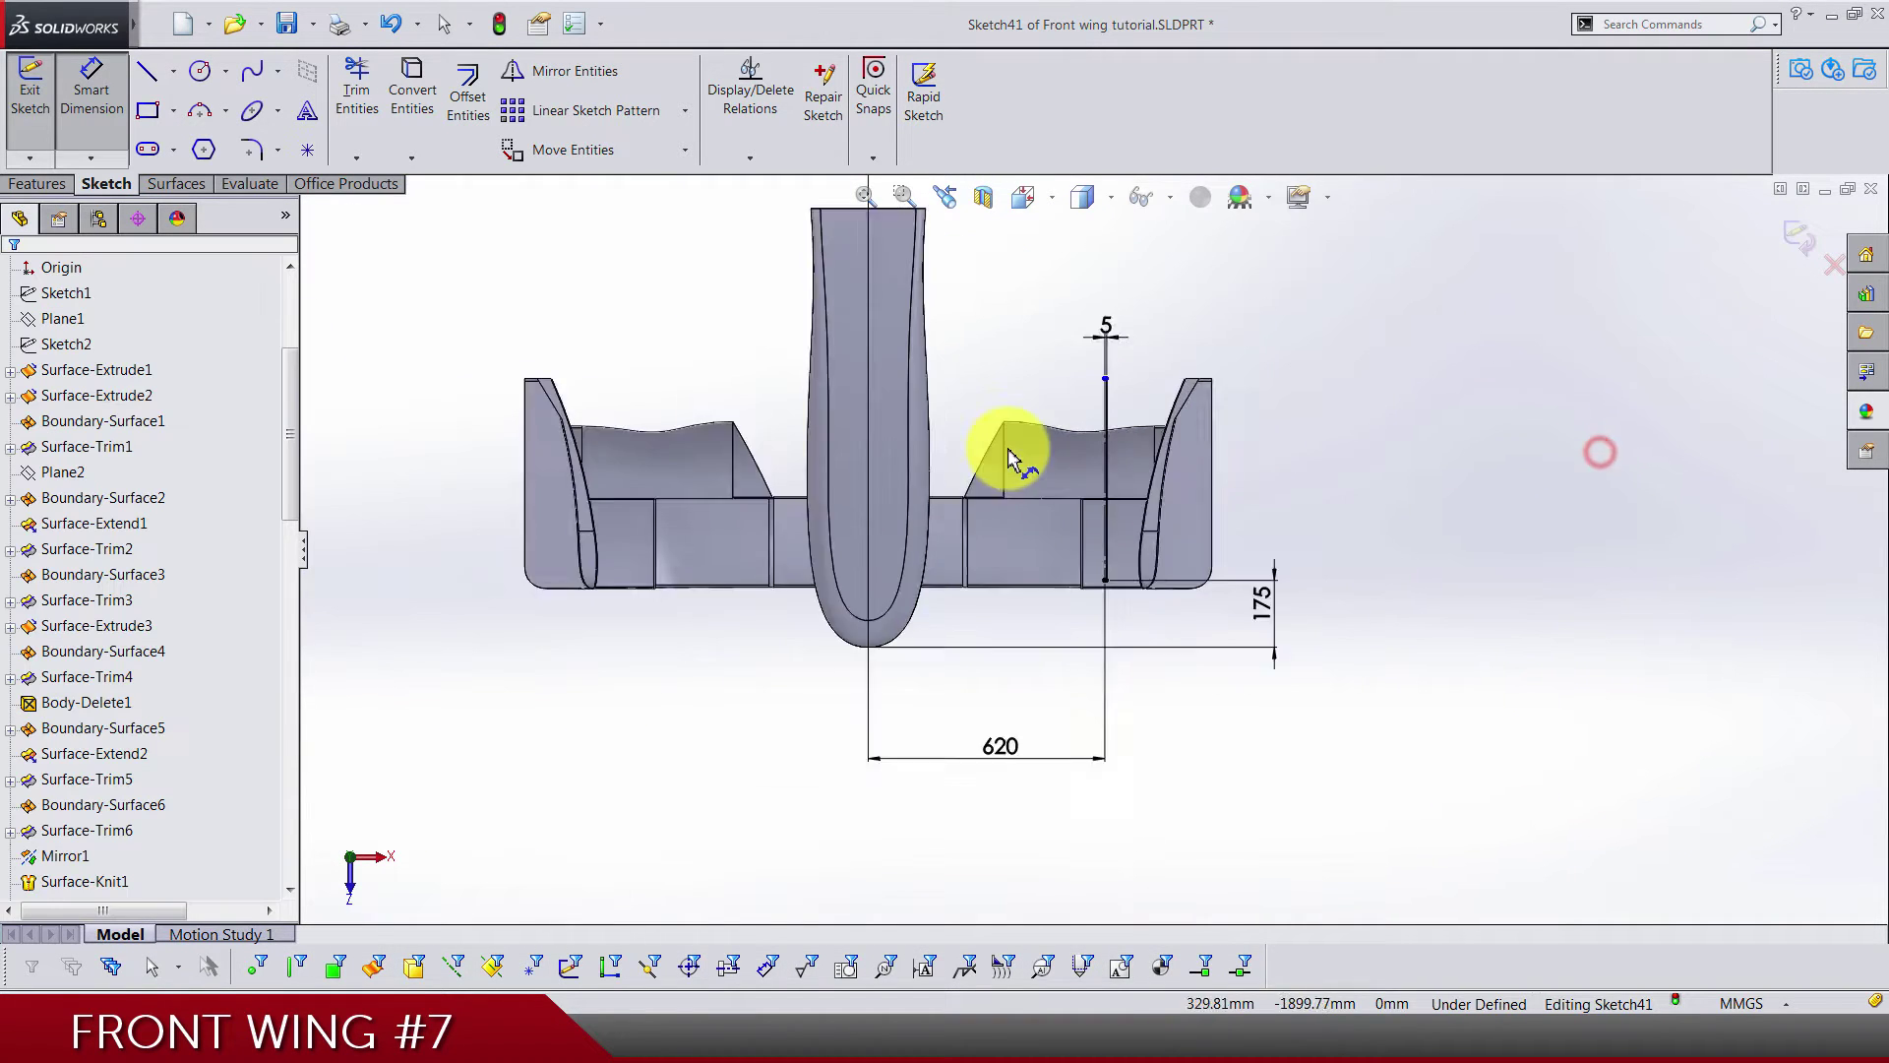
scroll(1132, 482, down, 2)
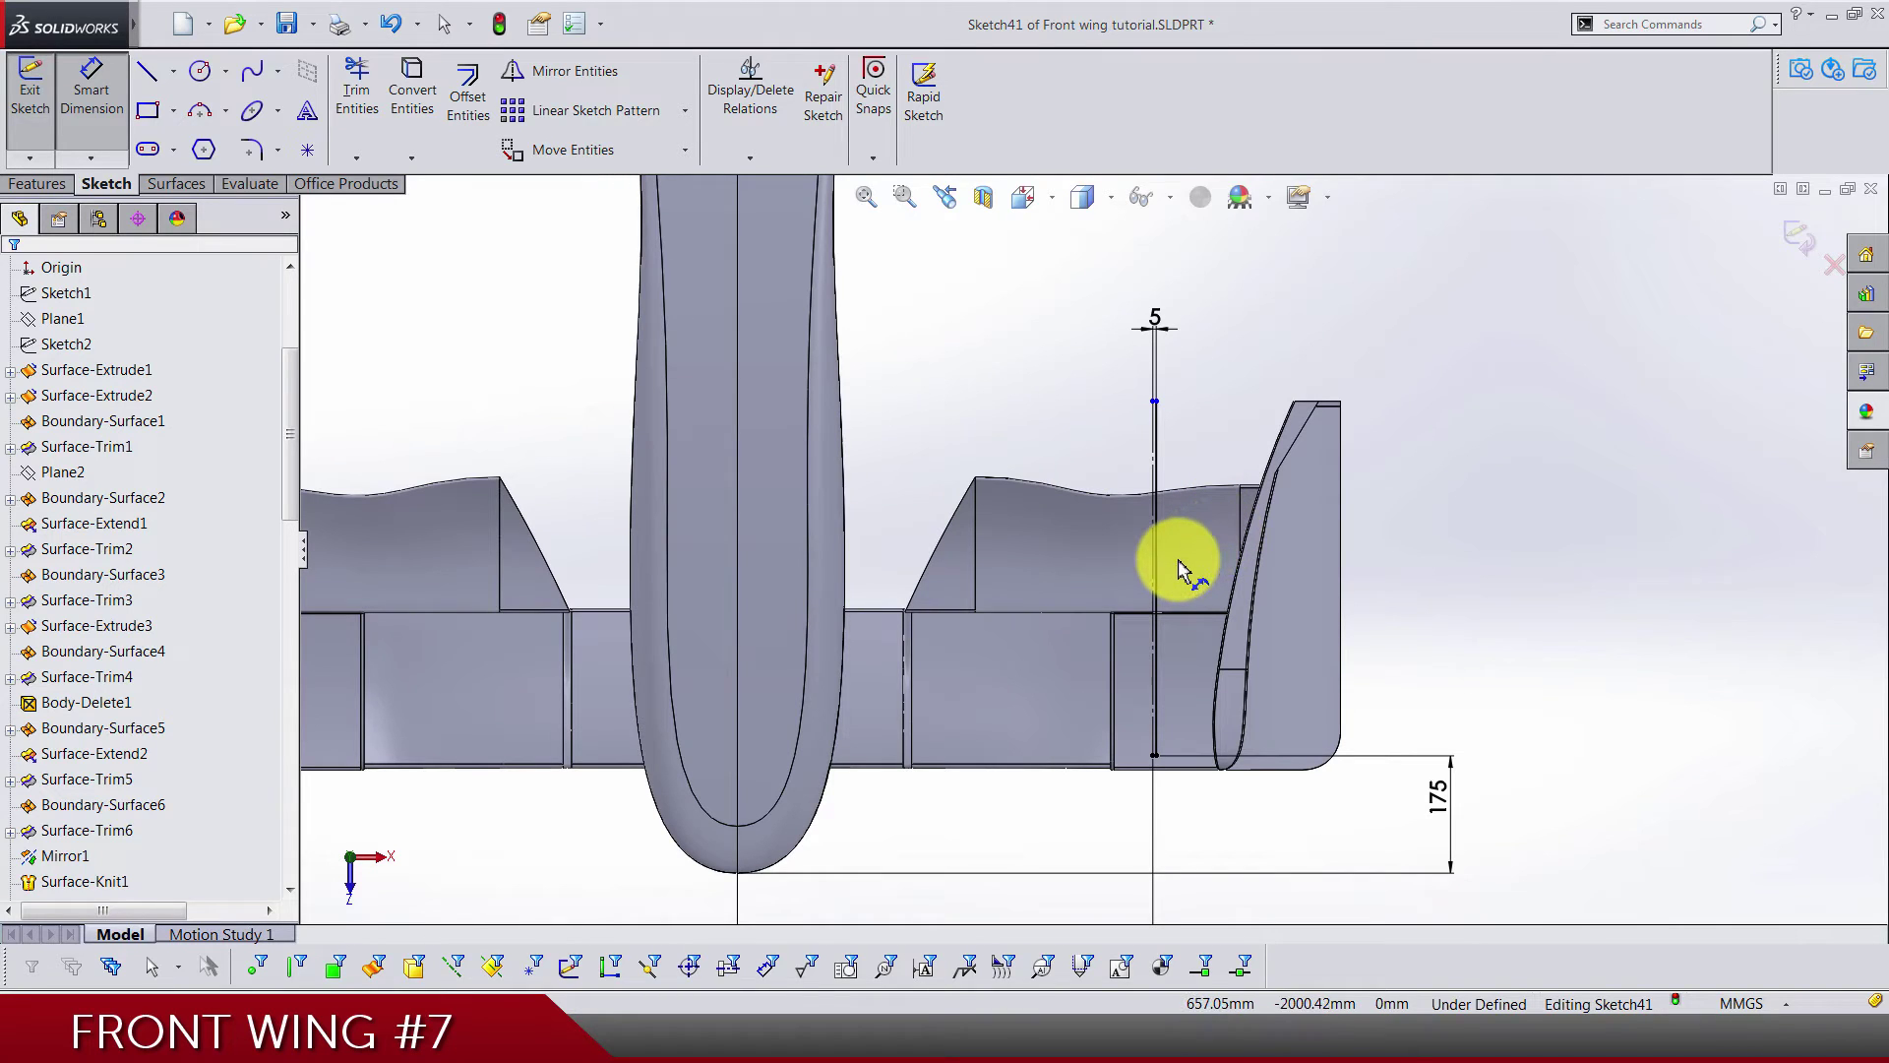
click(1158, 403)
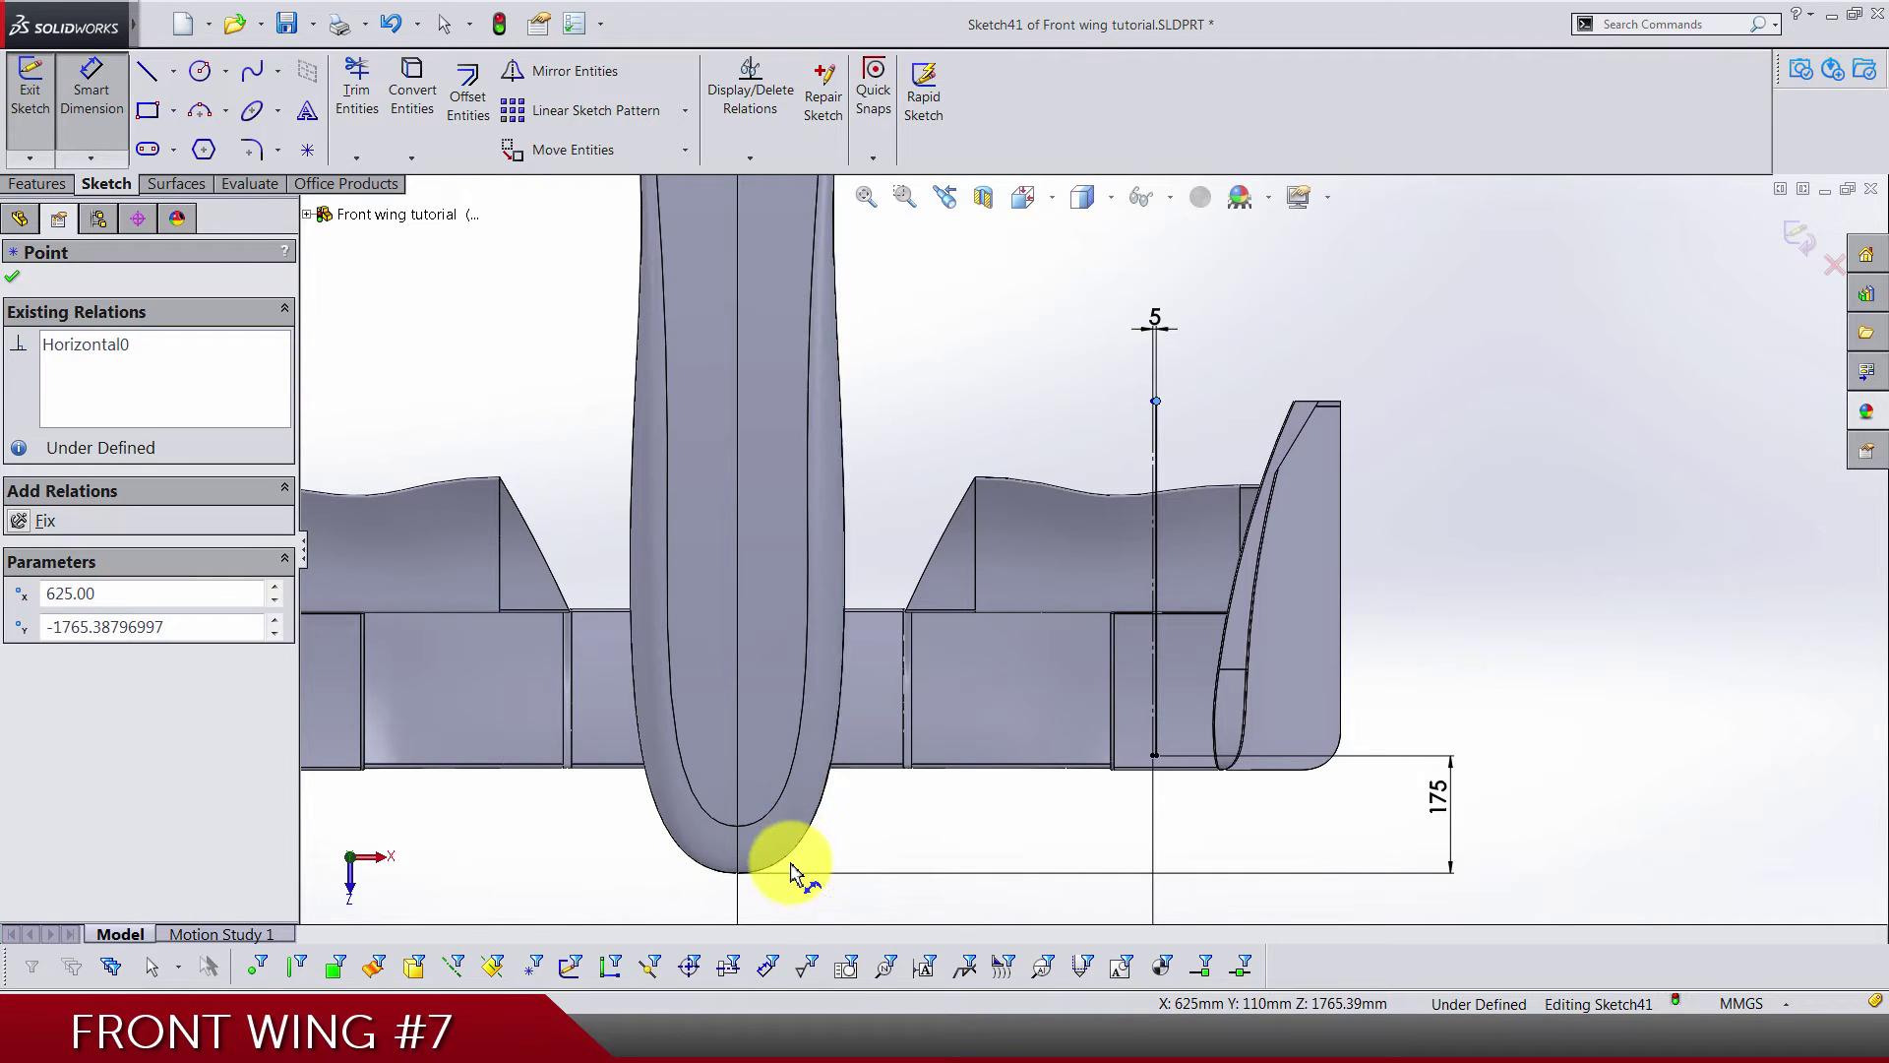
click(738, 875)
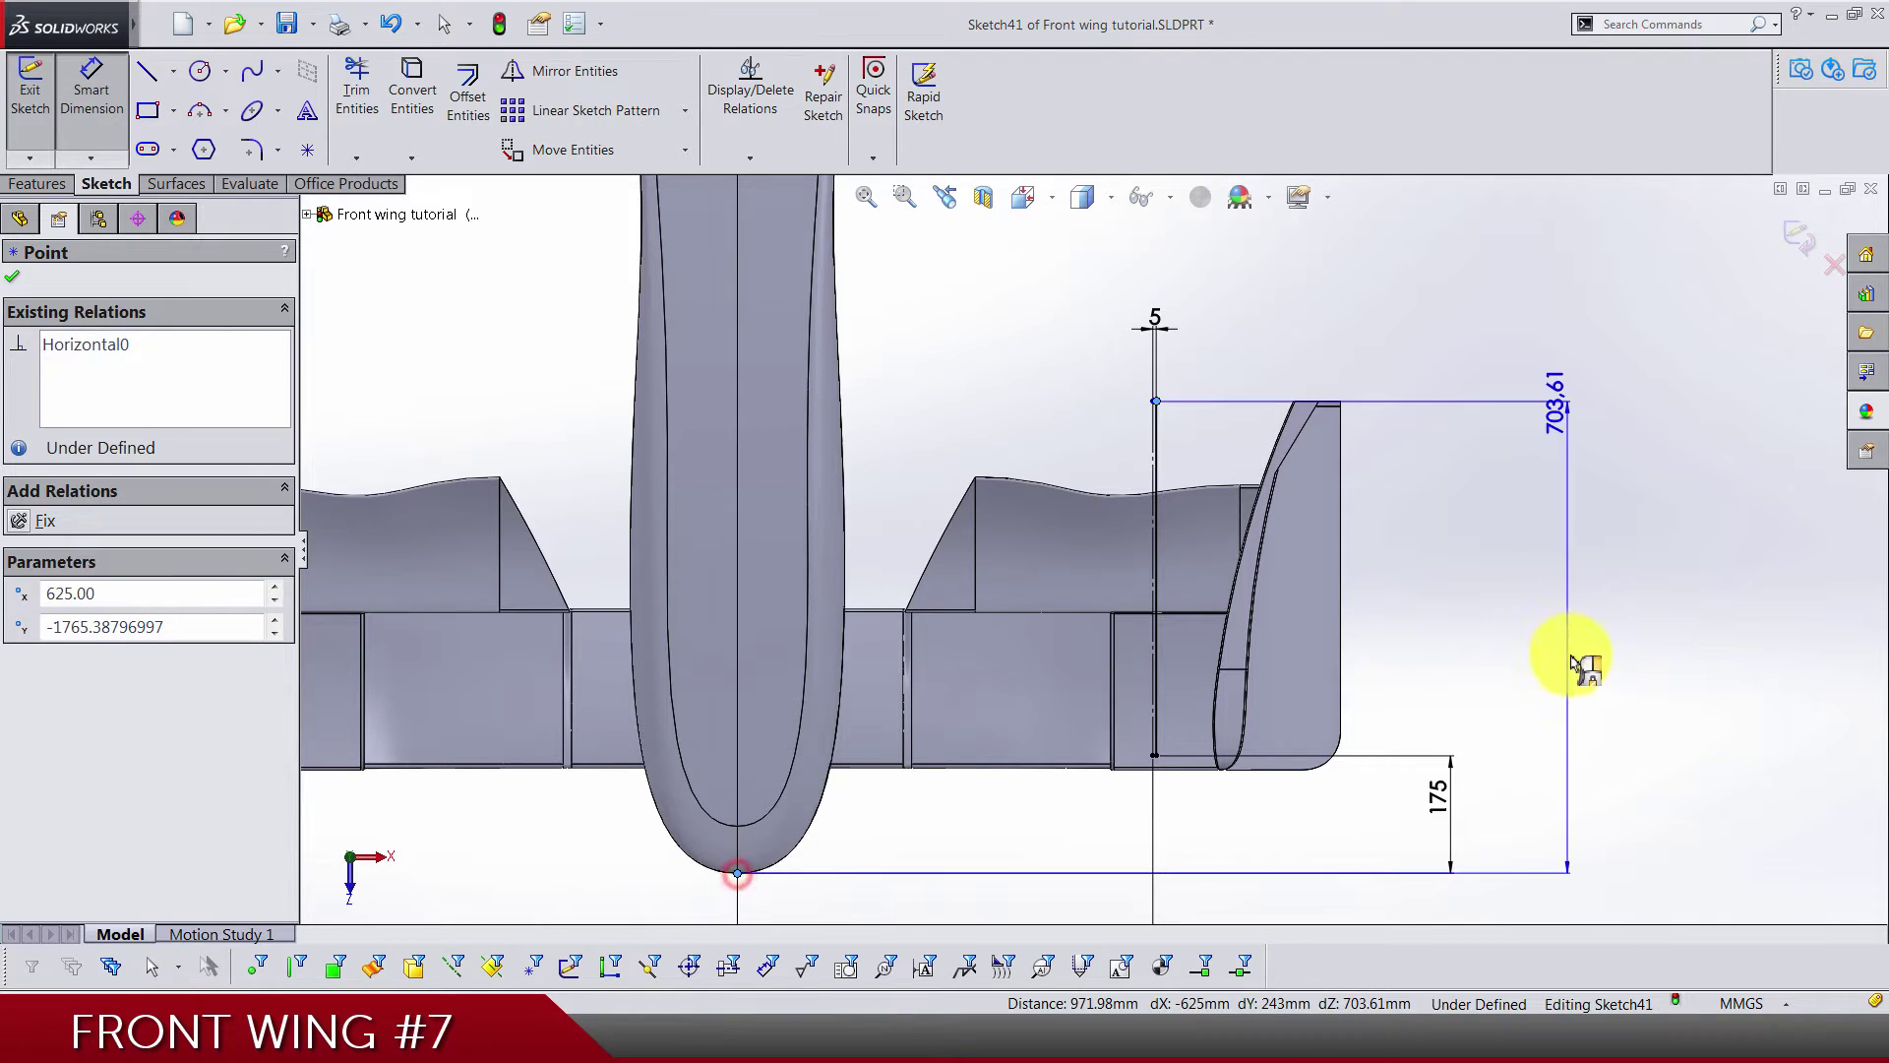
click(1567, 662)
text(700)
key(Return)
Exit Sketch41 and start a new sketch on Plane13
click(1638, 571)
key(f)
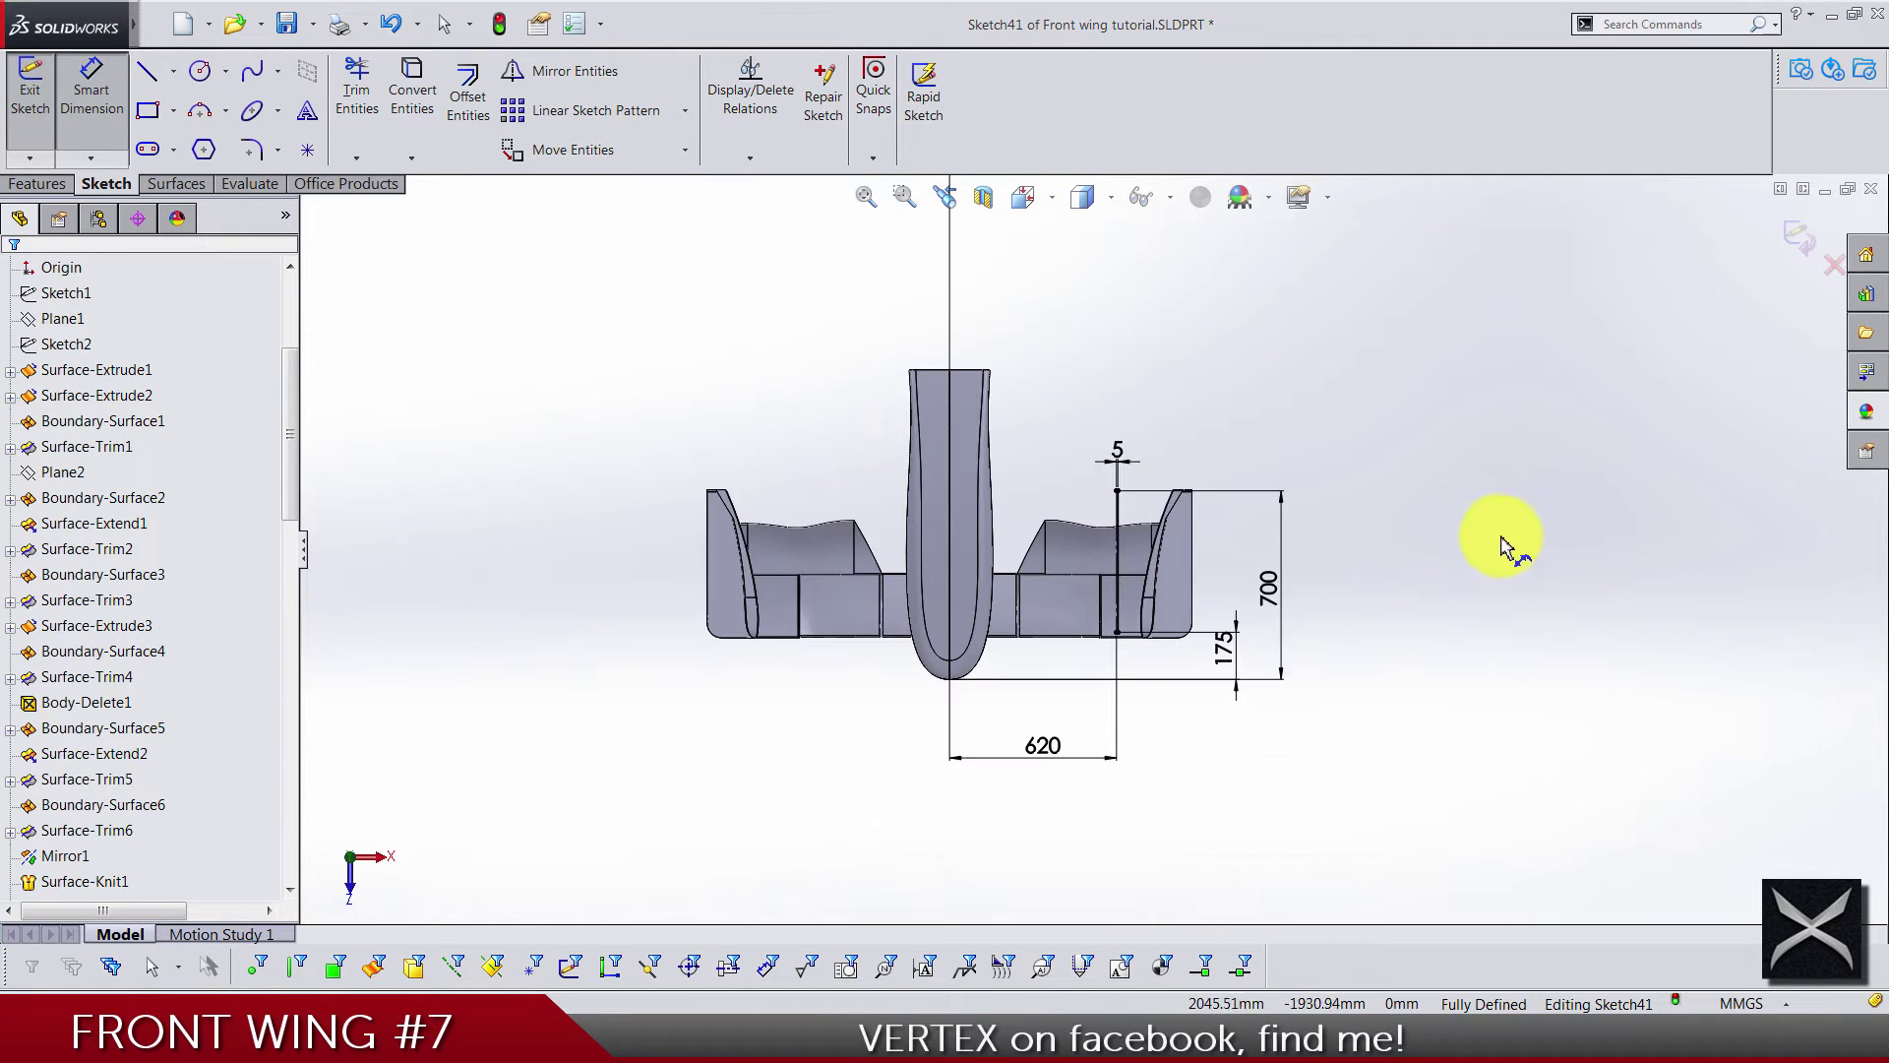
click(1790, 256)
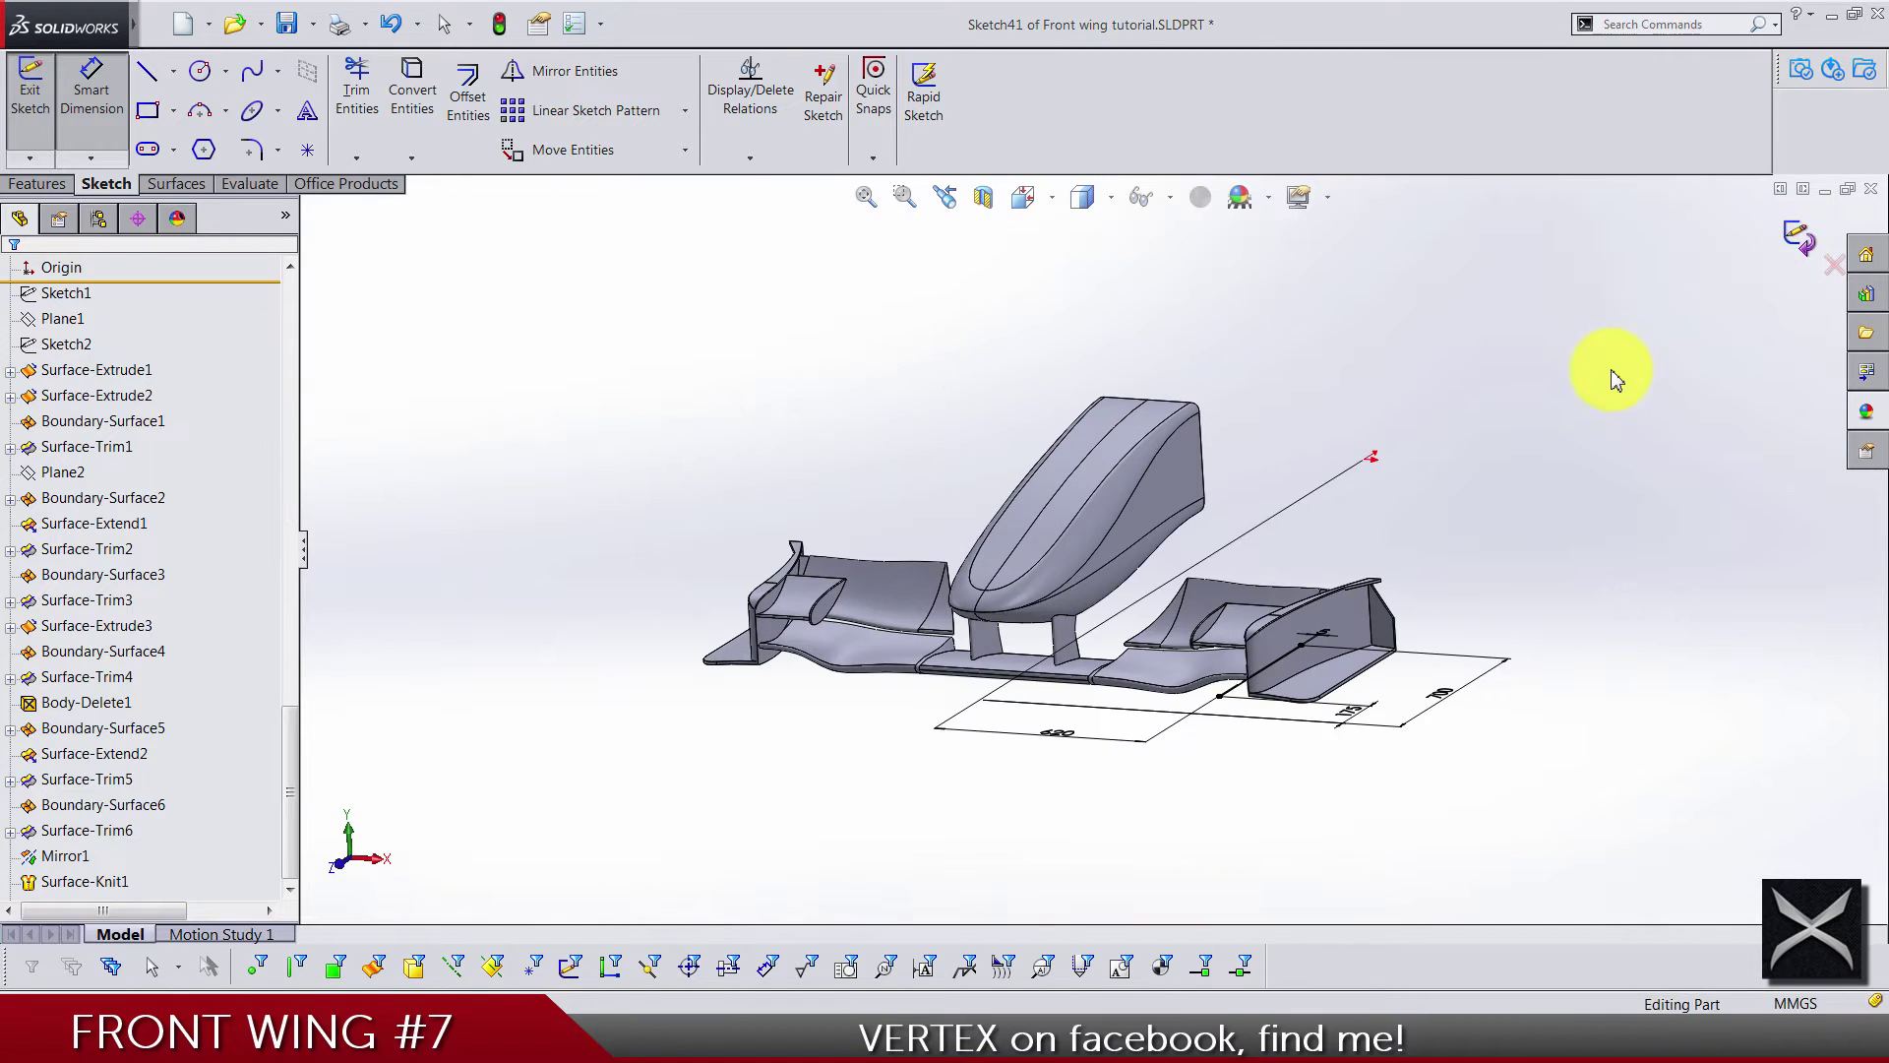
scroll(106, 723, down, 15)
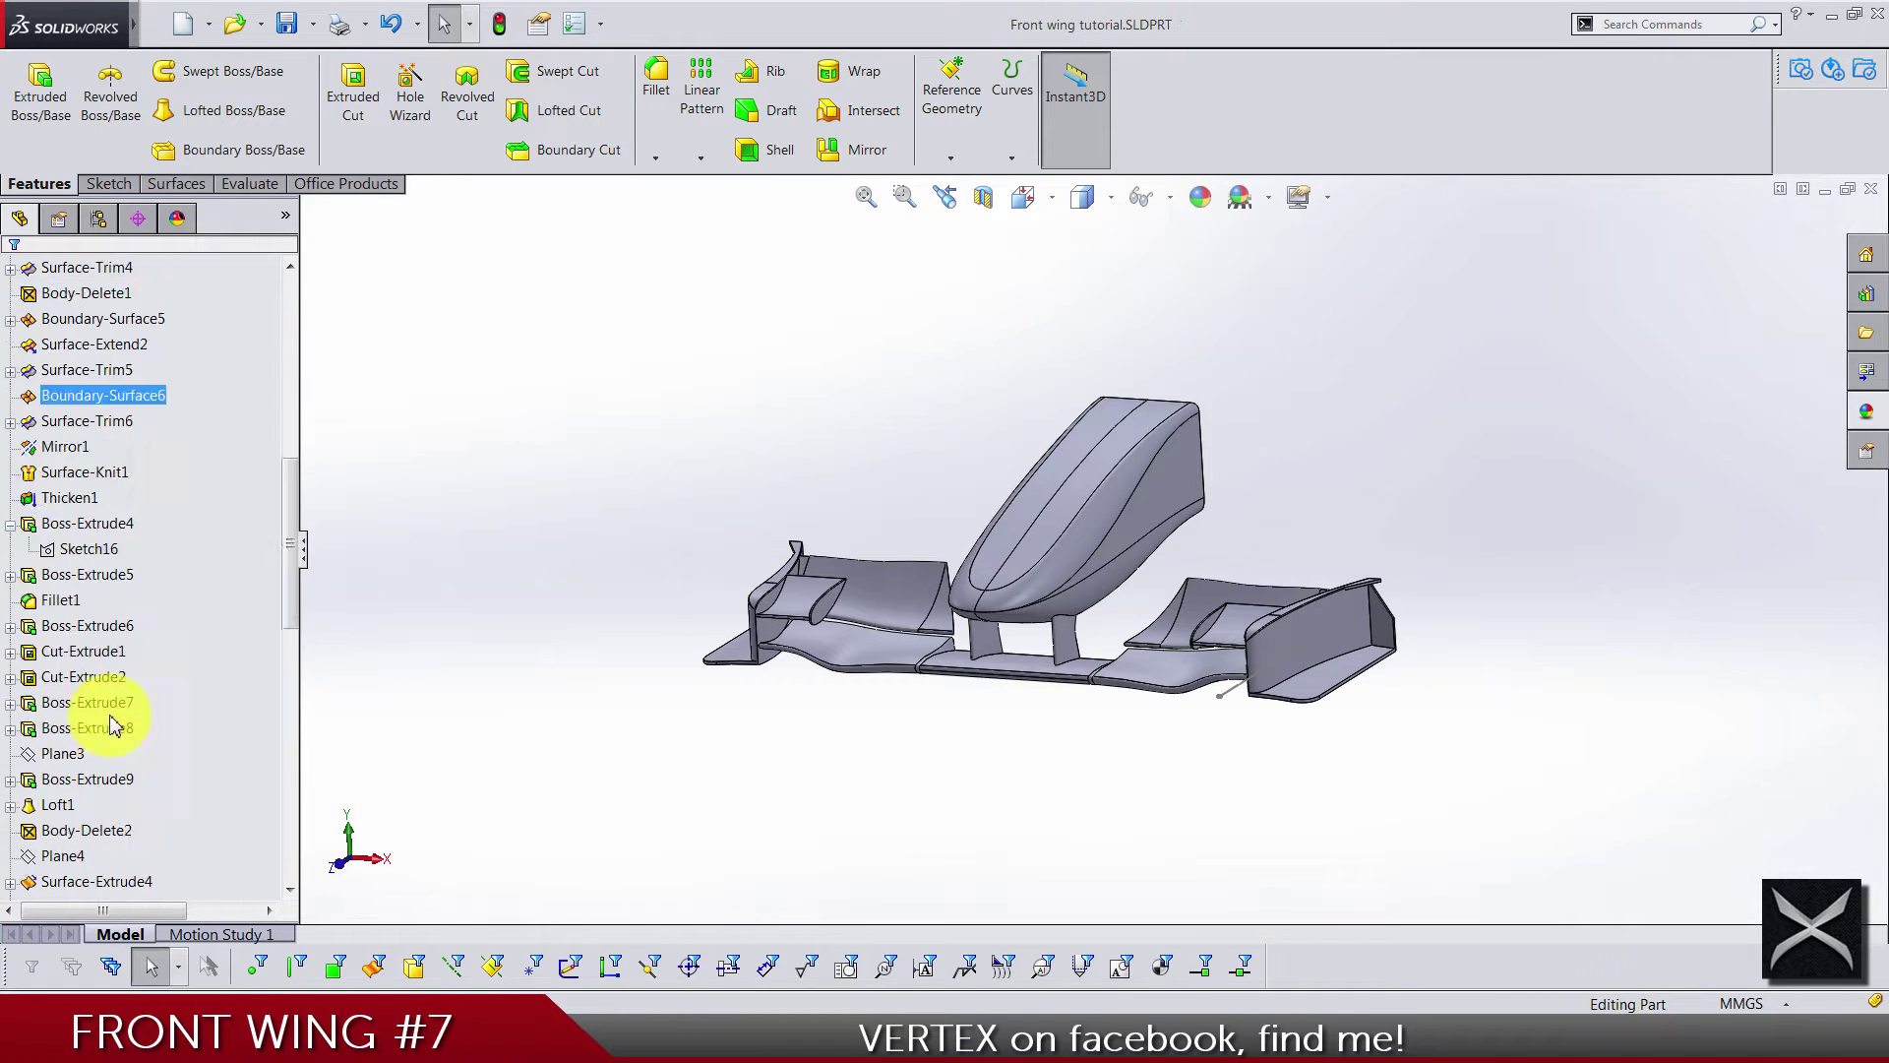
click(61, 857)
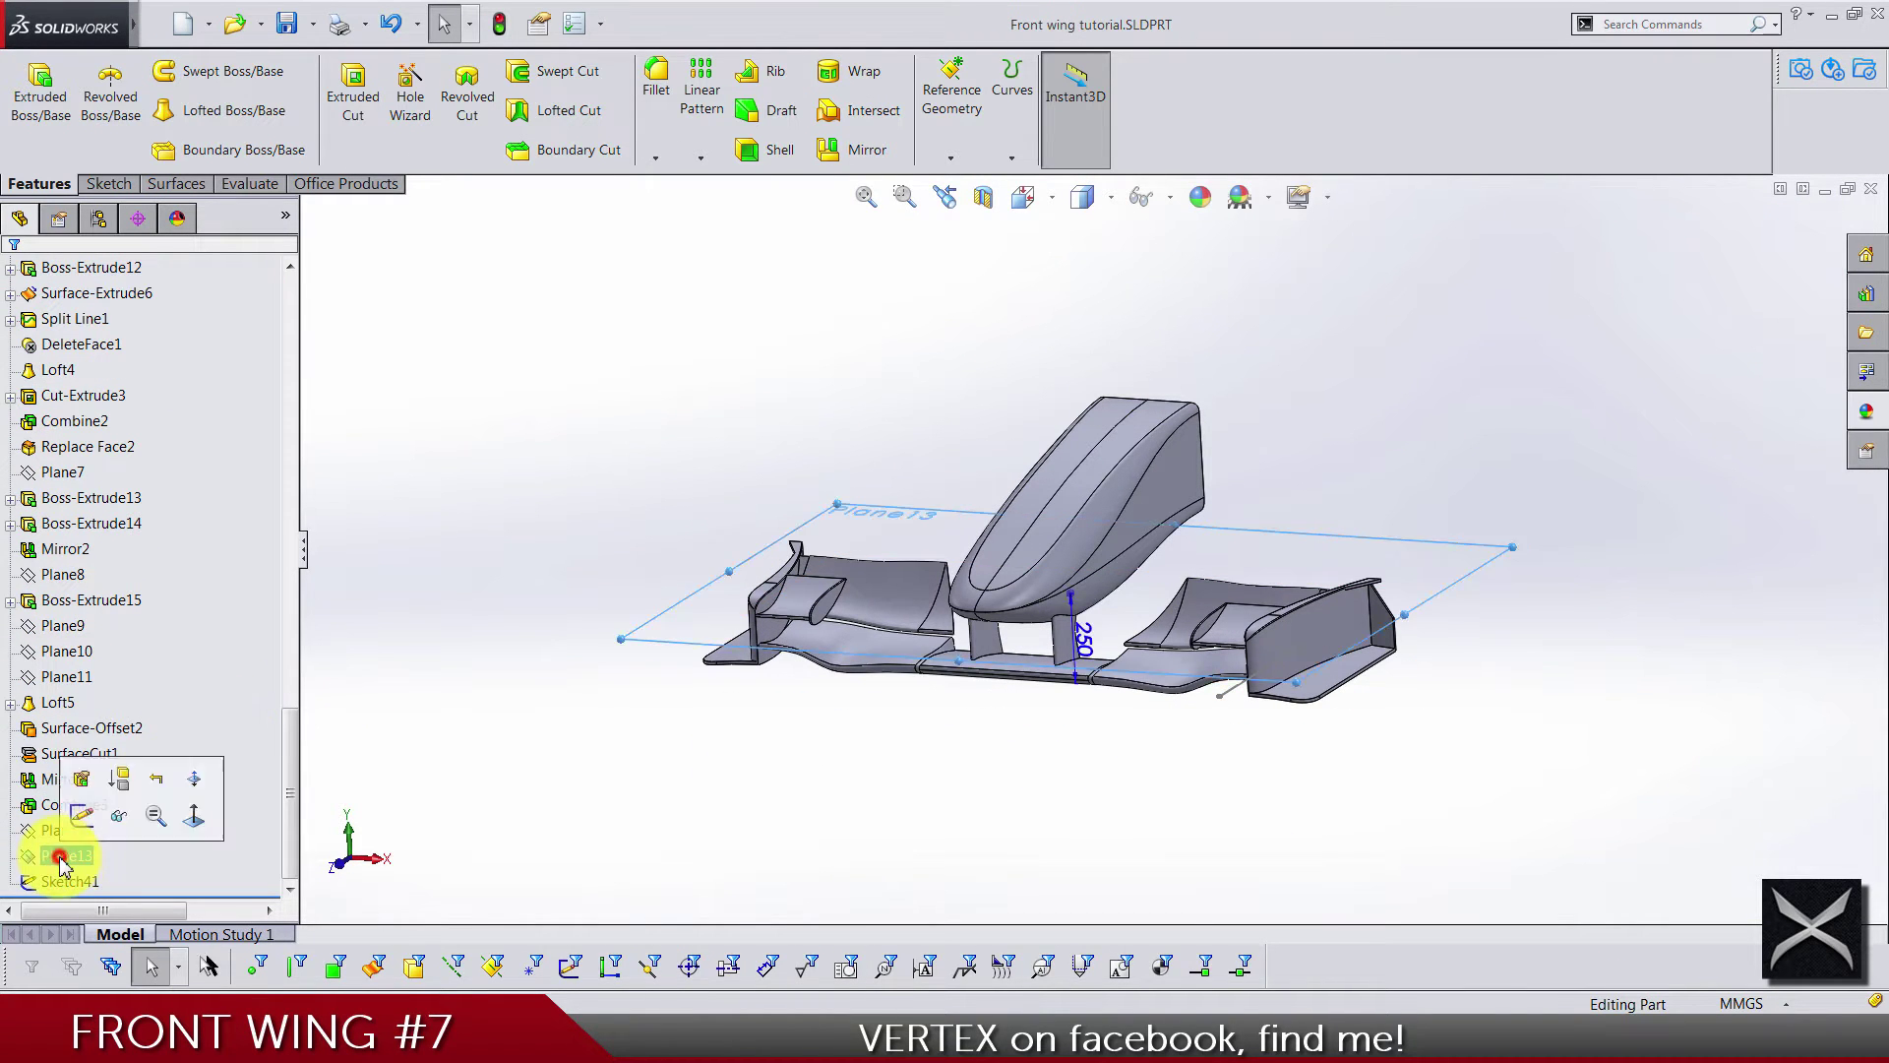
click(81, 819)
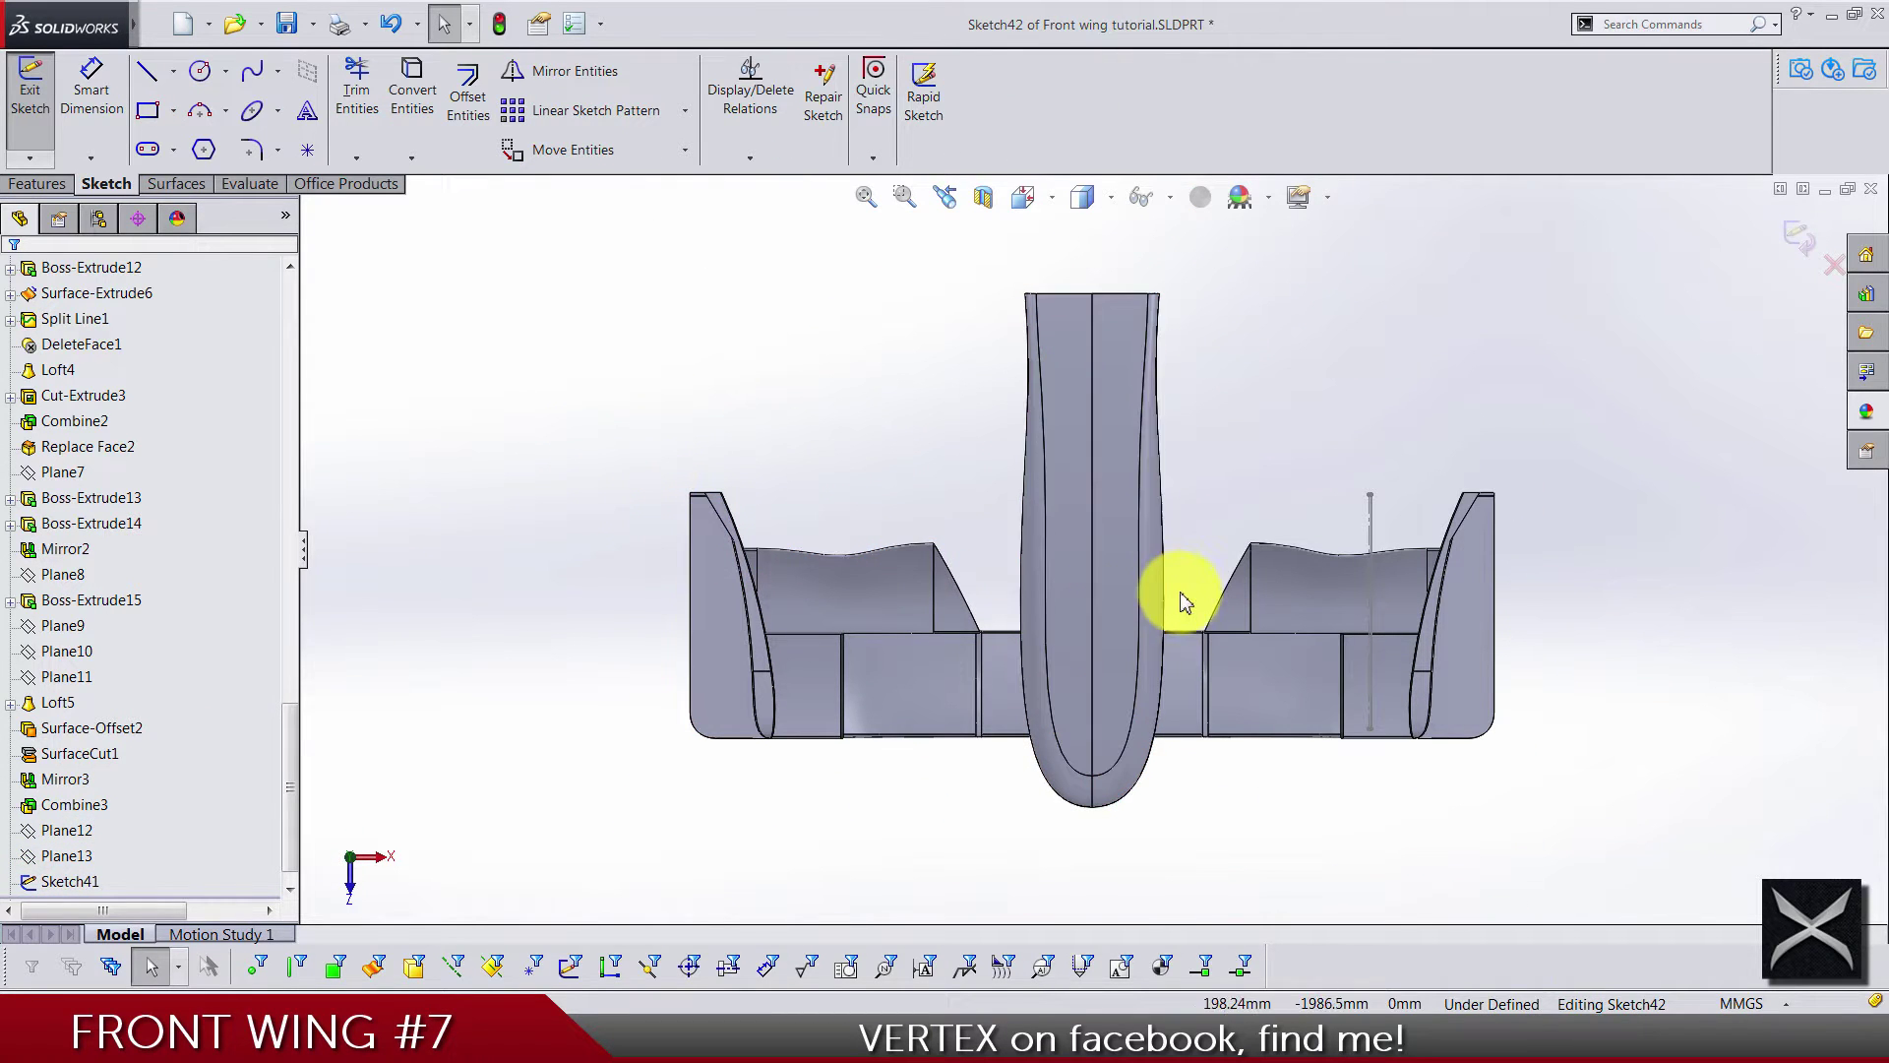
Draw a slanted spline from the wing's lower edge to above the wing
scroll(1373, 666, down, 5)
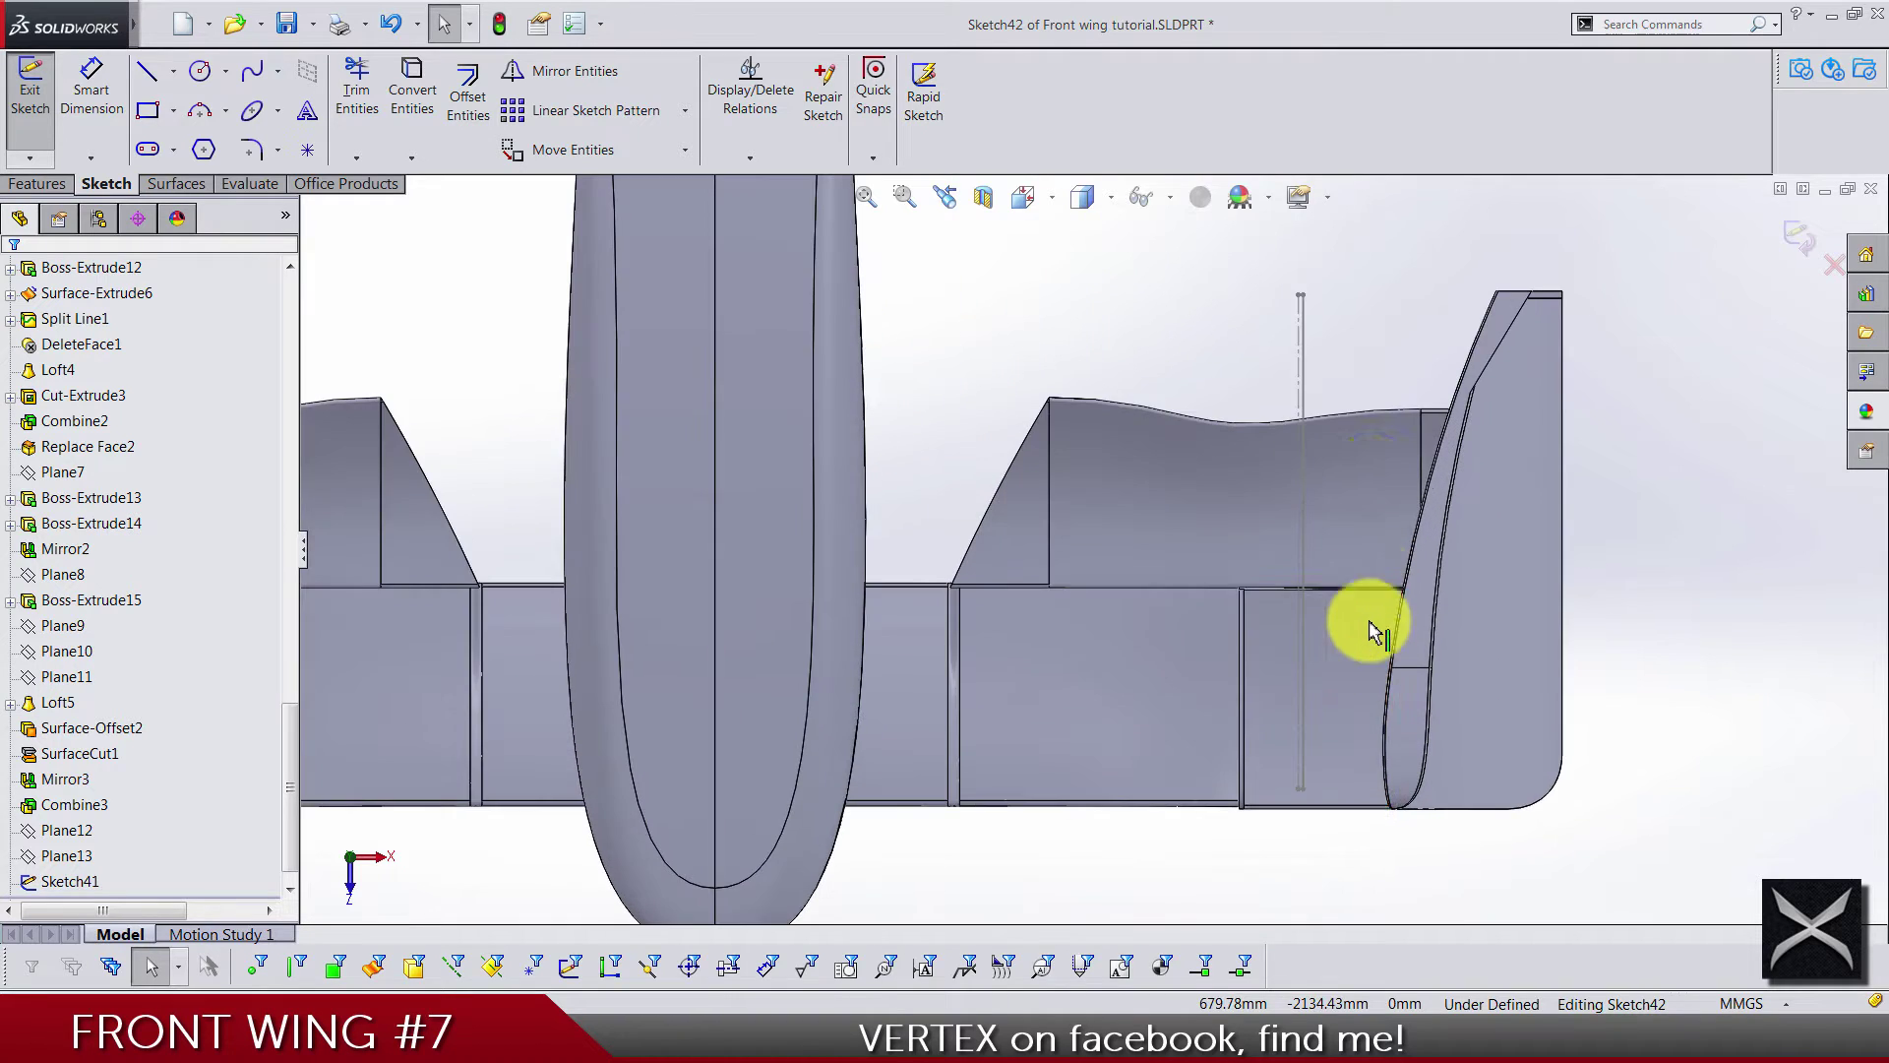
click(252, 70)
scroll(1407, 875, down, 3)
scroll(1262, 818, down, 3)
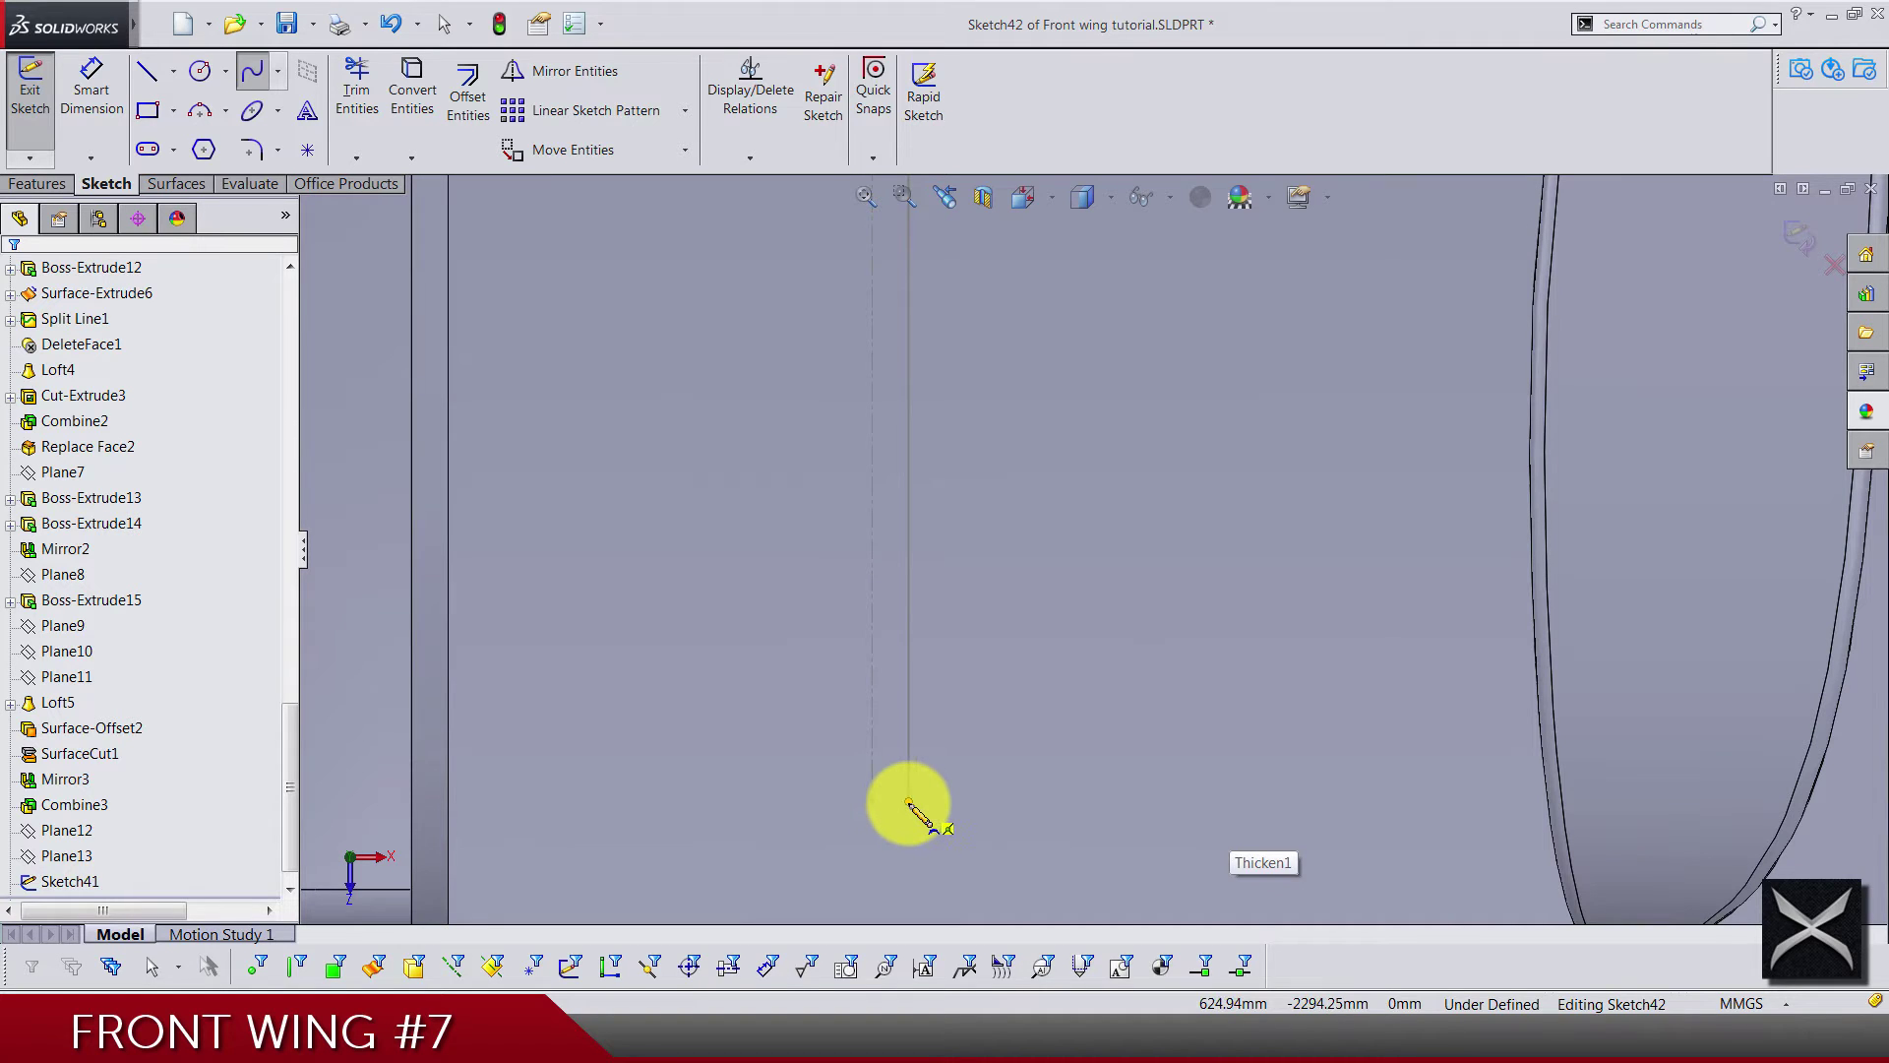
click(907, 802)
scroll(1129, 523, up, 5)
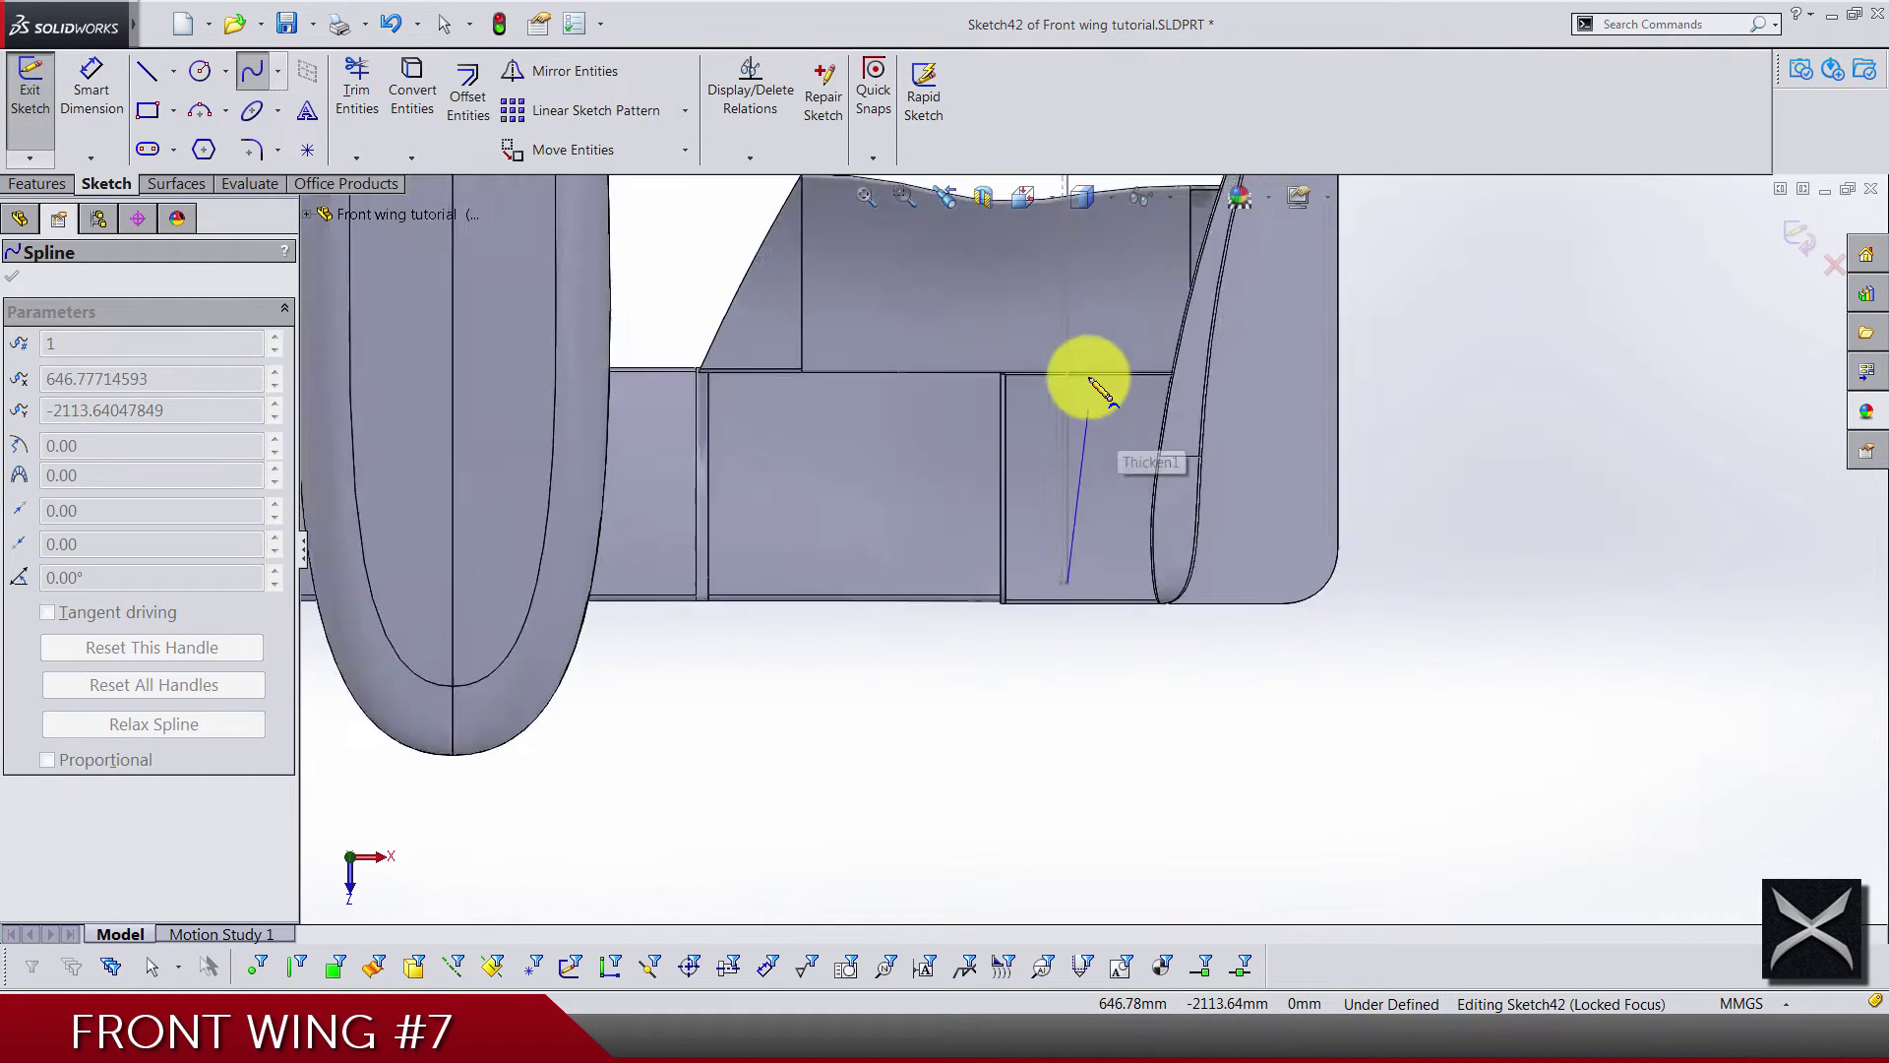
scroll(1089, 377, down, 5)
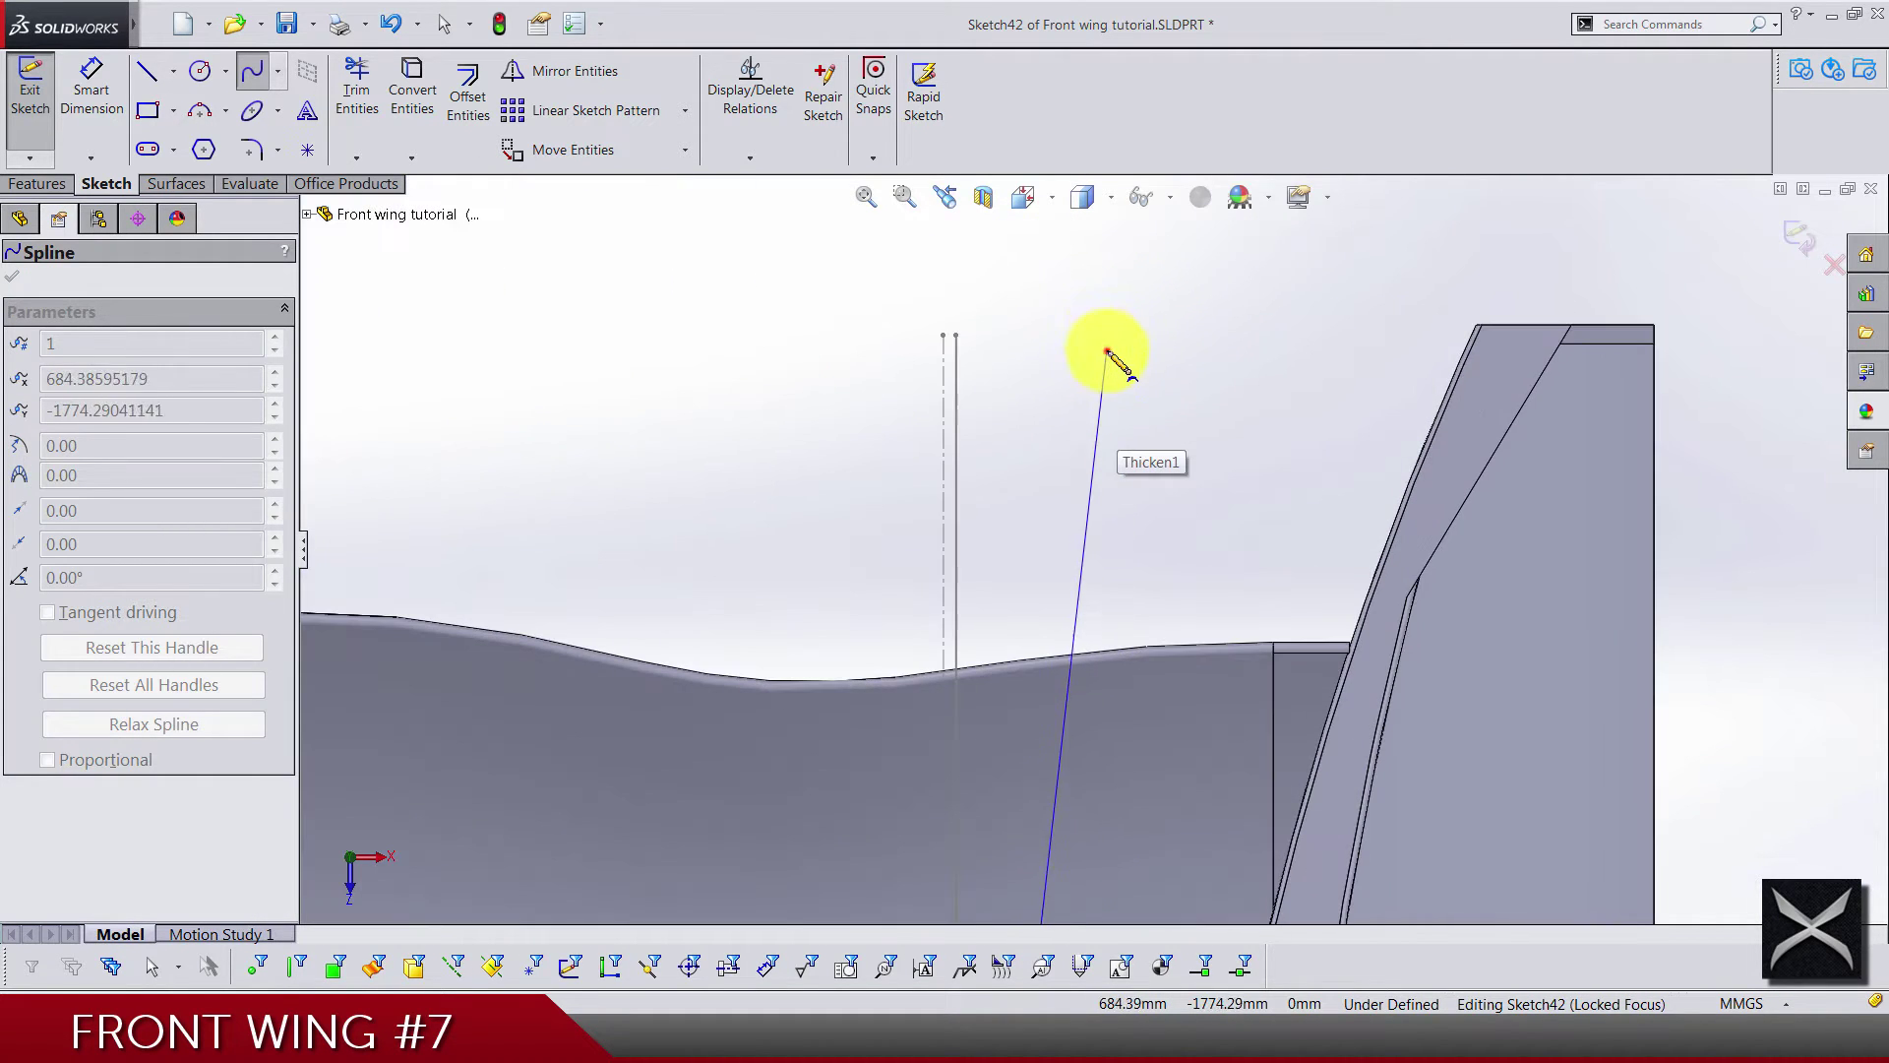
double_click(1107, 352)
Make the spline's top end horizontal with the vertical line's top end
click(1108, 350)
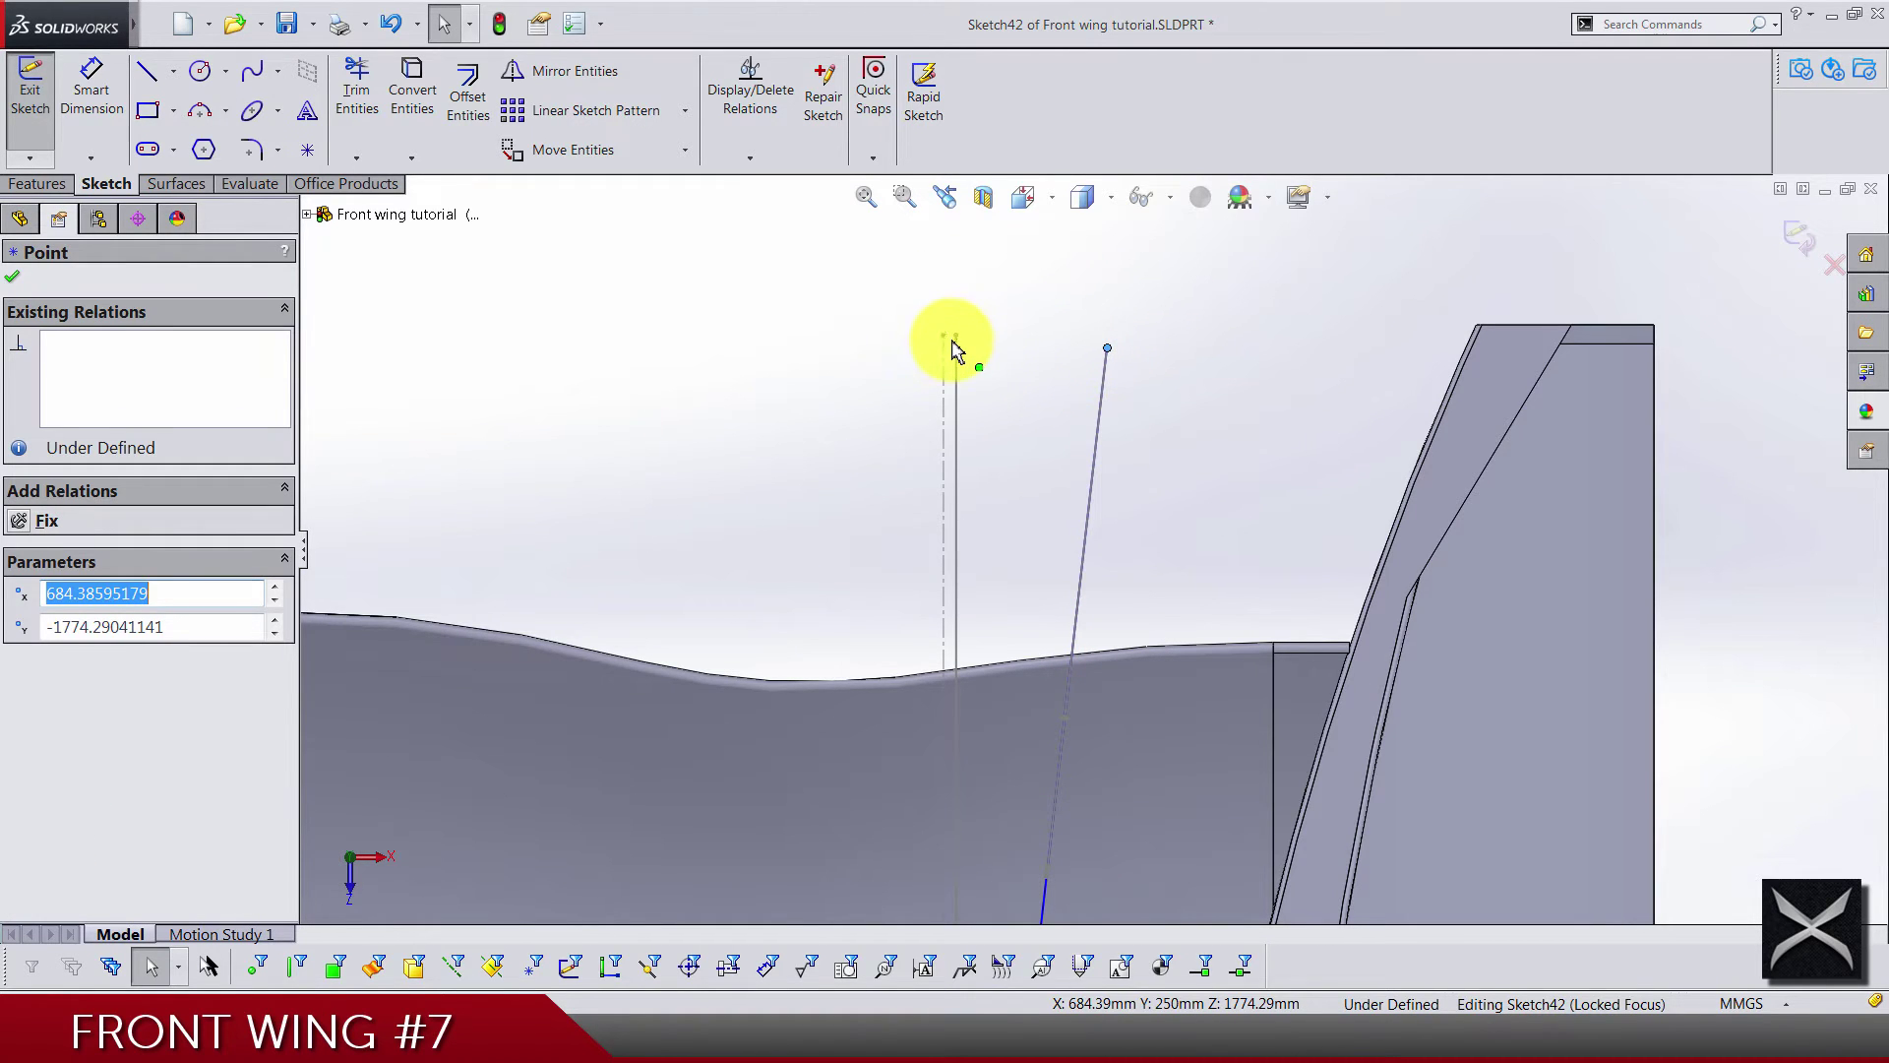
ctrl+click(954, 338)
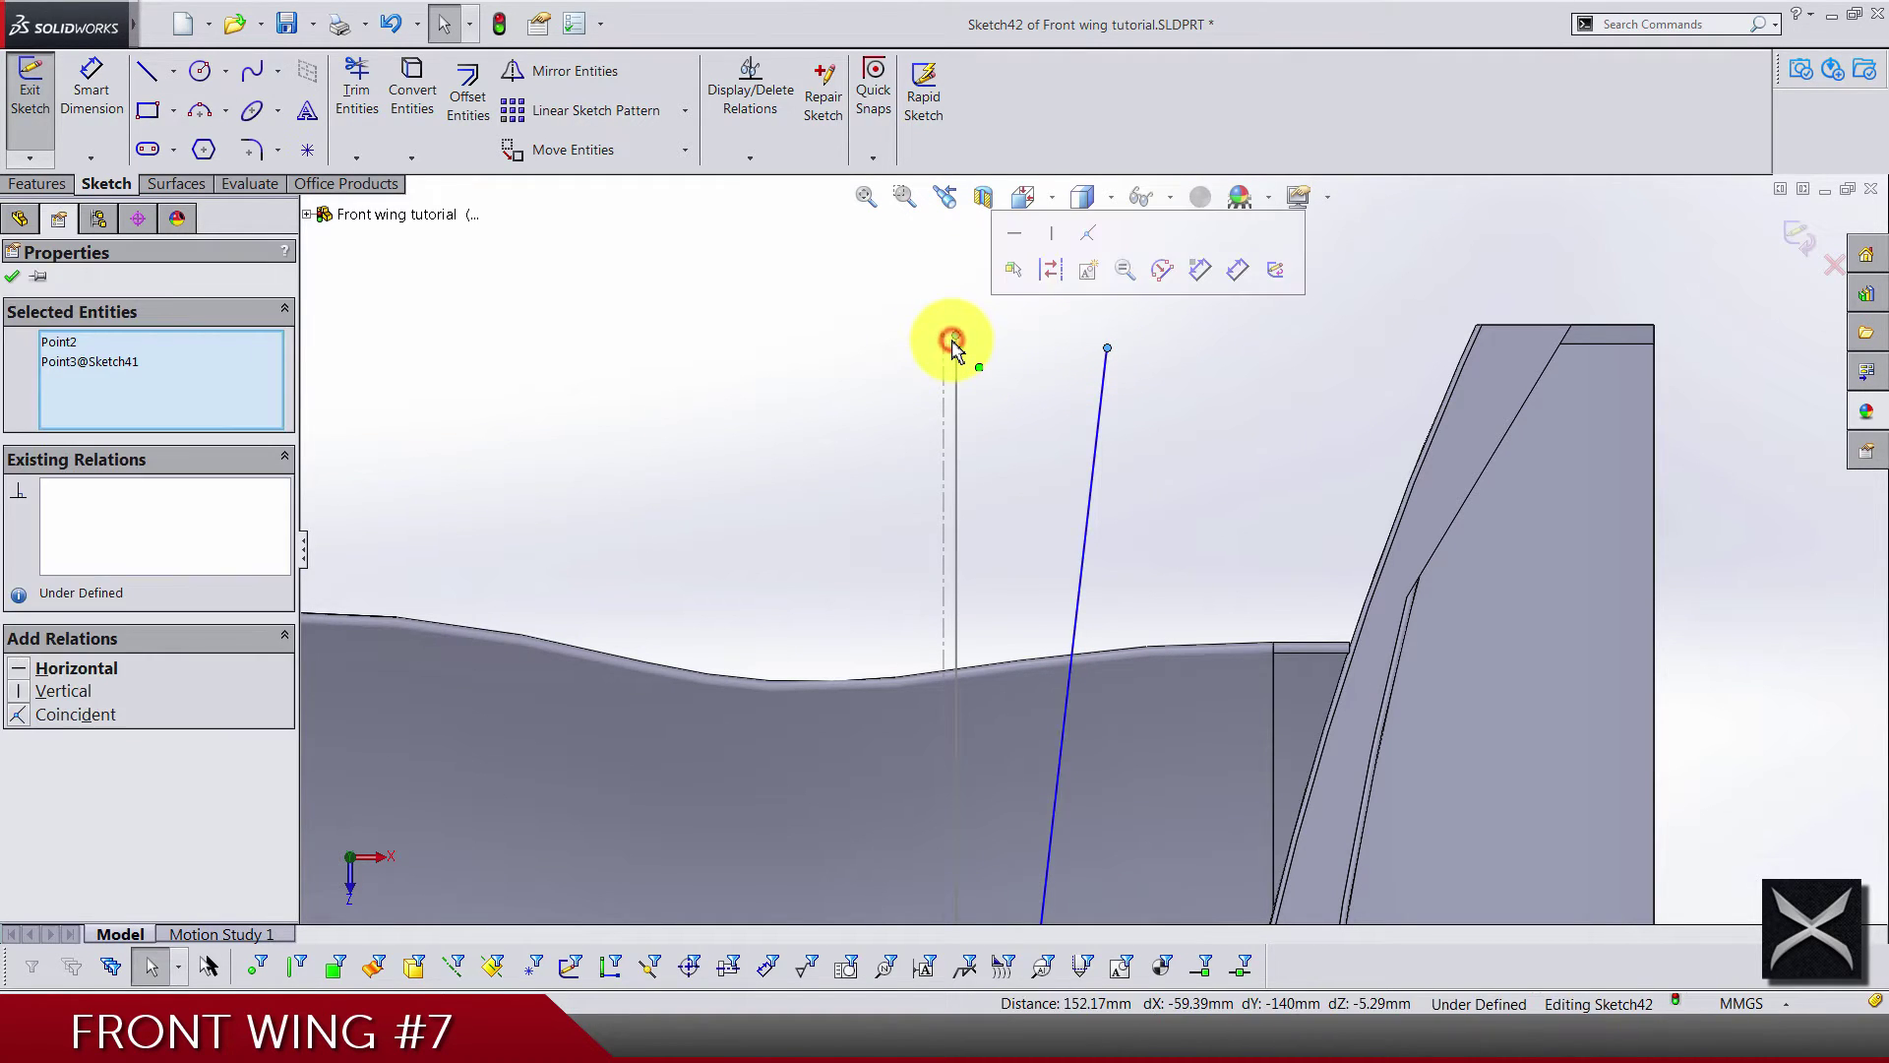
click(1017, 239)
click(780, 391)
scroll(780, 392, up, 3)
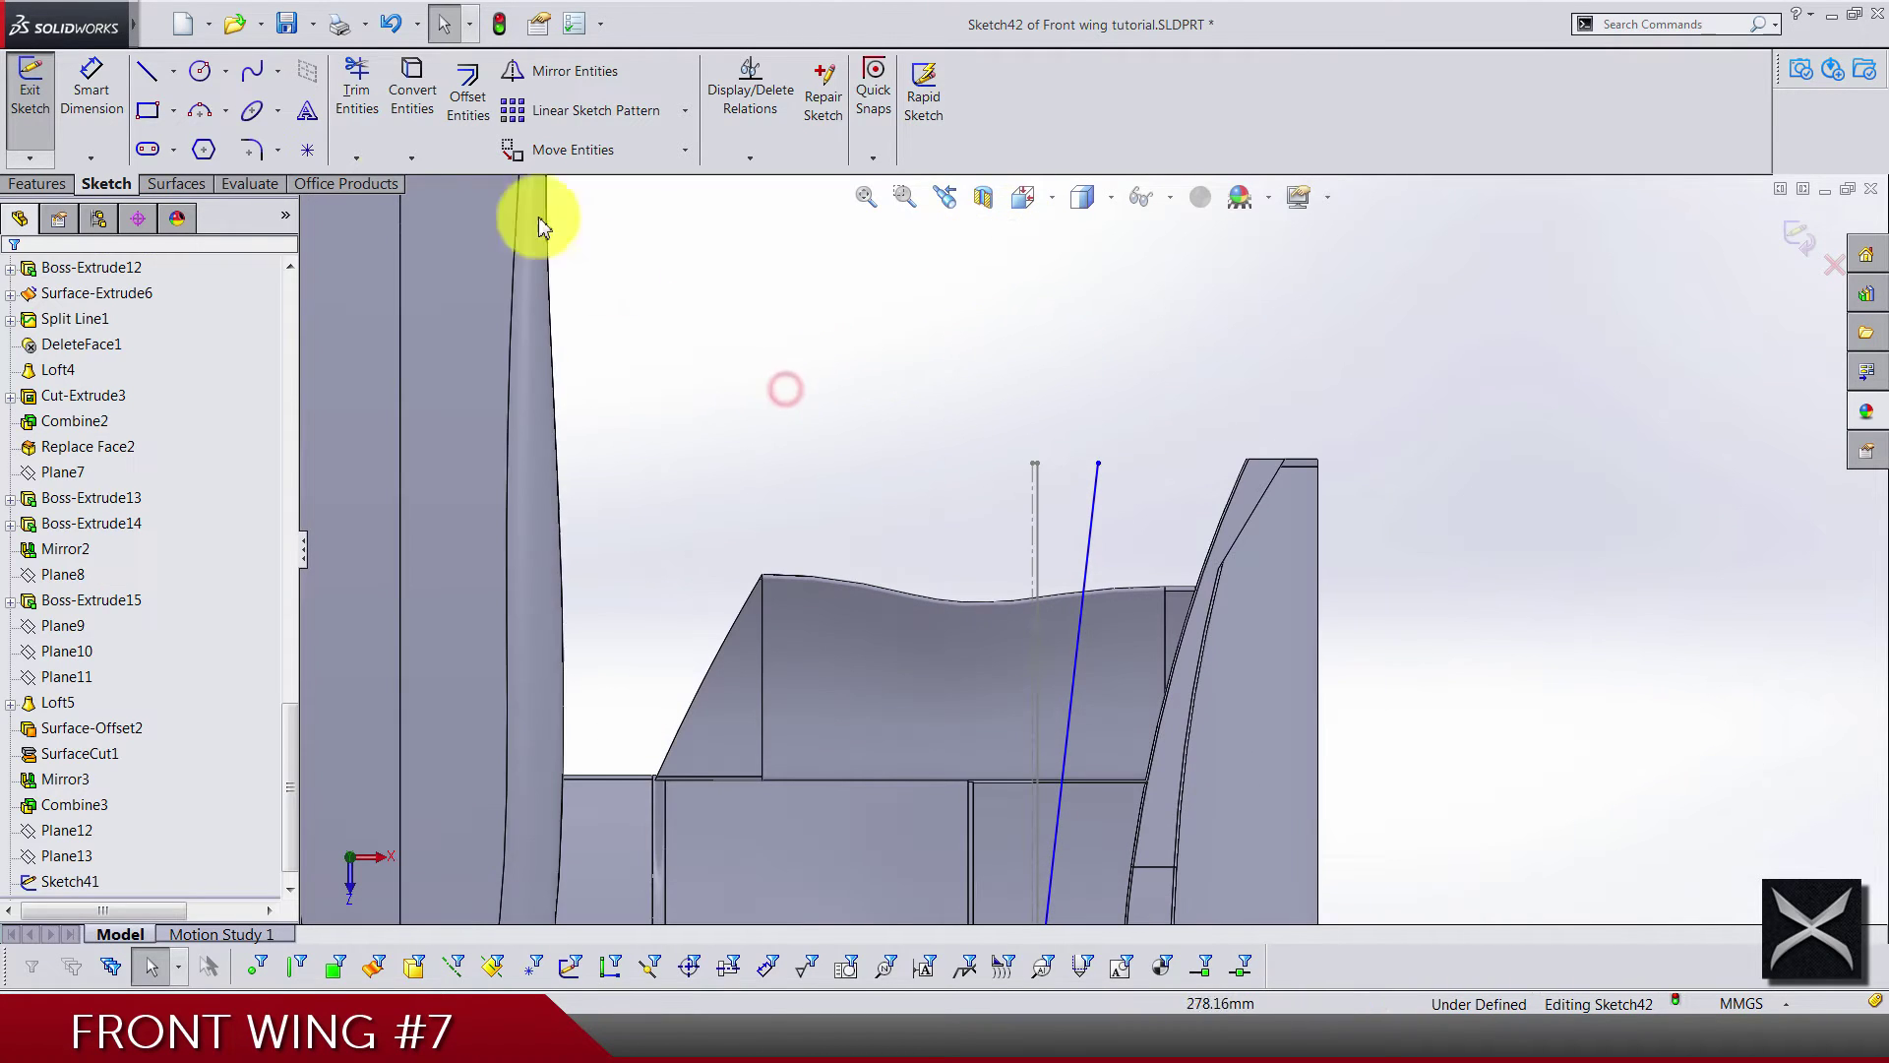
Add a driven 525 height dimension between the spline's top and bottom ends
click(116, 110)
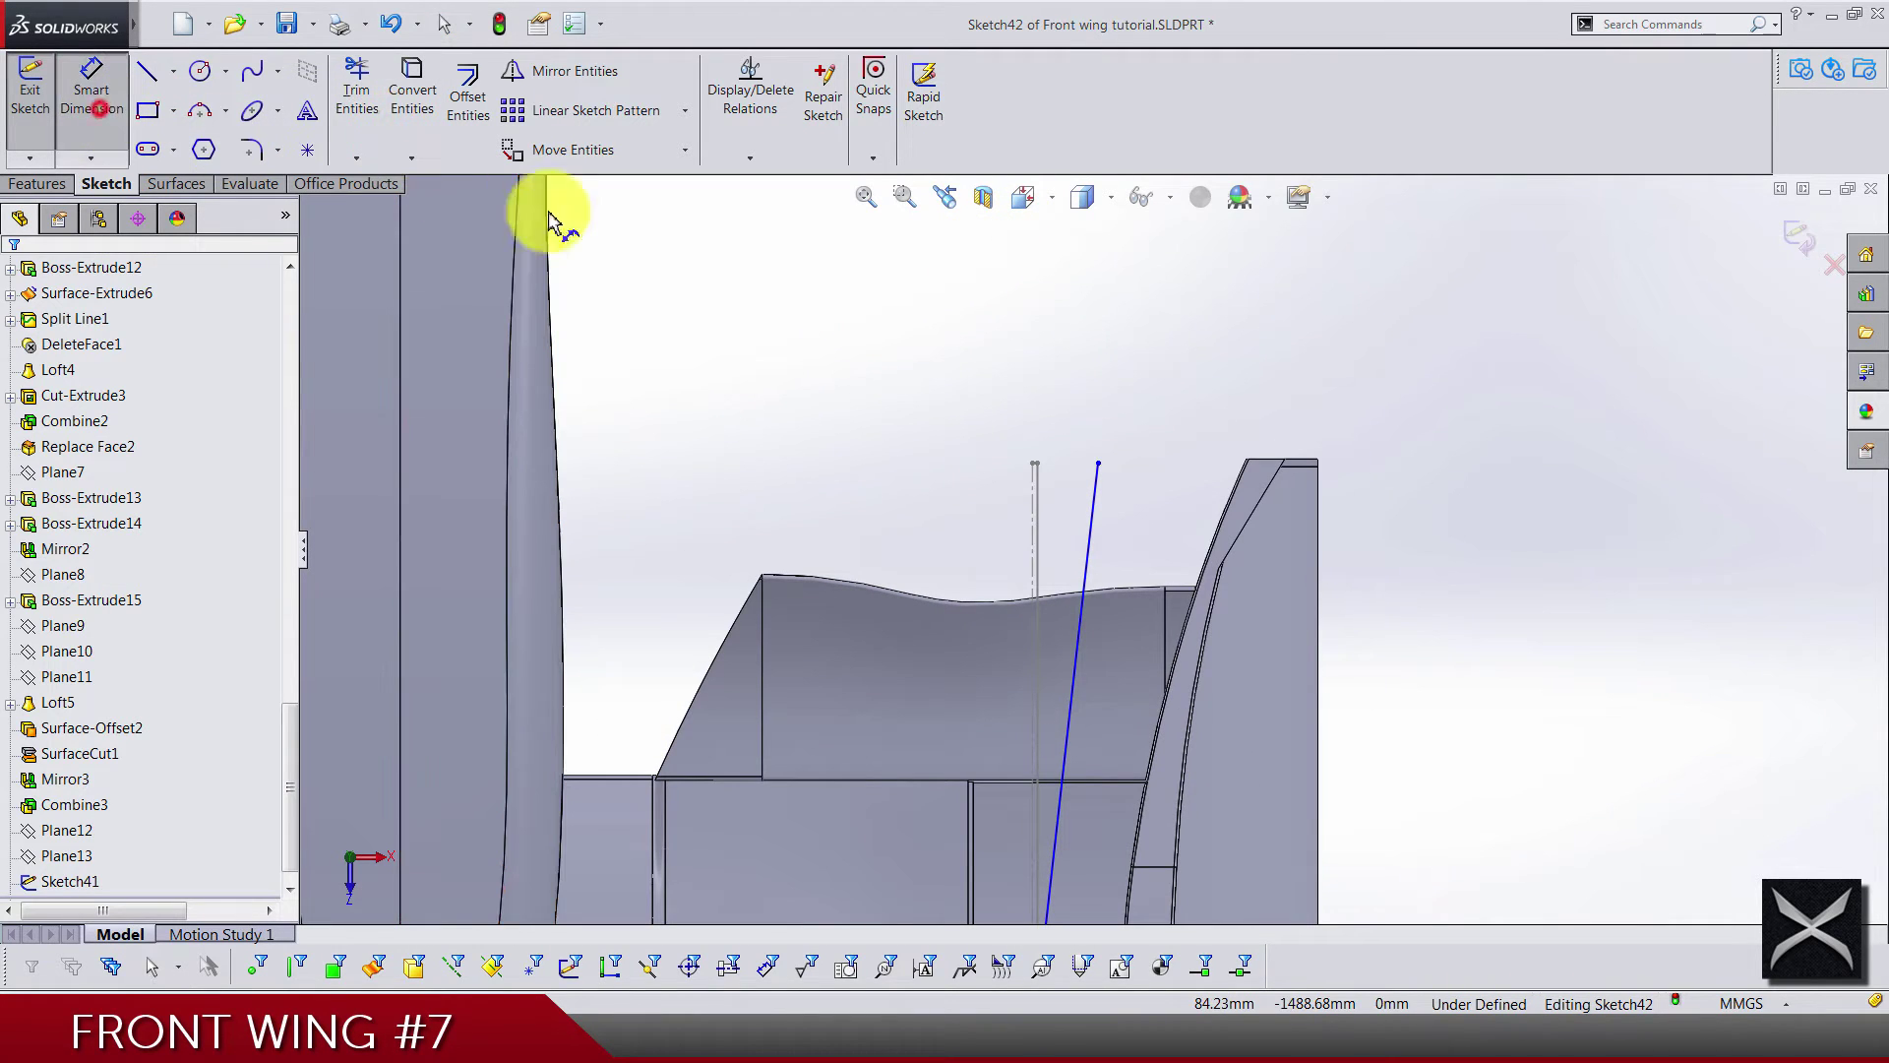
click(1101, 462)
scroll(1090, 688, up, 2)
scroll(1059, 856, down, 4)
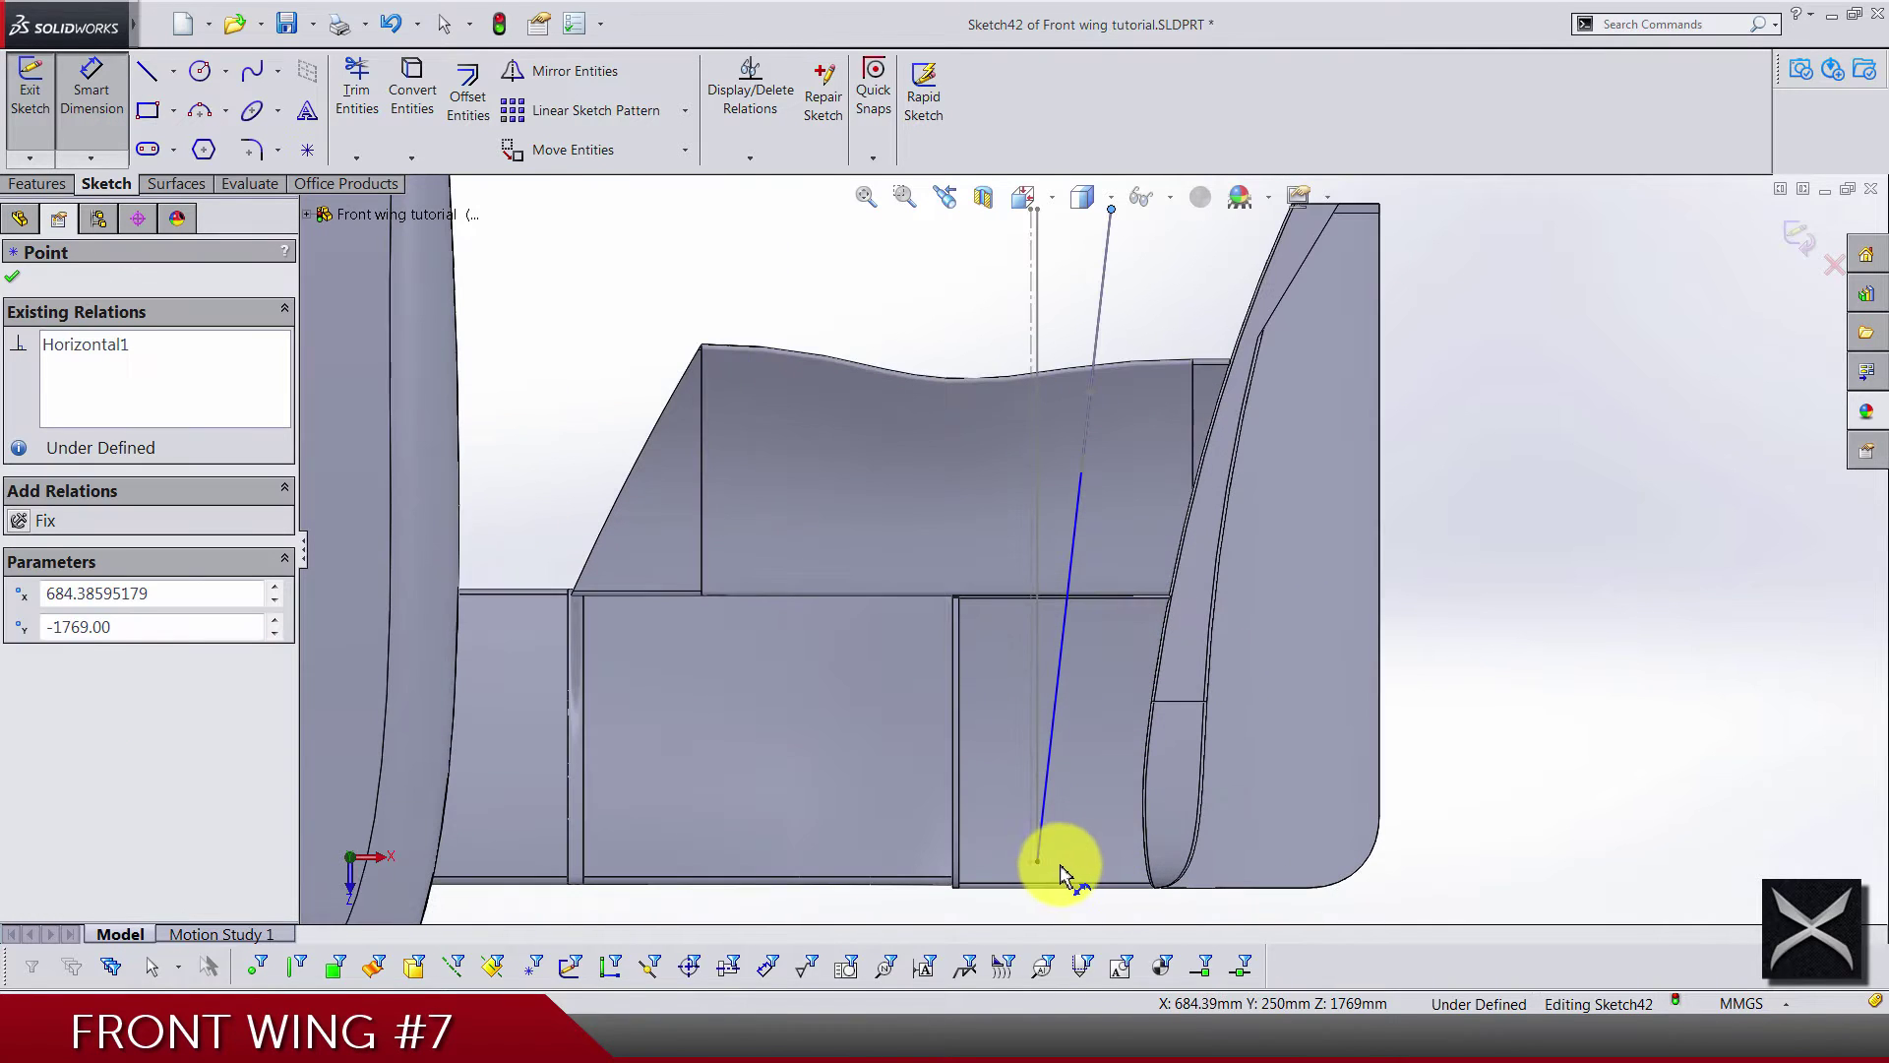
click(1040, 863)
scroll(1041, 864, up, 1)
scroll(1579, 502, up, 2)
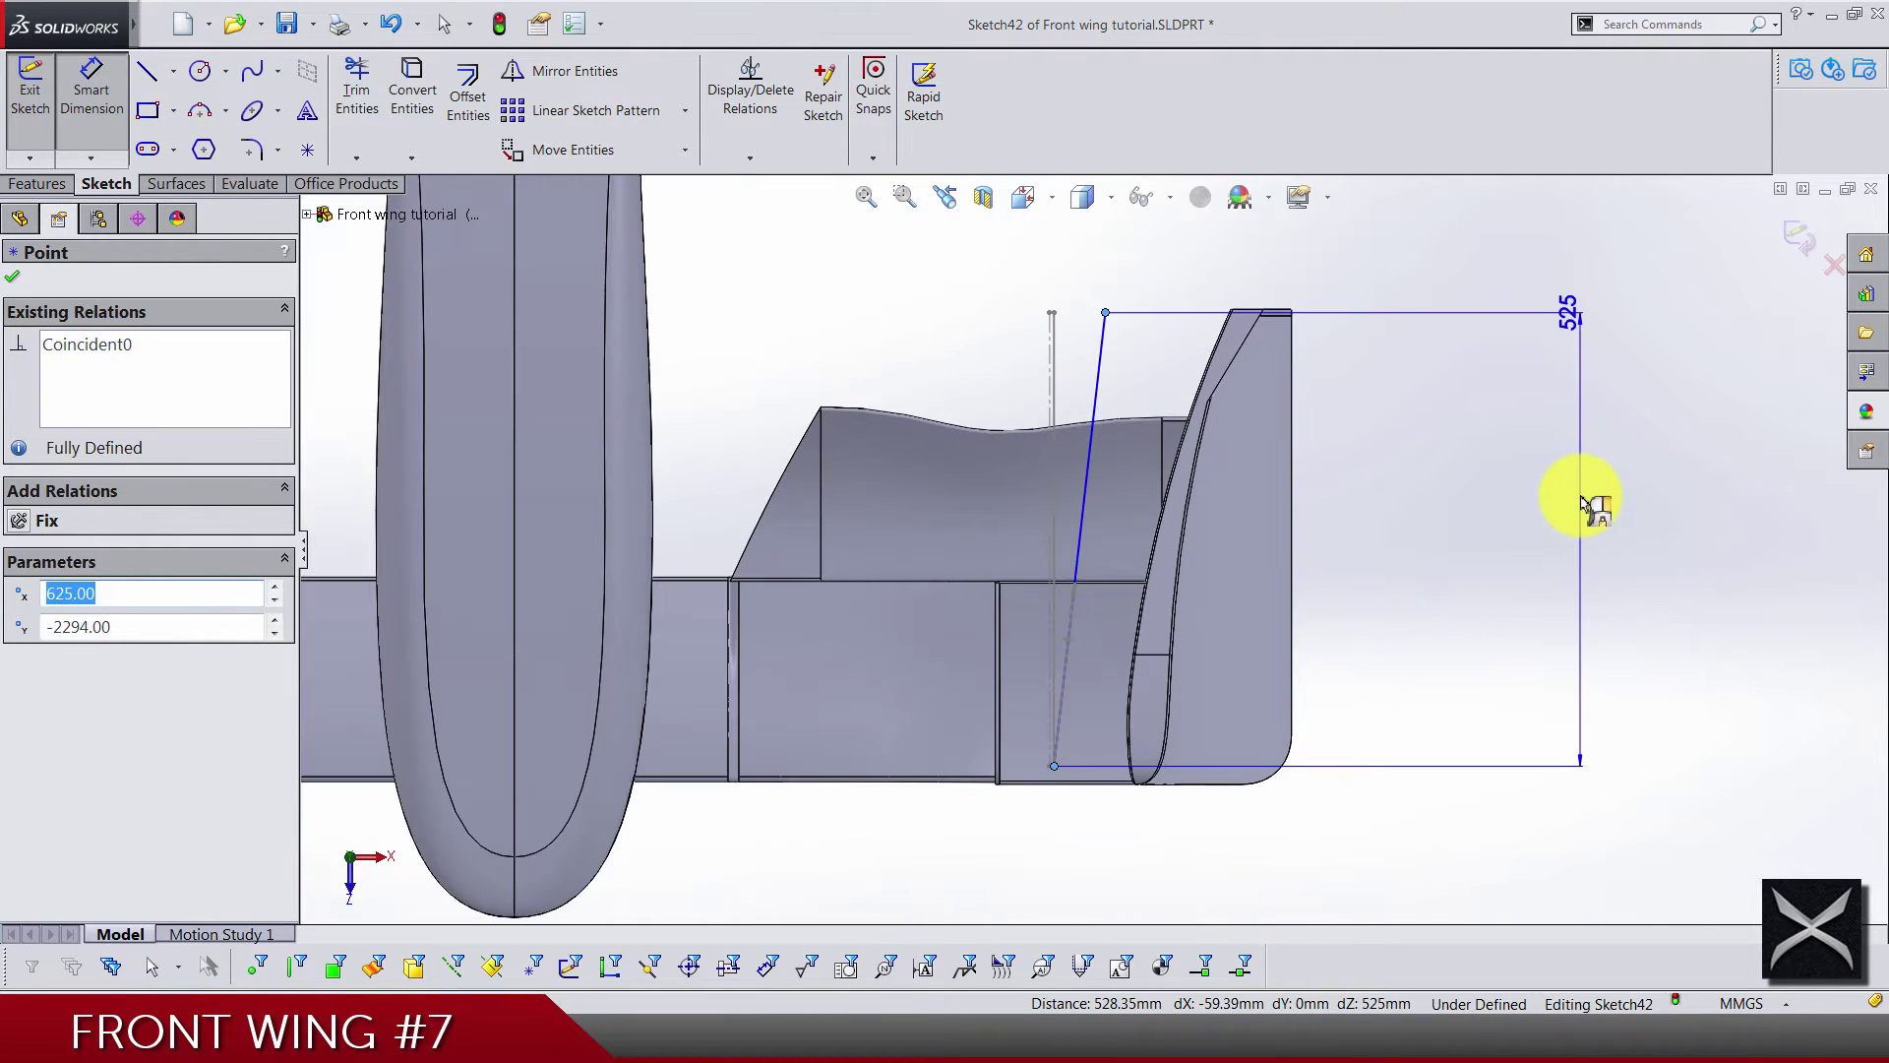
click(1589, 509)
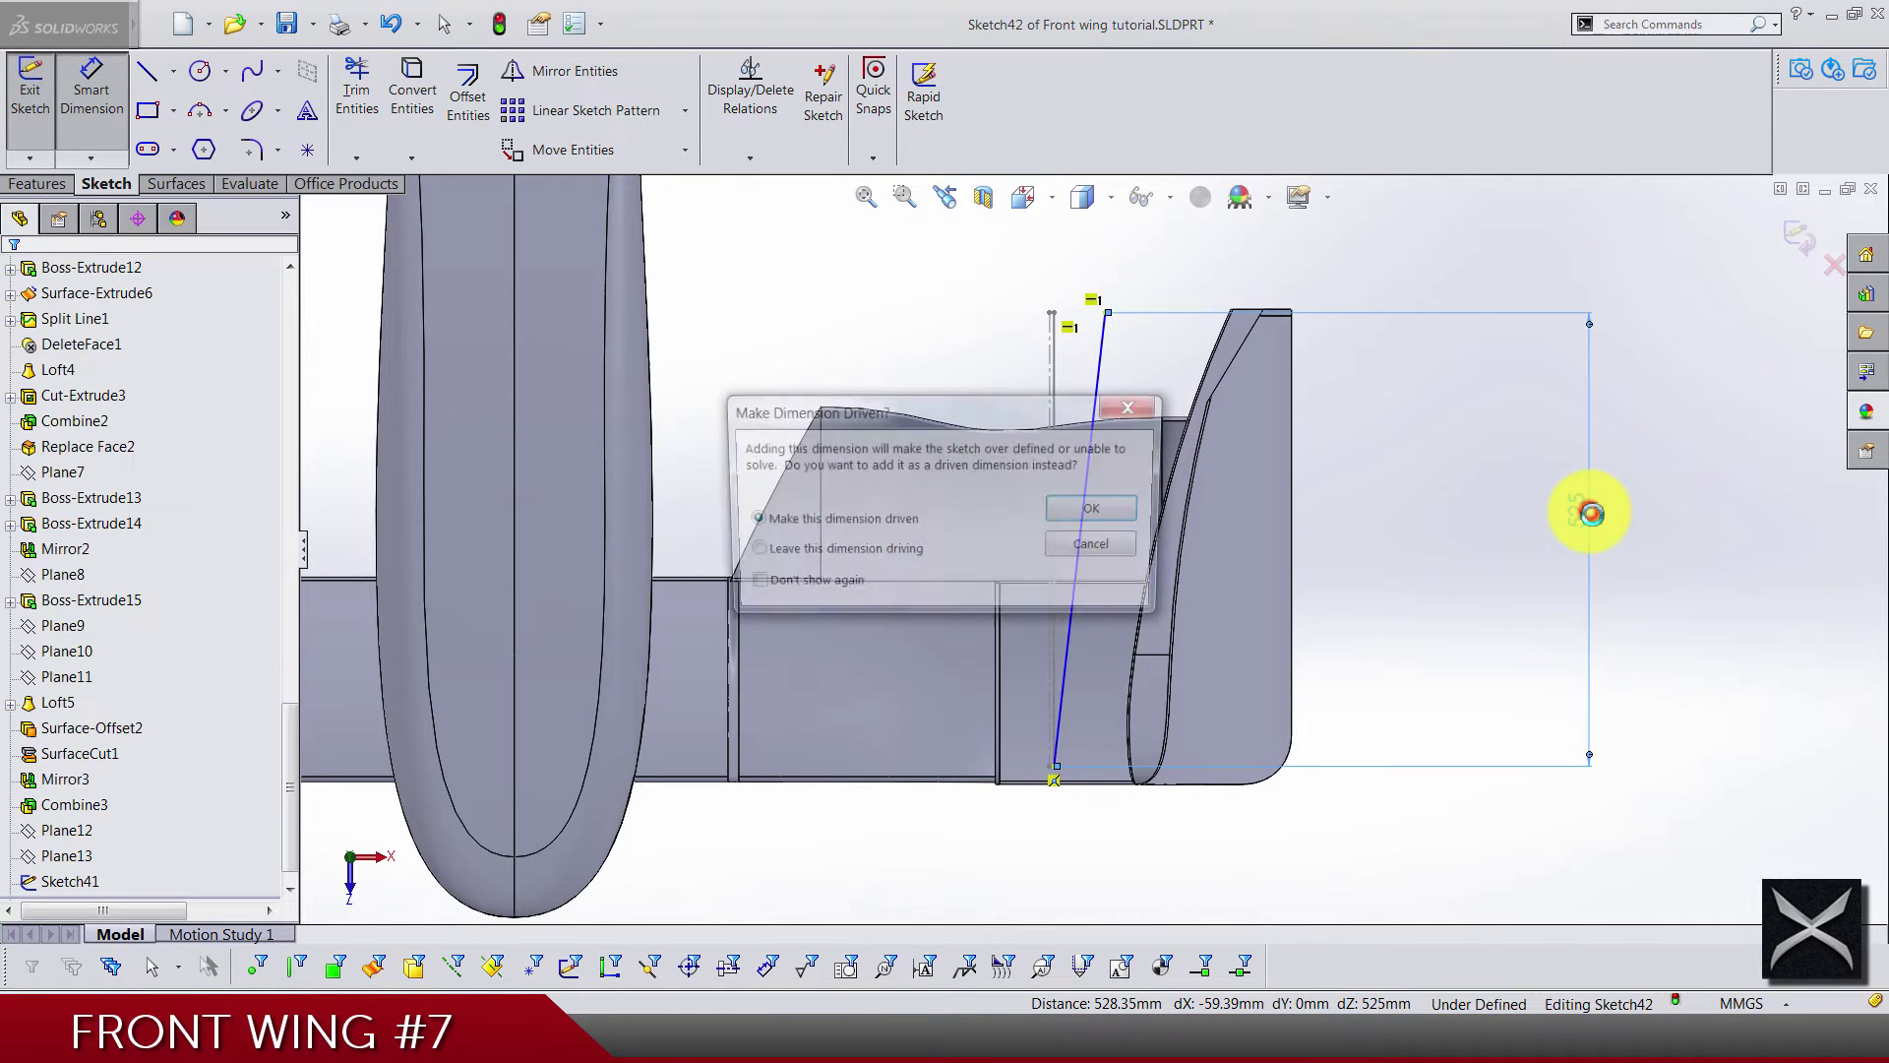
click(1144, 510)
Dimension the spline's top point 50 mm horizontally from the vertical line's top
scroll(1195, 362, down, 2)
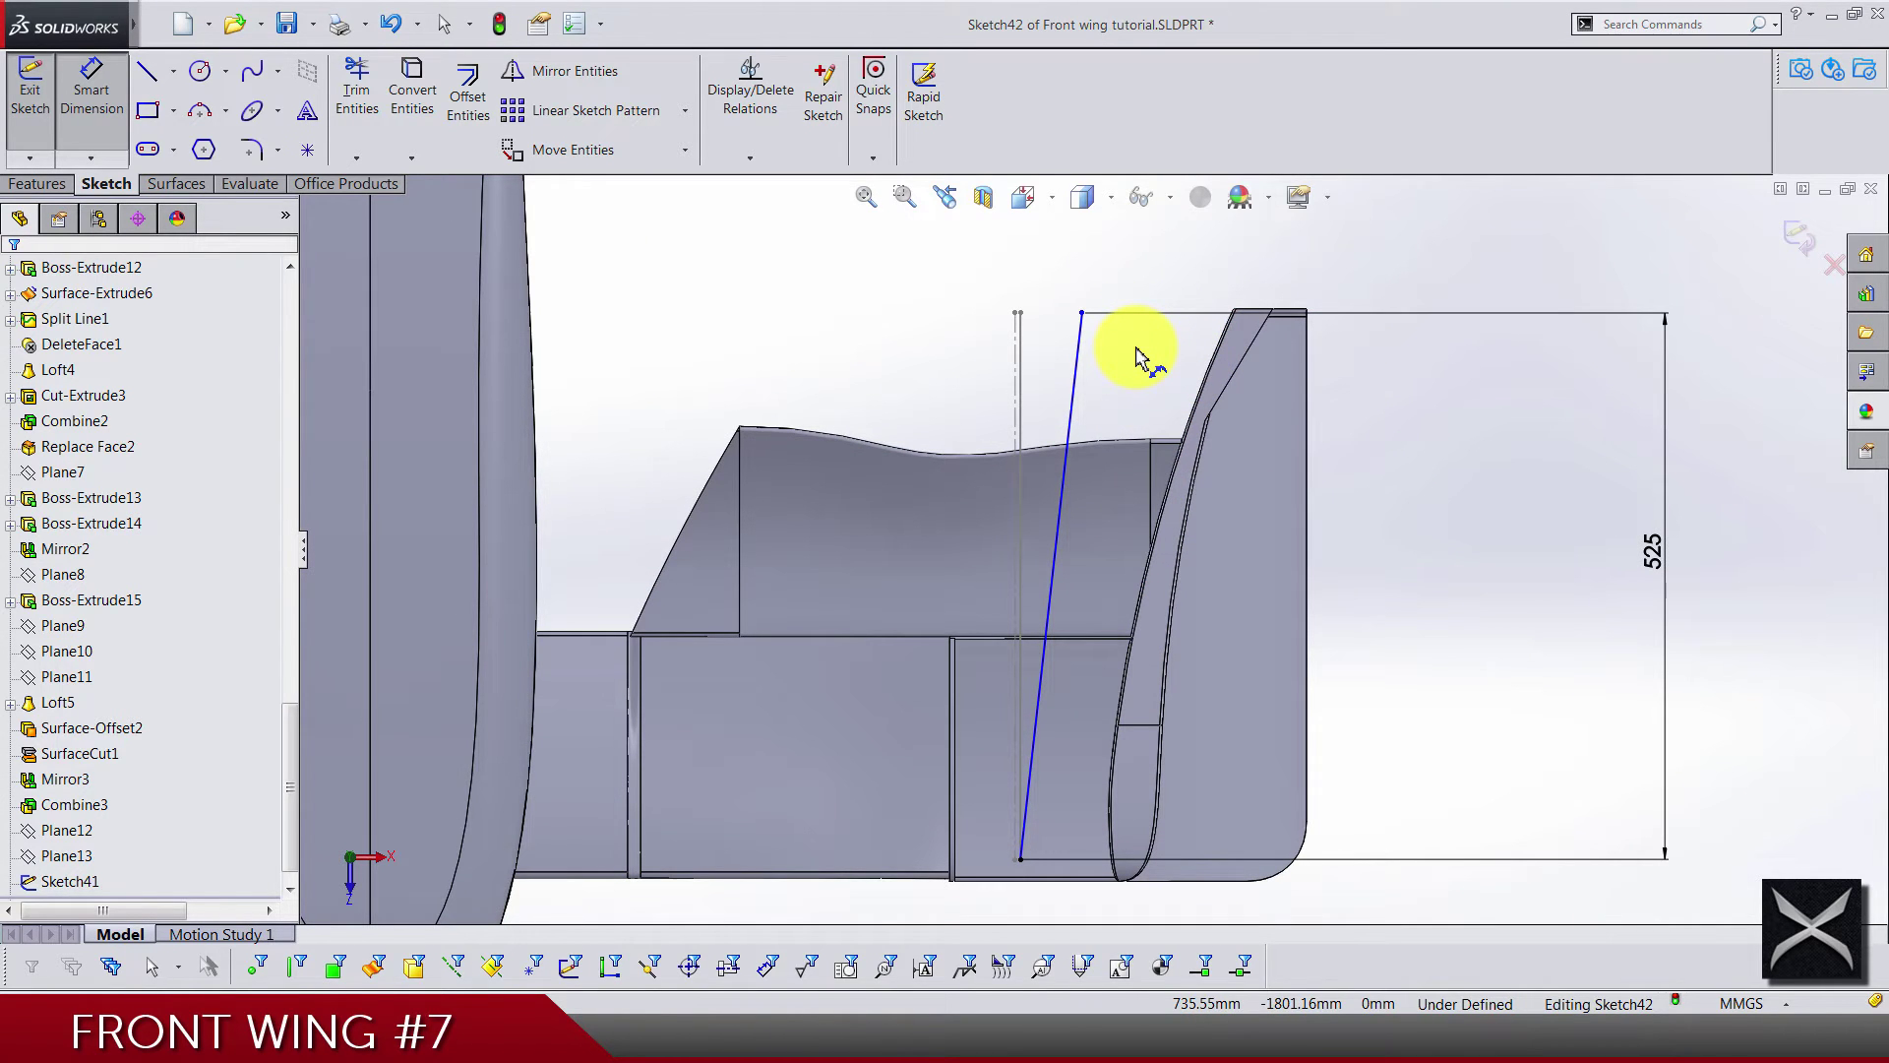
scroll(1191, 421, down, 2)
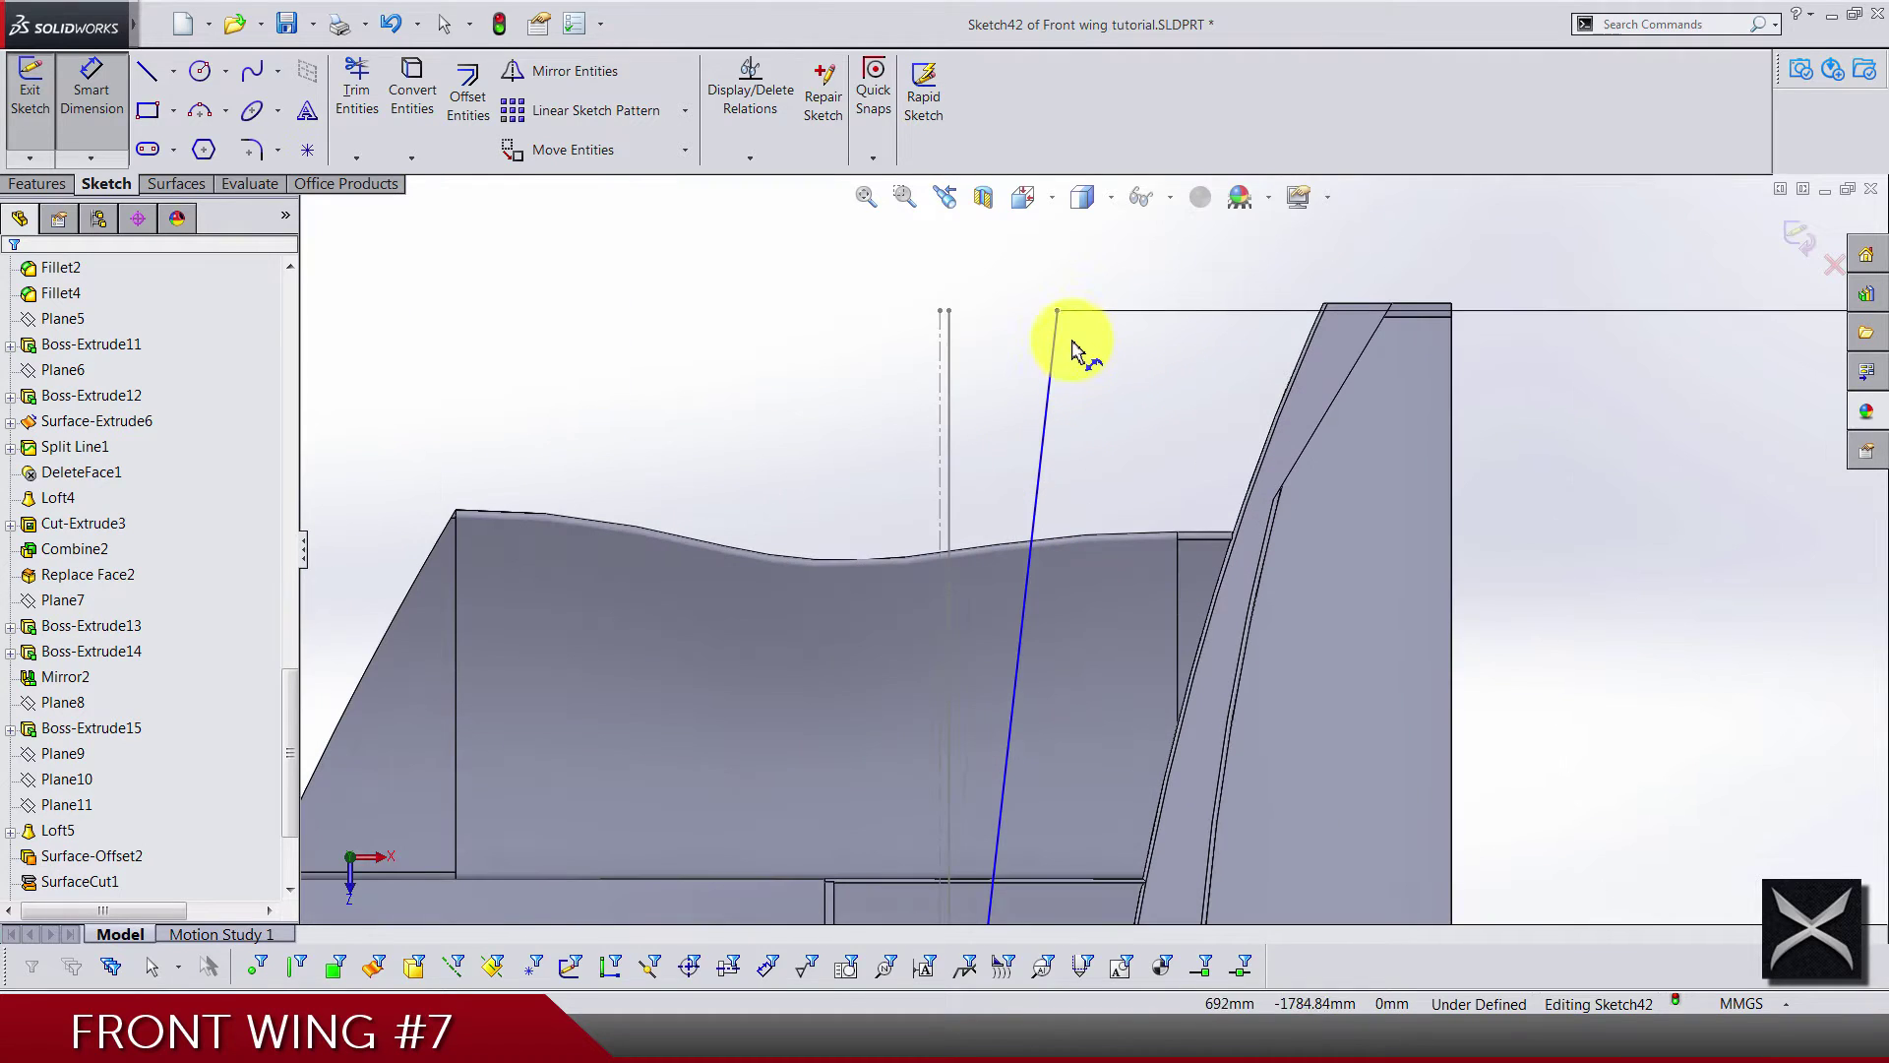
click(1058, 313)
scroll(980, 325, down, 2)
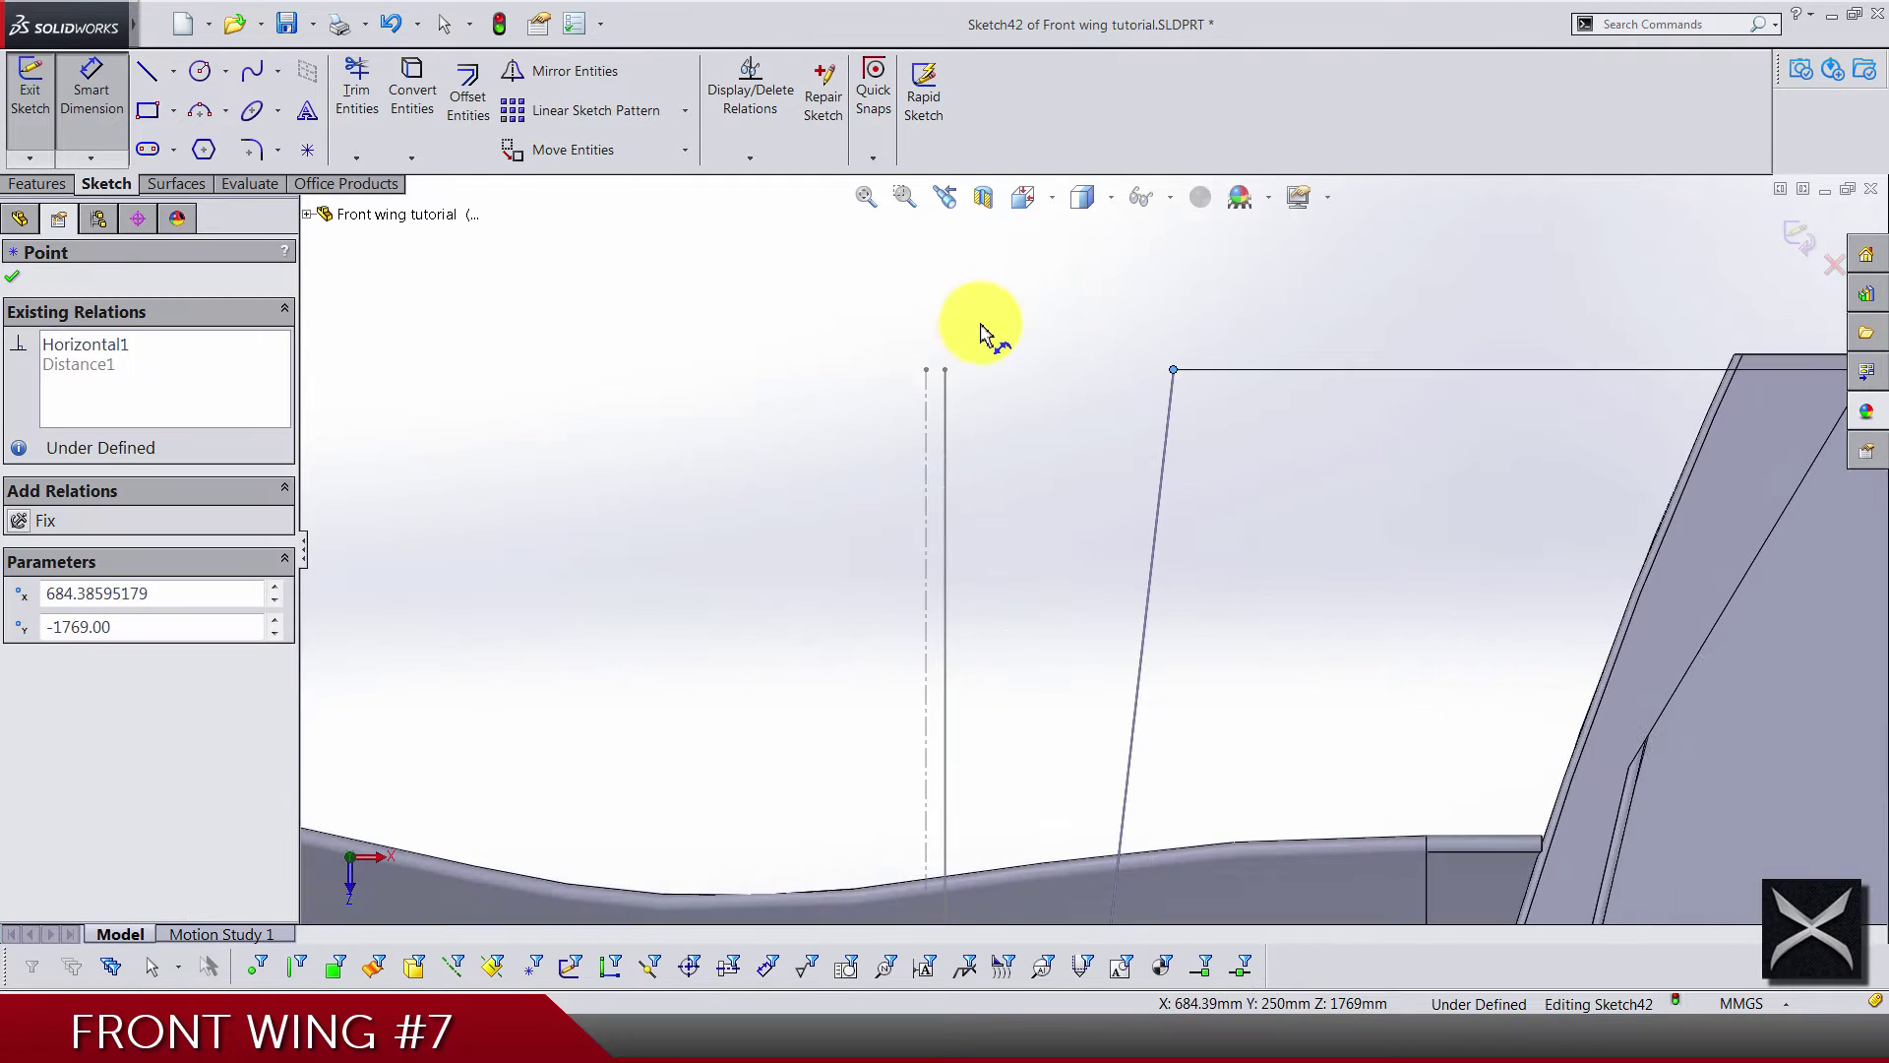
click(949, 370)
scroll(950, 366, up, 2)
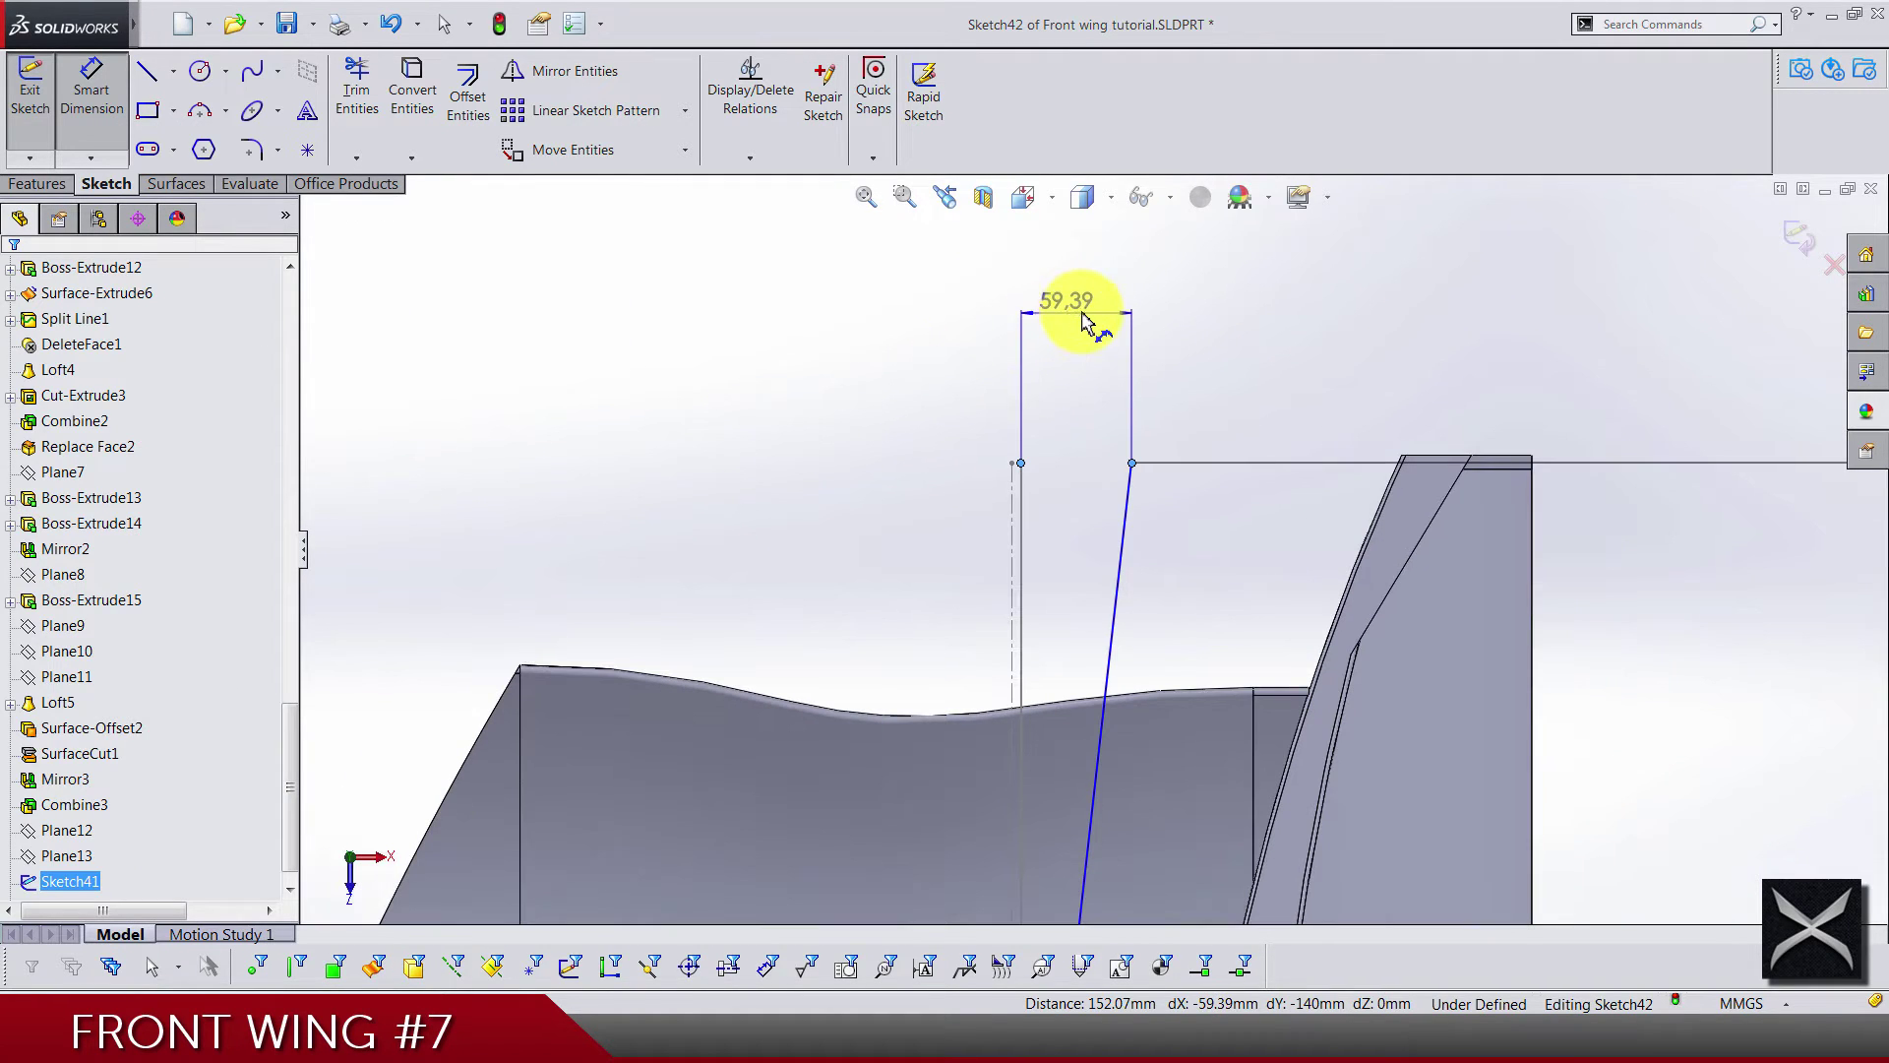
click(1081, 317)
text(50)
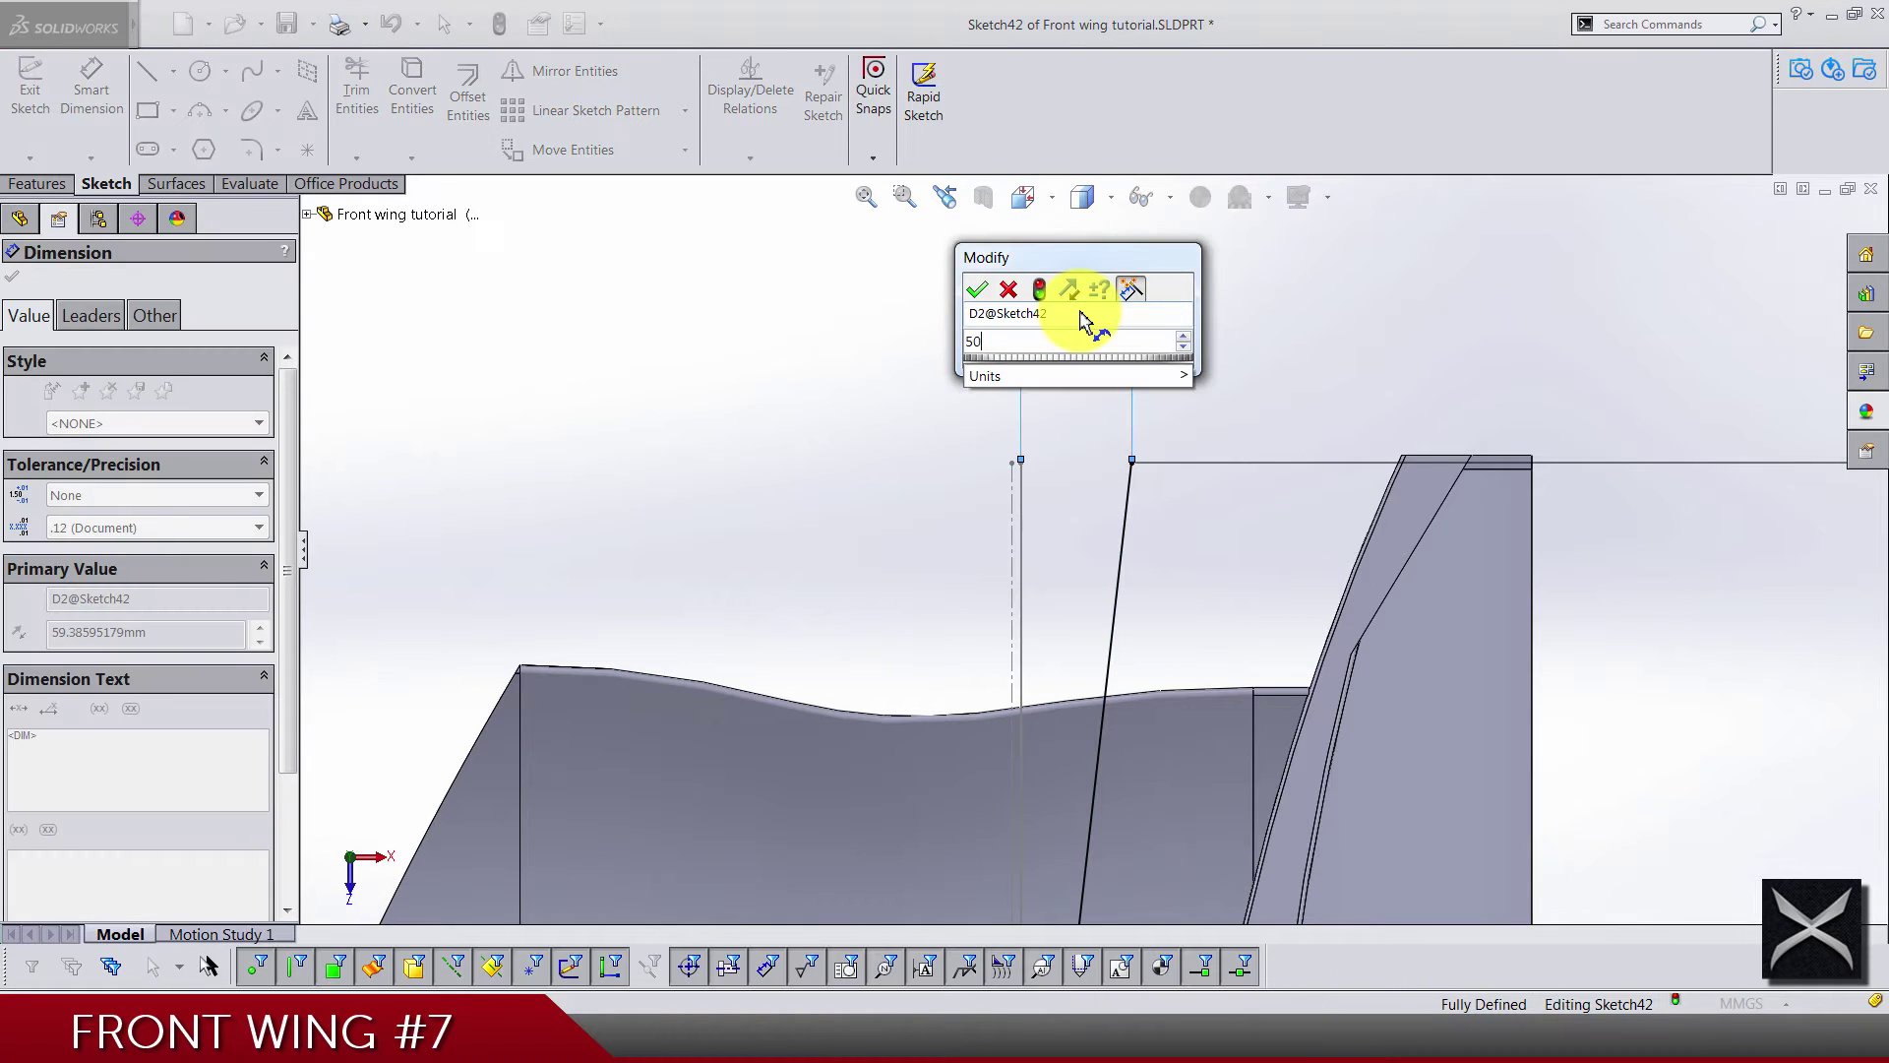
key(Return)
key(Escape)
scroll(1145, 544, up, 3)
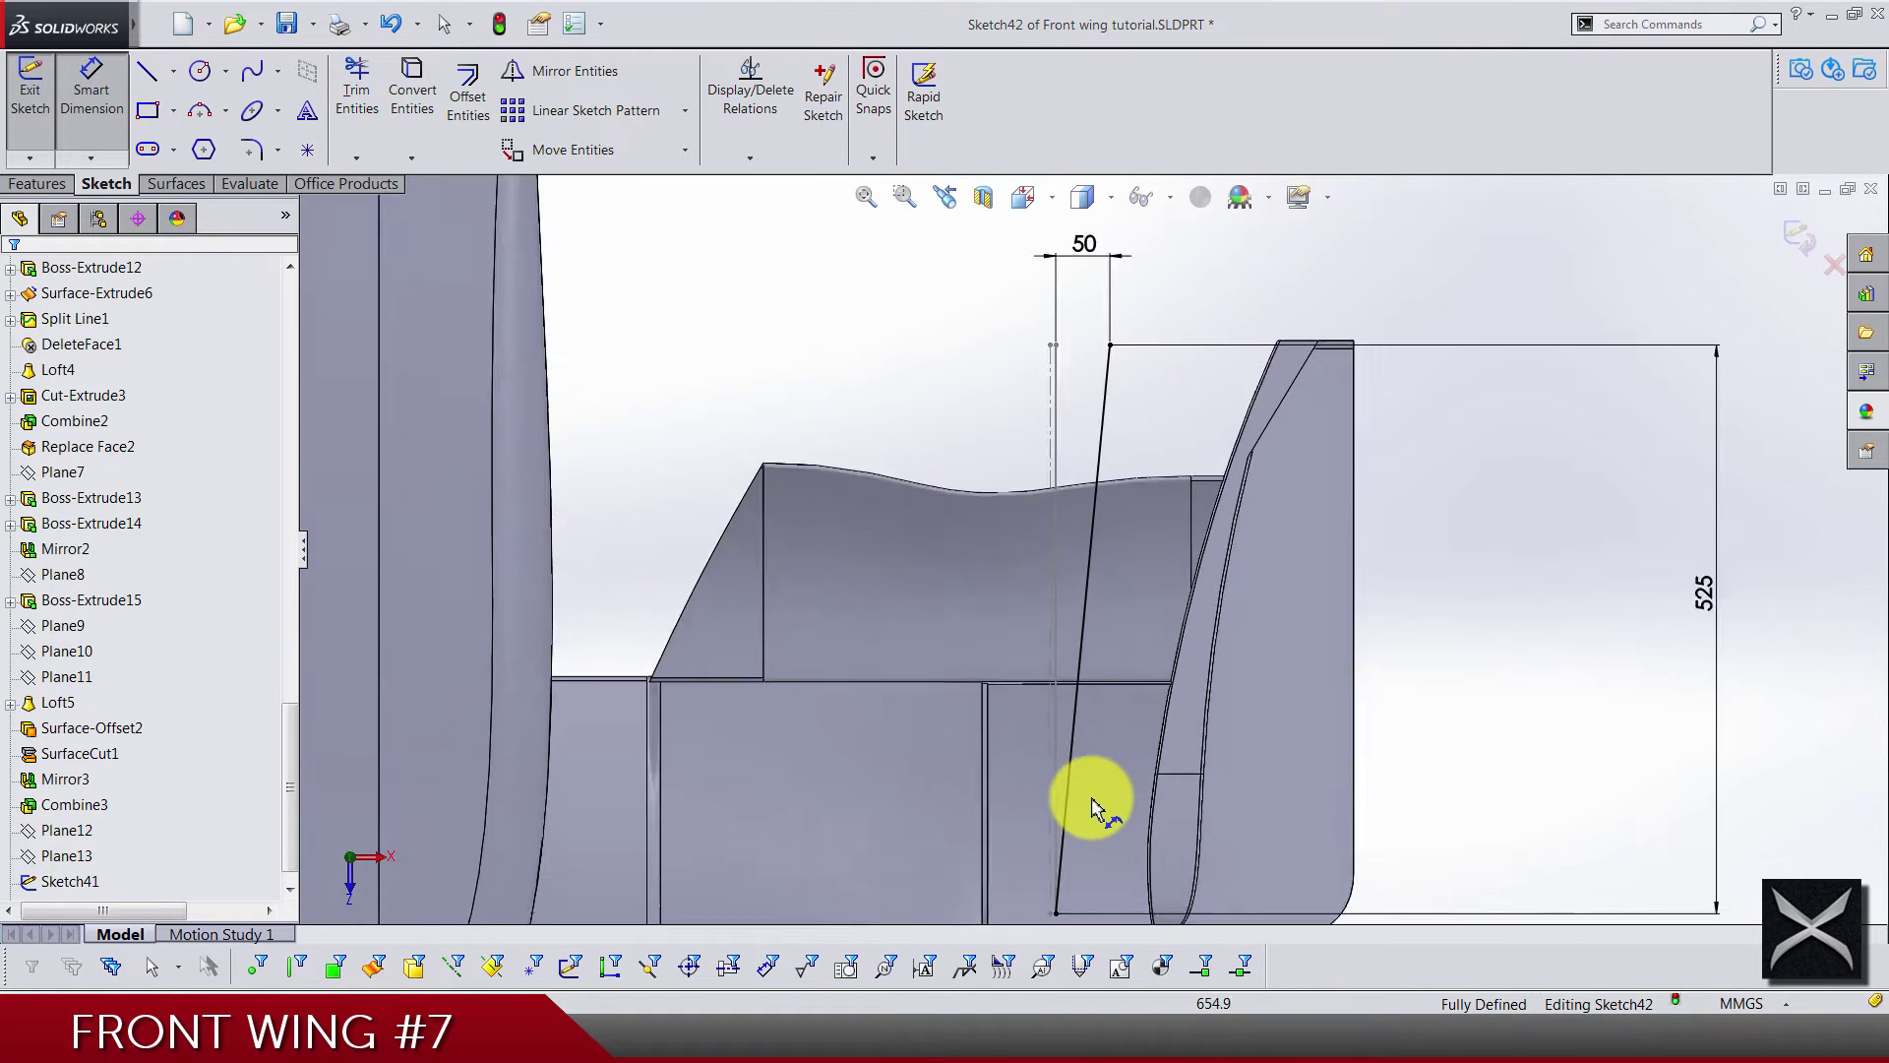
click(1076, 716)
Bend the spline into a curve with a vertical tangent at its lower end
scroll(1070, 701, up, 2)
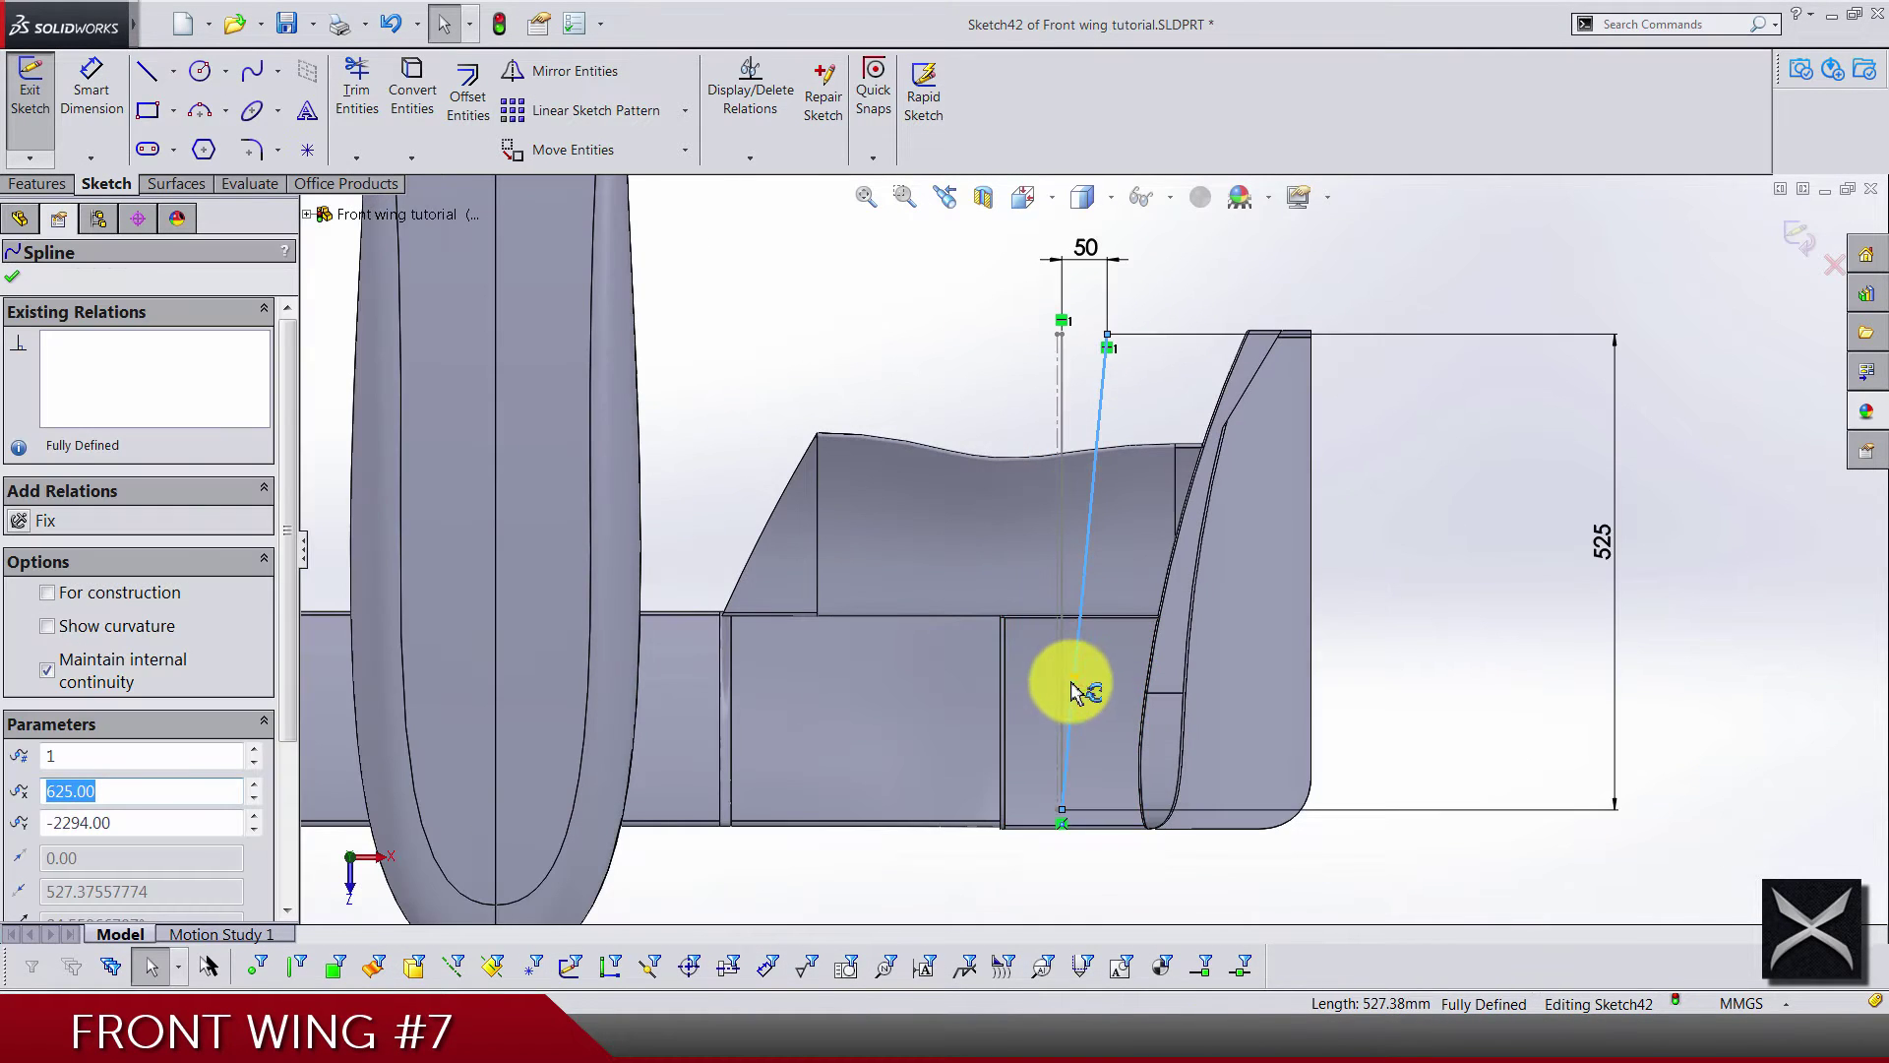
drag(1073, 692, 920, 688)
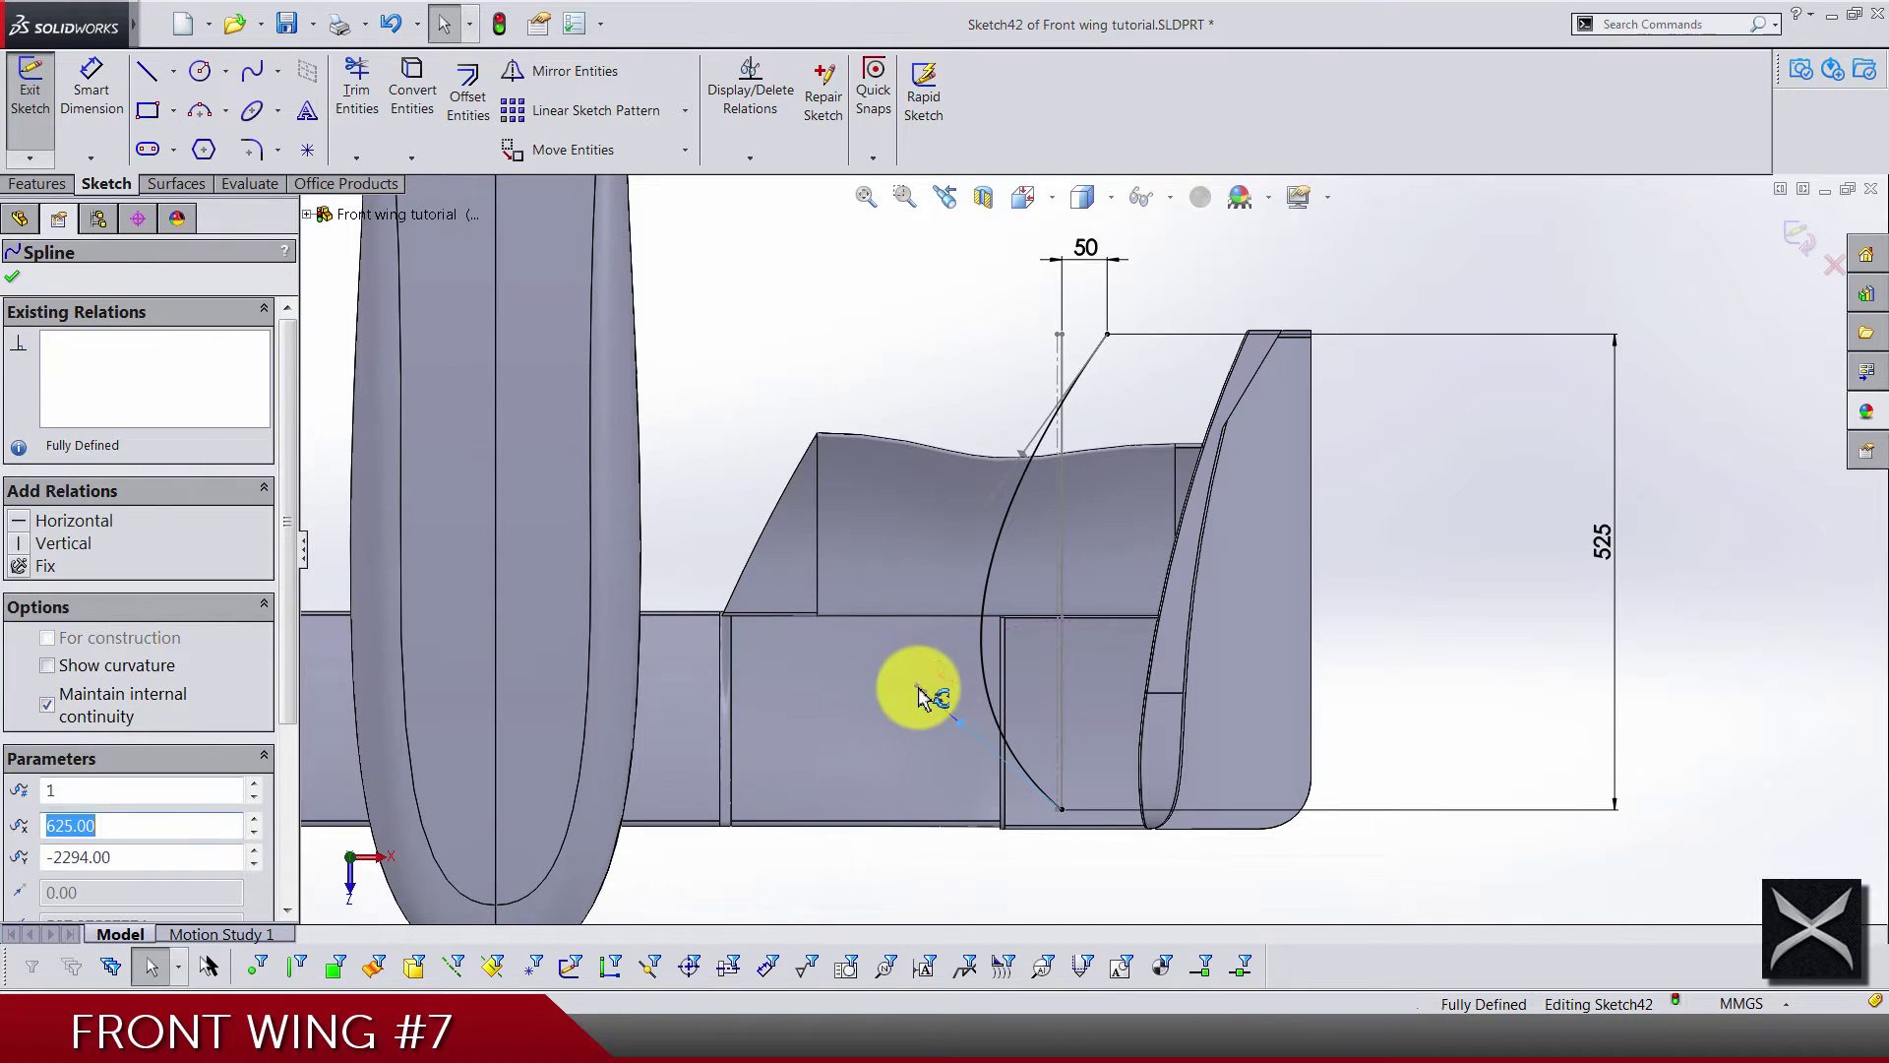
click(19, 547)
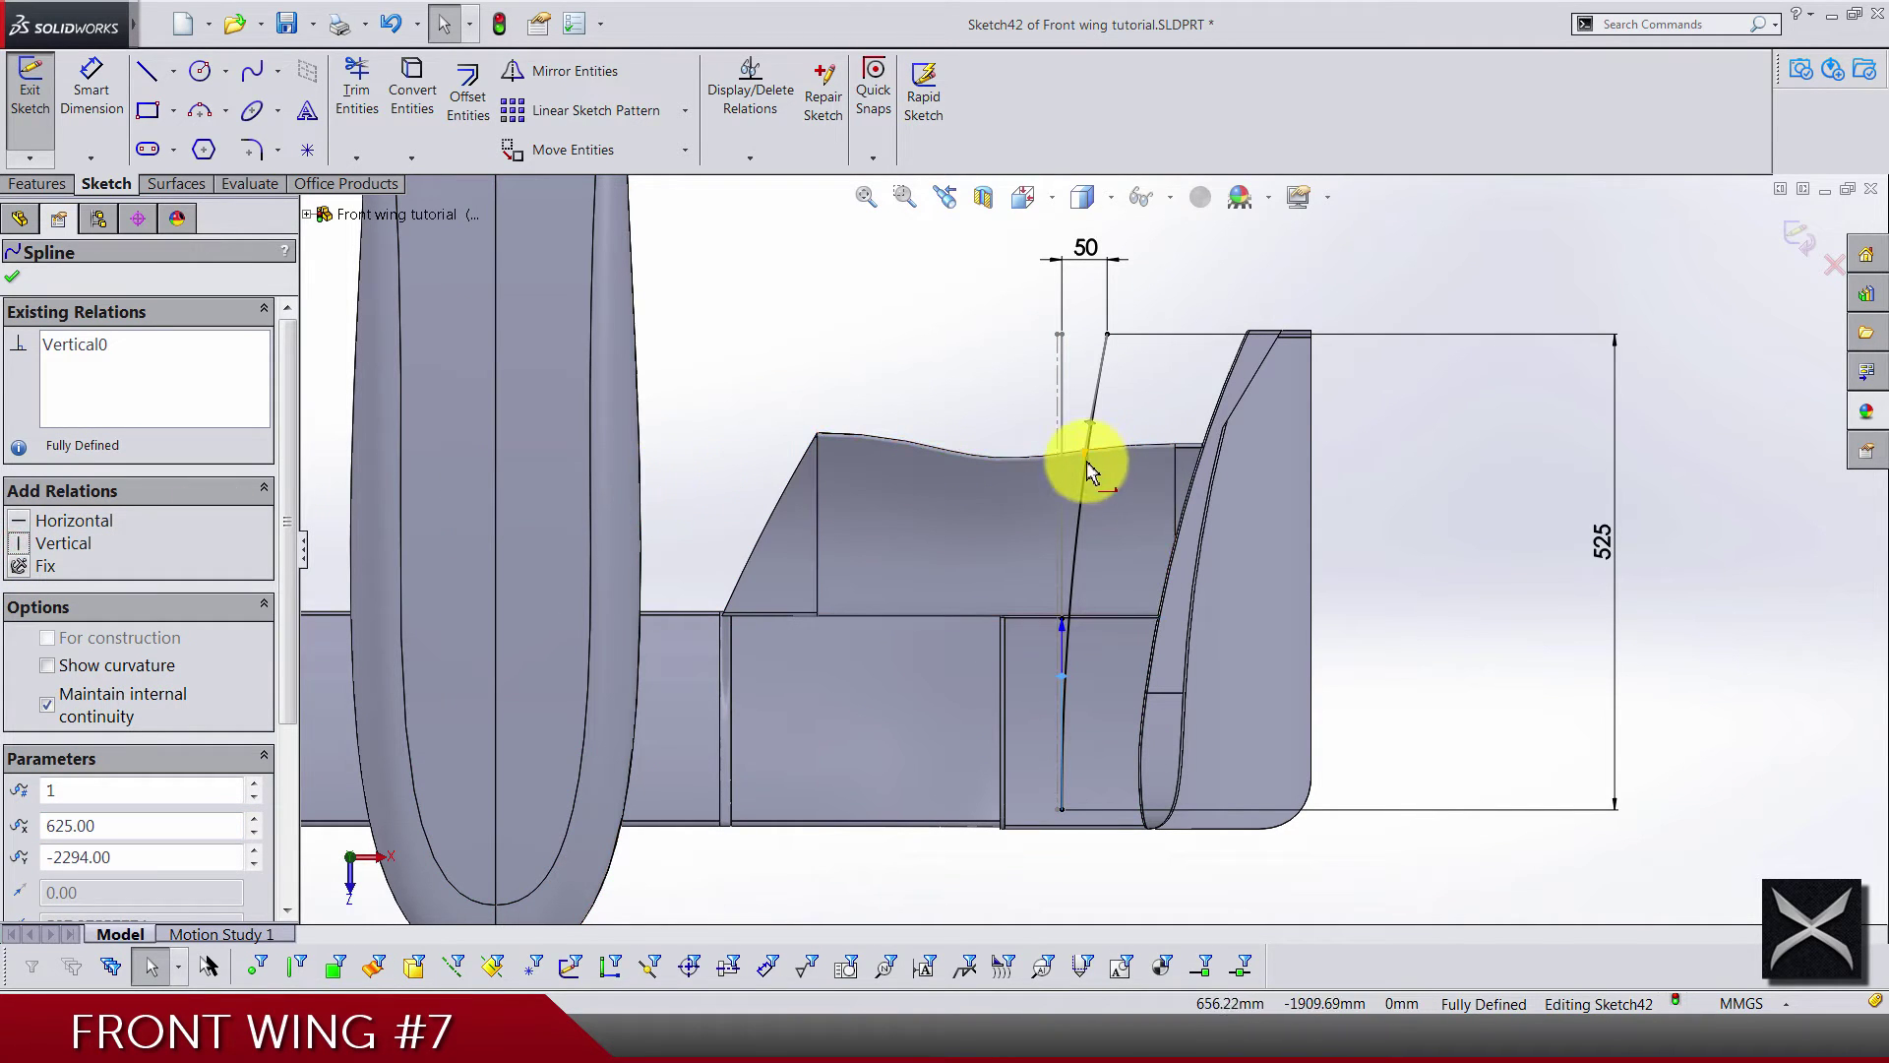
drag(1077, 461, 1079, 439)
click(886, 388)
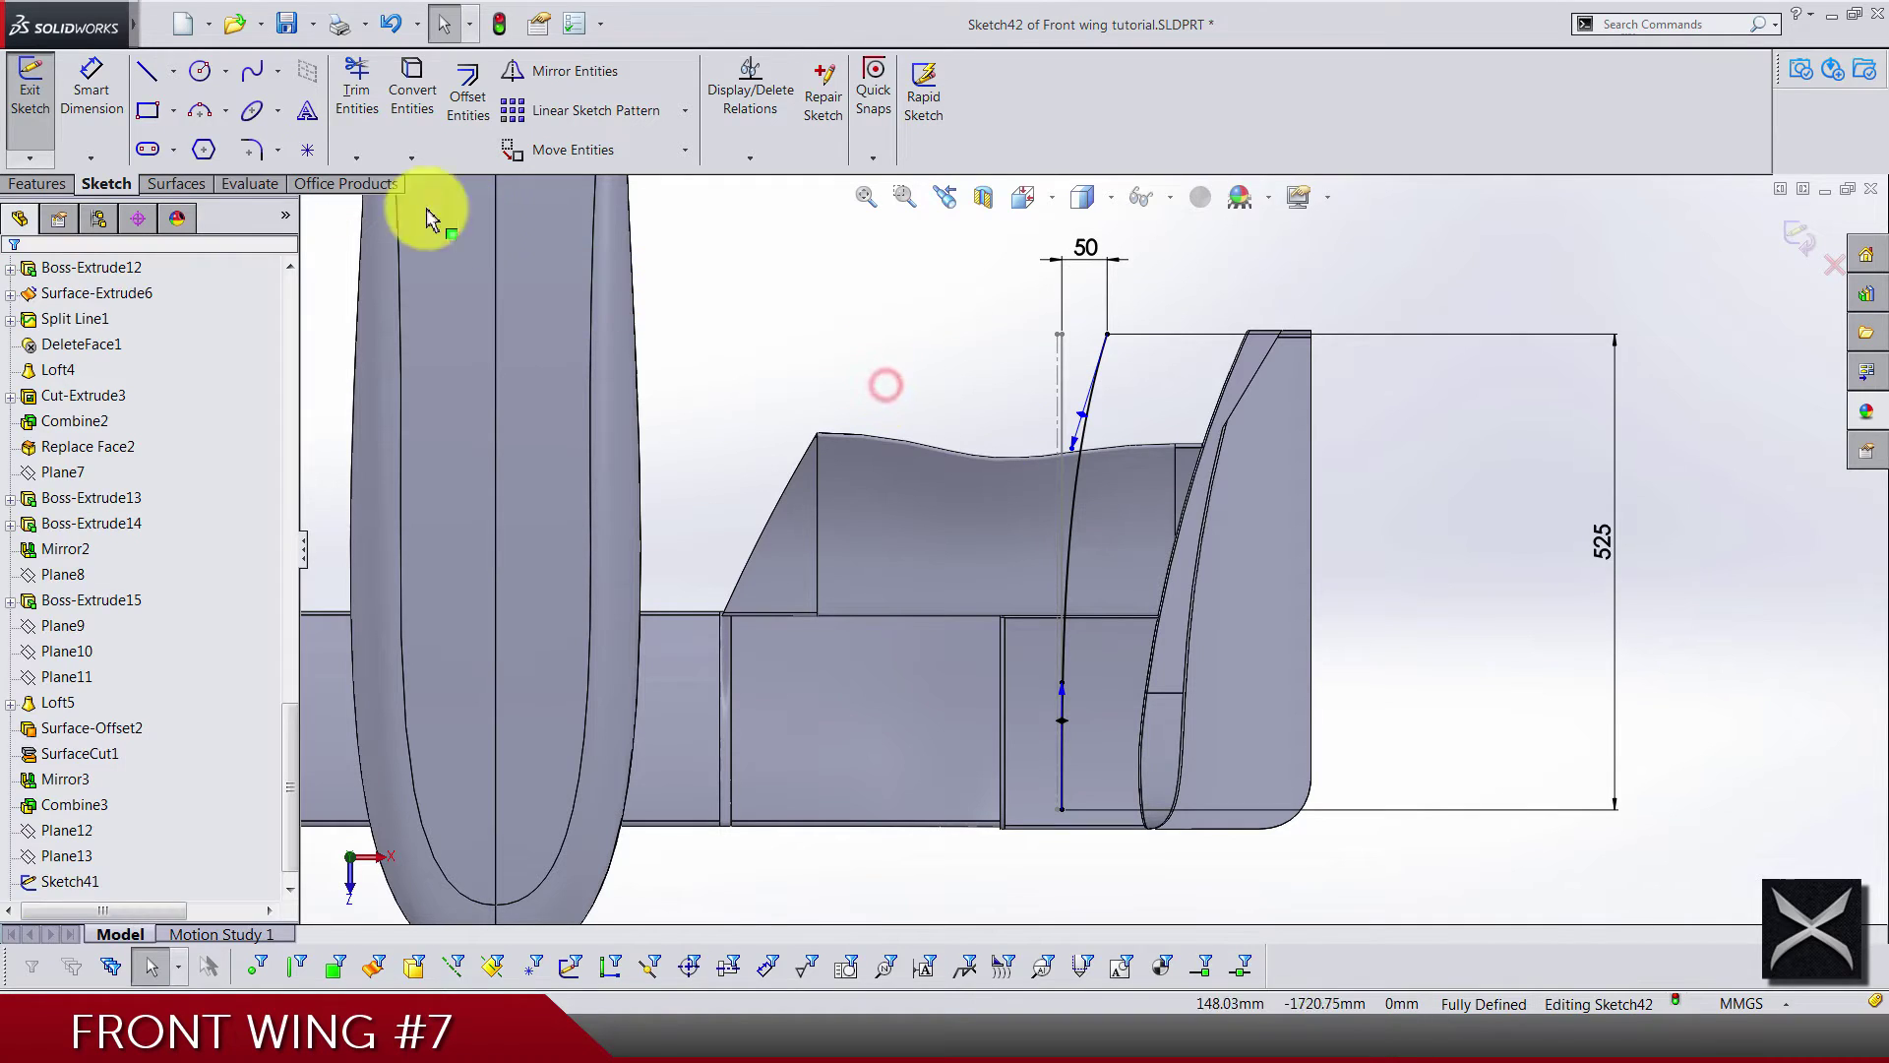
Dimension the spline's top tangent angle to 9°
click(113, 109)
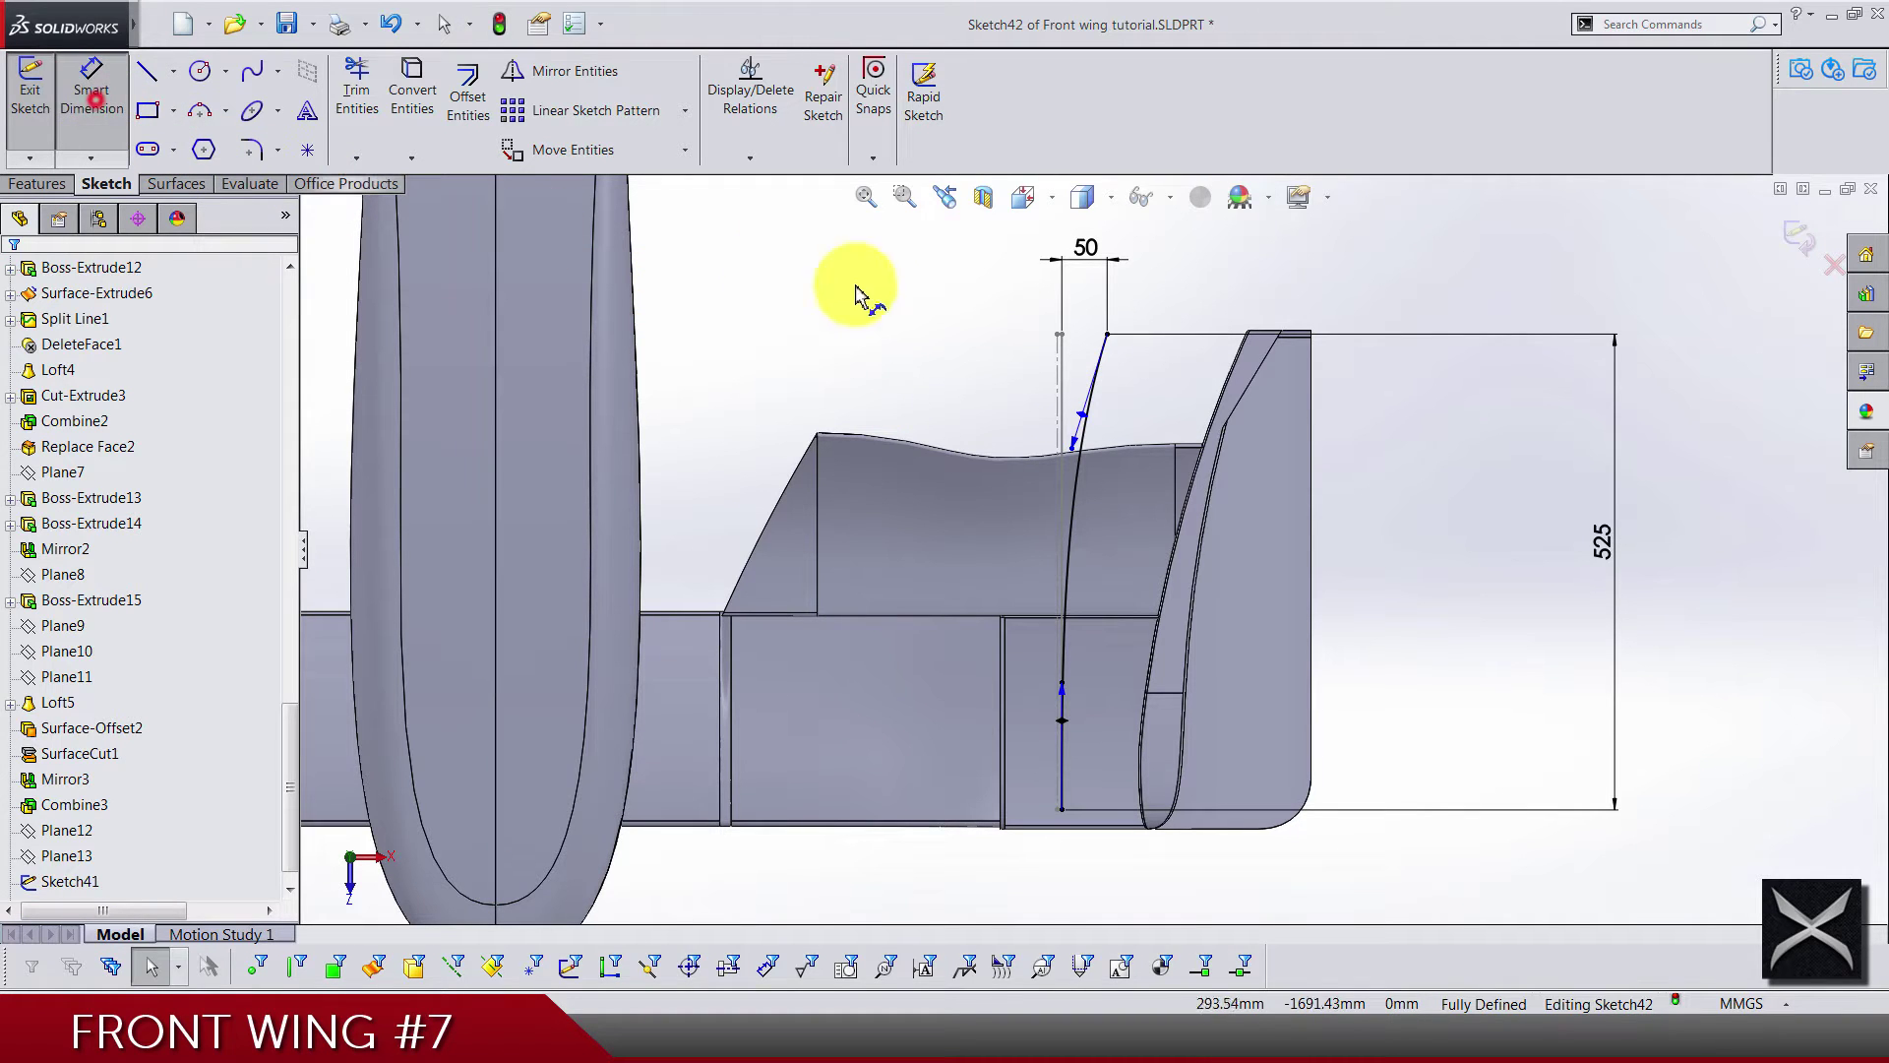
click(1070, 390)
scroll(1087, 422, down, 2)
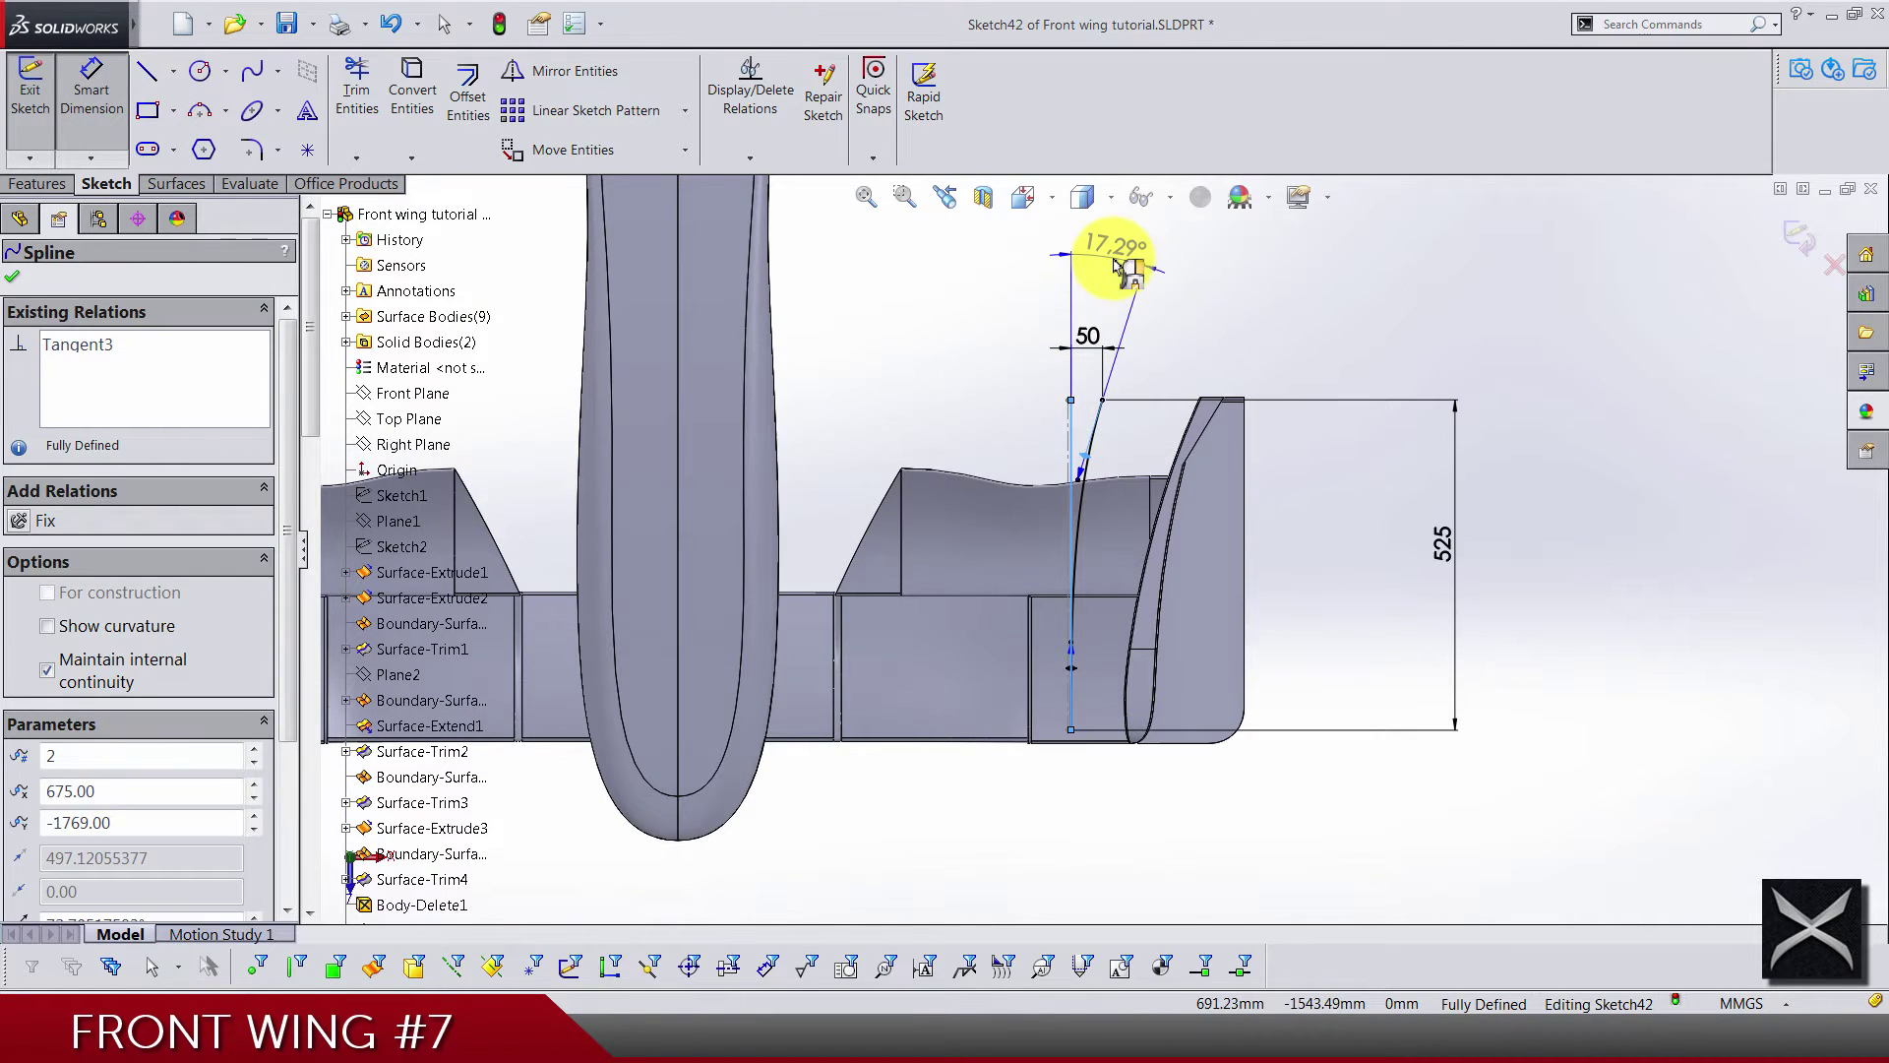
click(1120, 264)
text(9.00deg)
key(Return)
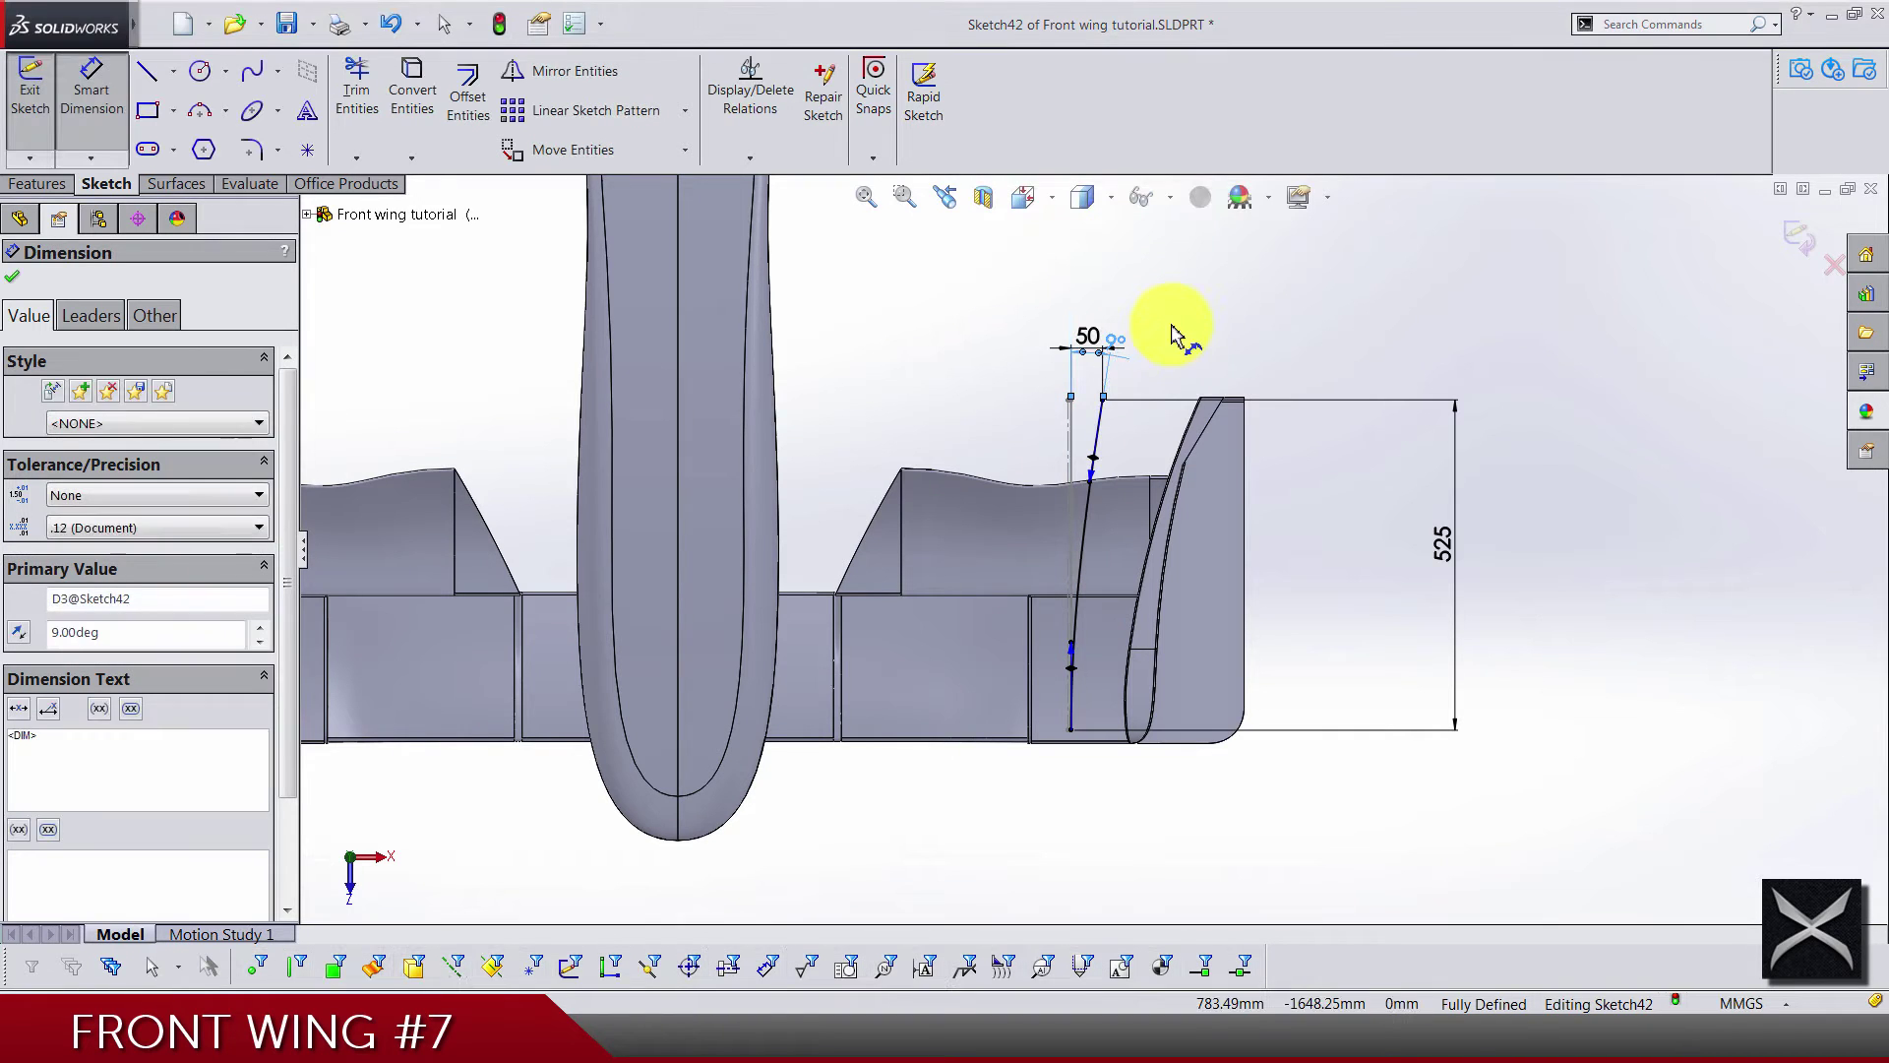
click(1171, 326)
Set the spline's tangent handle lengths to 750 at the top and 500 at the bottom
click(1094, 474)
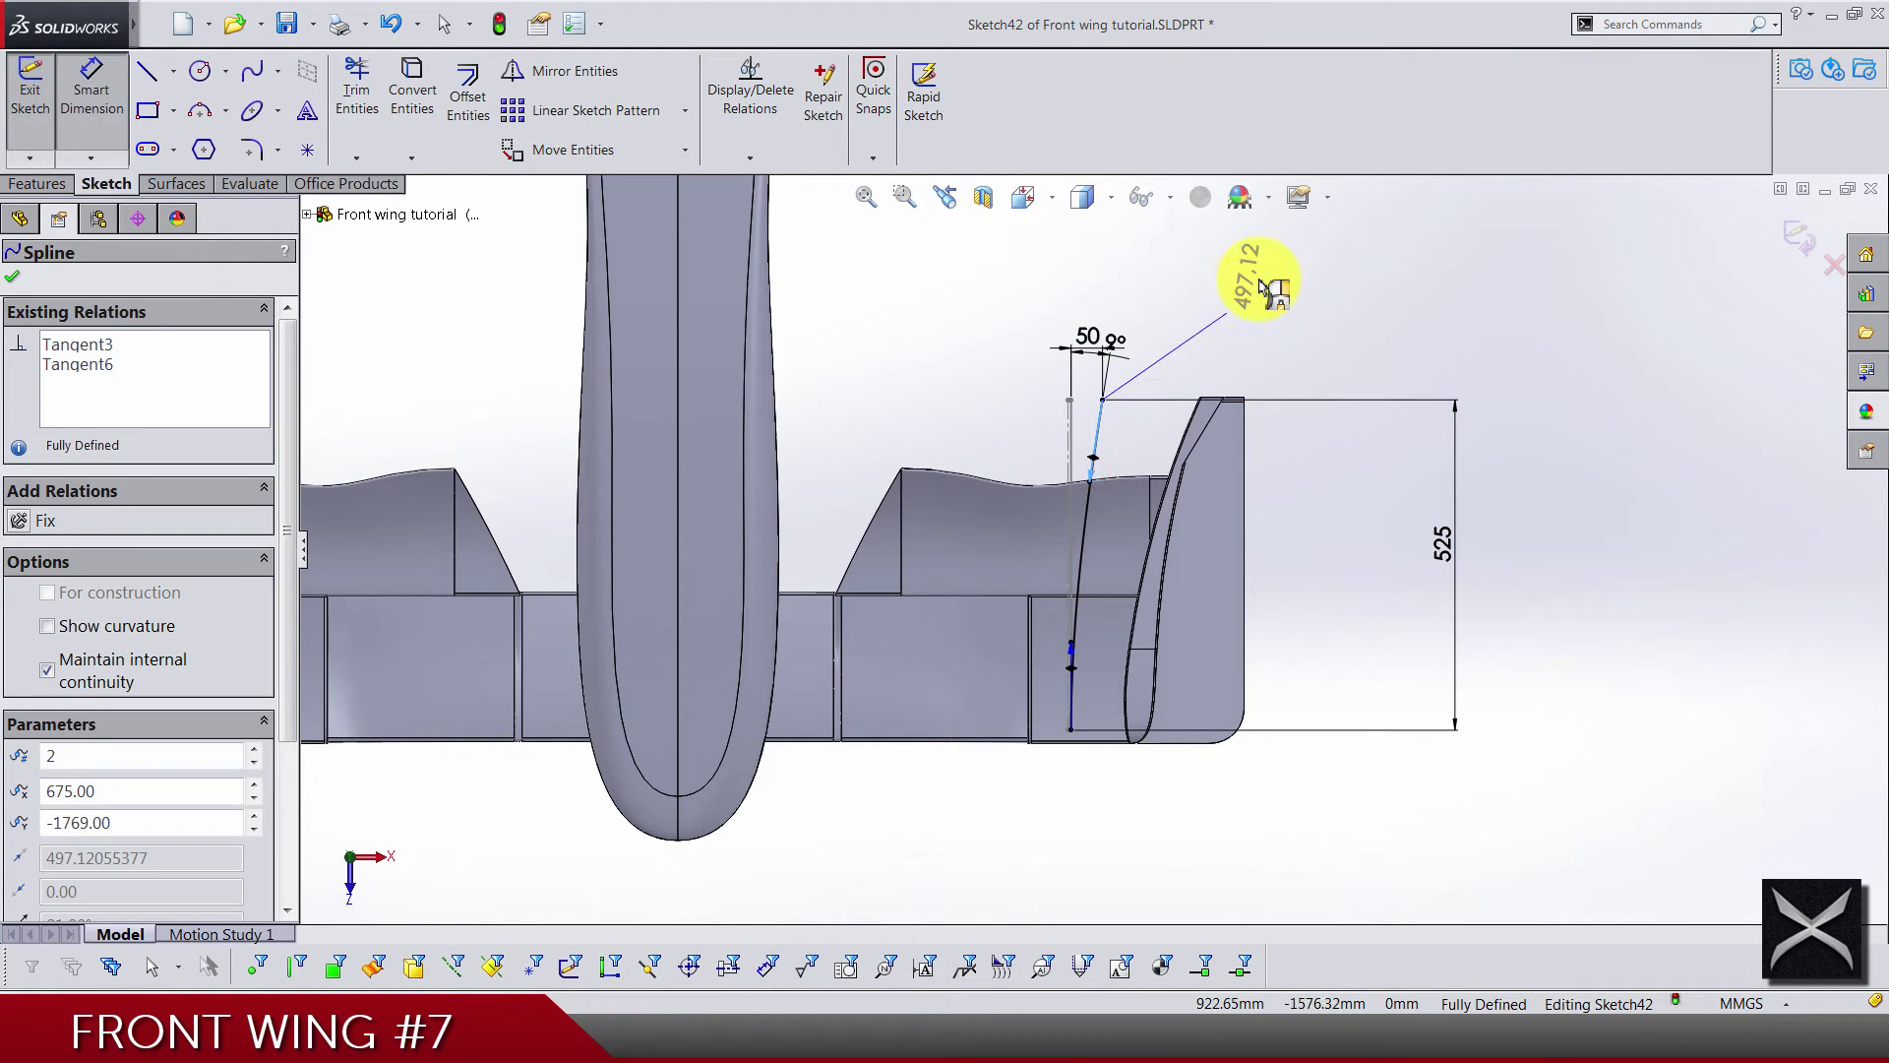
click(1260, 284)
text(750)
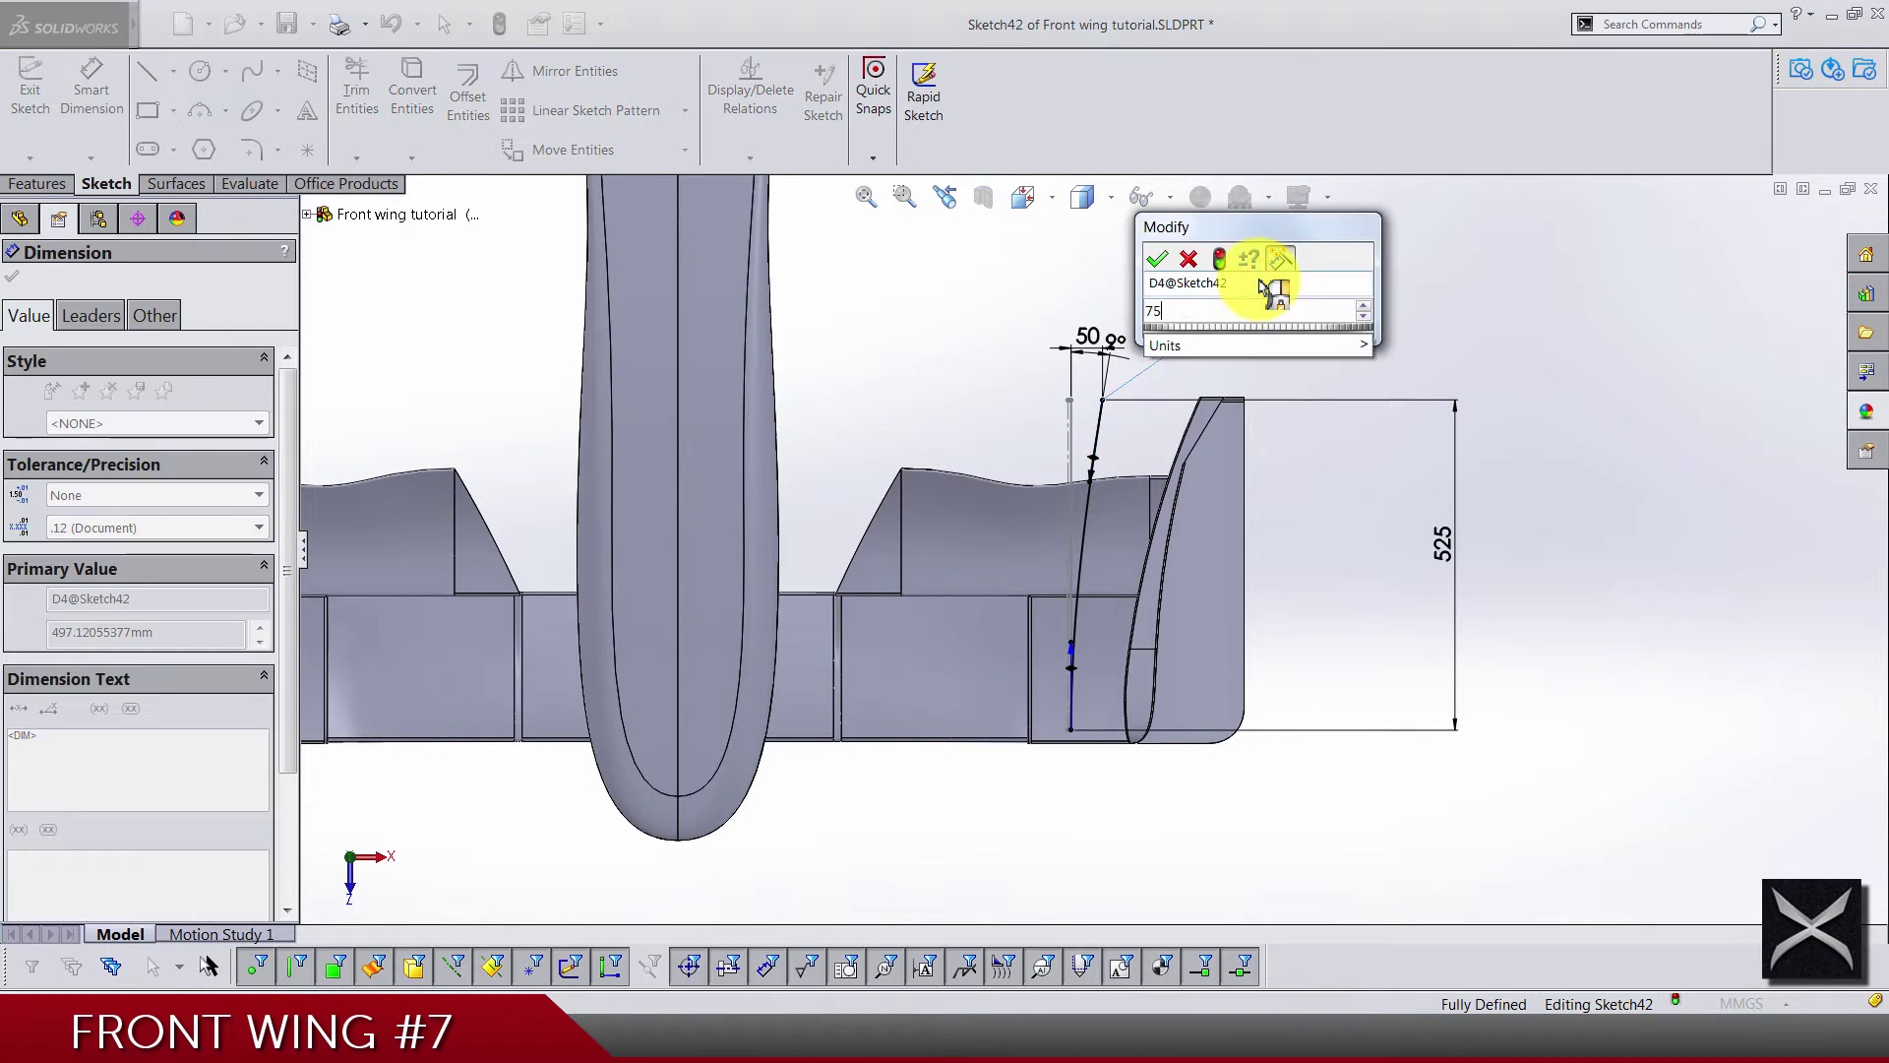
key(Return)
click(1181, 817)
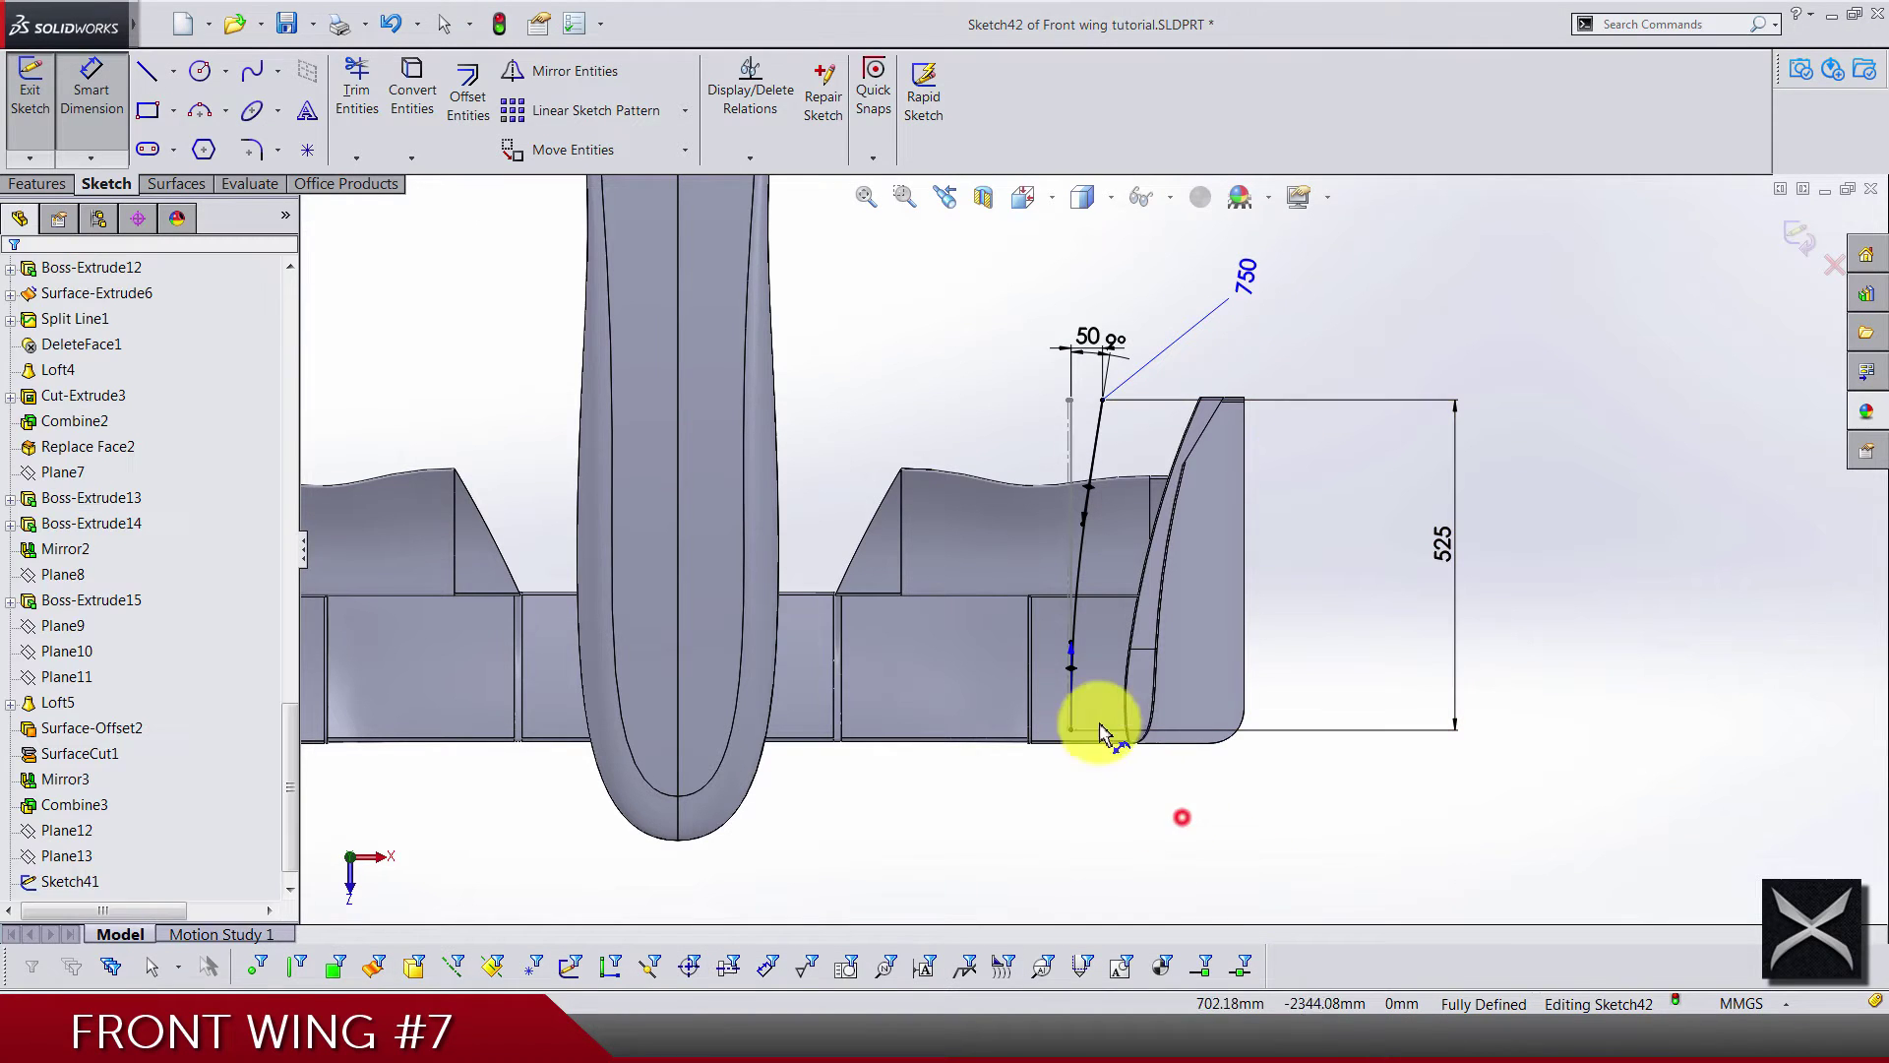
click(1071, 651)
key(z)
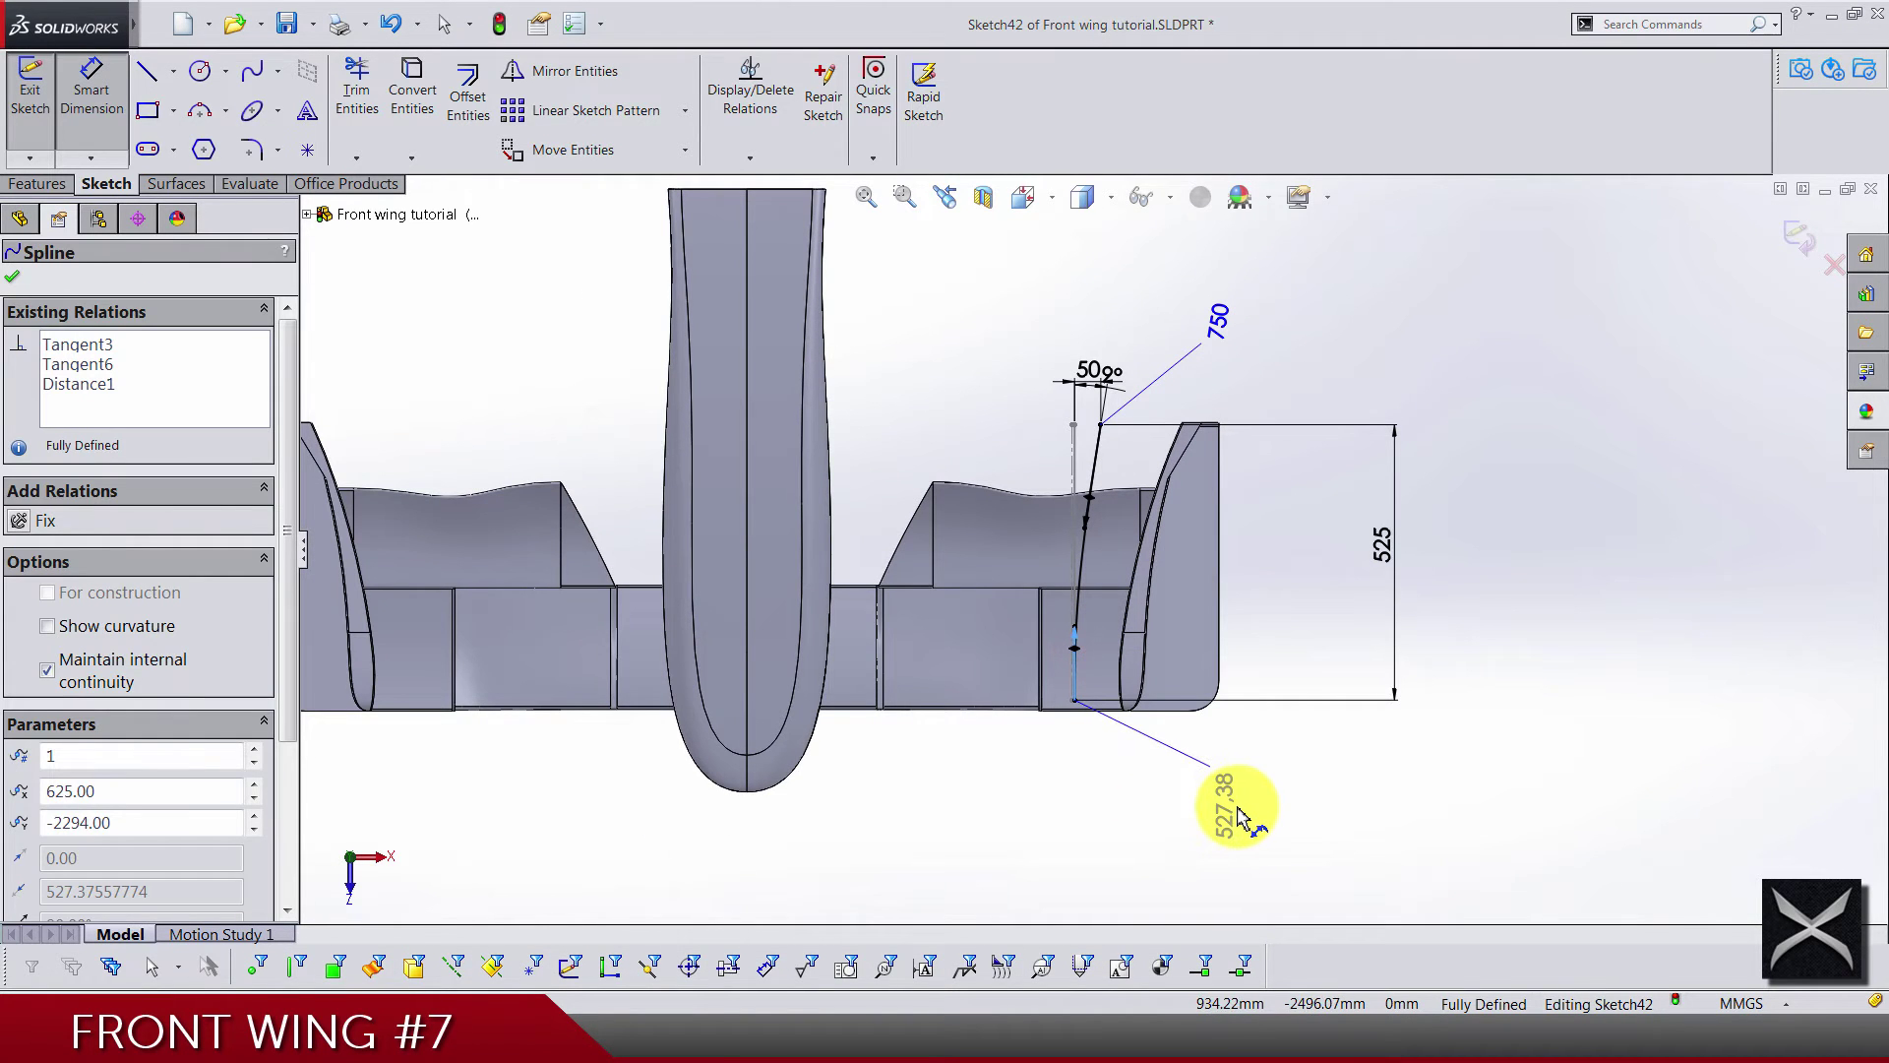
click(1237, 815)
text(500)
key(Return)
click(1475, 802)
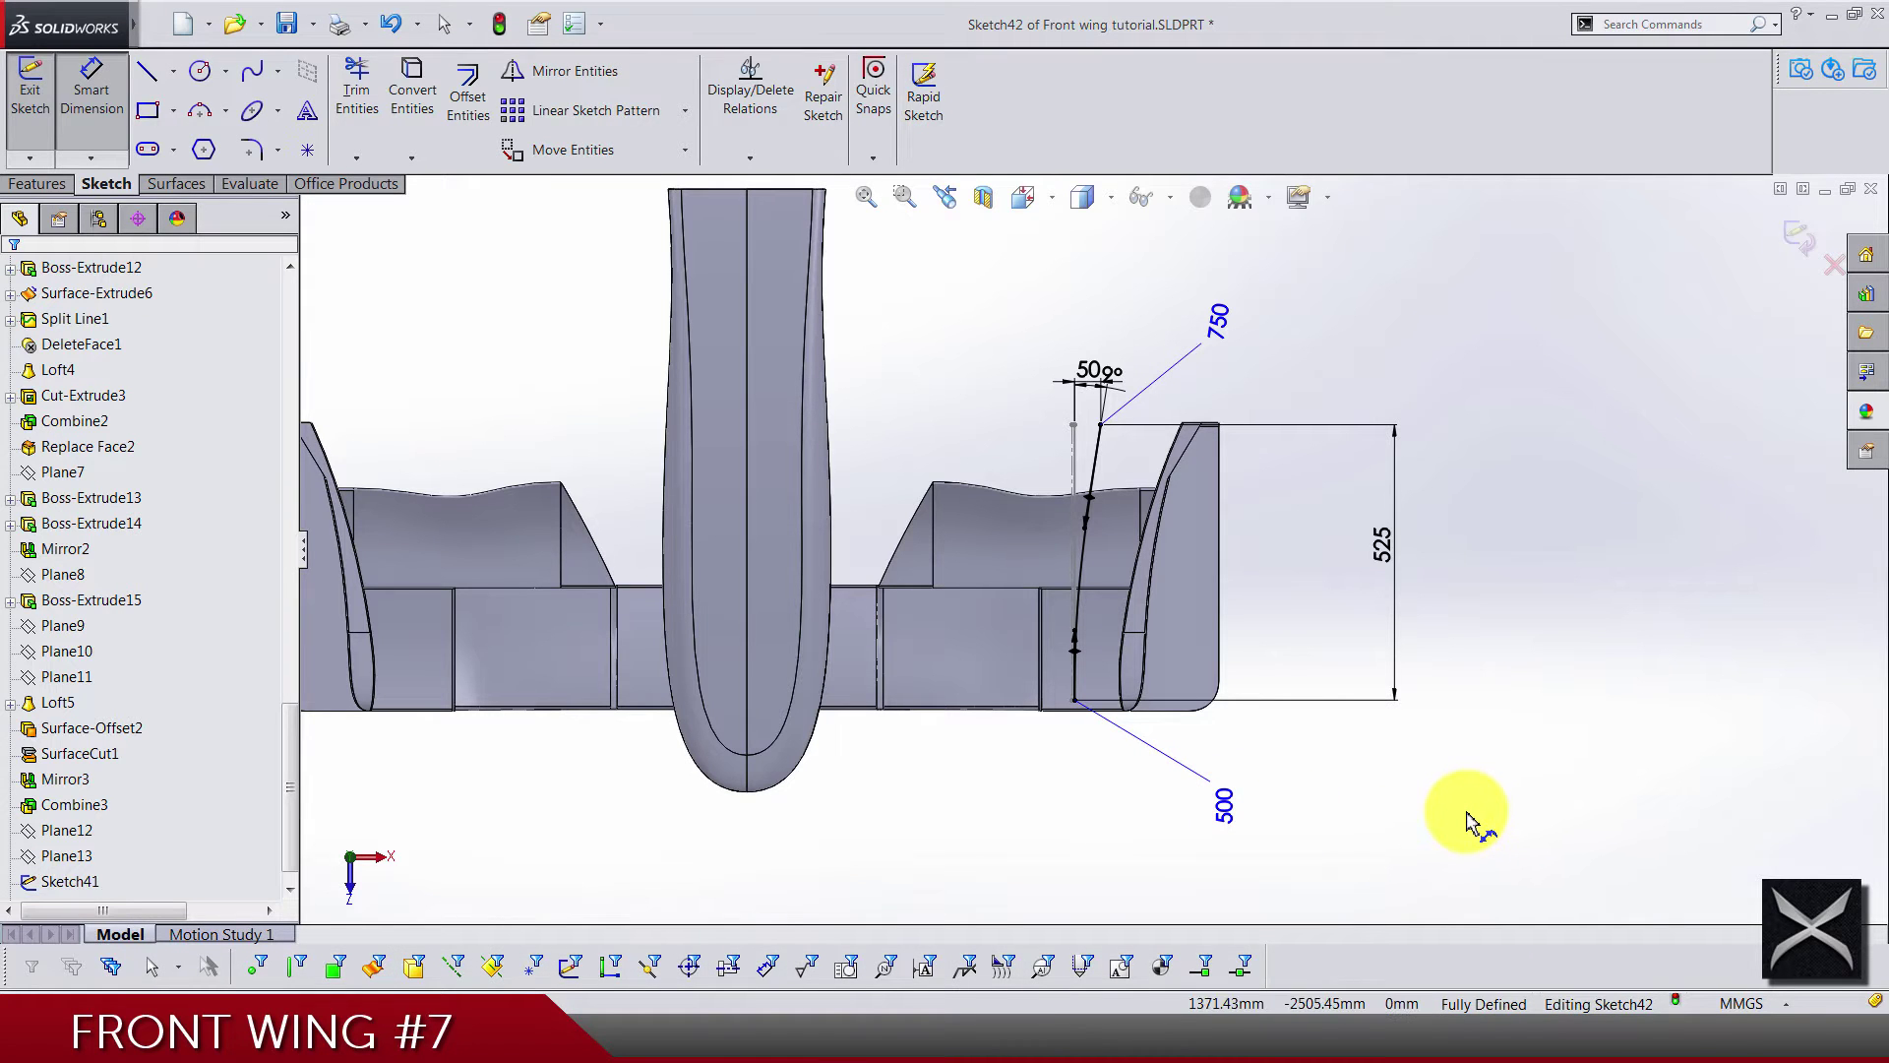
Close Sketch42 and save the part
click(1797, 248)
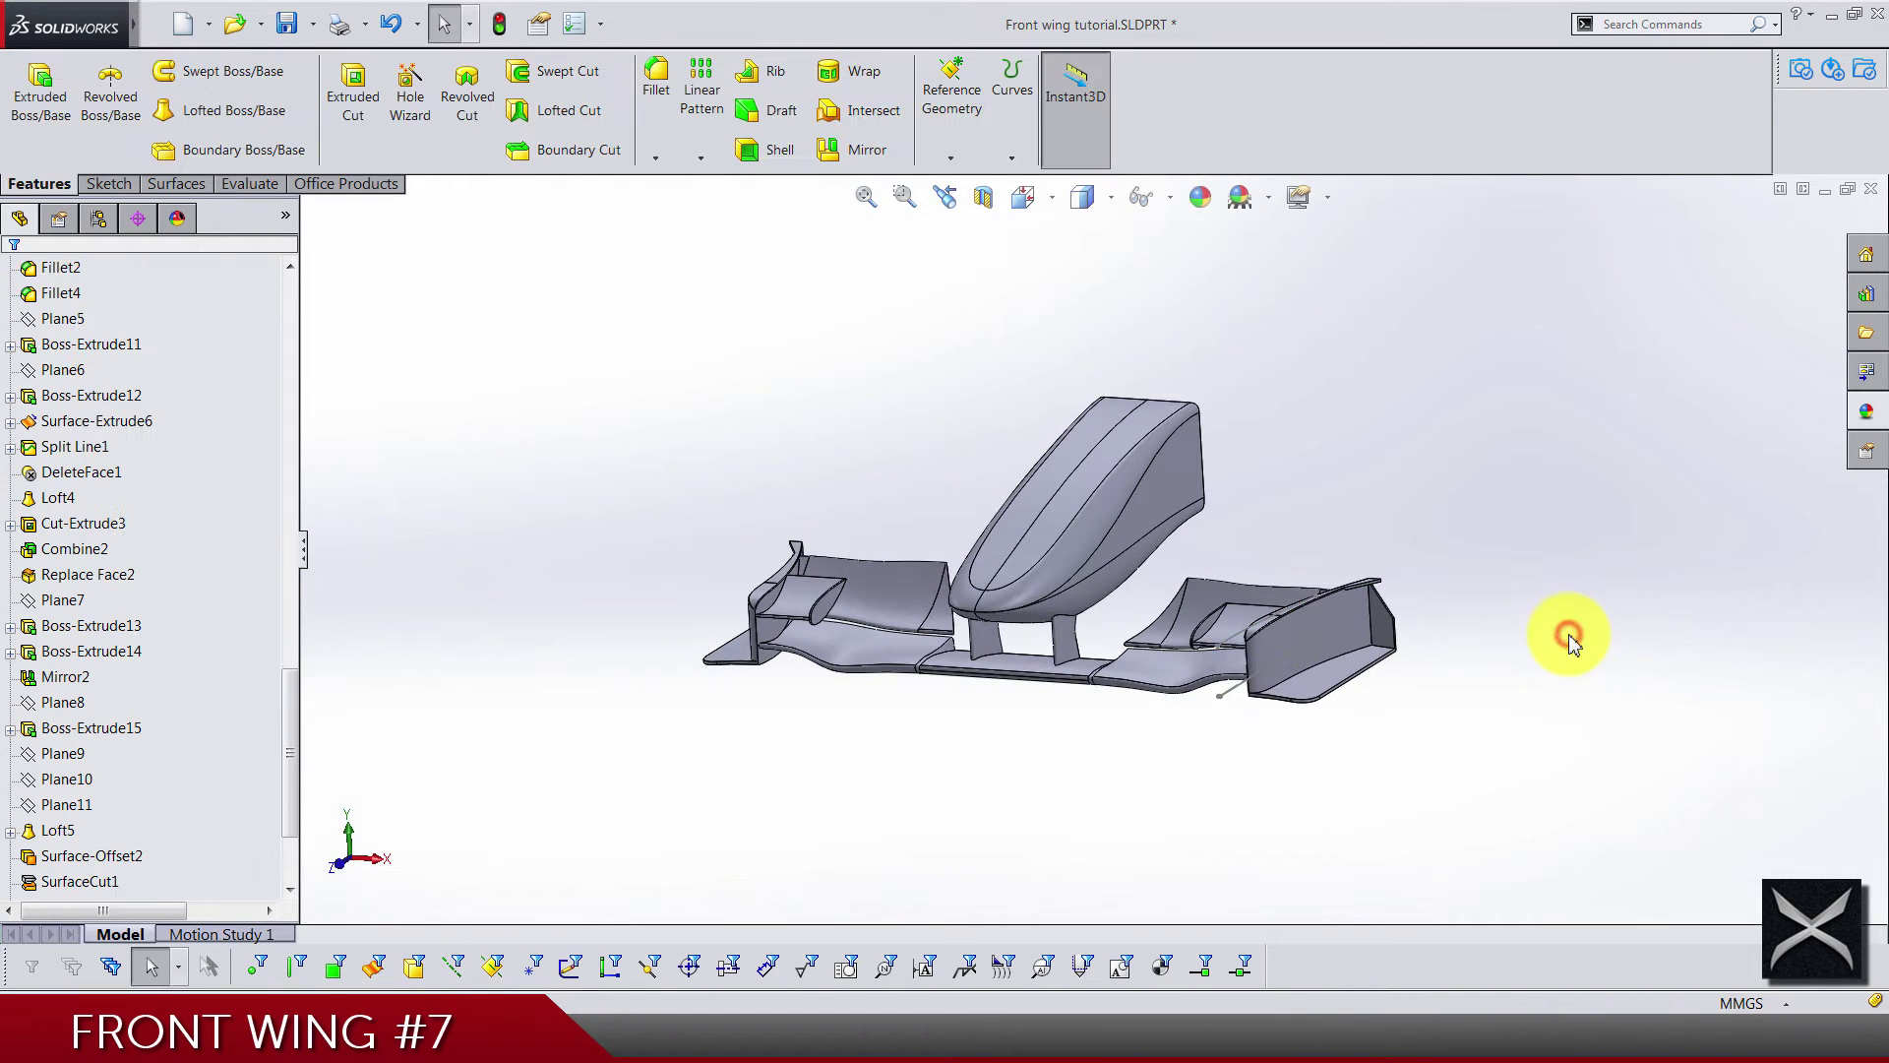
key(ctrl+s)
scroll(1260, 666, down, 5)
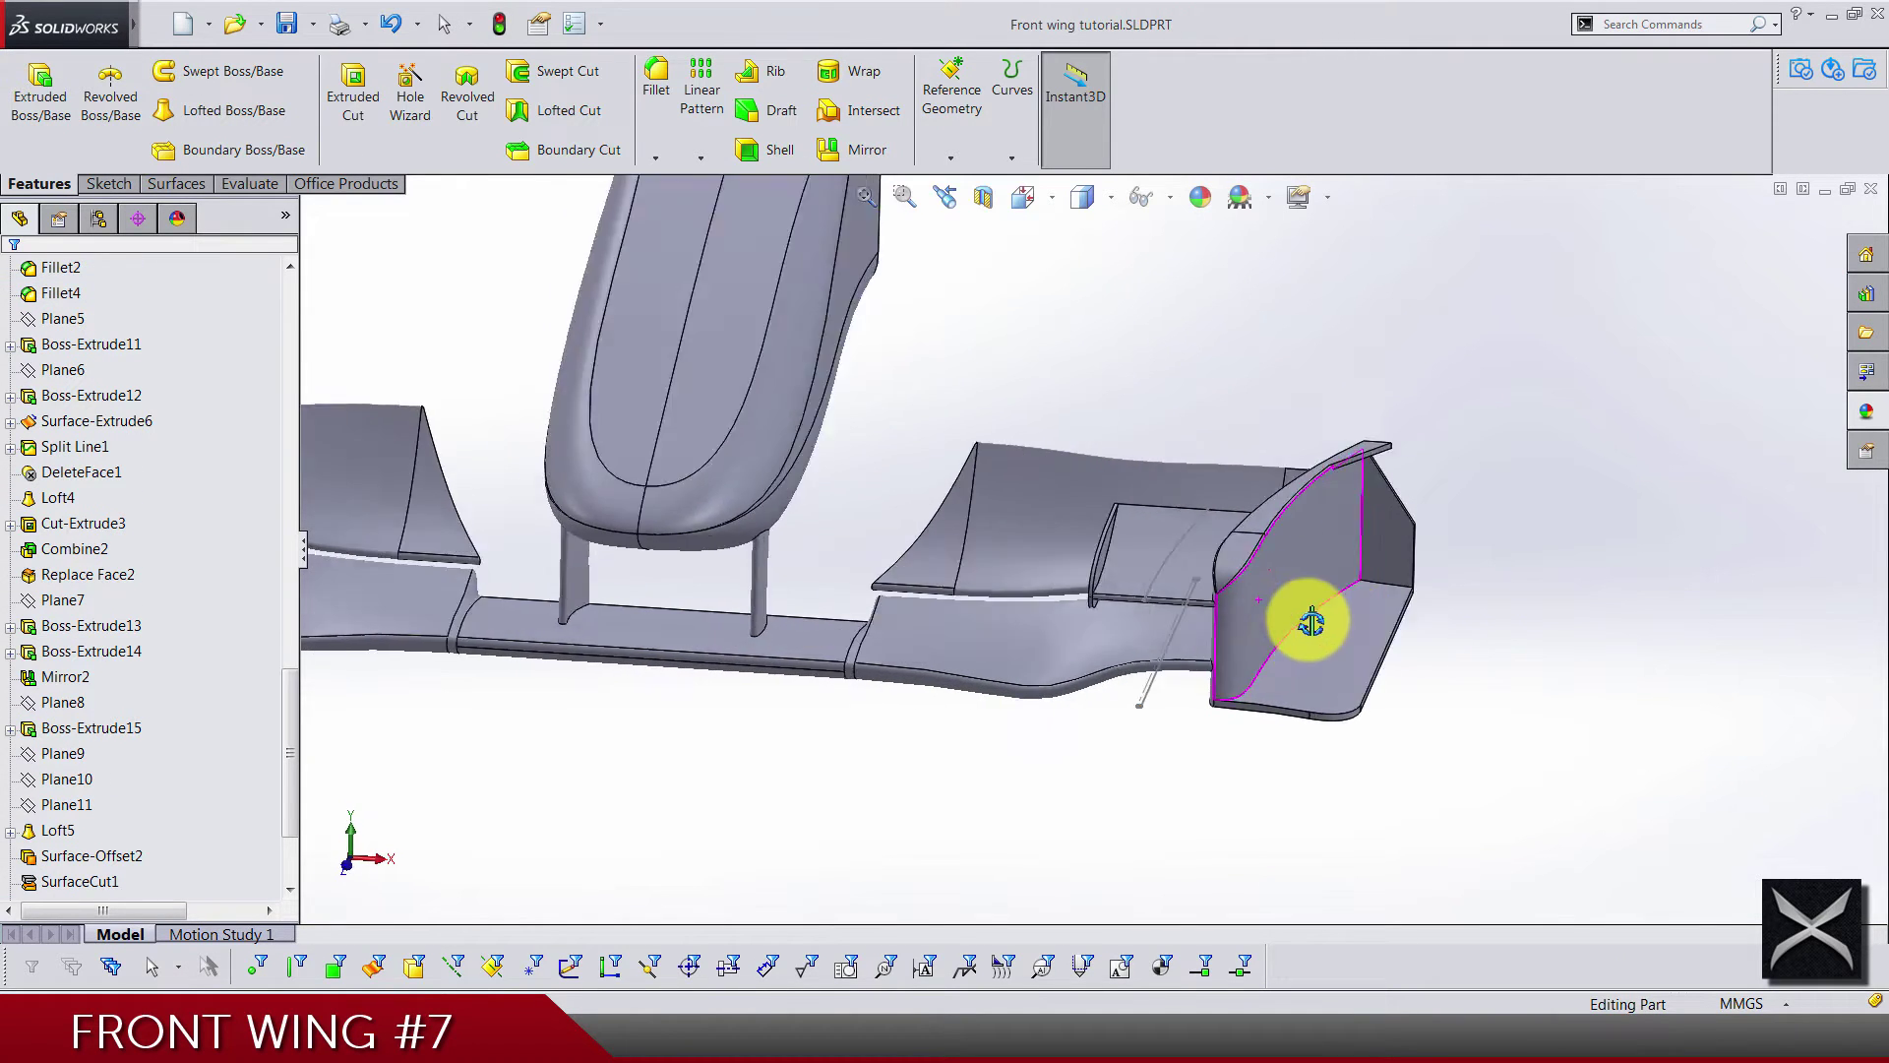
scroll(1173, 653, down, 8)
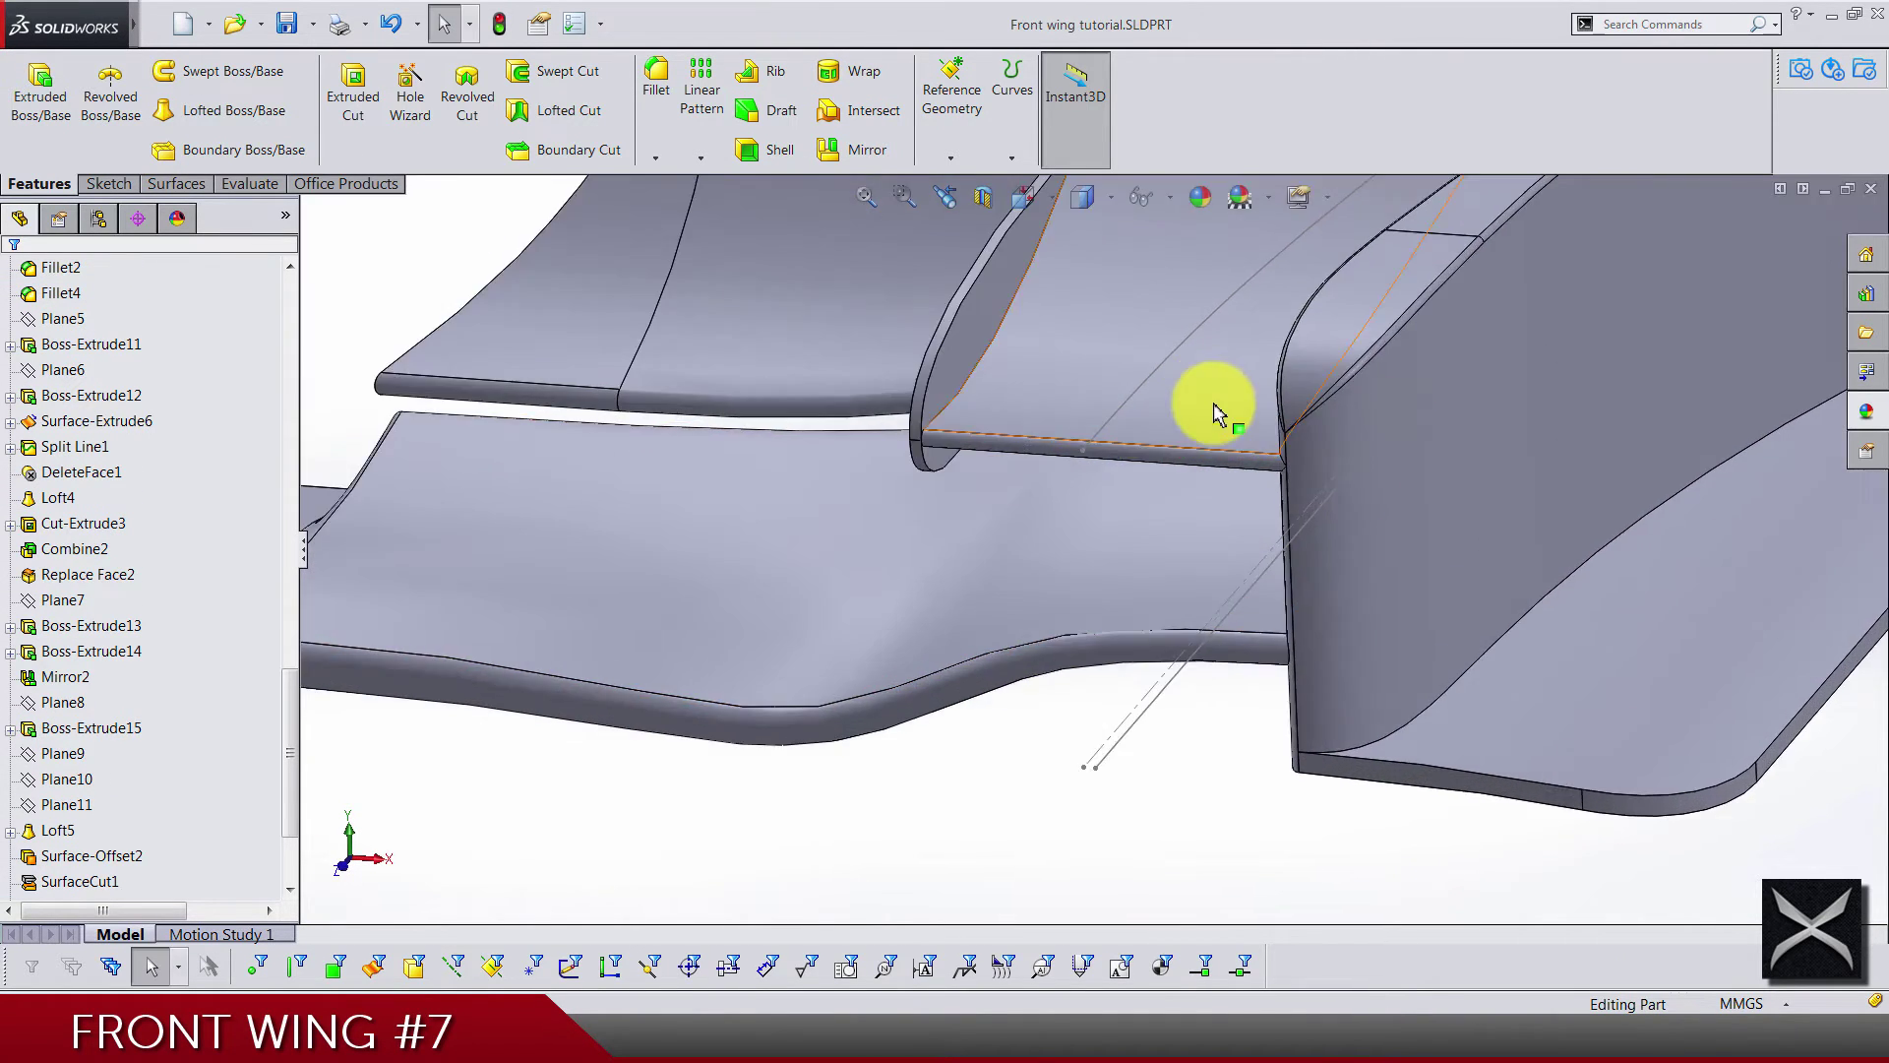
scroll(227, 138, down, 2)
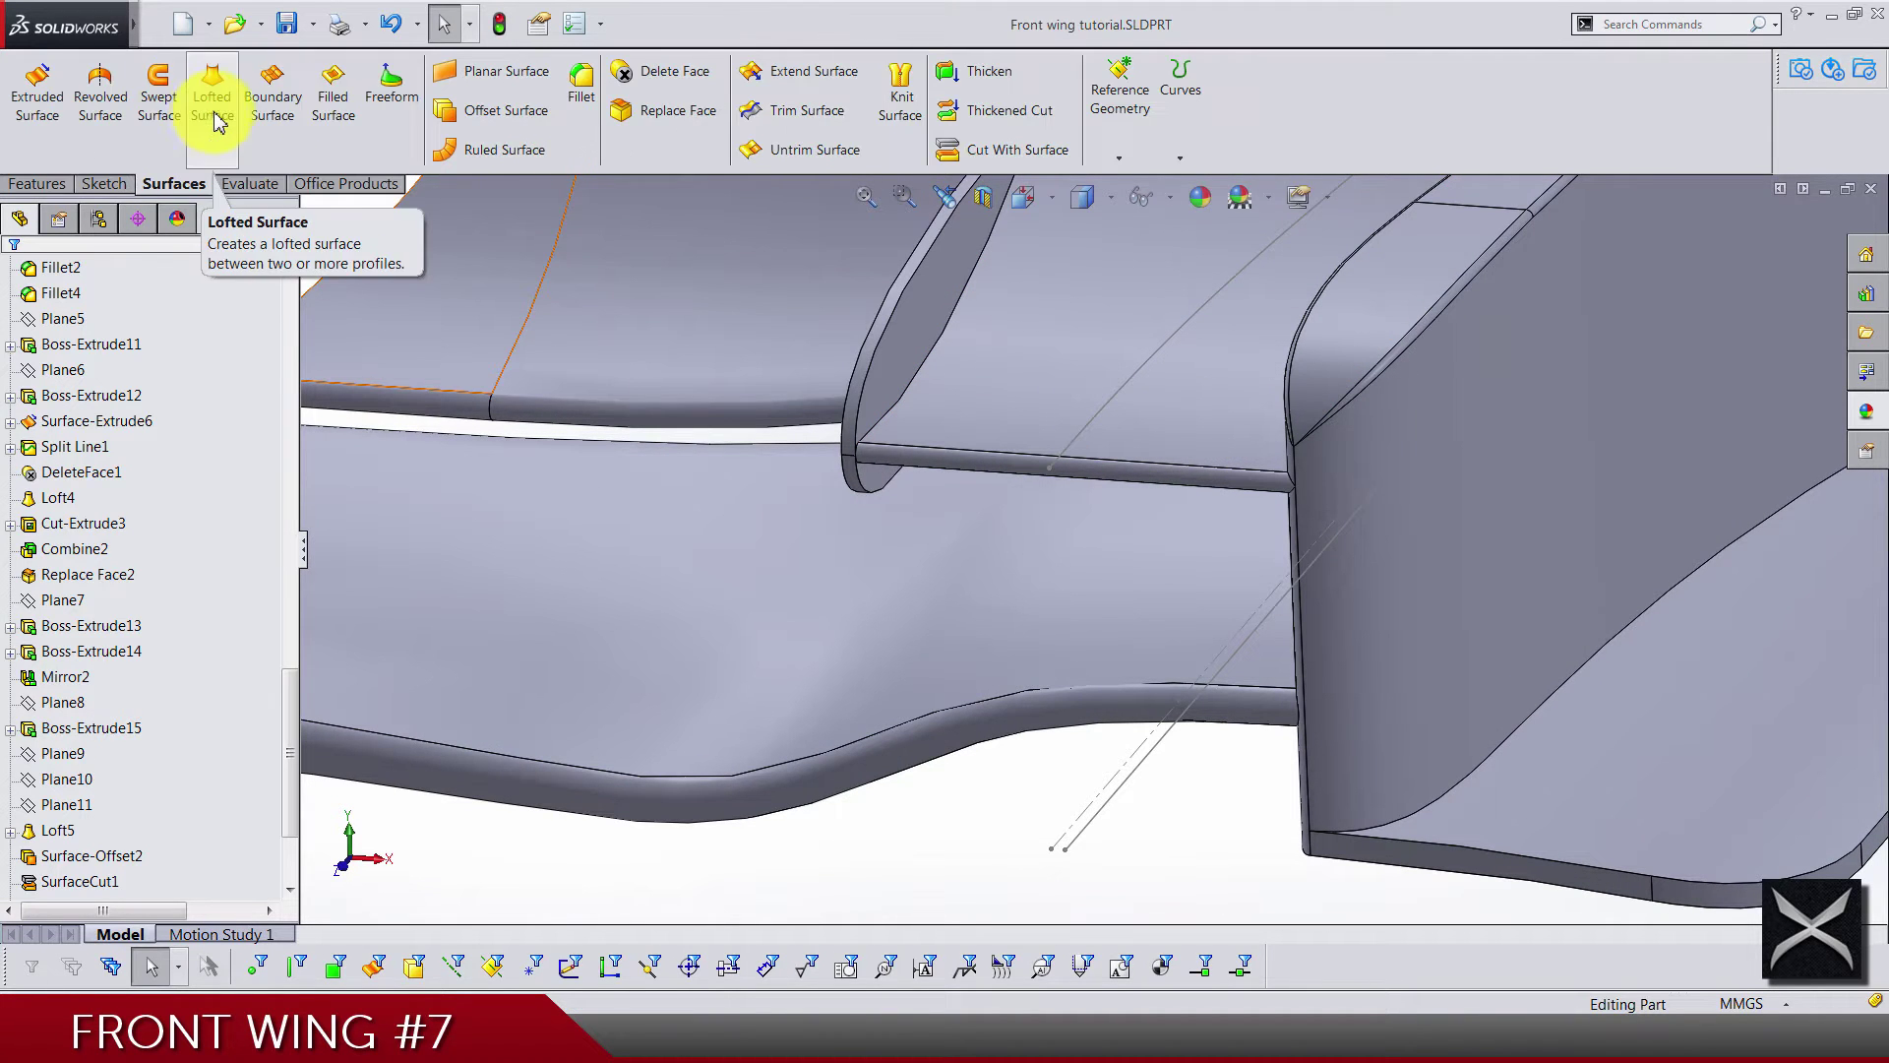
Start a boundary surface using Sketch42 and Sketch41 as Direction 1 profiles
click(280, 86)
scroll(1129, 476, up, 3)
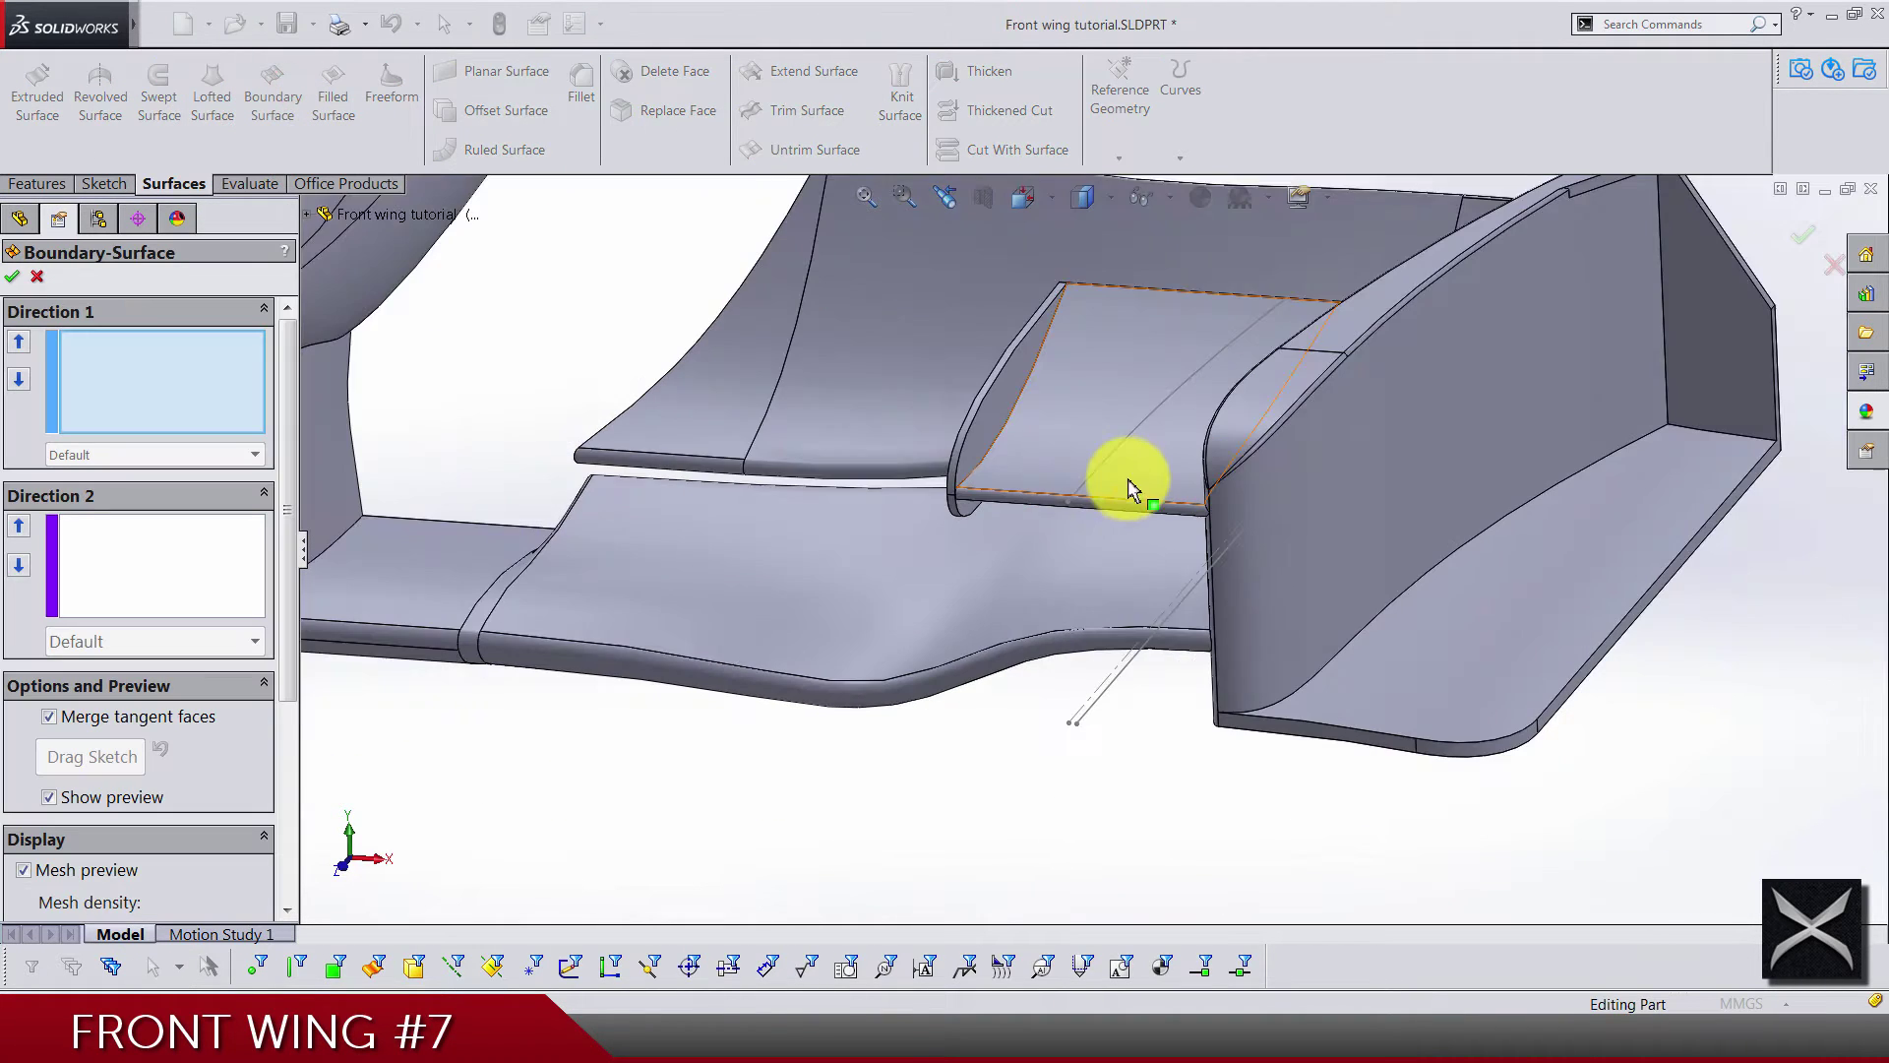
scroll(1119, 482, down, 3)
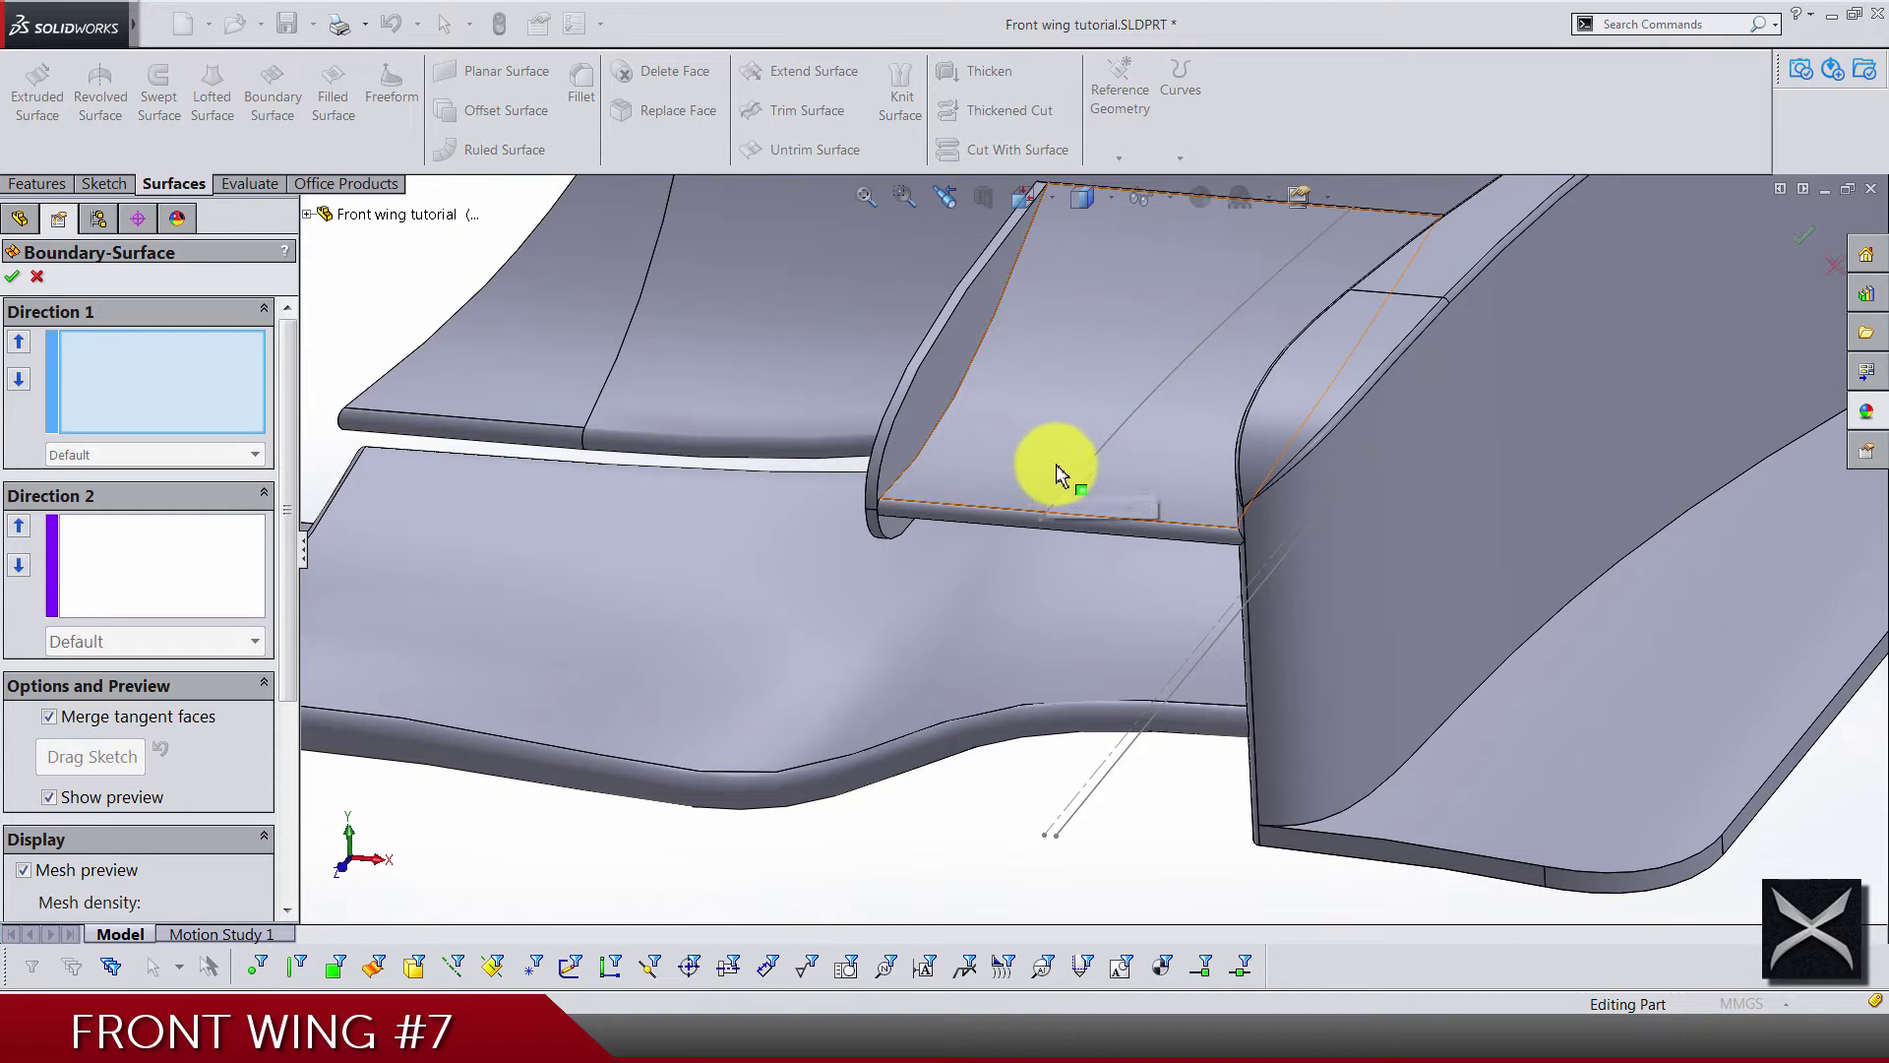
click(1081, 470)
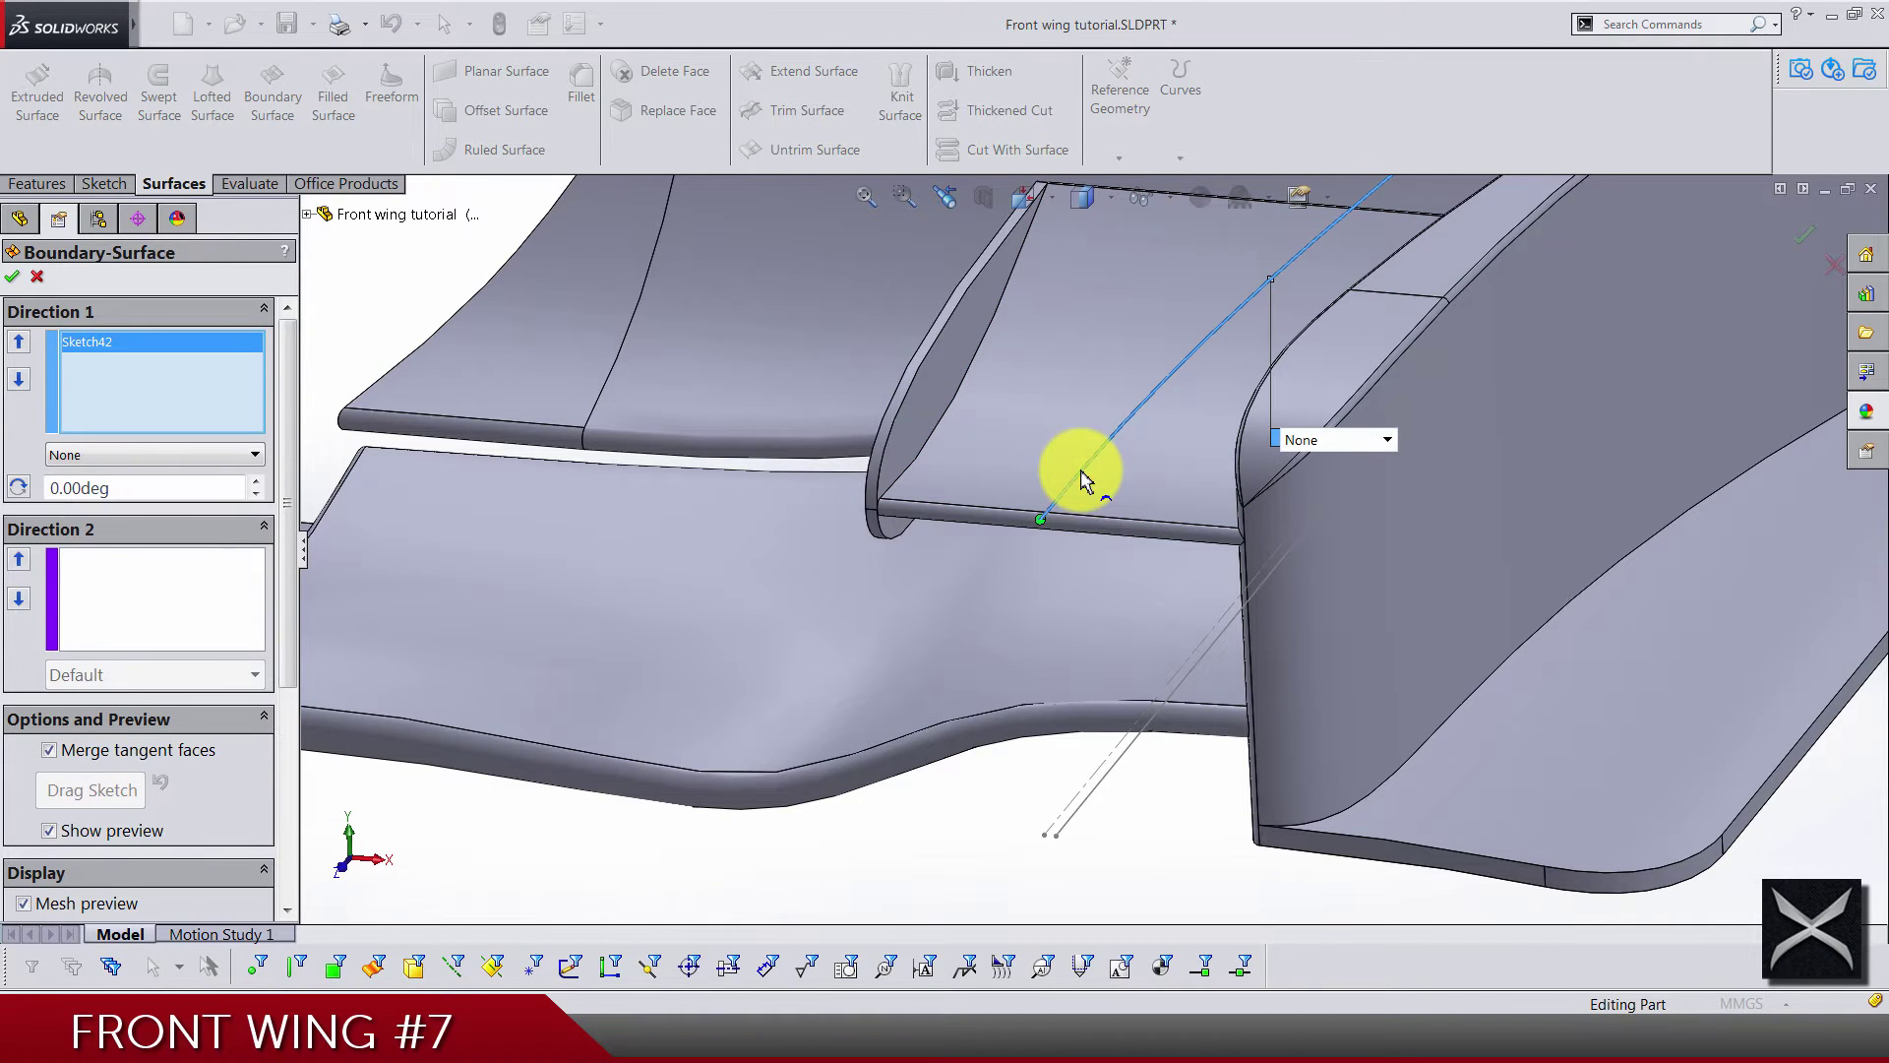
click(1109, 782)
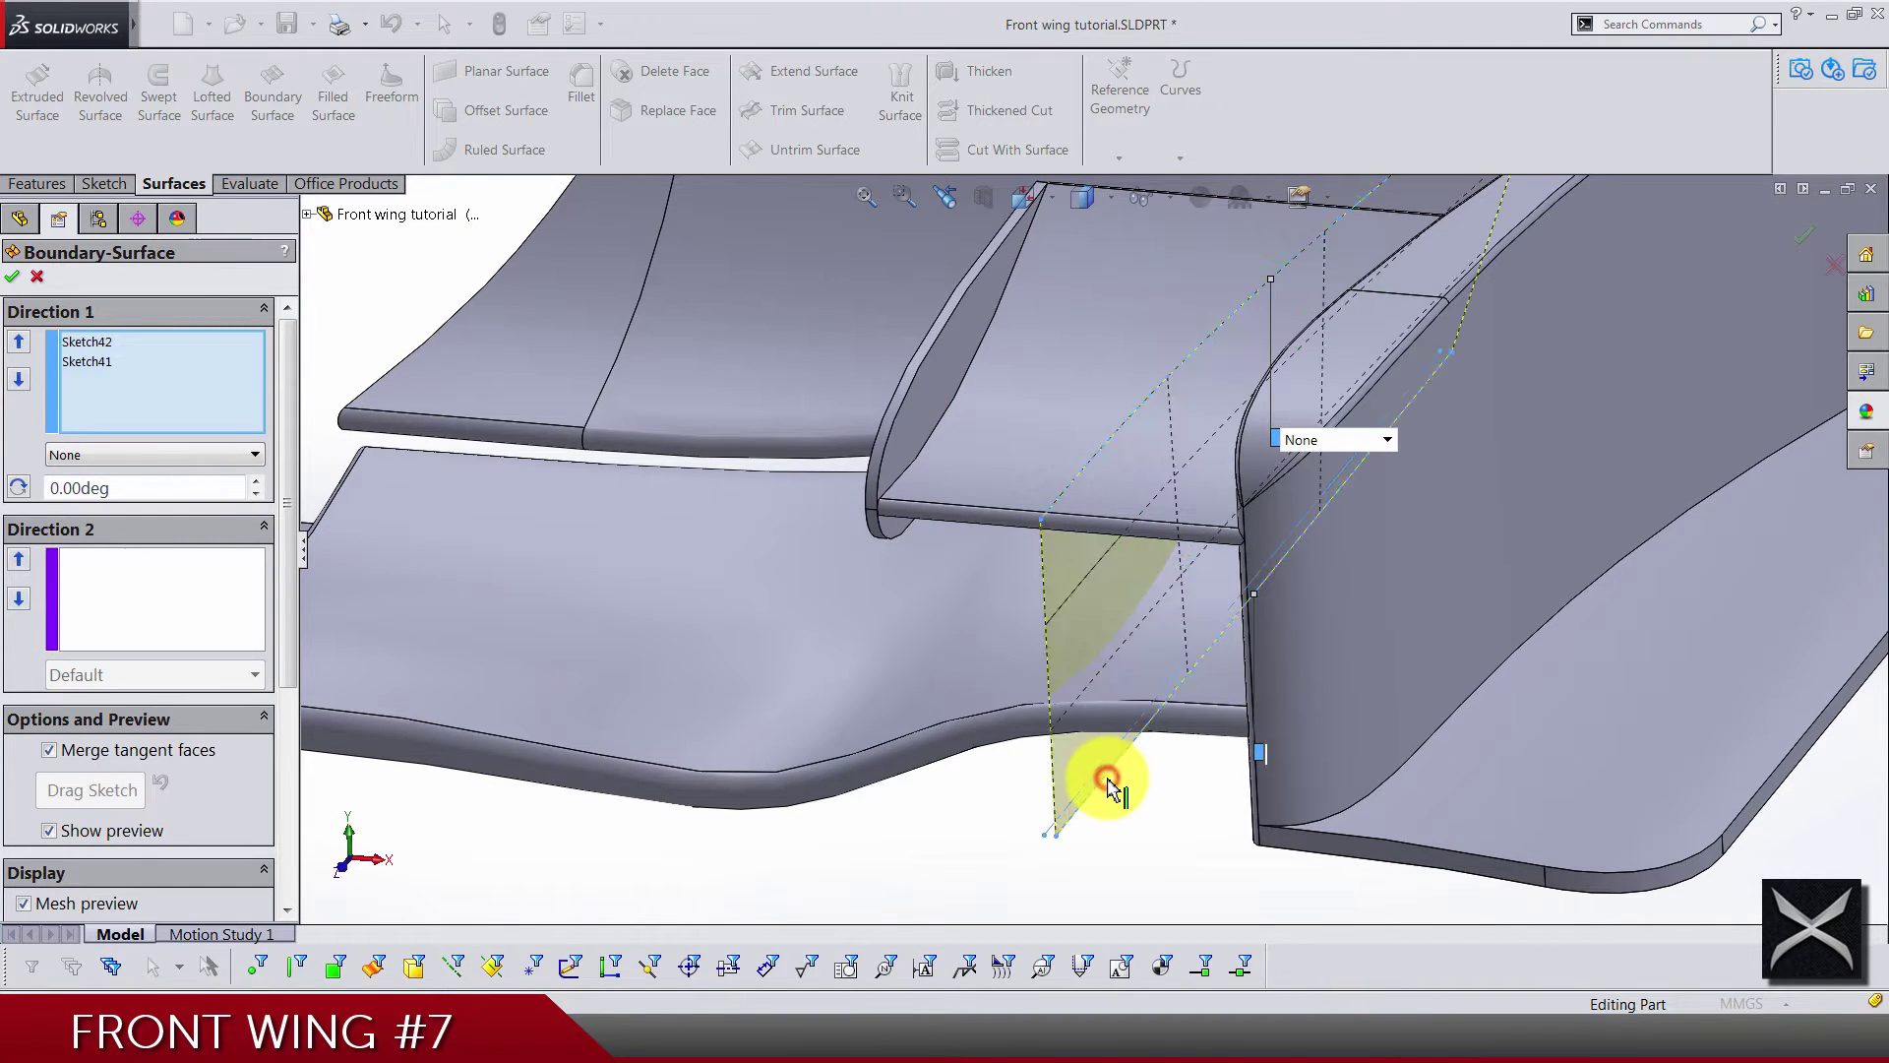
mouse_move(1105, 780)
middle_down()
mouse_move(1138, 767)
mouse_move(962, 666)
mouse_move(797, 760)
mouse_move(915, 843)
mouse_move(1066, 734)
mouse_move(1063, 620)
mouse_move(1088, 738)
mouse_move(1033, 729)
middle_up()
scroll(919, 718, down, 5)
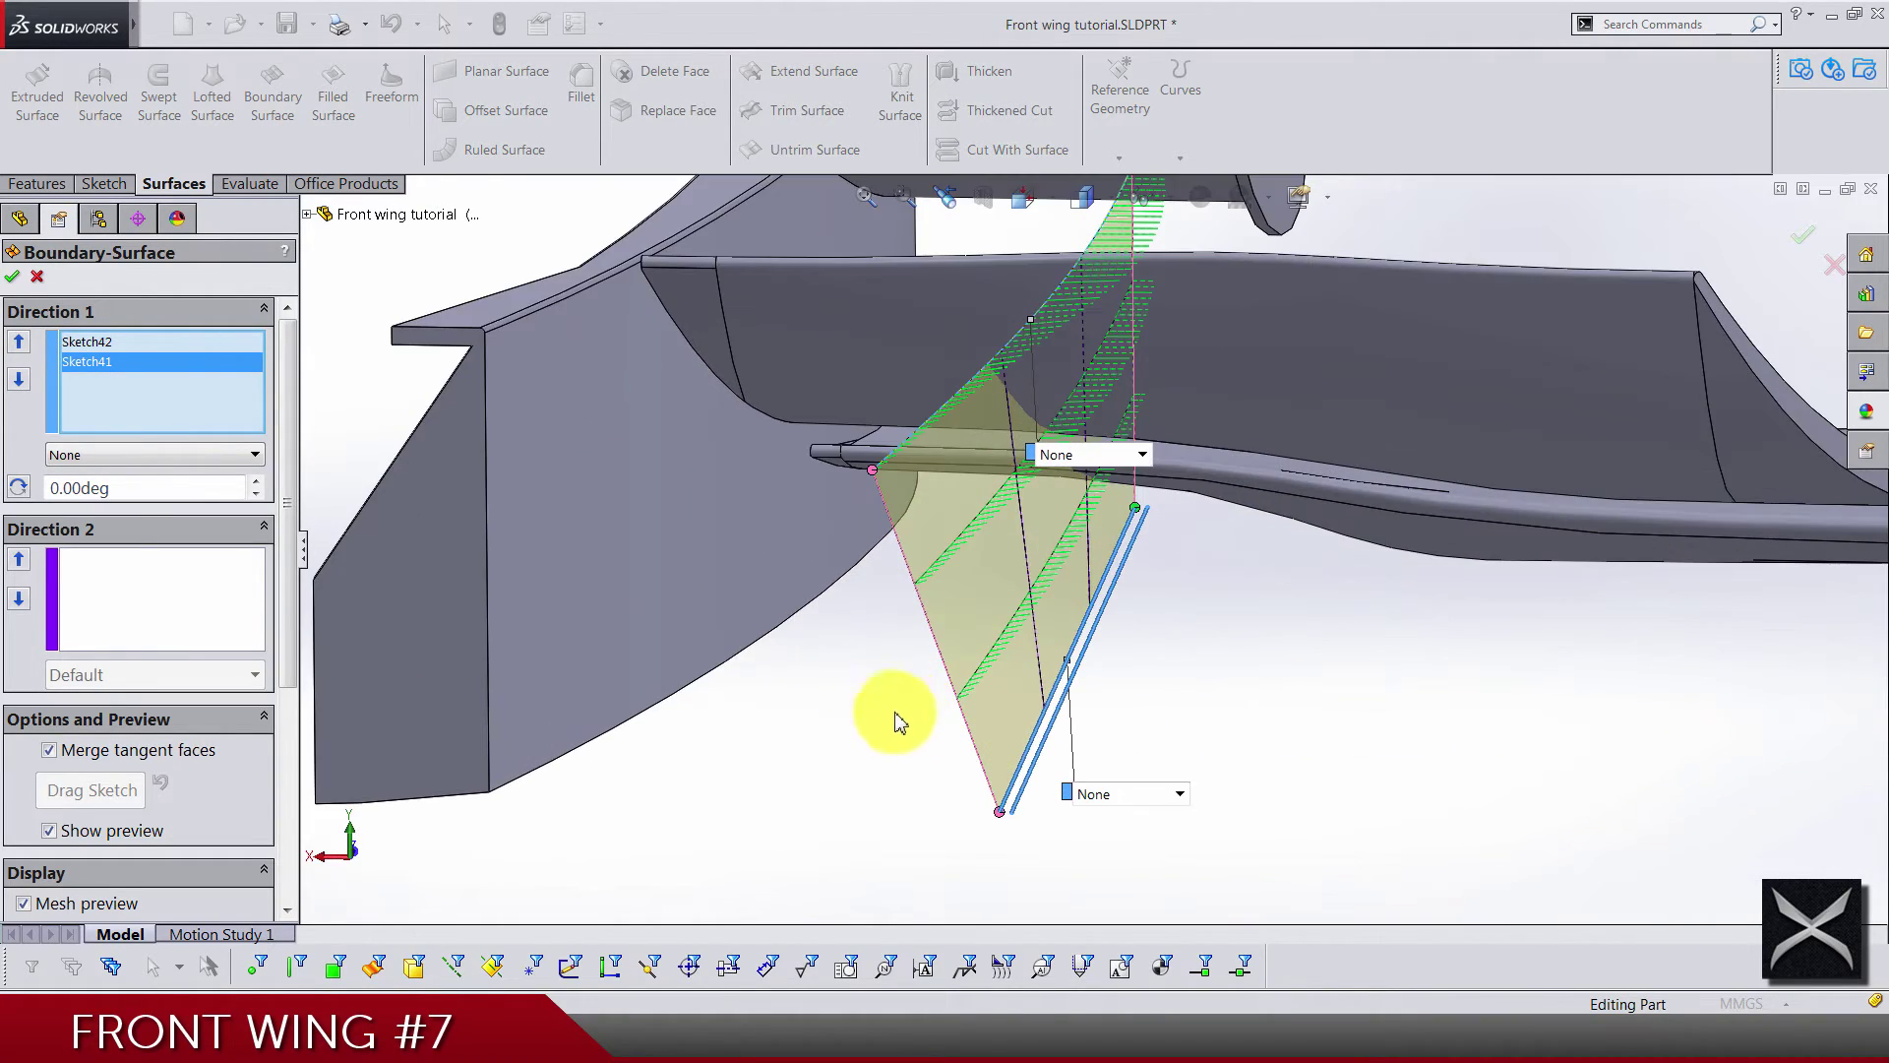
click(107, 342)
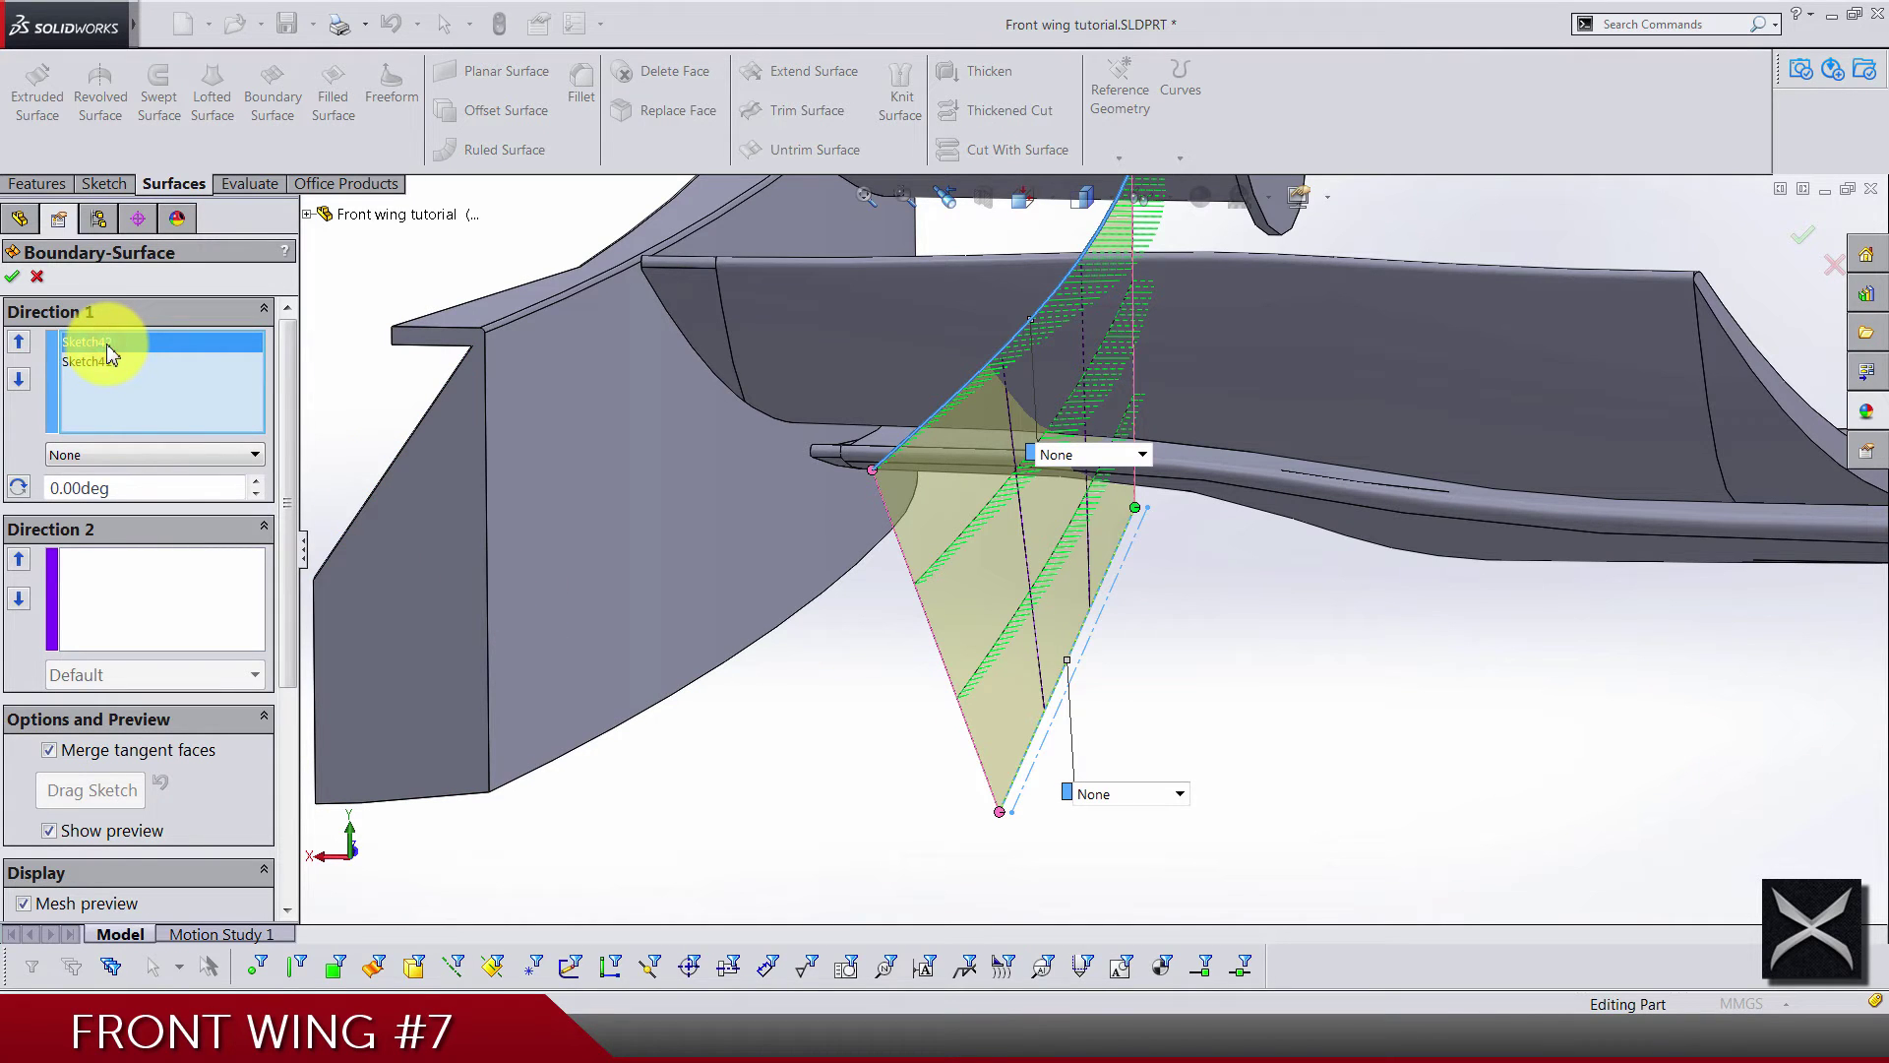
middle_drag(1033, 629, 1059, 364)
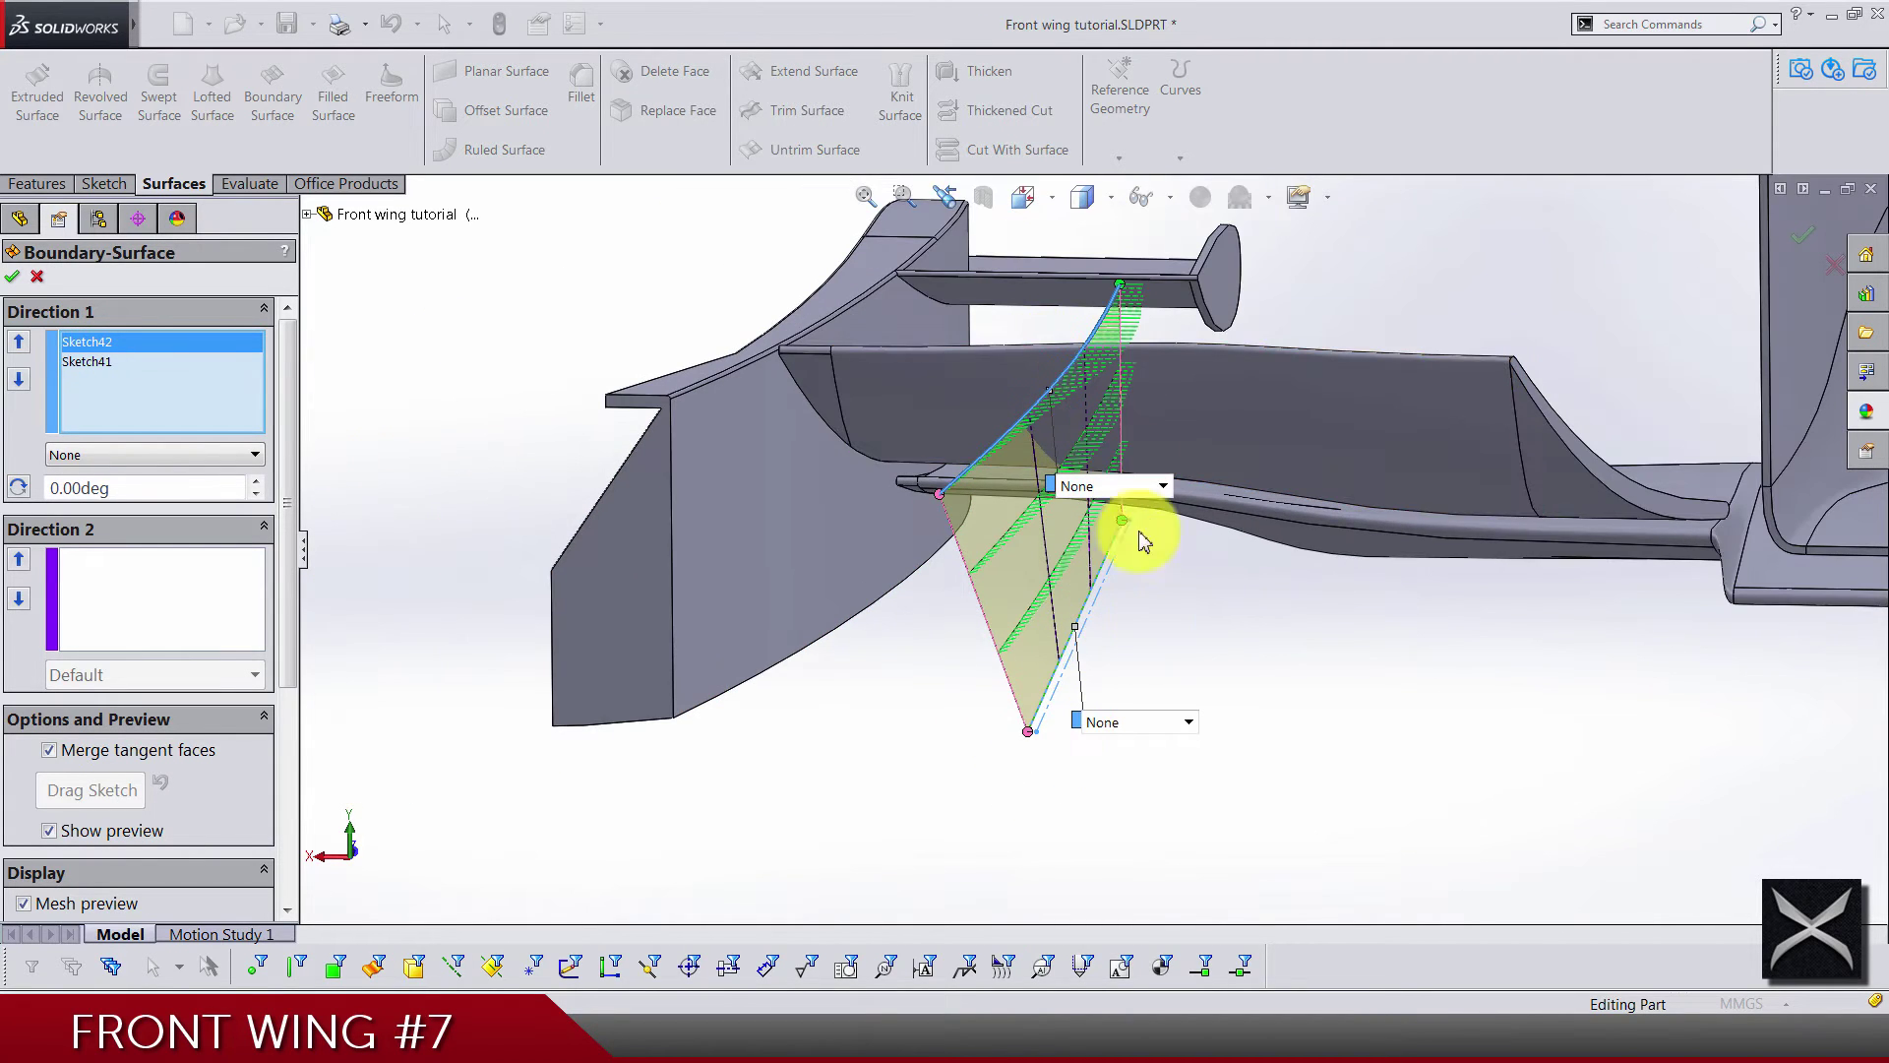
middle_drag(1147, 595, 1146, 645)
Set the end tangency of both Sketch42 and Sketch41 profiles to Normal To Profile
click(91, 463)
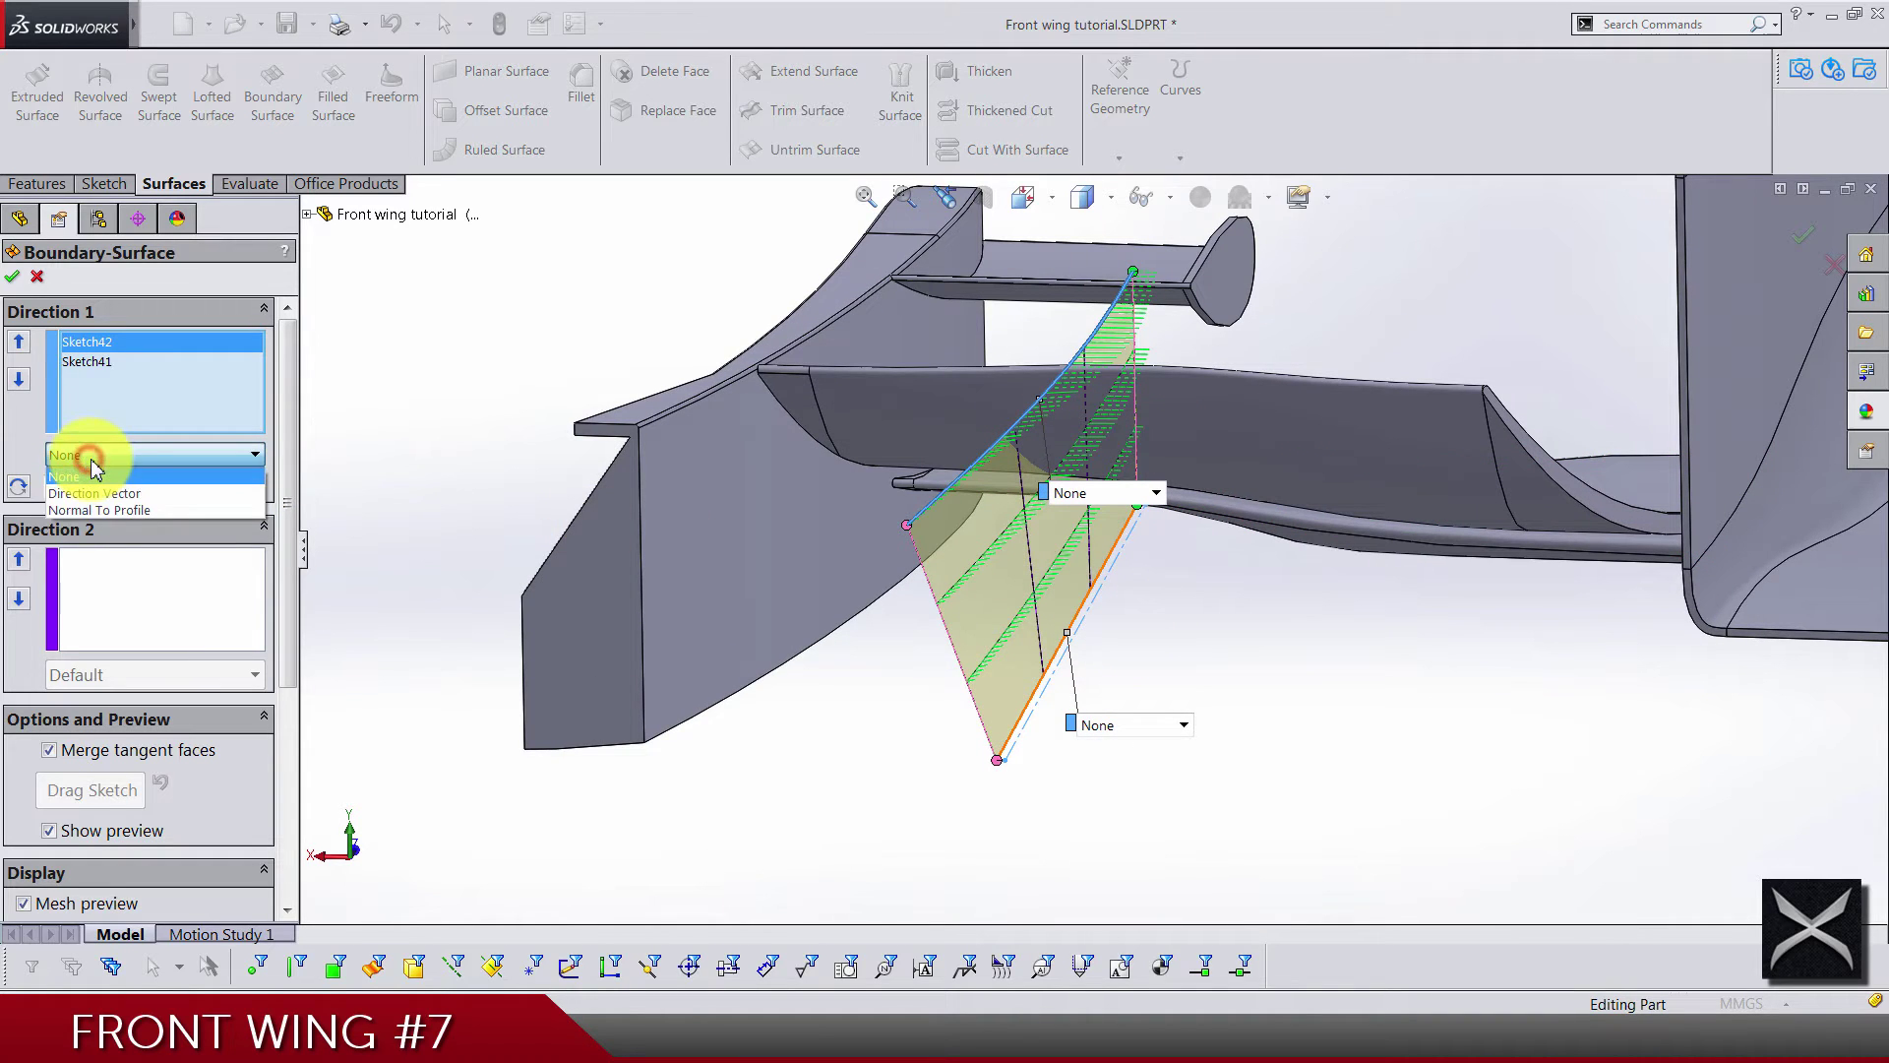
click(116, 510)
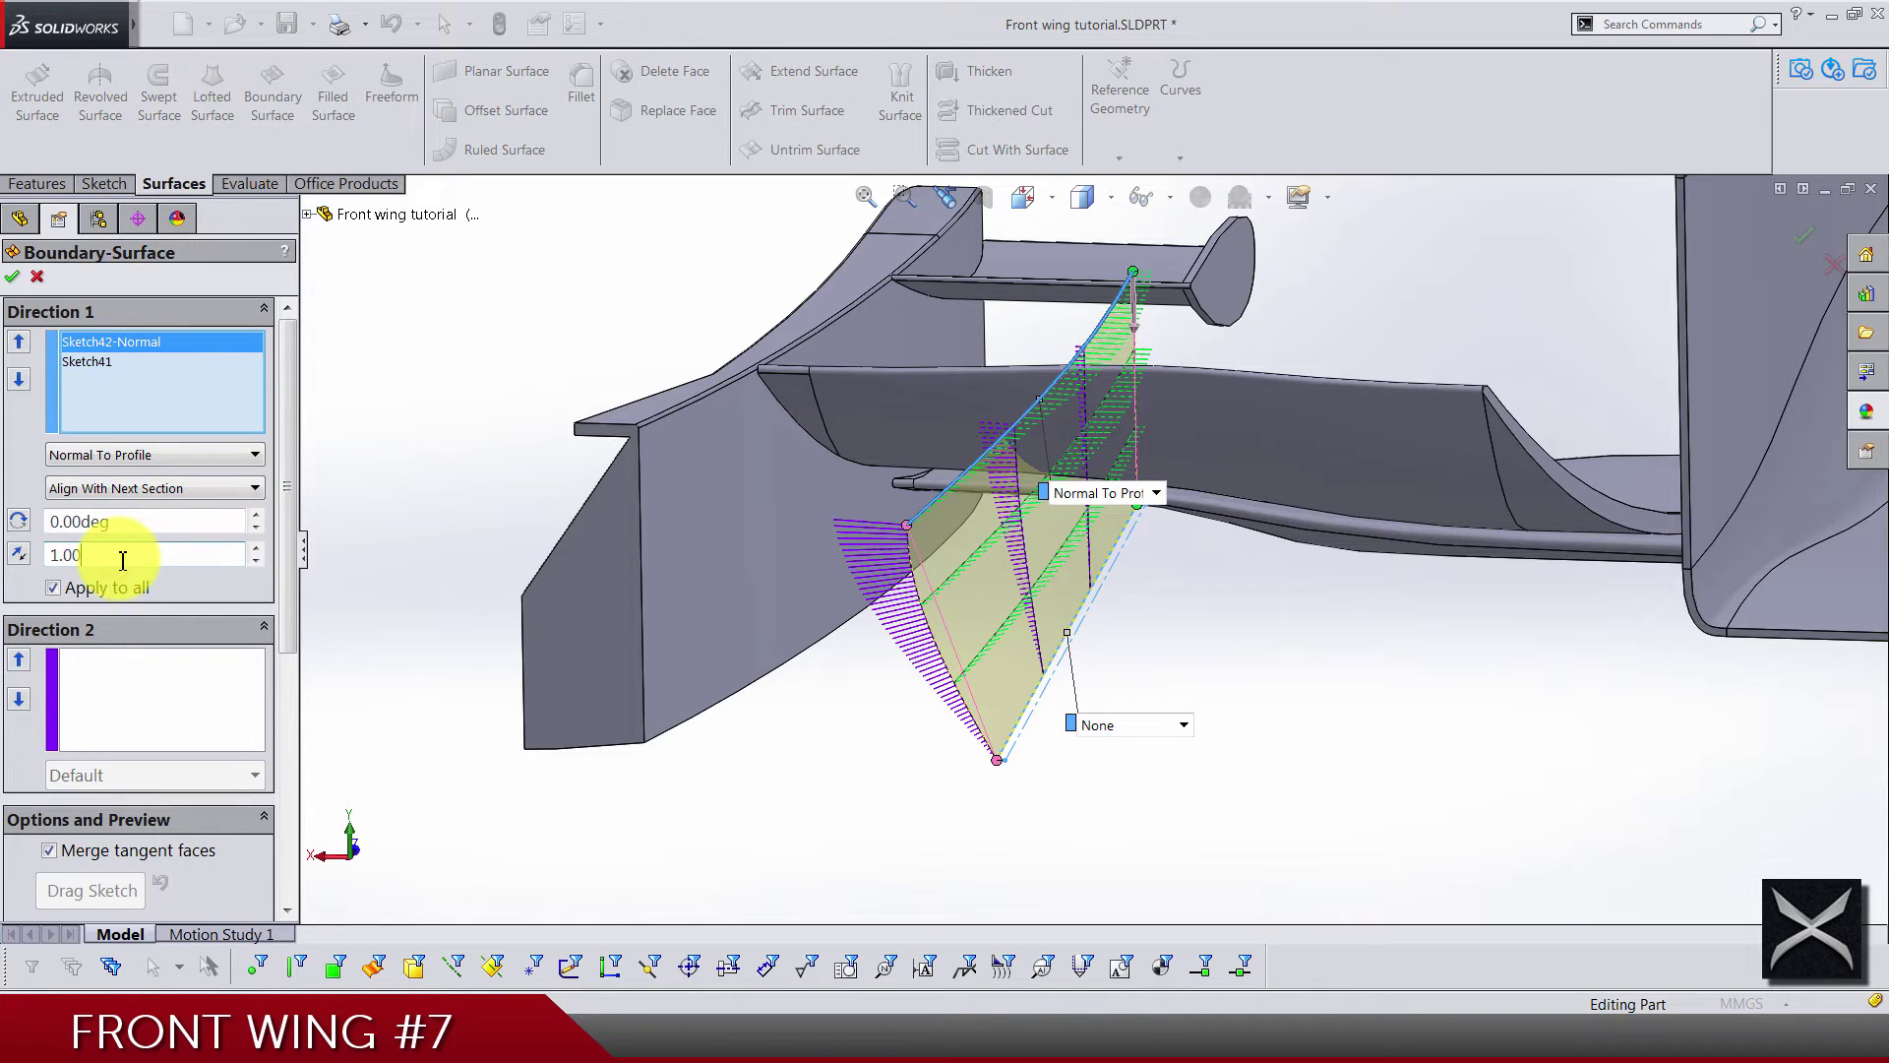
click(91, 362)
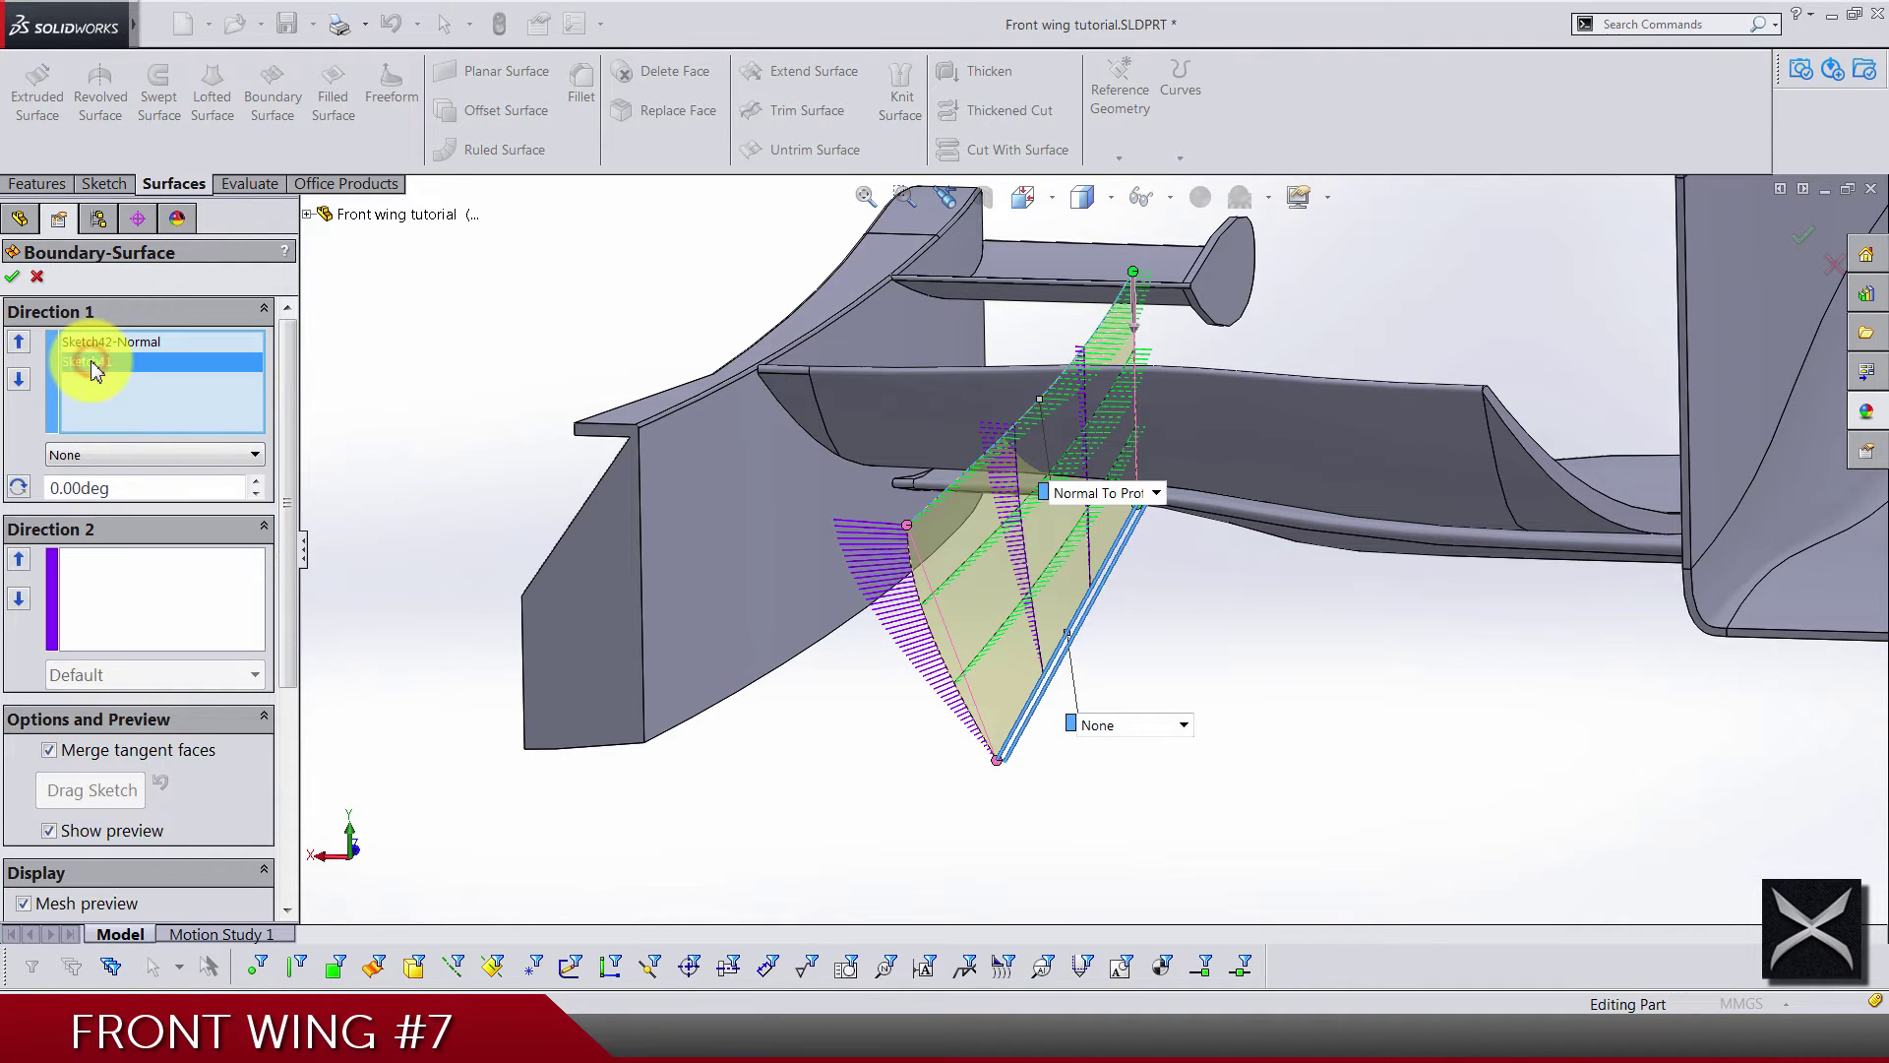
click(107, 459)
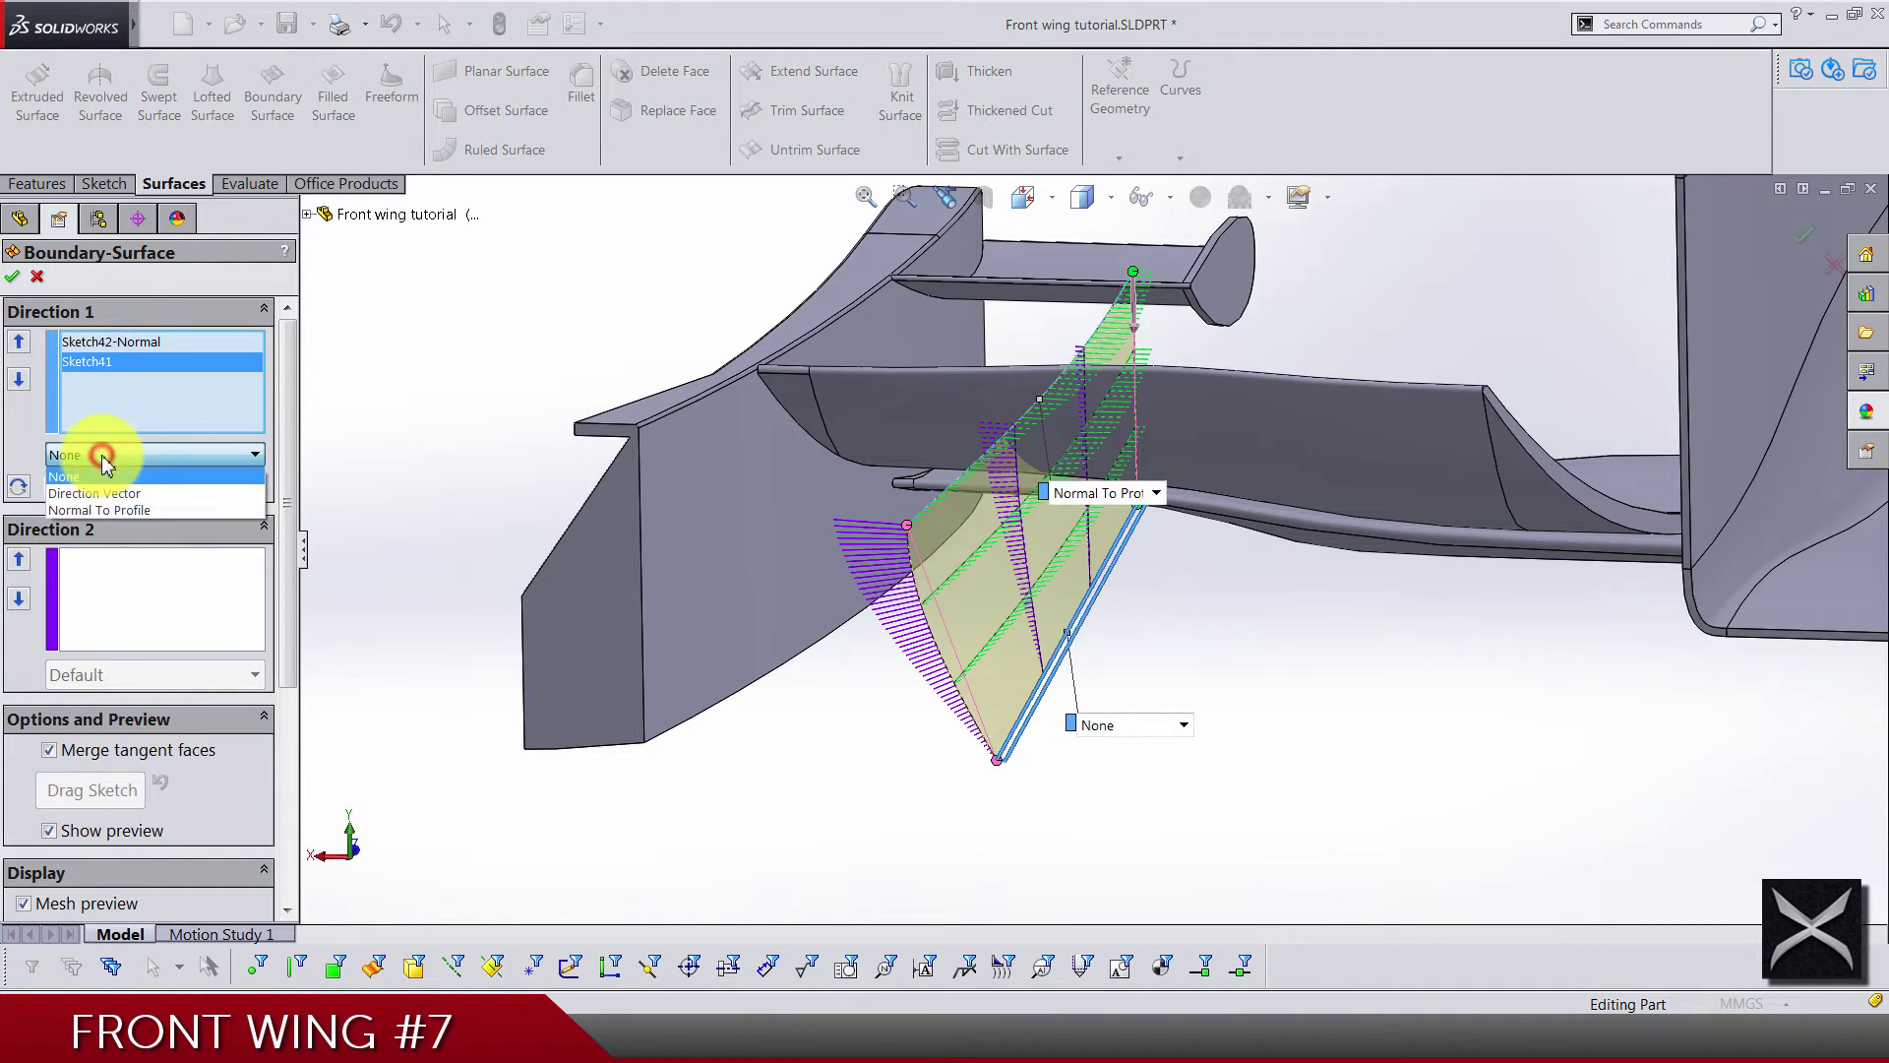
click(108, 513)
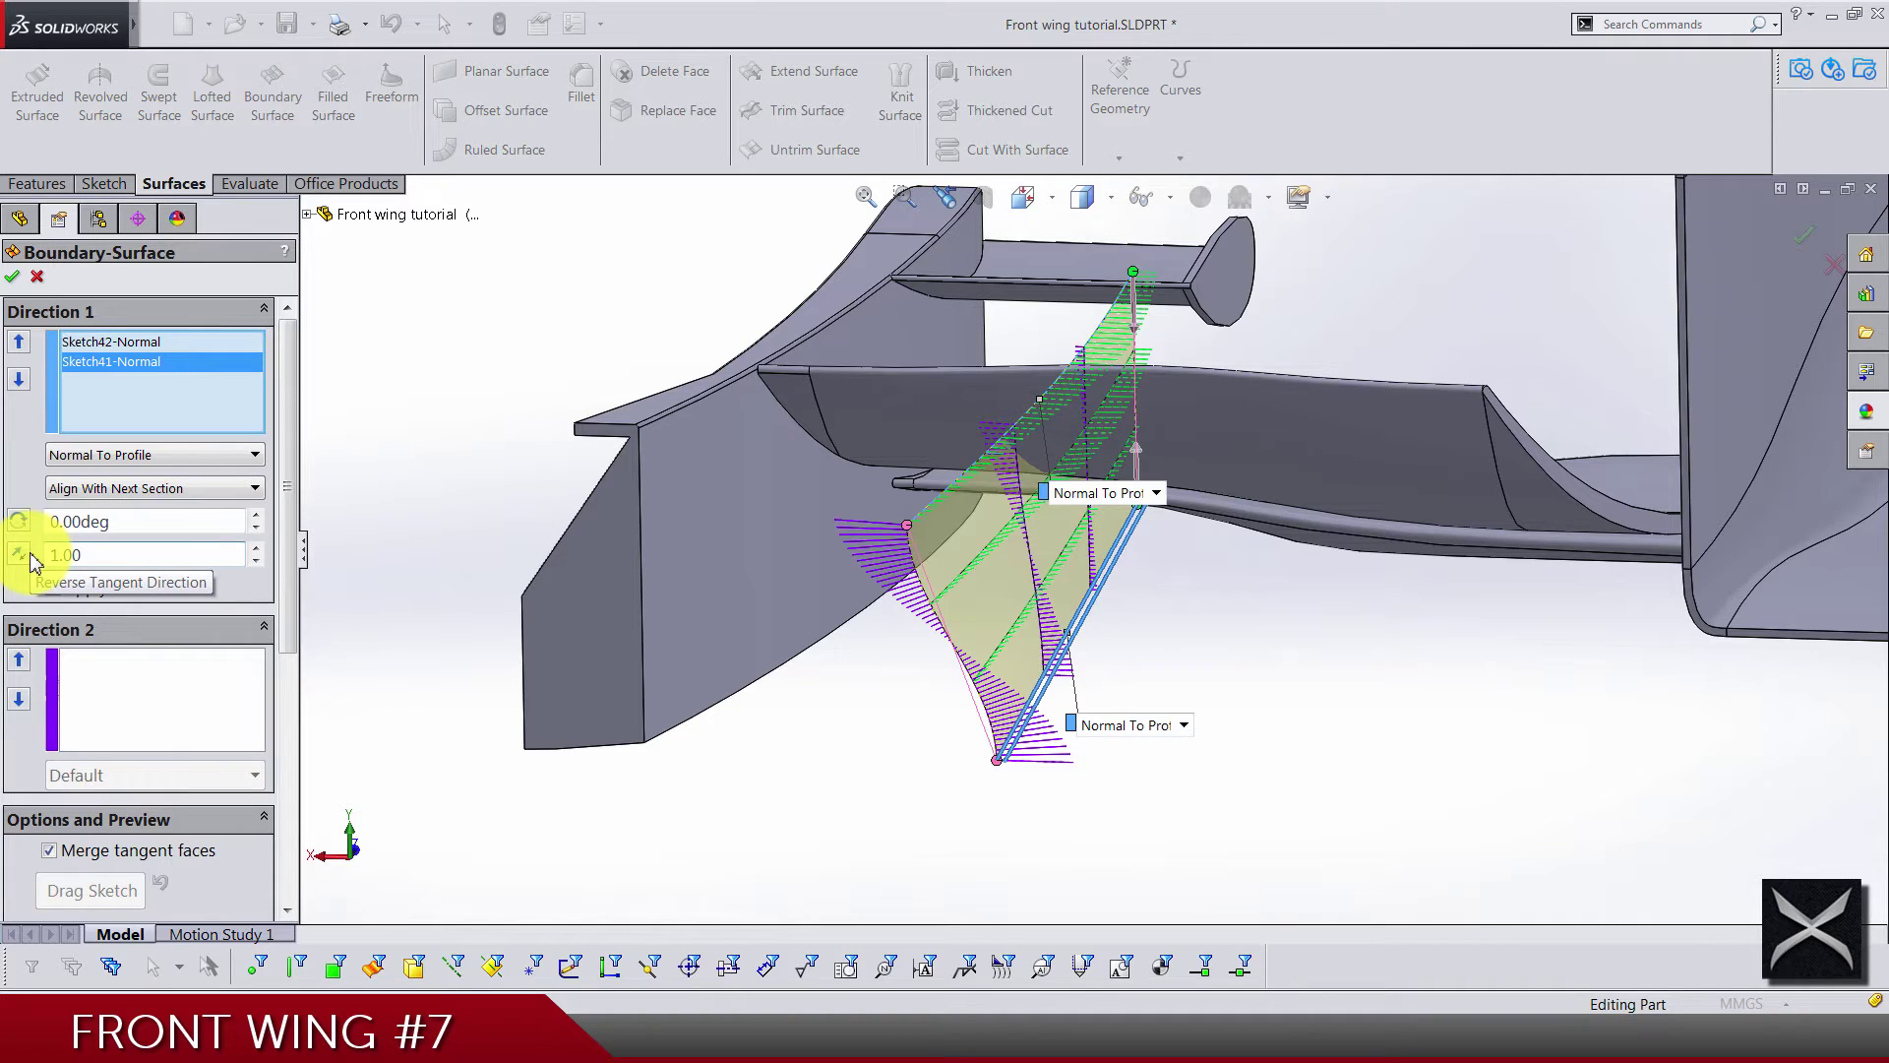
Raise the boundary surface's tangent length from 1.00 to 1.50
middle_drag(801, 744, 920, 757)
scroll(1024, 569, down, 5)
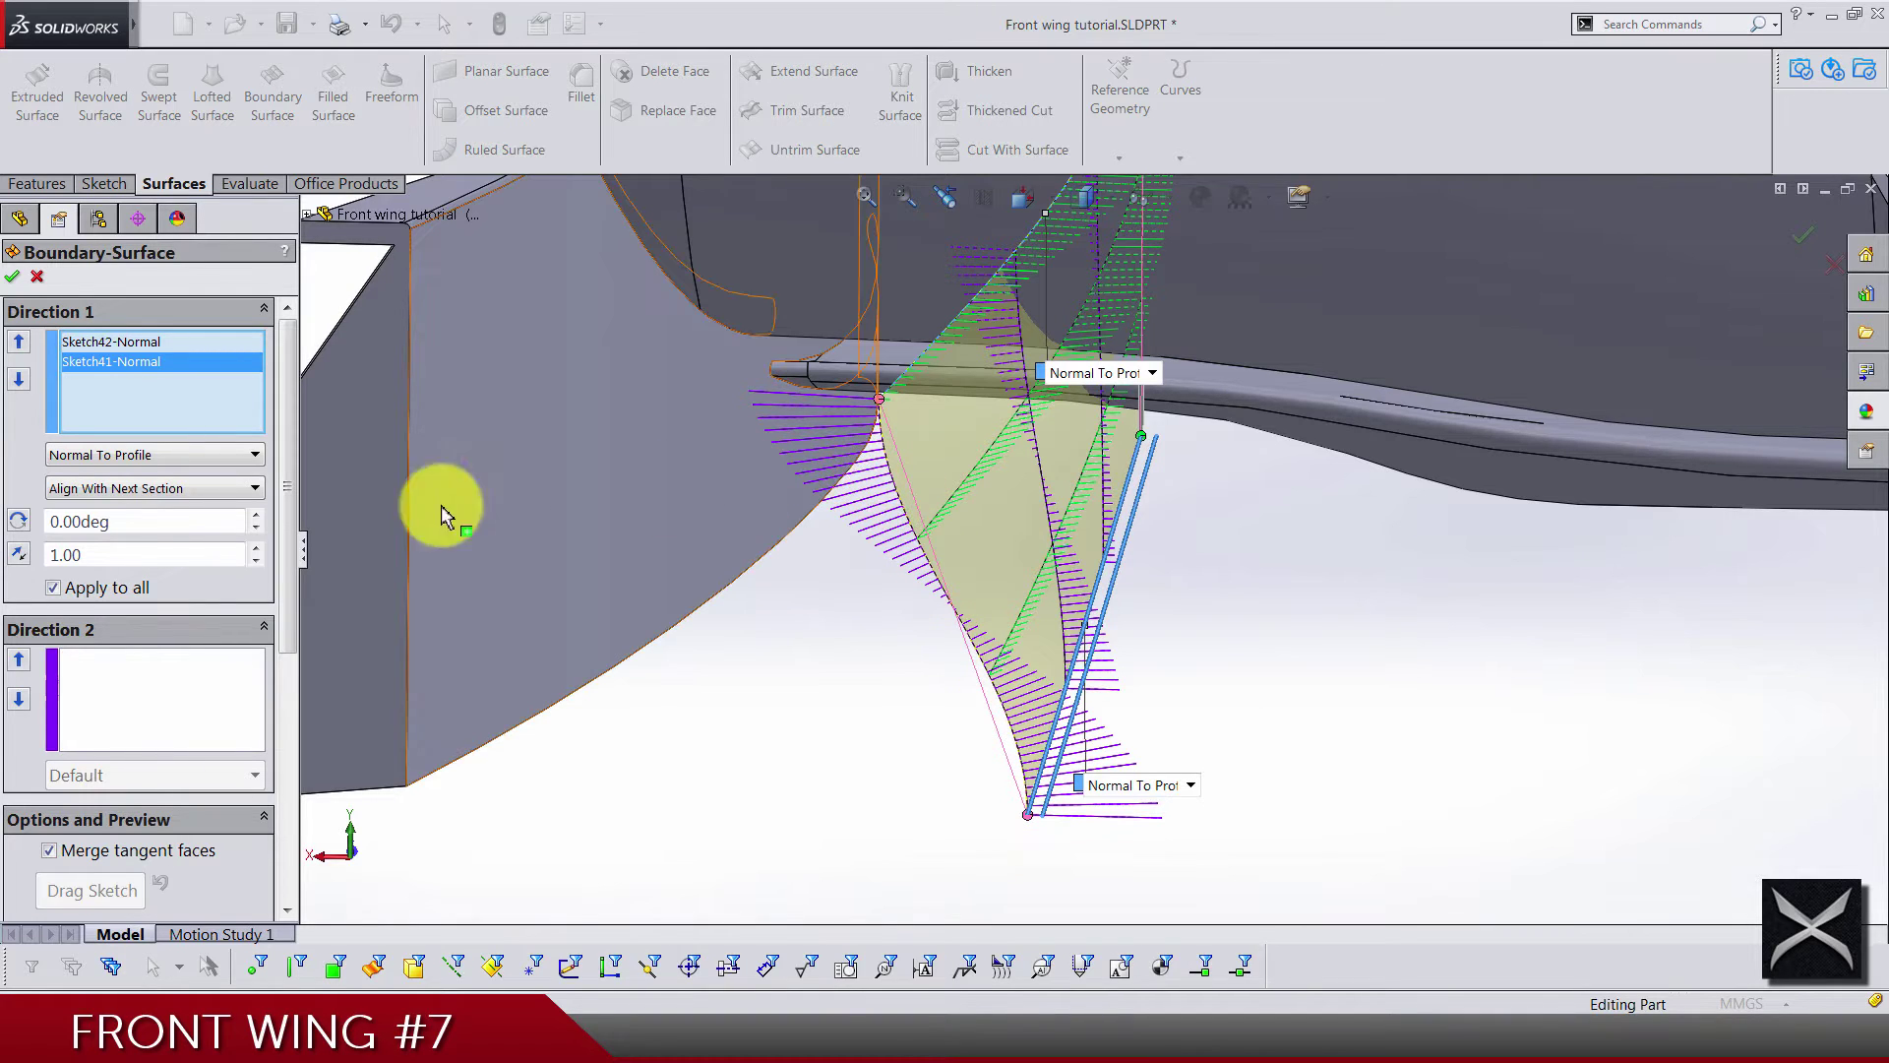
click(254, 549)
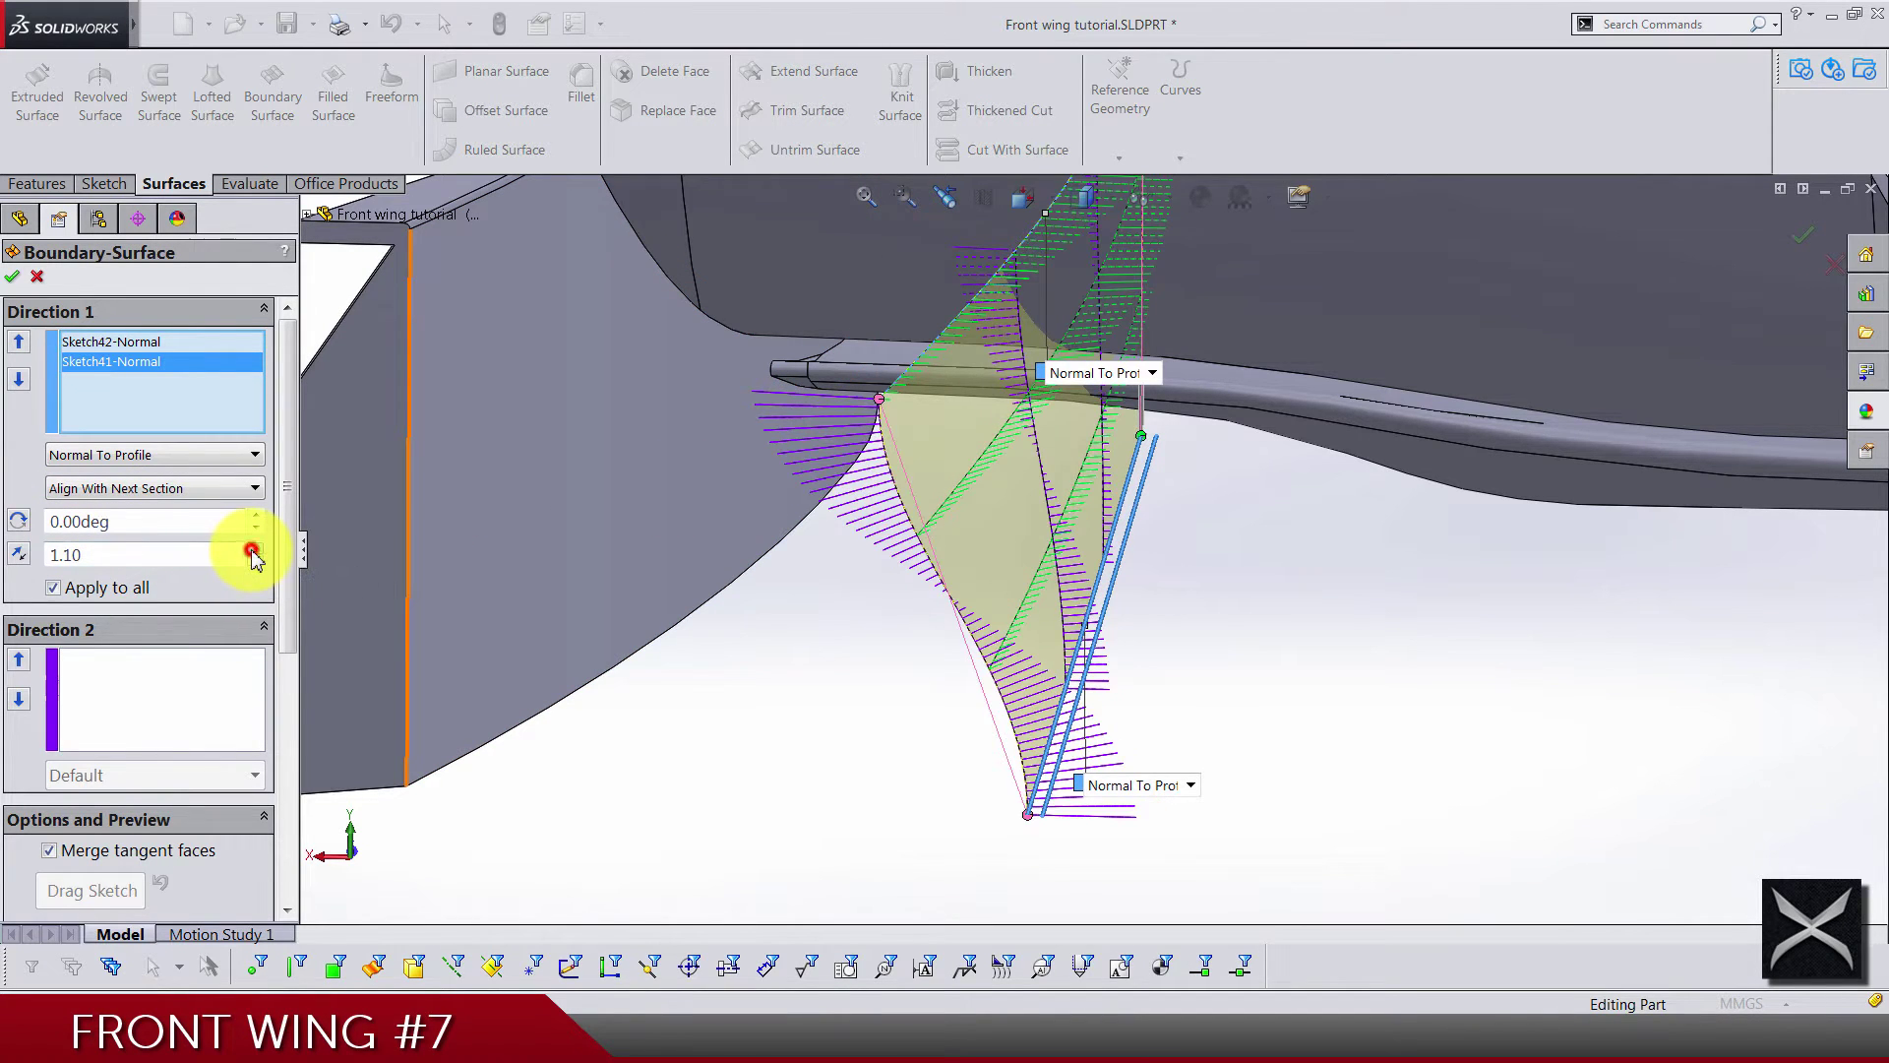
click(254, 549)
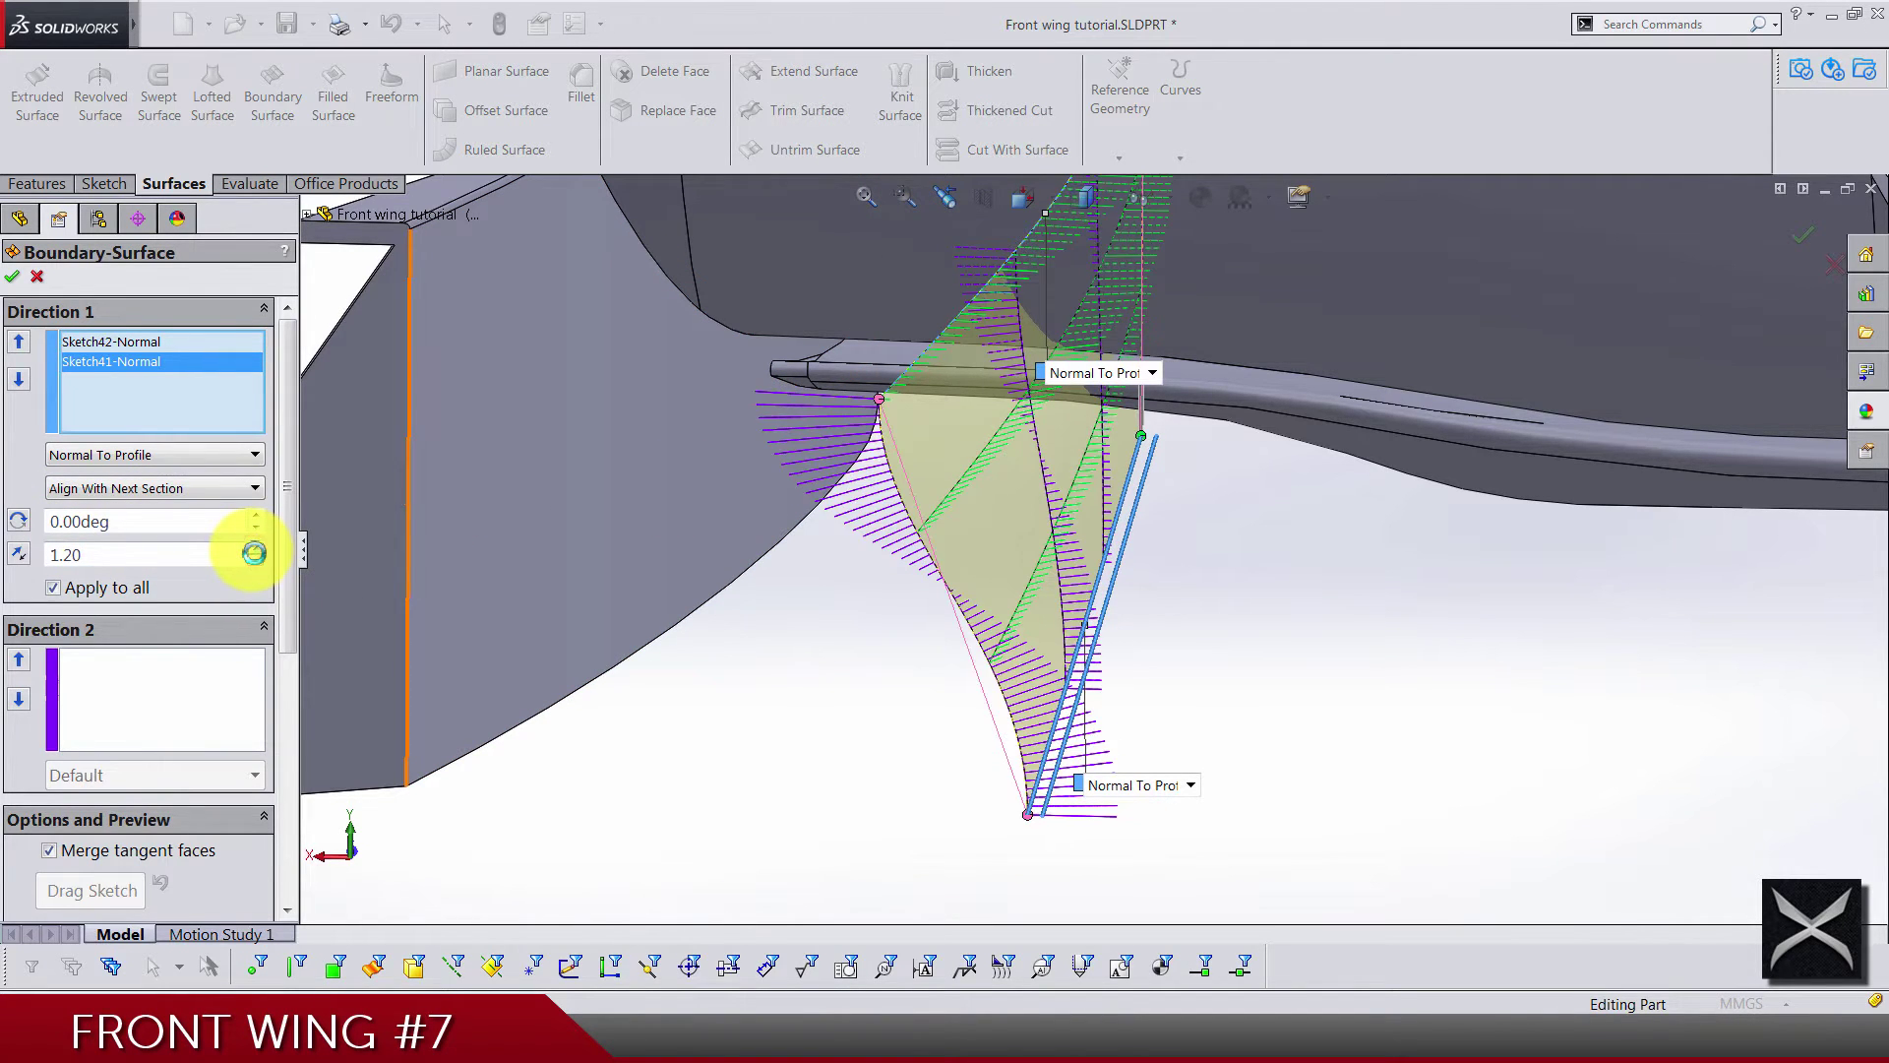
click(253, 549)
click(253, 549)
click(254, 549)
Inspect the preview and accept it as Boundary-Surface7
middle_drag(1020, 693, 978, 725)
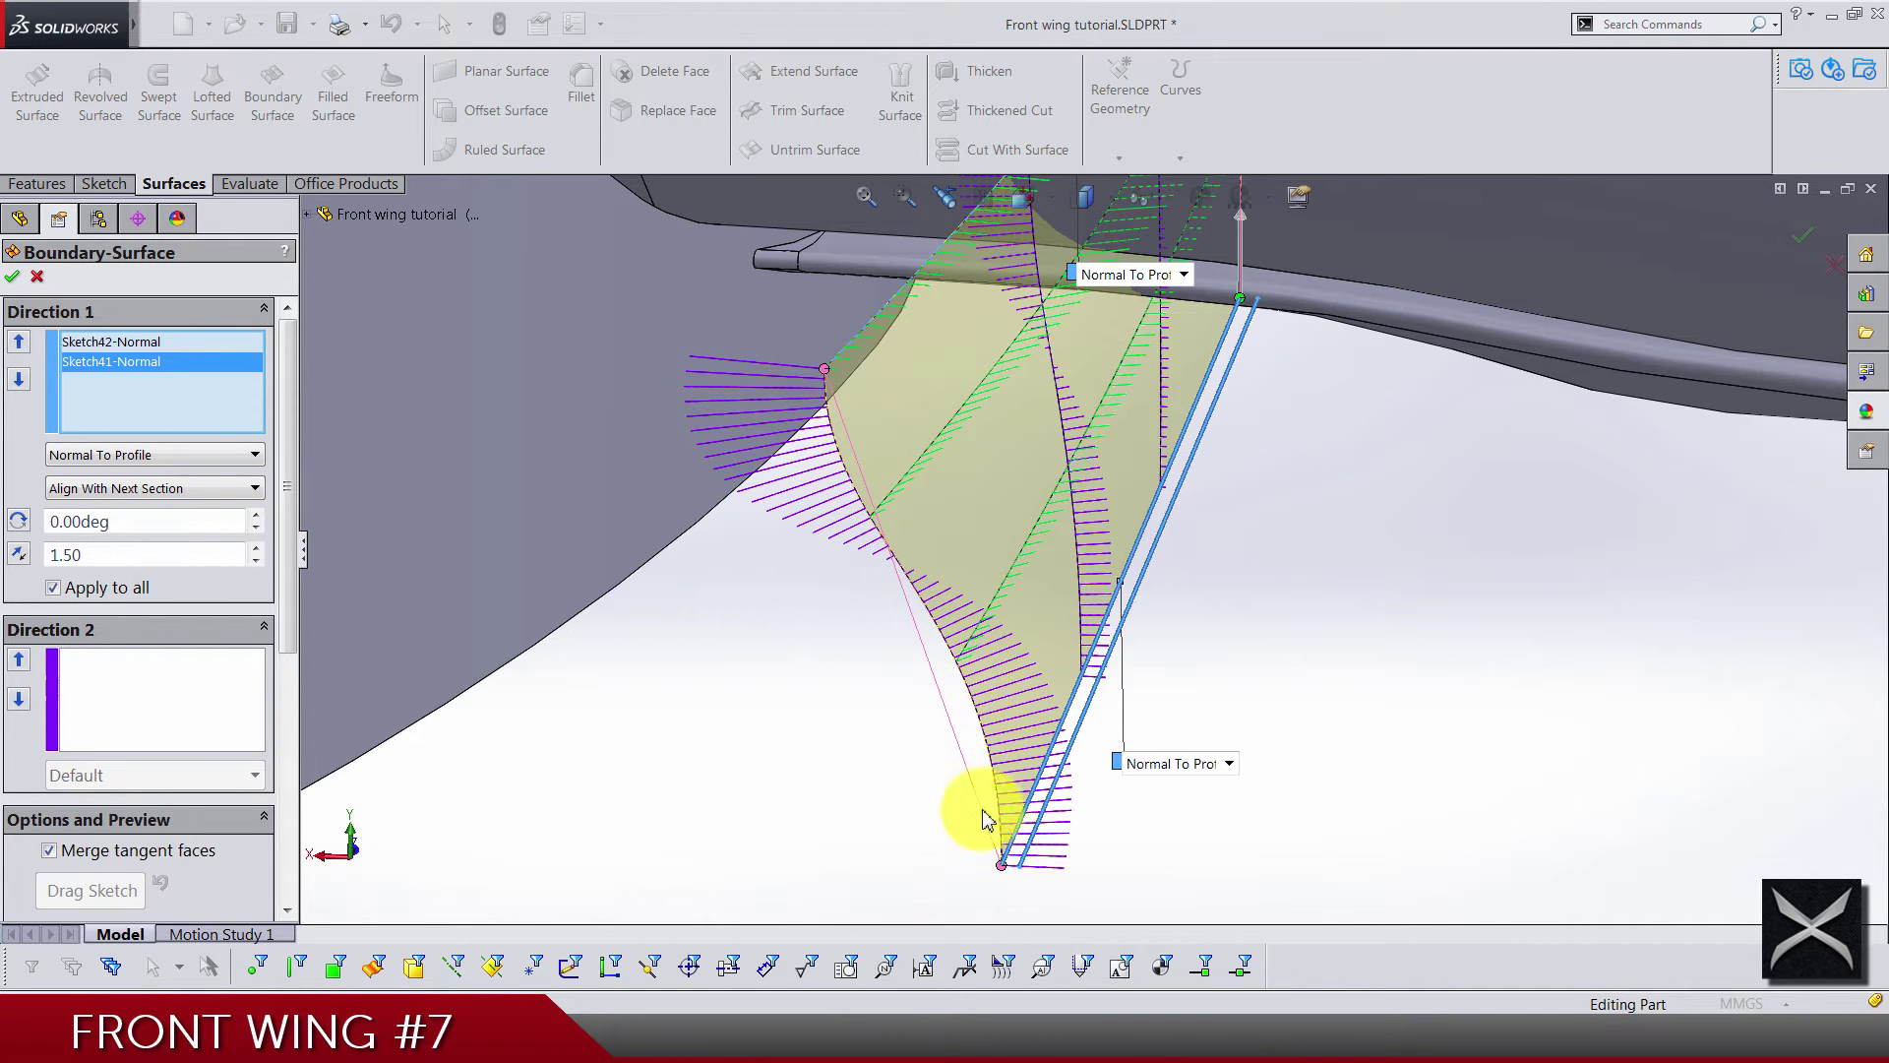
middle_drag(970, 695, 995, 631)
scroll(1078, 748, up, 3)
middle_drag(1072, 771, 1390, 382)
scroll(1390, 382, down, 3)
click(12, 277)
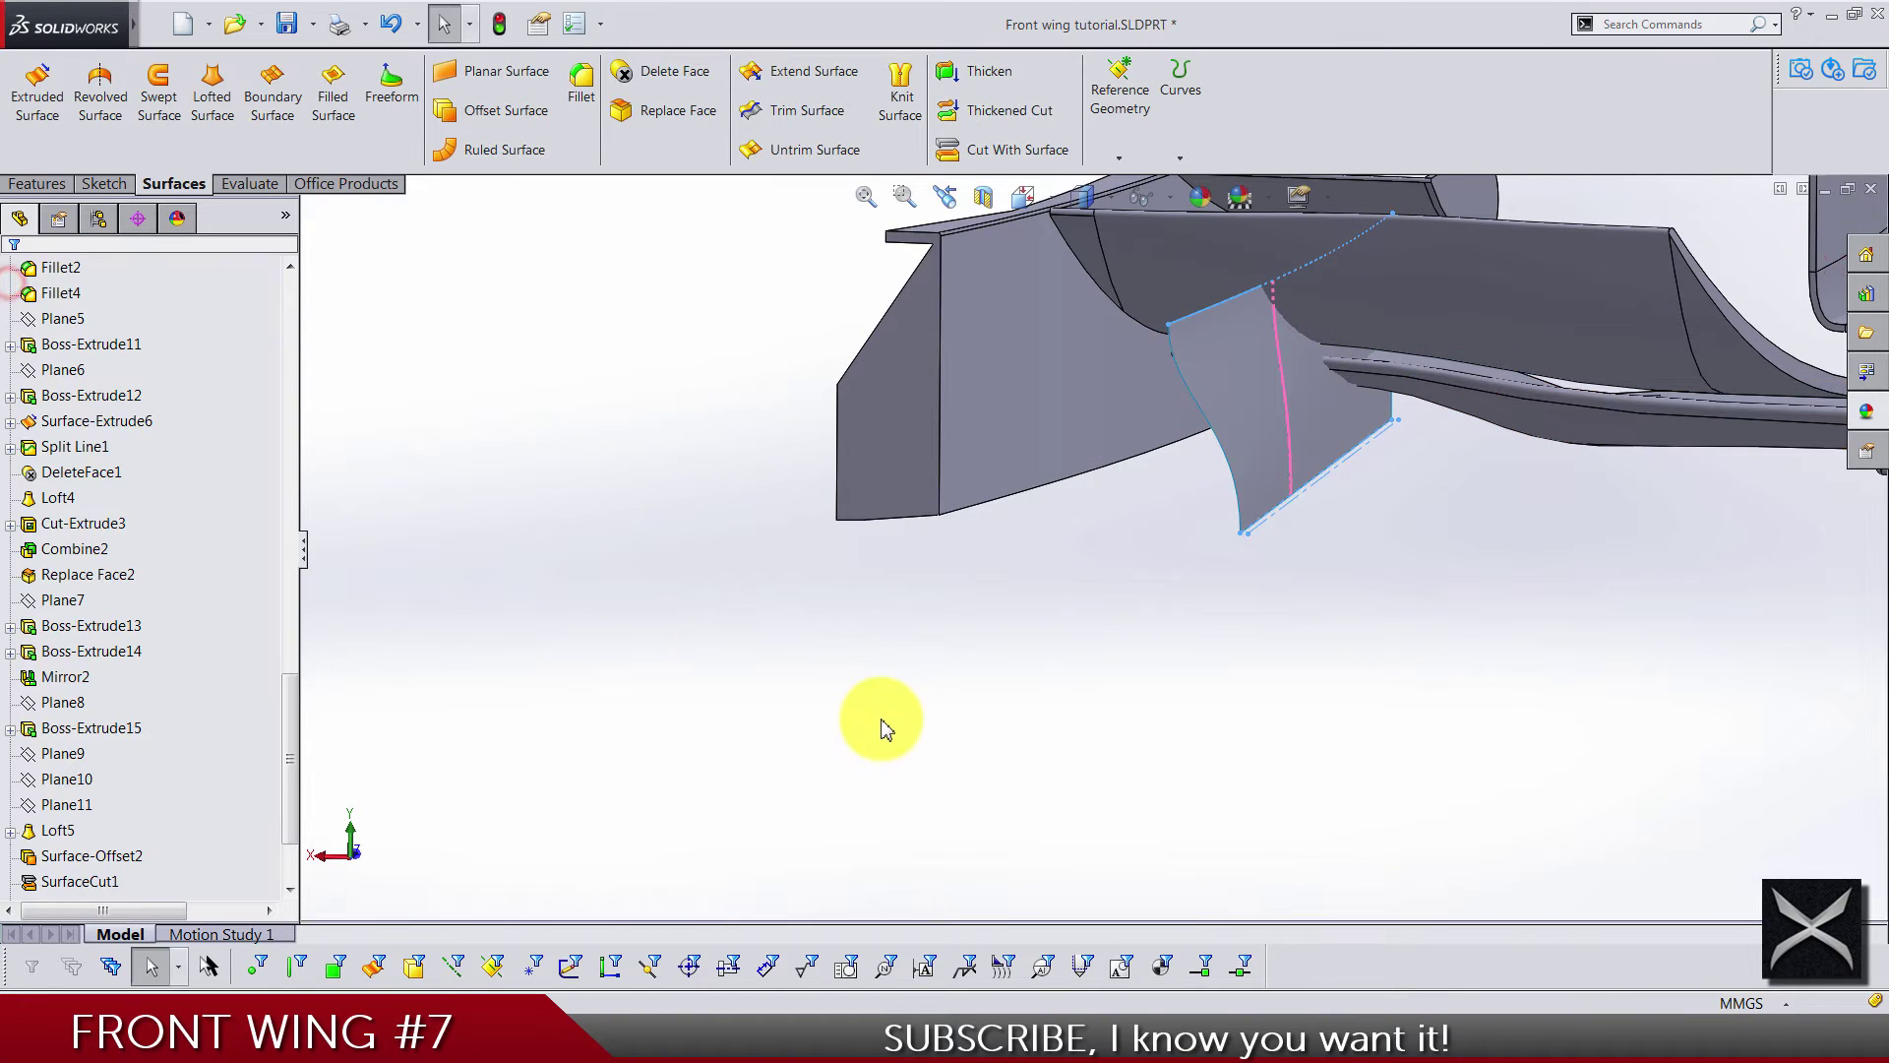
middle_drag(983, 708, 1479, 738)
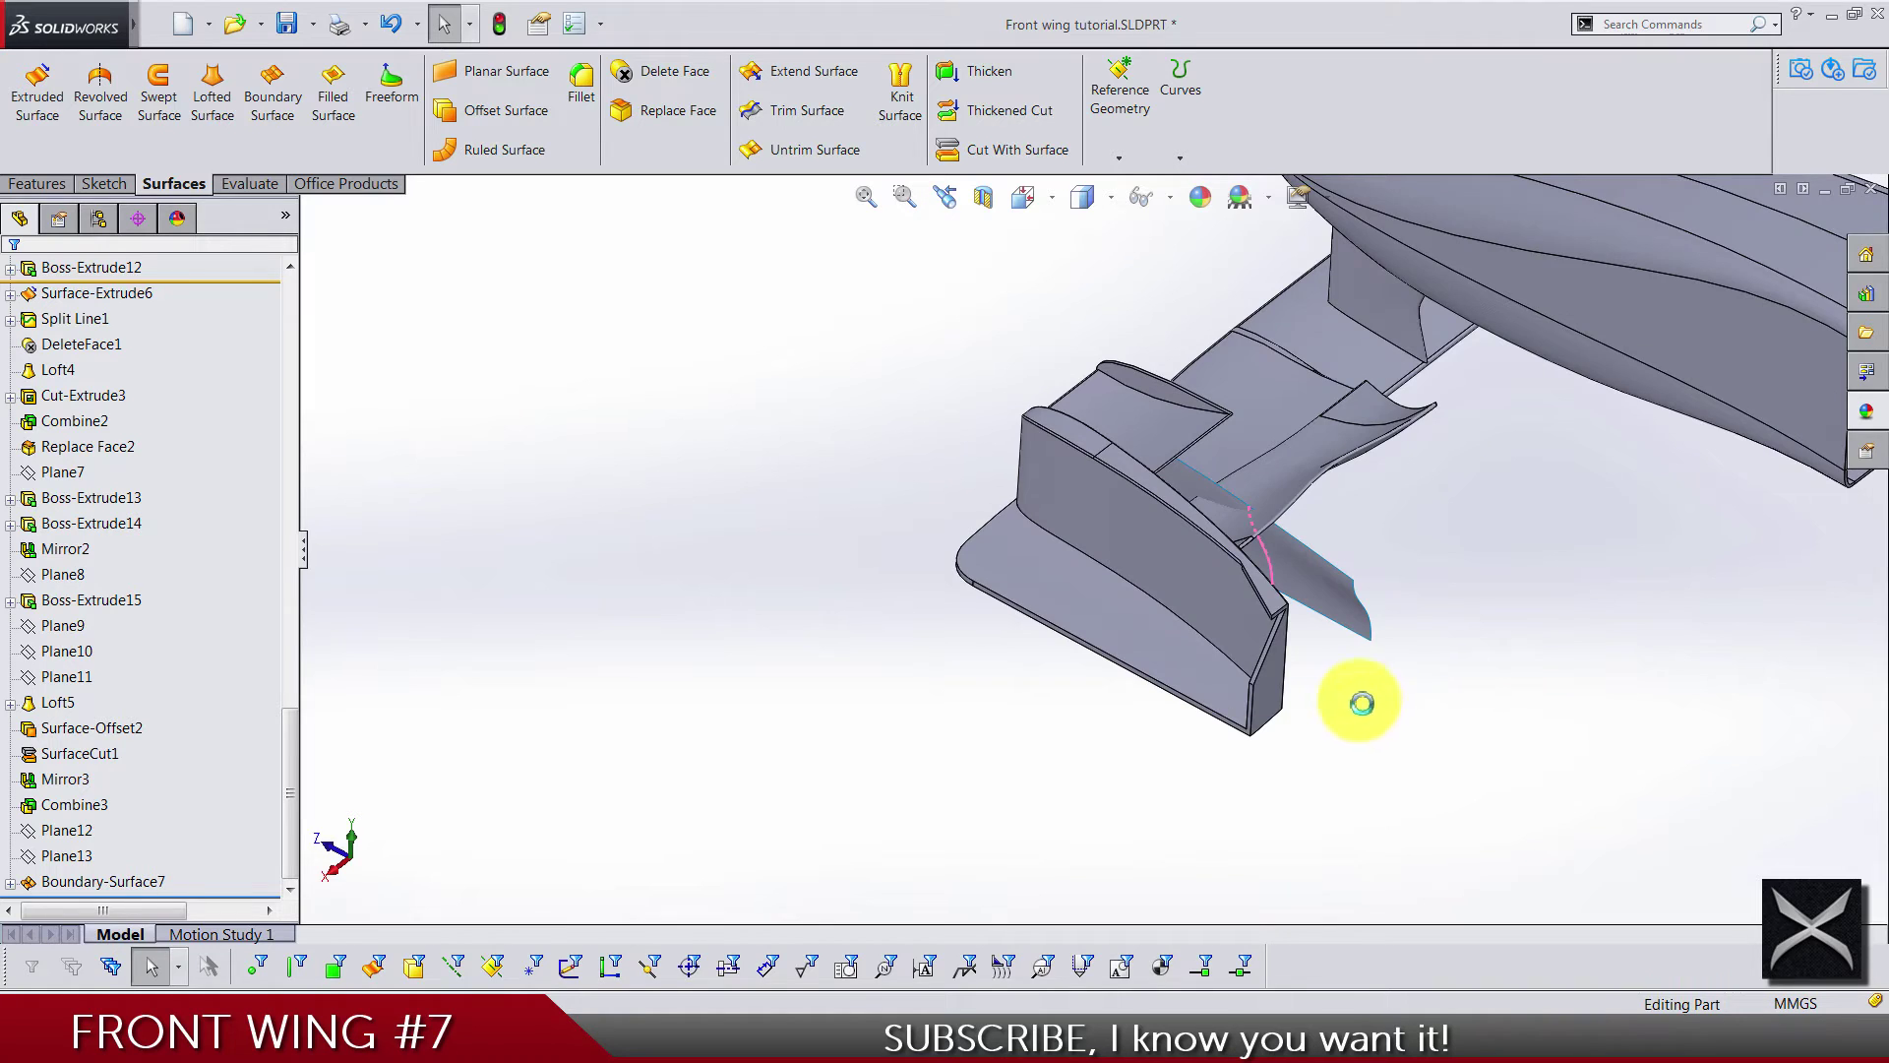
middle_drag(1358, 706, 1602, 696)
scroll(1451, 625, down, 5)
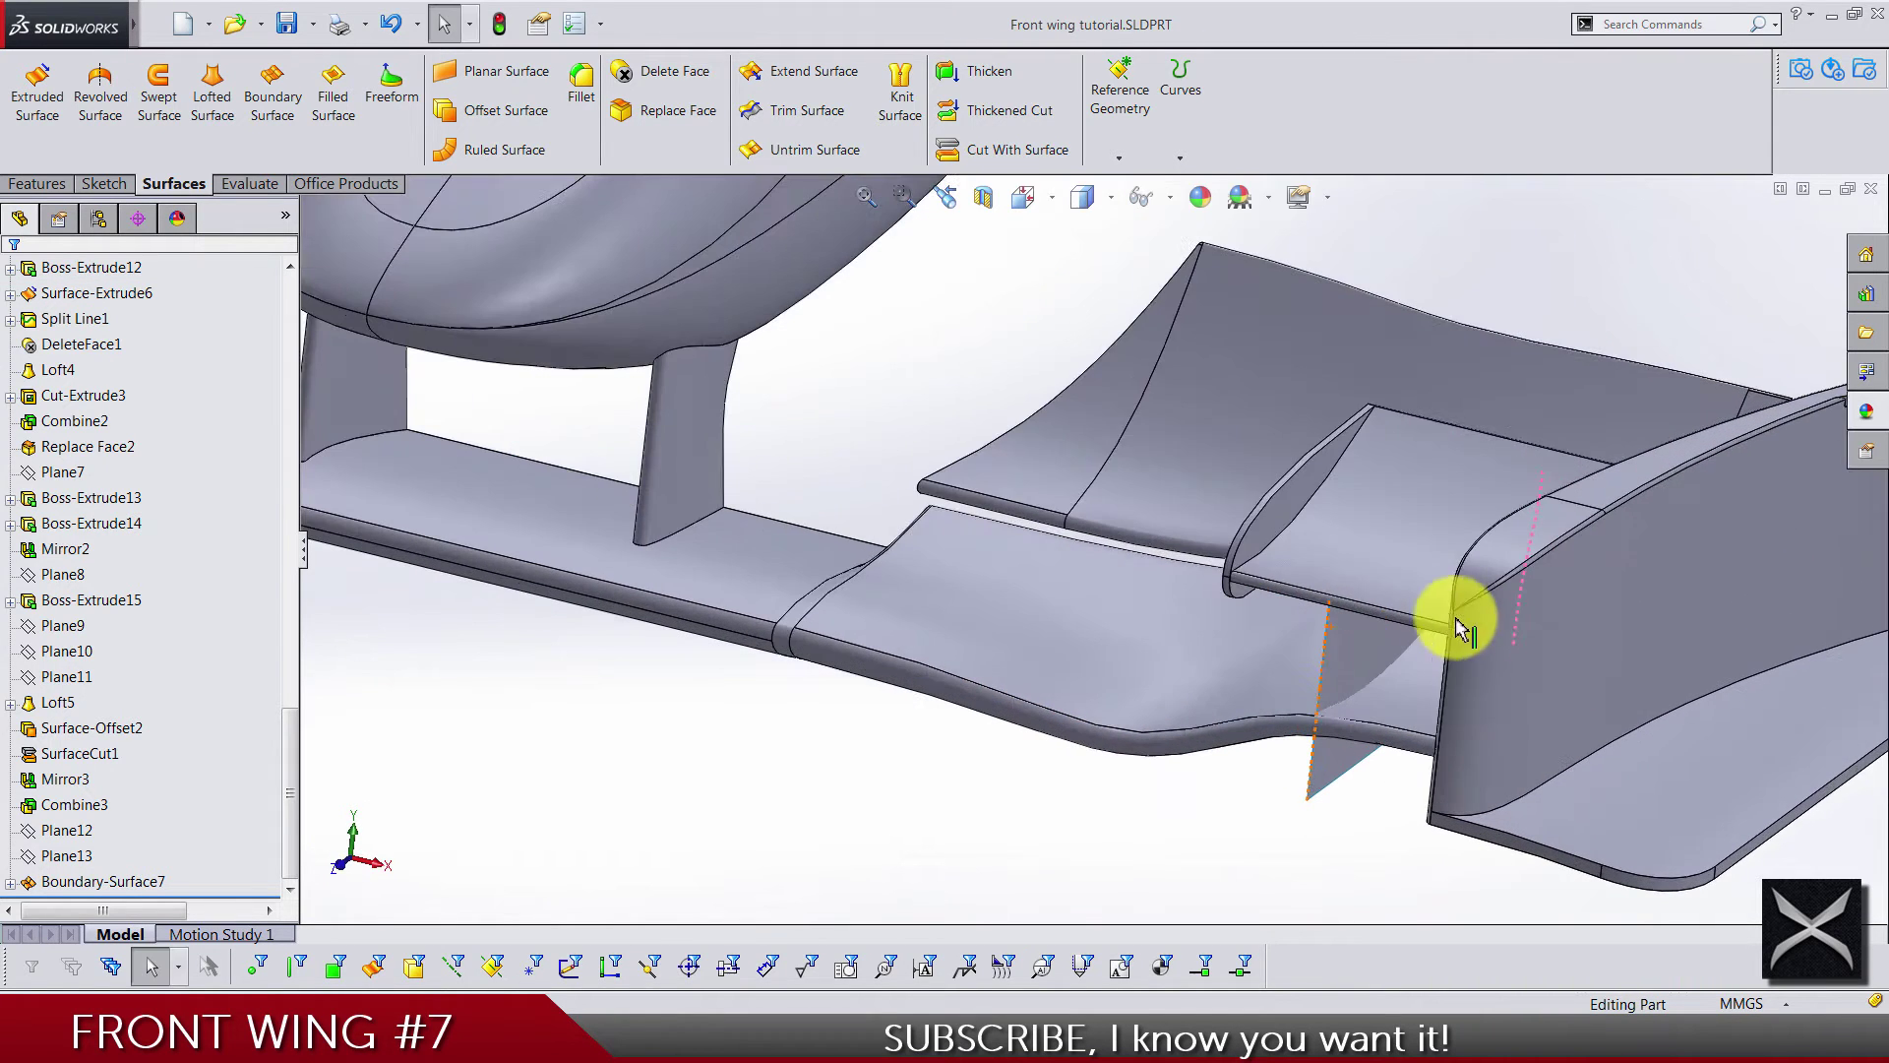
scroll(169, 482, up, 15)
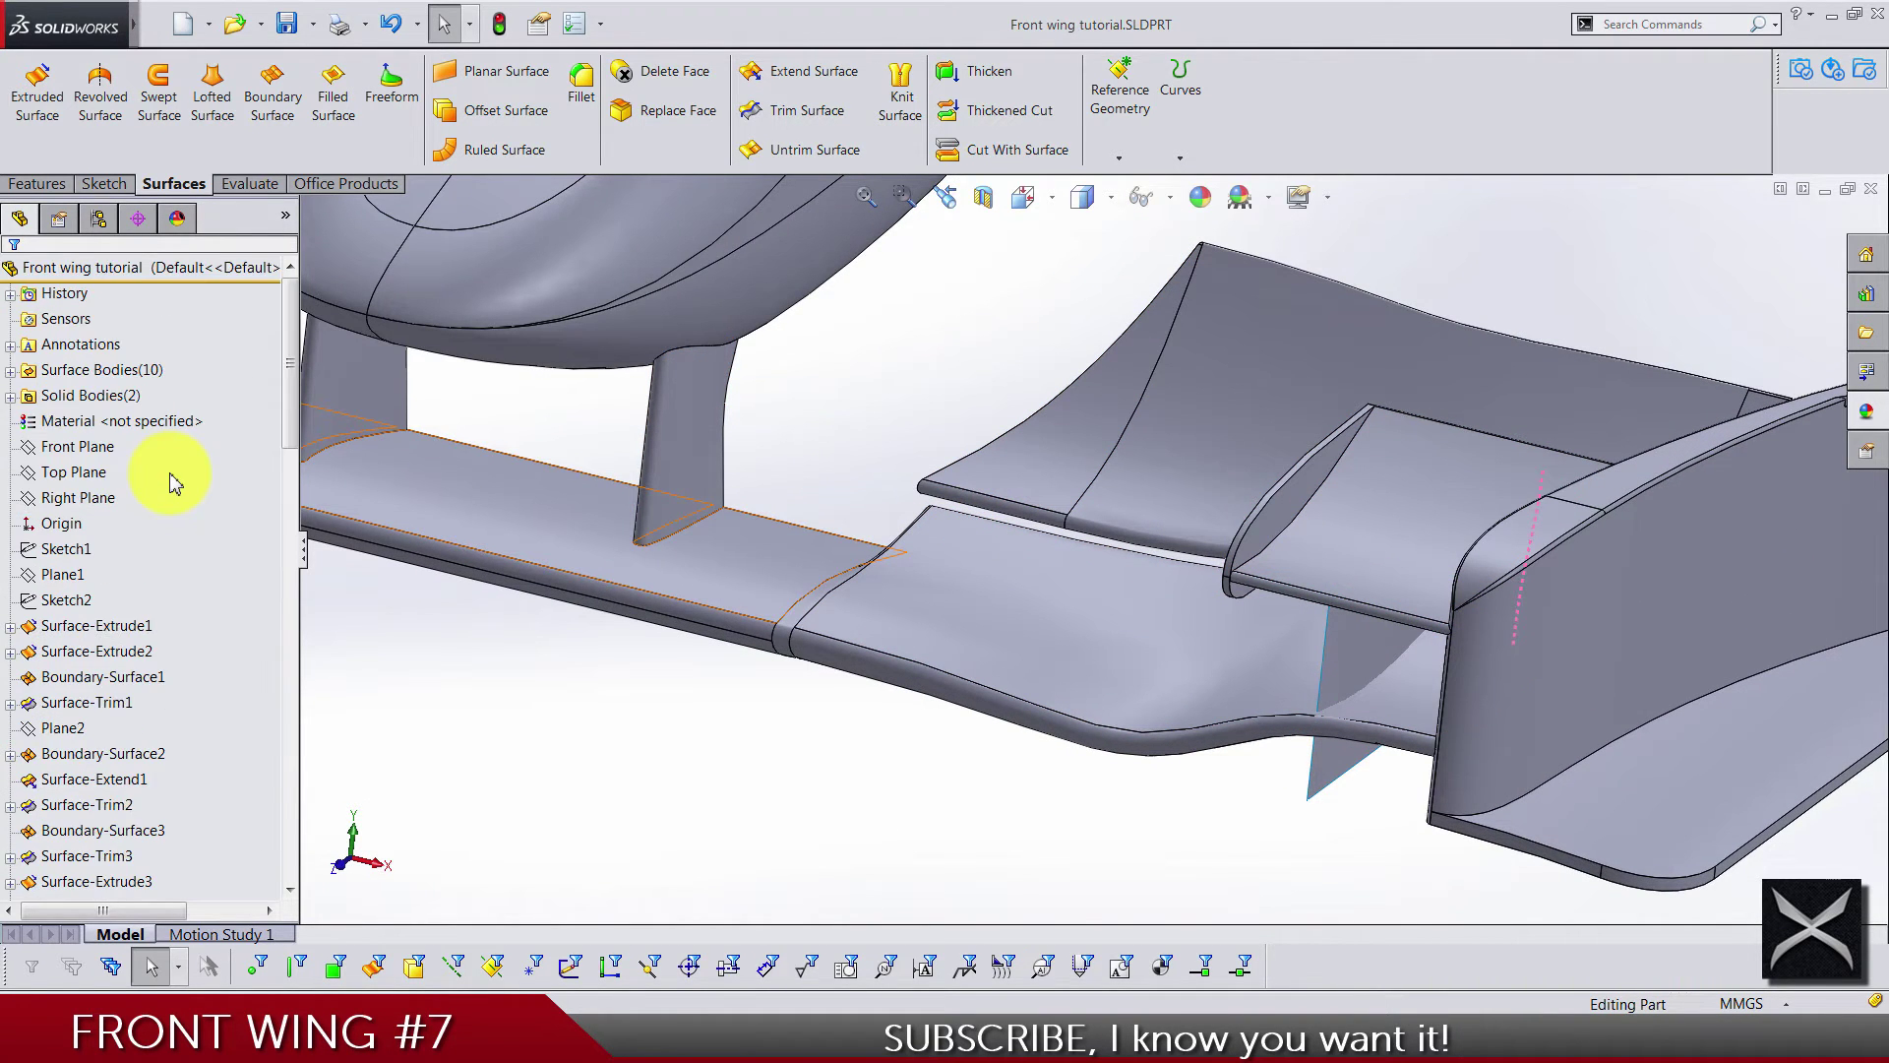
scroll(246, 143, up, 2)
Cancel Split Line and create Plane14 parallel to Right Plane through a wing vertex
click(99, 499)
click(1011, 156)
click(995, 184)
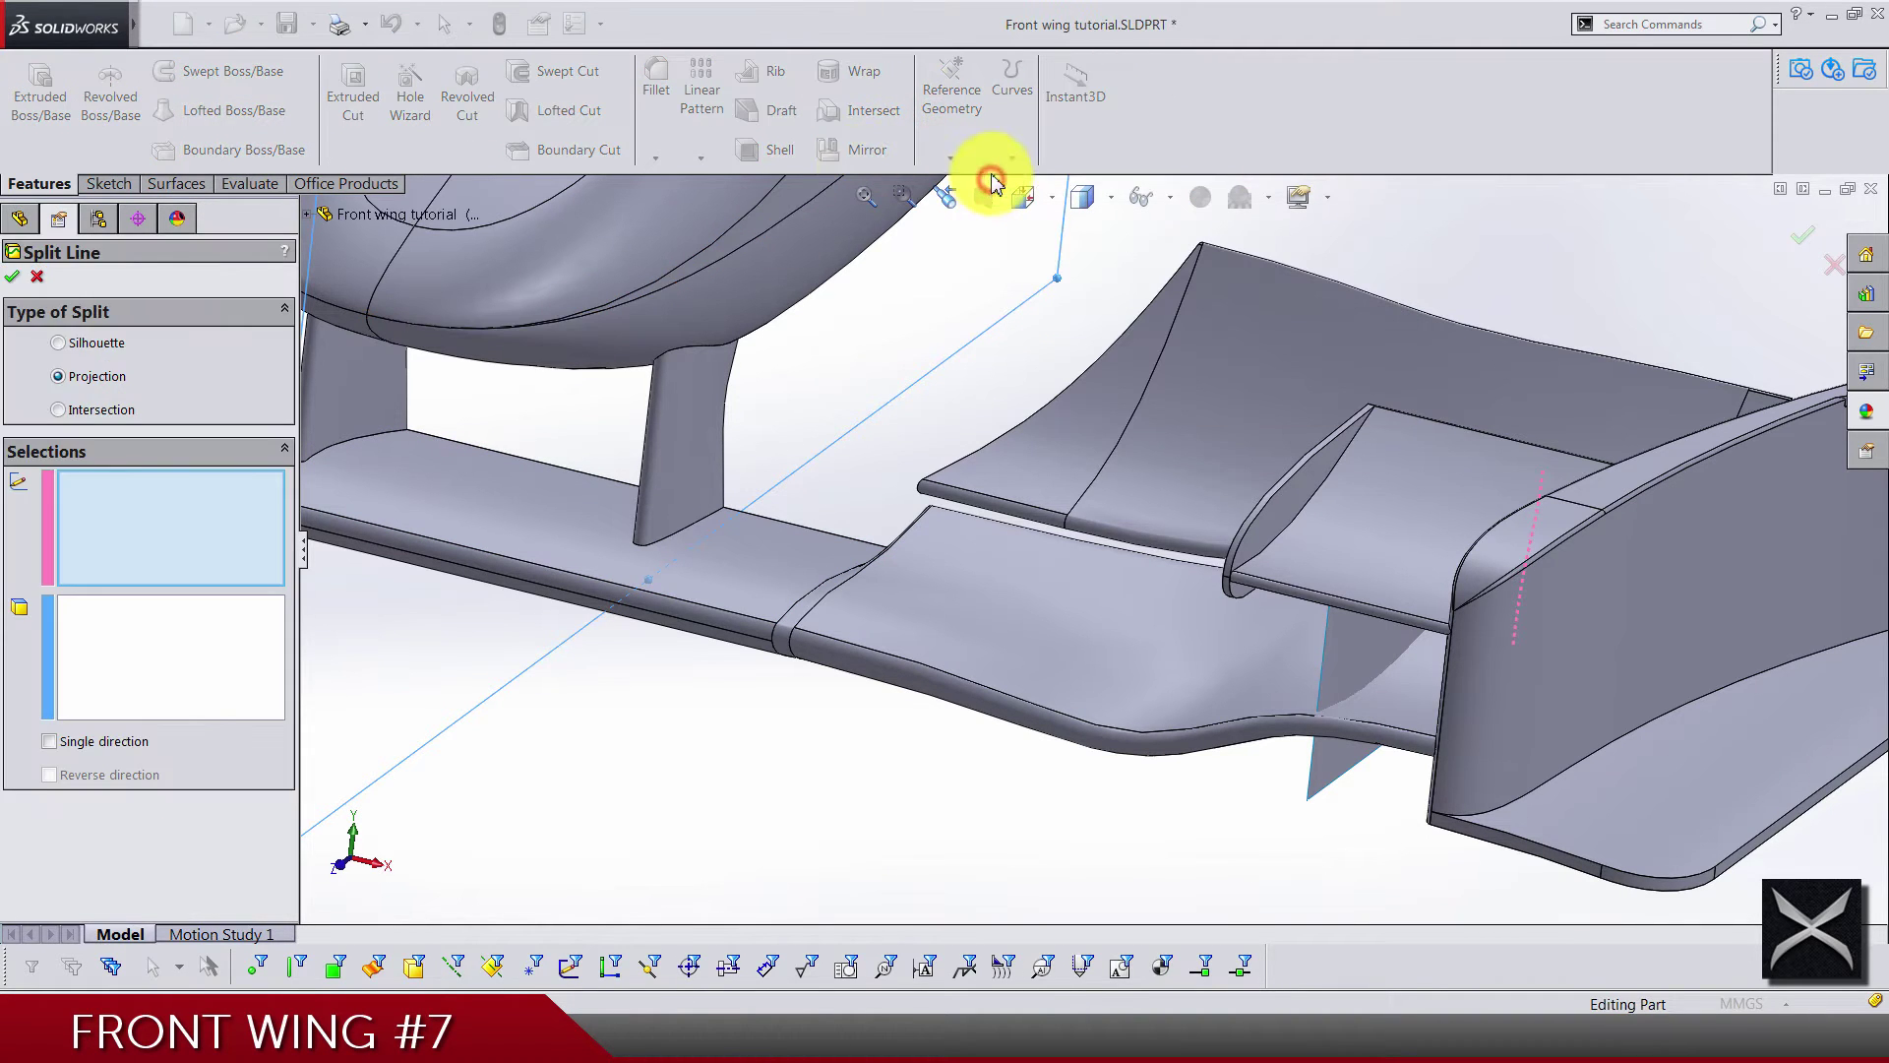
key(Escape)
click(950, 155)
click(984, 196)
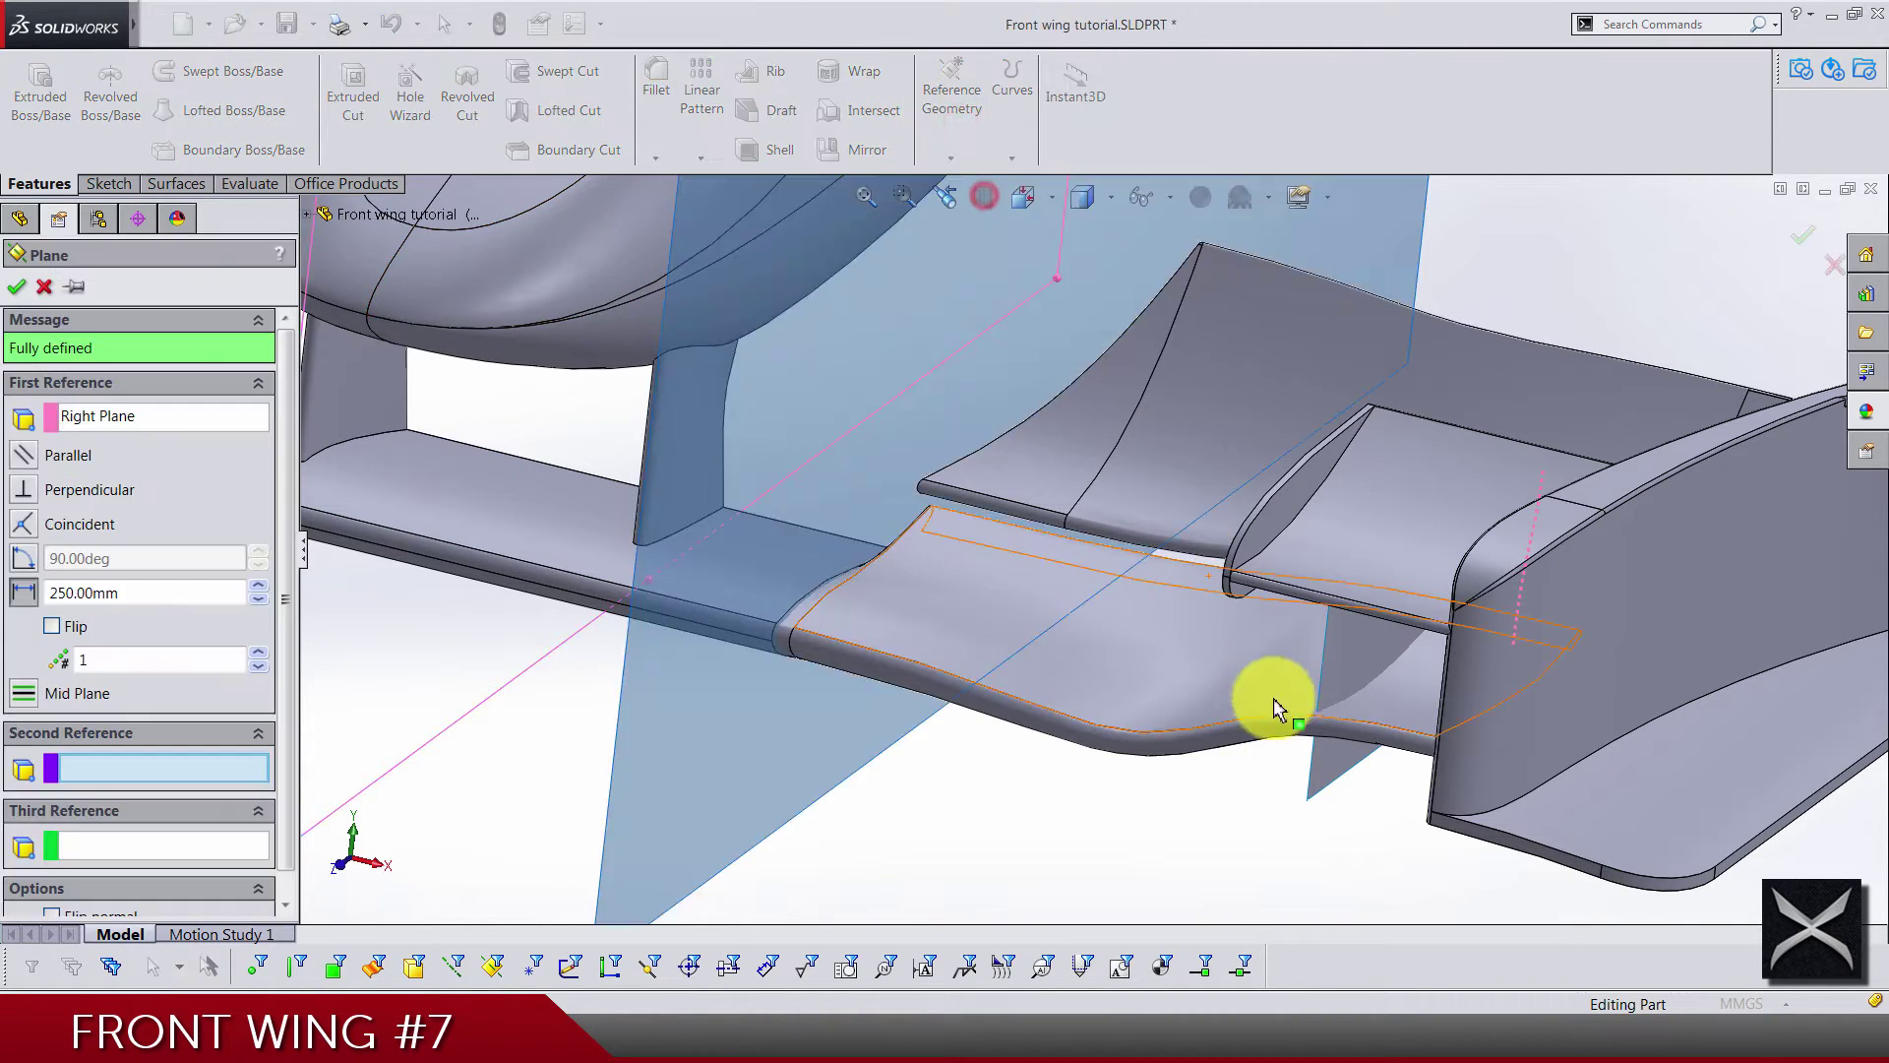
mouse_move(1308, 852)
middle_down()
mouse_move(1315, 780)
mouse_move(1348, 802)
mouse_move(1332, 683)
mouse_move(1308, 825)
middle_up()
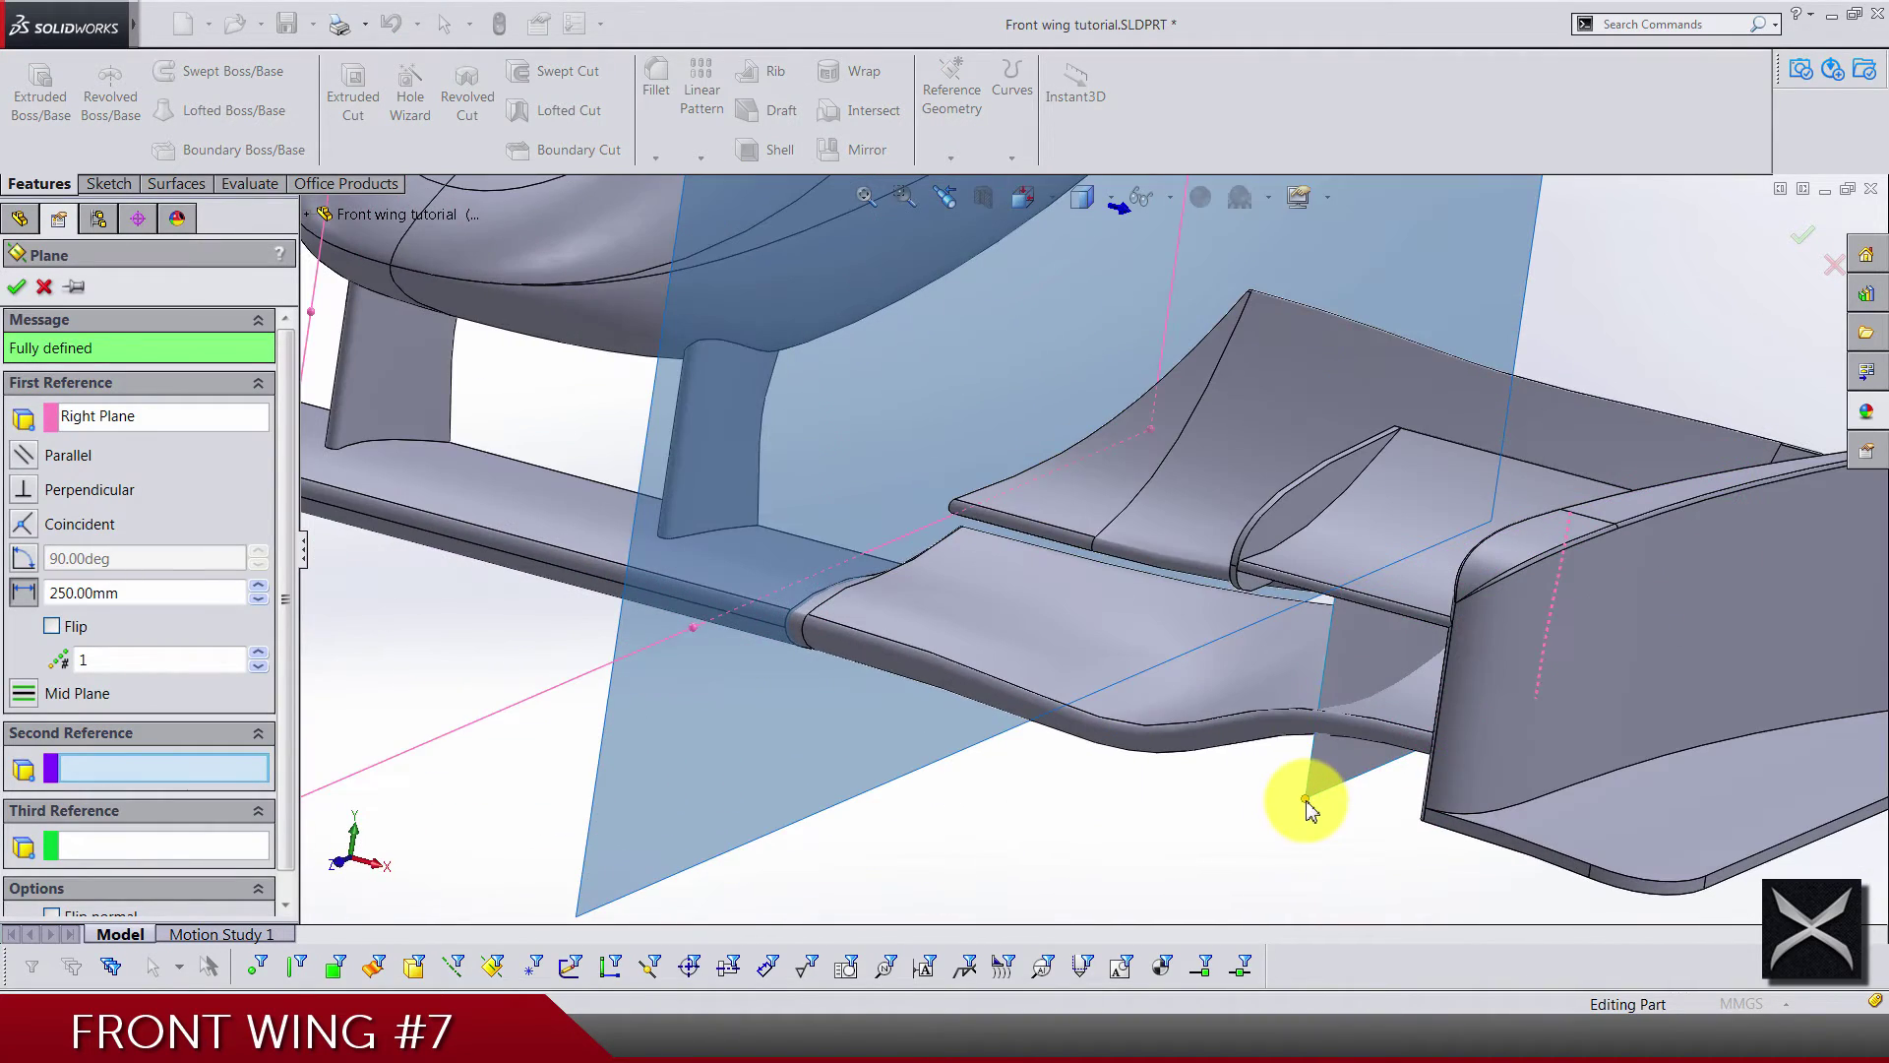
click(1307, 802)
middle_drag(1243, 747, 1180, 729)
key(Return)
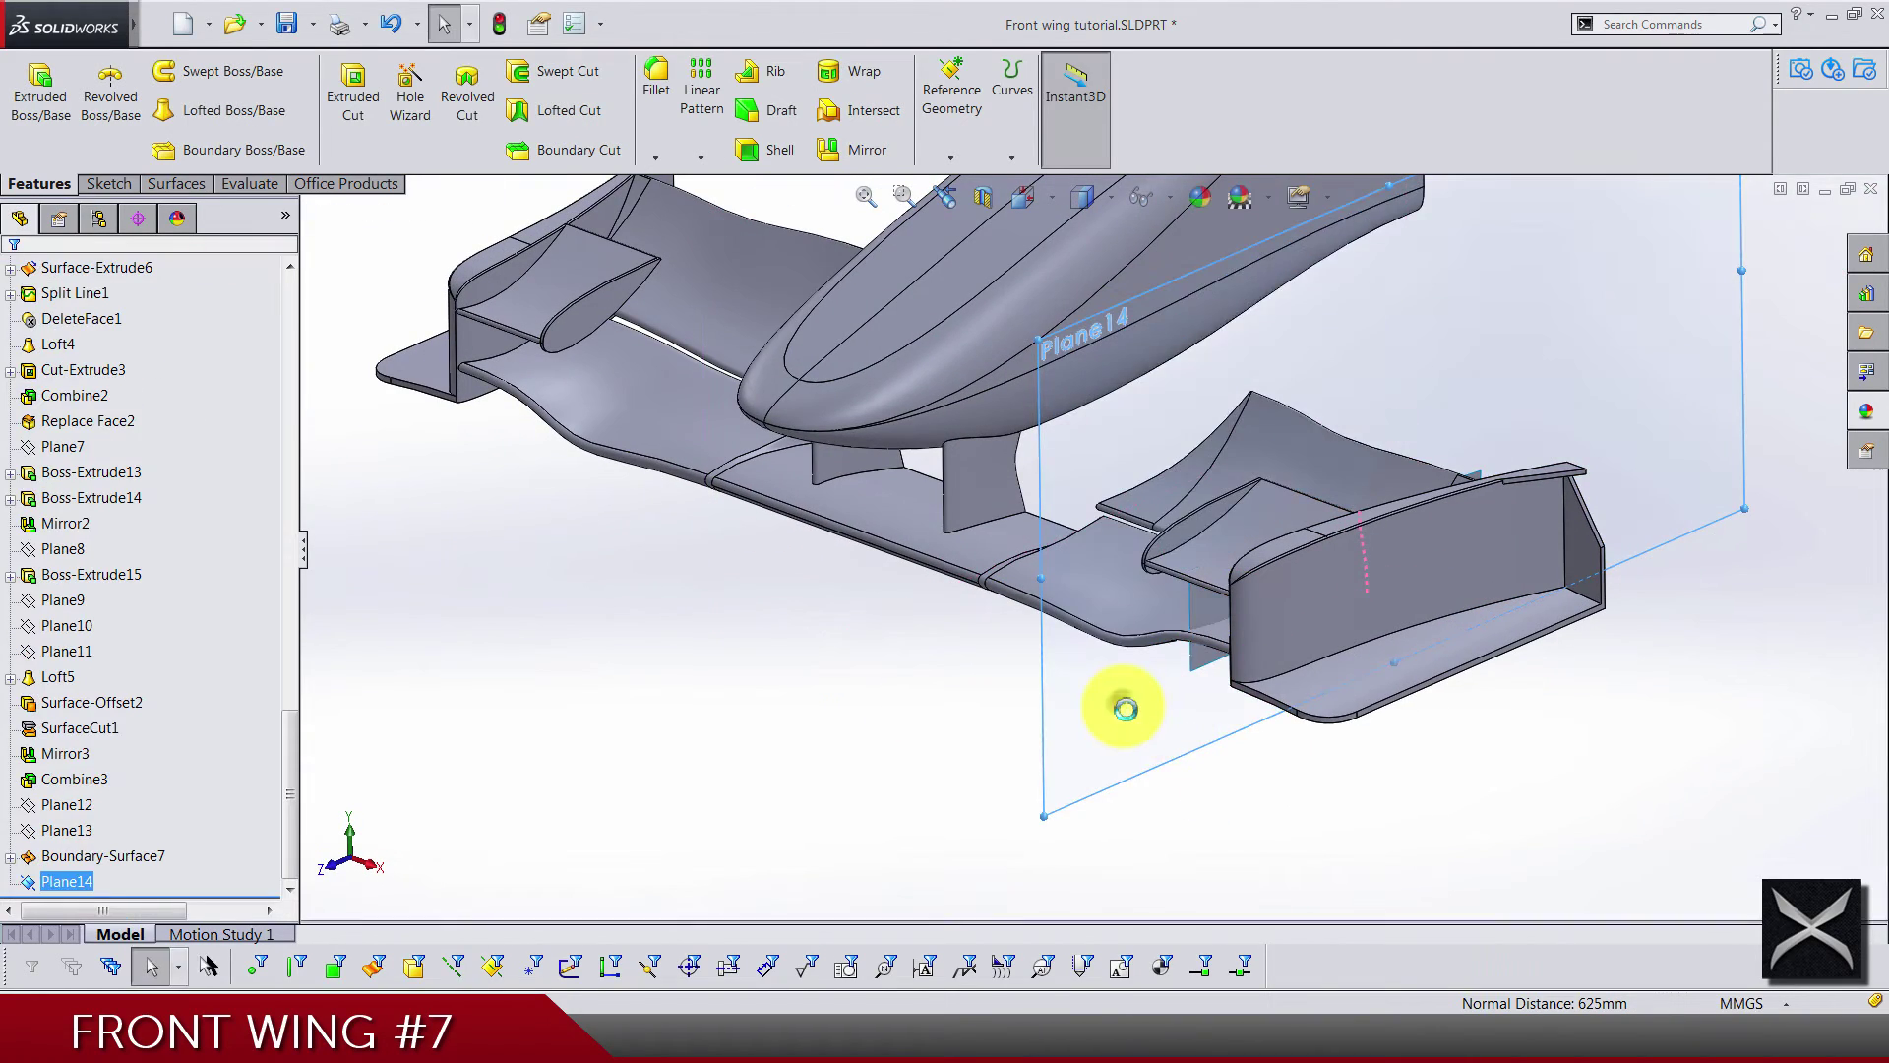
Start Sketch43 on Plane14 and hide the plane
right_click(1141, 291)
click(1194, 178)
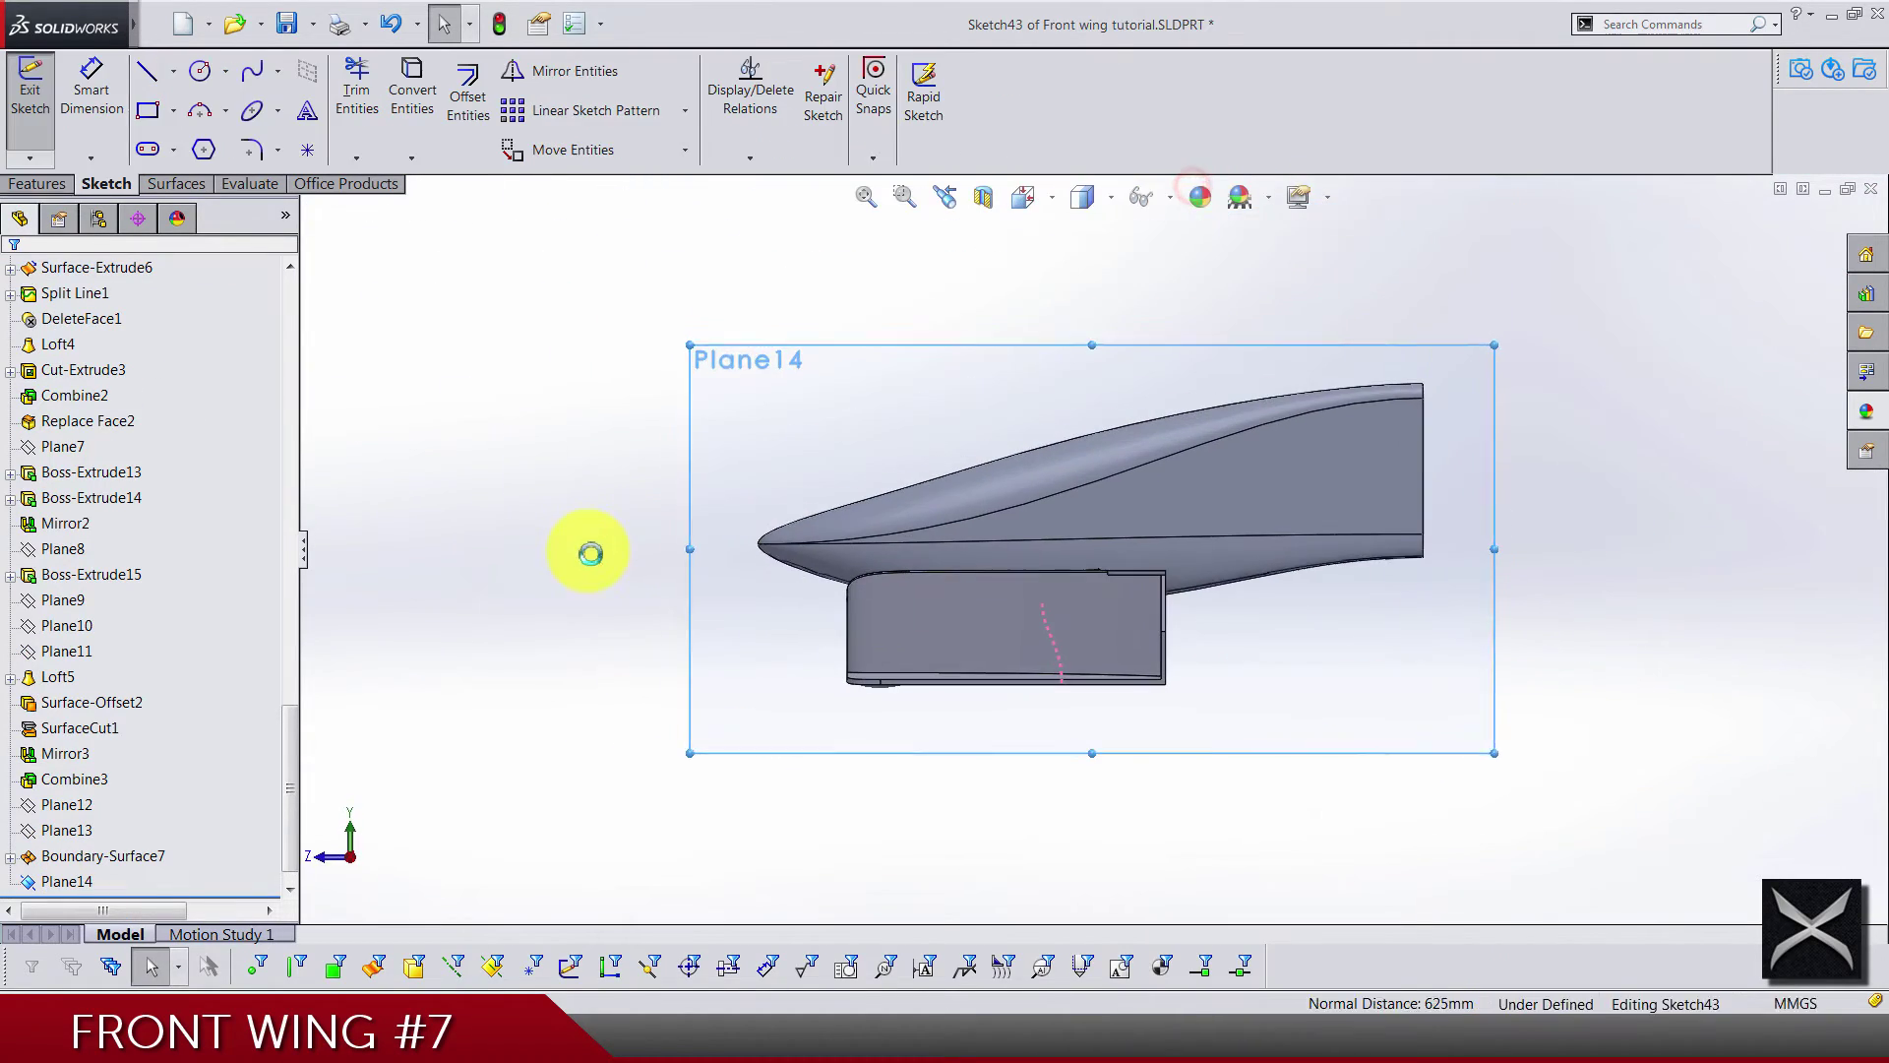
click(85, 856)
click(153, 819)
scroll(203, 498, up, 15)
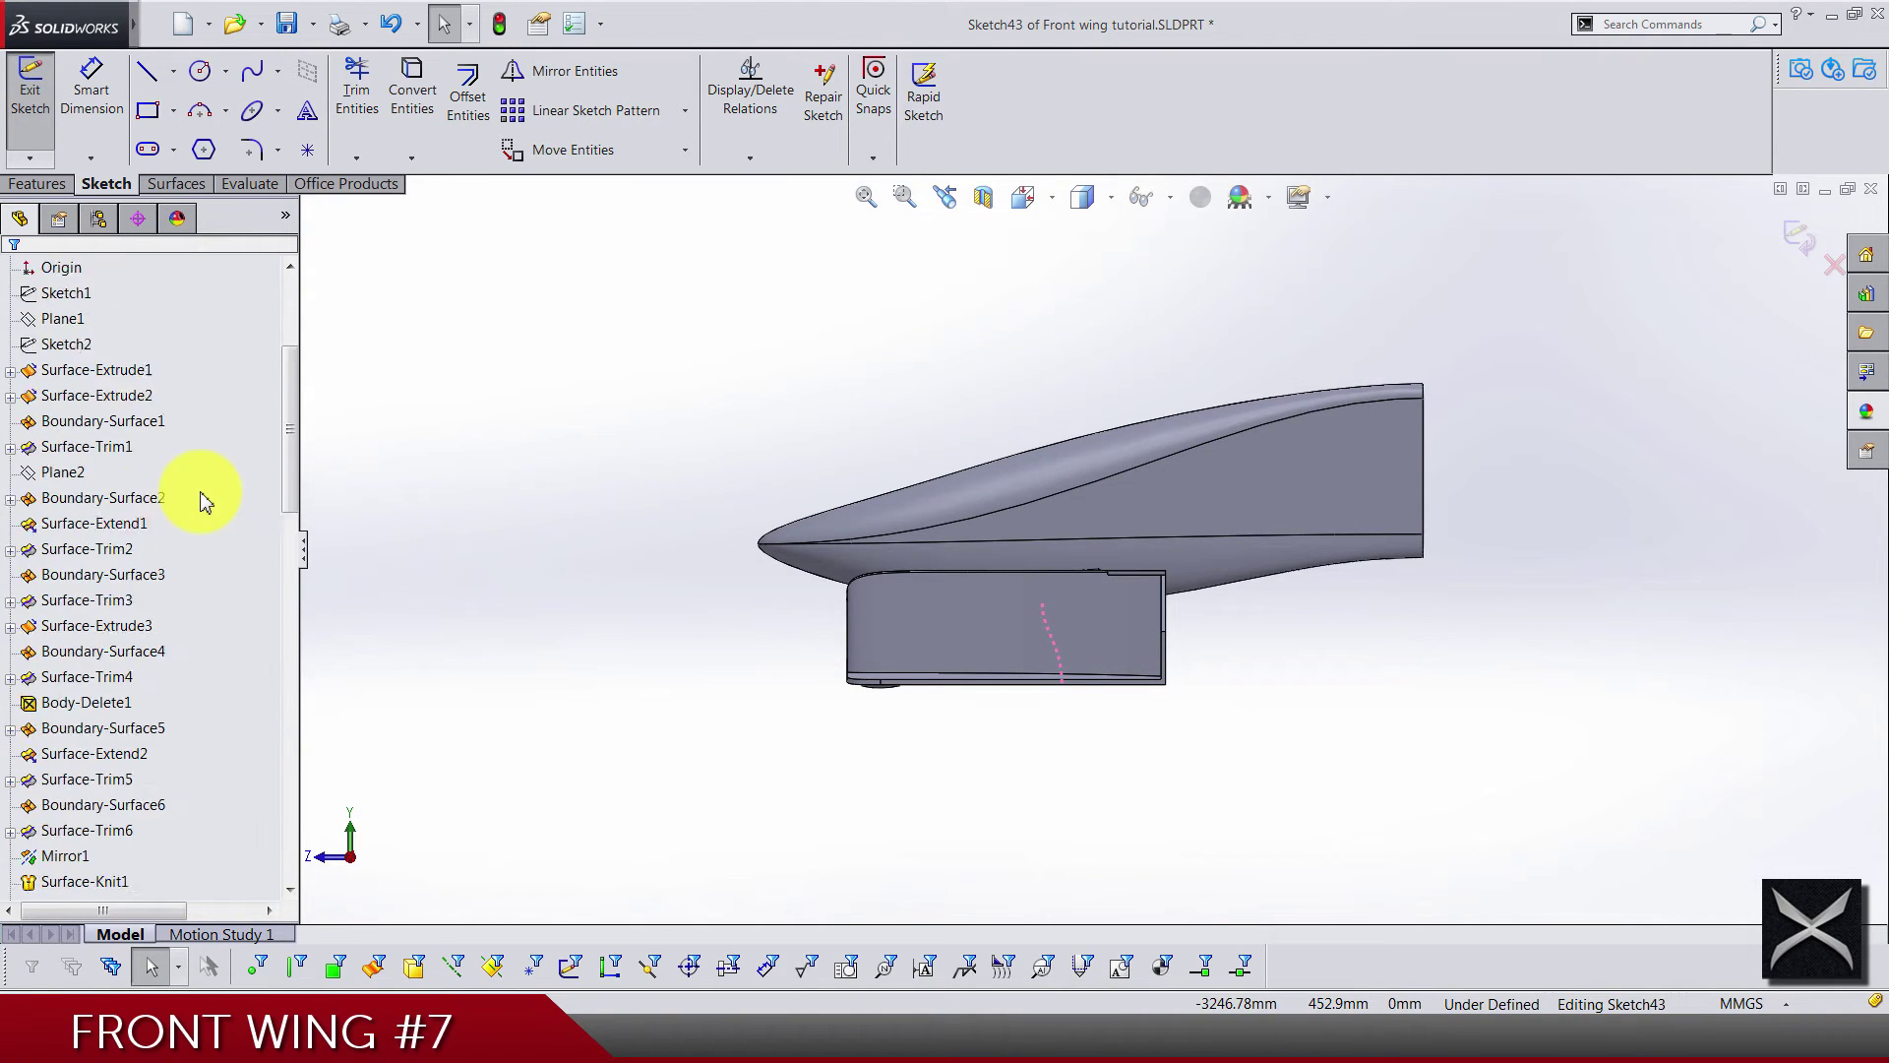
Hide both solid bodies and zoom in on Boundary-Surface7
click(12, 395)
click(59, 421)
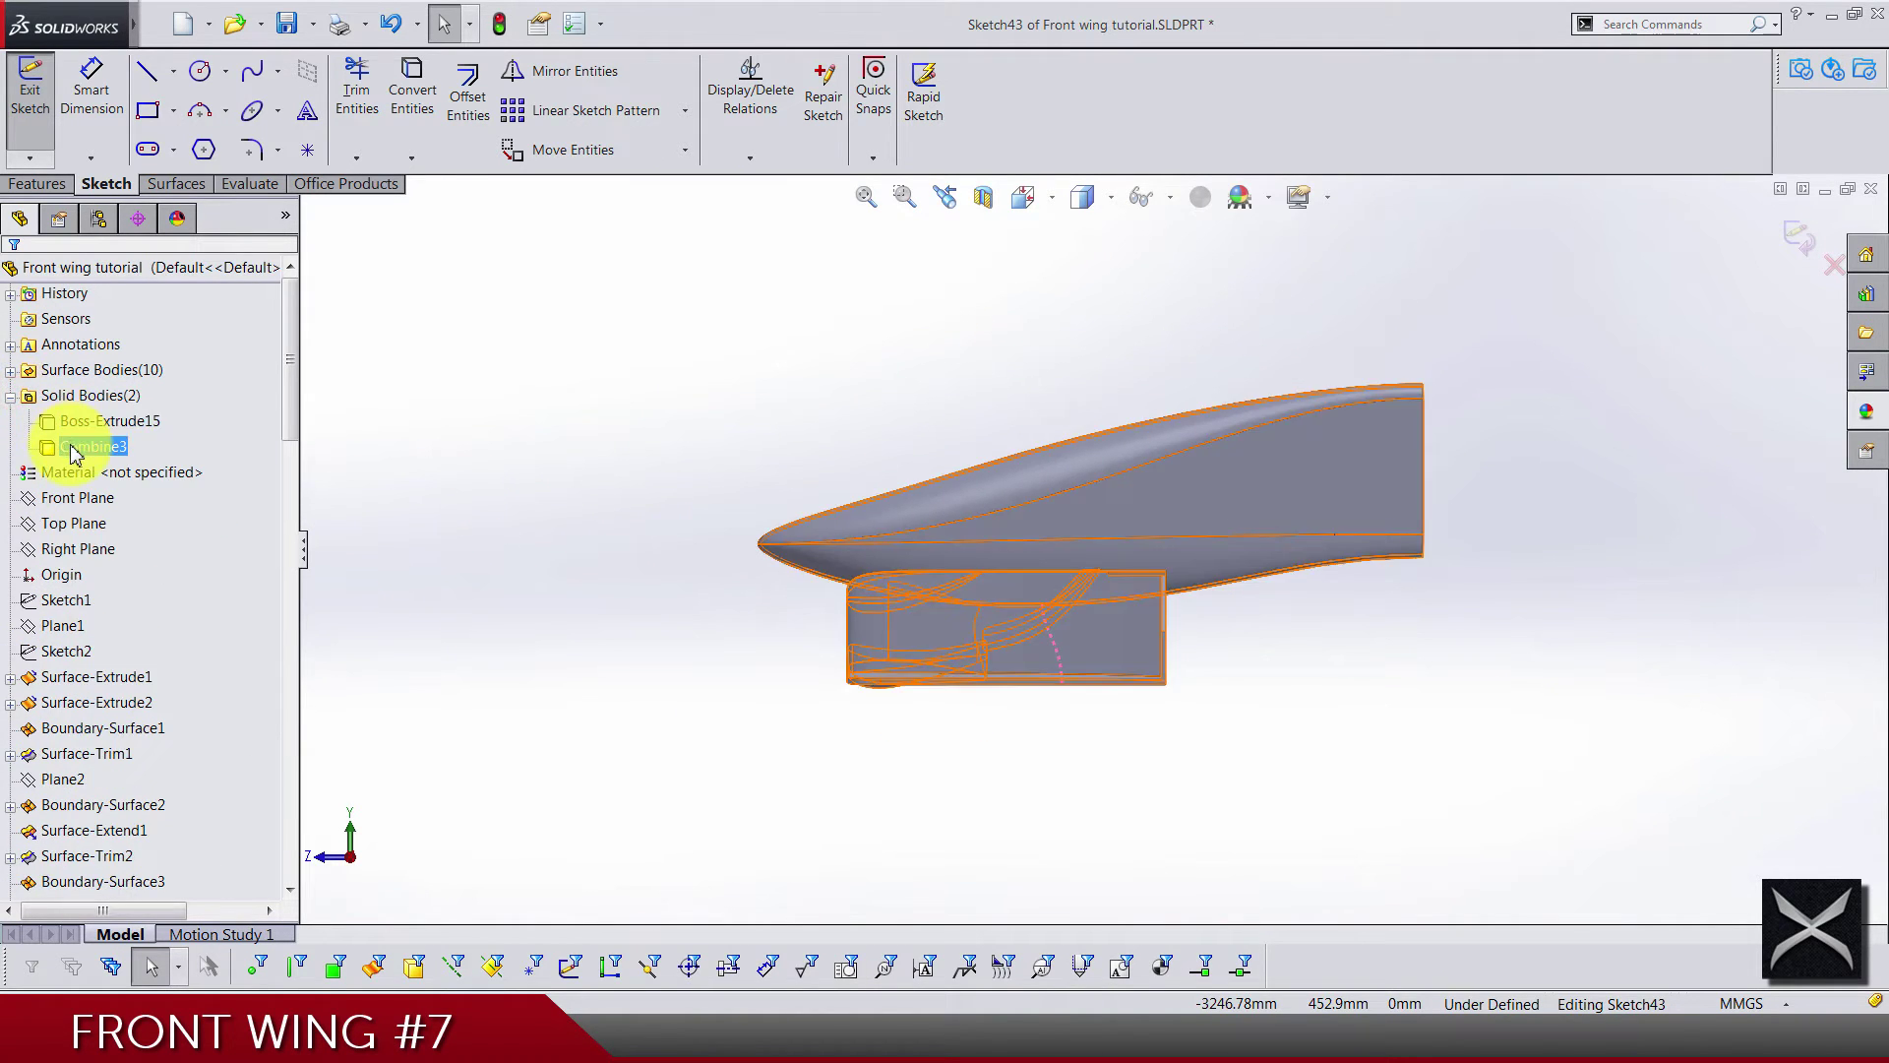
shift+click(71, 444)
click(89, 417)
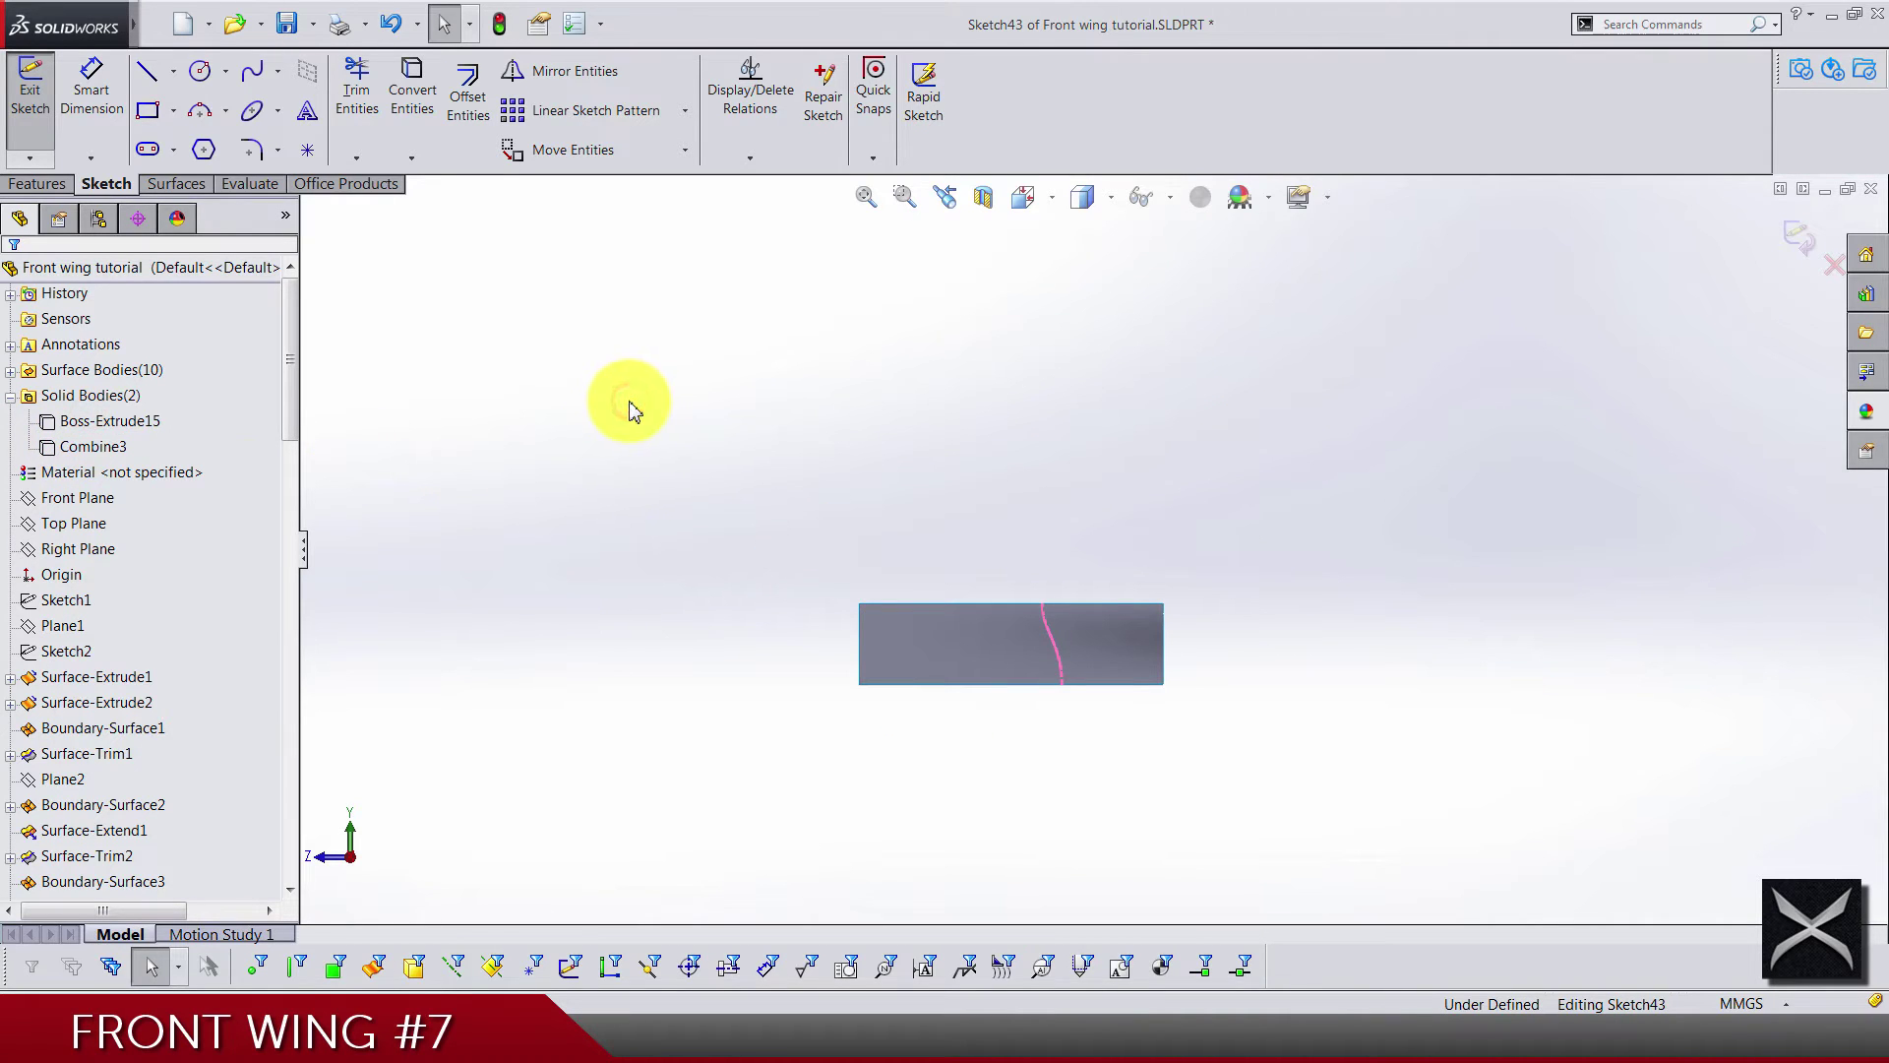
click(11, 395)
scroll(1024, 641, down, 4)
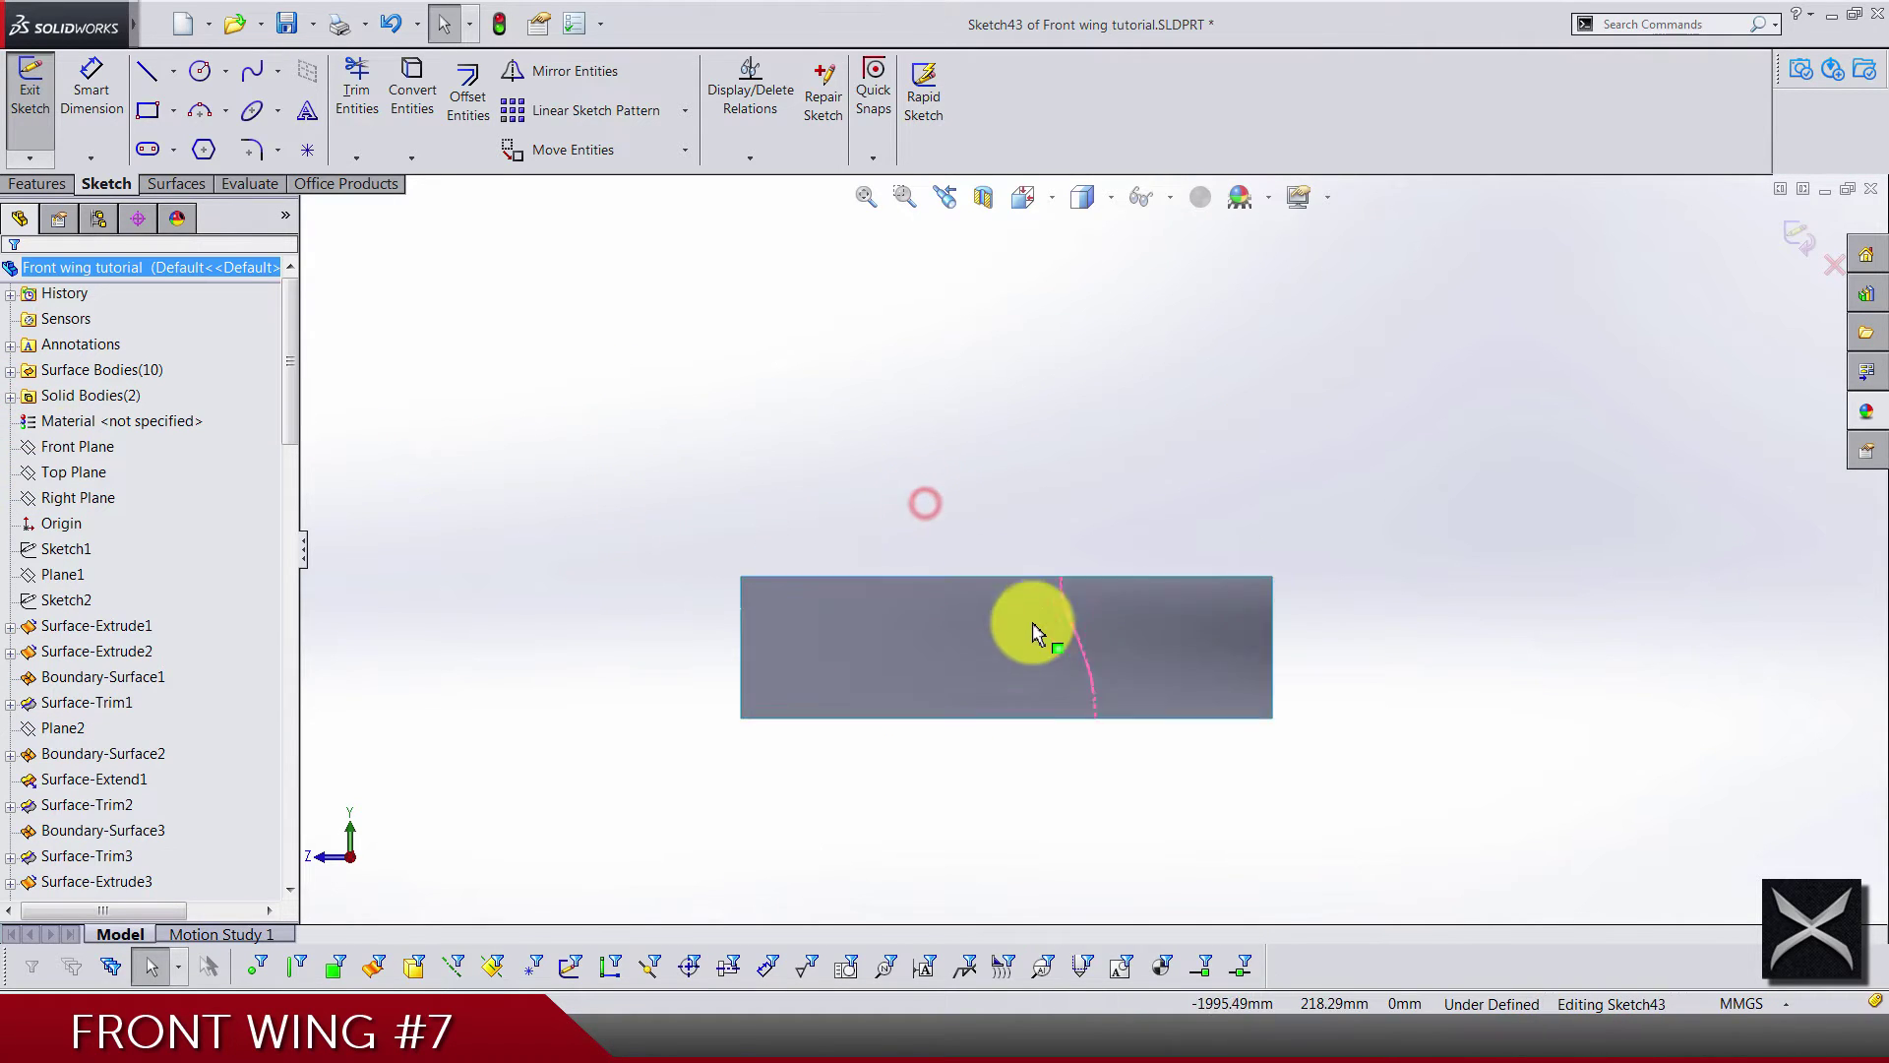
scroll(944, 590, up, 4)
scroll(1029, 567, down, 1)
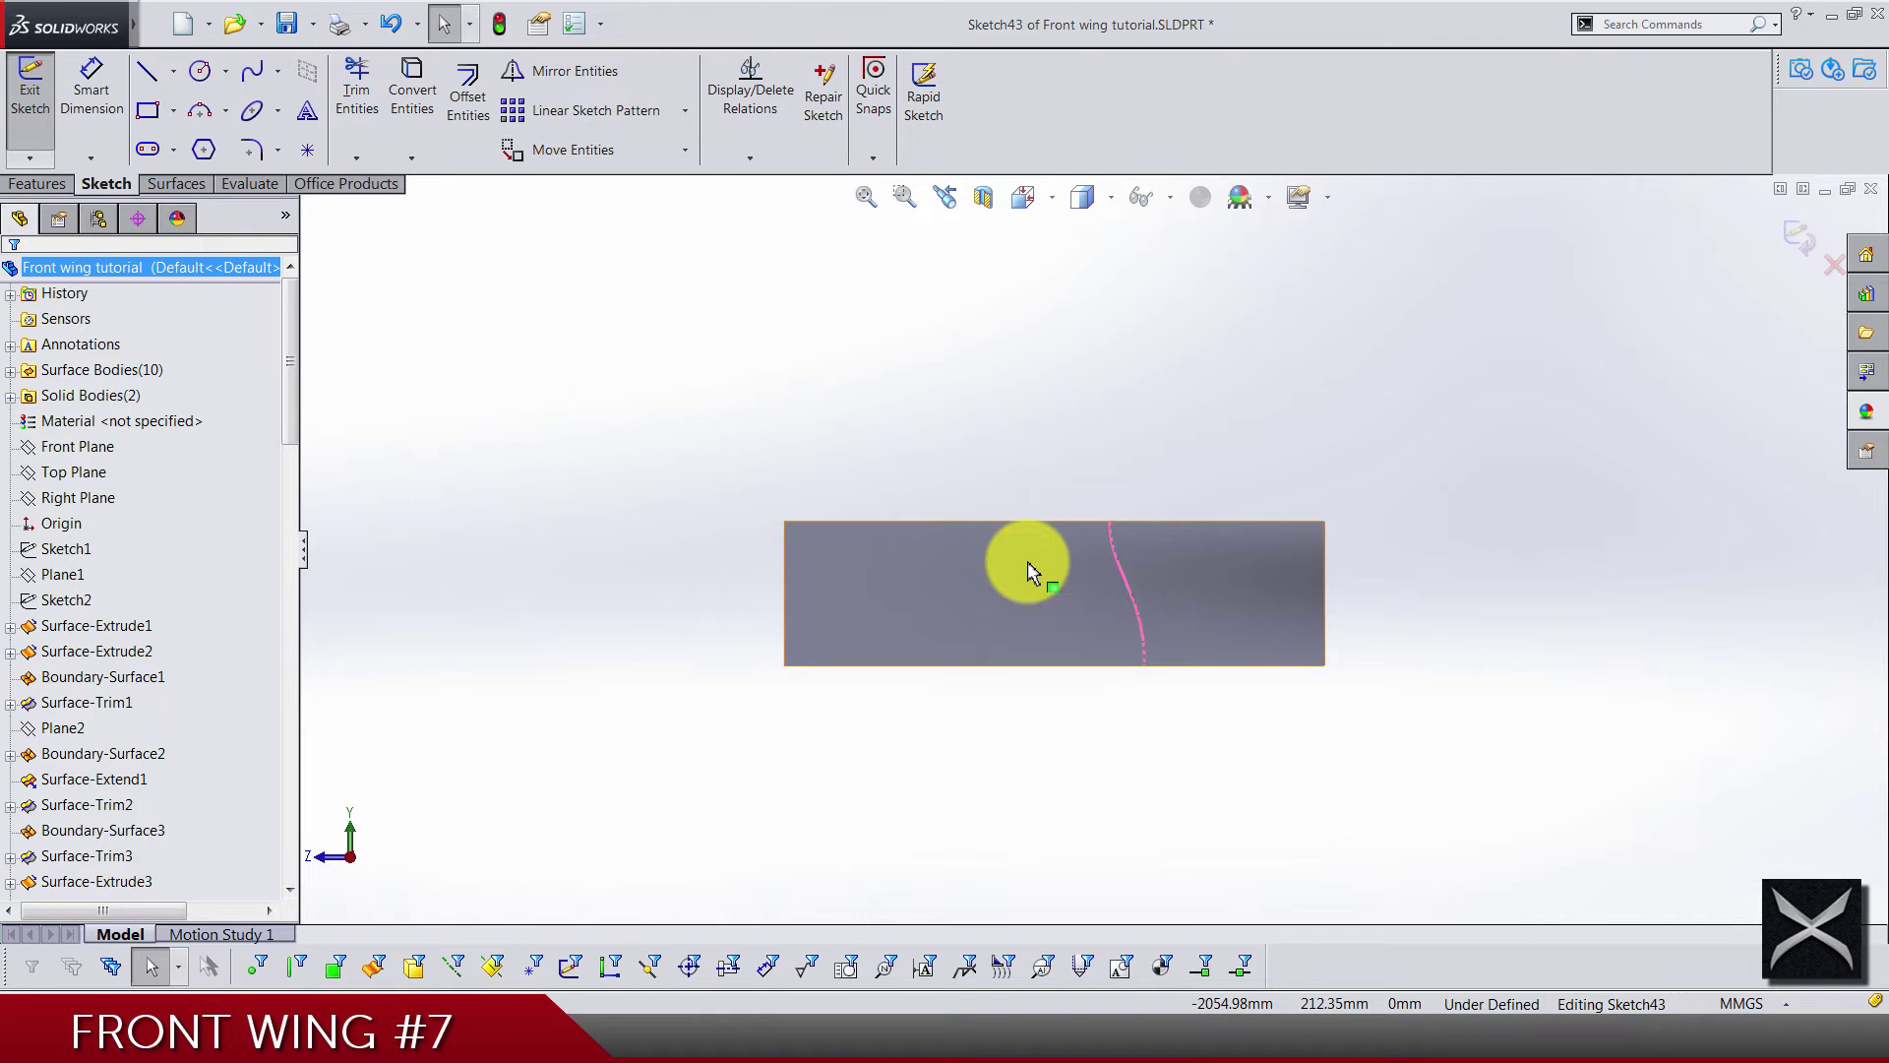
scroll(896, 620, down, 2)
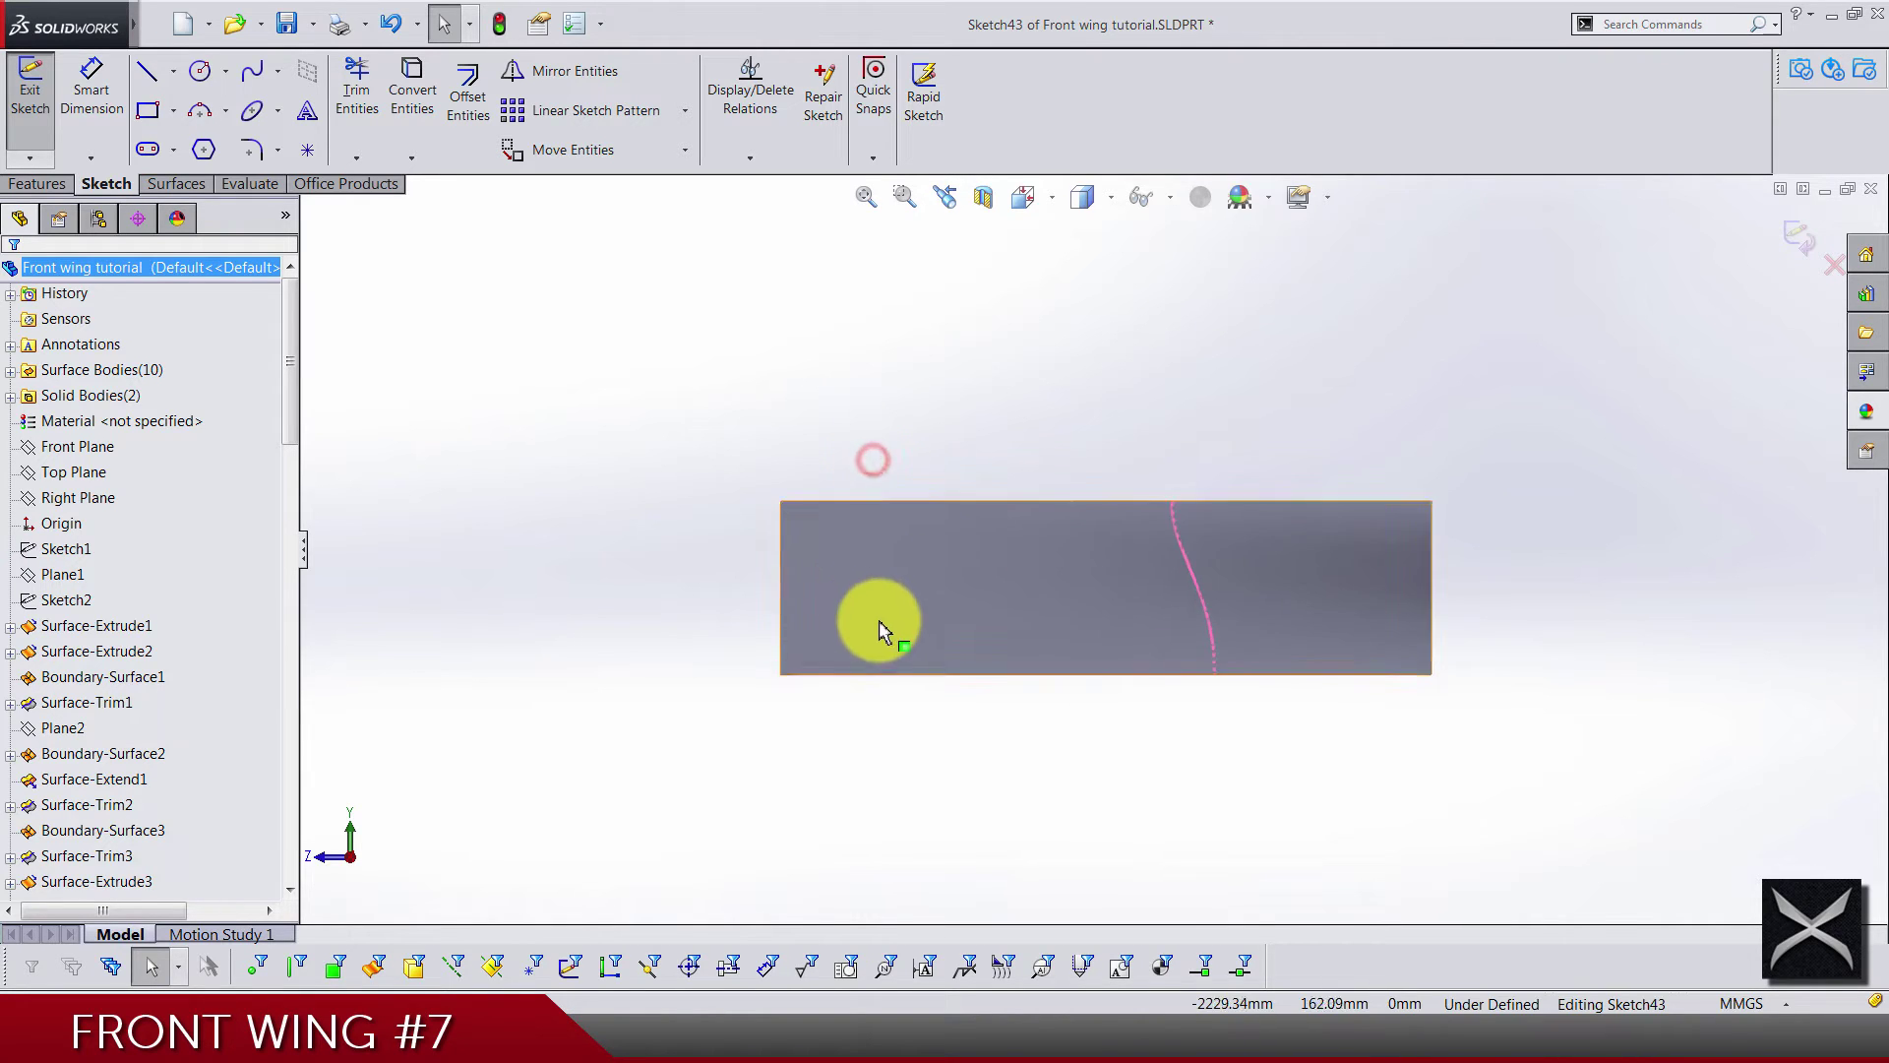
scroll(1160, 580, down, 2)
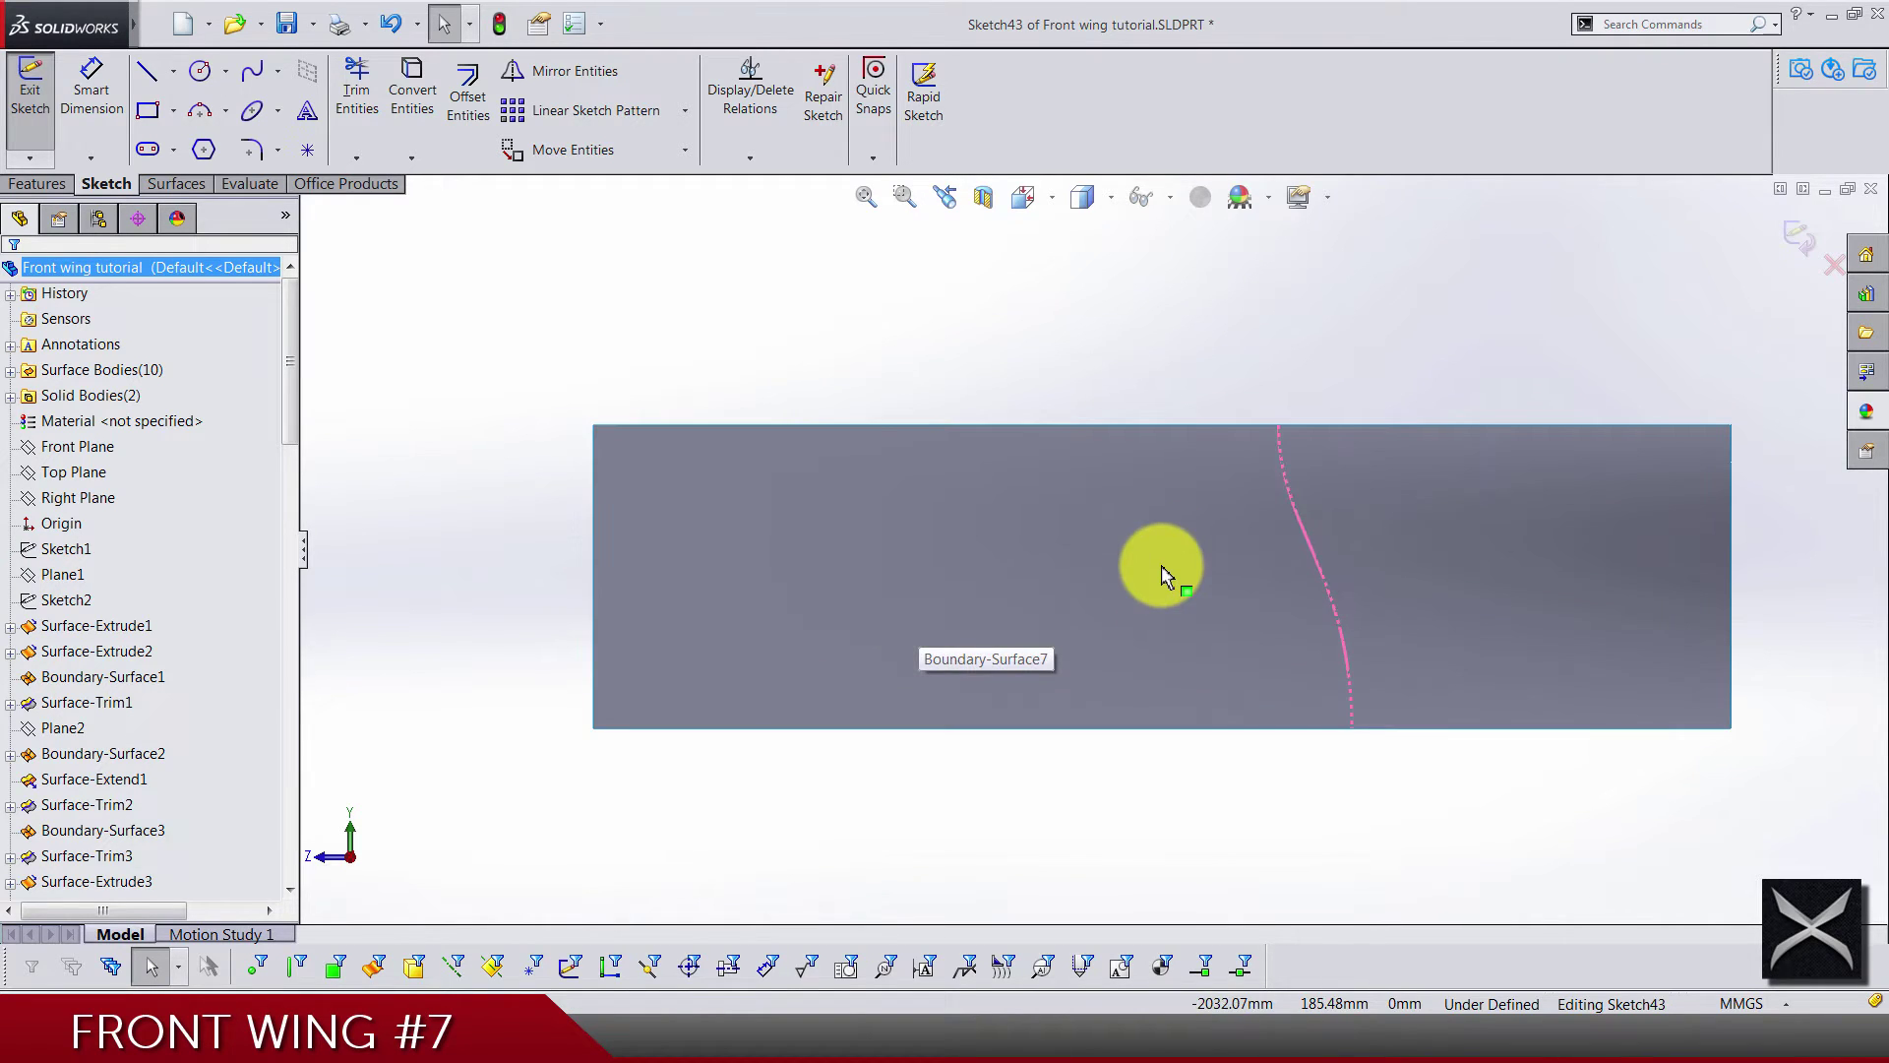
Draw a 3 Point Arc from the surface's left edge and adjust its right endpoint
click(214, 111)
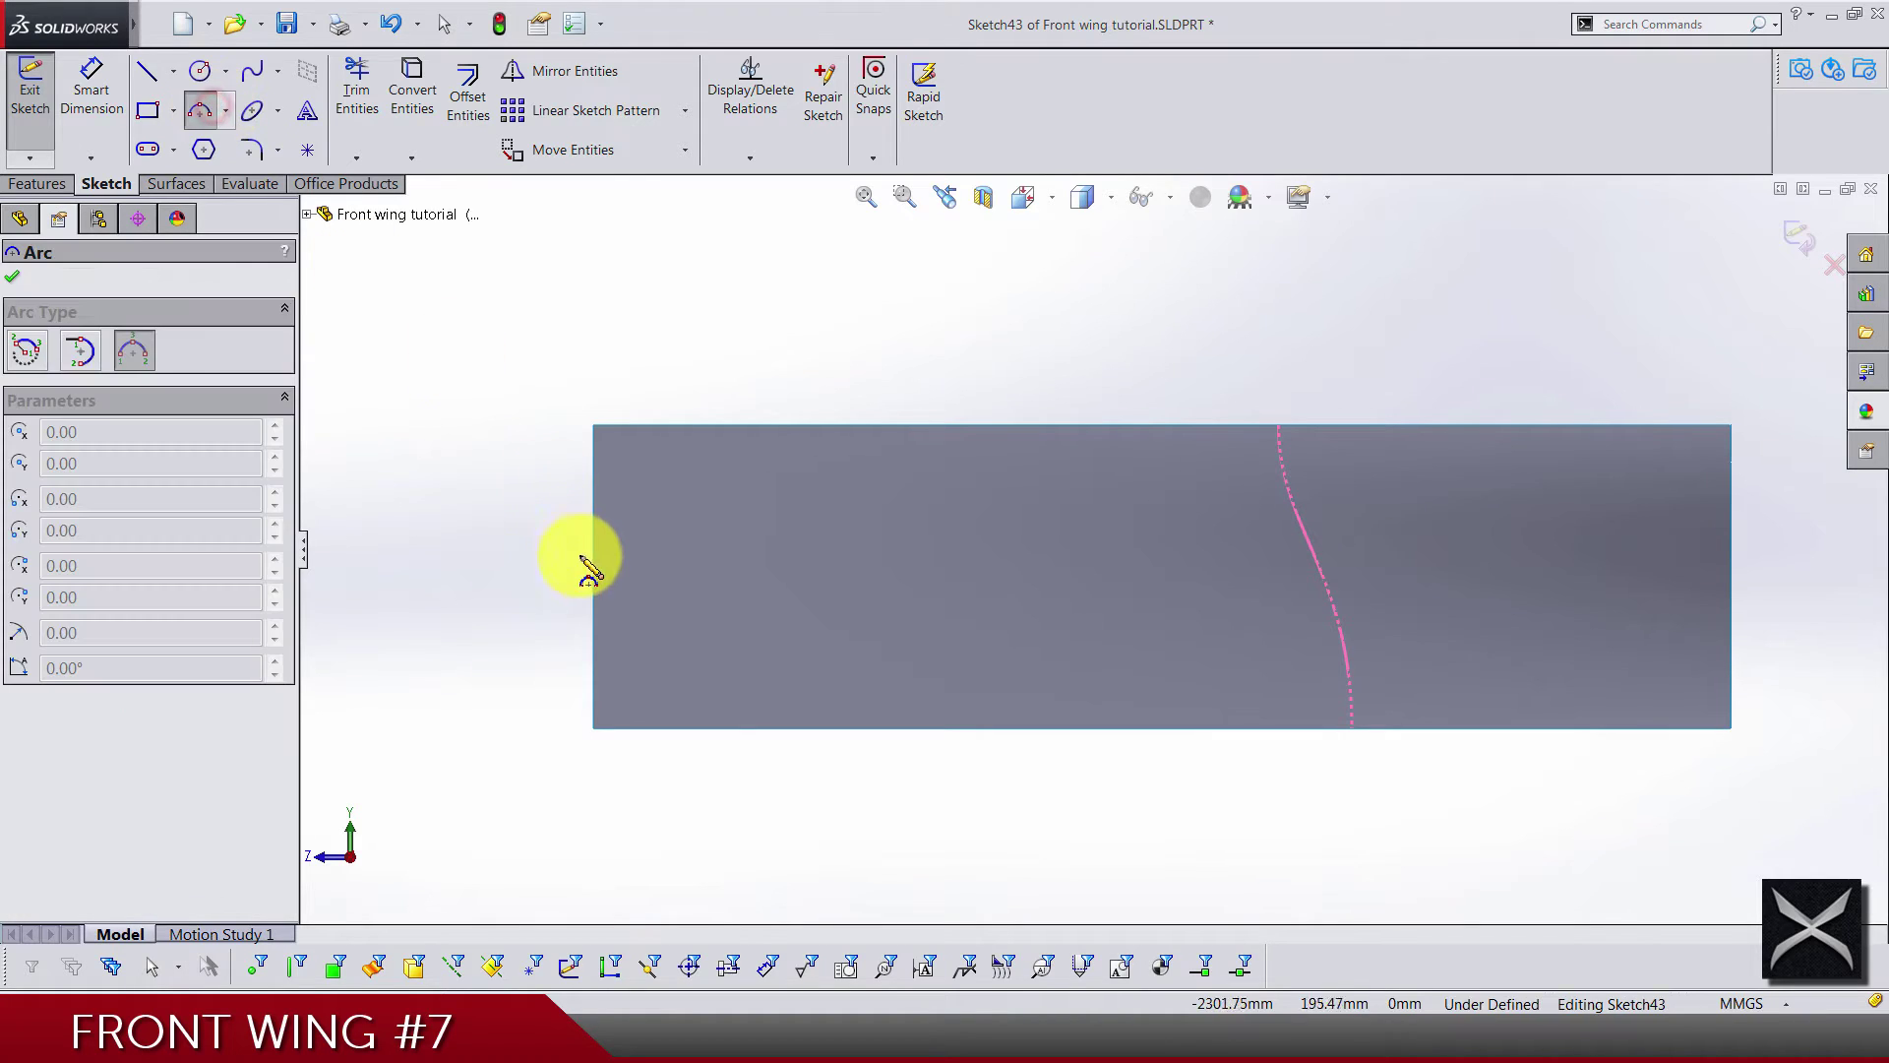
click(595, 623)
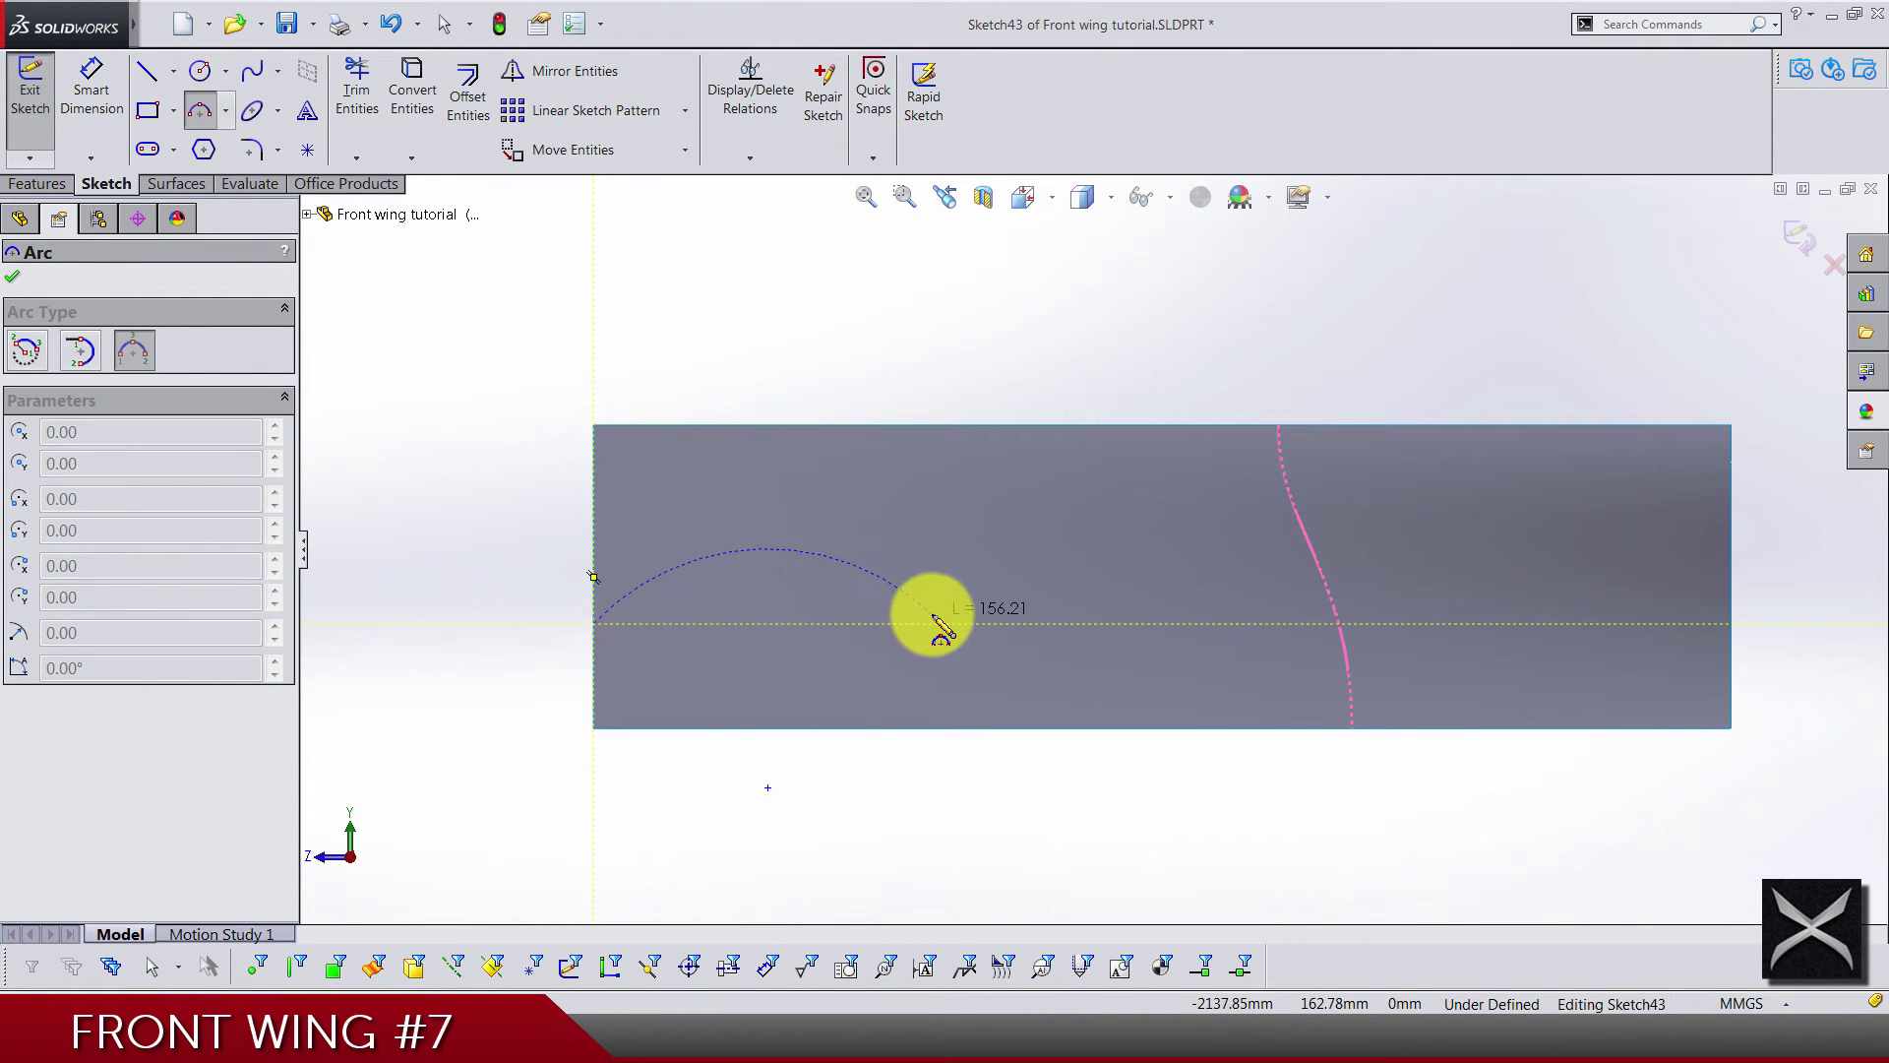
click(992, 580)
click(930, 602)
key(Escape)
drag(992, 576, 716, 618)
drag(976, 581, 983, 591)
click(527, 498)
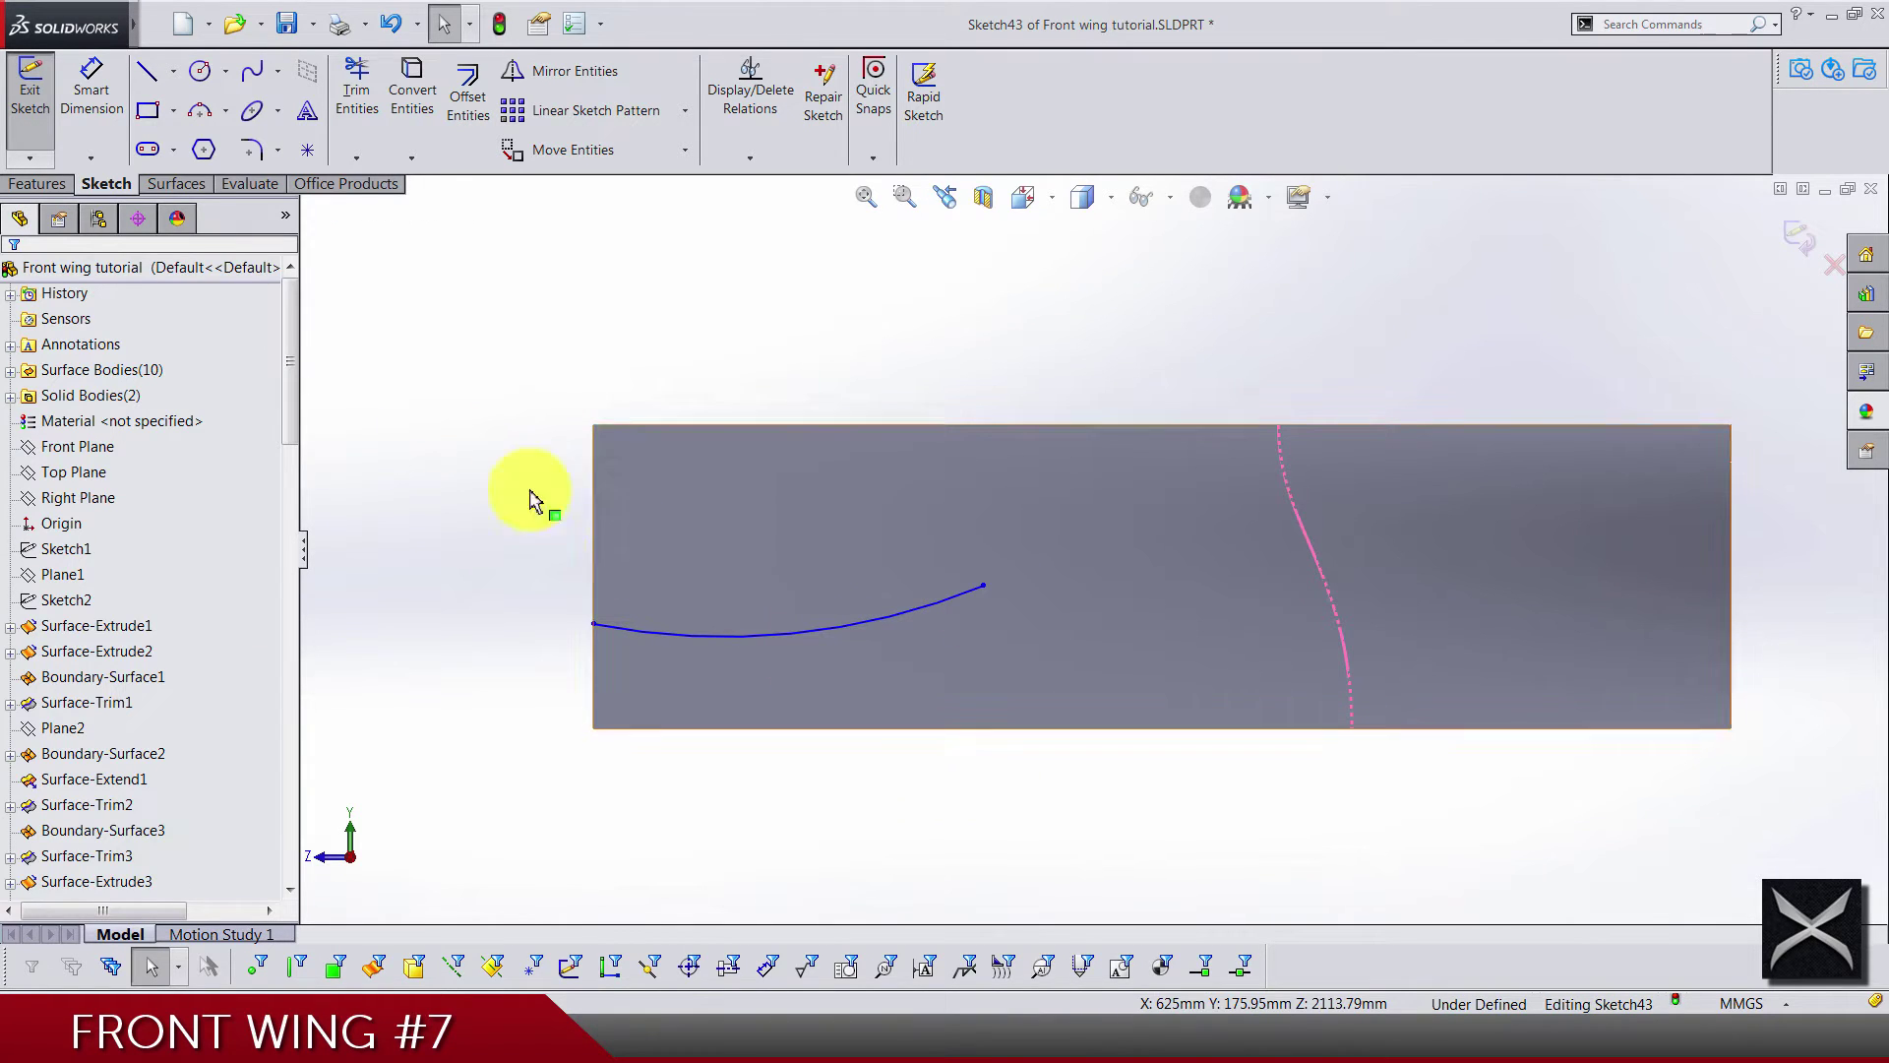
Add a short spline starting at the arc's right end
click(266, 76)
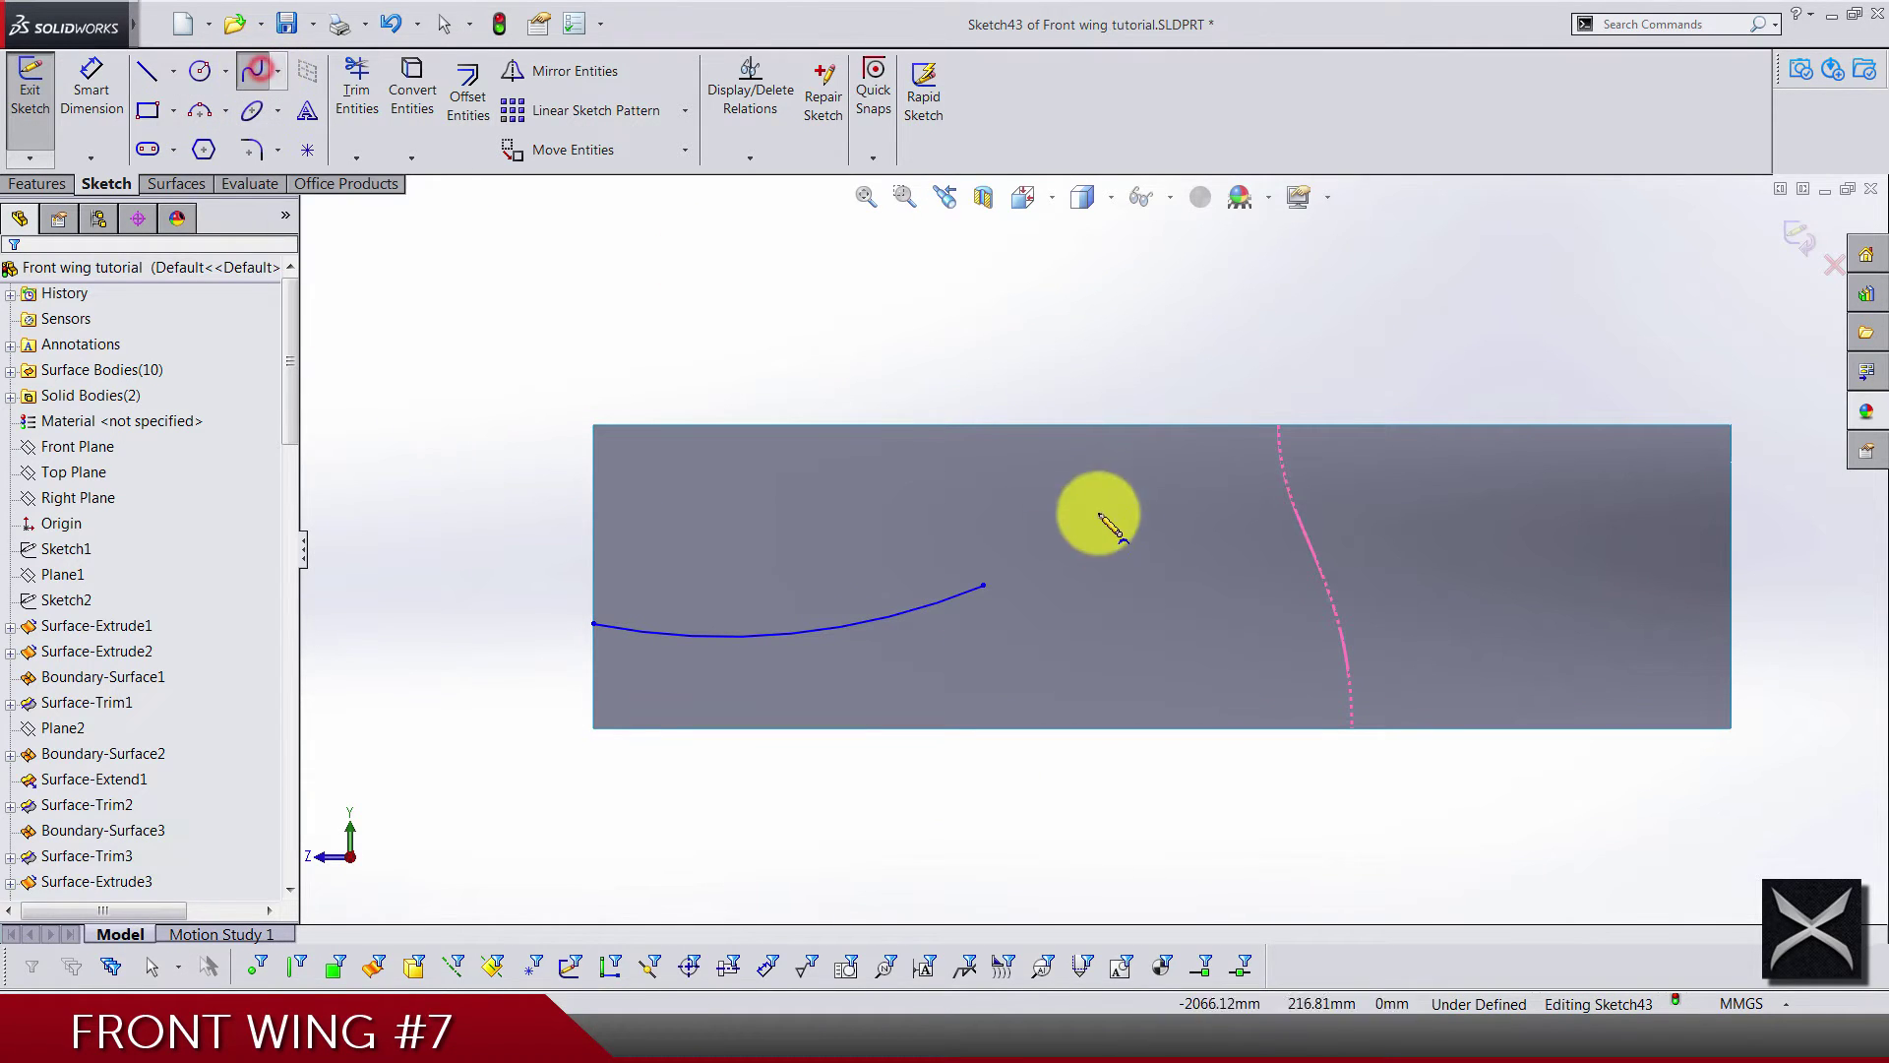
click(985, 584)
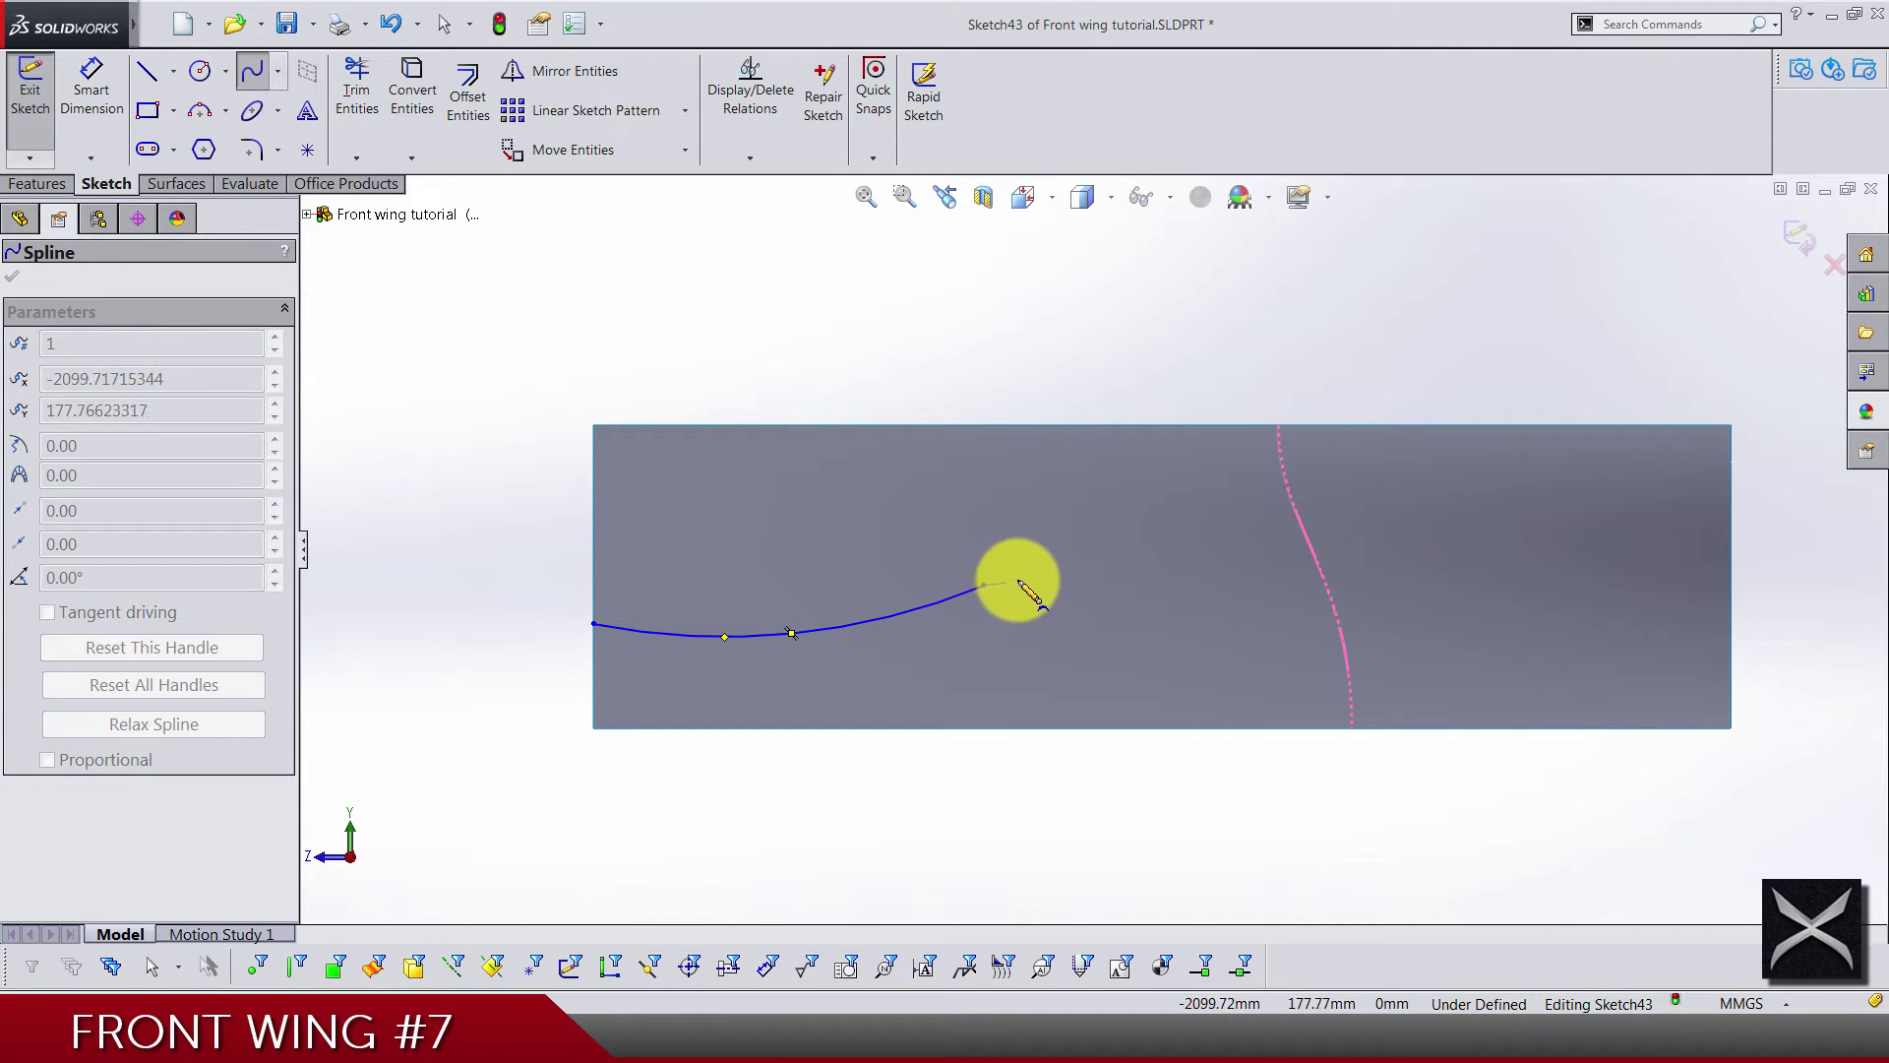
double_click(1063, 554)
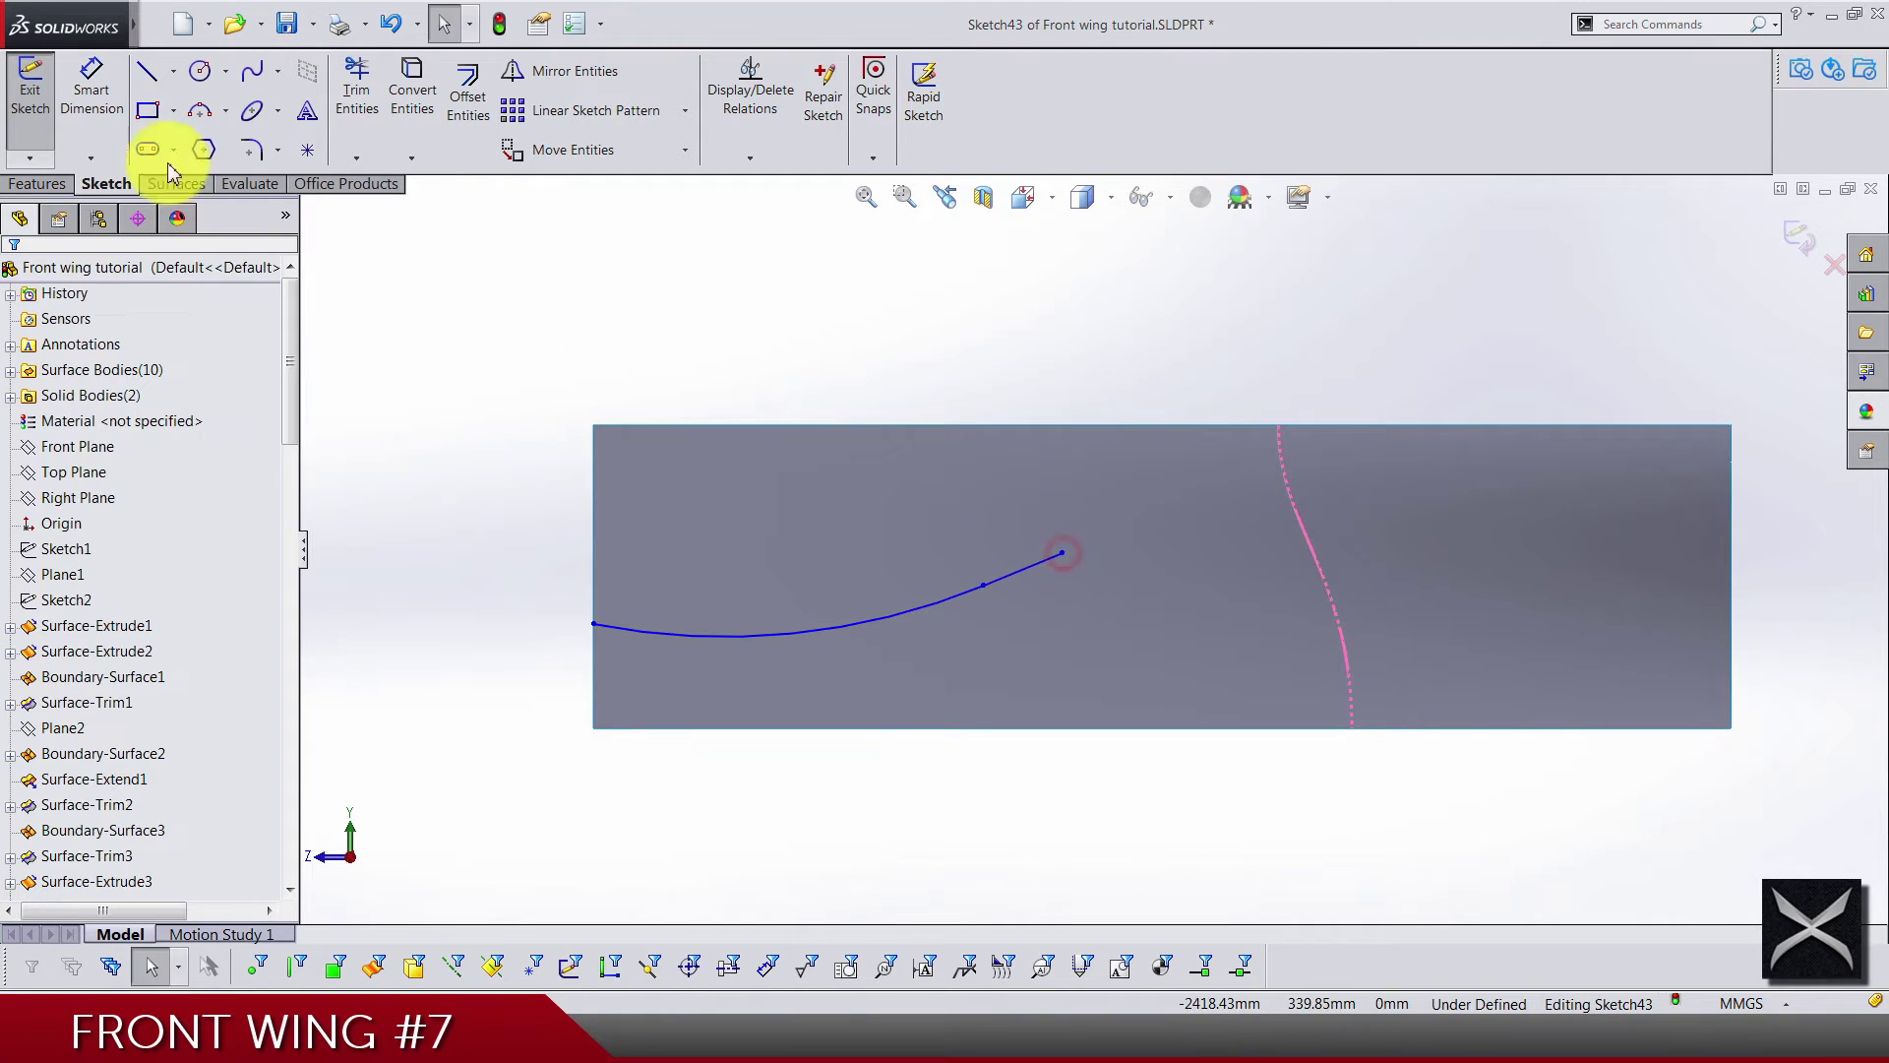
Draw a second 3 Point Arc from the spline's end to the surface's top edge
click(198, 115)
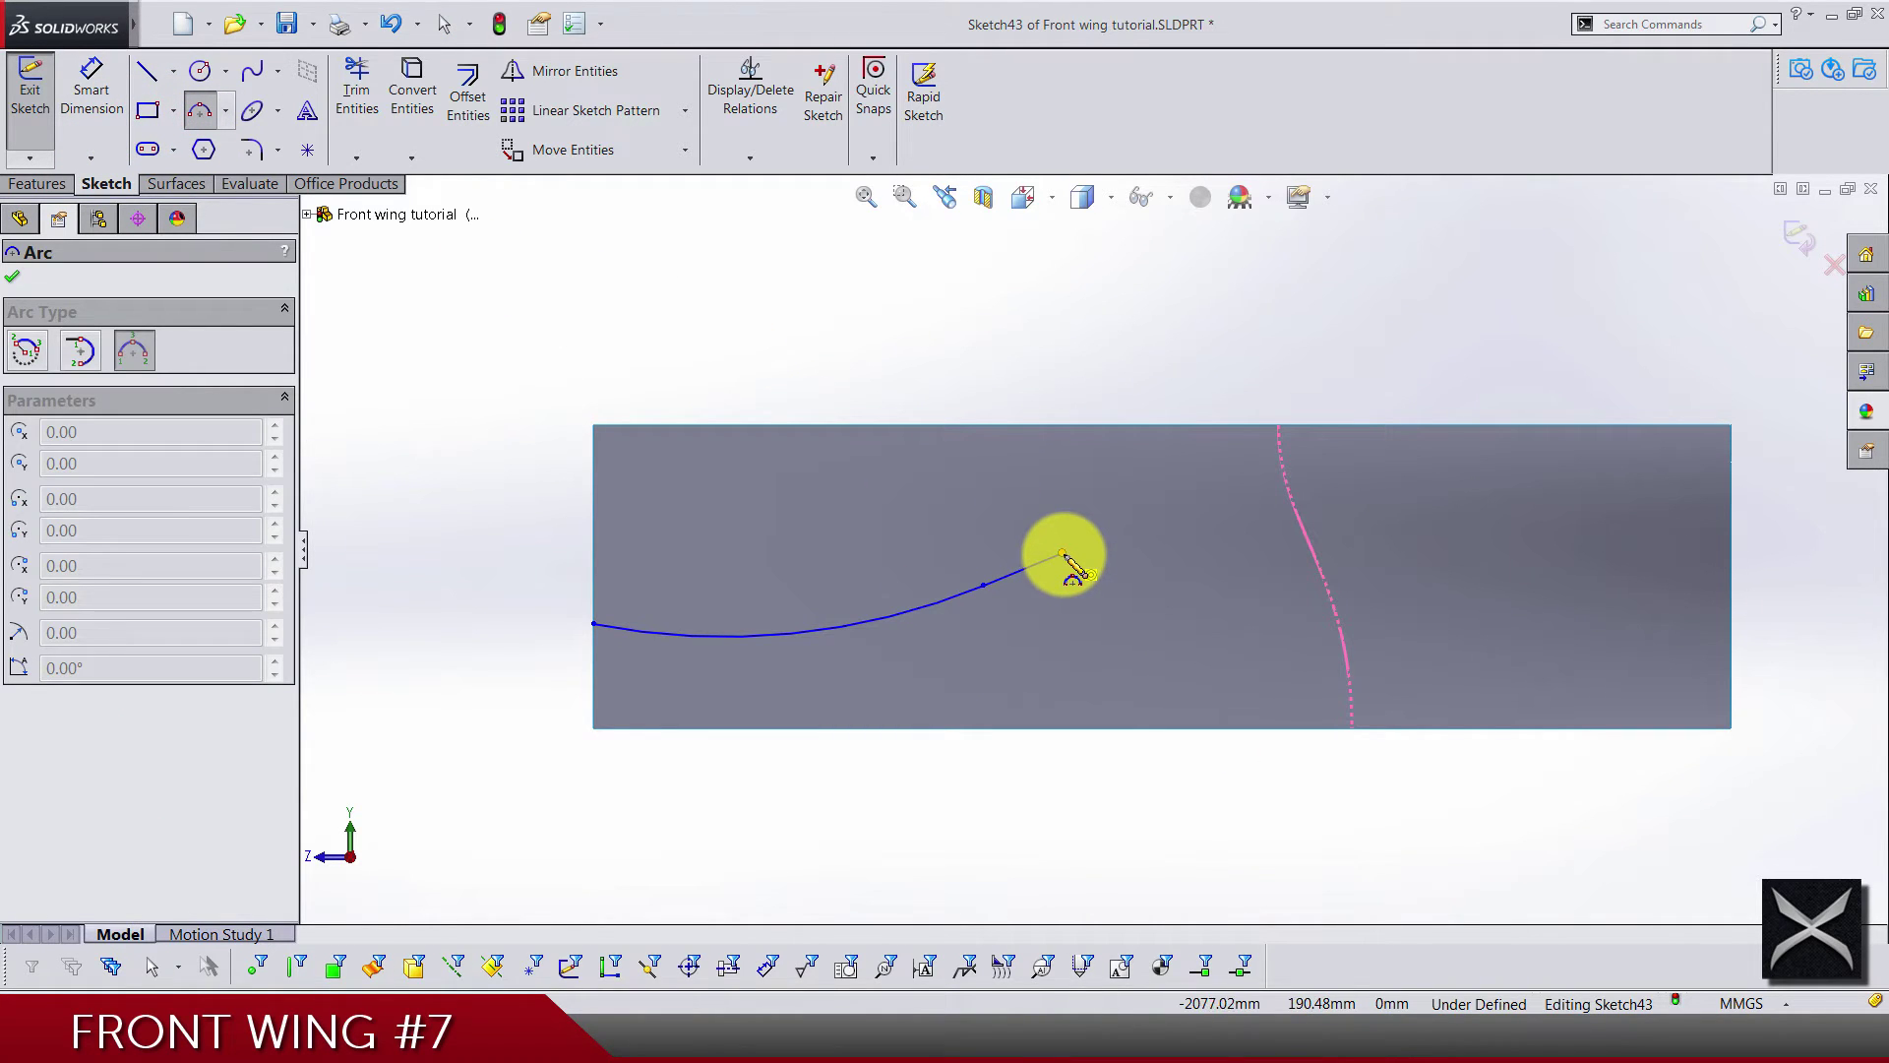
click(1063, 554)
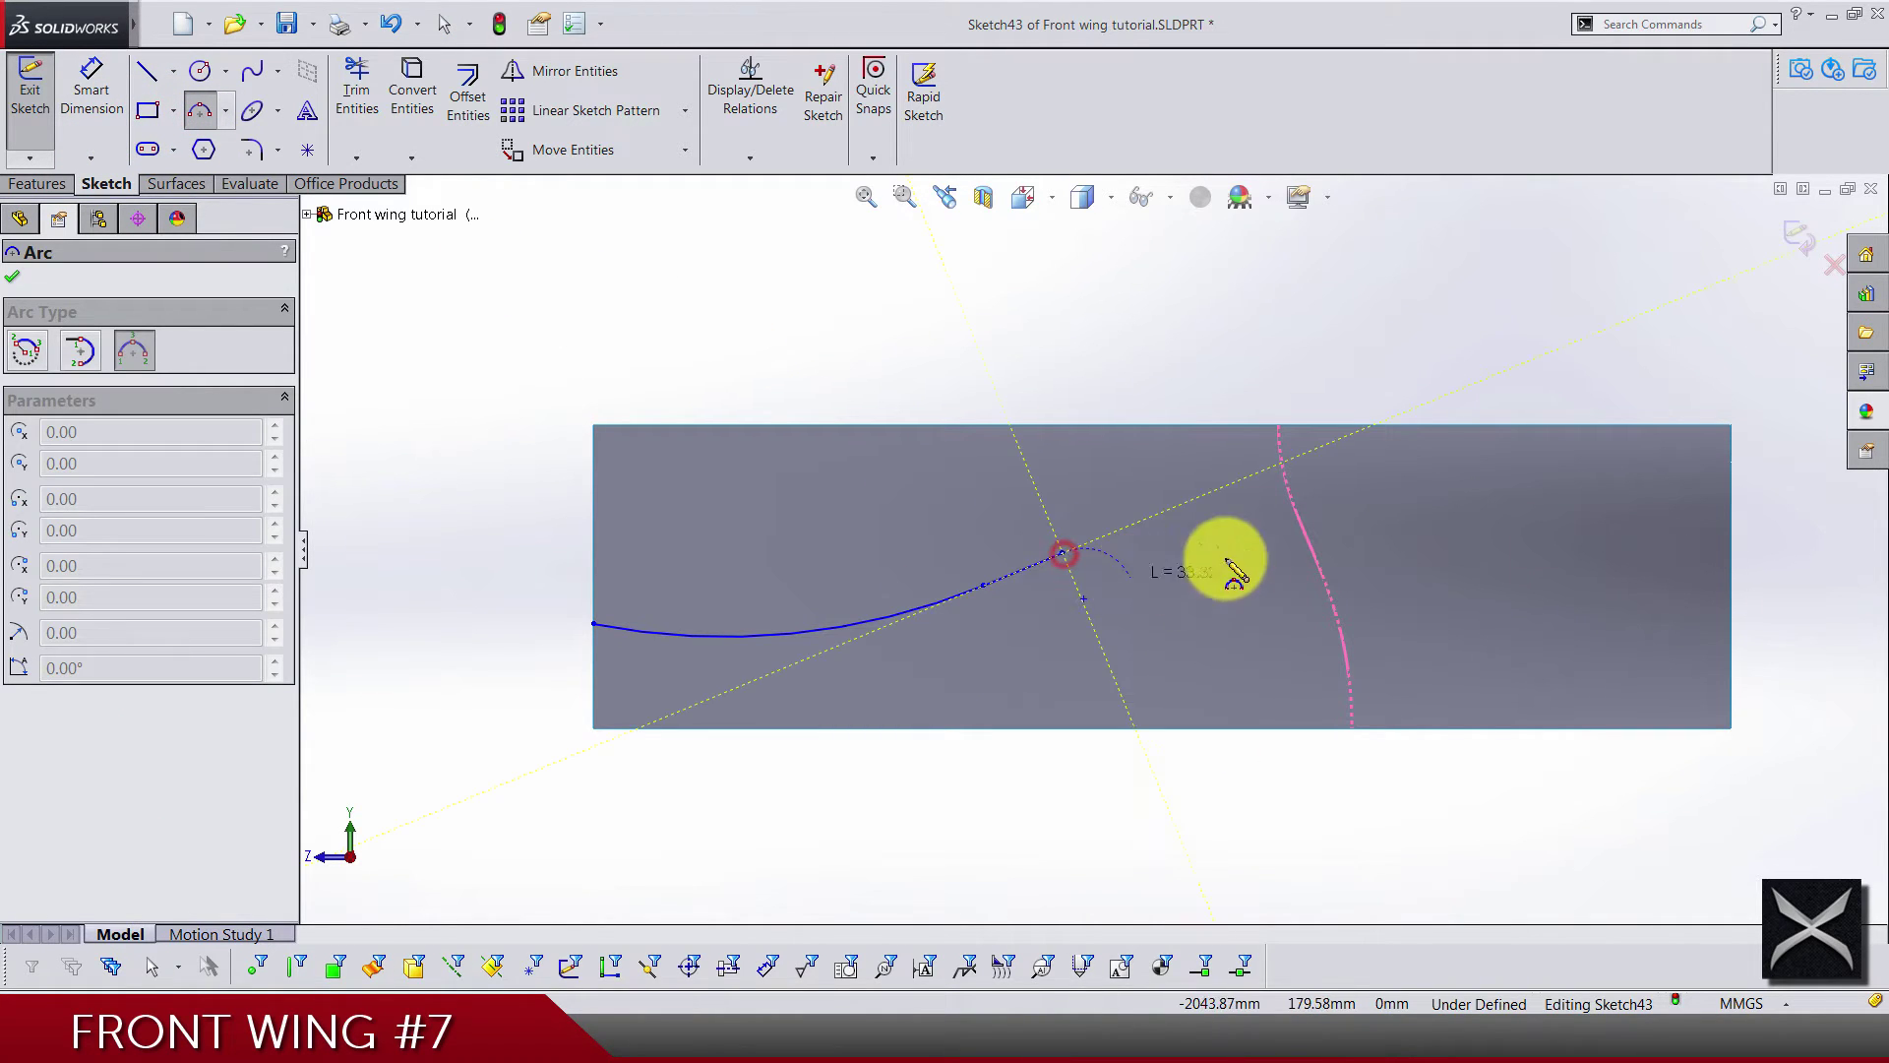
click(1319, 424)
click(1195, 543)
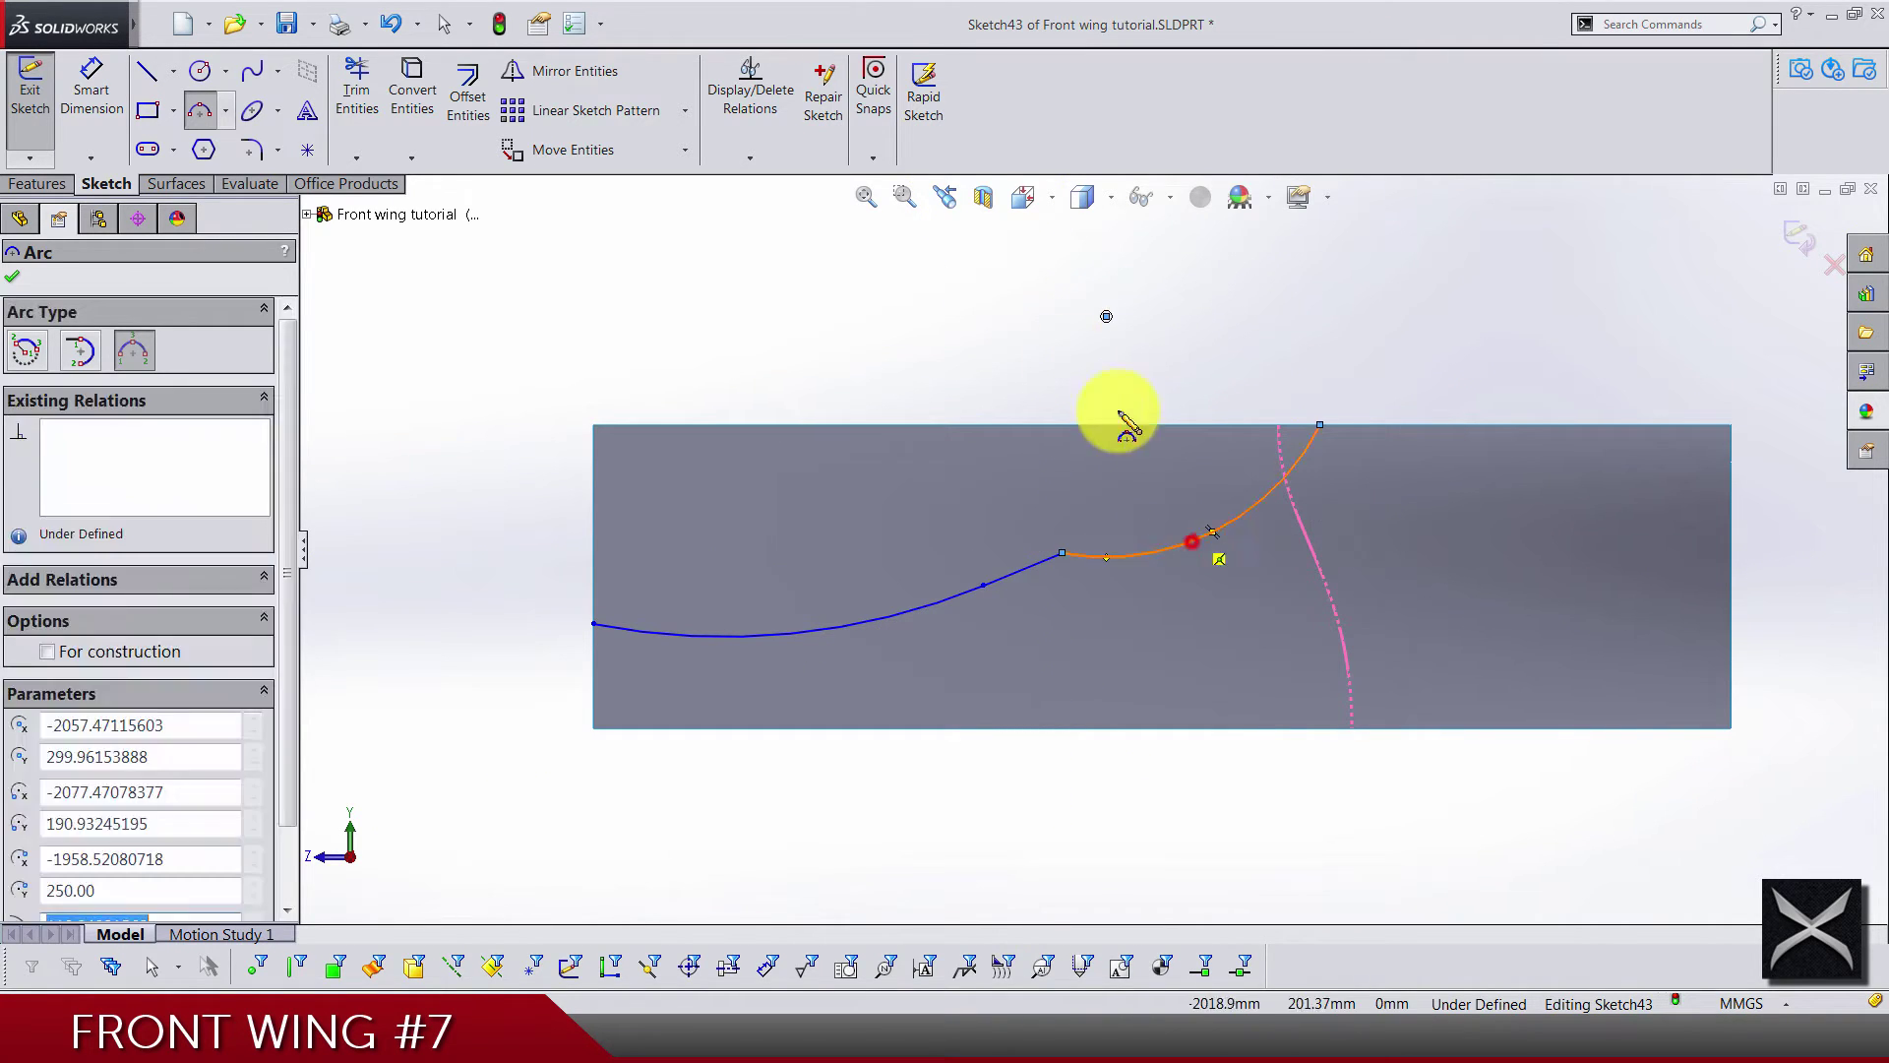
key(Escape)
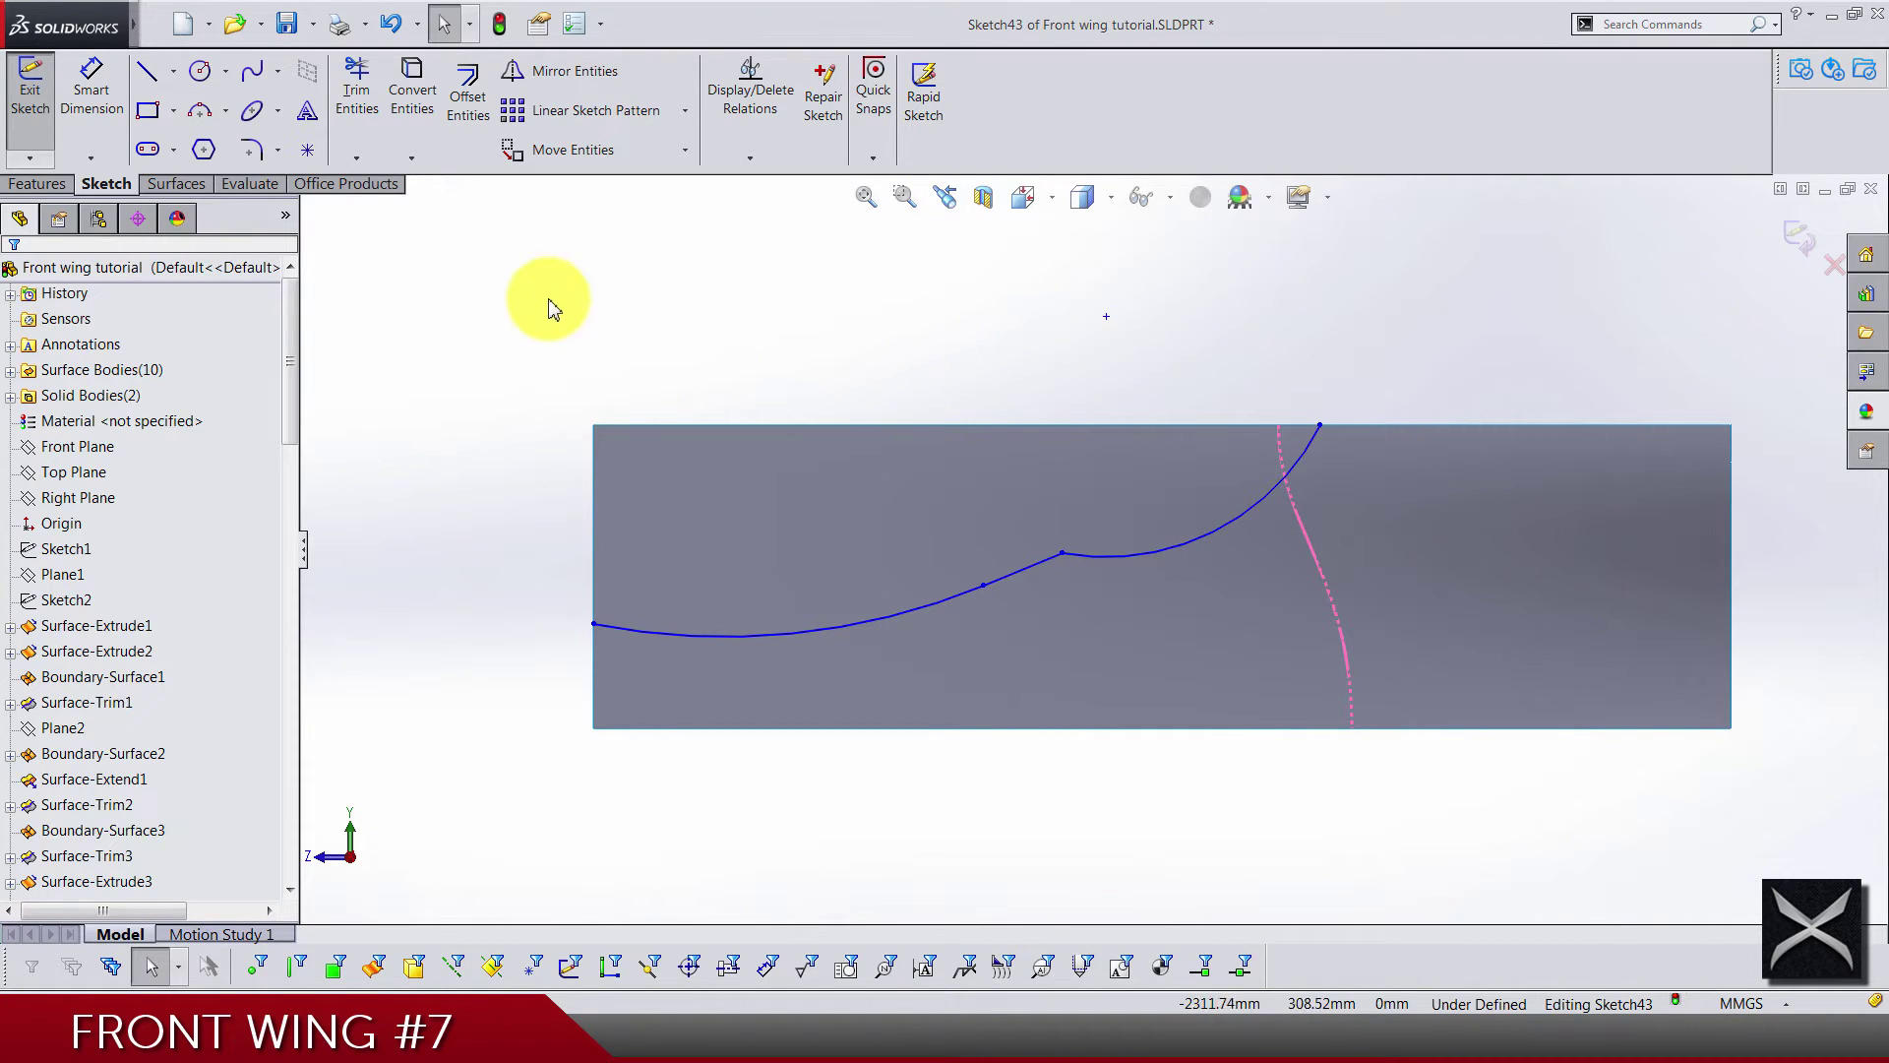
Dimension the spline's left endpoint 167.50 mm vertically from the origin
click(110, 116)
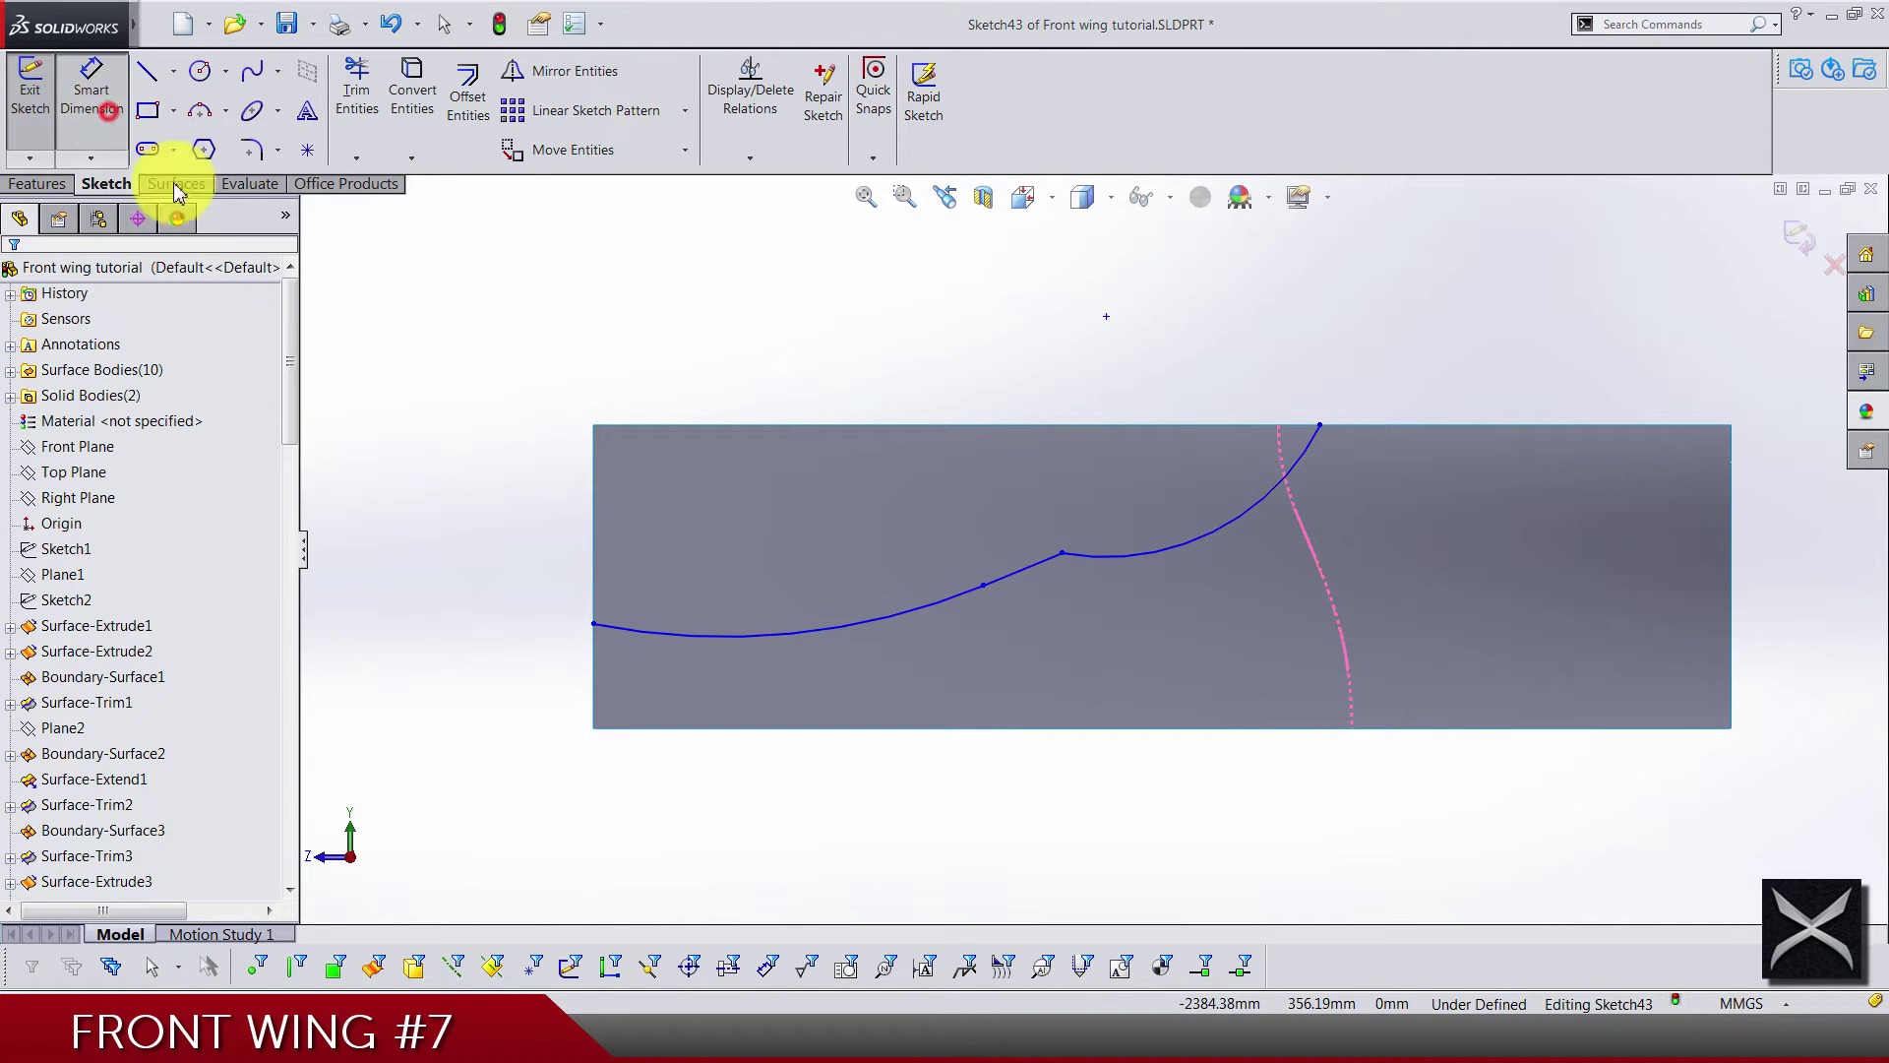
click(595, 627)
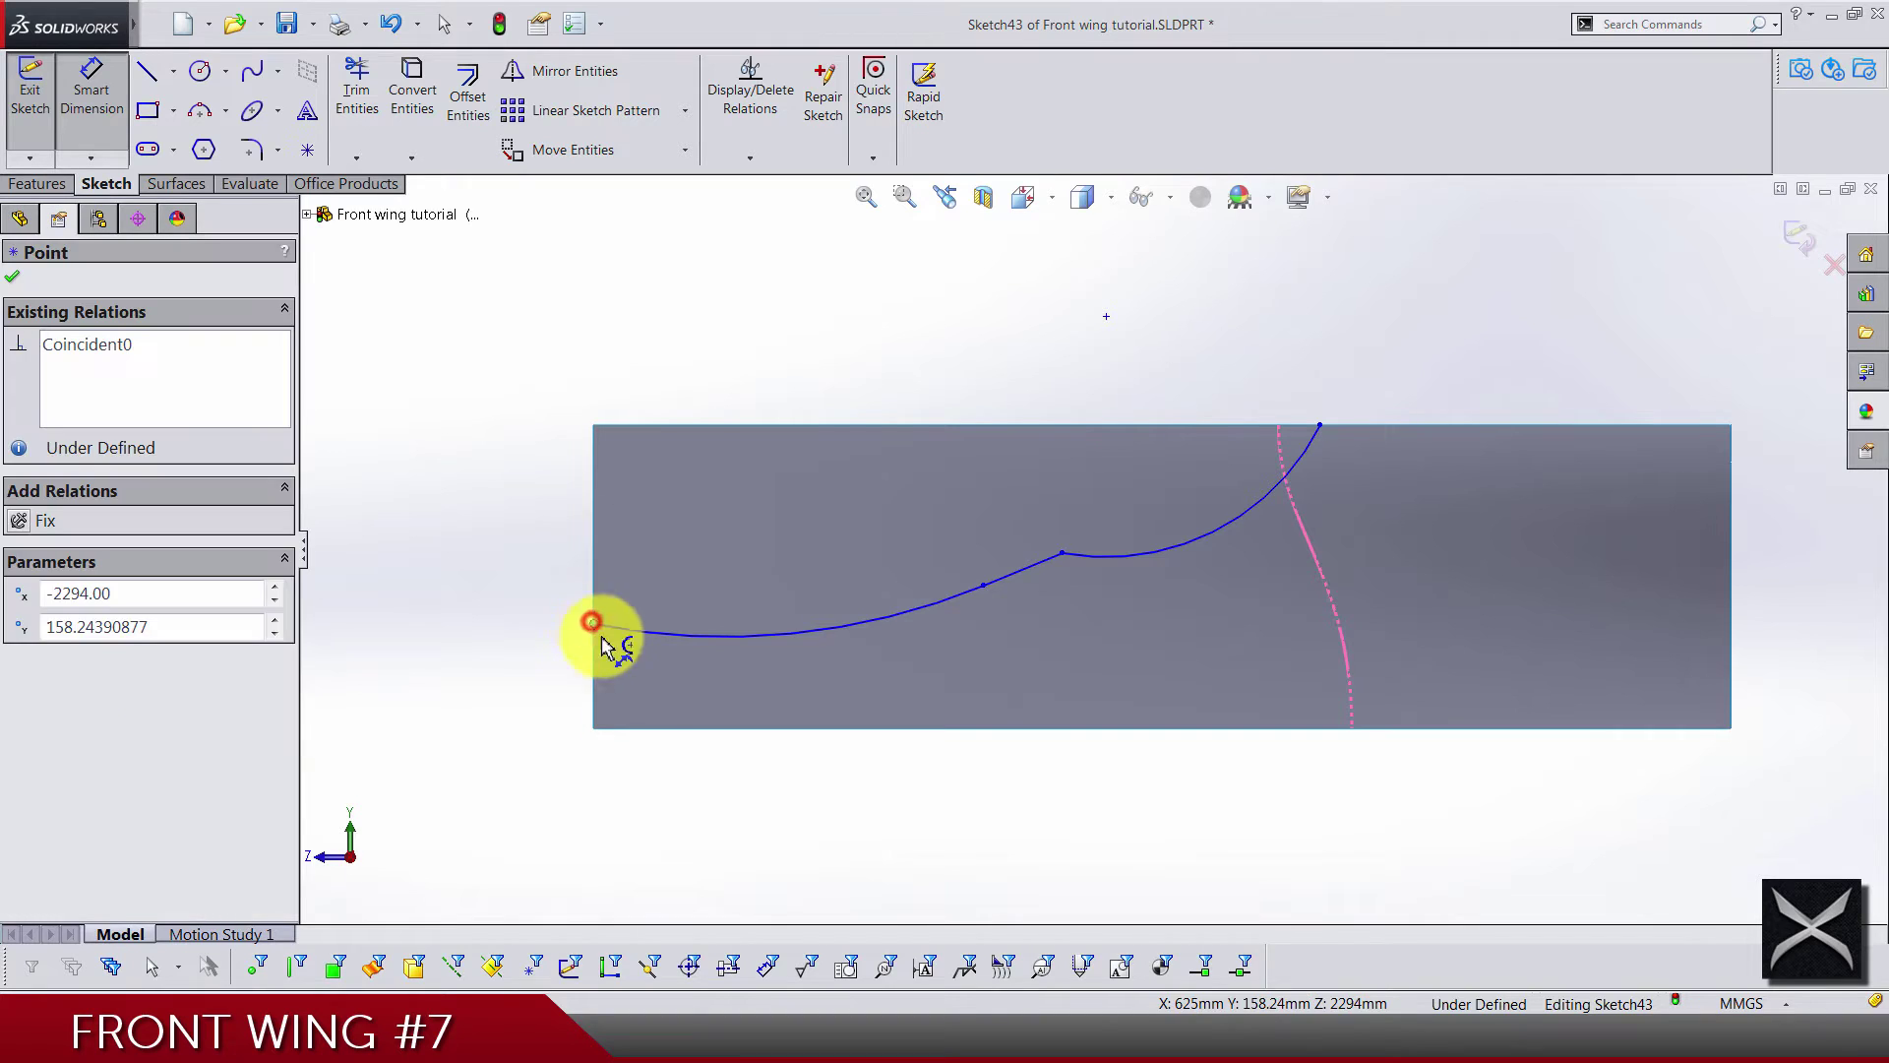
key(z)
key(z)
key(z)
key(z)
key(z)
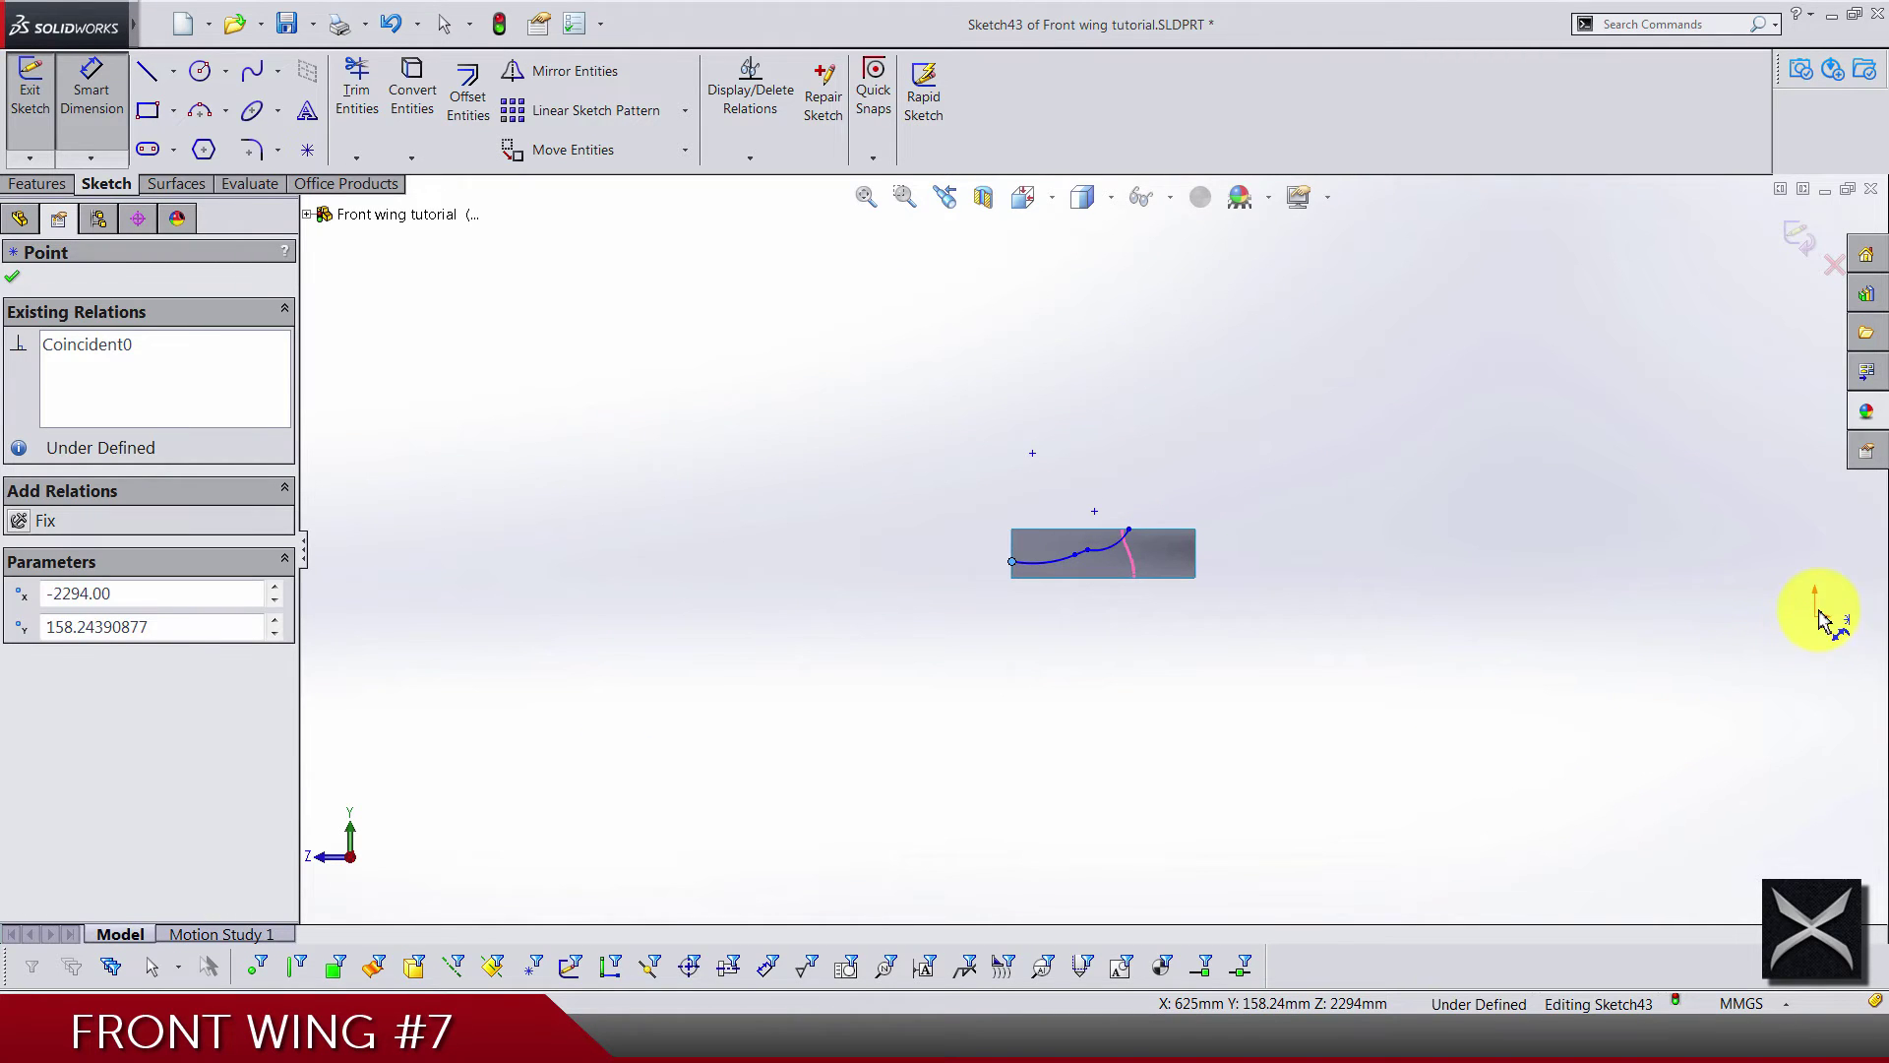
click(1813, 617)
click(724, 596)
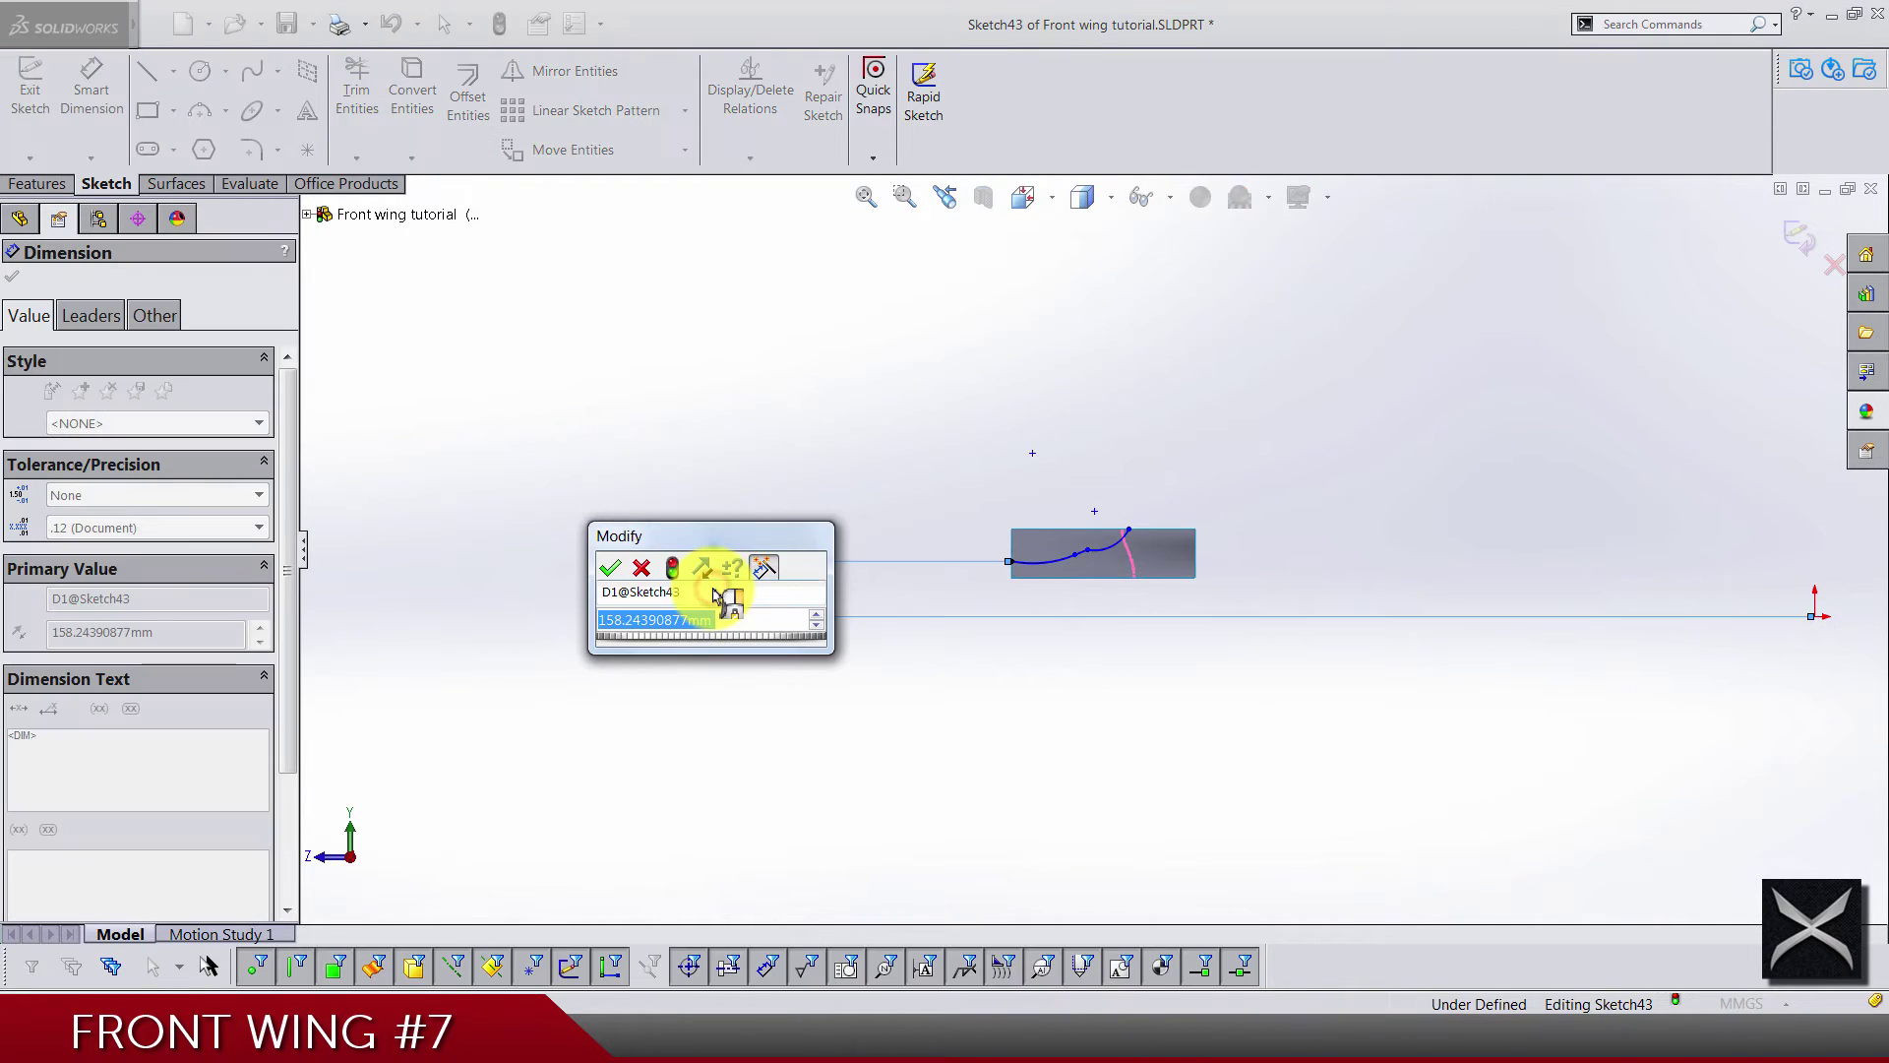
text(167.5)
key(Return)
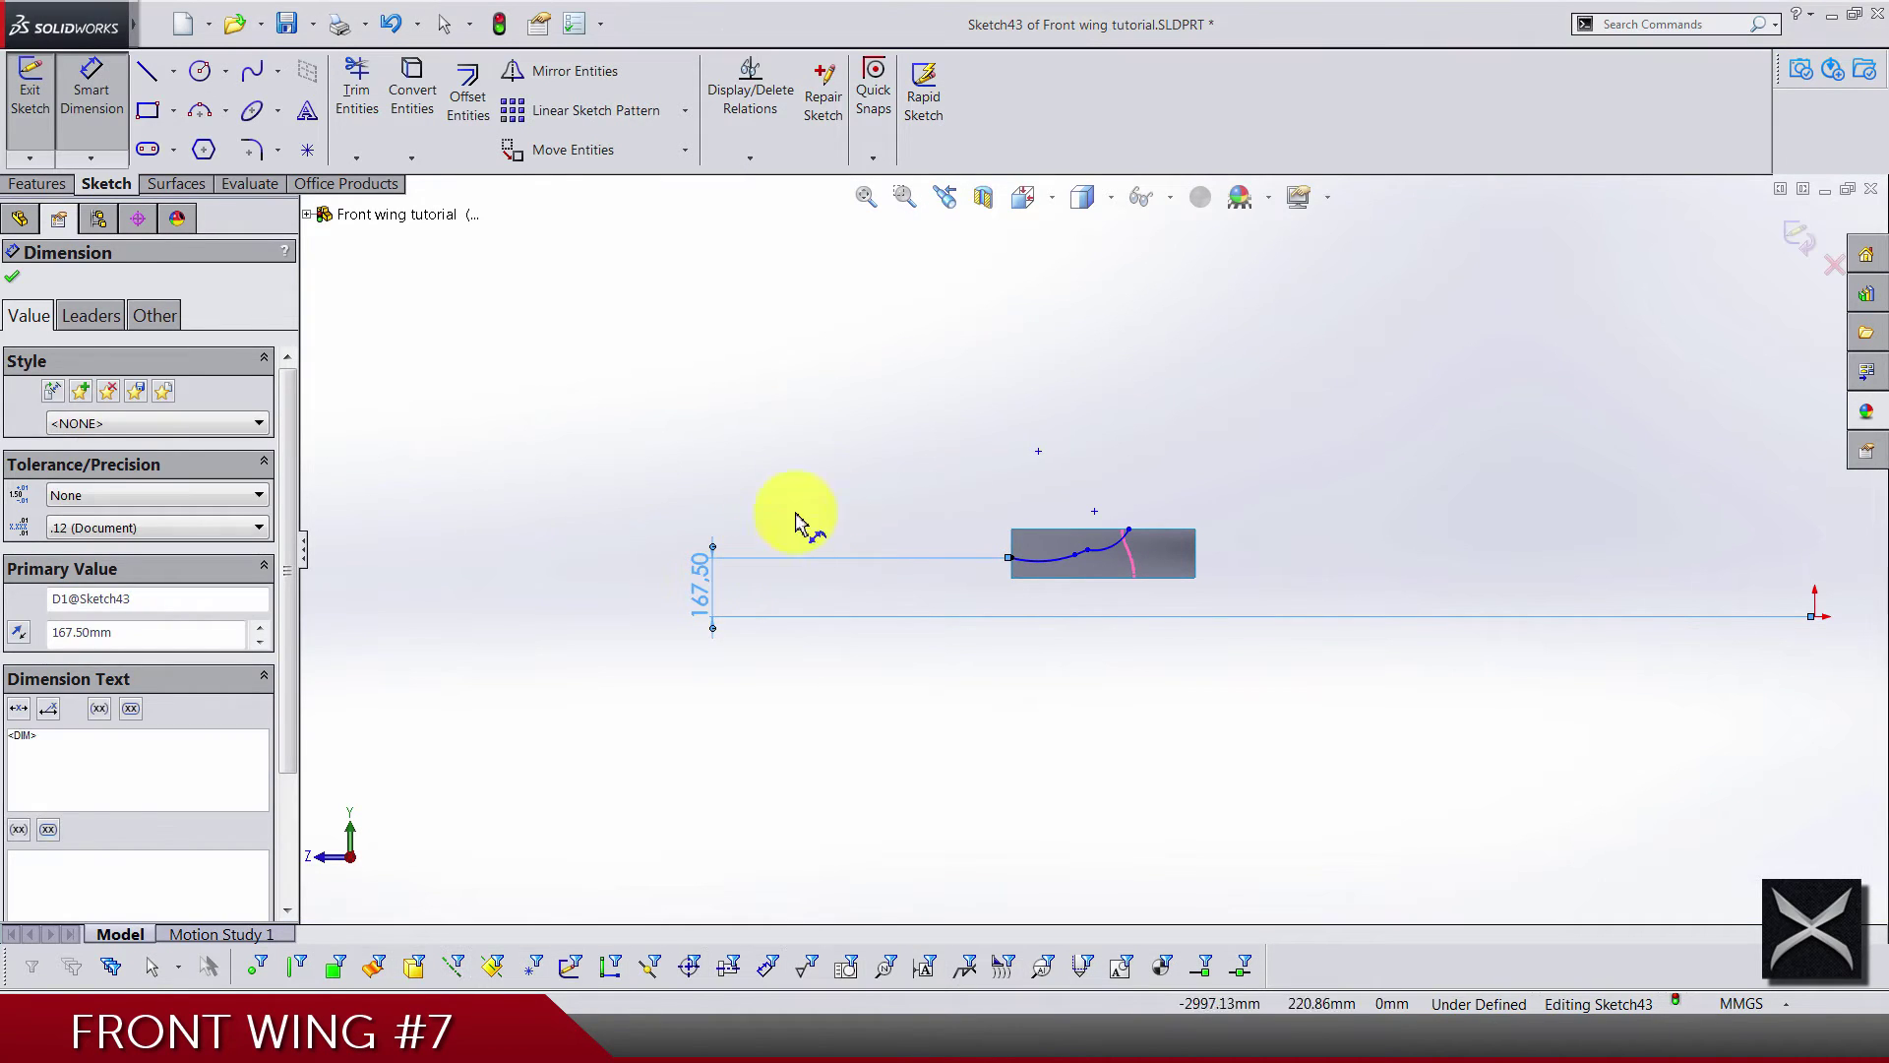
click(873, 477)
scroll(1036, 541, down, 10)
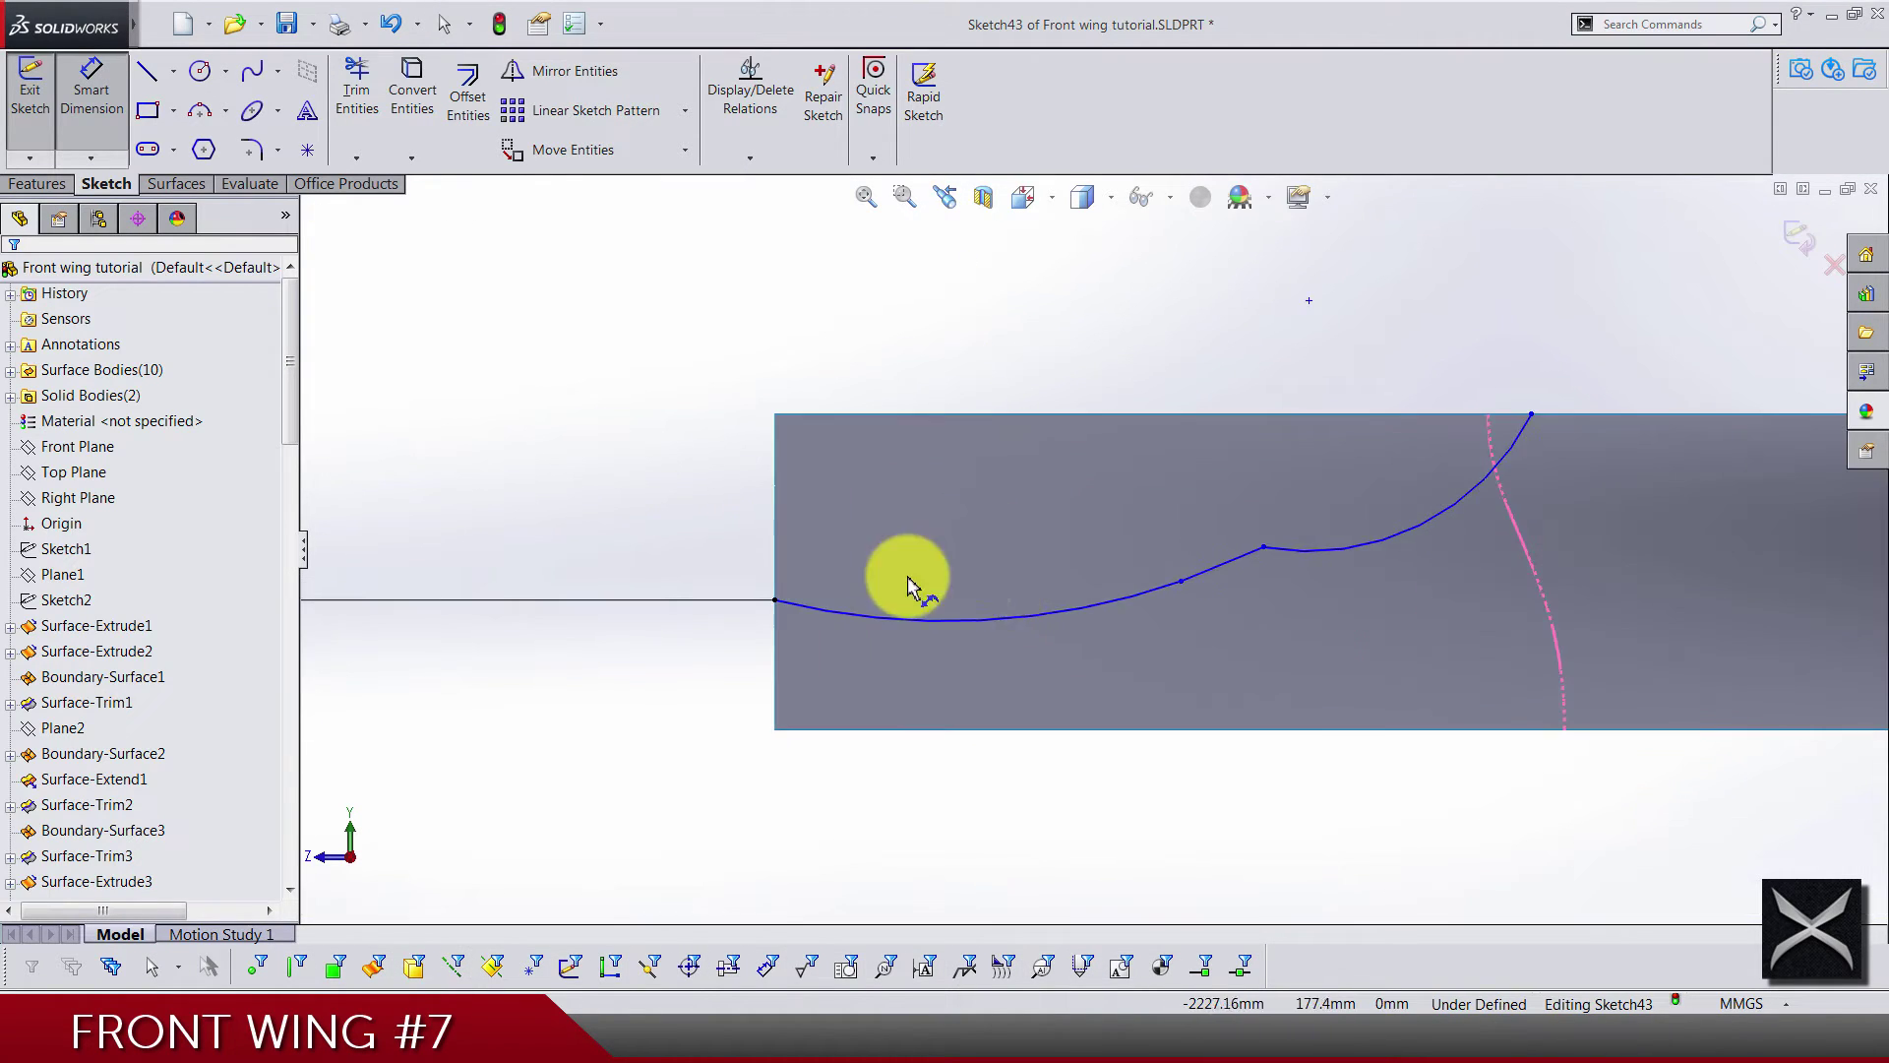
Make the spline's left endpoint lie on the rectangle's left edge
click(730, 606)
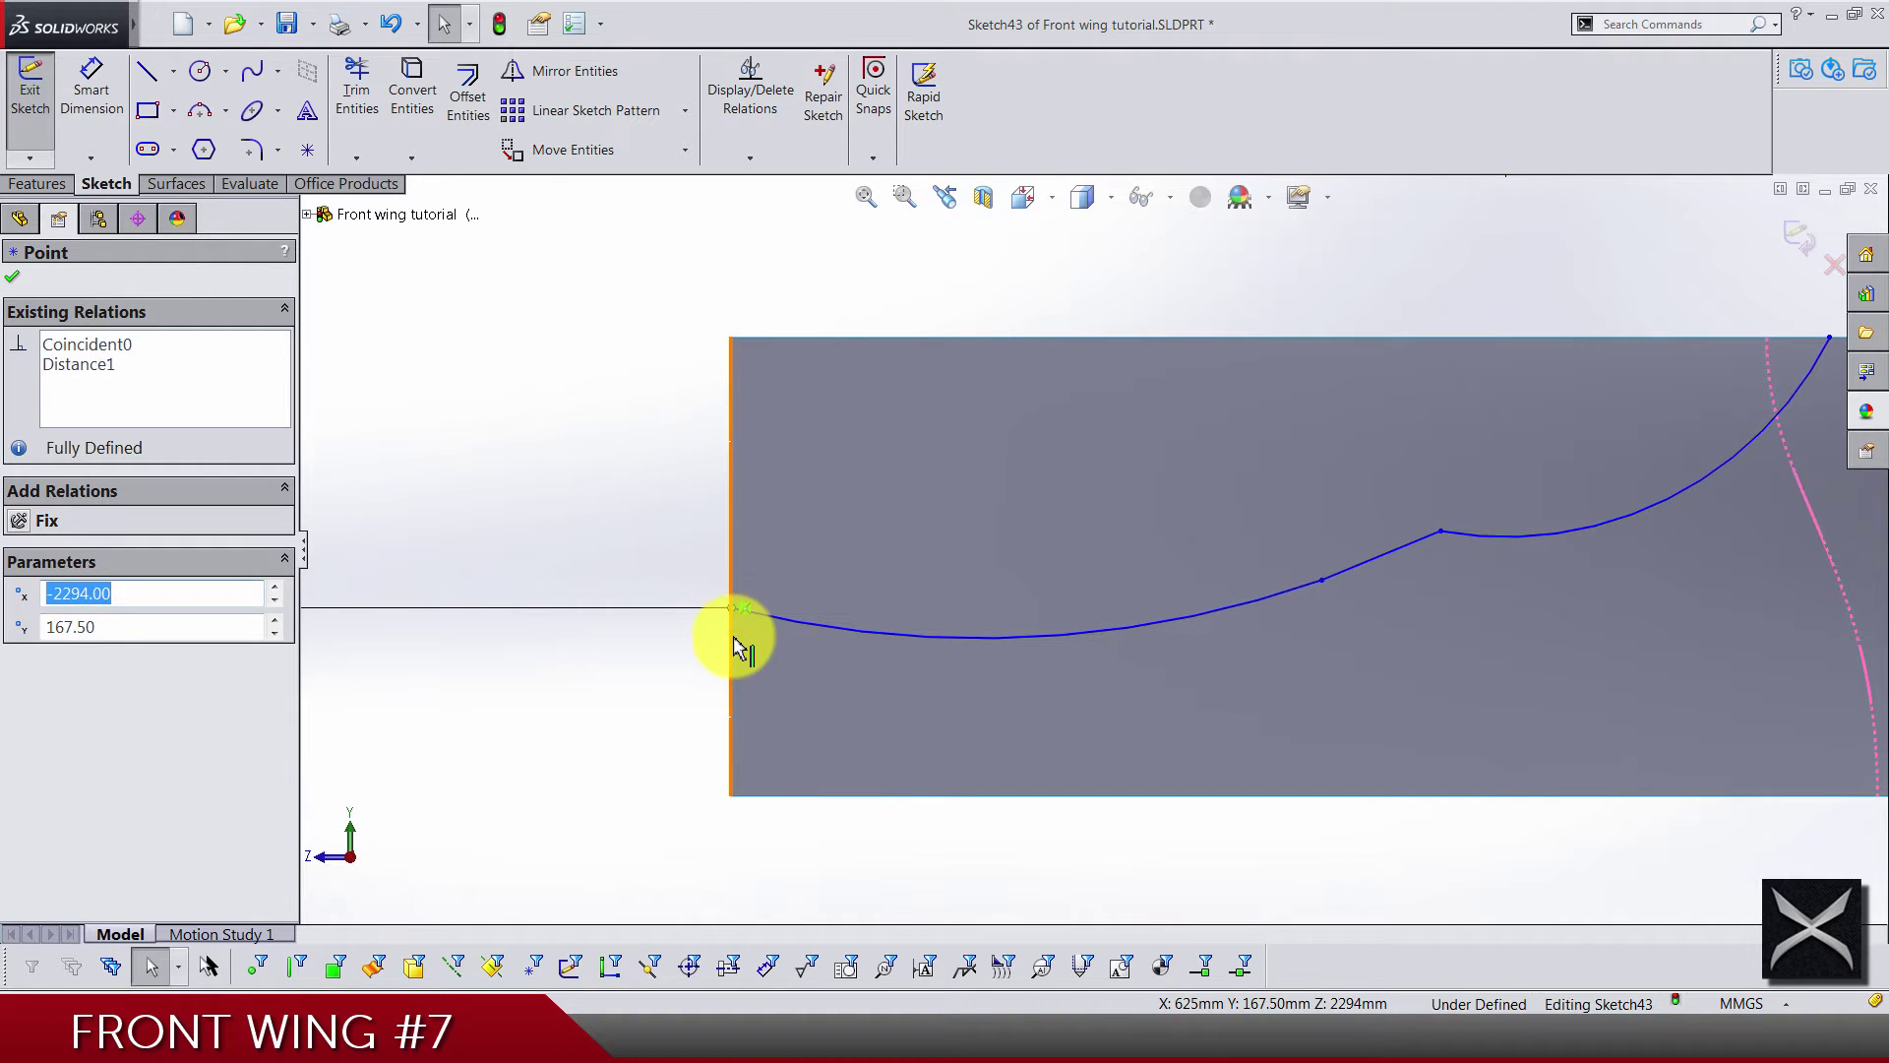
ctrl+click(733, 637)
click(832, 542)
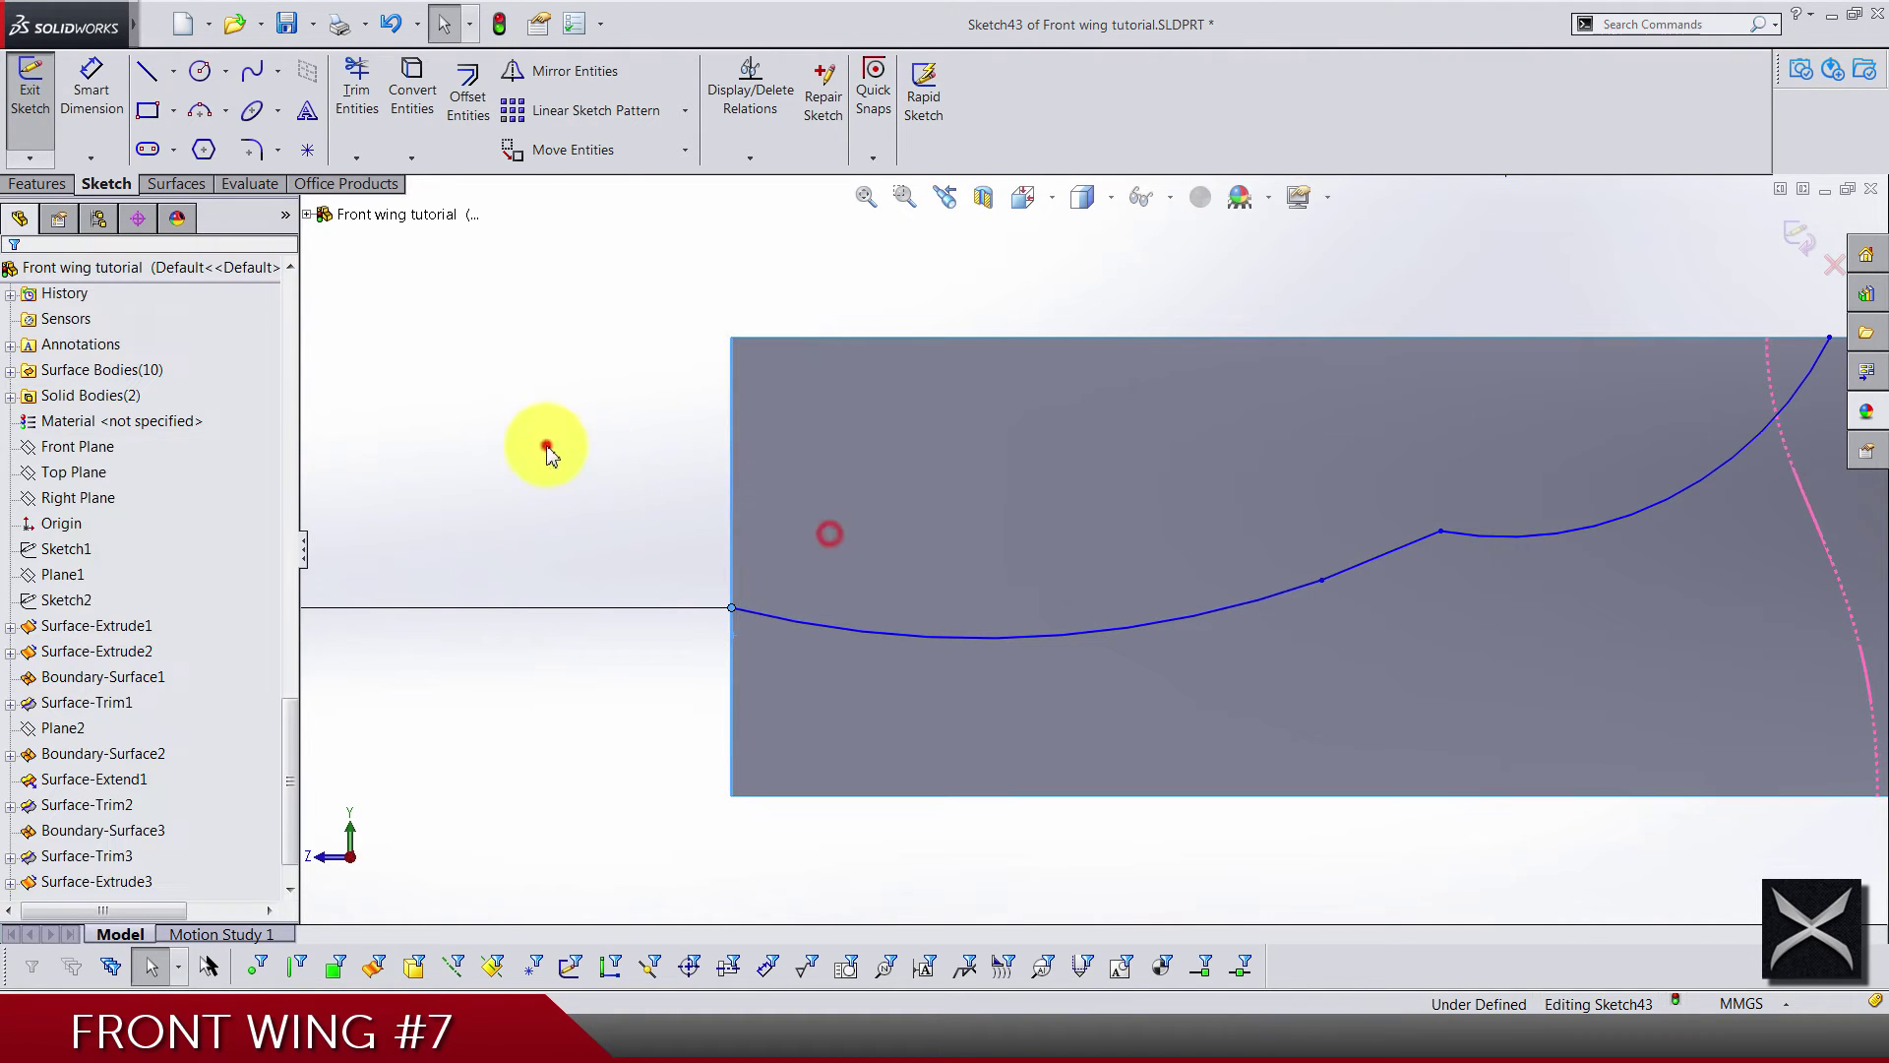
click(548, 443)
scroll(1094, 549, up, 5)
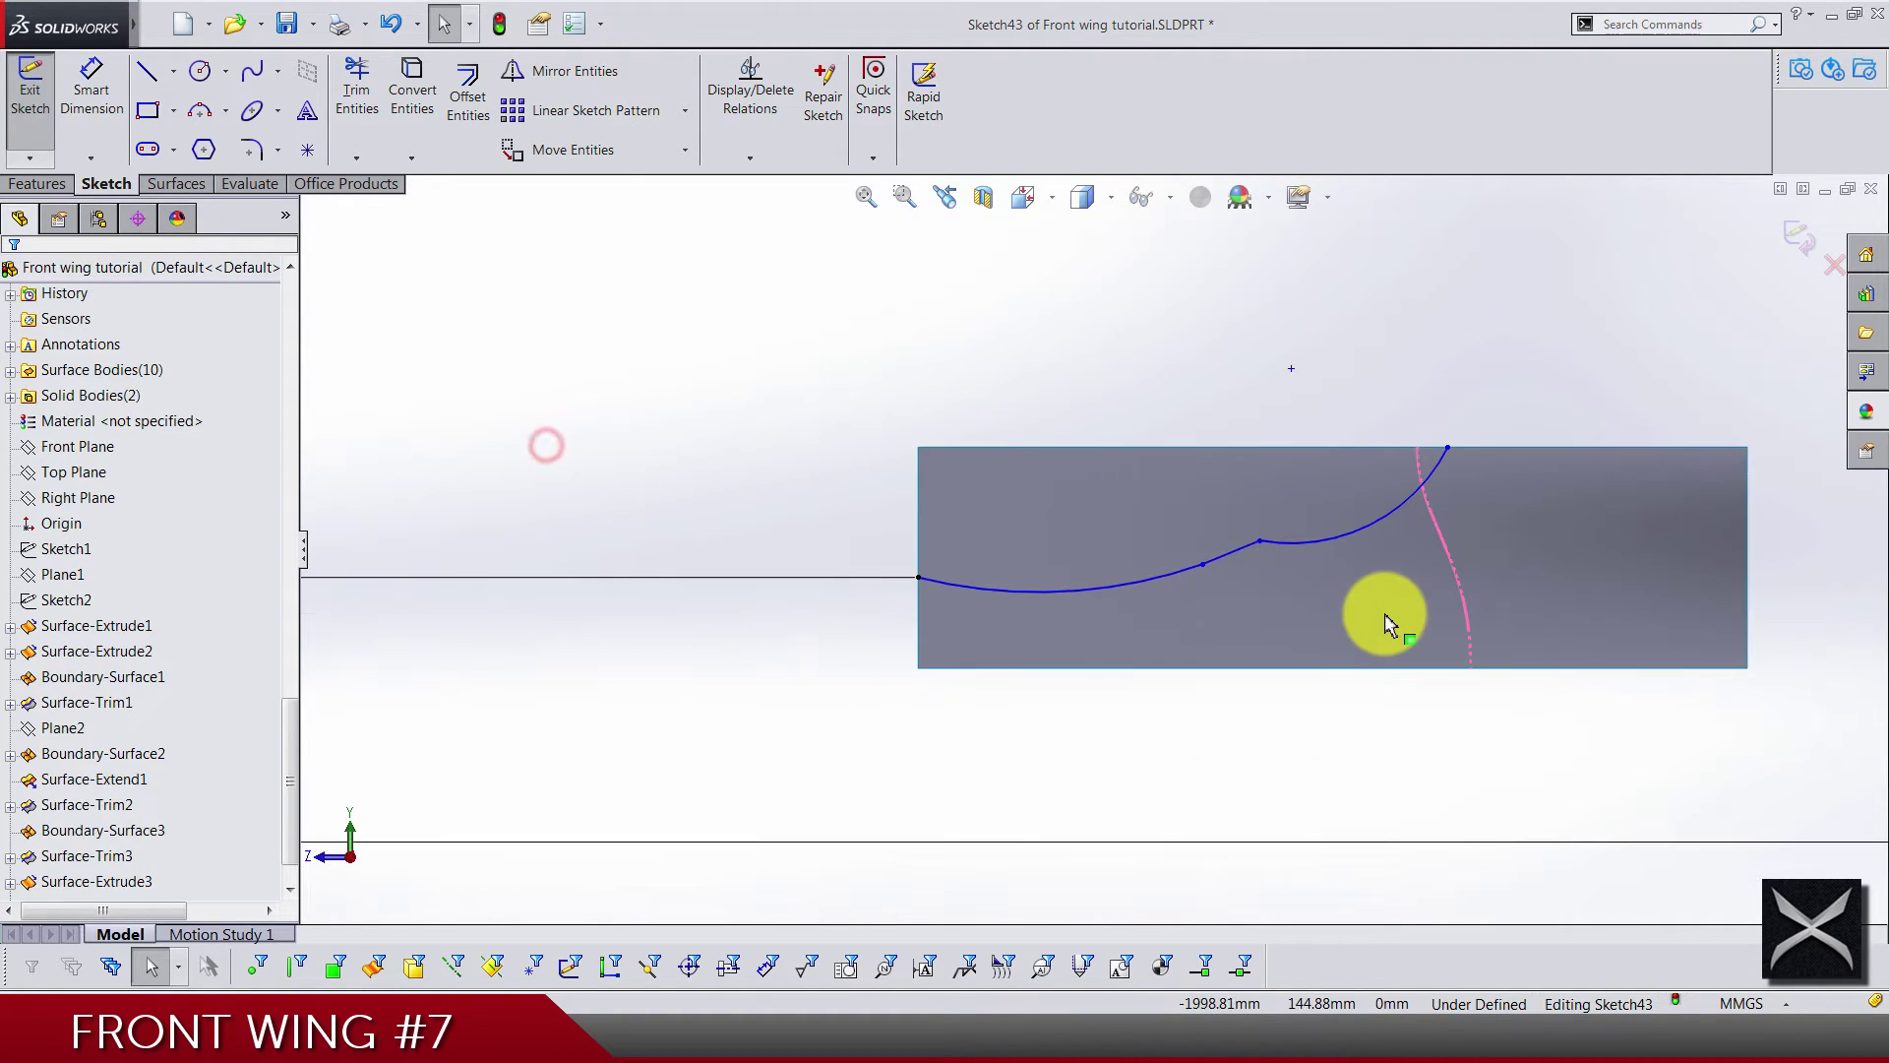
Dimension the spline's middle point 215 mm horizontally from the rectangle's left edge
click(90, 90)
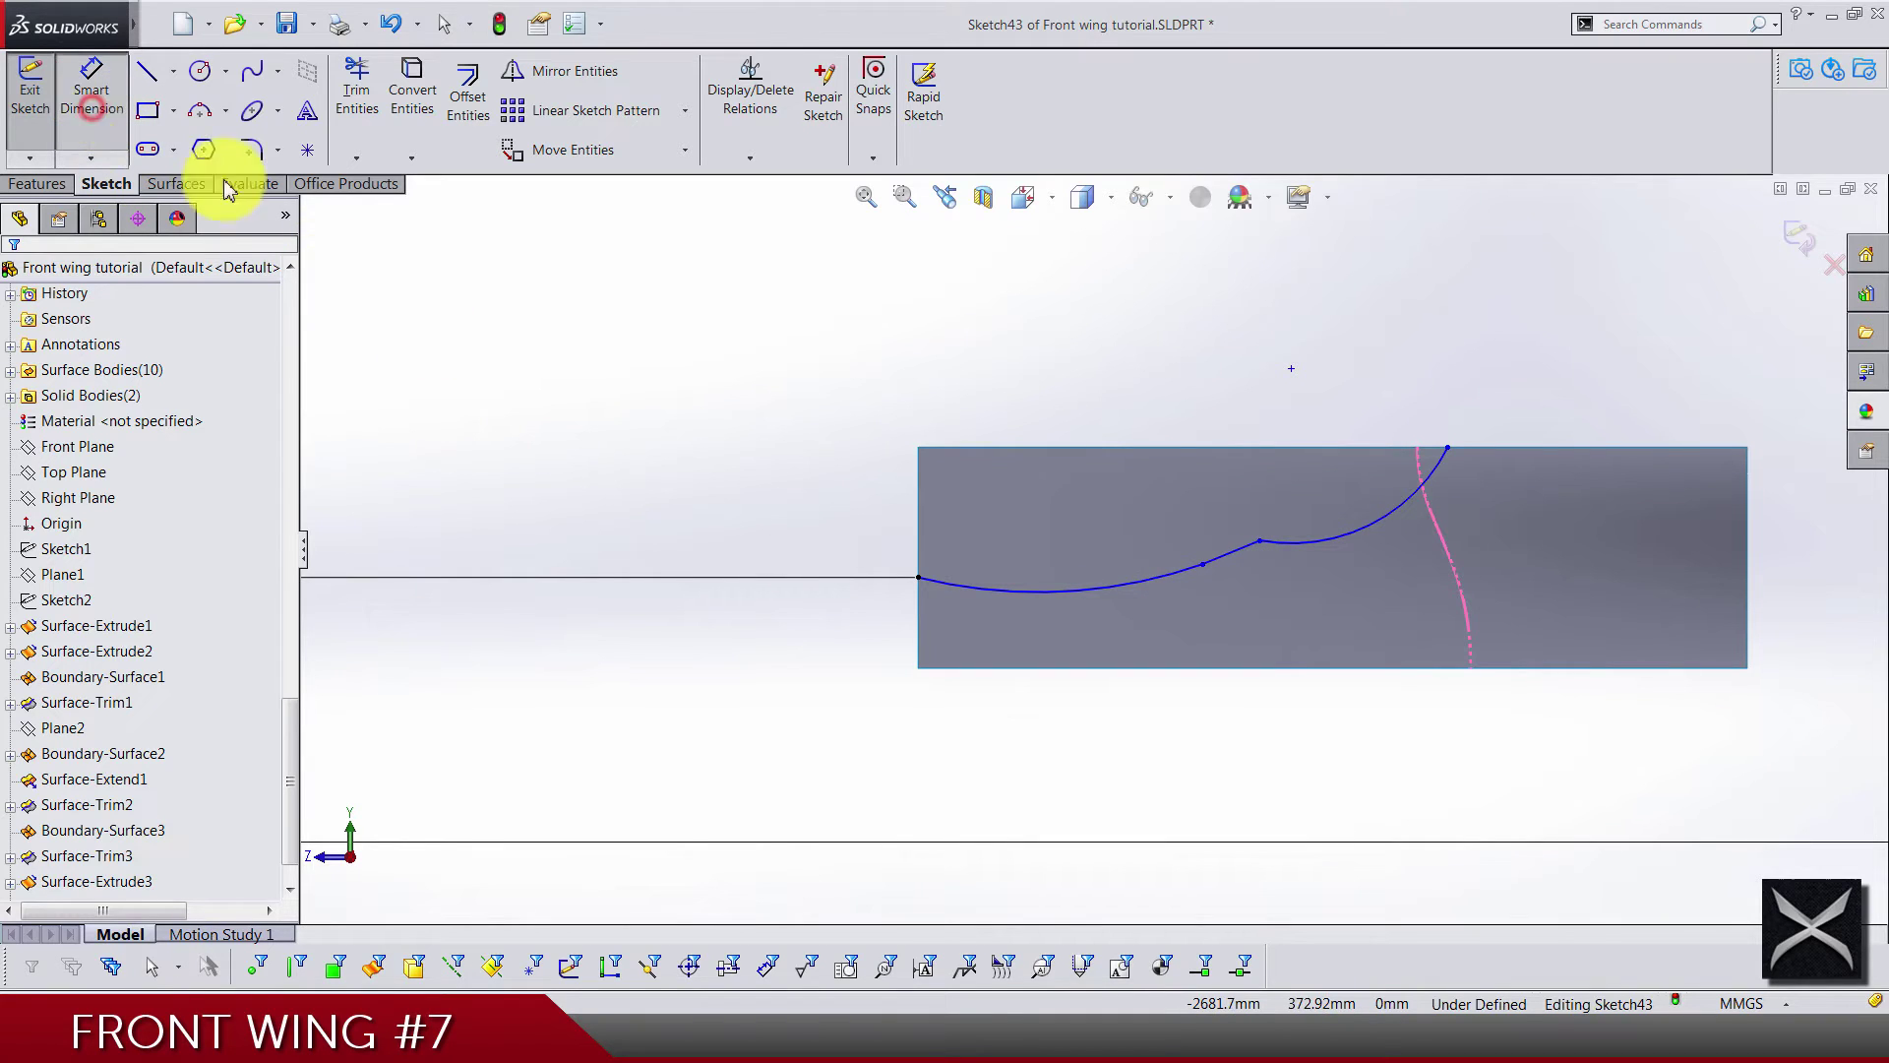
click(1203, 565)
click(917, 642)
click(1024, 793)
text(21)
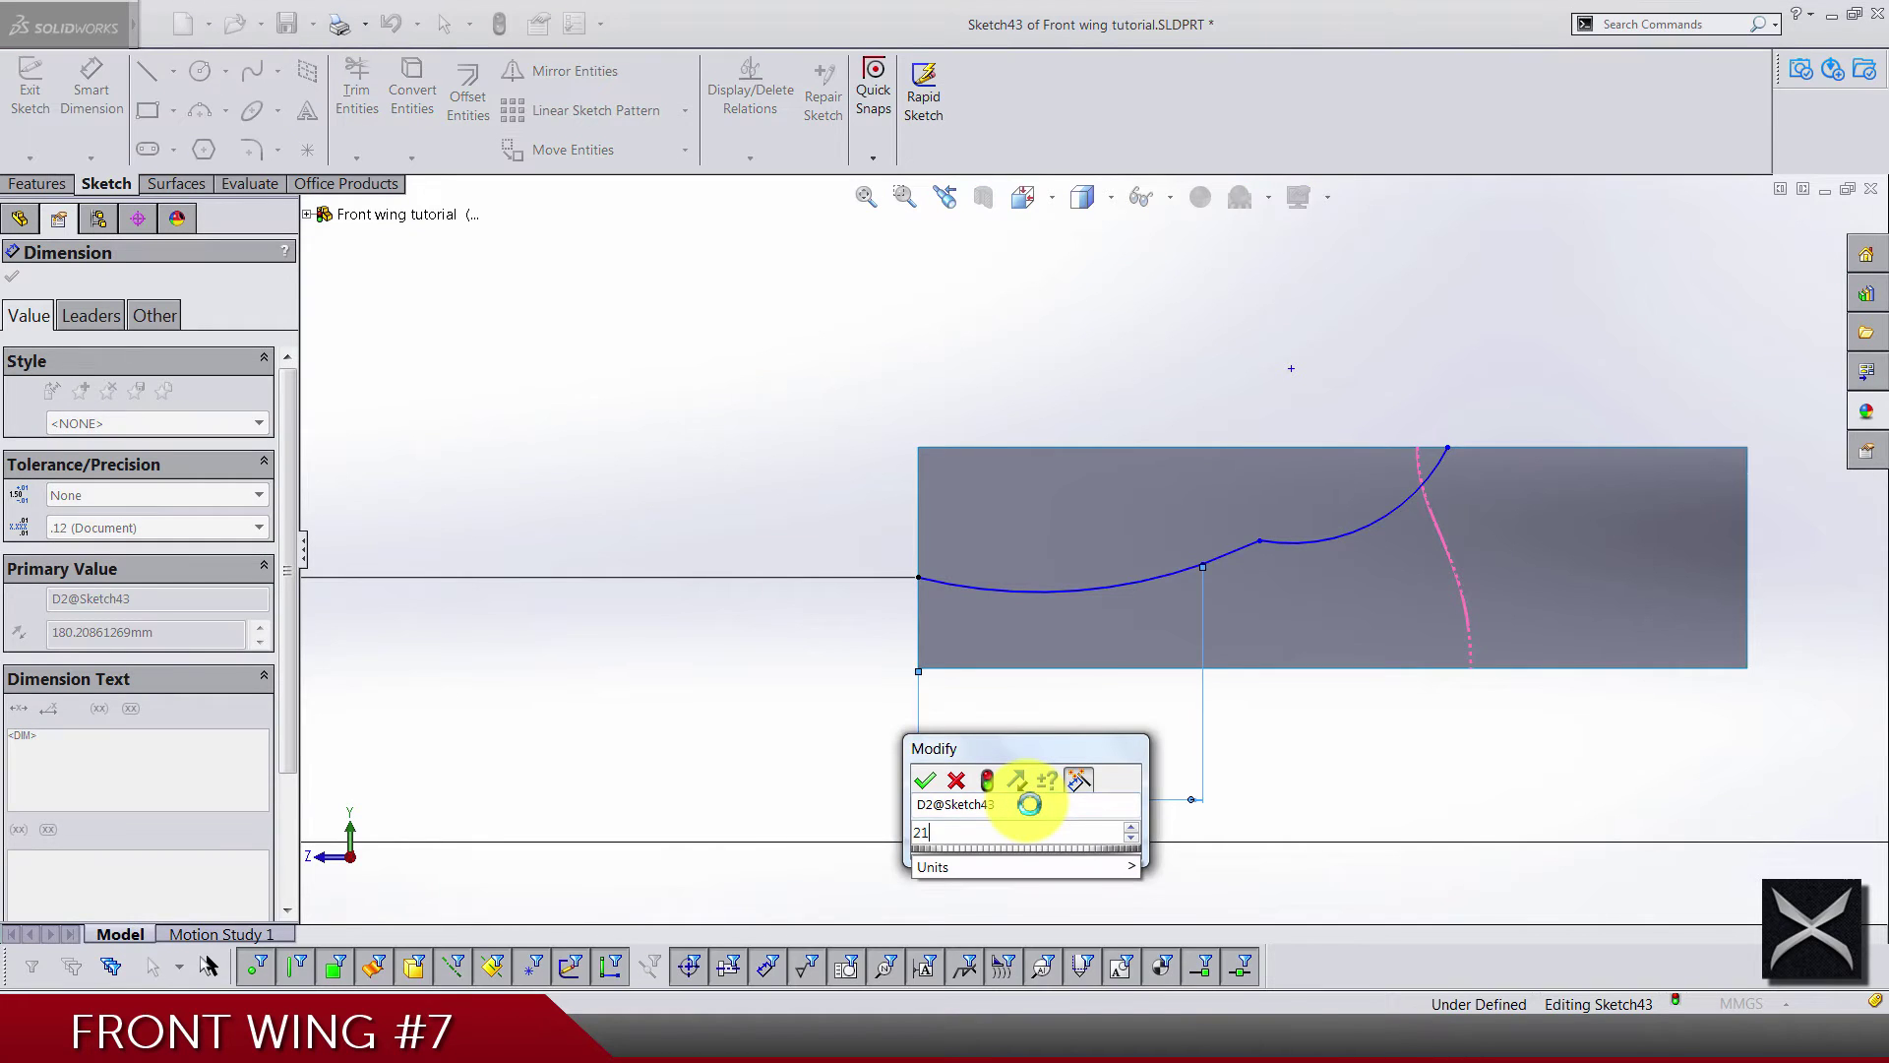
text(5)
key(Return)
click(1129, 749)
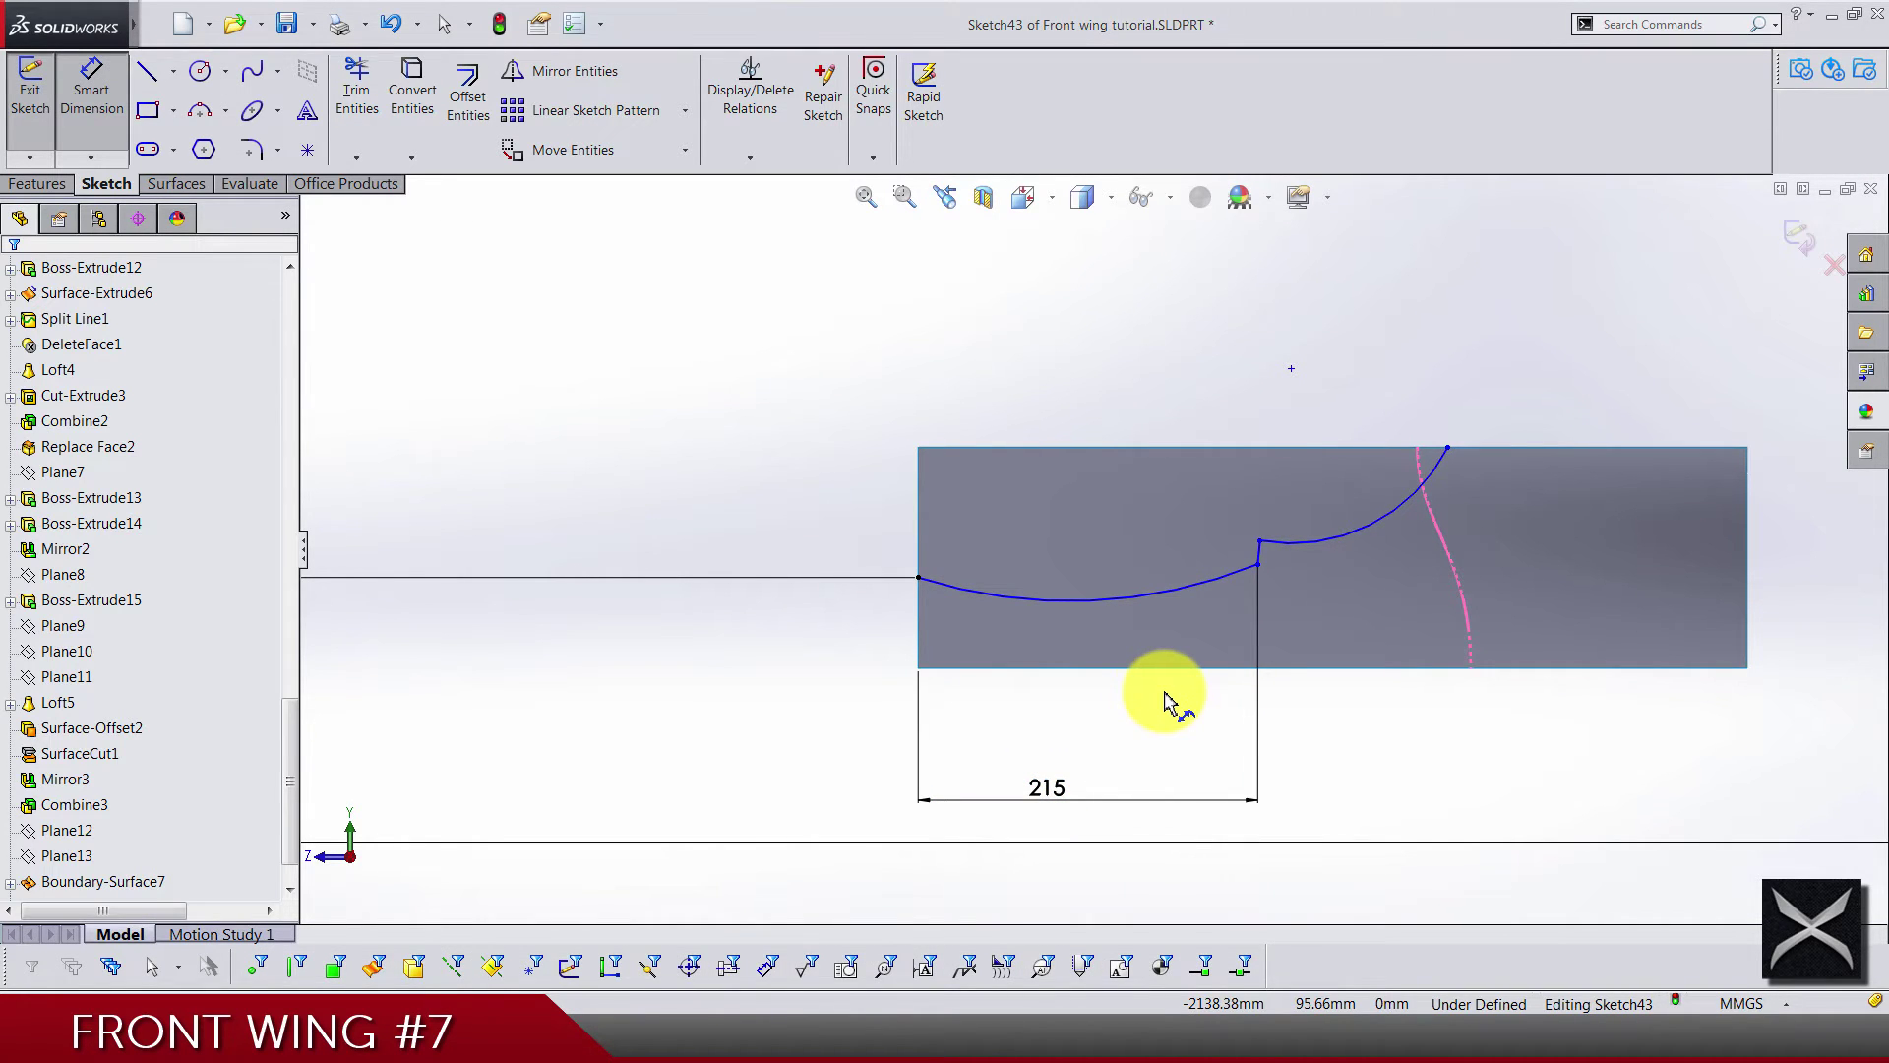
scroll(1178, 576, down, 3)
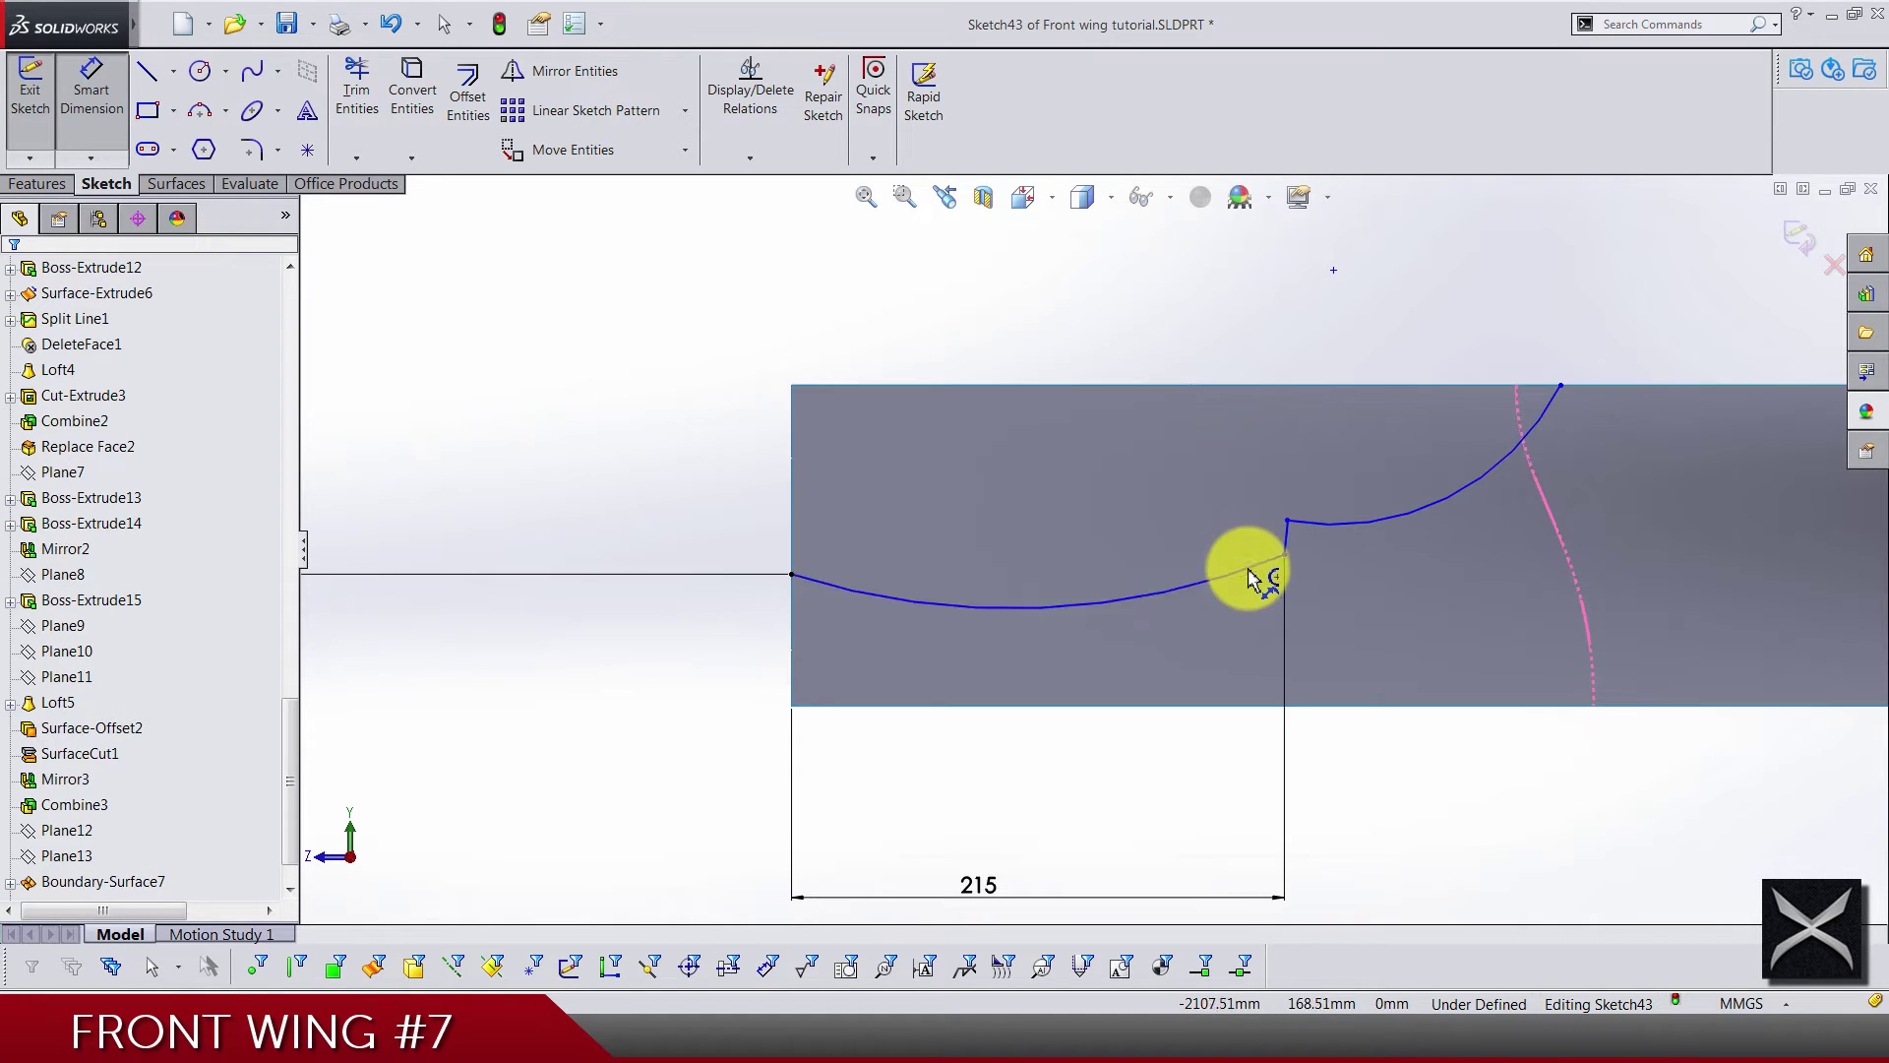
Smooth the spline and set its middle point 12.50 mm above the left endpoint
key(Escape)
drag(1285, 518, 1369, 482)
drag(1287, 557, 1283, 514)
click(91, 90)
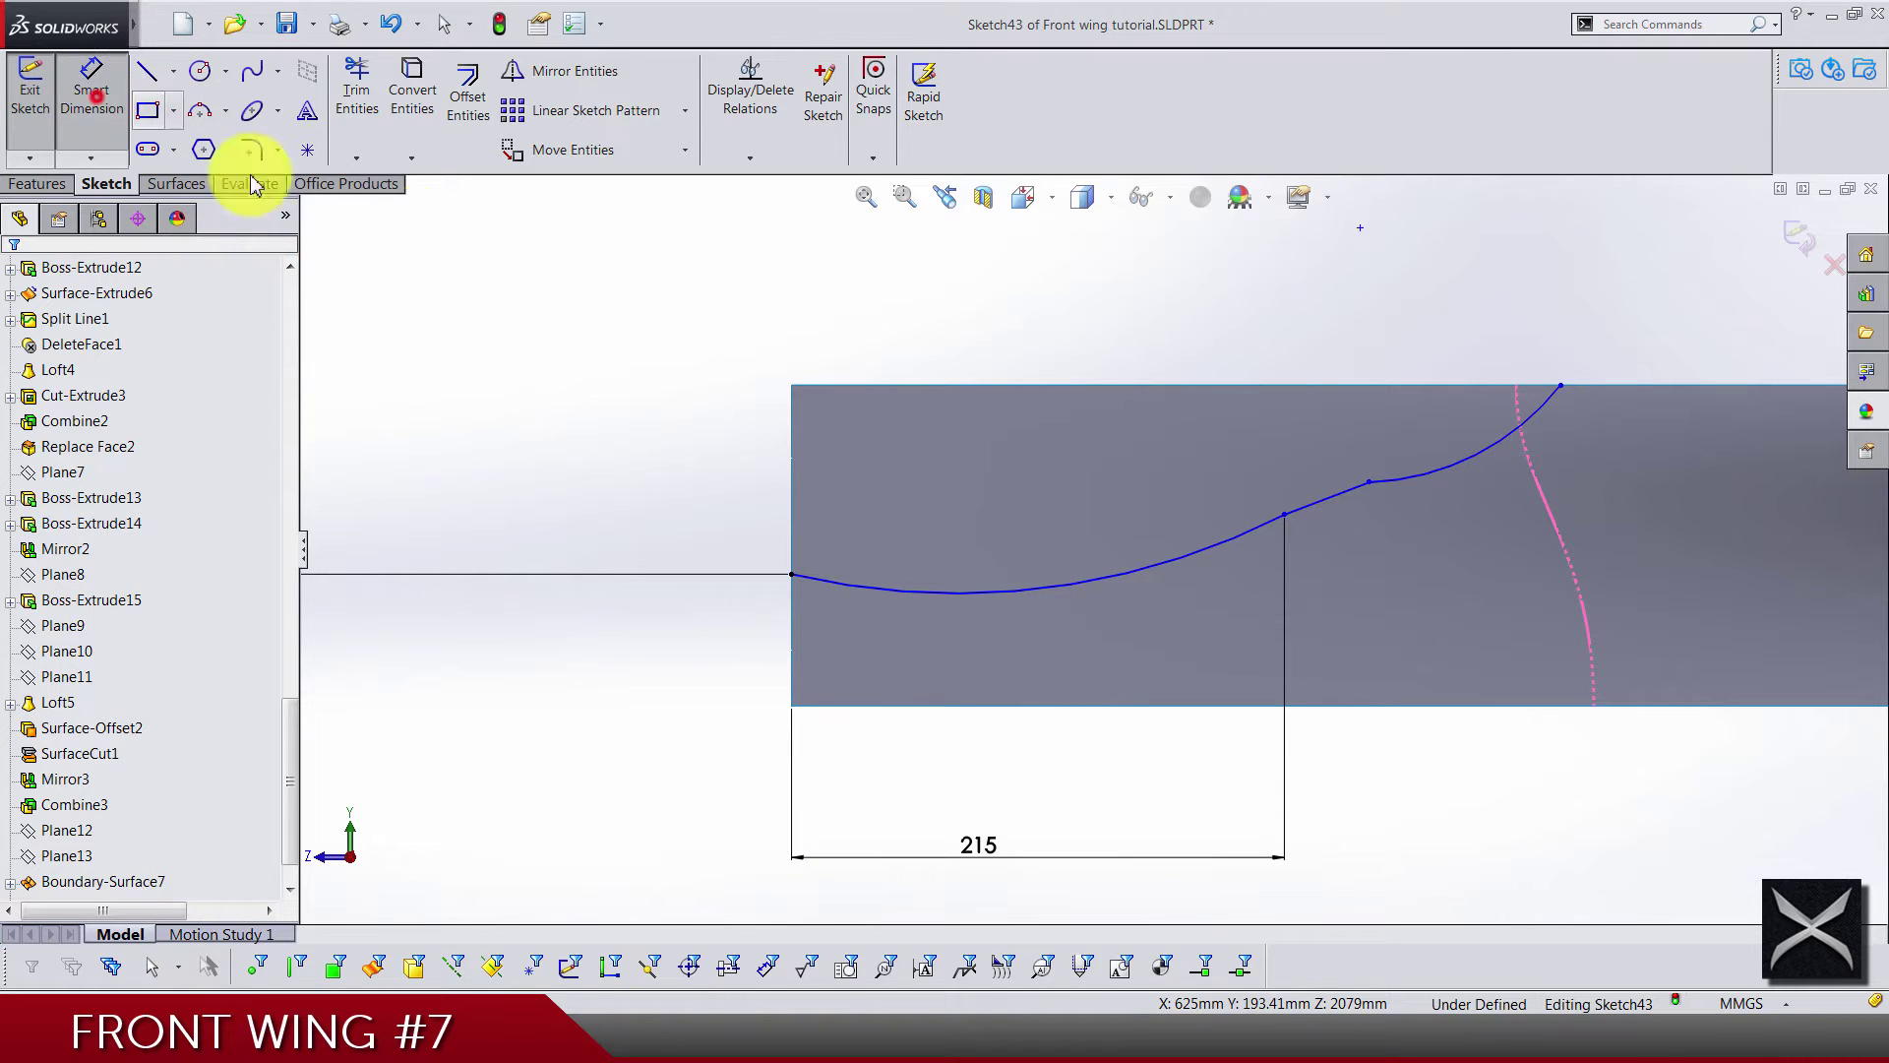
click(1283, 515)
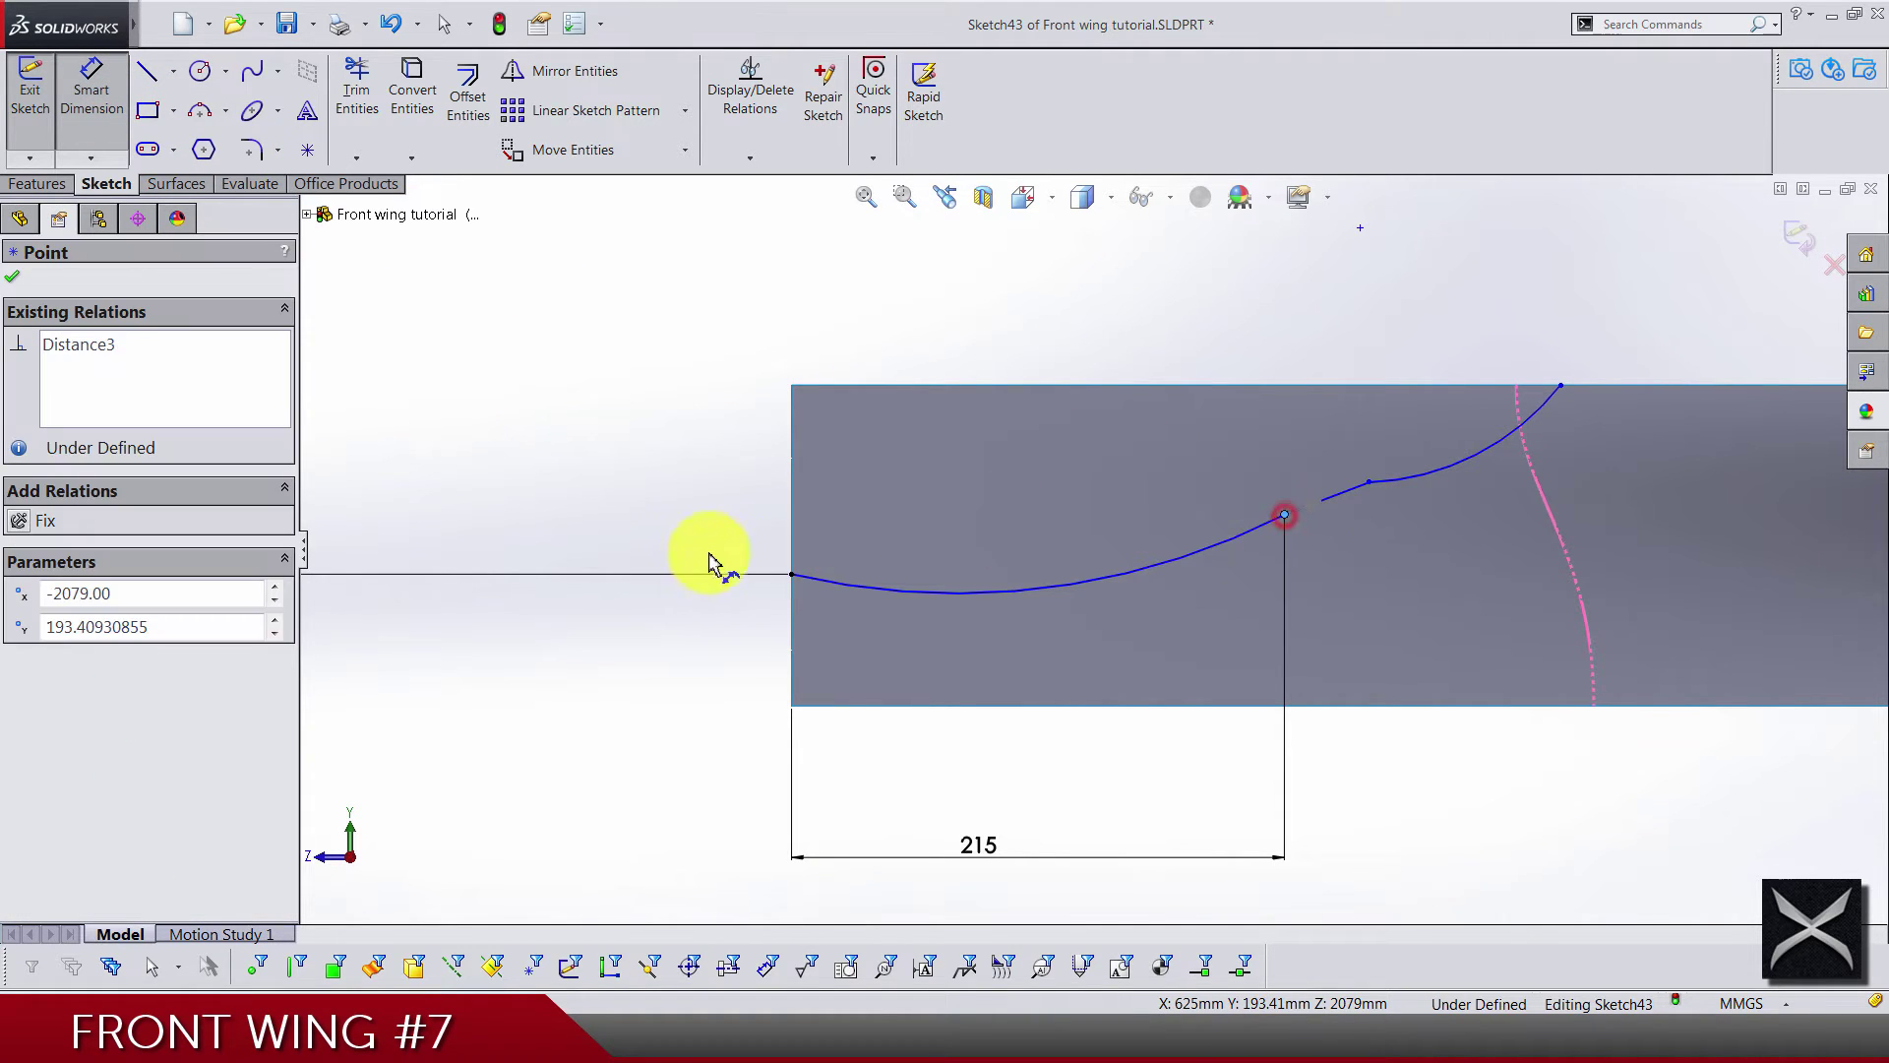
click(791, 573)
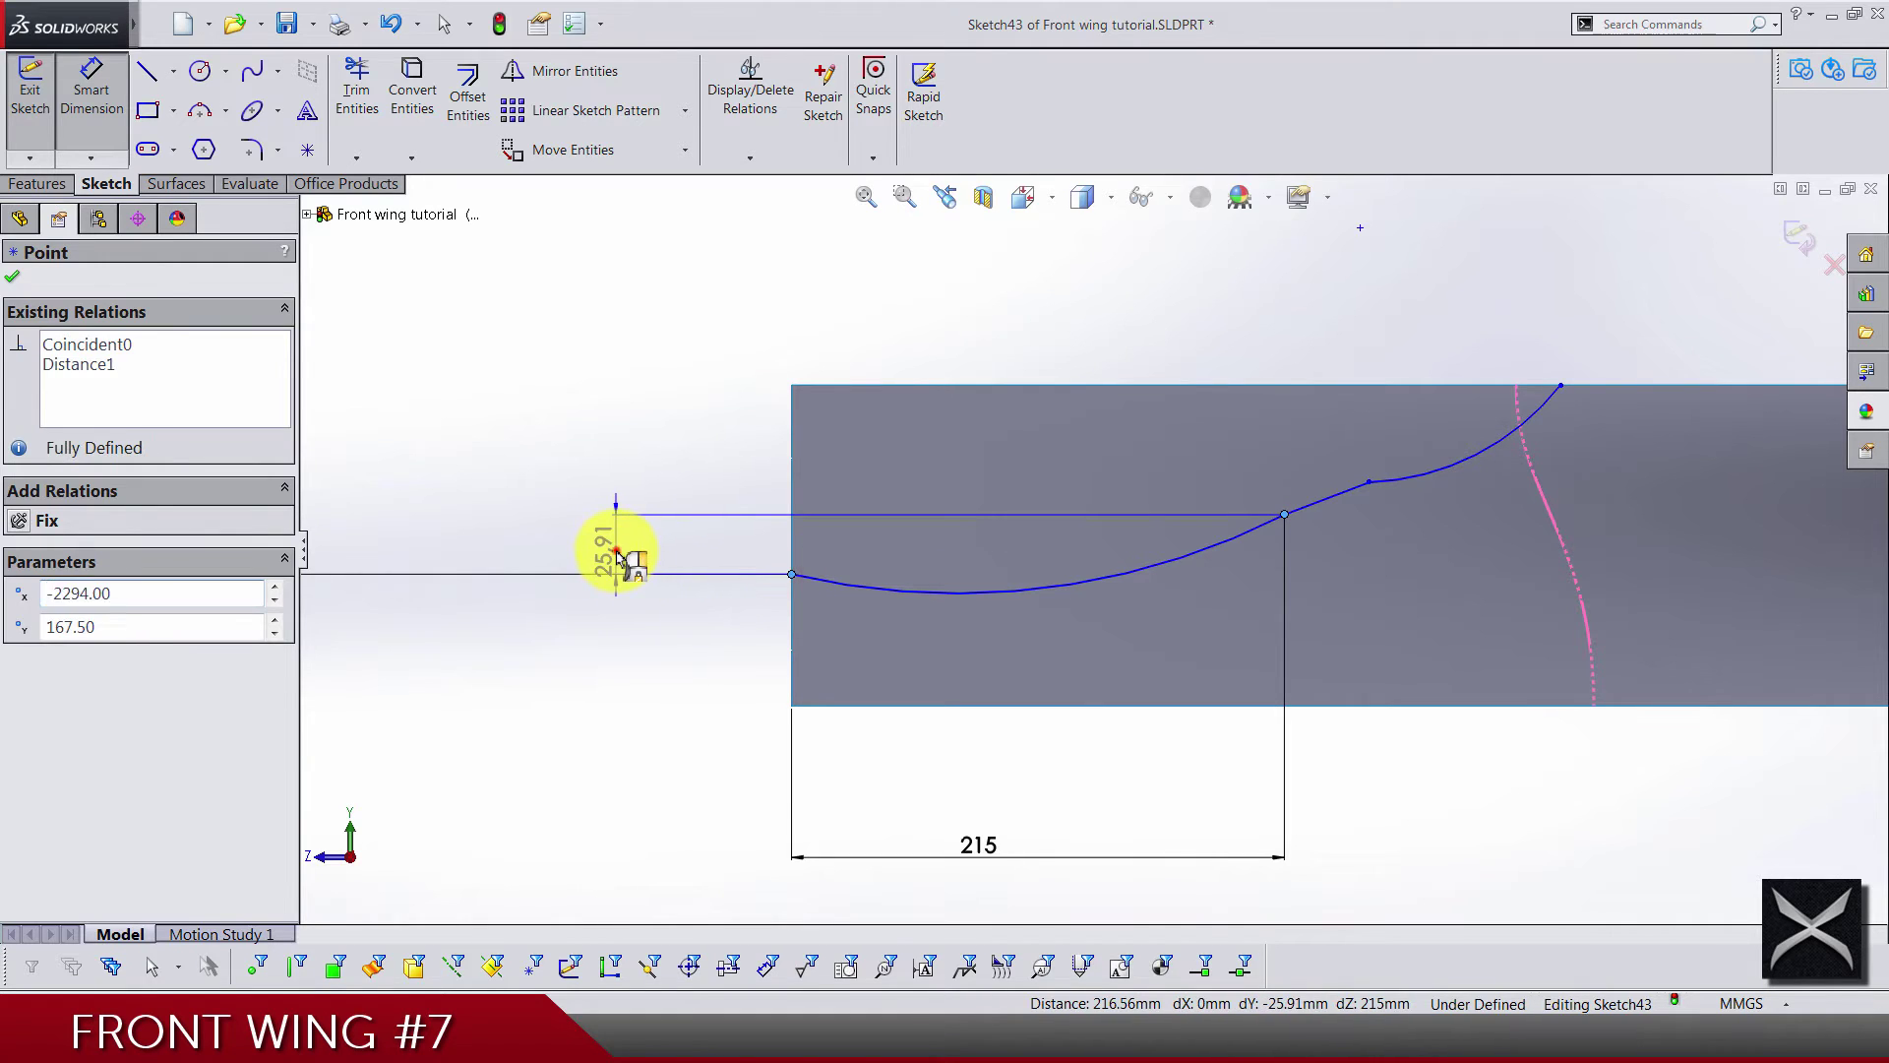
click(619, 566)
text(12.5)
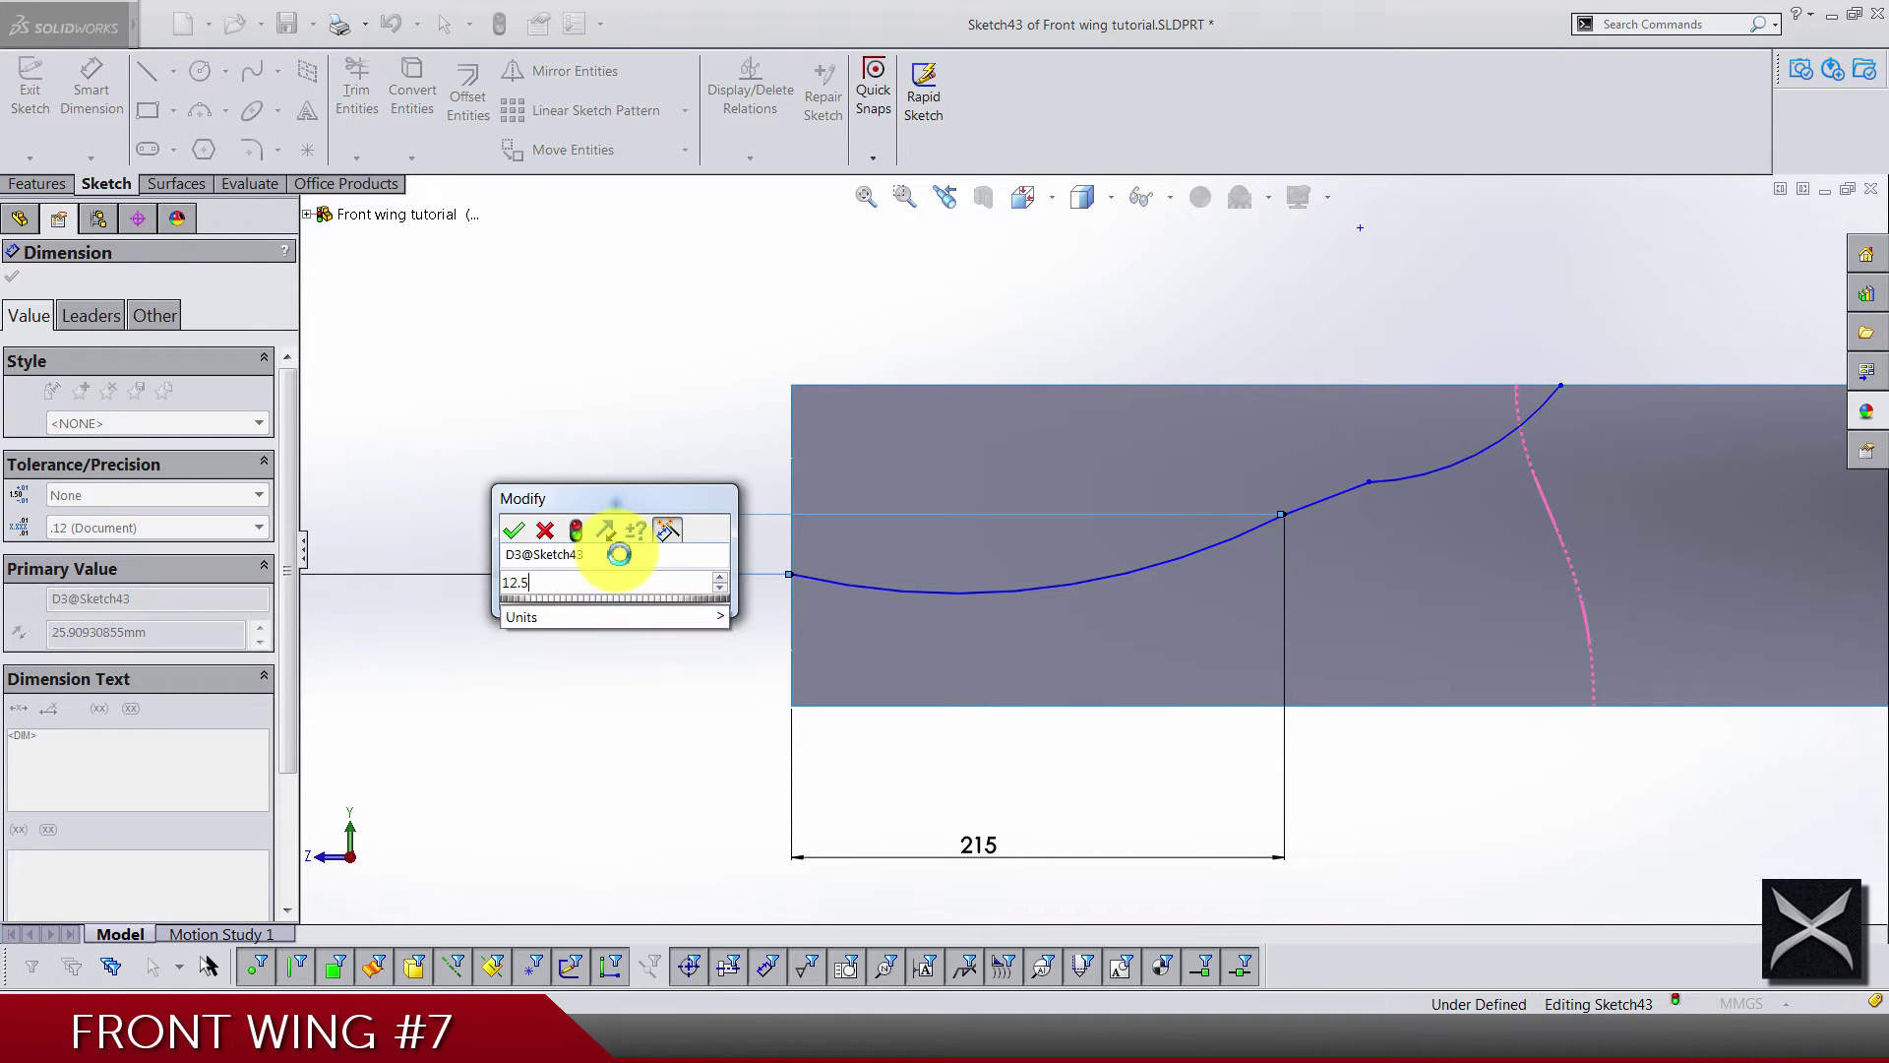
key(Return)
click(657, 413)
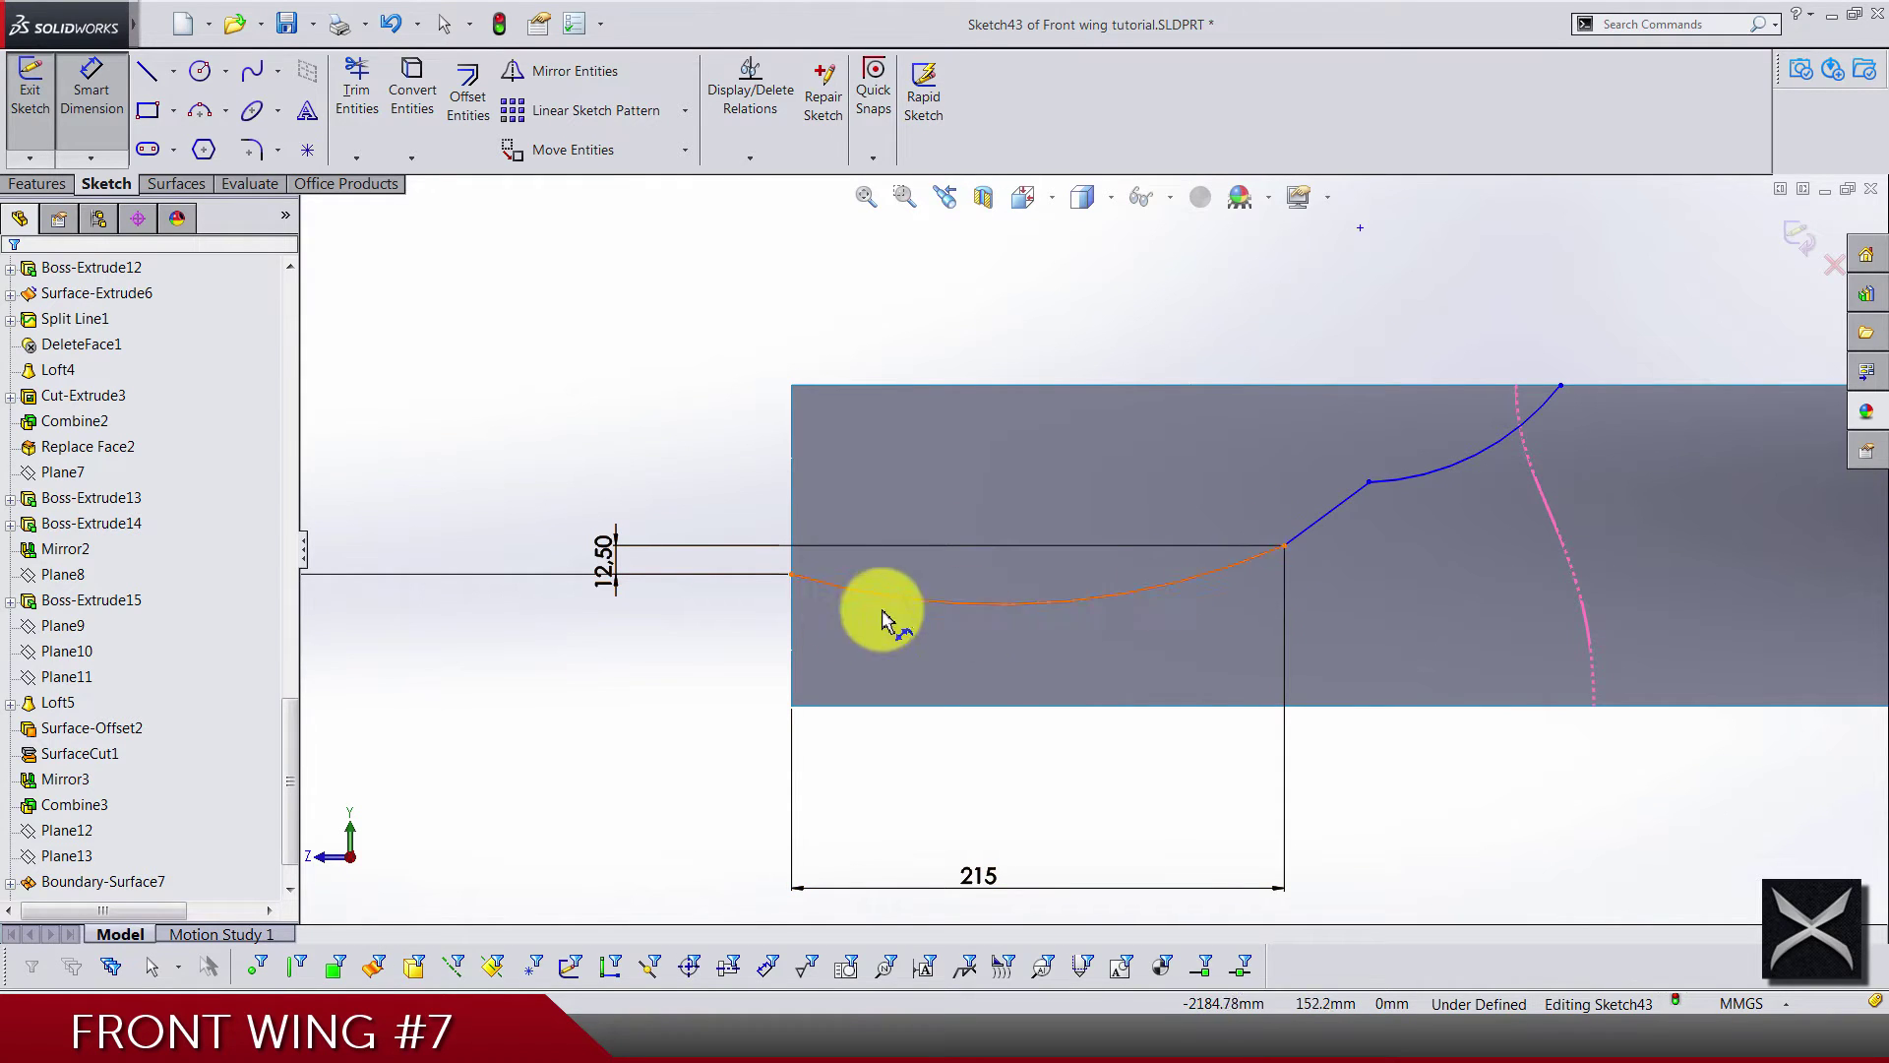
scroll(910, 641, up, 3)
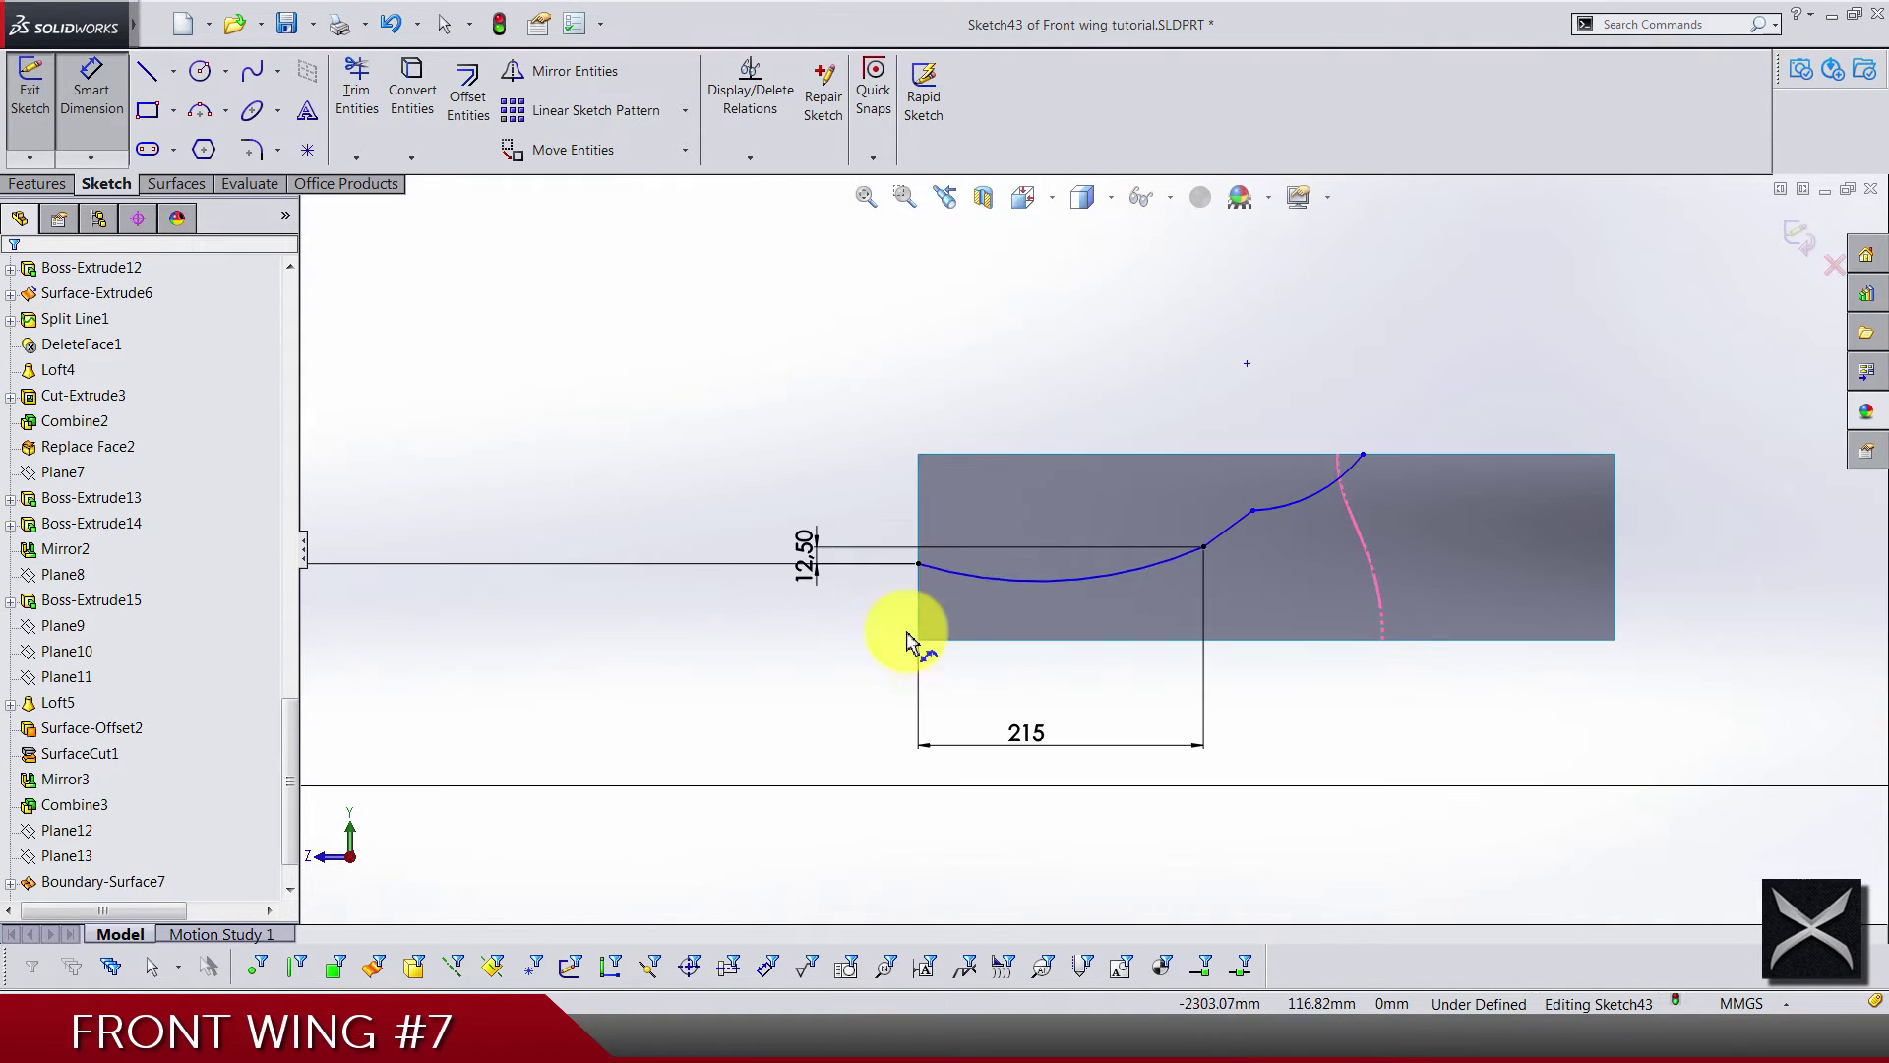
Give the left curve section a radius of 450 mm
click(1035, 581)
click(799, 386)
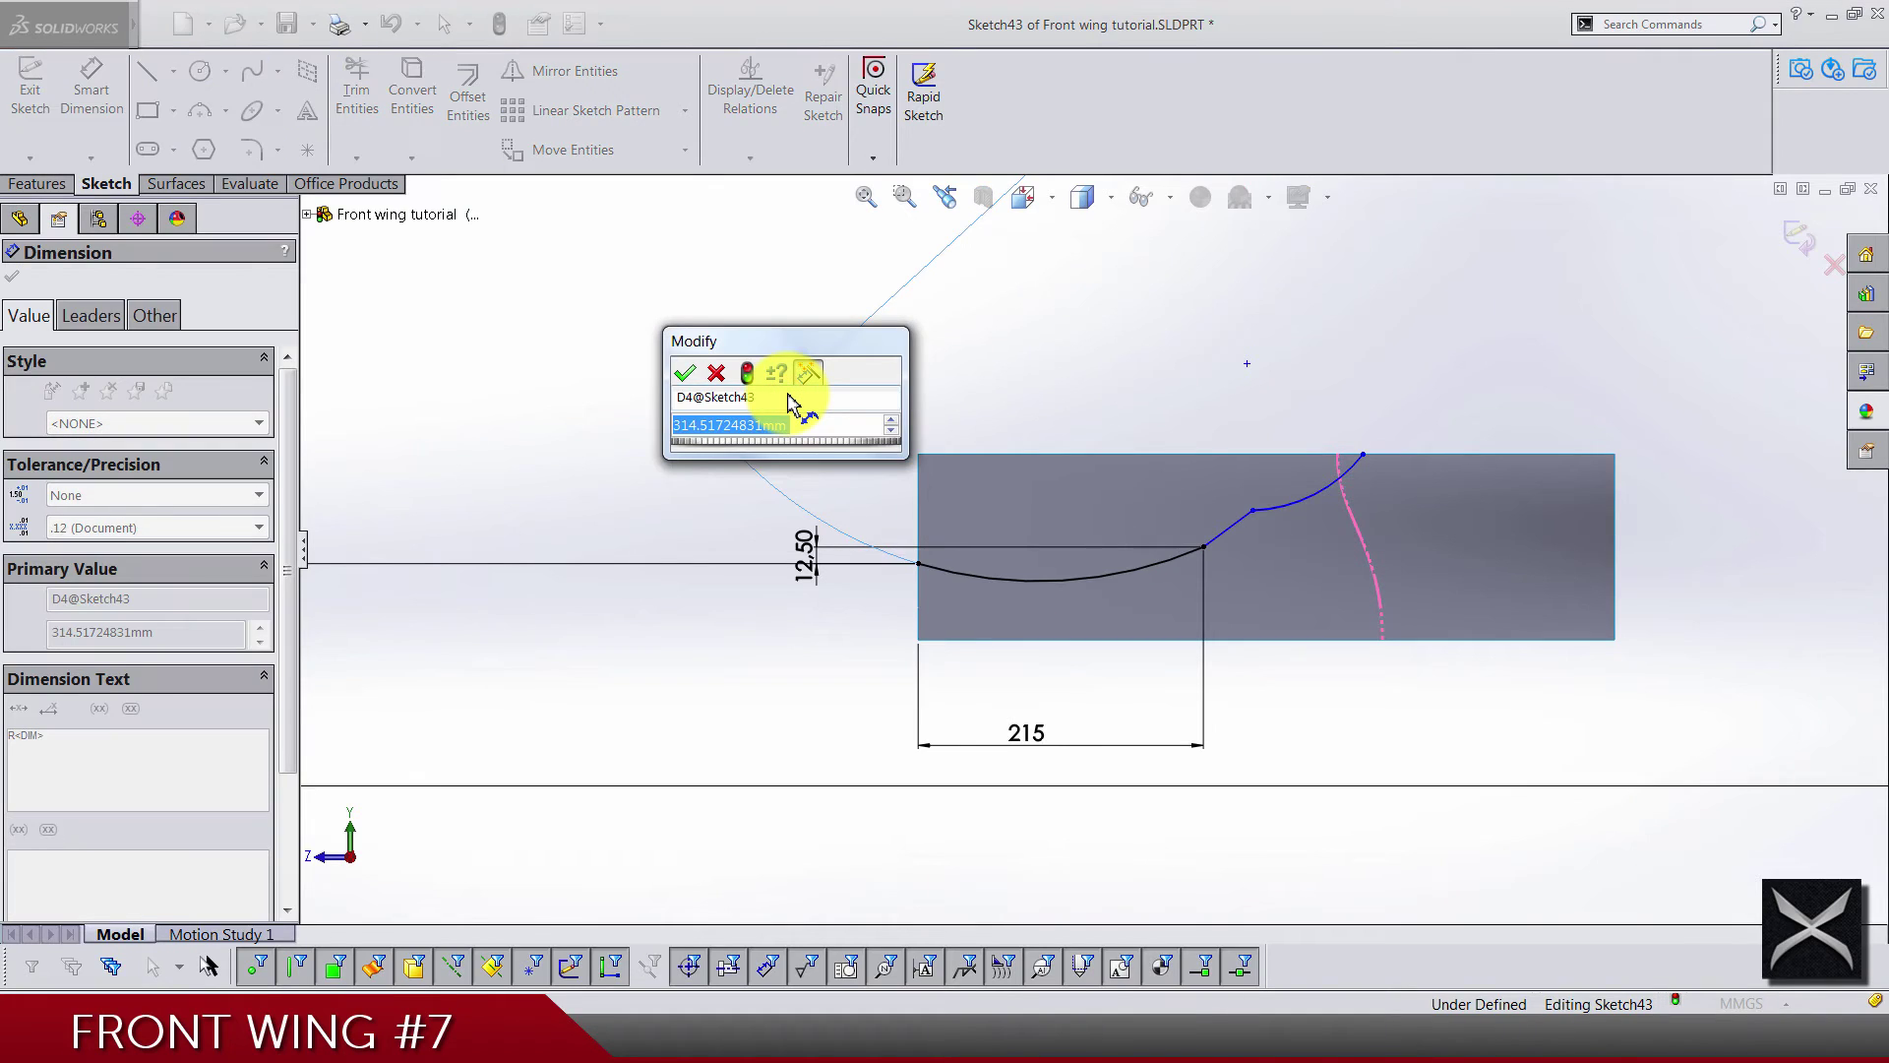
text(450)
key(Return)
click(821, 386)
scroll(1349, 409, up, 1)
scroll(1361, 487, down, 1)
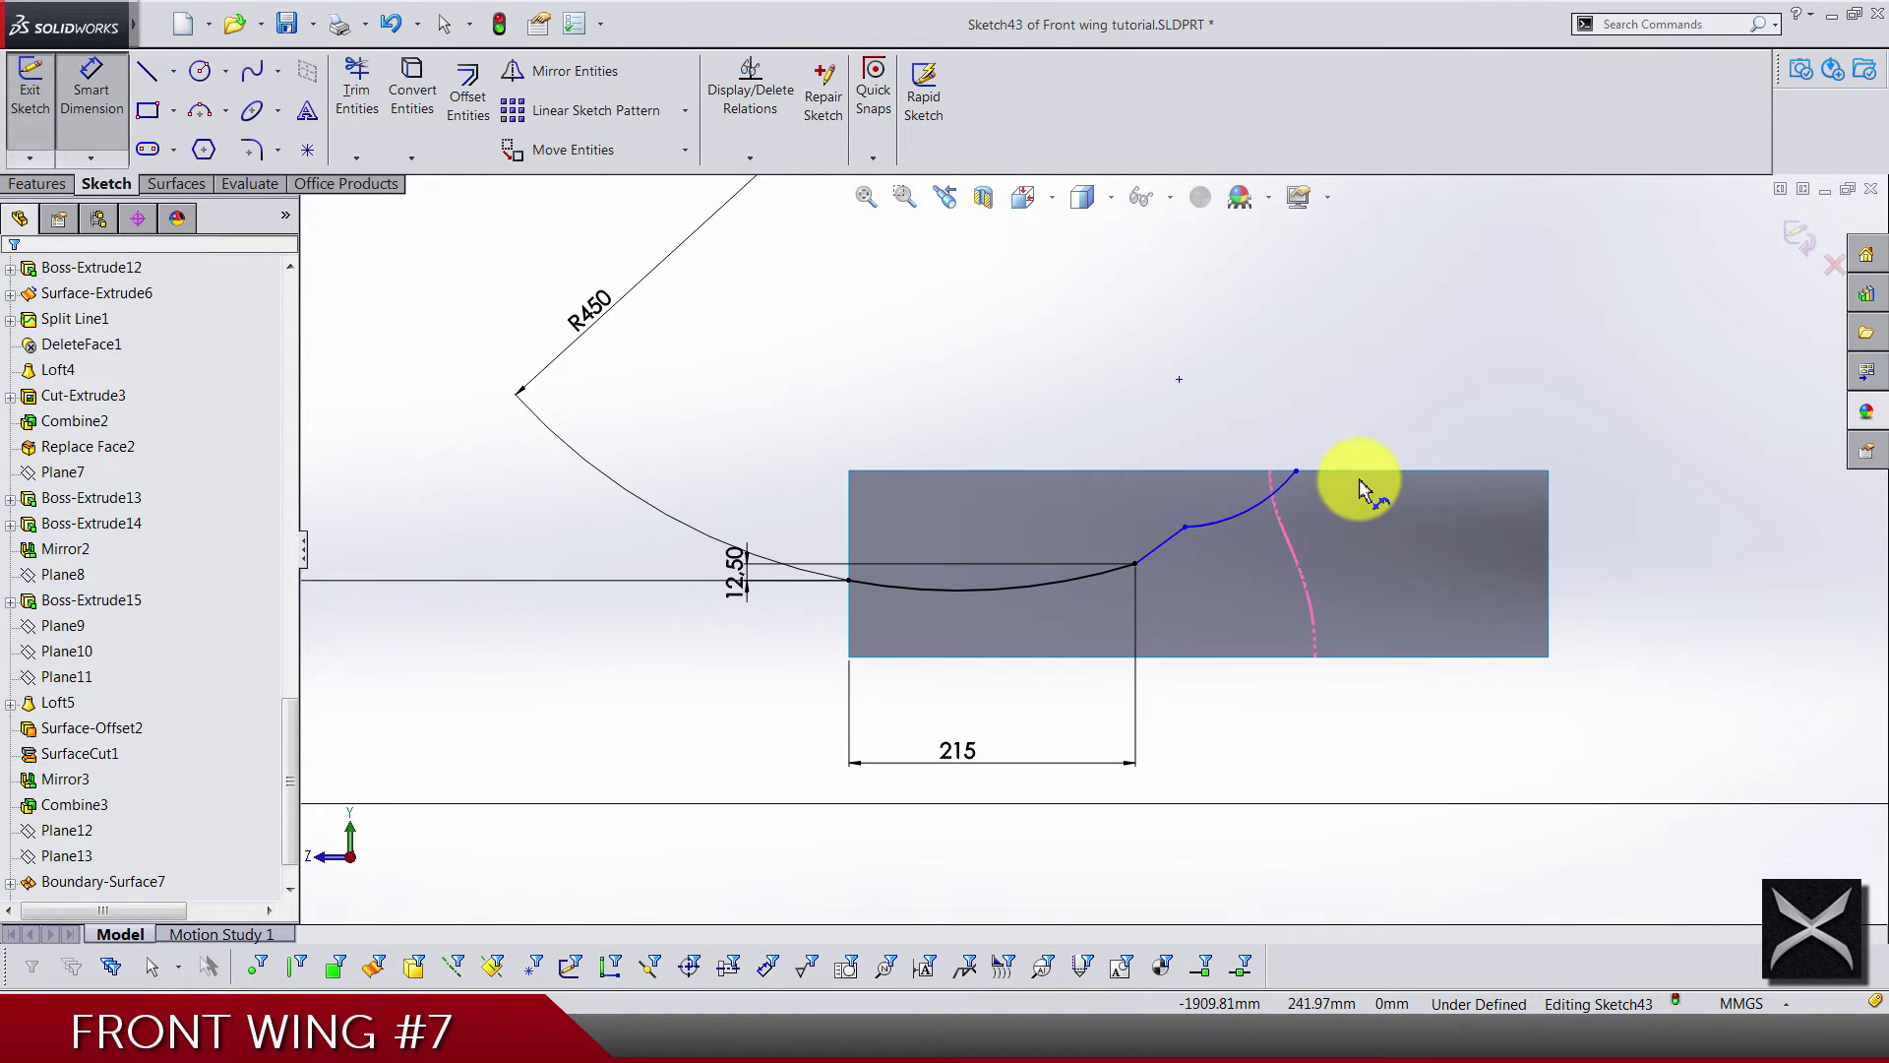
Add a 17.50 mm horizontal gap between the right-hand curve's start and the left arc's end
double_click(1290, 495)
scroll(1212, 607, down, 2)
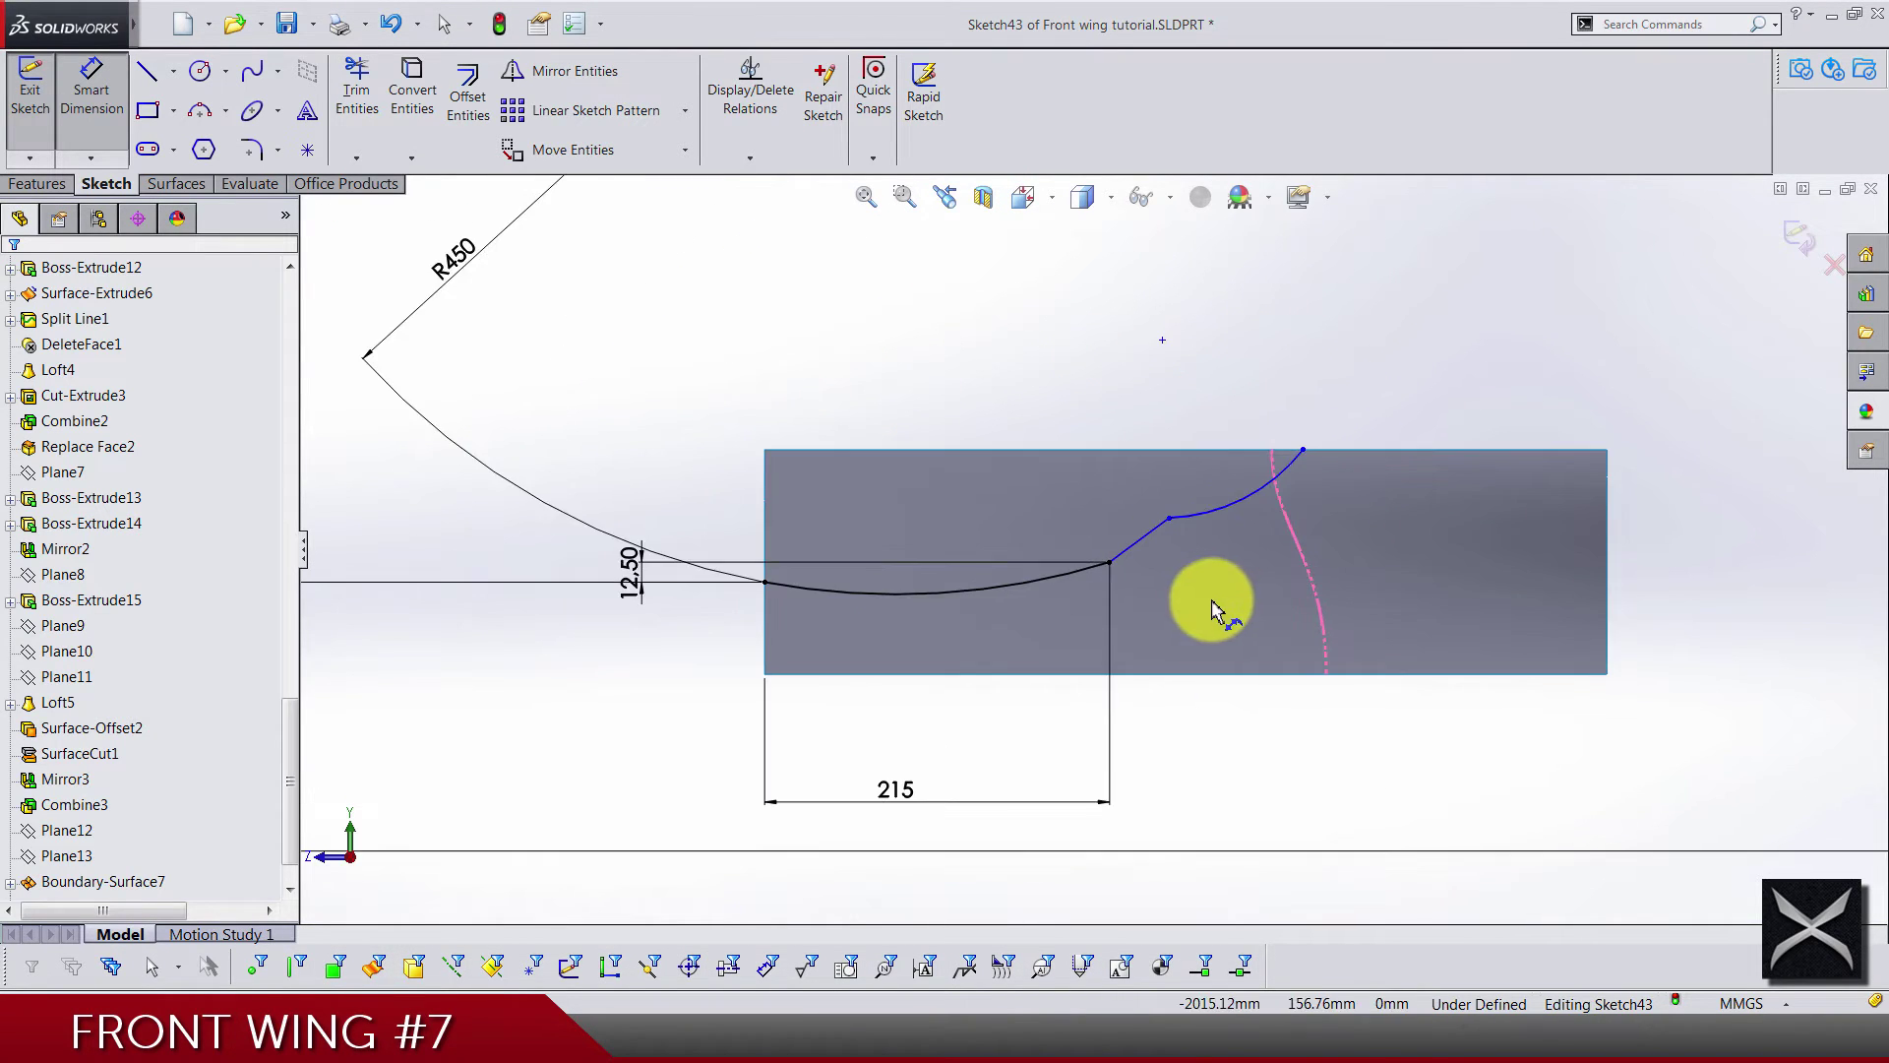
click(1170, 520)
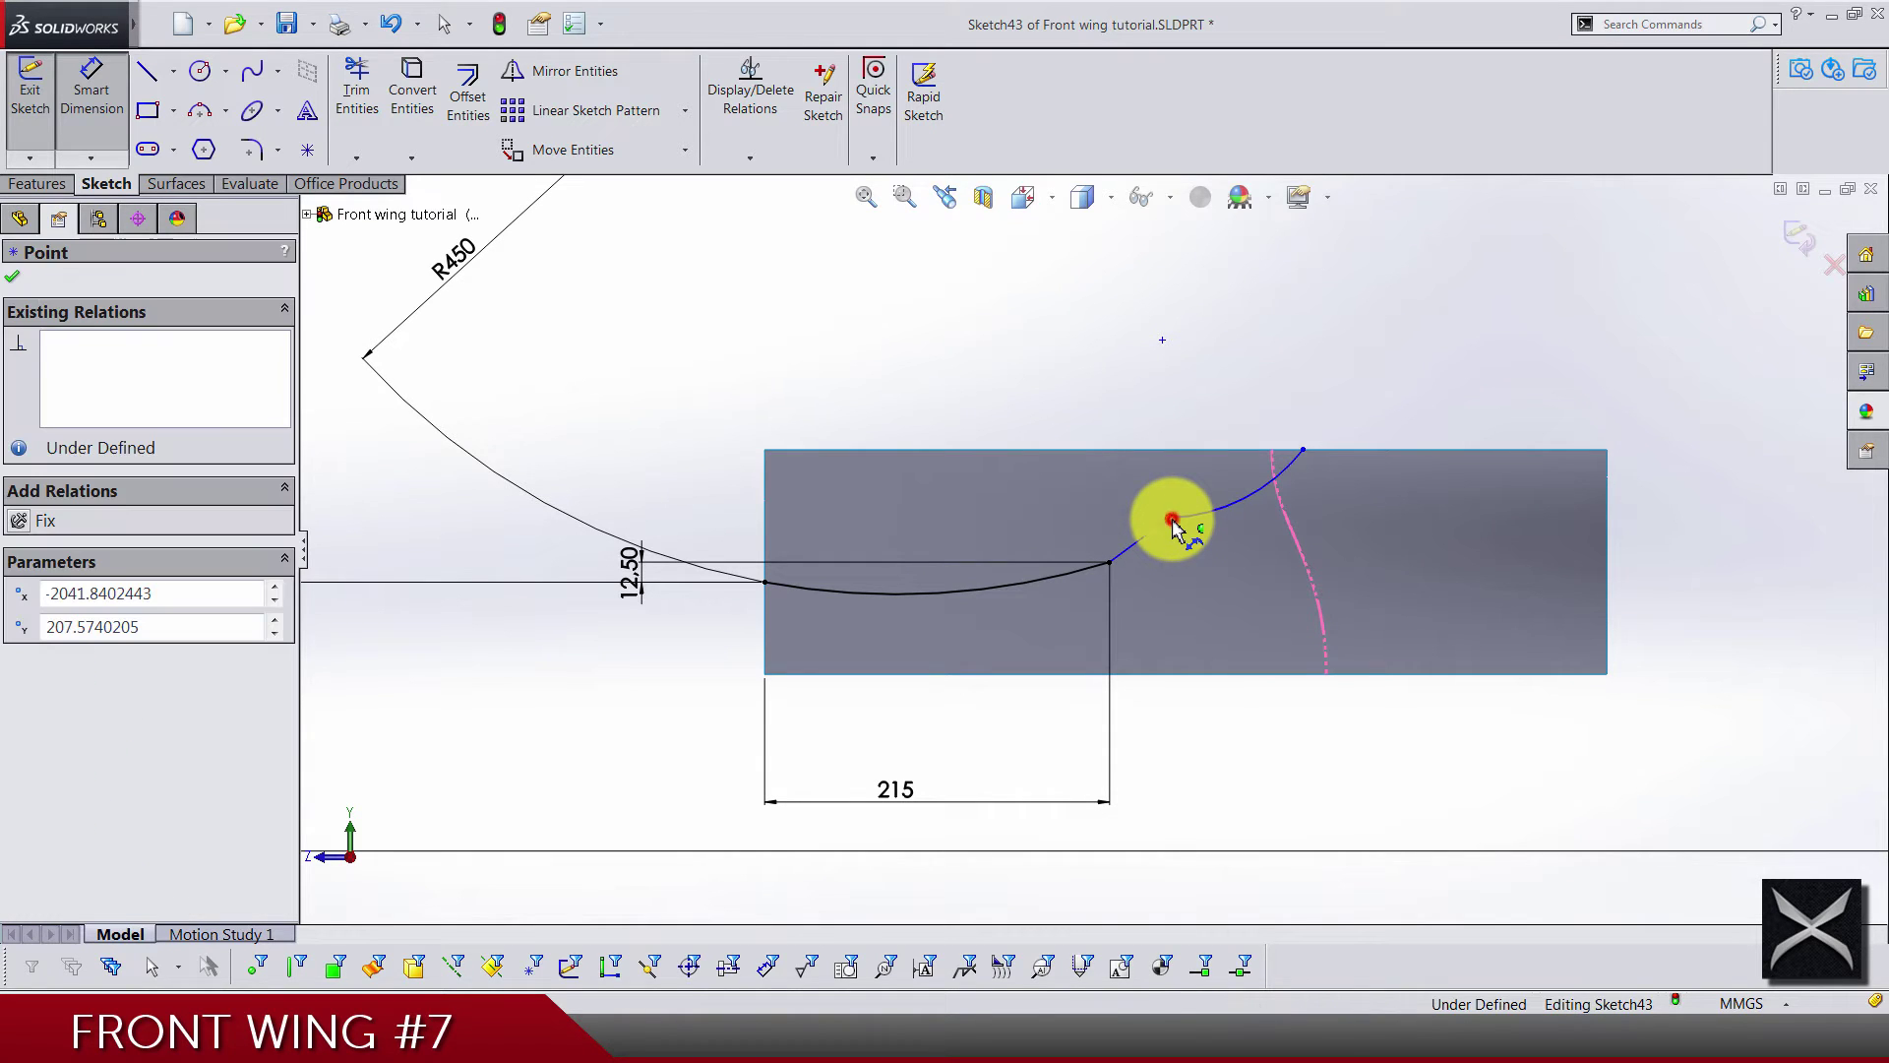
click(1109, 563)
scroll(1107, 575, up, 4)
click(1122, 809)
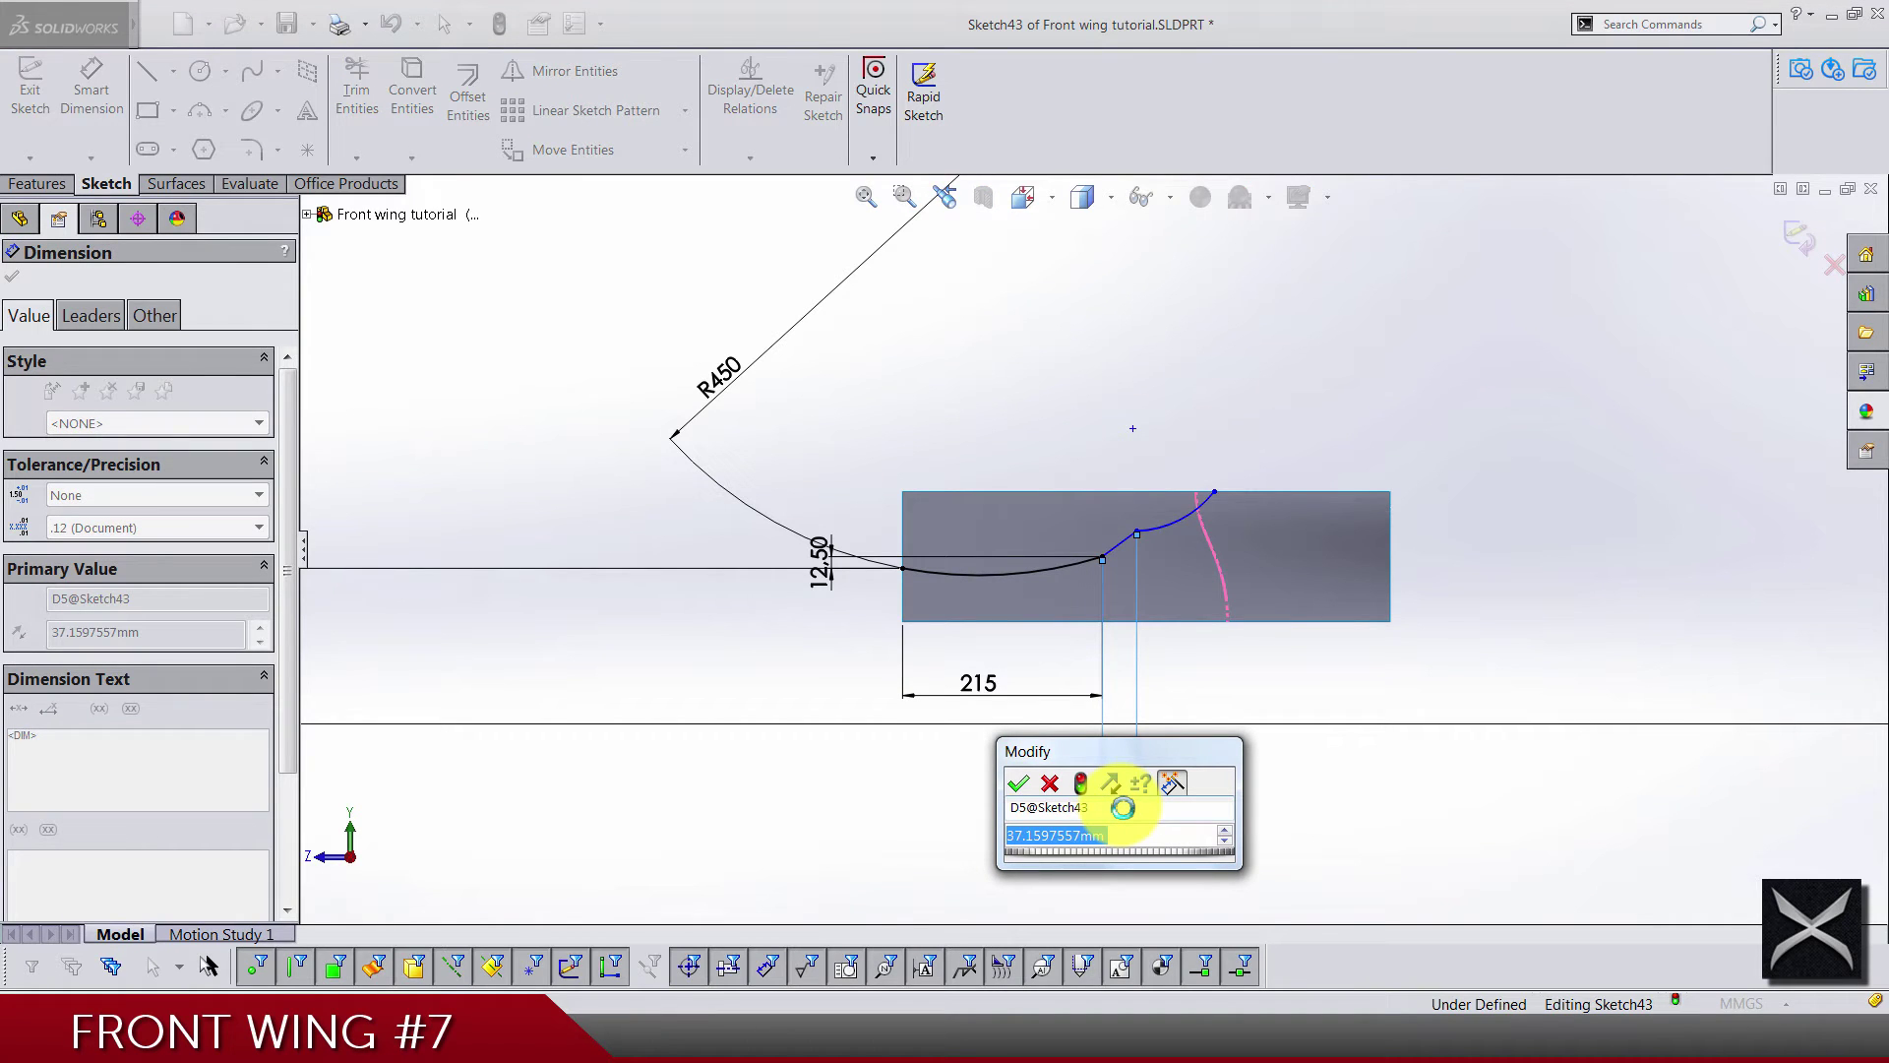
text(17.5)
key(Return)
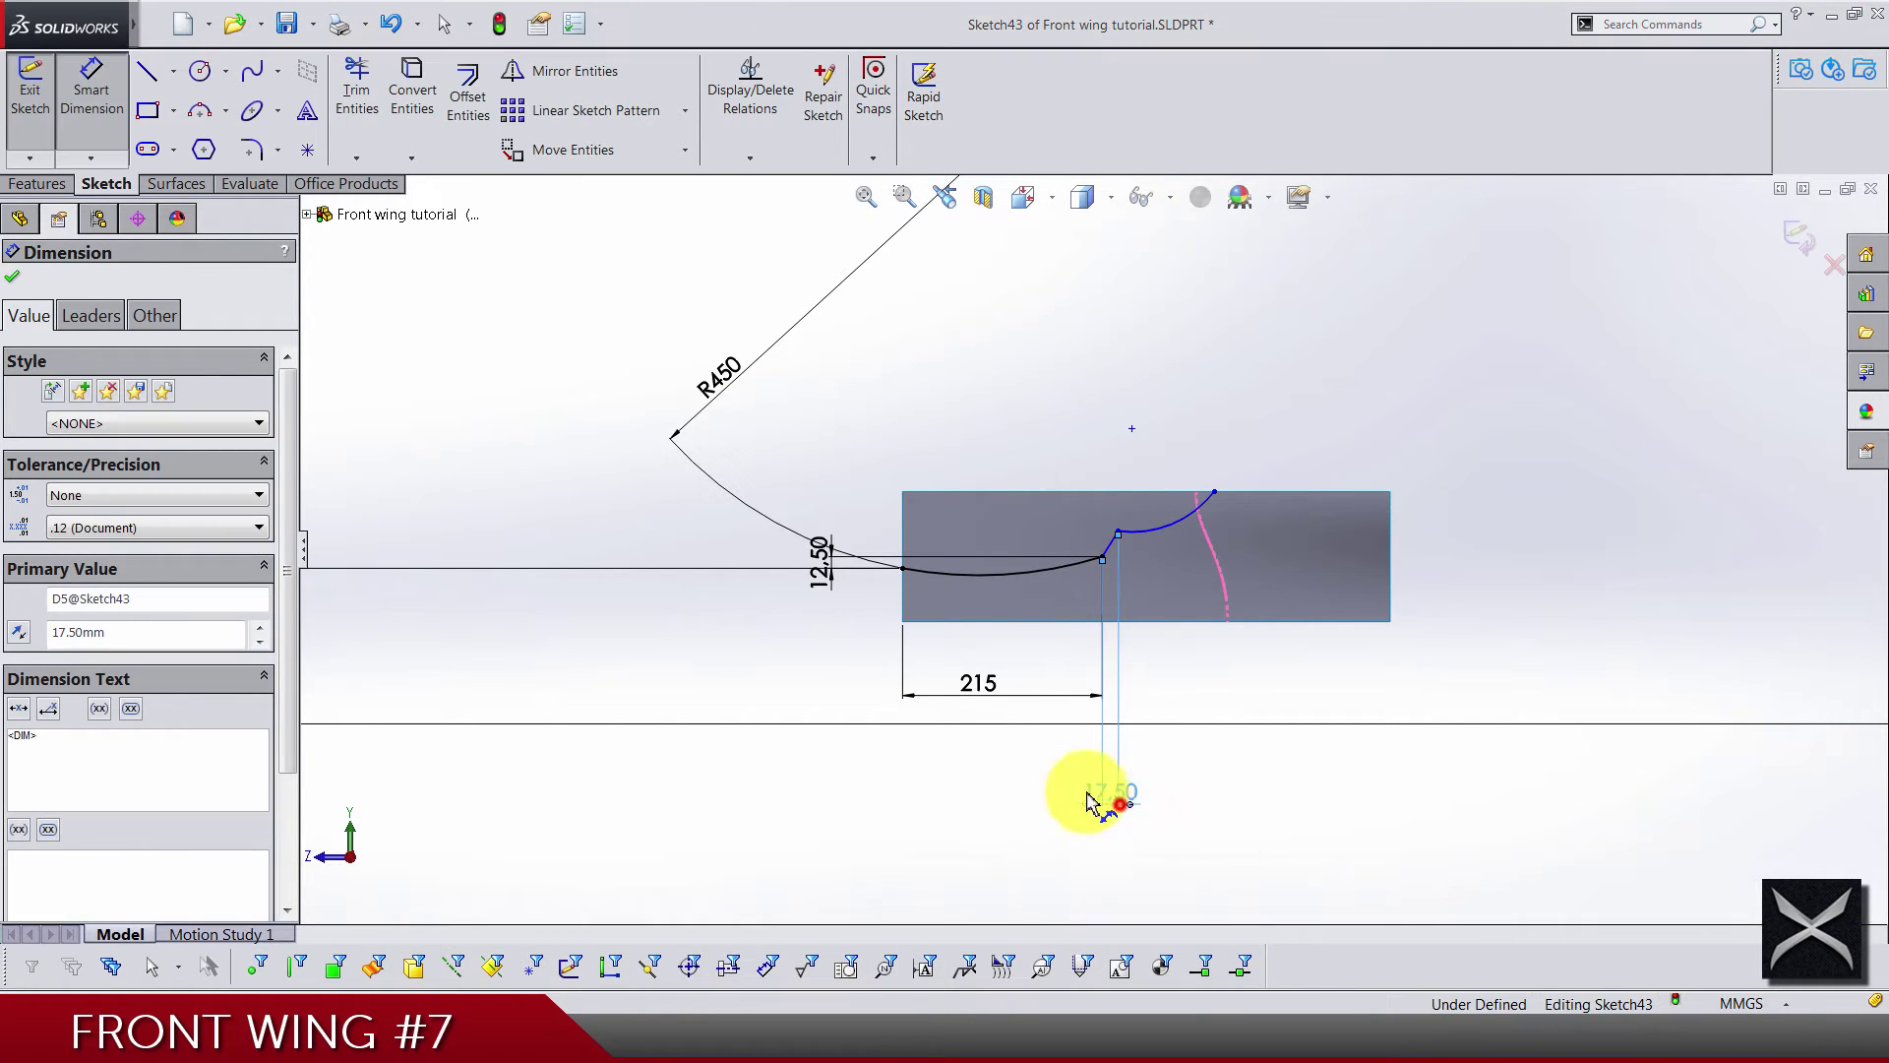
click(1033, 778)
scroll(1213, 601, down, 4)
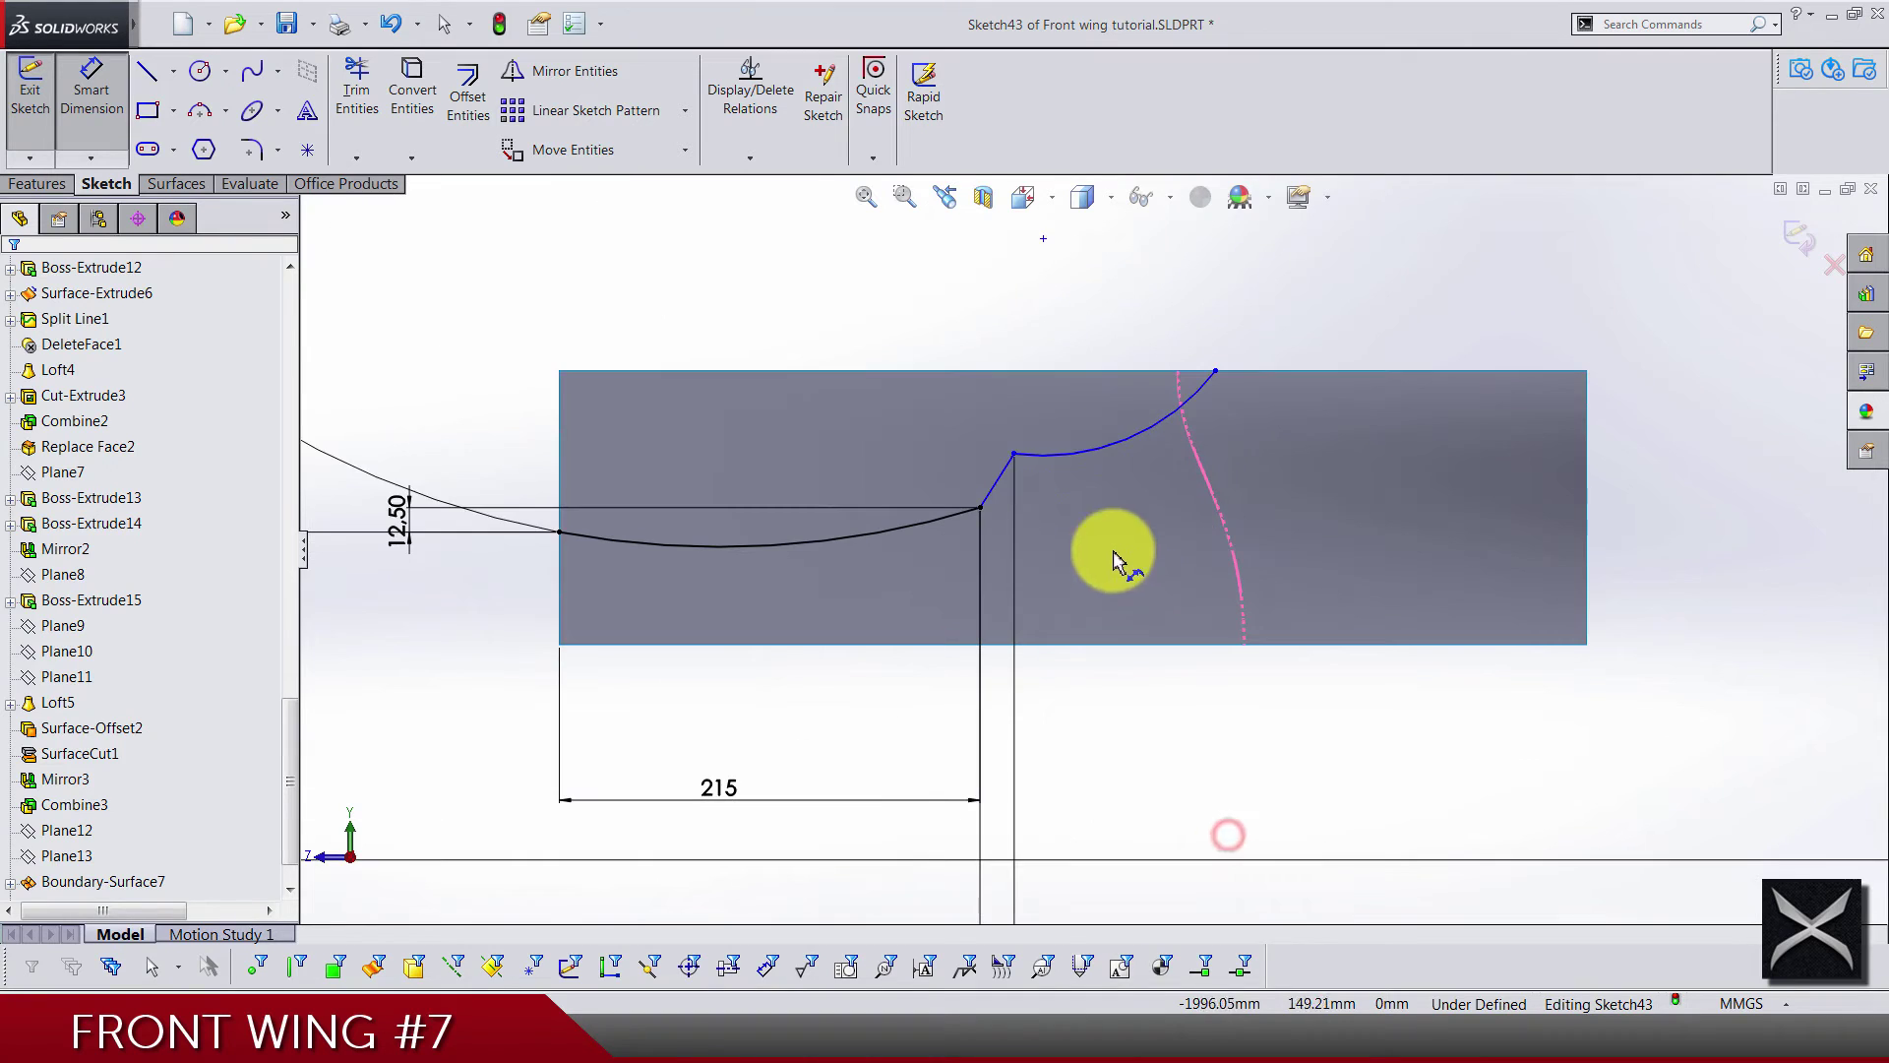
Set the right-hand curve's horizontal width to 99 mm
click(1014, 456)
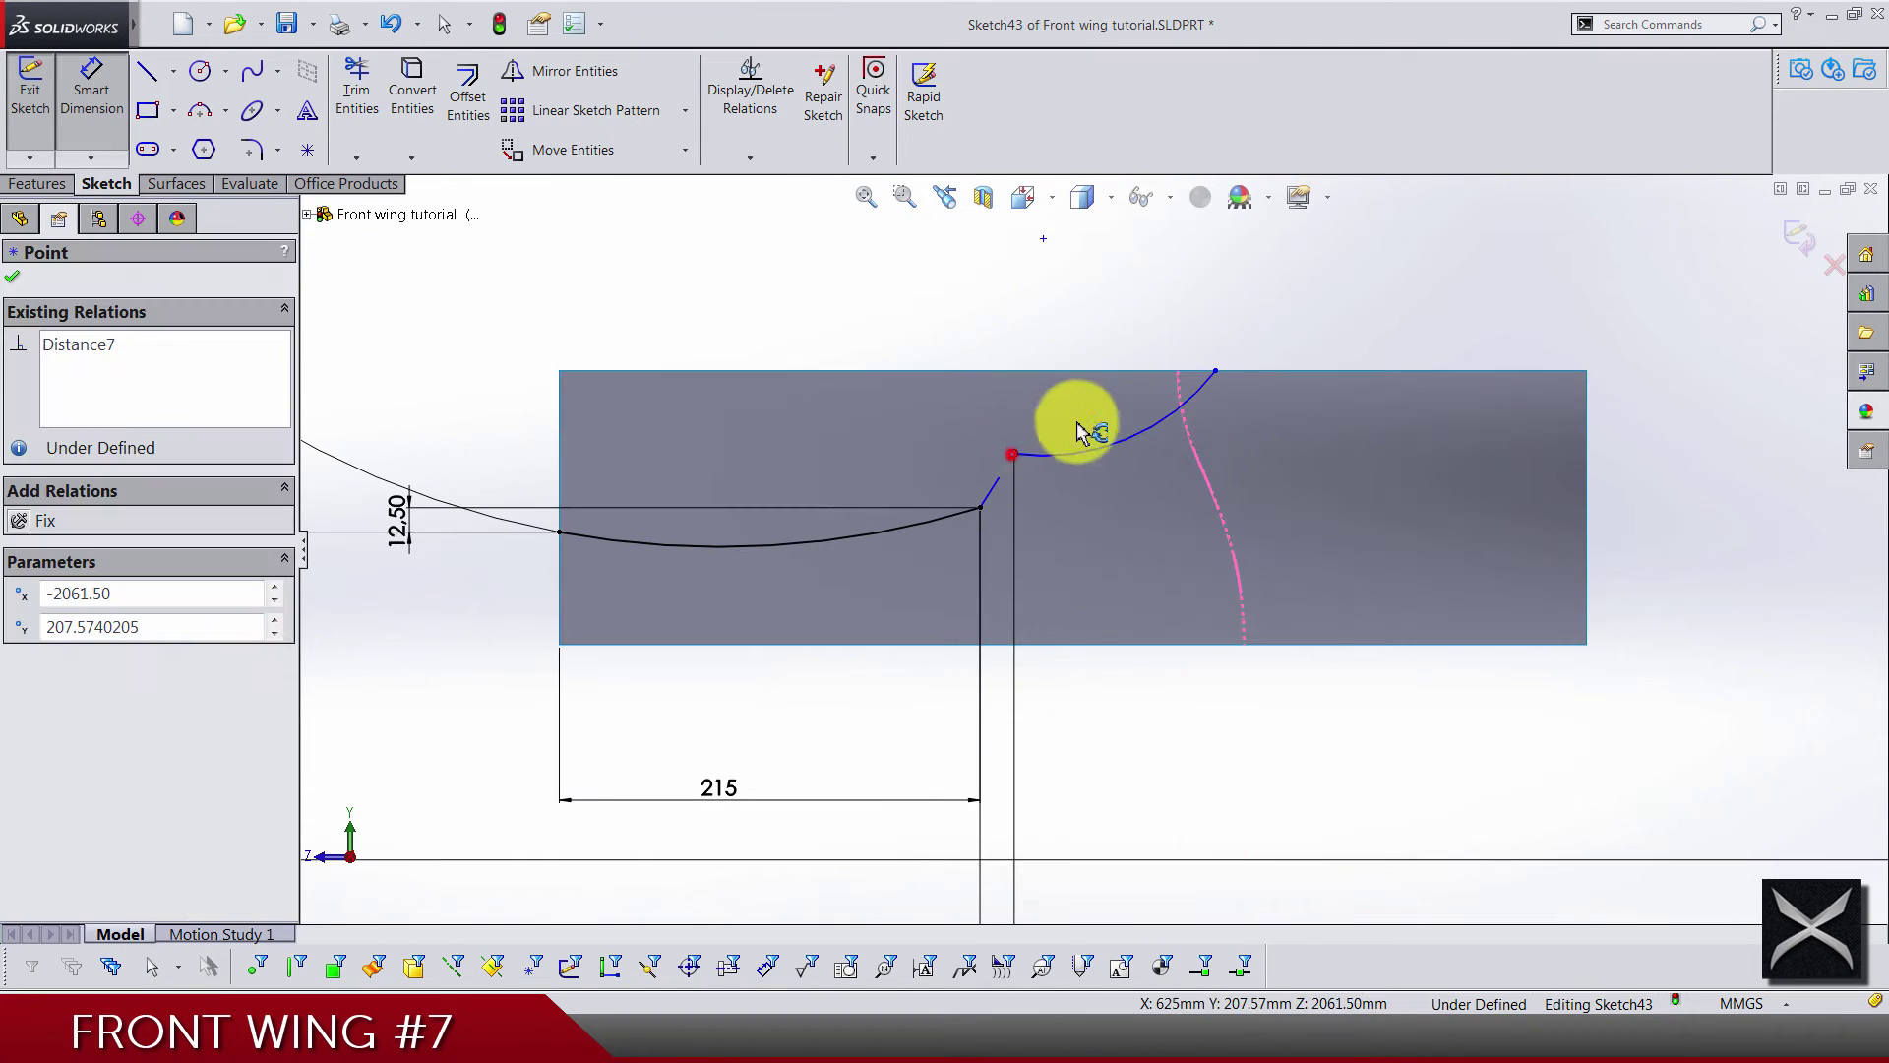
click(1217, 372)
scroll(1091, 550, up, 3)
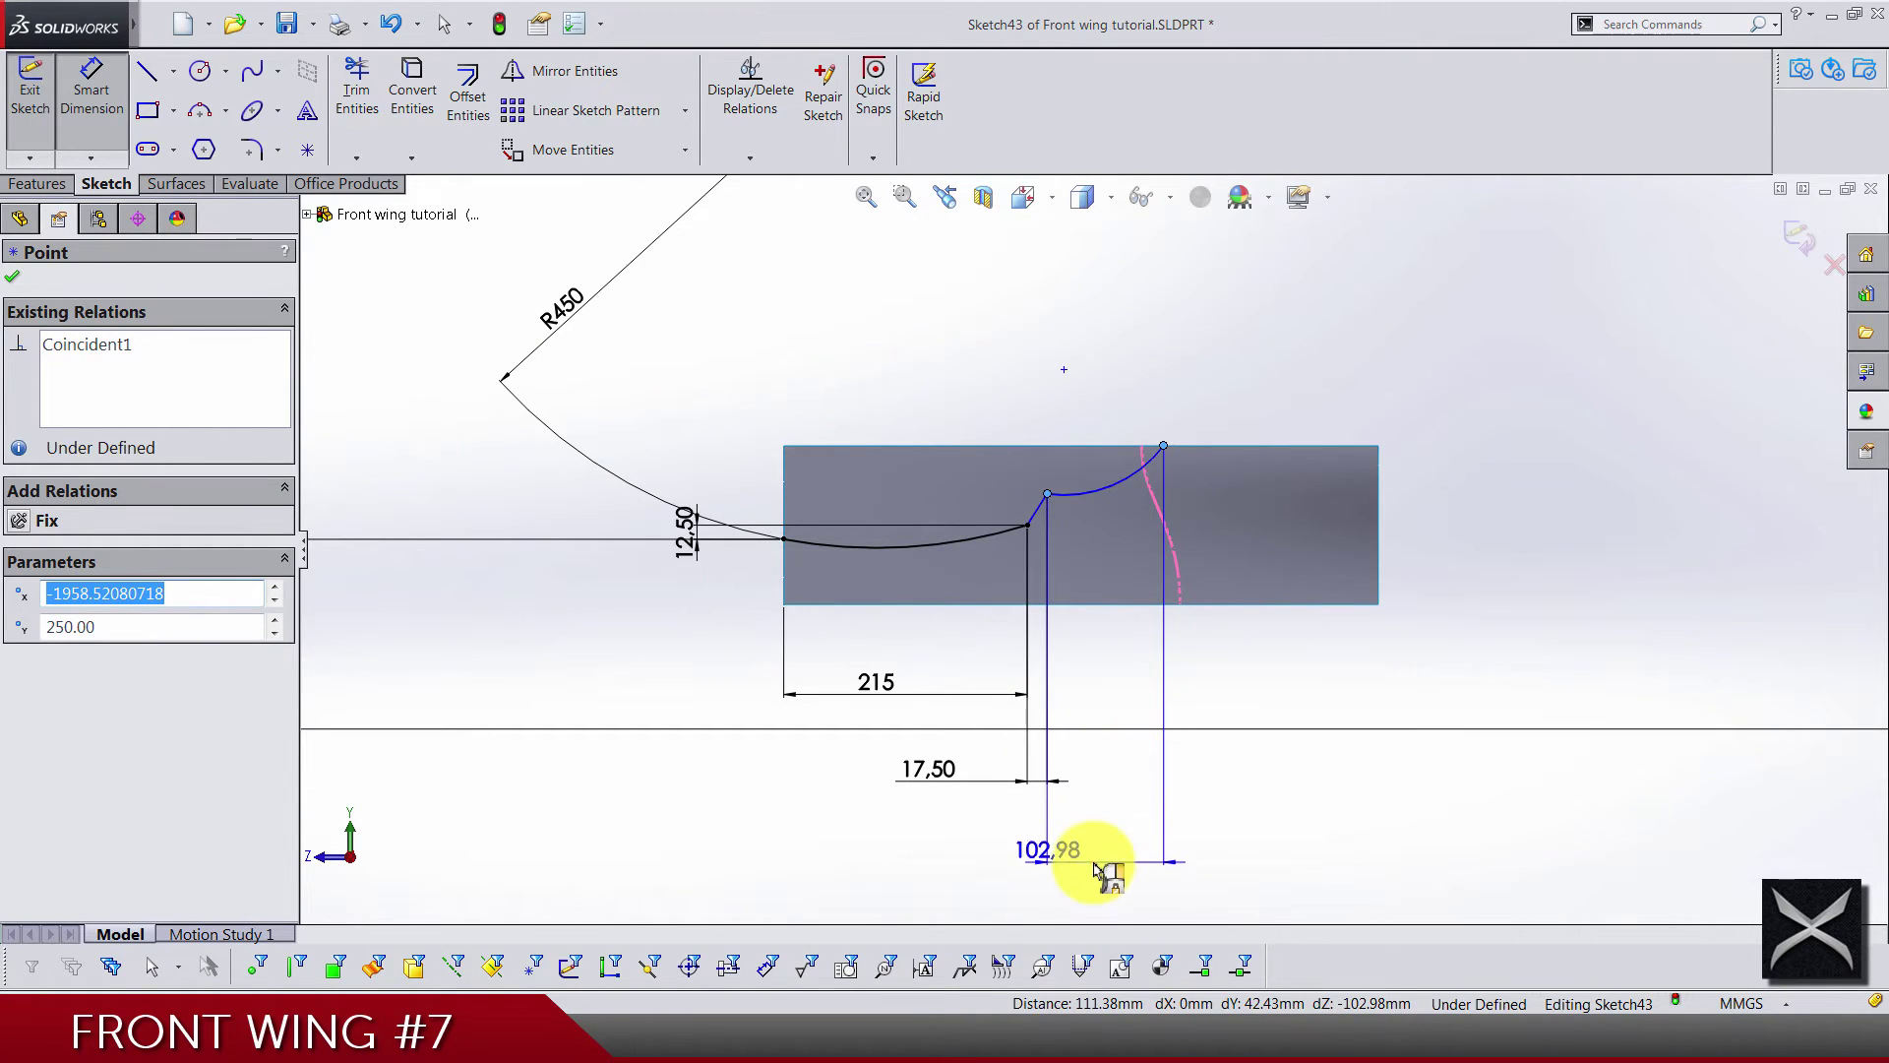
click(1092, 863)
text(99)
key(Return)
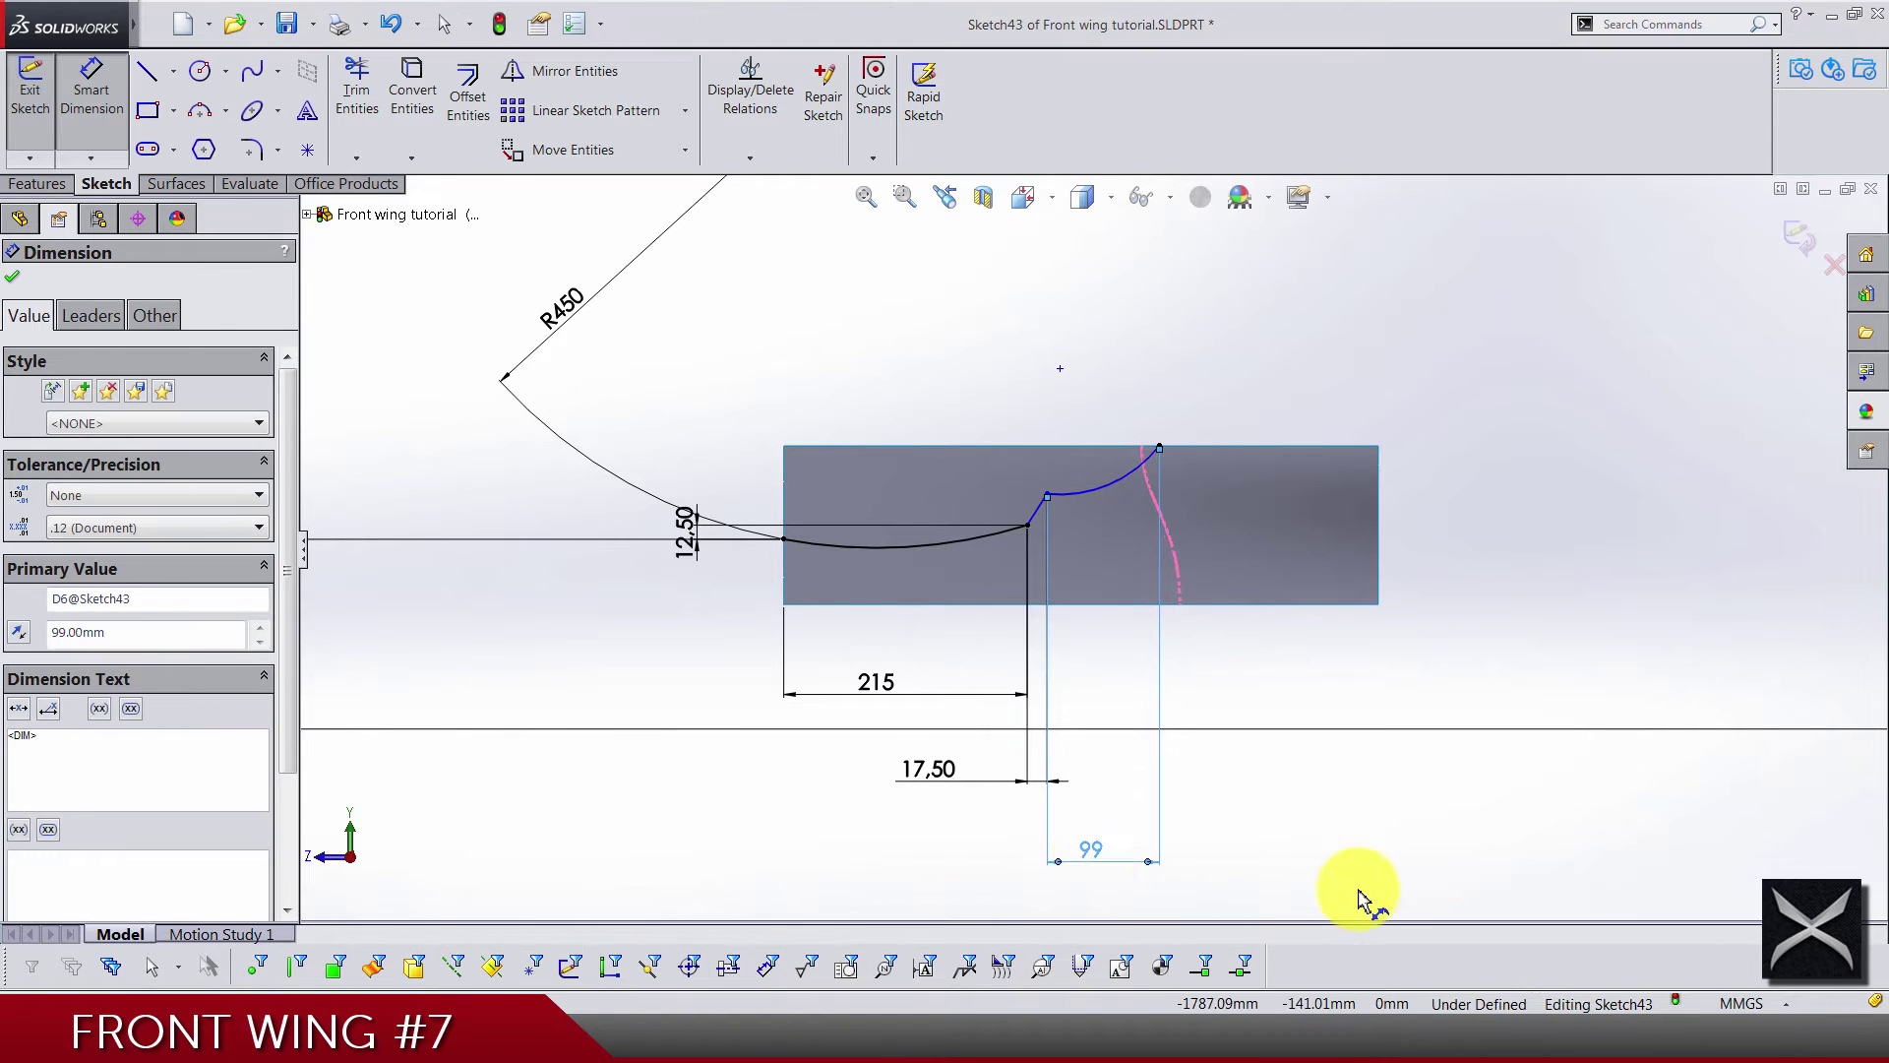
click(1362, 890)
scroll(1127, 478, down, 5)
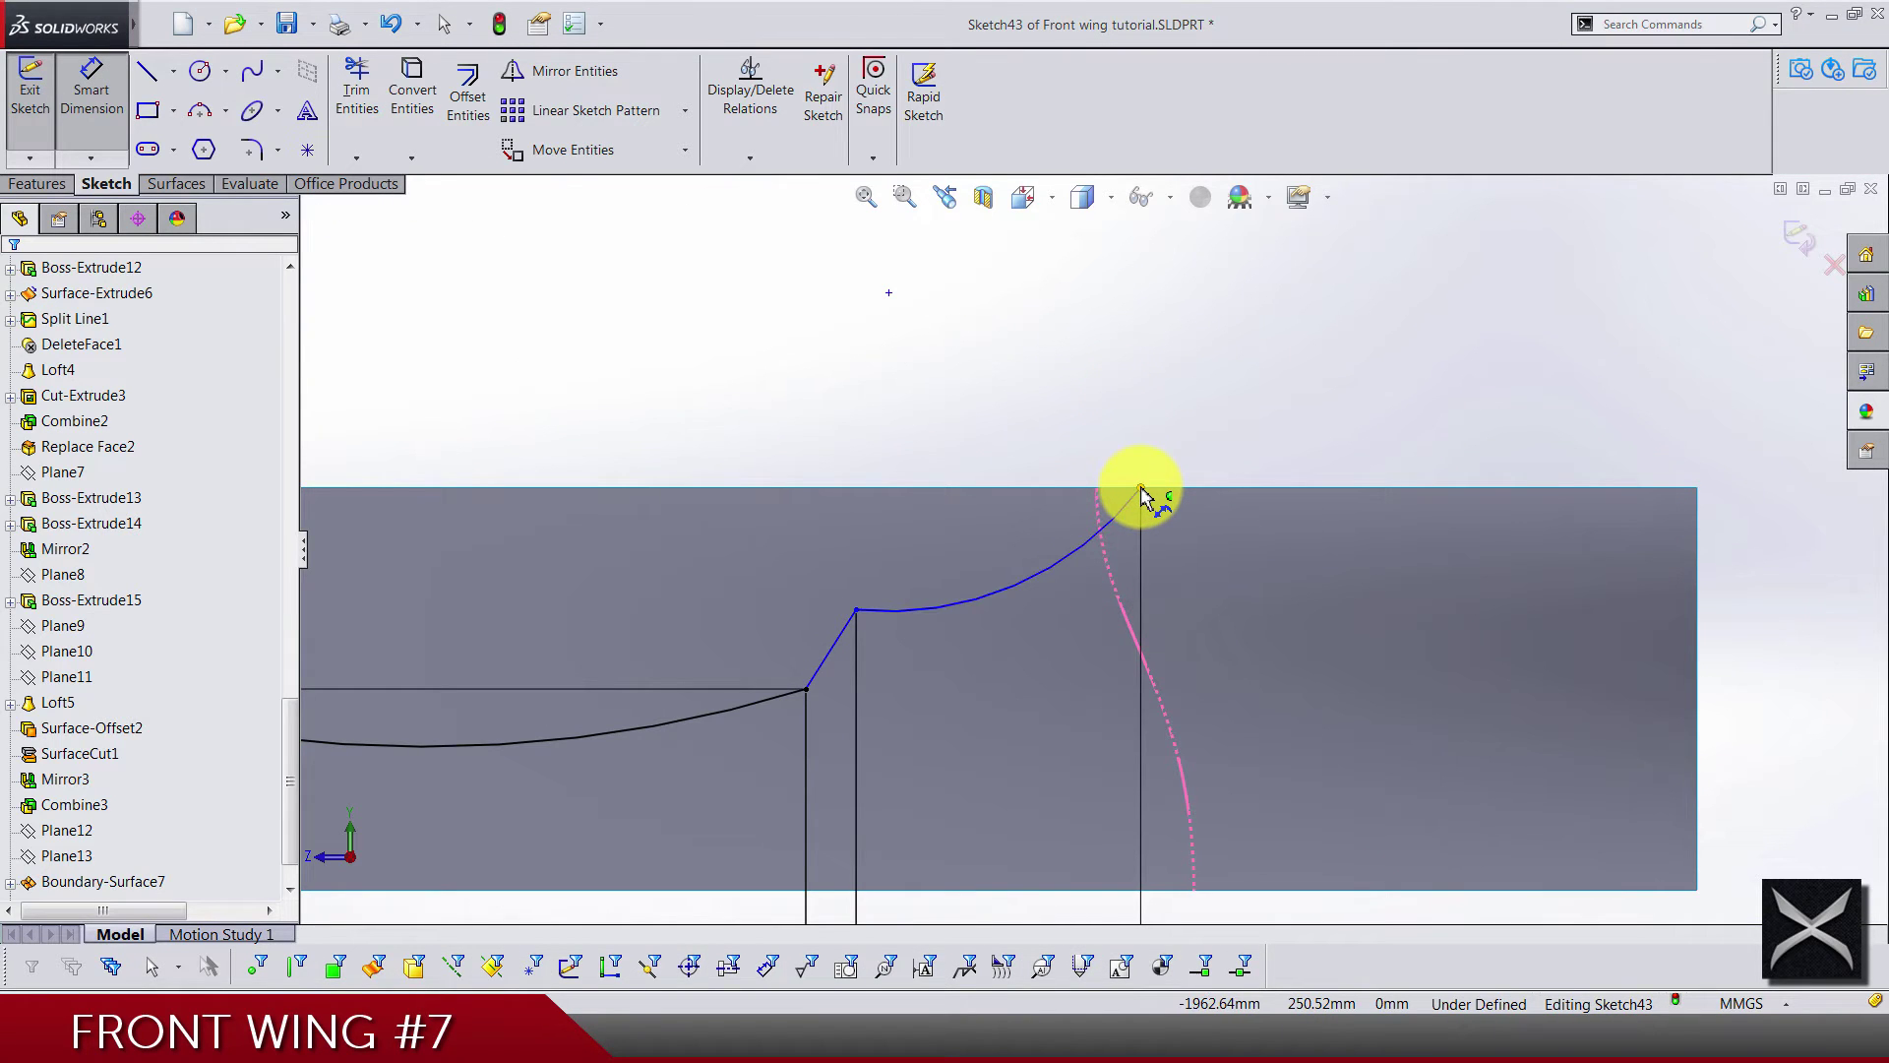
key(Escape)
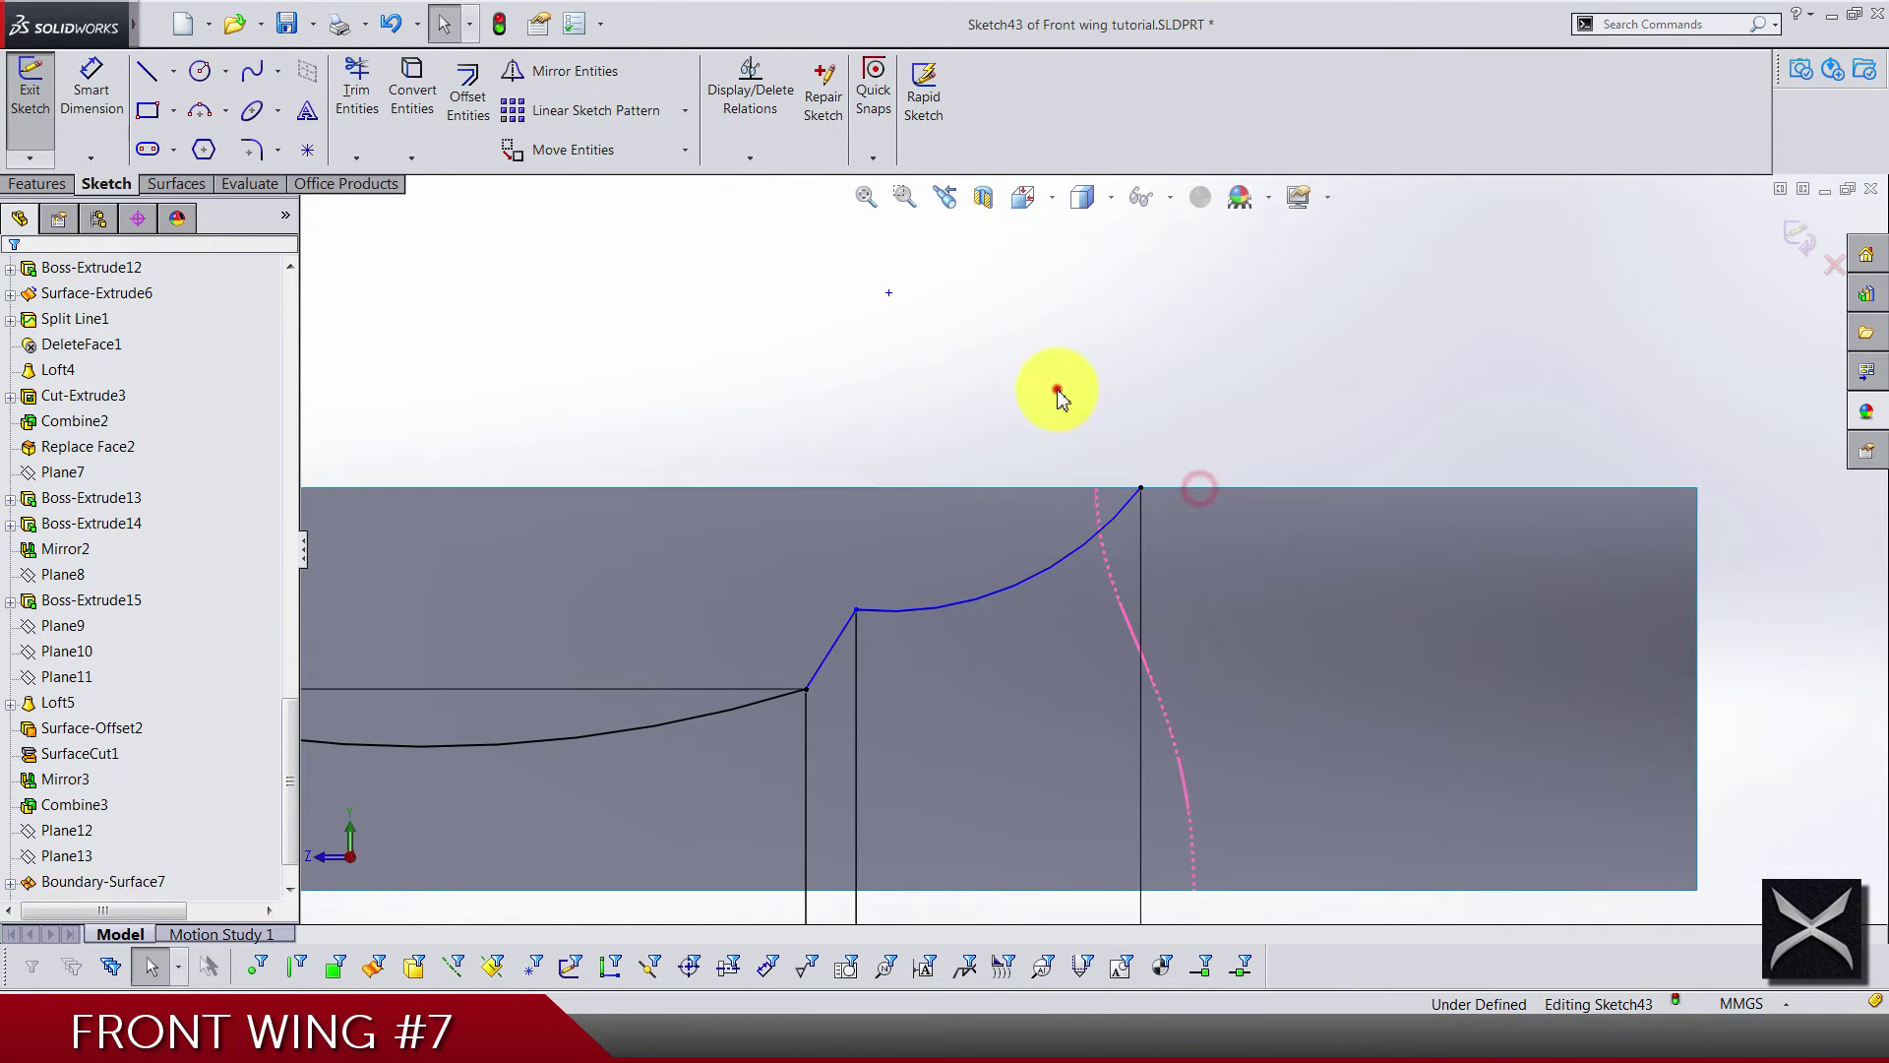
scroll(1017, 508, up, 4)
scroll(1038, 580, down, 2)
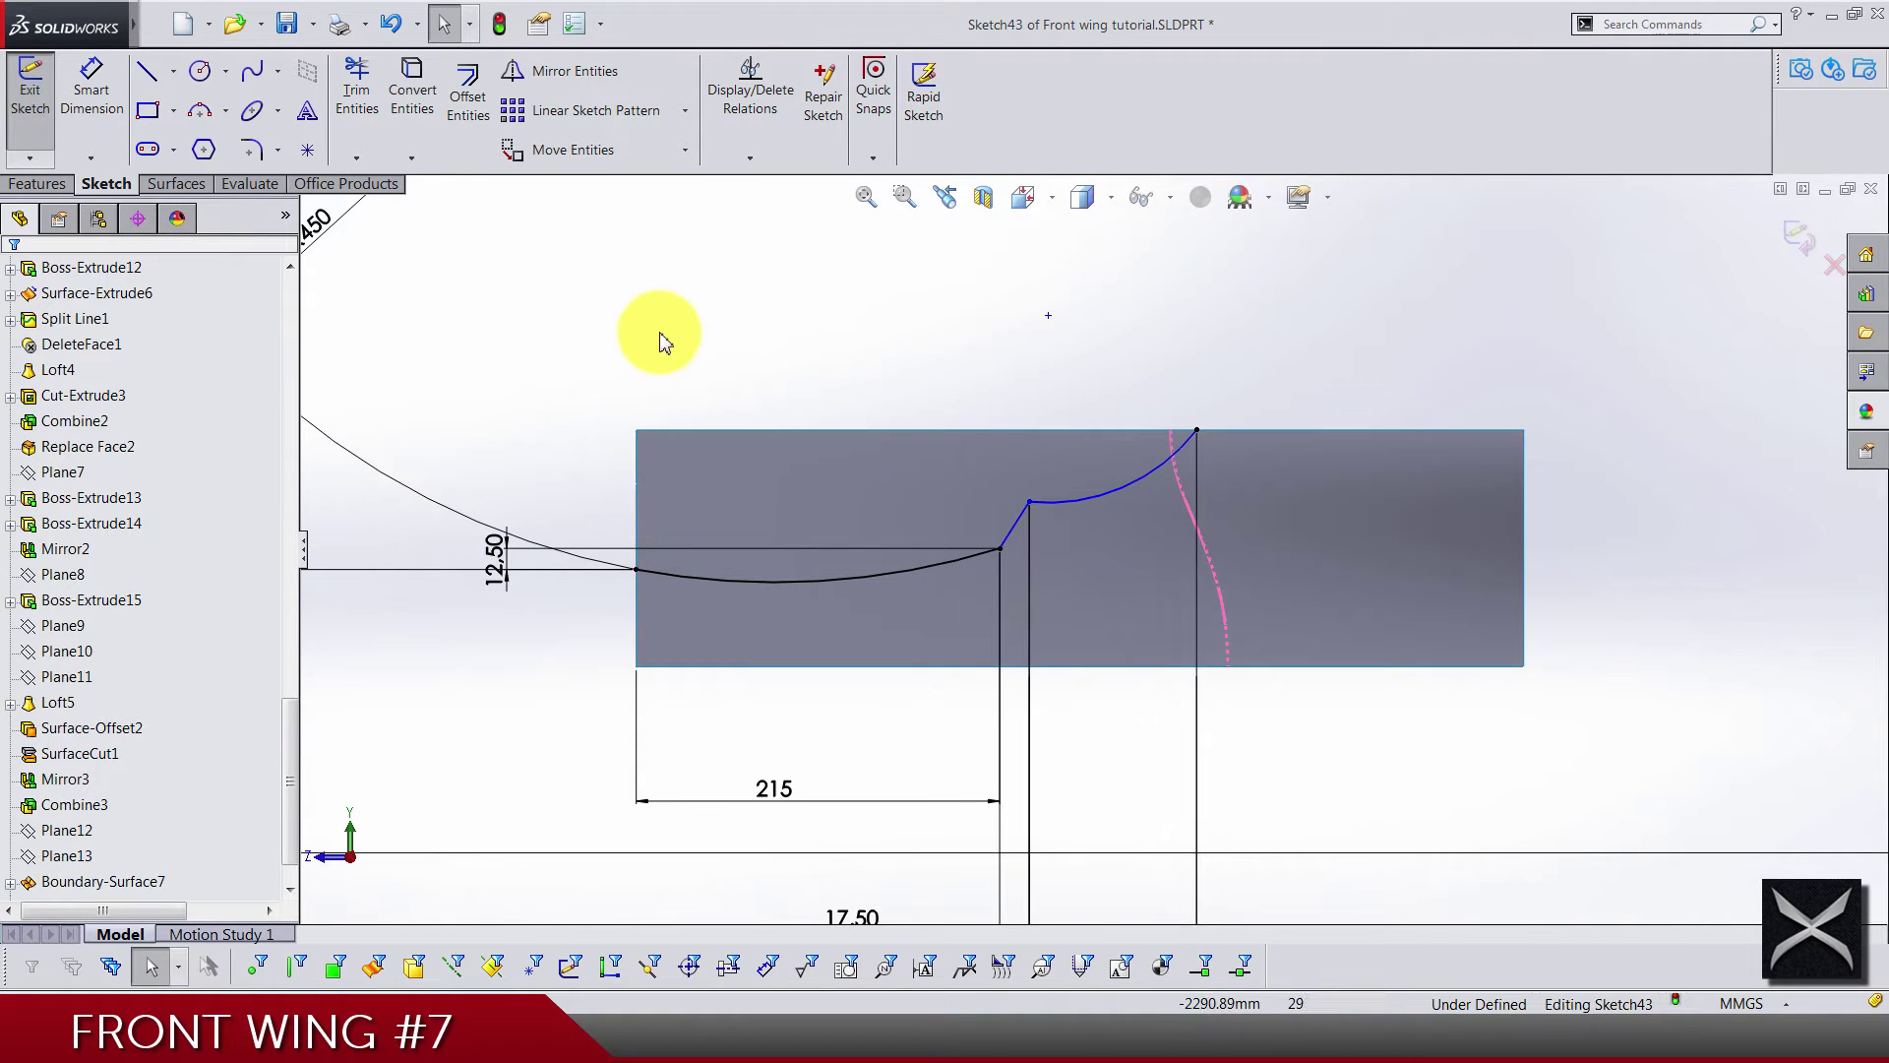
Dimension the upper arc's start 21.50 from the lower curve's end
click(74, 126)
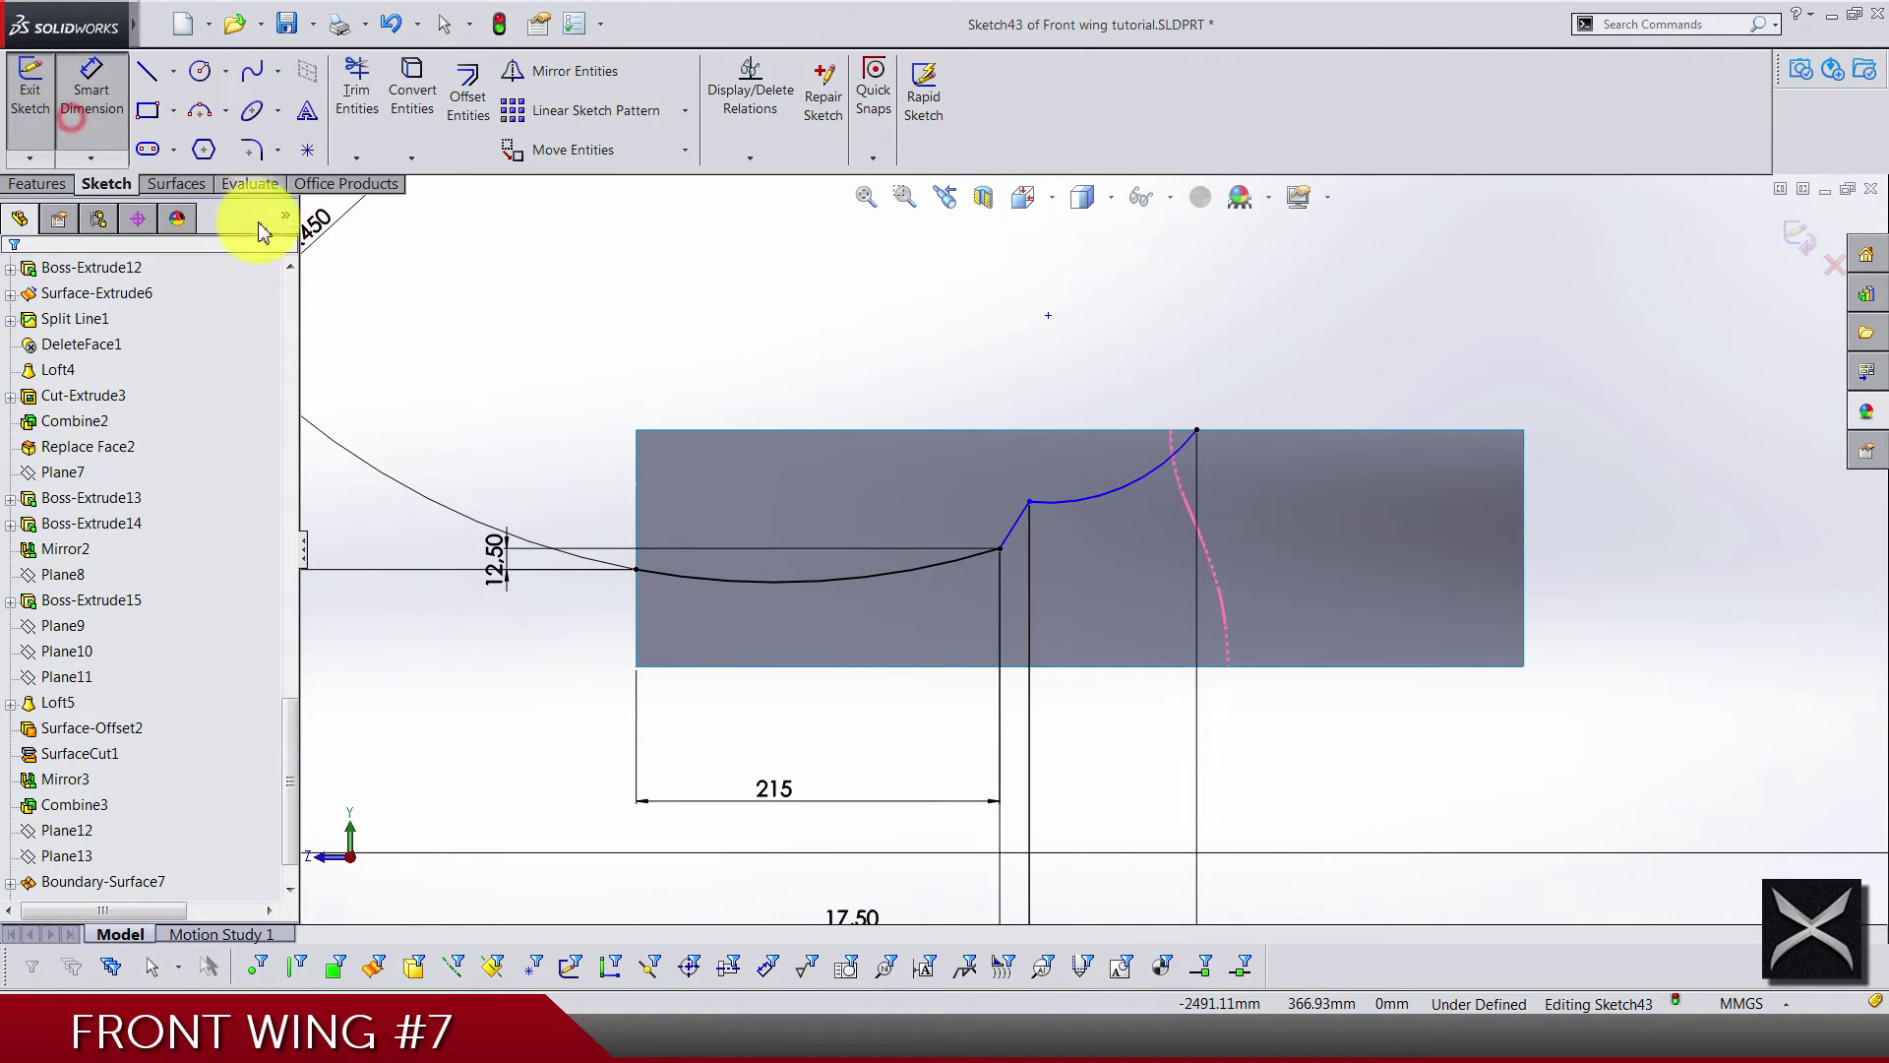
click(997, 550)
click(1029, 506)
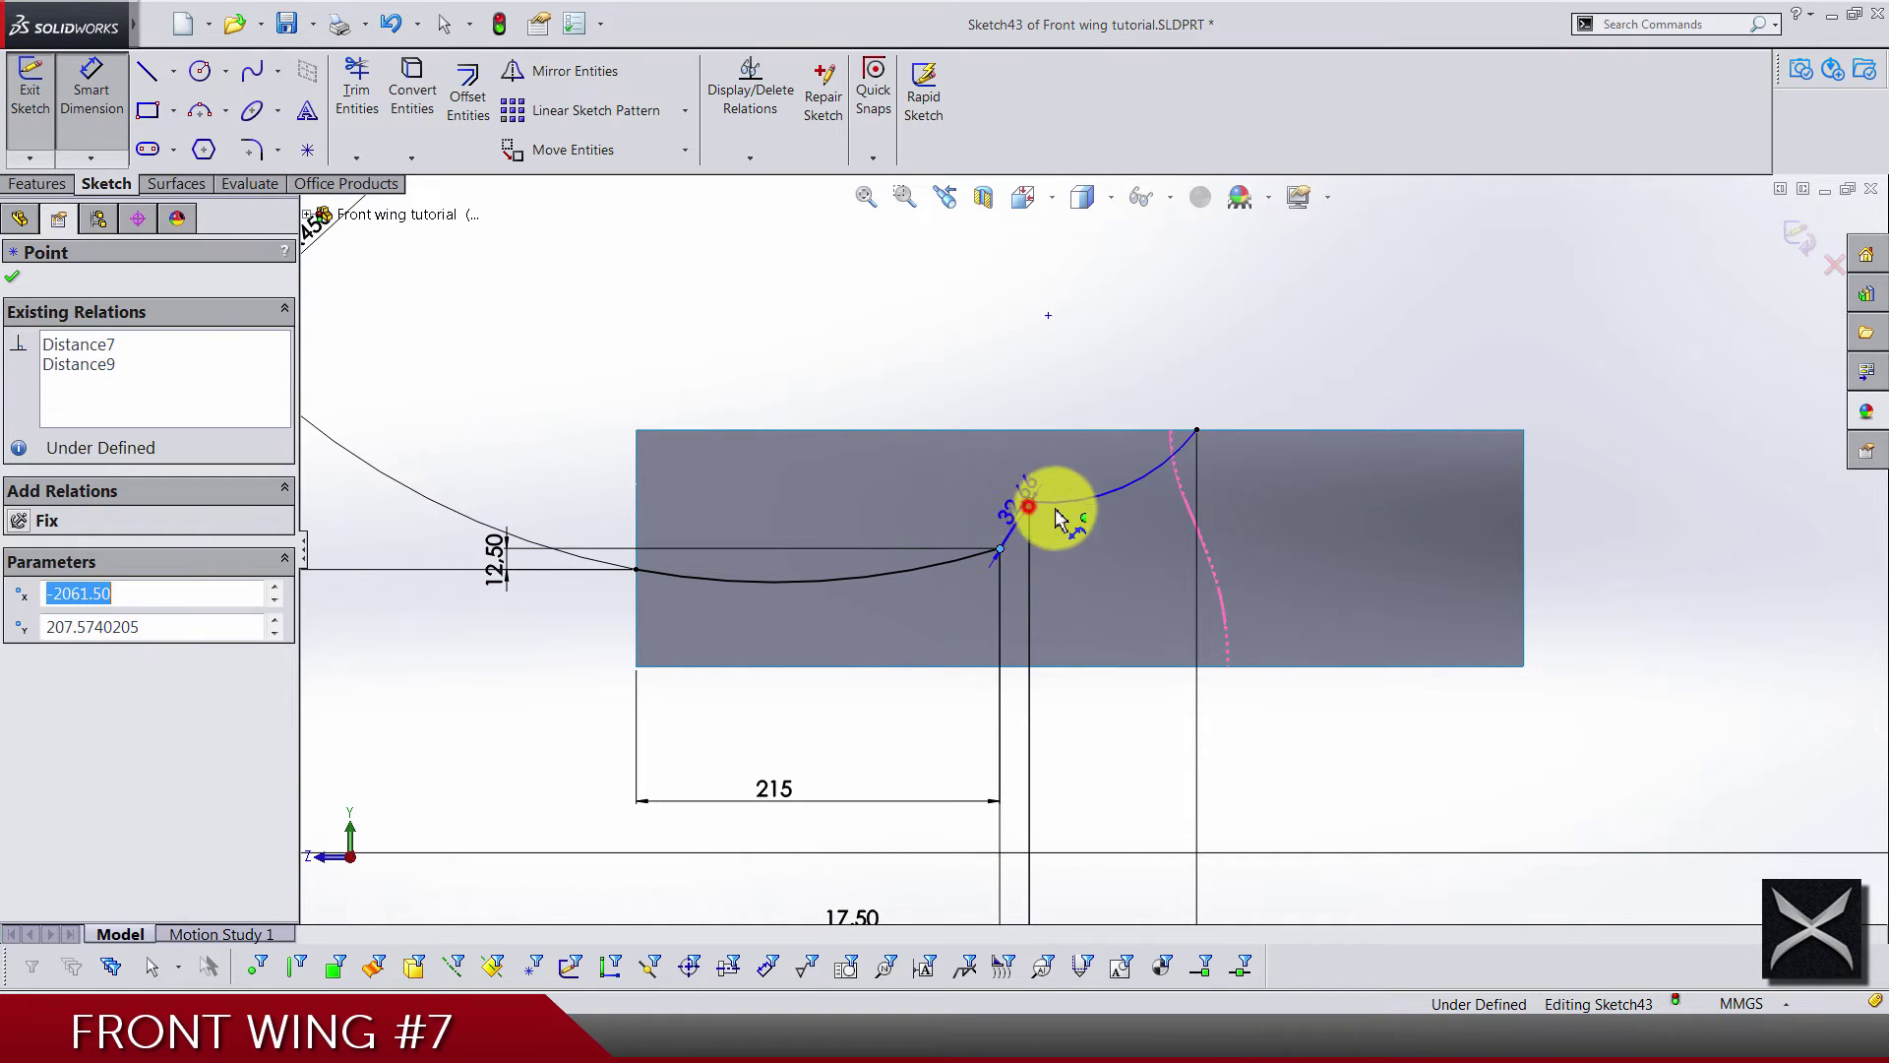
click(1606, 531)
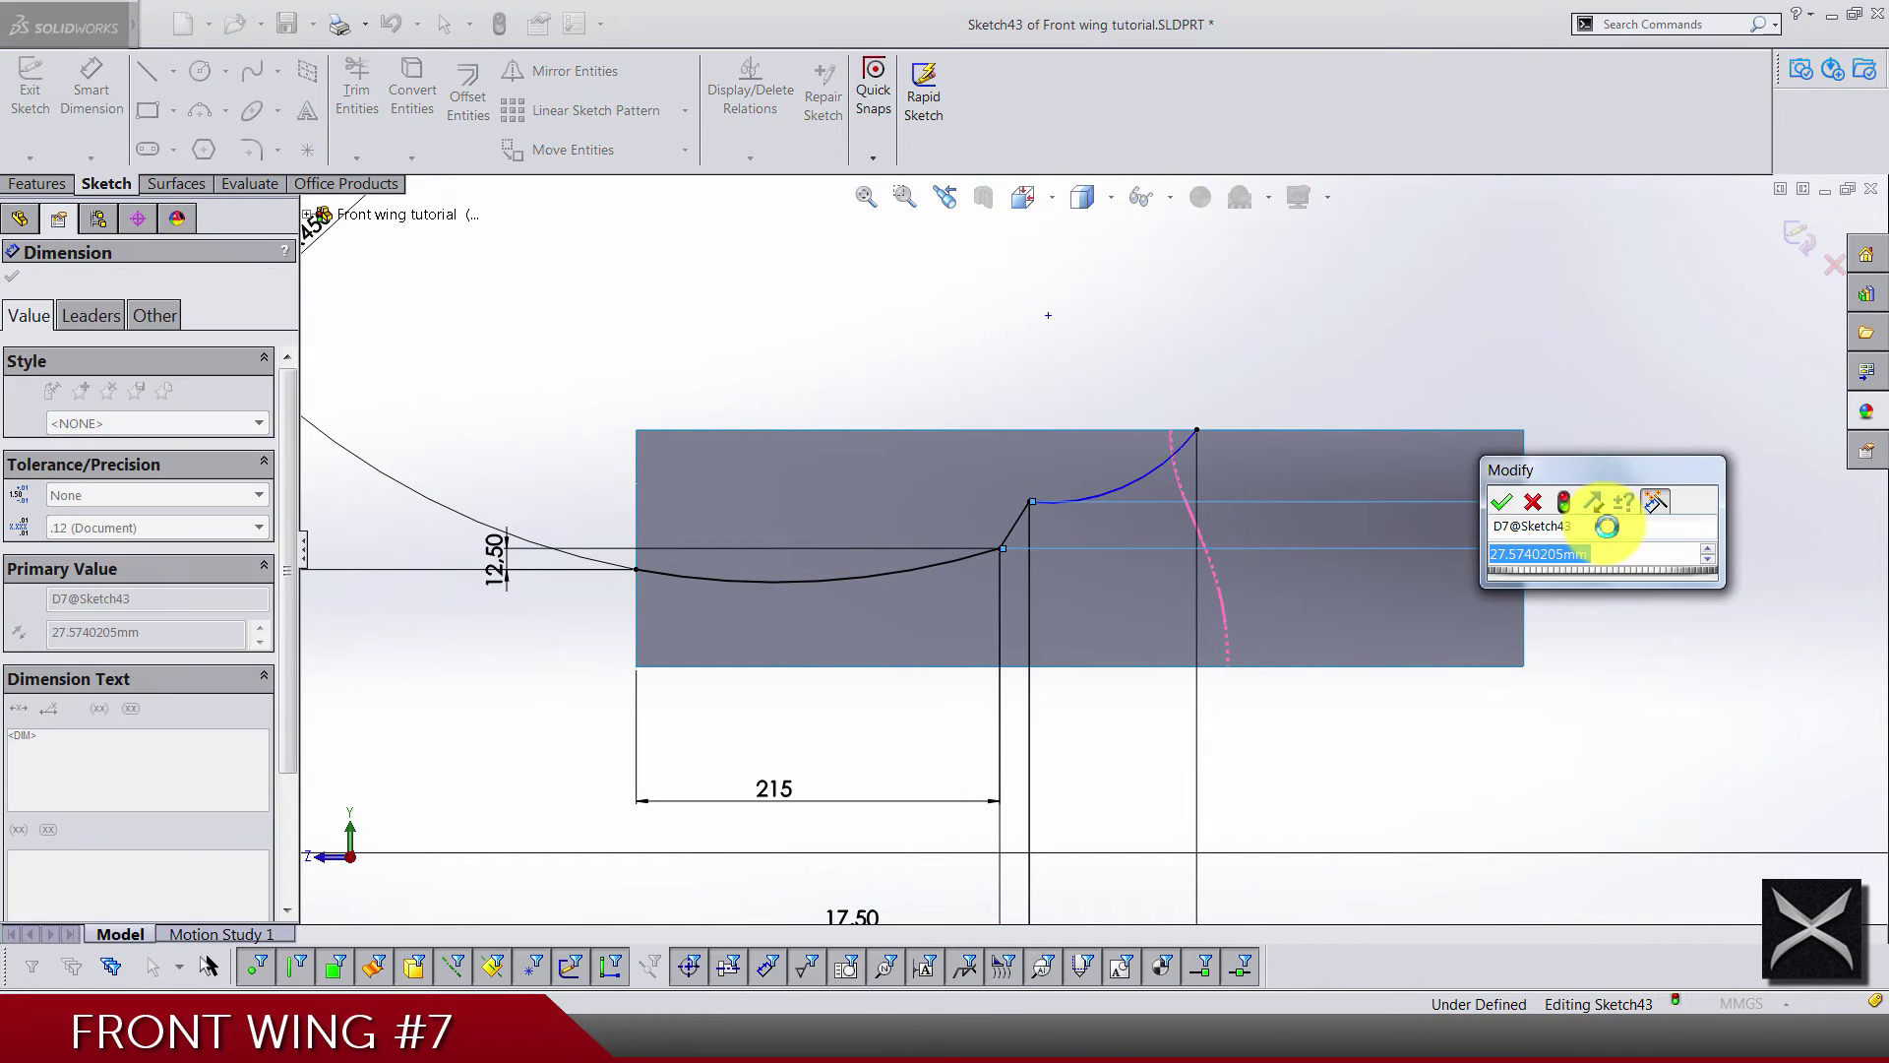
text(21.5)
key(Return)
click(1640, 598)
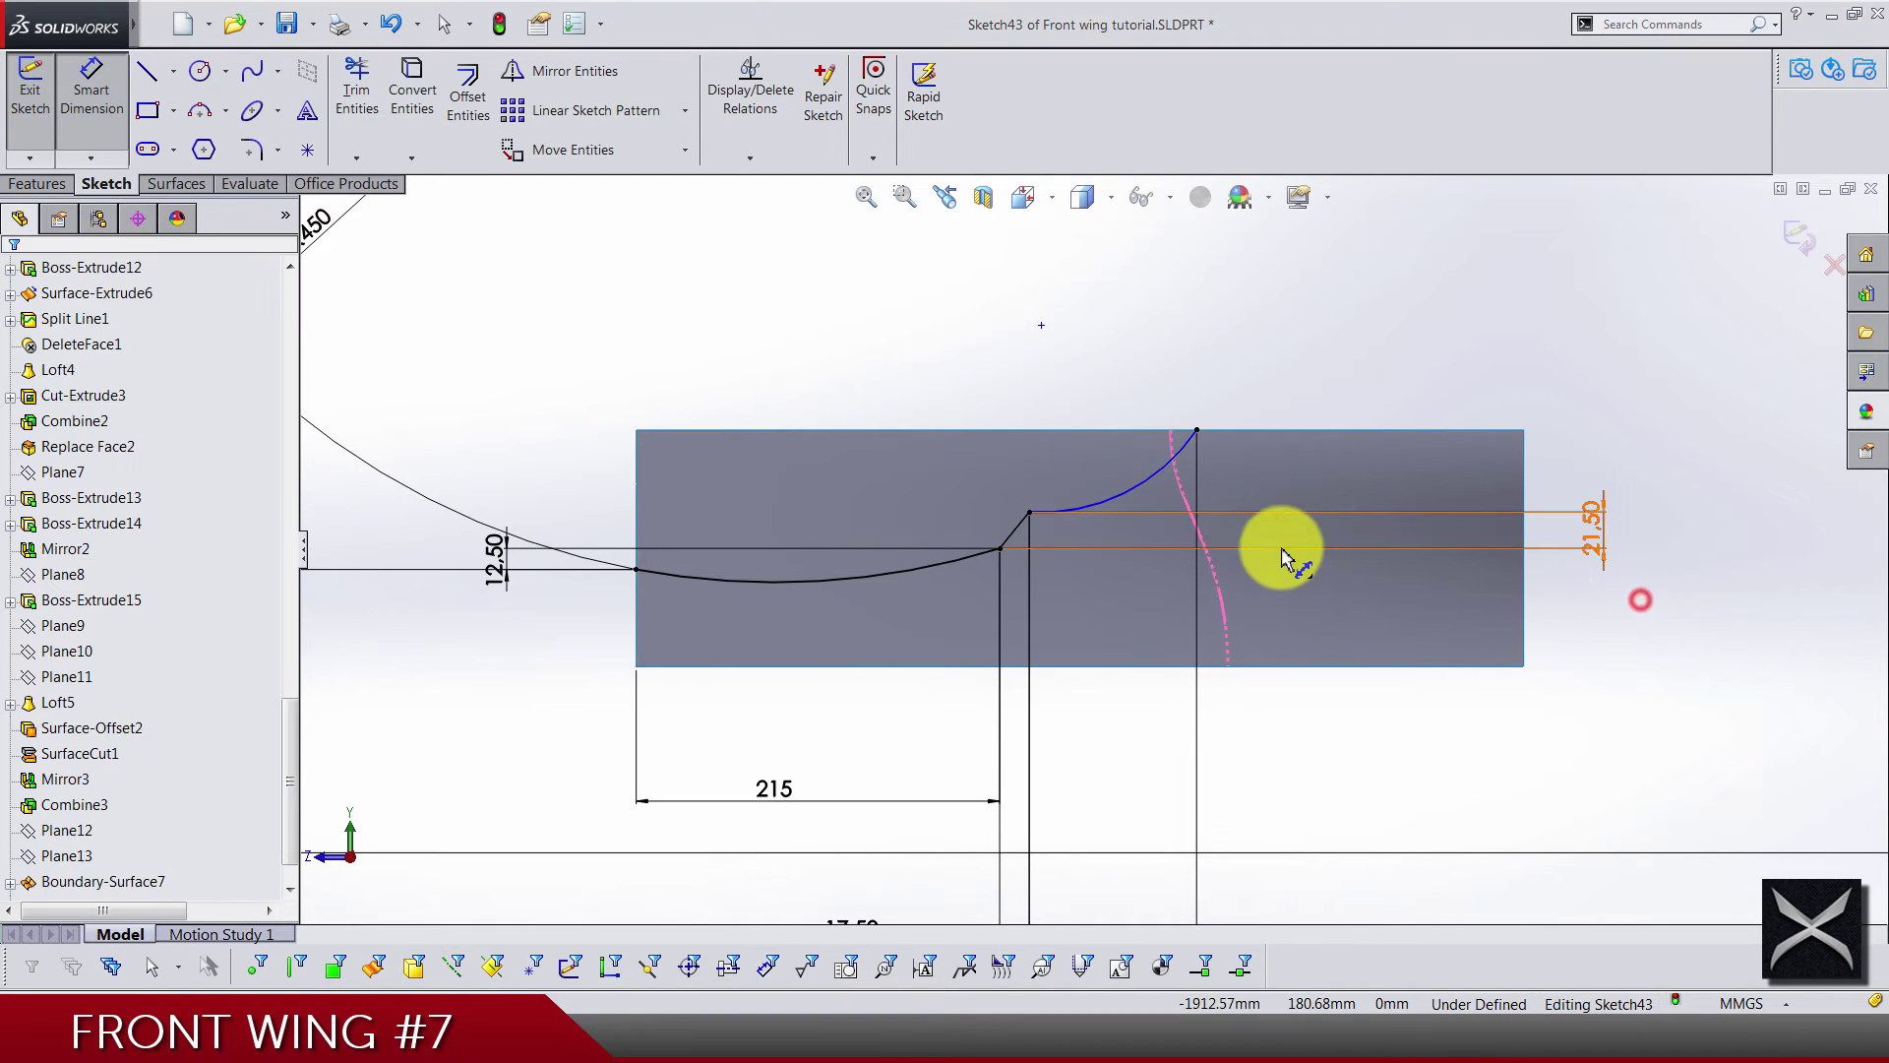
scroll(1144, 522, down, 2)
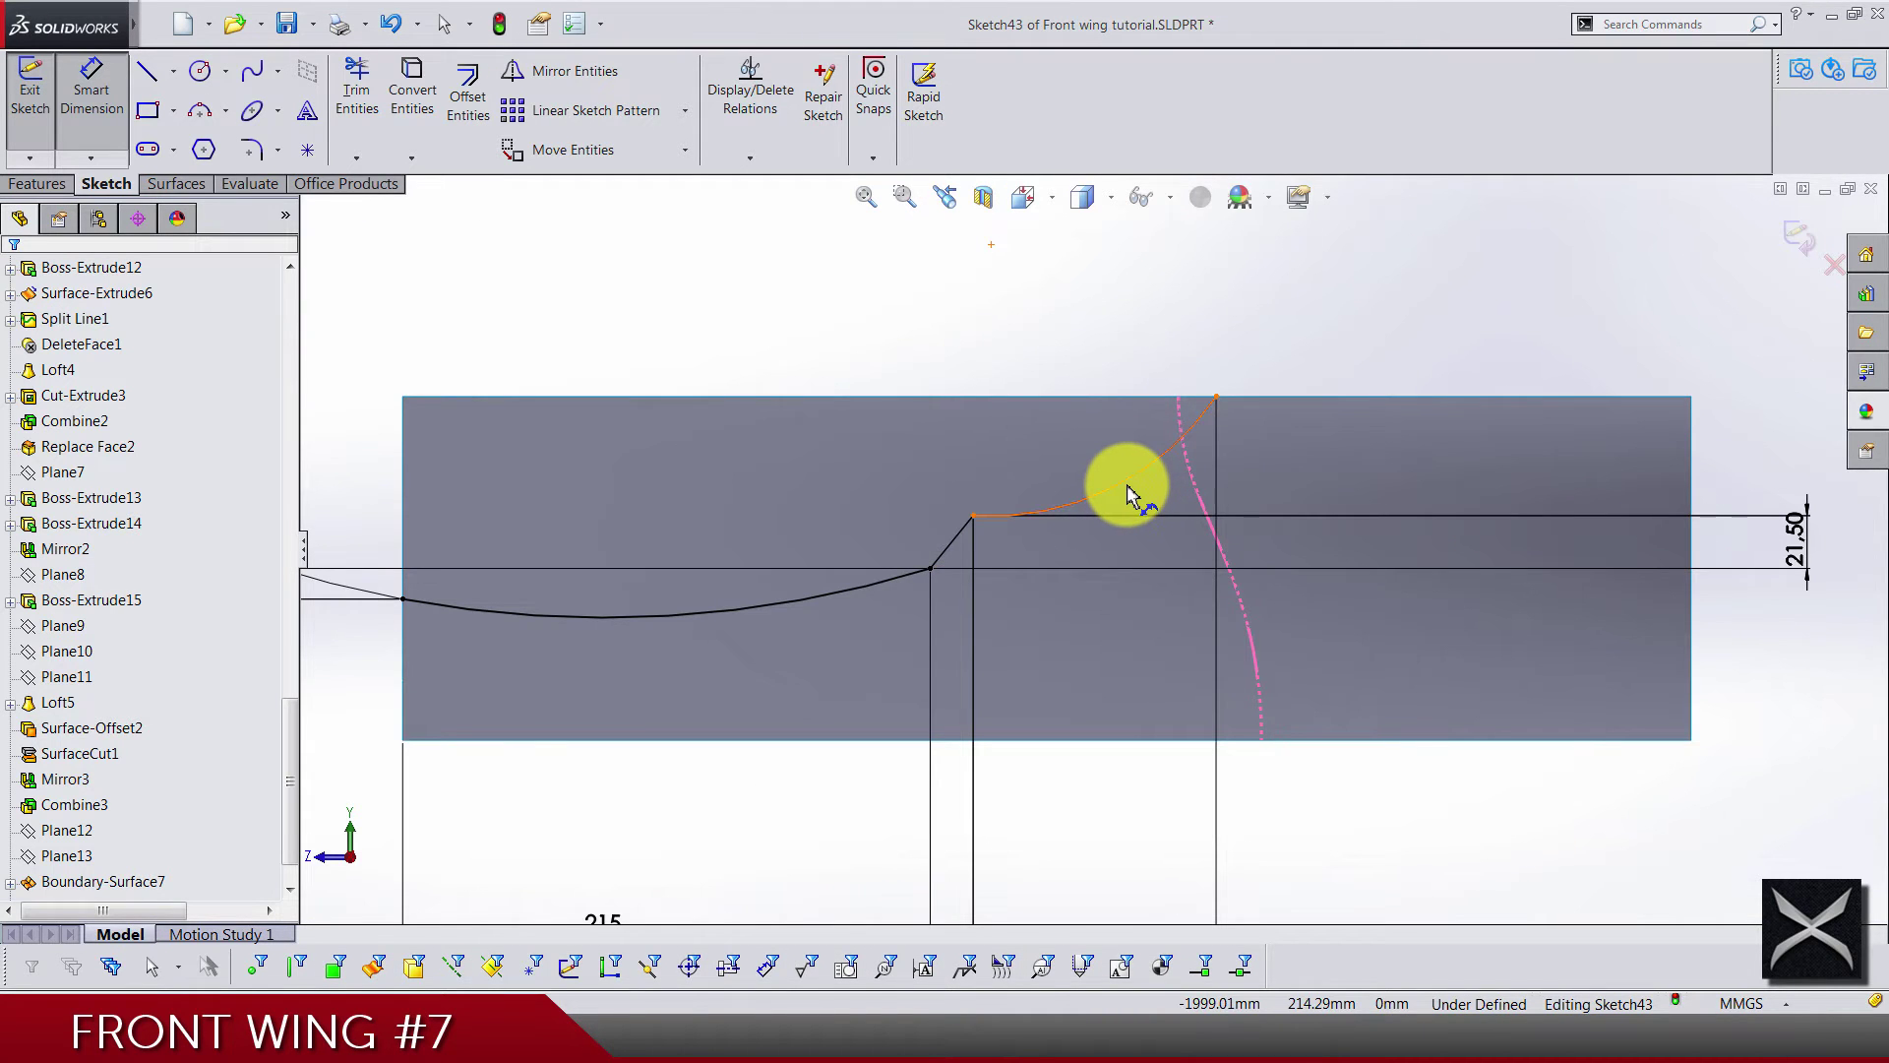
Set the upper arc's radius to R250
click(1125, 484)
scroll(1125, 470, up, 2)
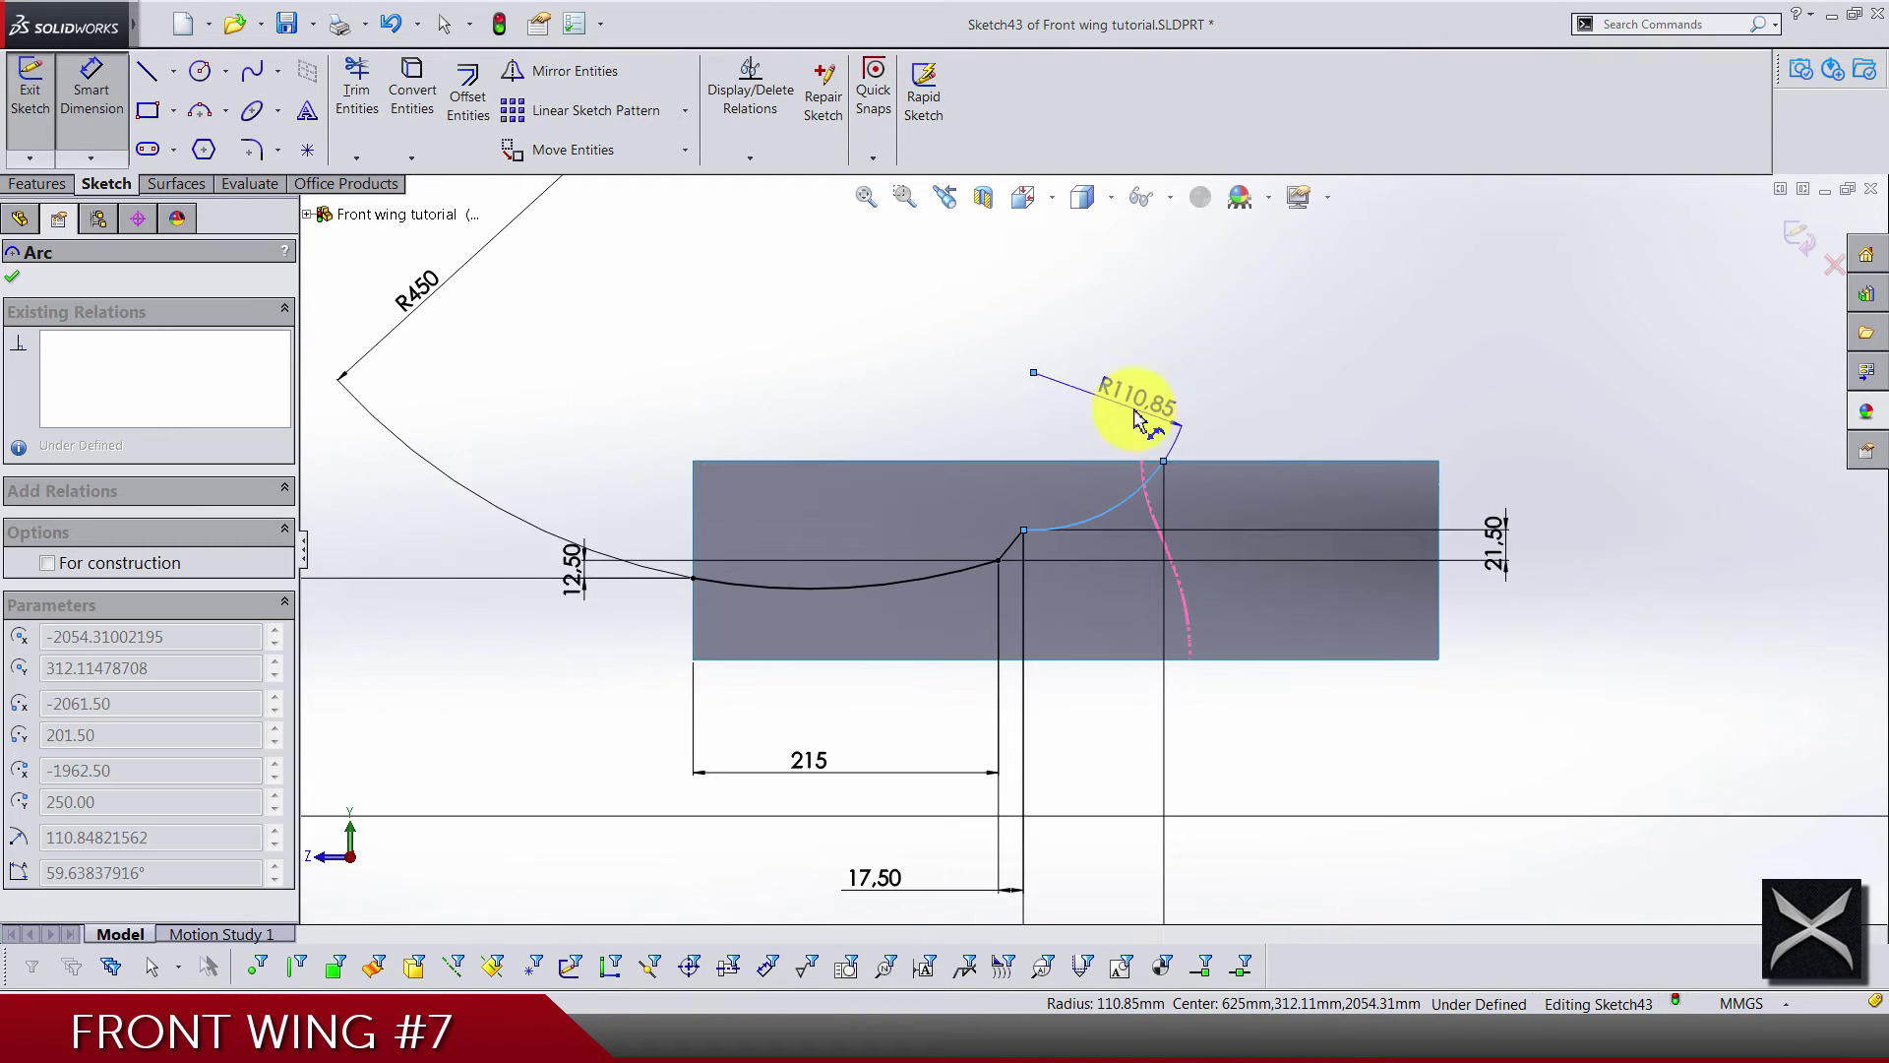
click(1136, 418)
text(250)
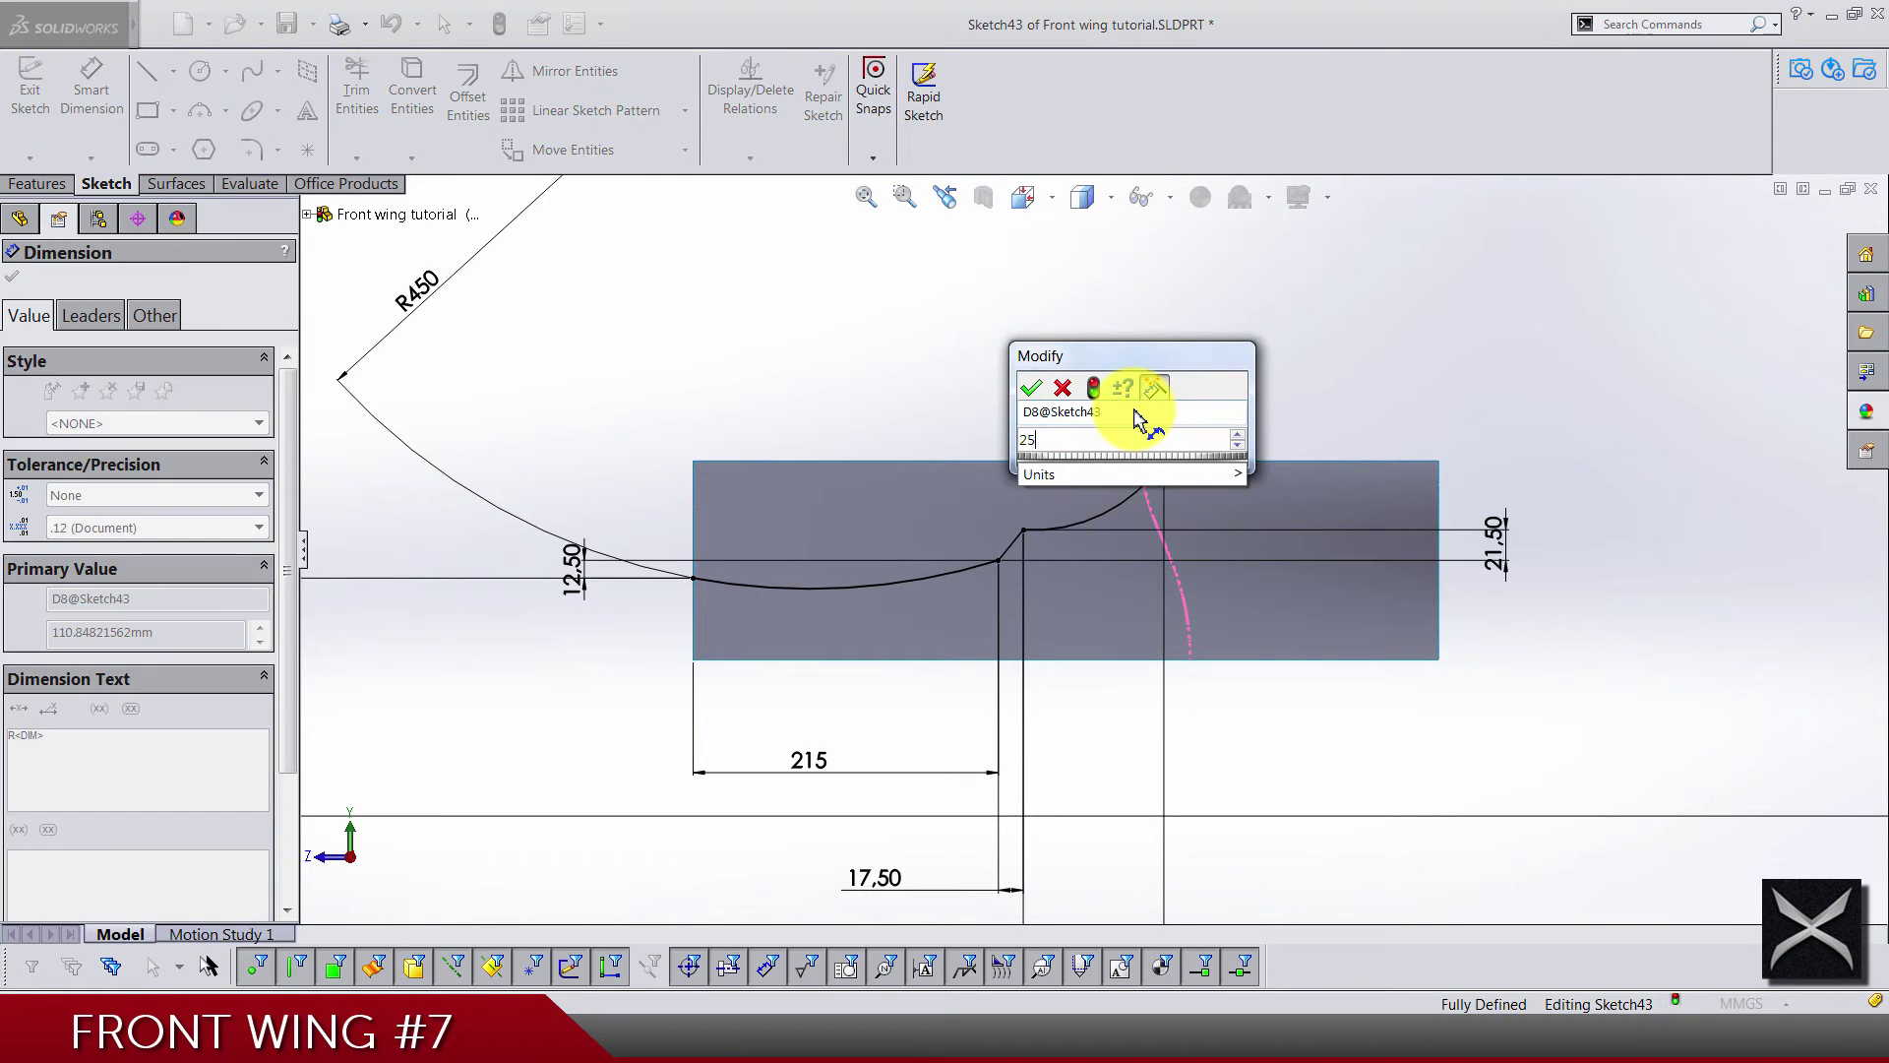
key(Return)
click(1112, 401)
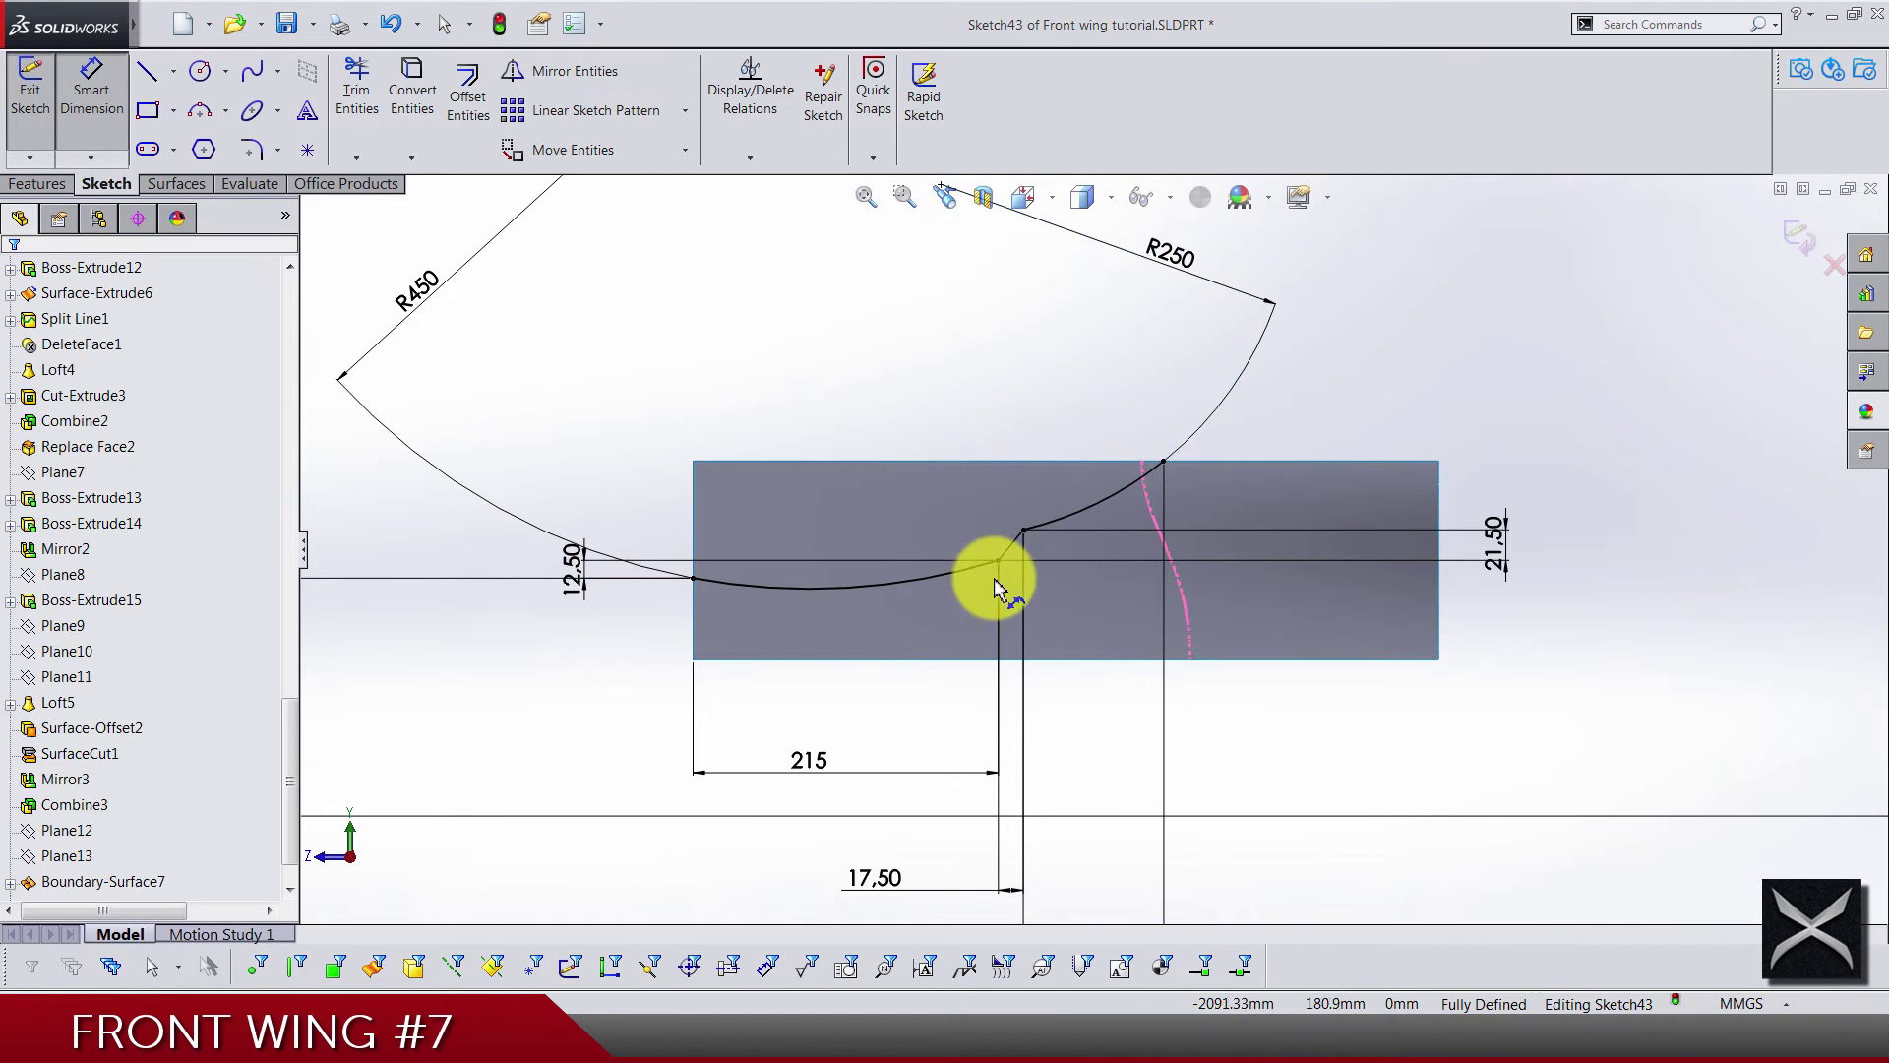
scroll(996, 565, down, 5)
Bend the short linking segment into a curve and make its end tangent vertical
key(Escape)
ctrl+middle_drag(1206, 429, 1166, 457)
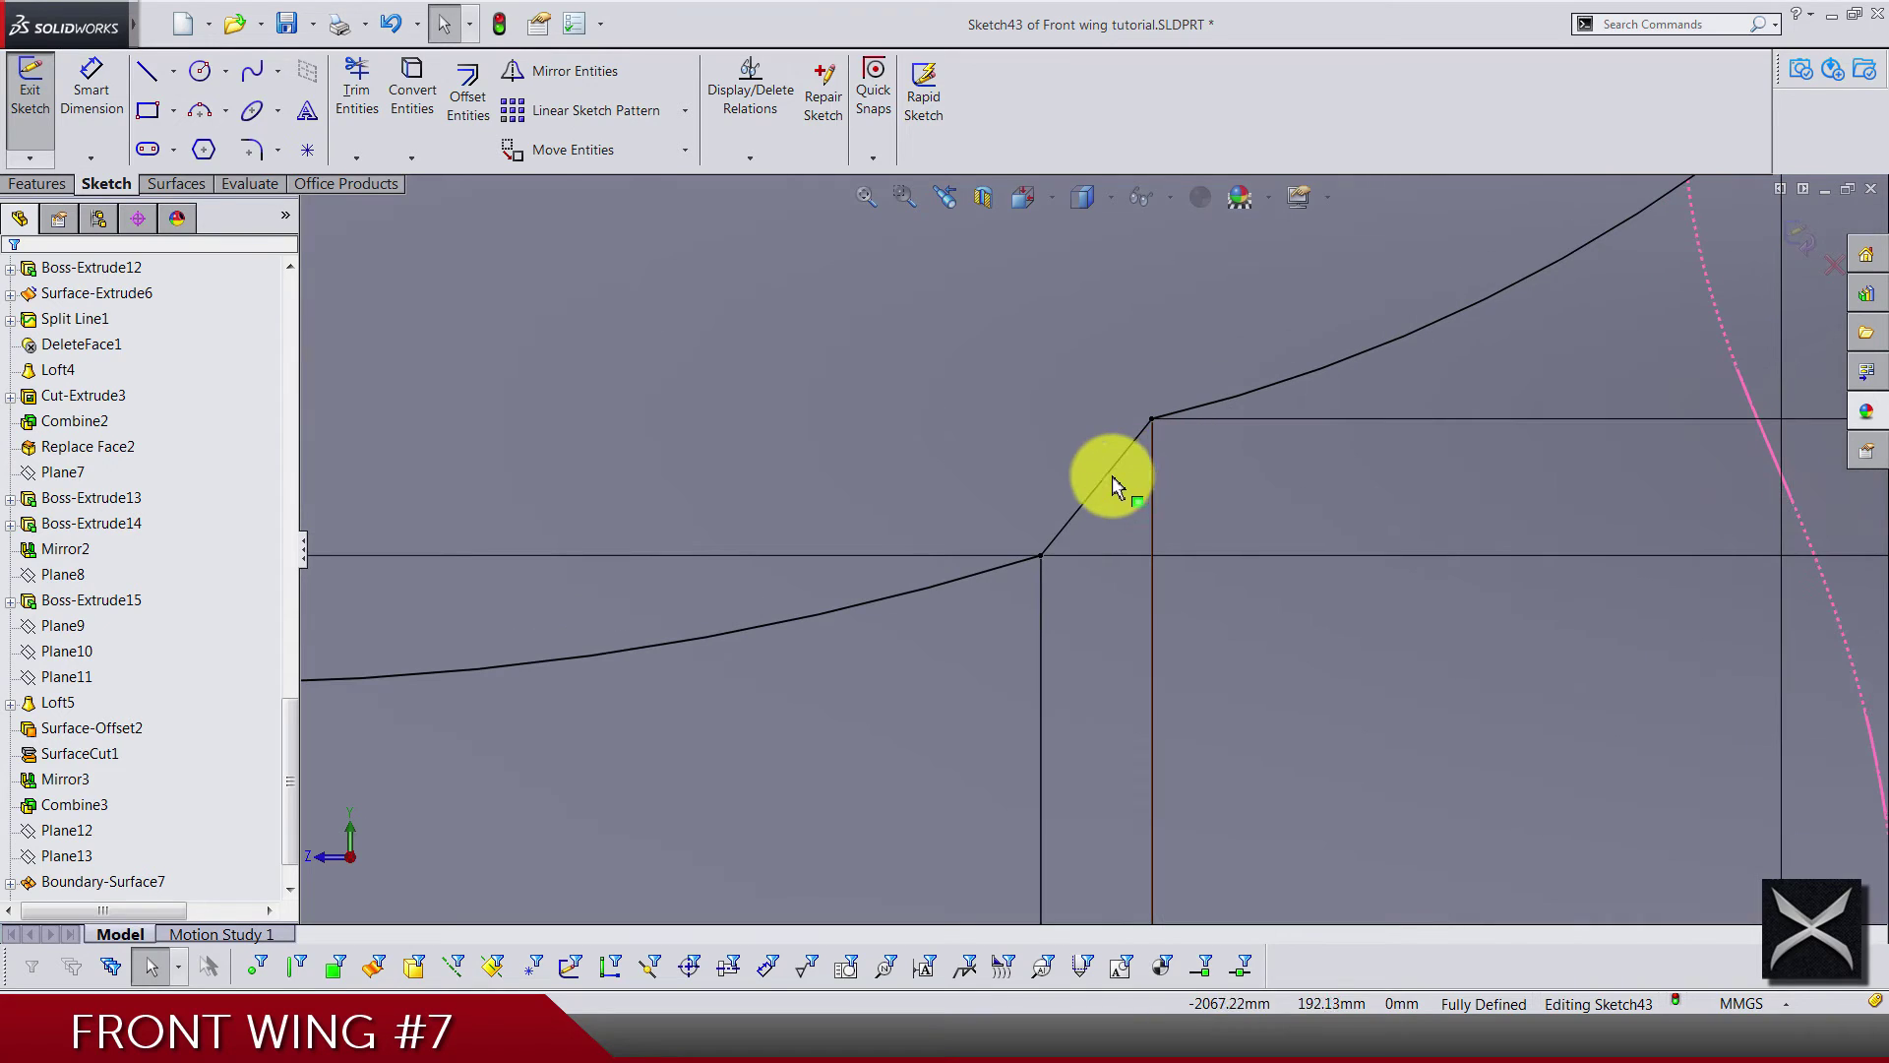
click(1104, 470)
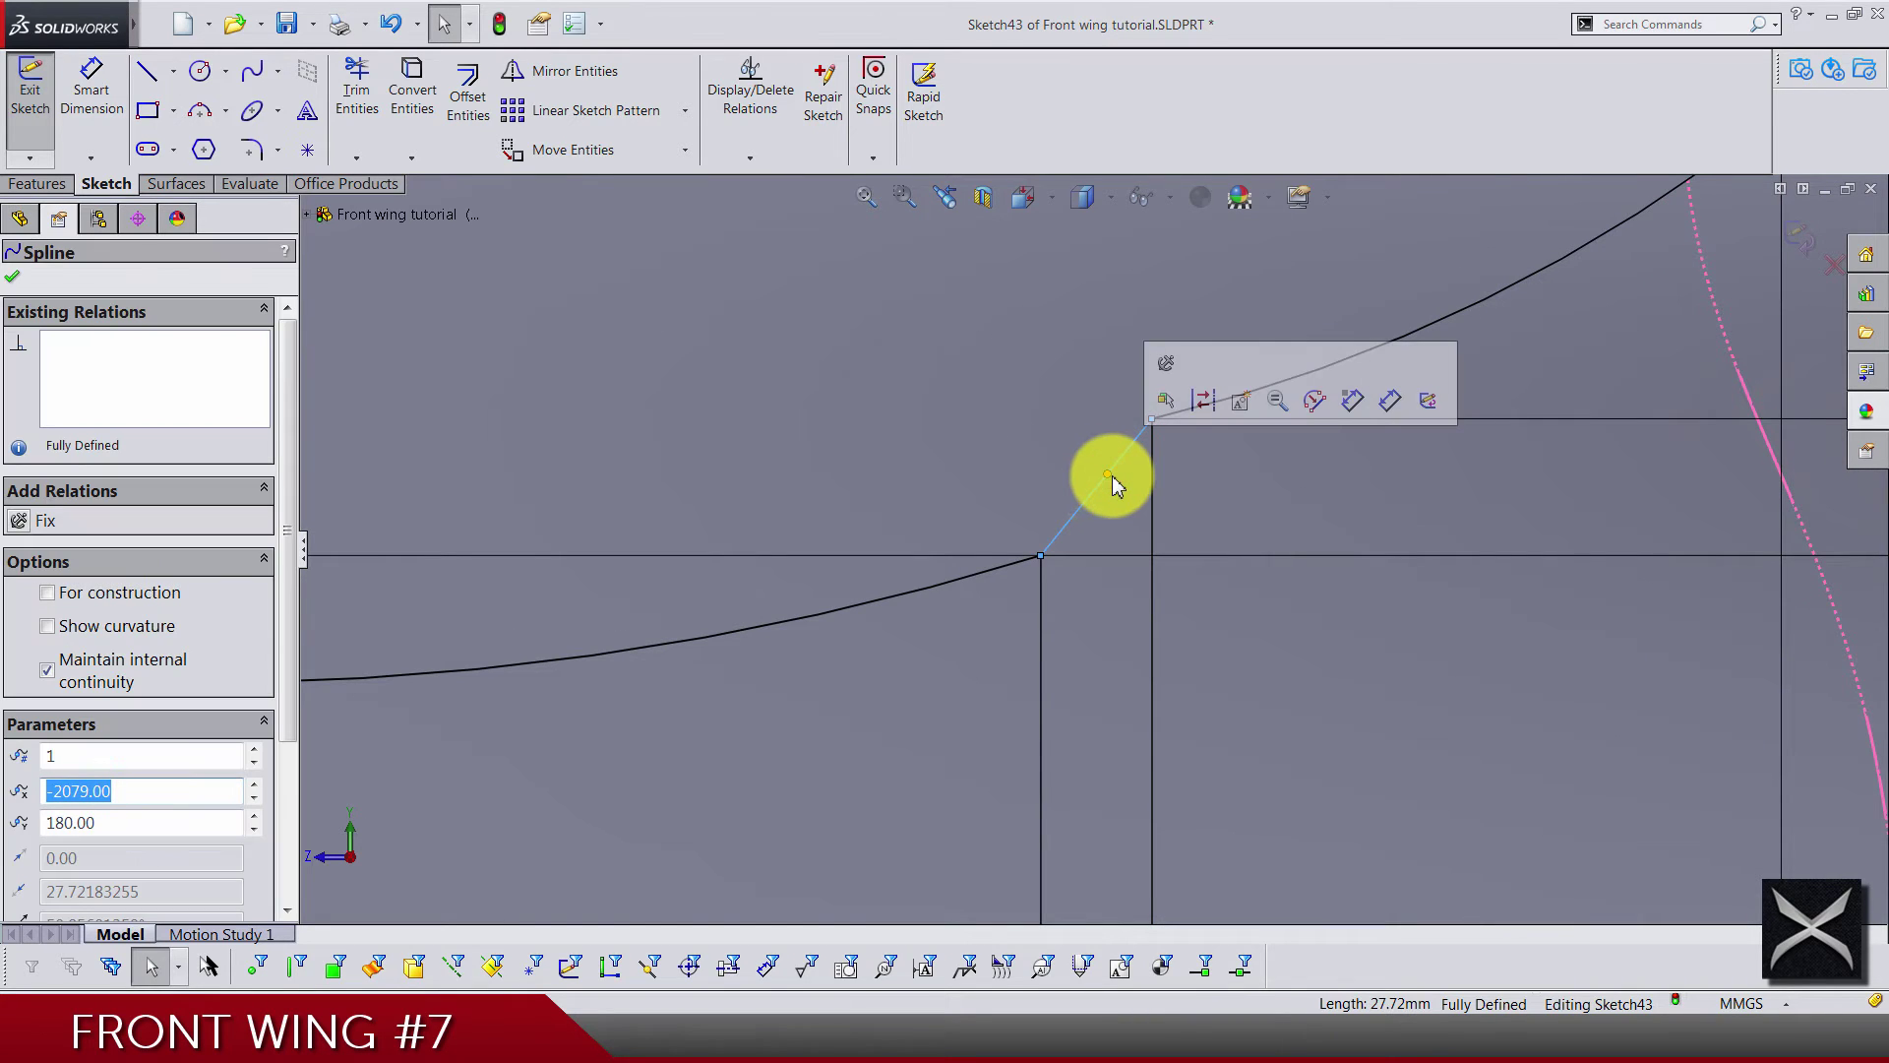
drag(1112, 475, 1075, 603)
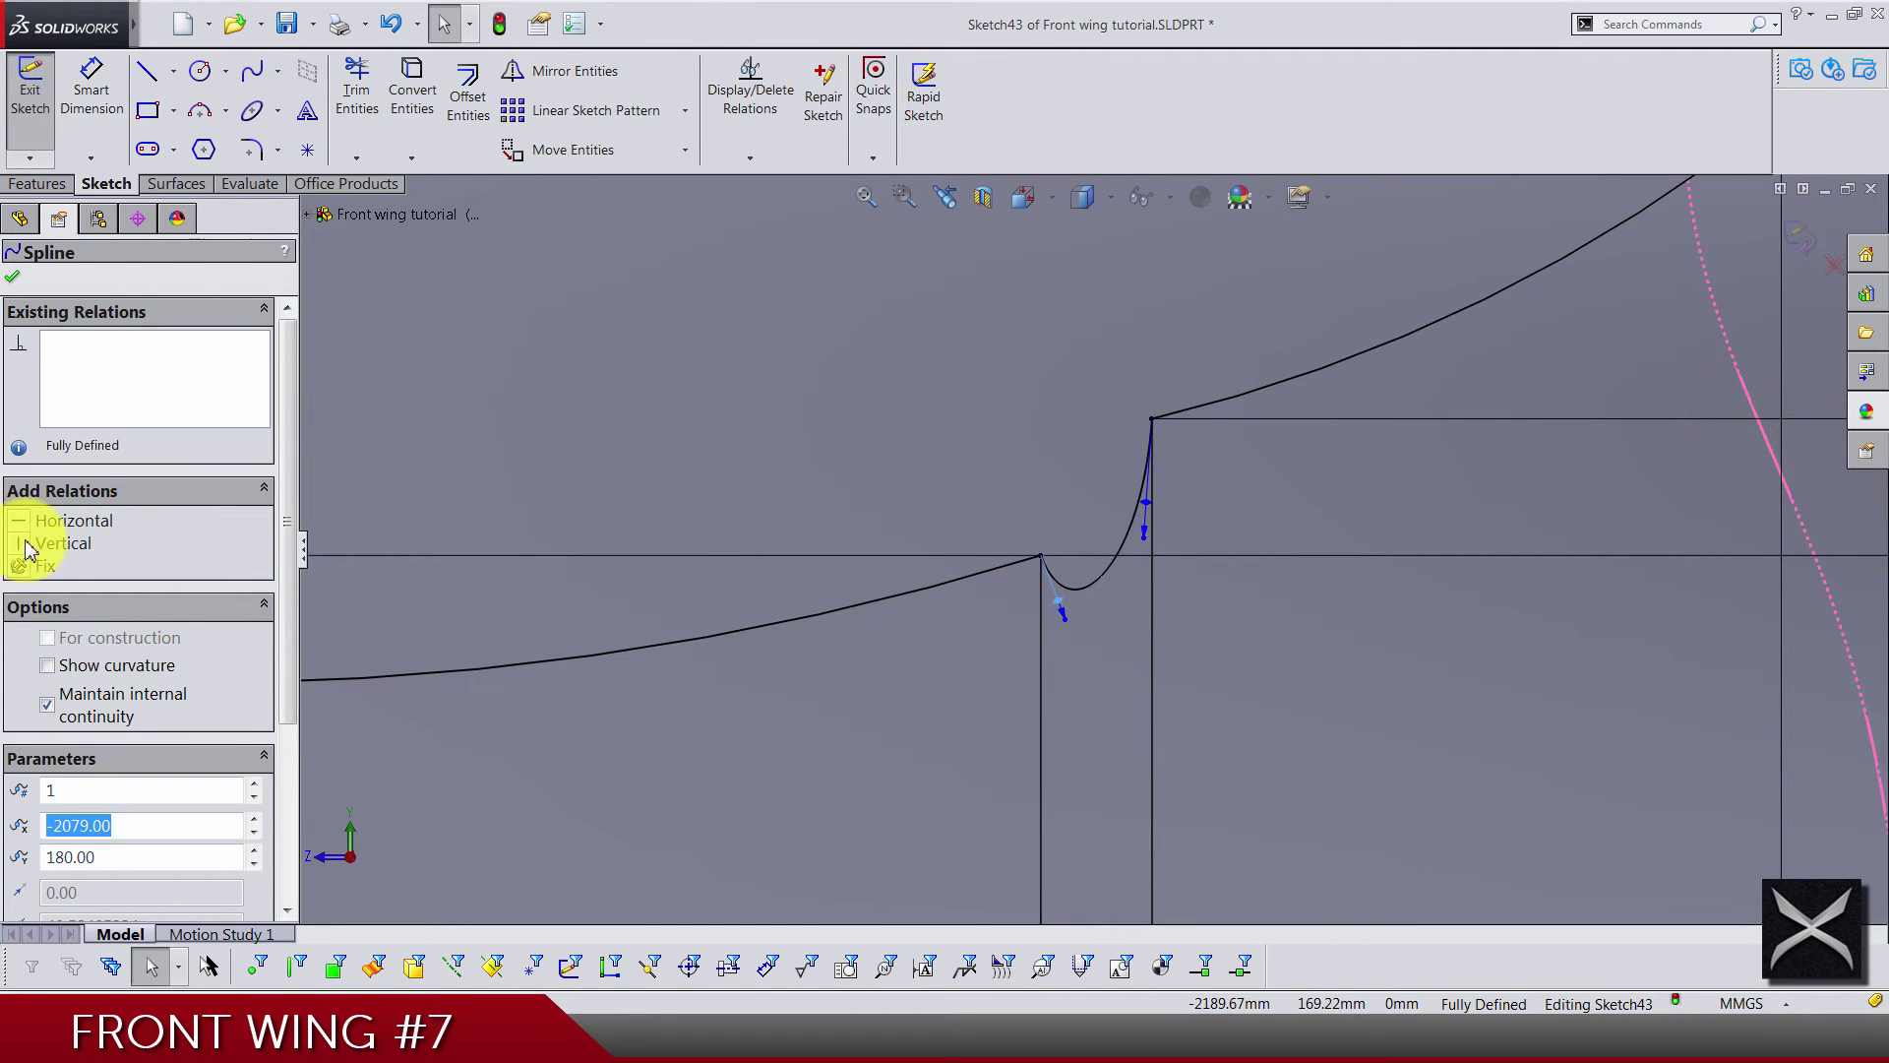
click(1147, 499)
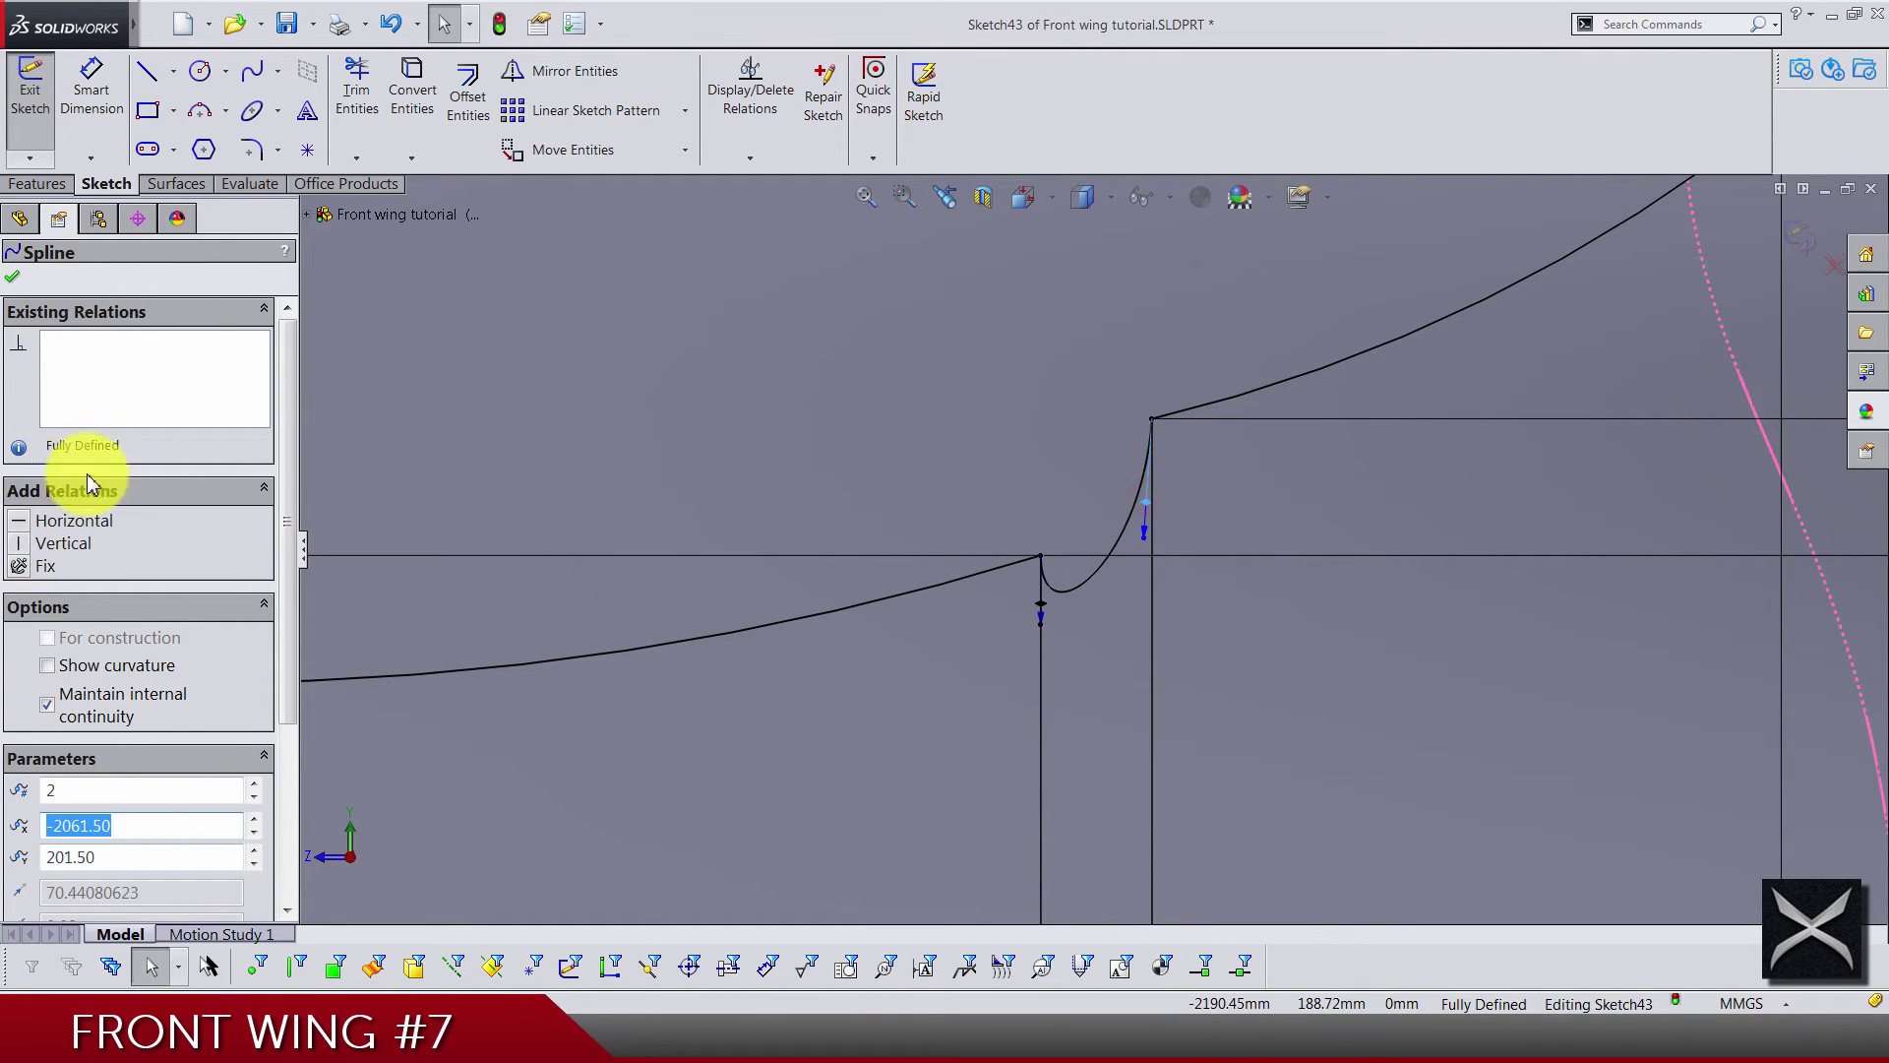
click(24, 546)
click(622, 573)
scroll(583, 505, up, 2)
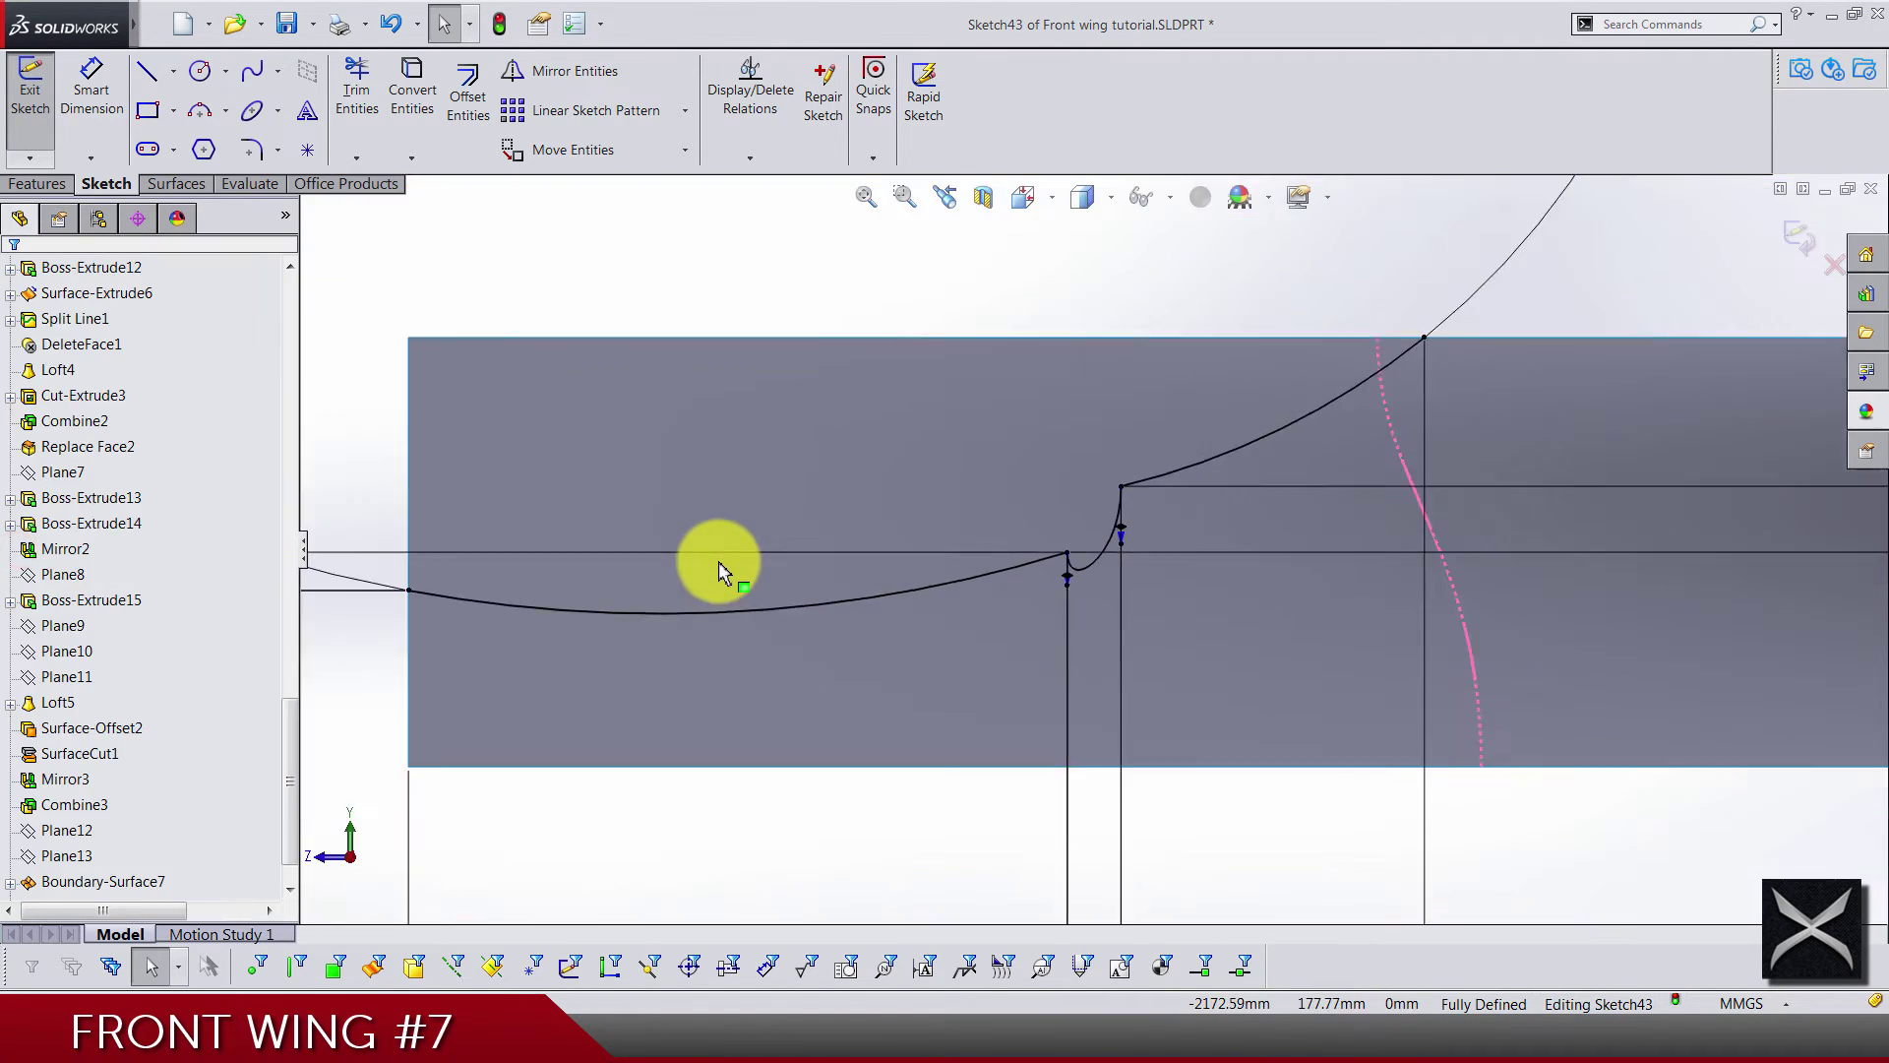
Dimension the spline's tangent handle angles to 50° and 90°
click(104, 147)
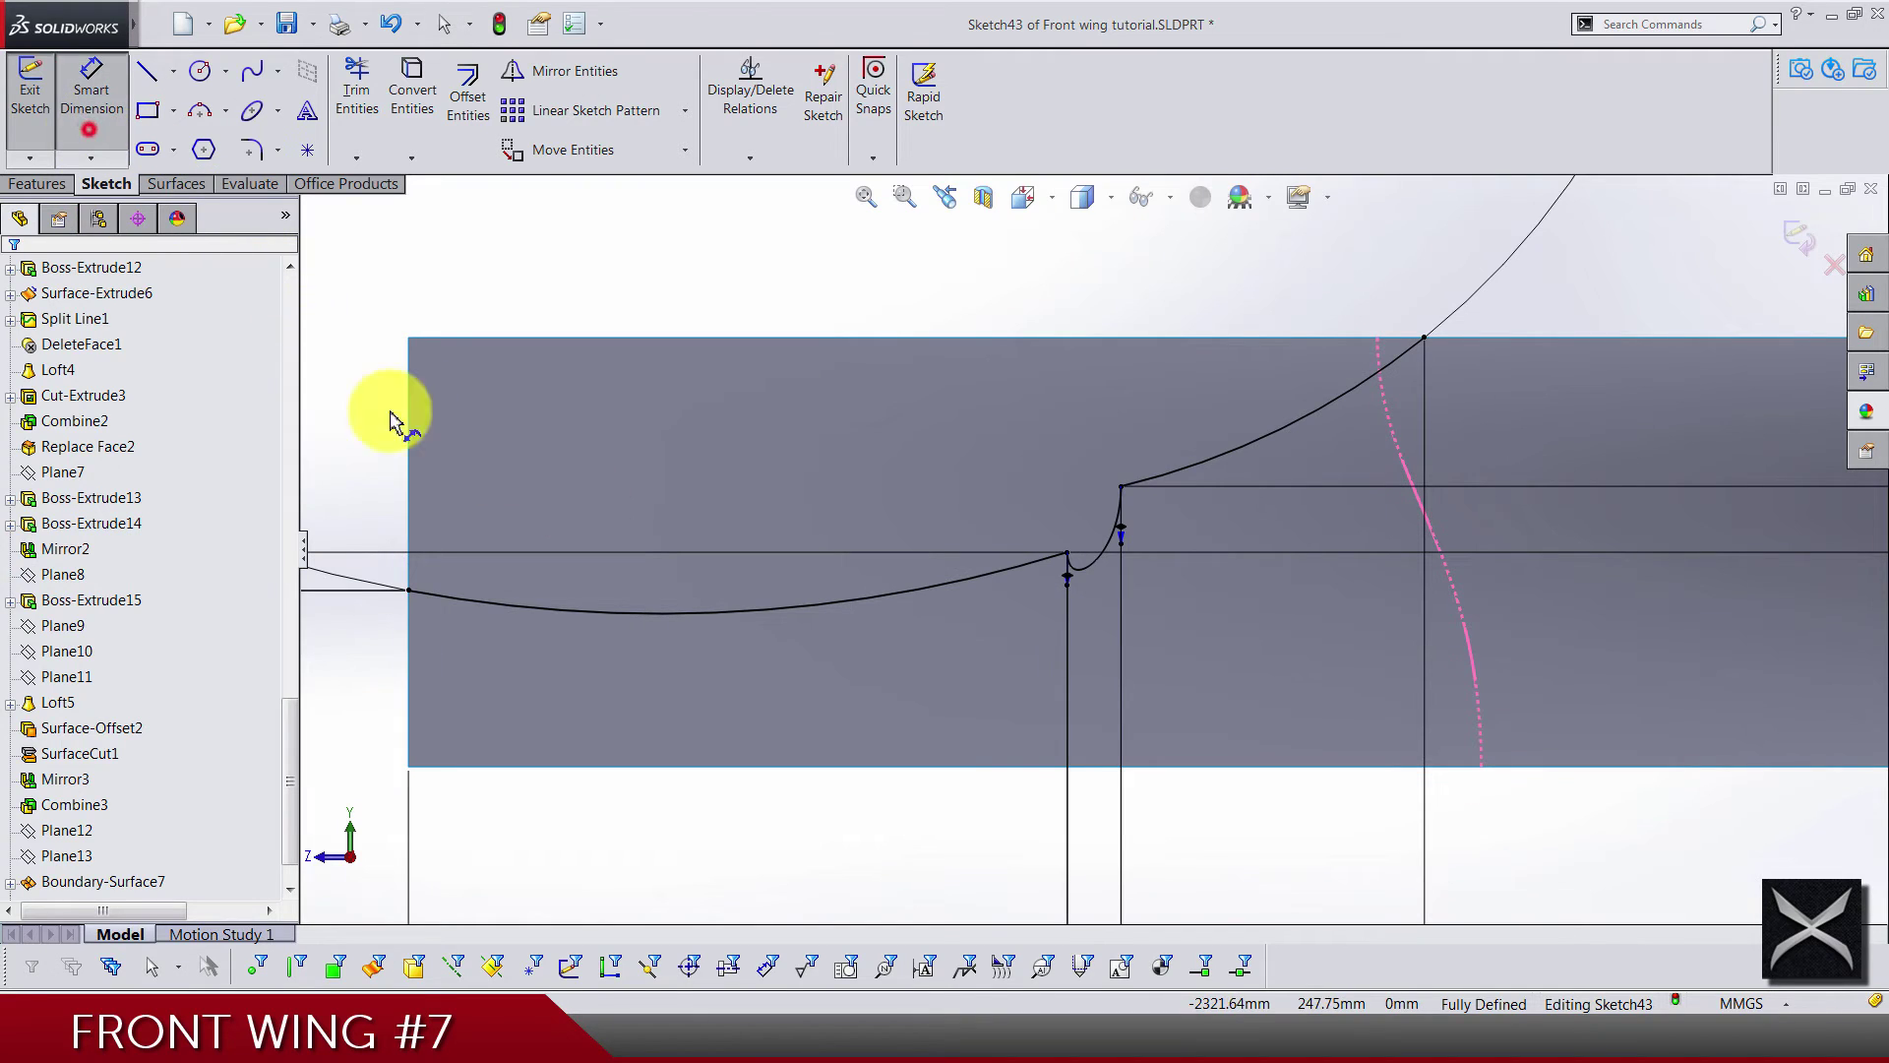
click(1067, 595)
scroll(1067, 595, up, 2)
click(873, 329)
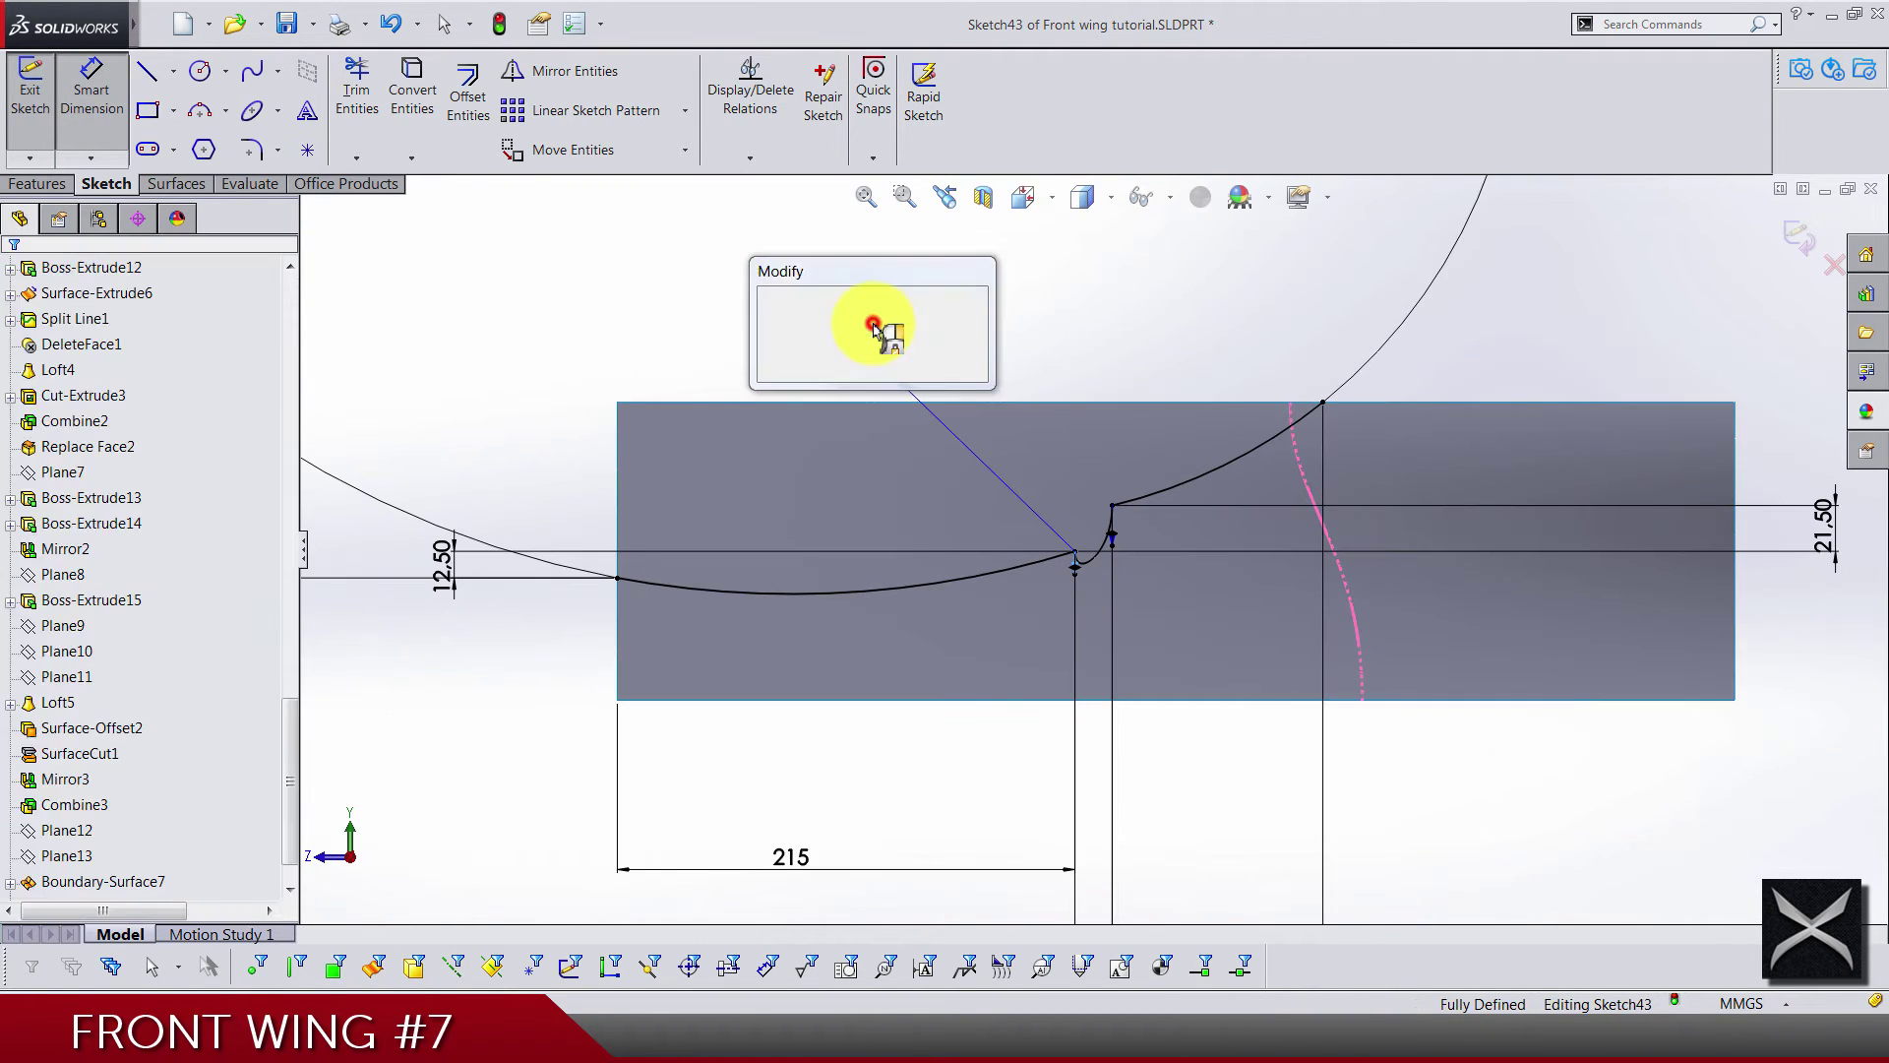
text(50)
key(Return)
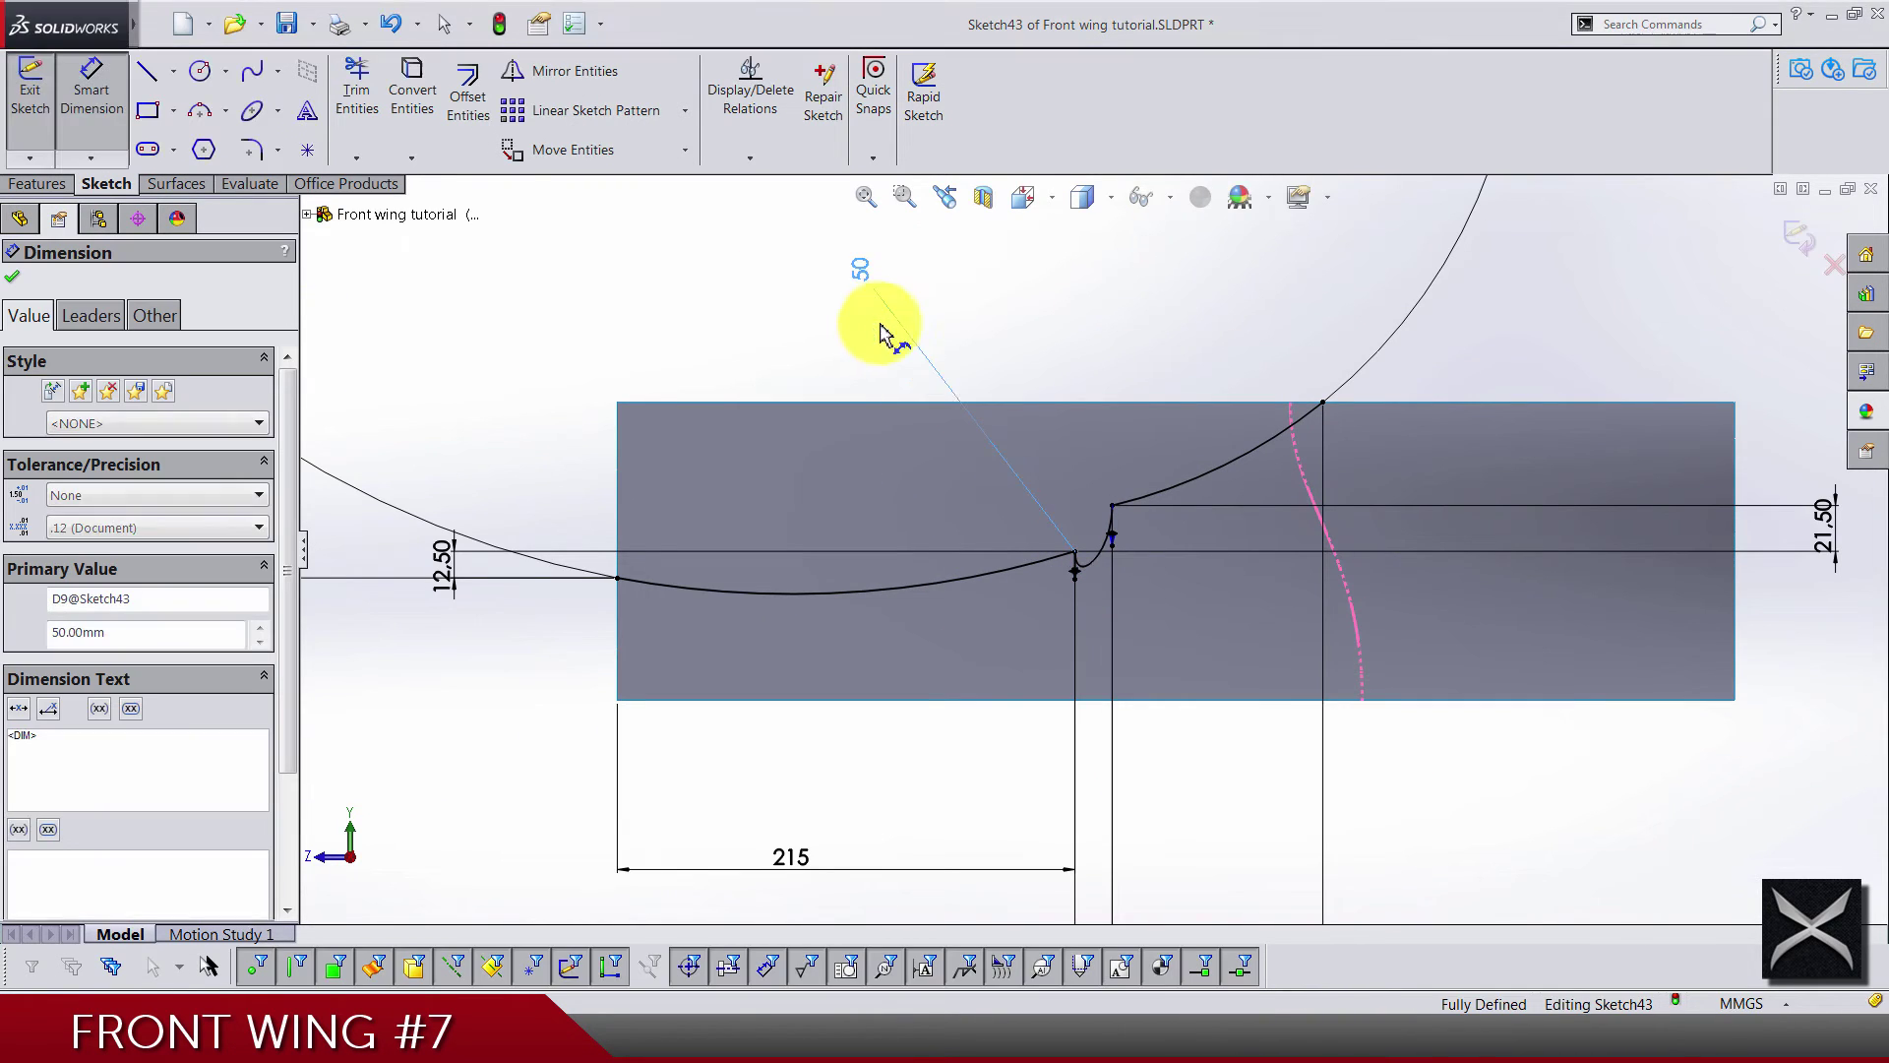
click(1118, 539)
double_click(1141, 286)
text(90)
key(Return)
key(Escape)
scroll(1102, 374, up, 3)
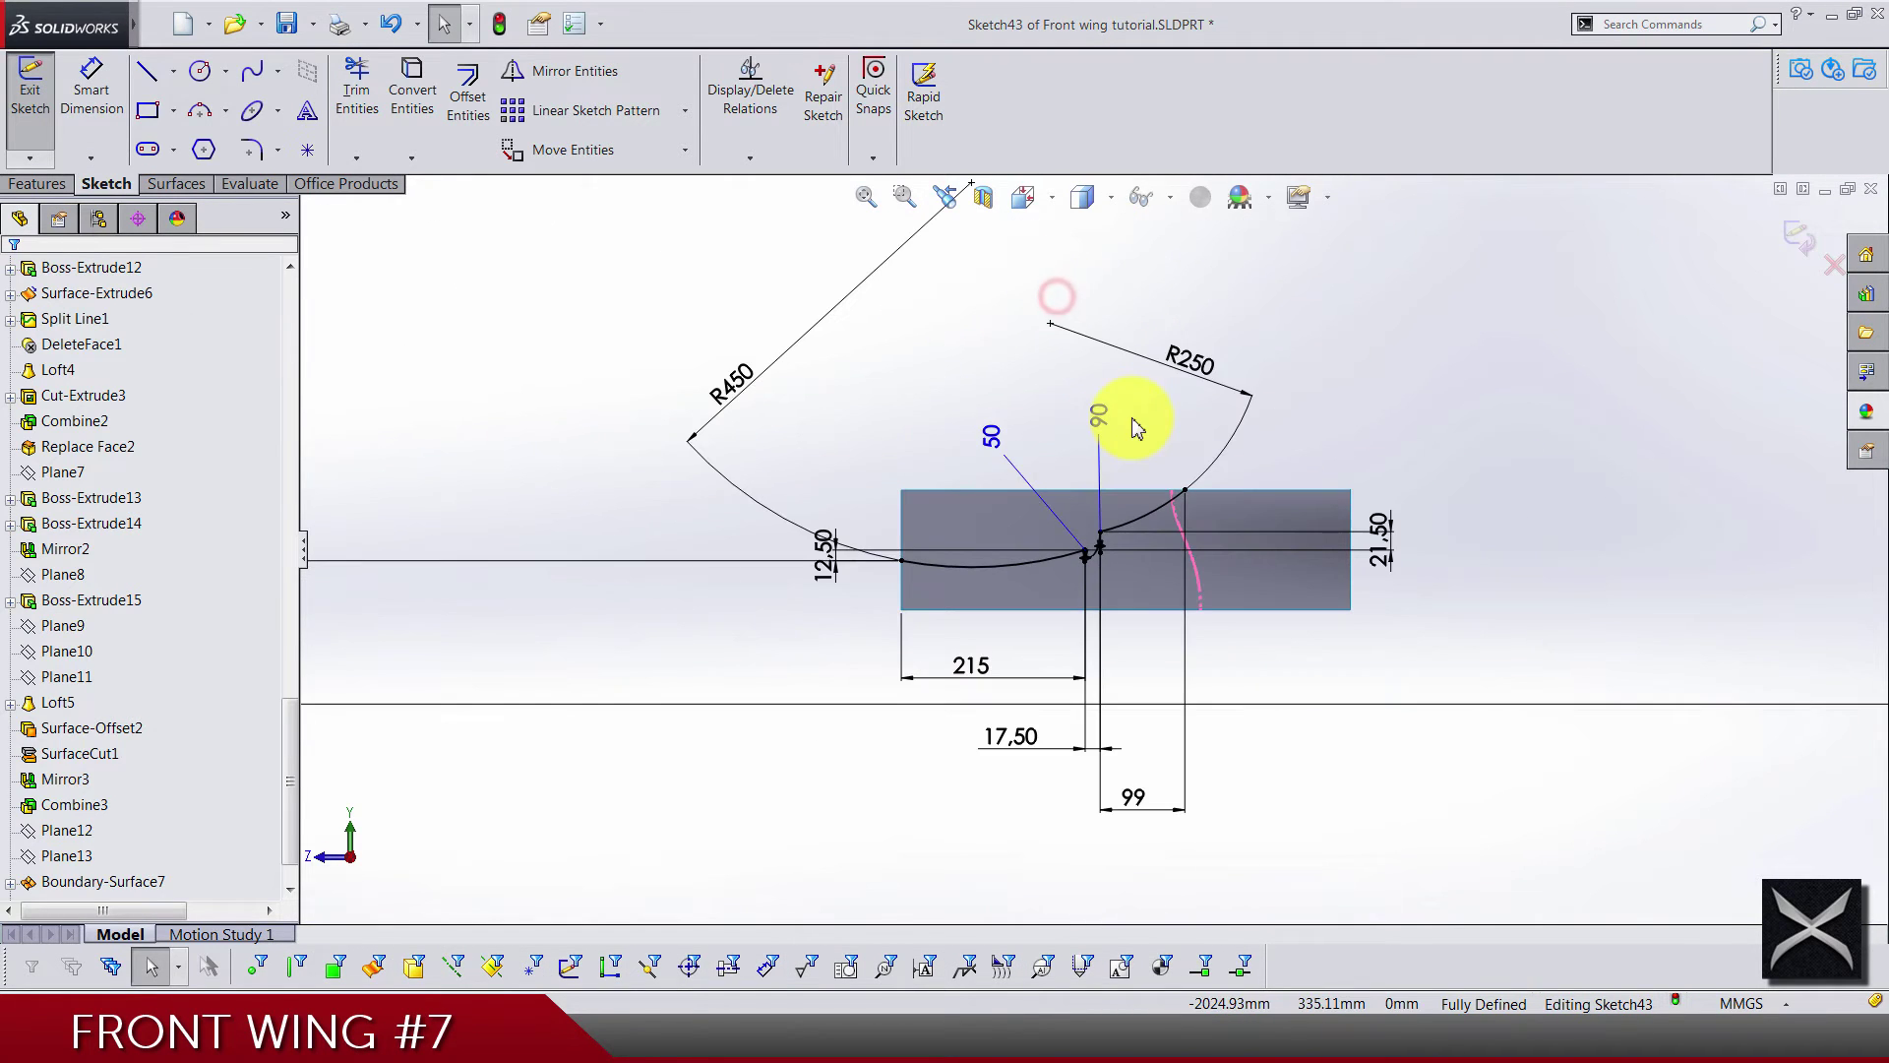
Show the hidden Combine3 solid body
scroll(69, 486, up, 15)
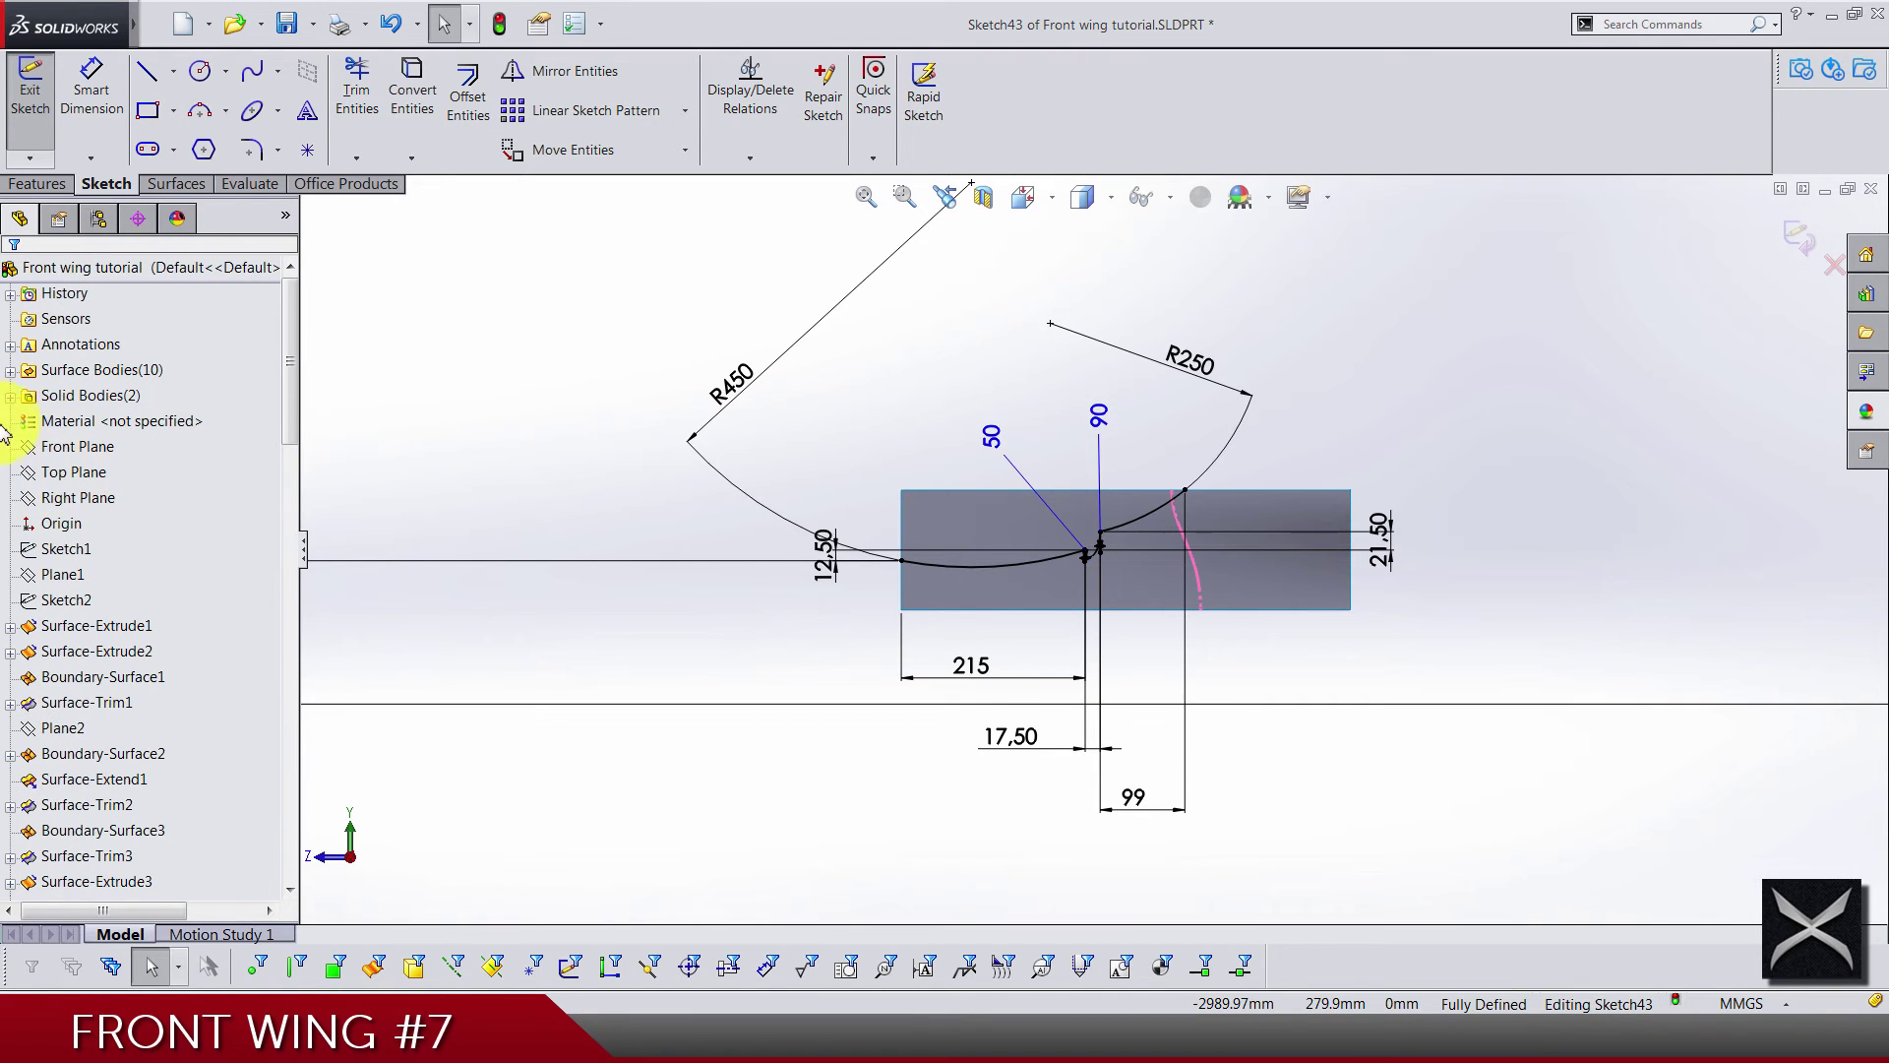
click(12, 398)
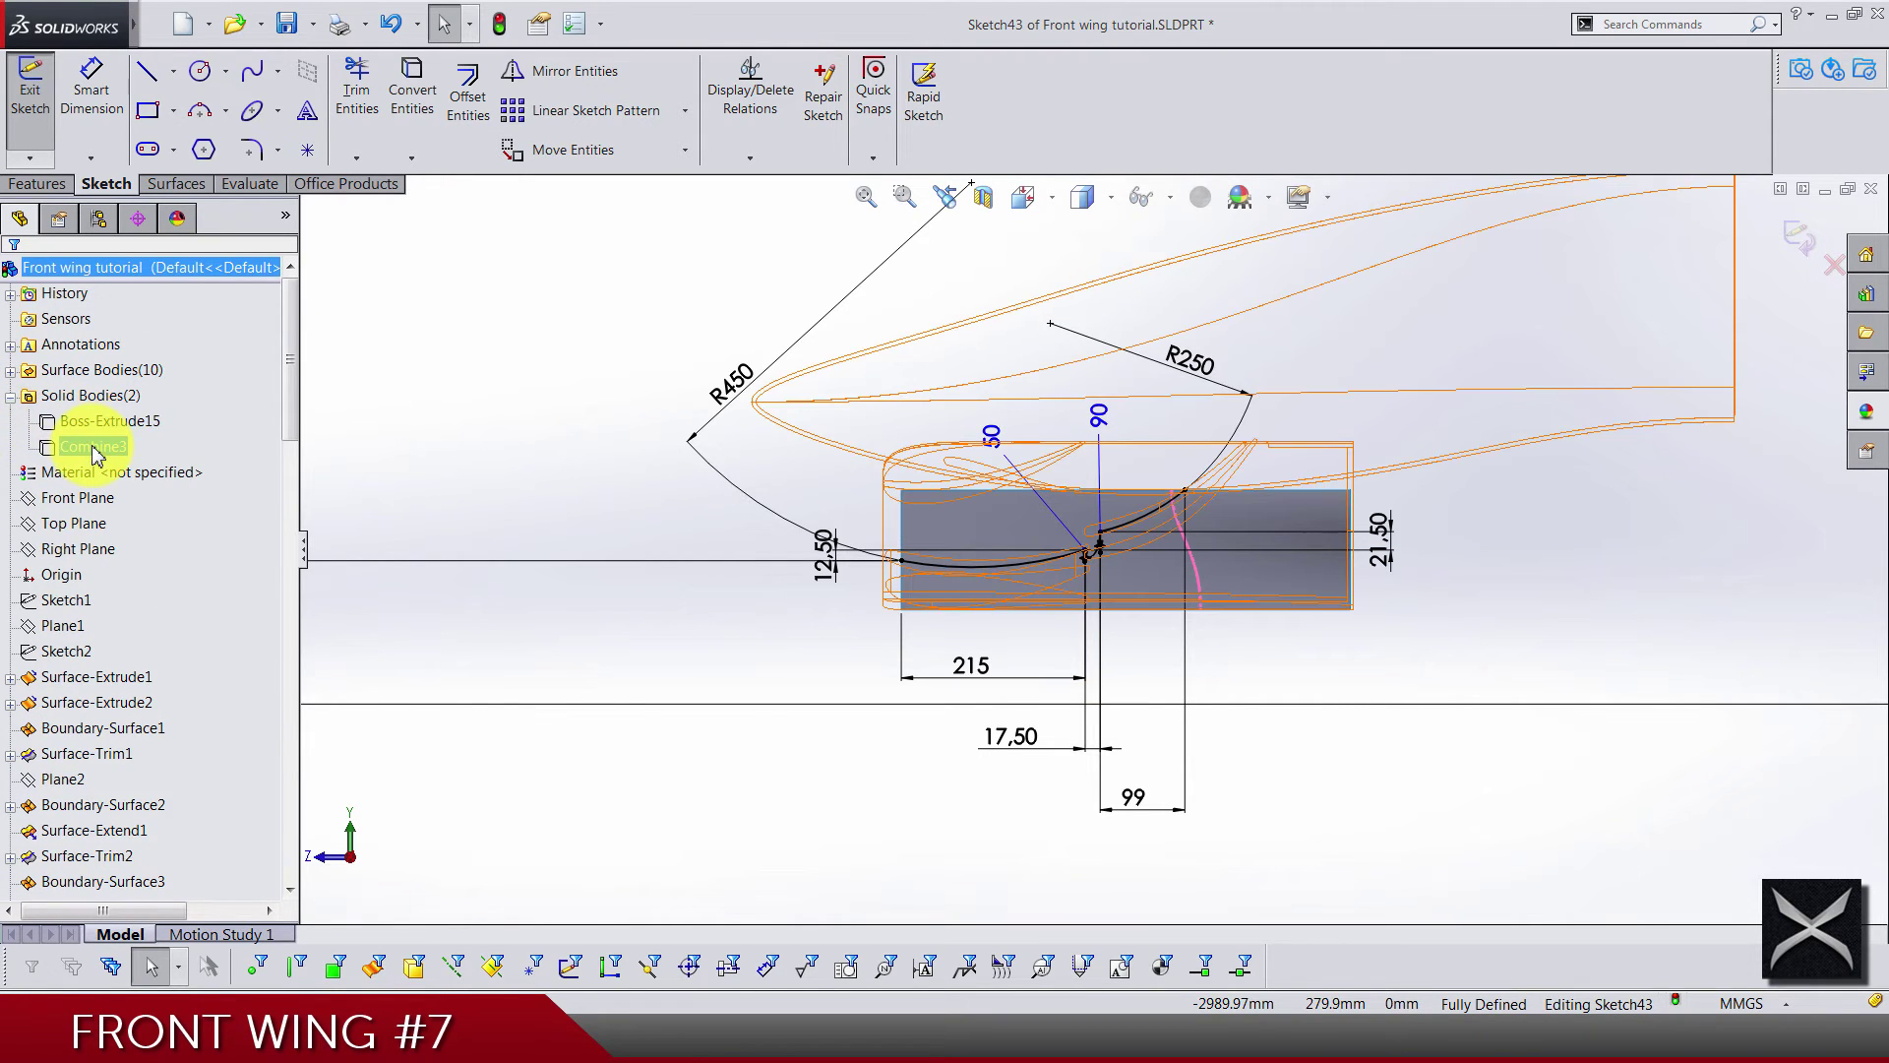
click(113, 409)
click(485, 434)
scroll(105, 725, down, 15)
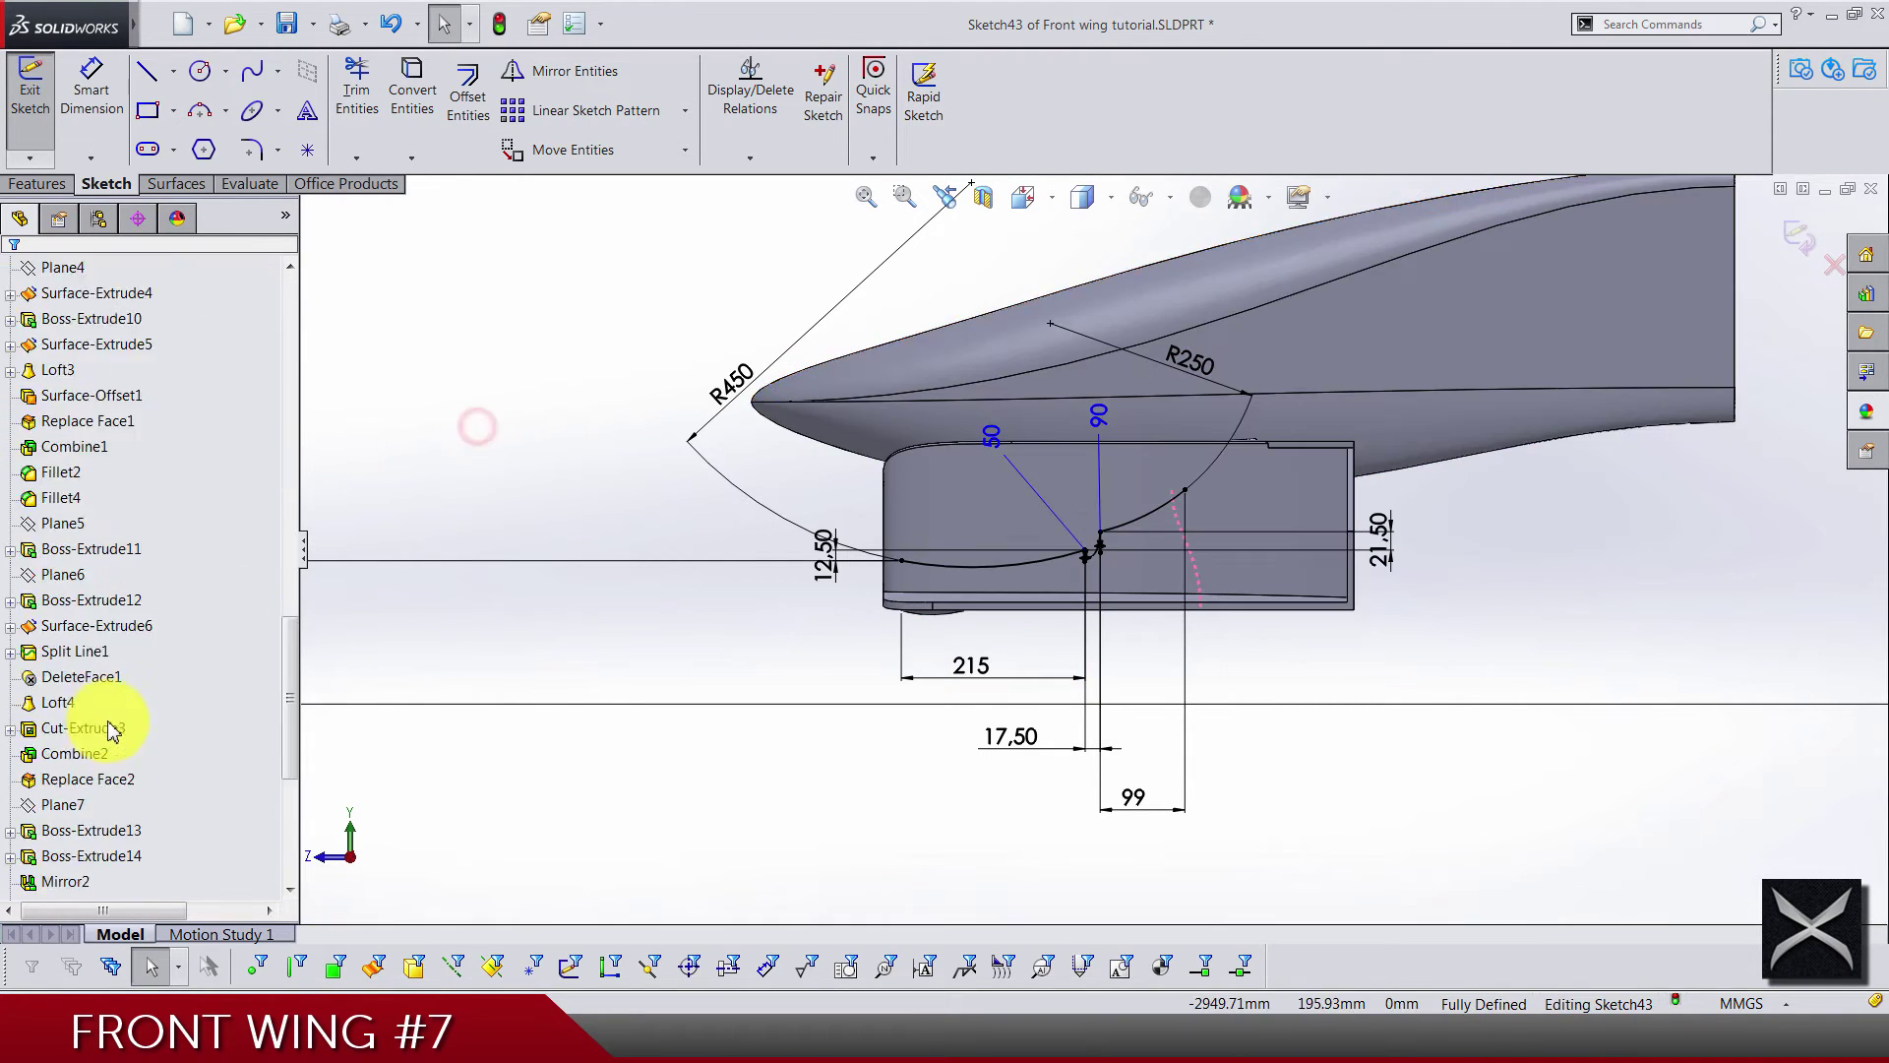
Apply a section view on Plane14 and view the wing from the right side
click(65, 855)
scroll(768, 511, up, 3)
middle_drag(768, 511, 906, 645)
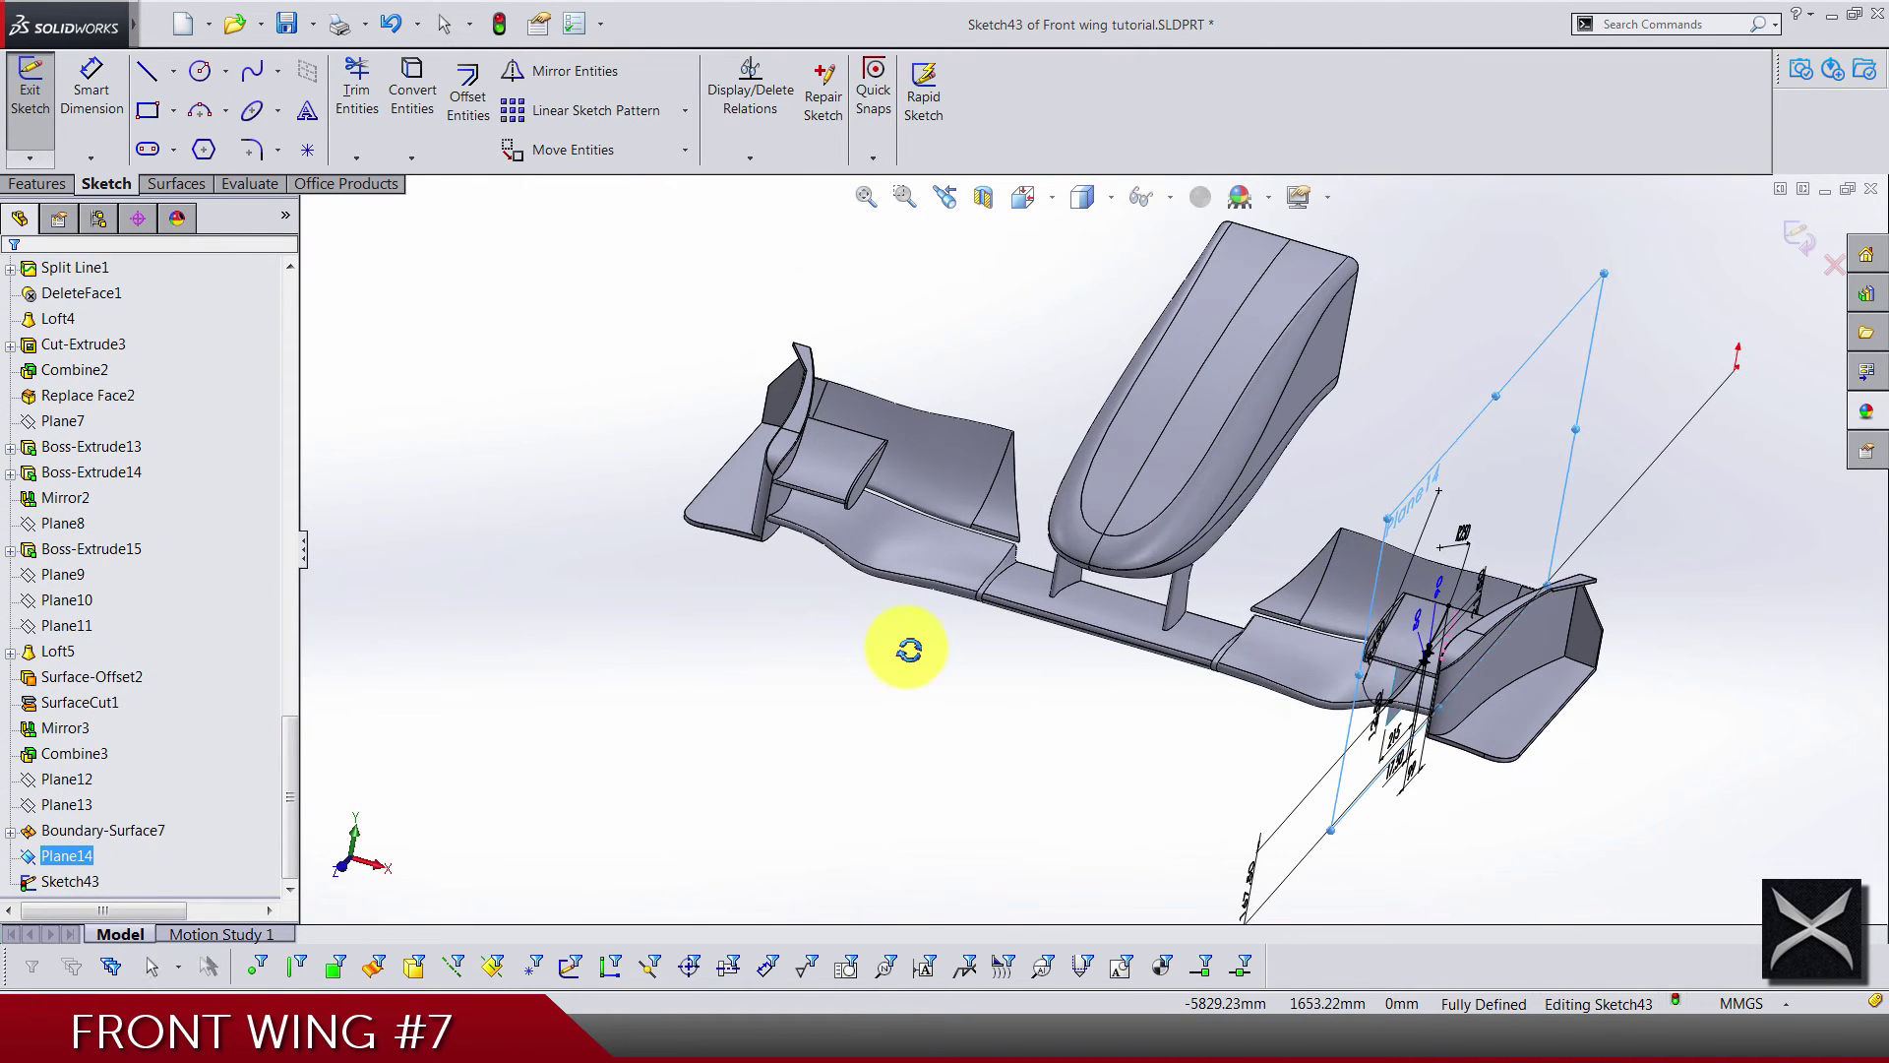
click(983, 196)
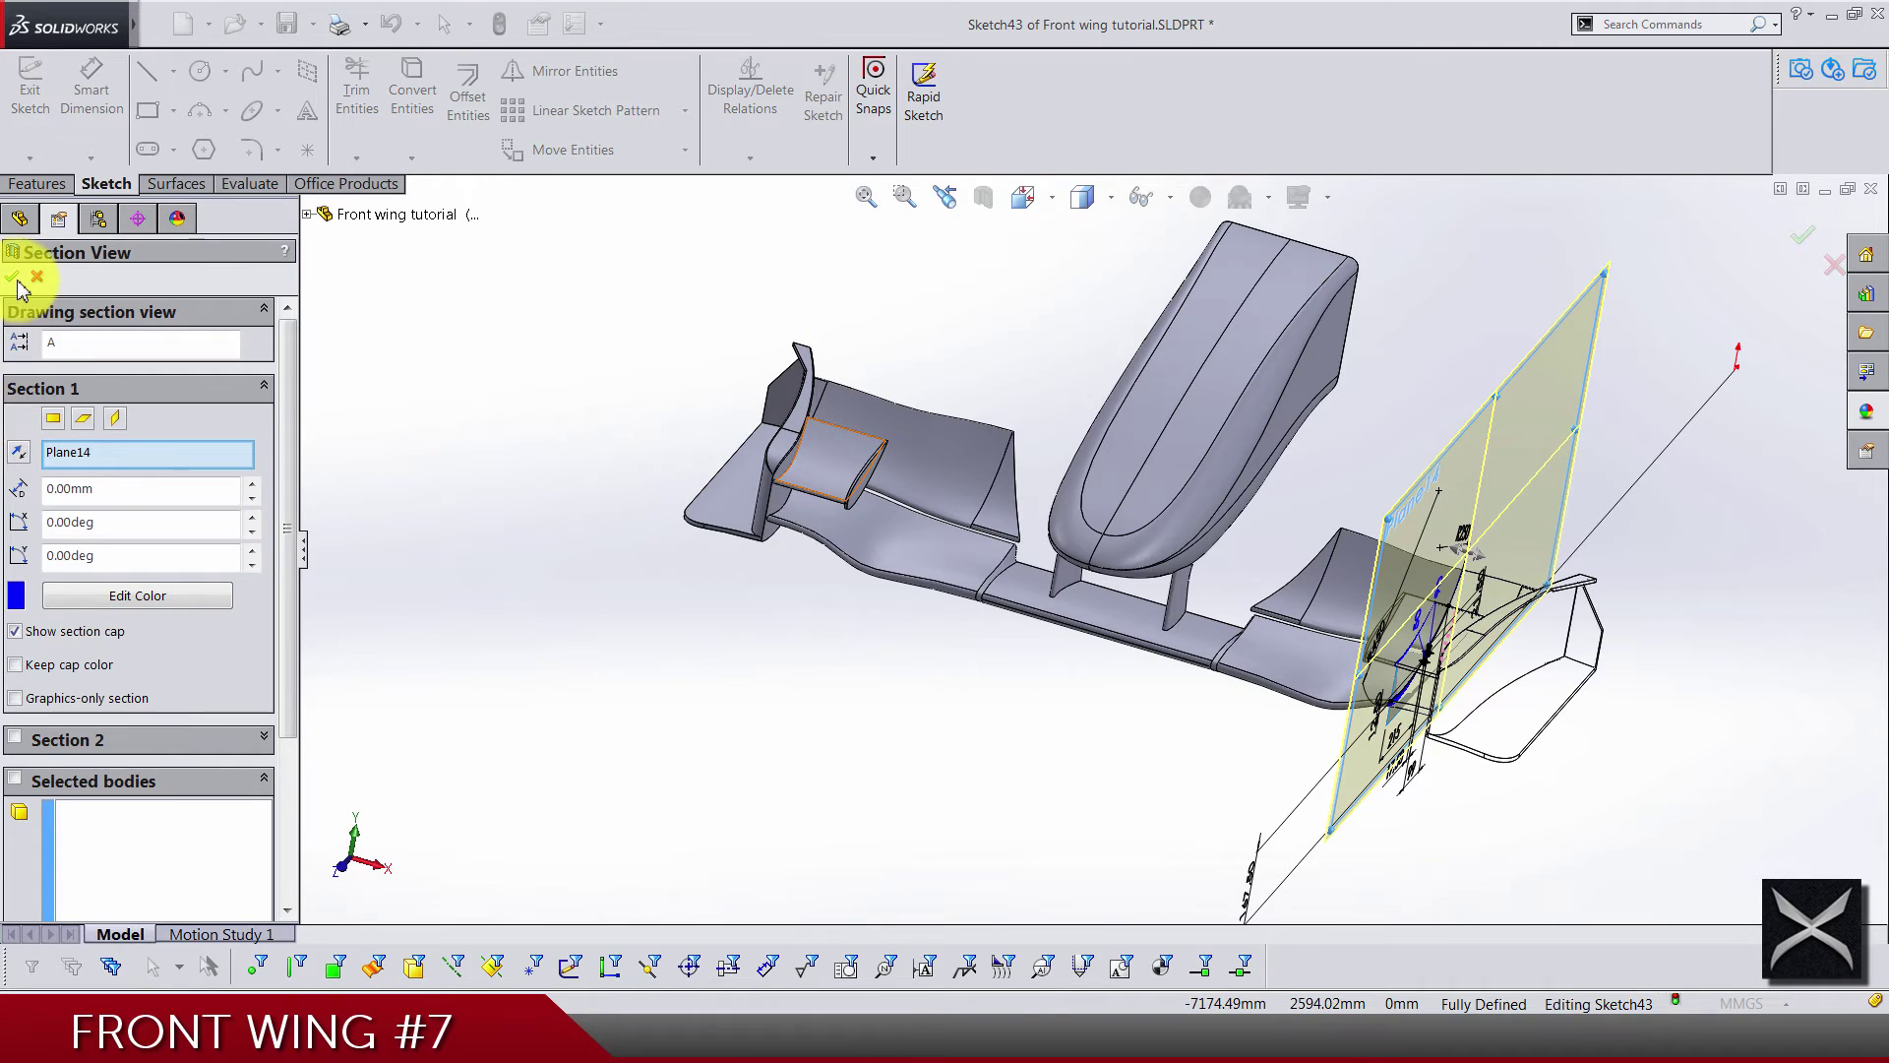
click(14, 279)
click(860, 725)
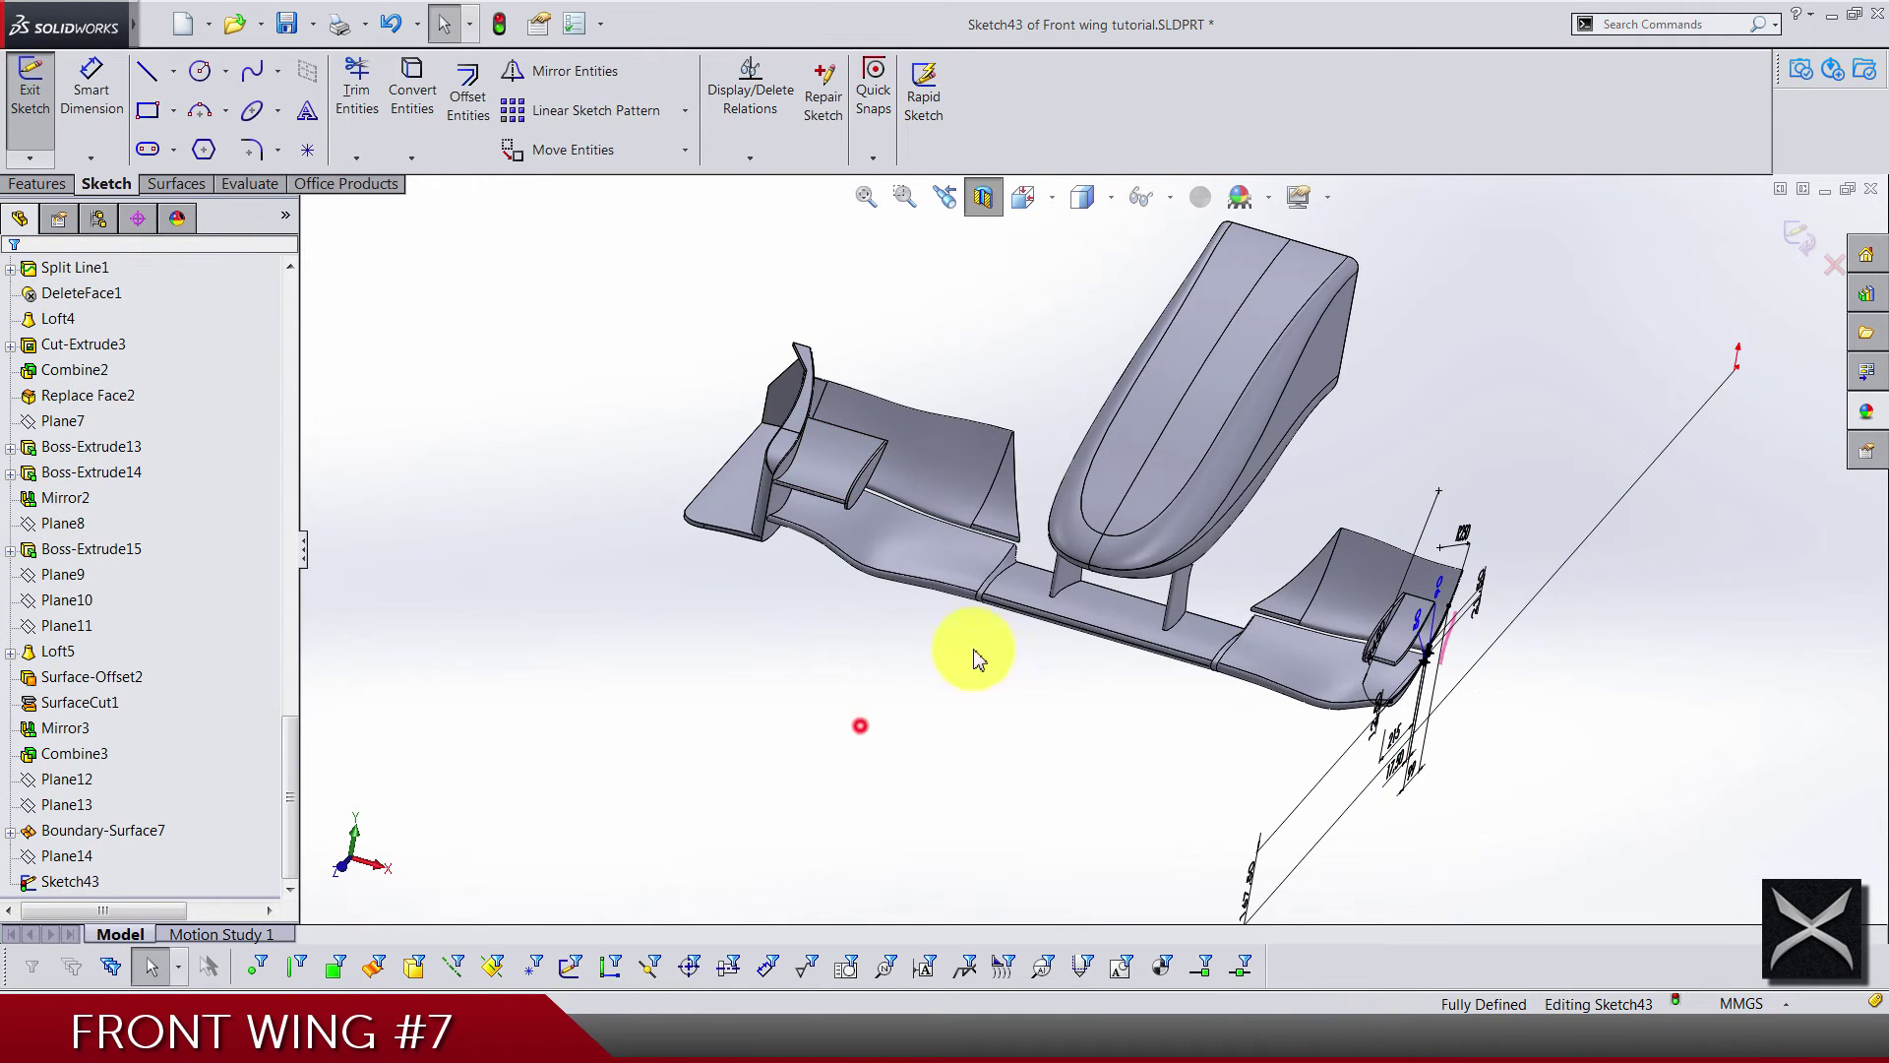
click(1041, 203)
click(1131, 316)
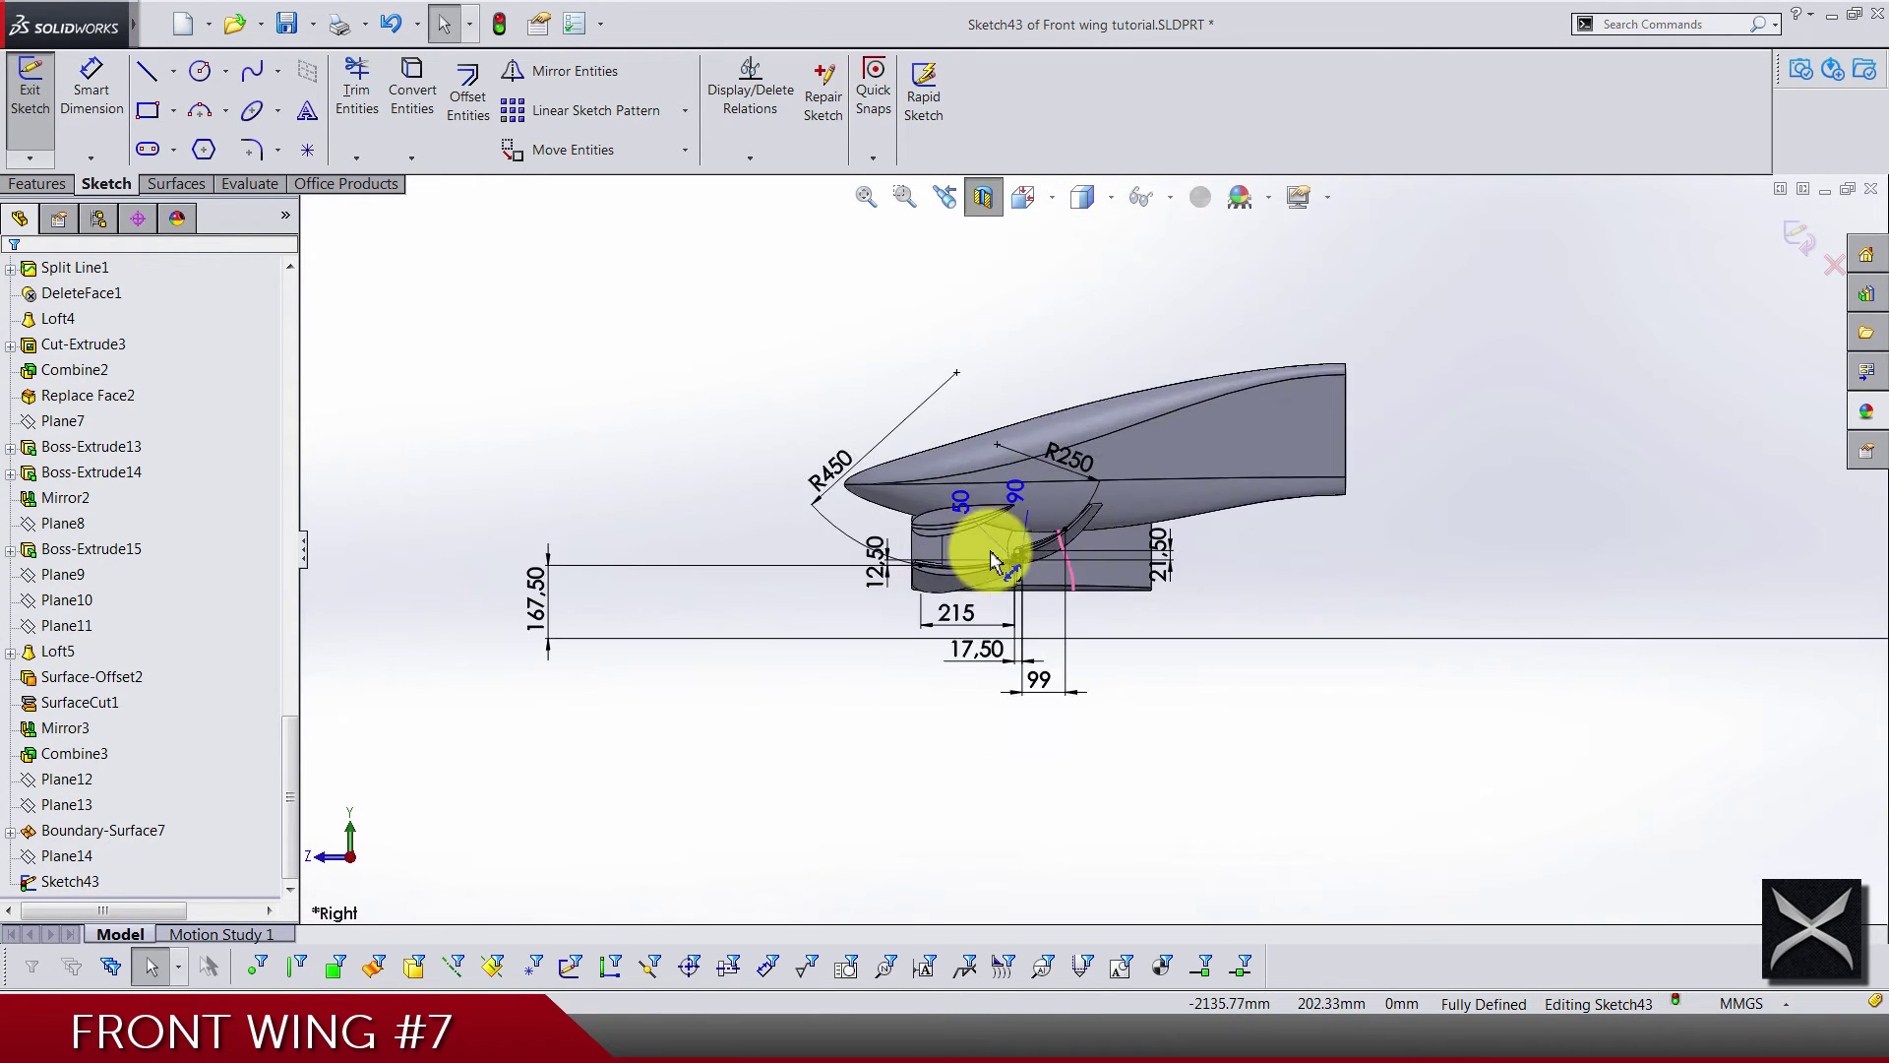
Zoom and orbit around the flaps to identify the feature forming the upper flap
scroll(992, 561, down, 6)
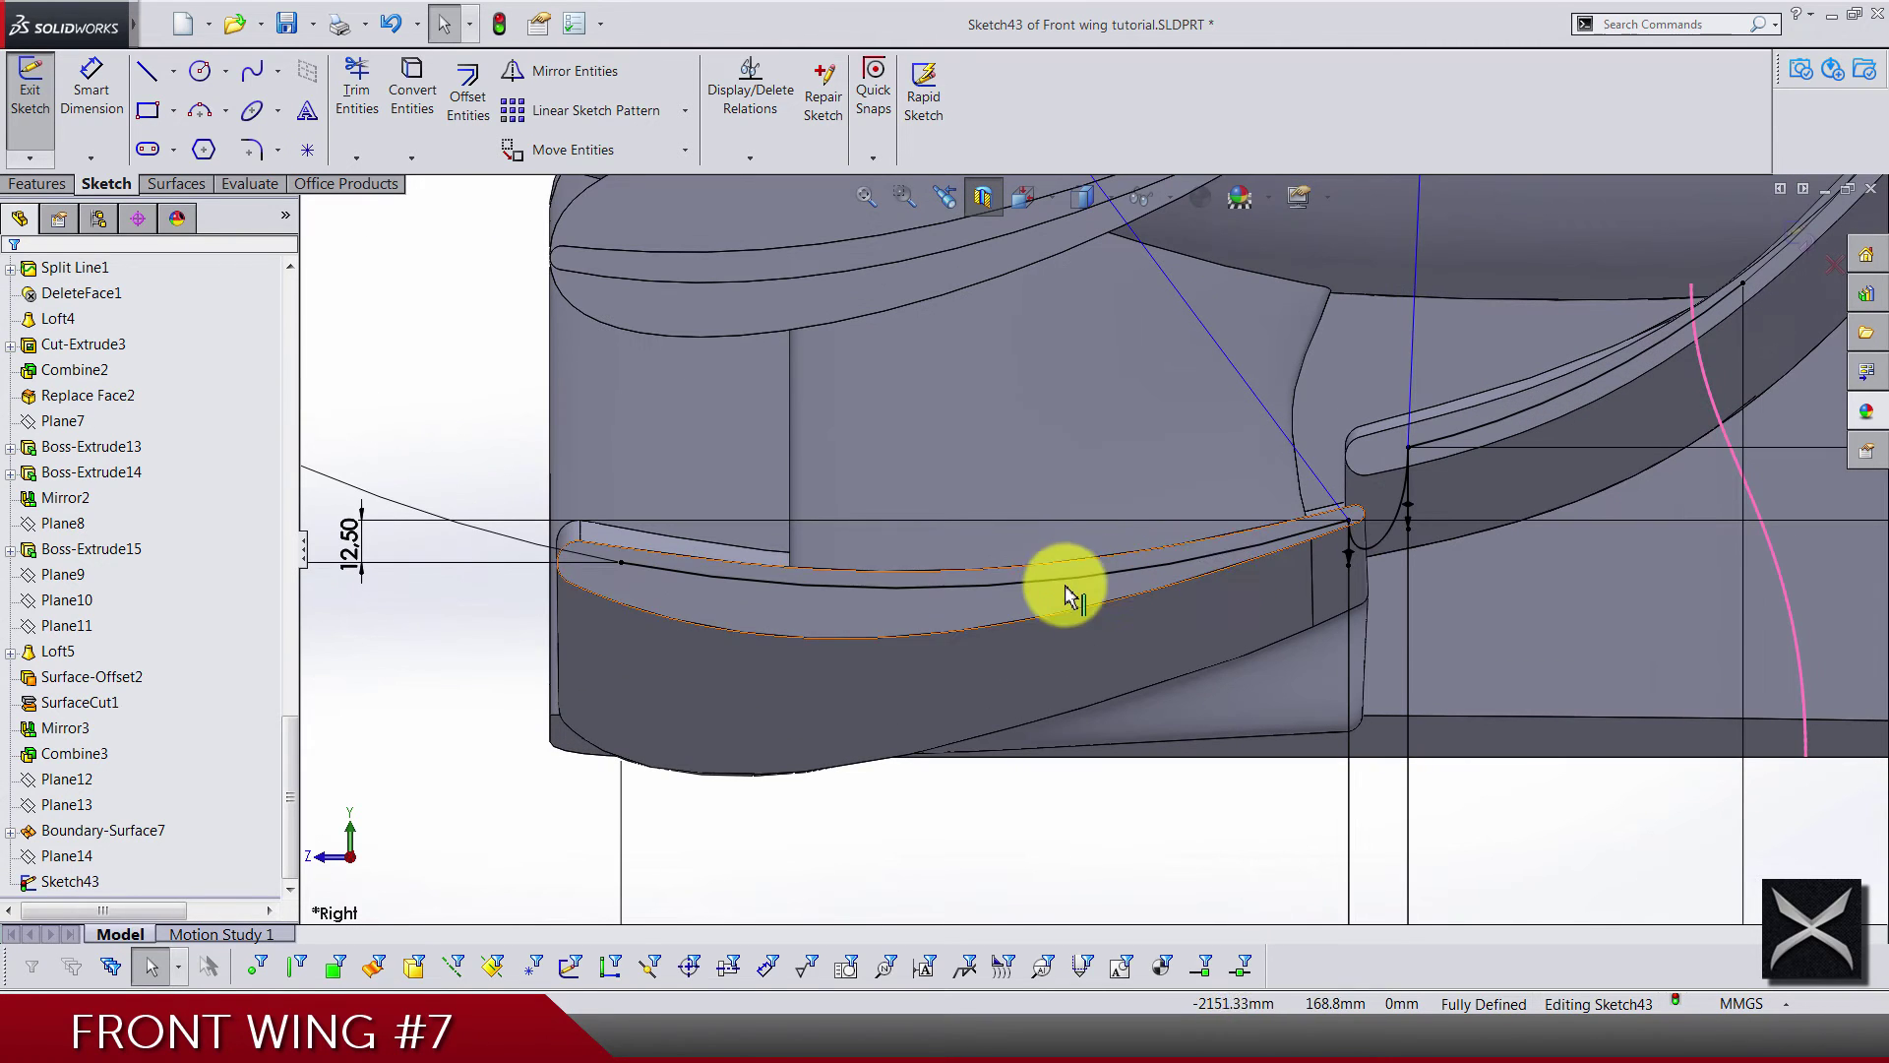
scroll(783, 602, down, 3)
scroll(1202, 565, up, 5)
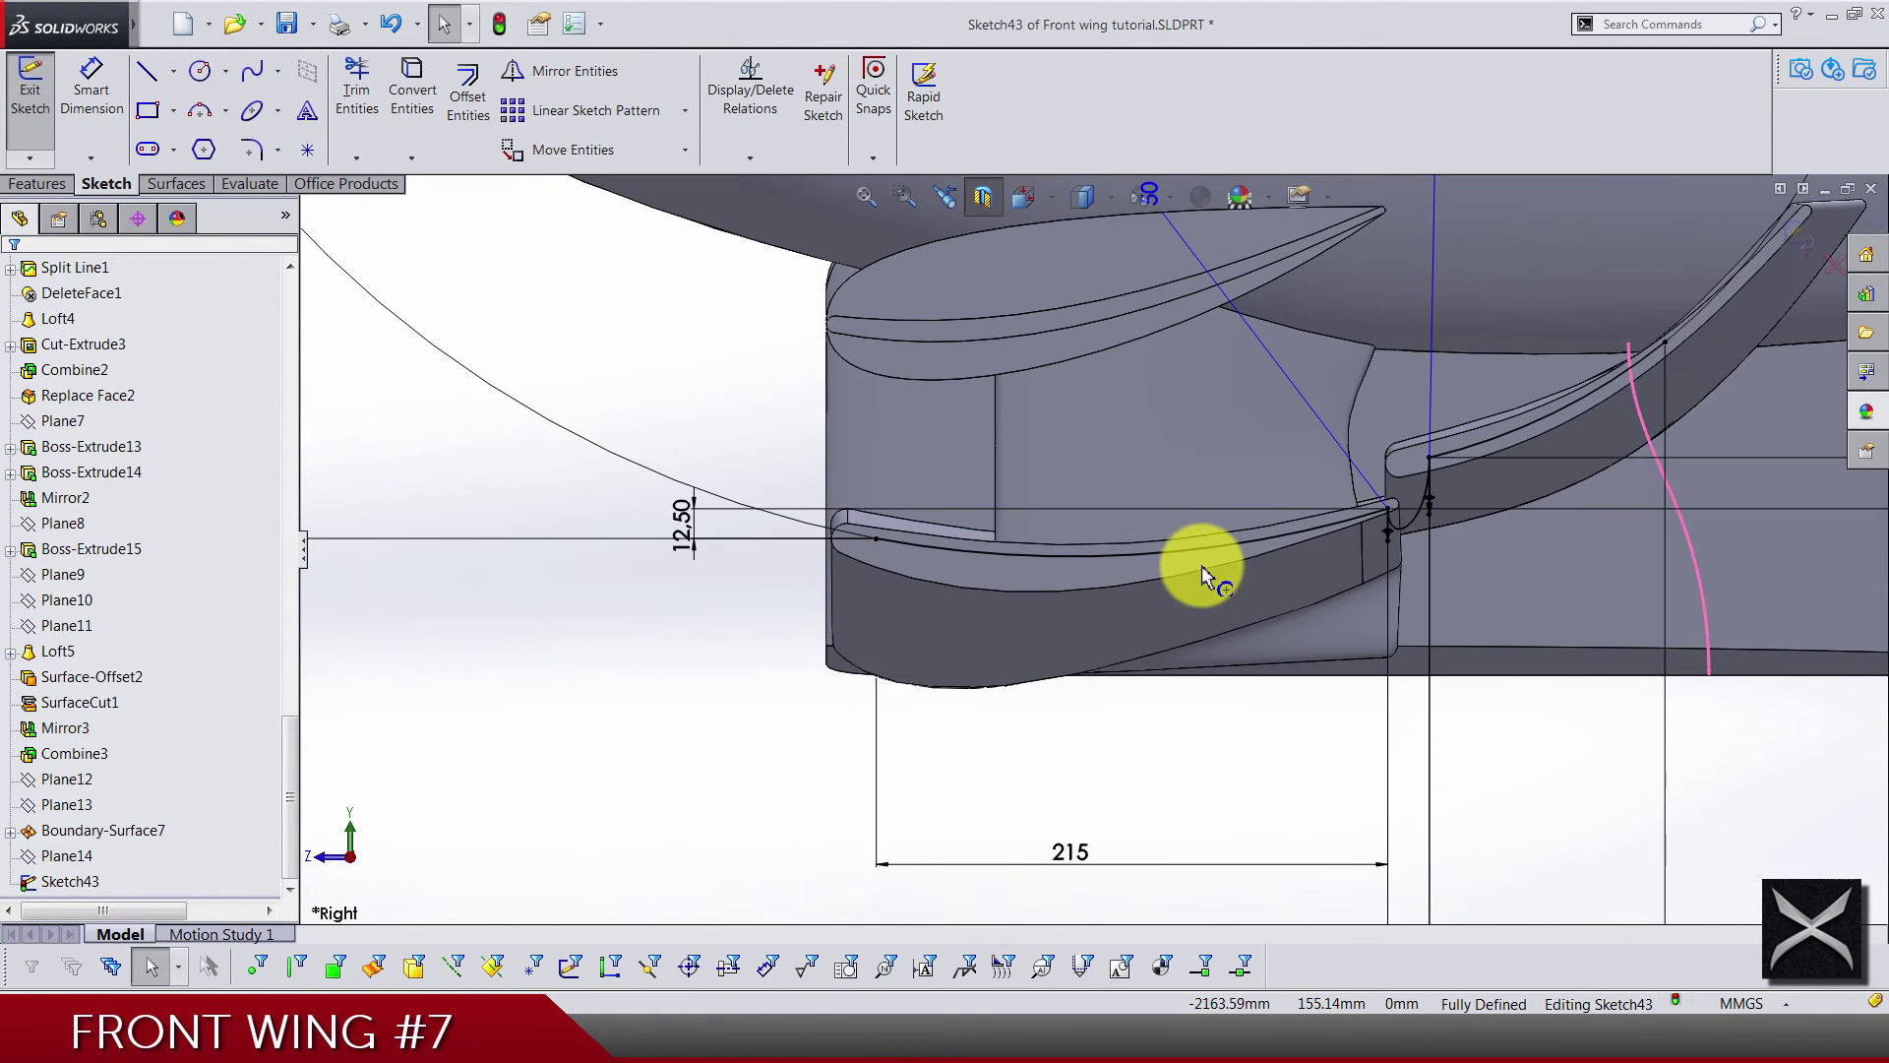
scroll(1385, 504, up, 3)
scroll(1266, 476, down, 5)
scroll(1308, 433, up, 3)
scroll(1308, 435, down, 4)
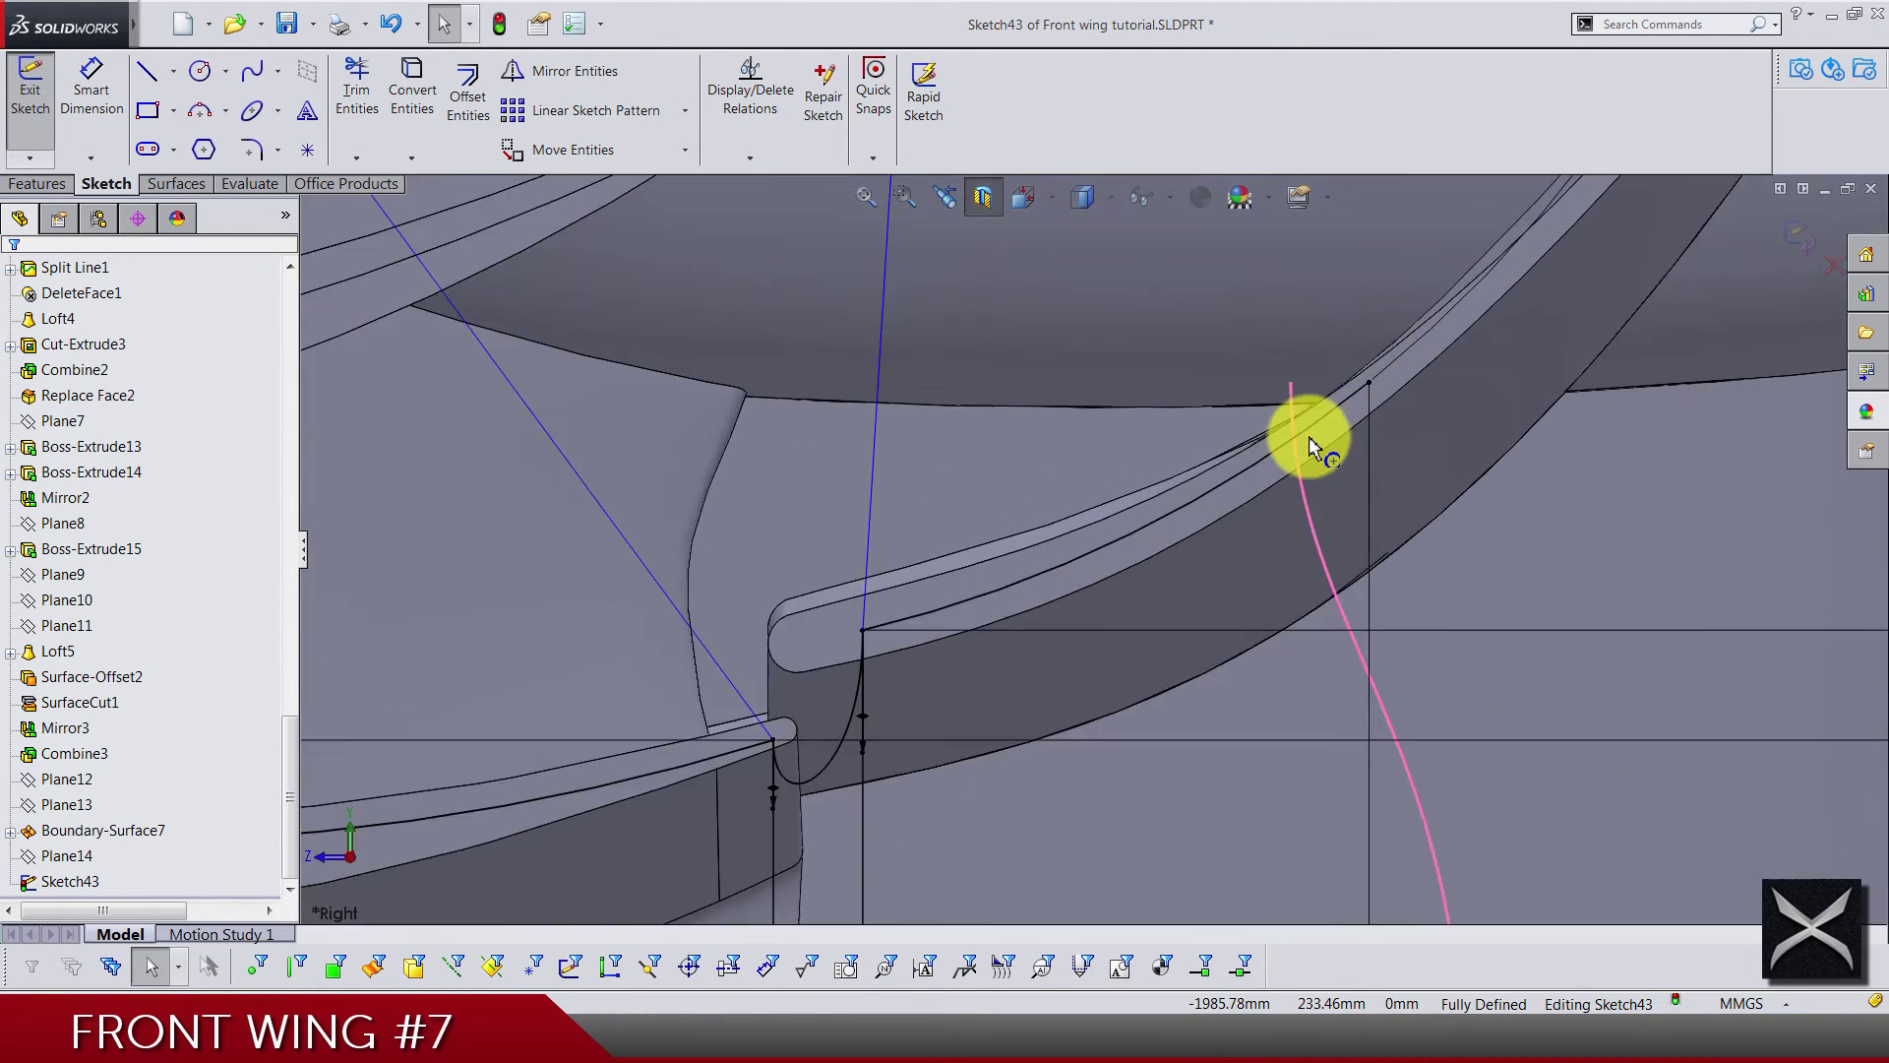
scroll(1309, 435, up, 3)
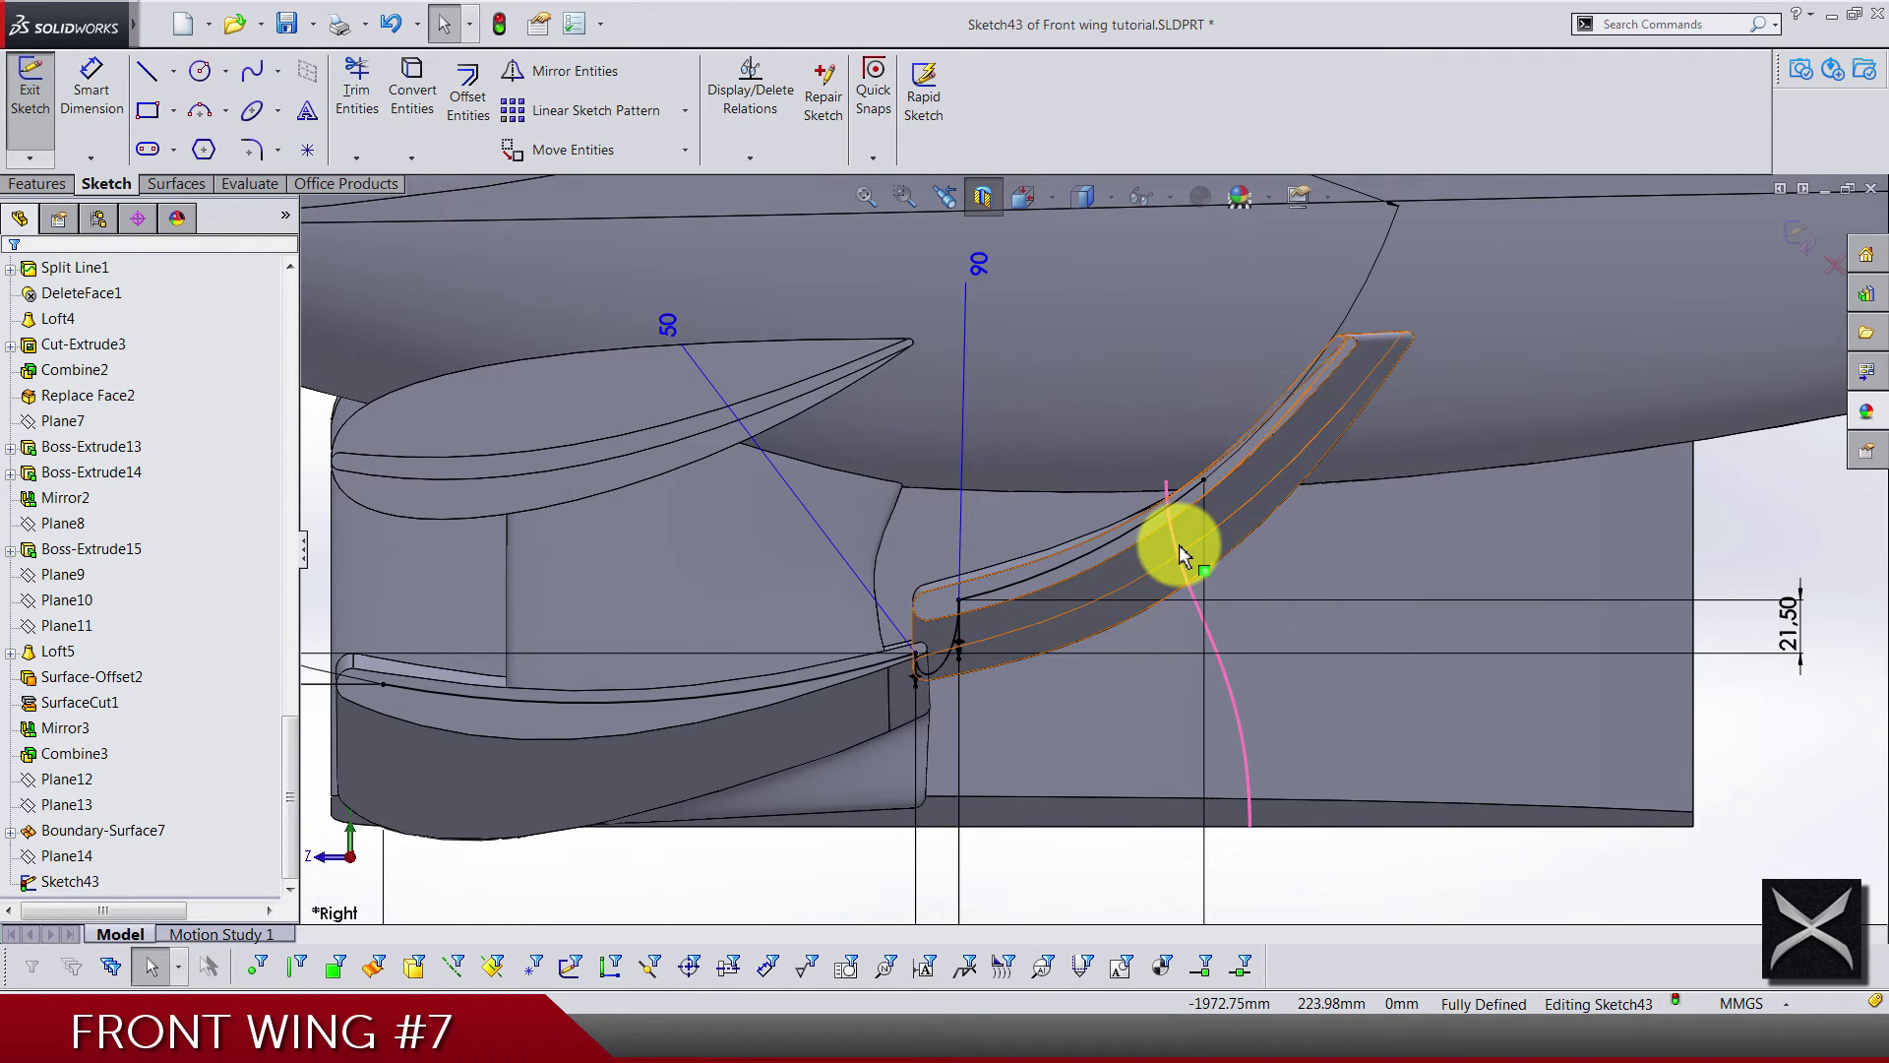
scroll(1181, 556, down, 2)
scroll(1171, 541, down, 2)
scroll(1131, 546, up, 3)
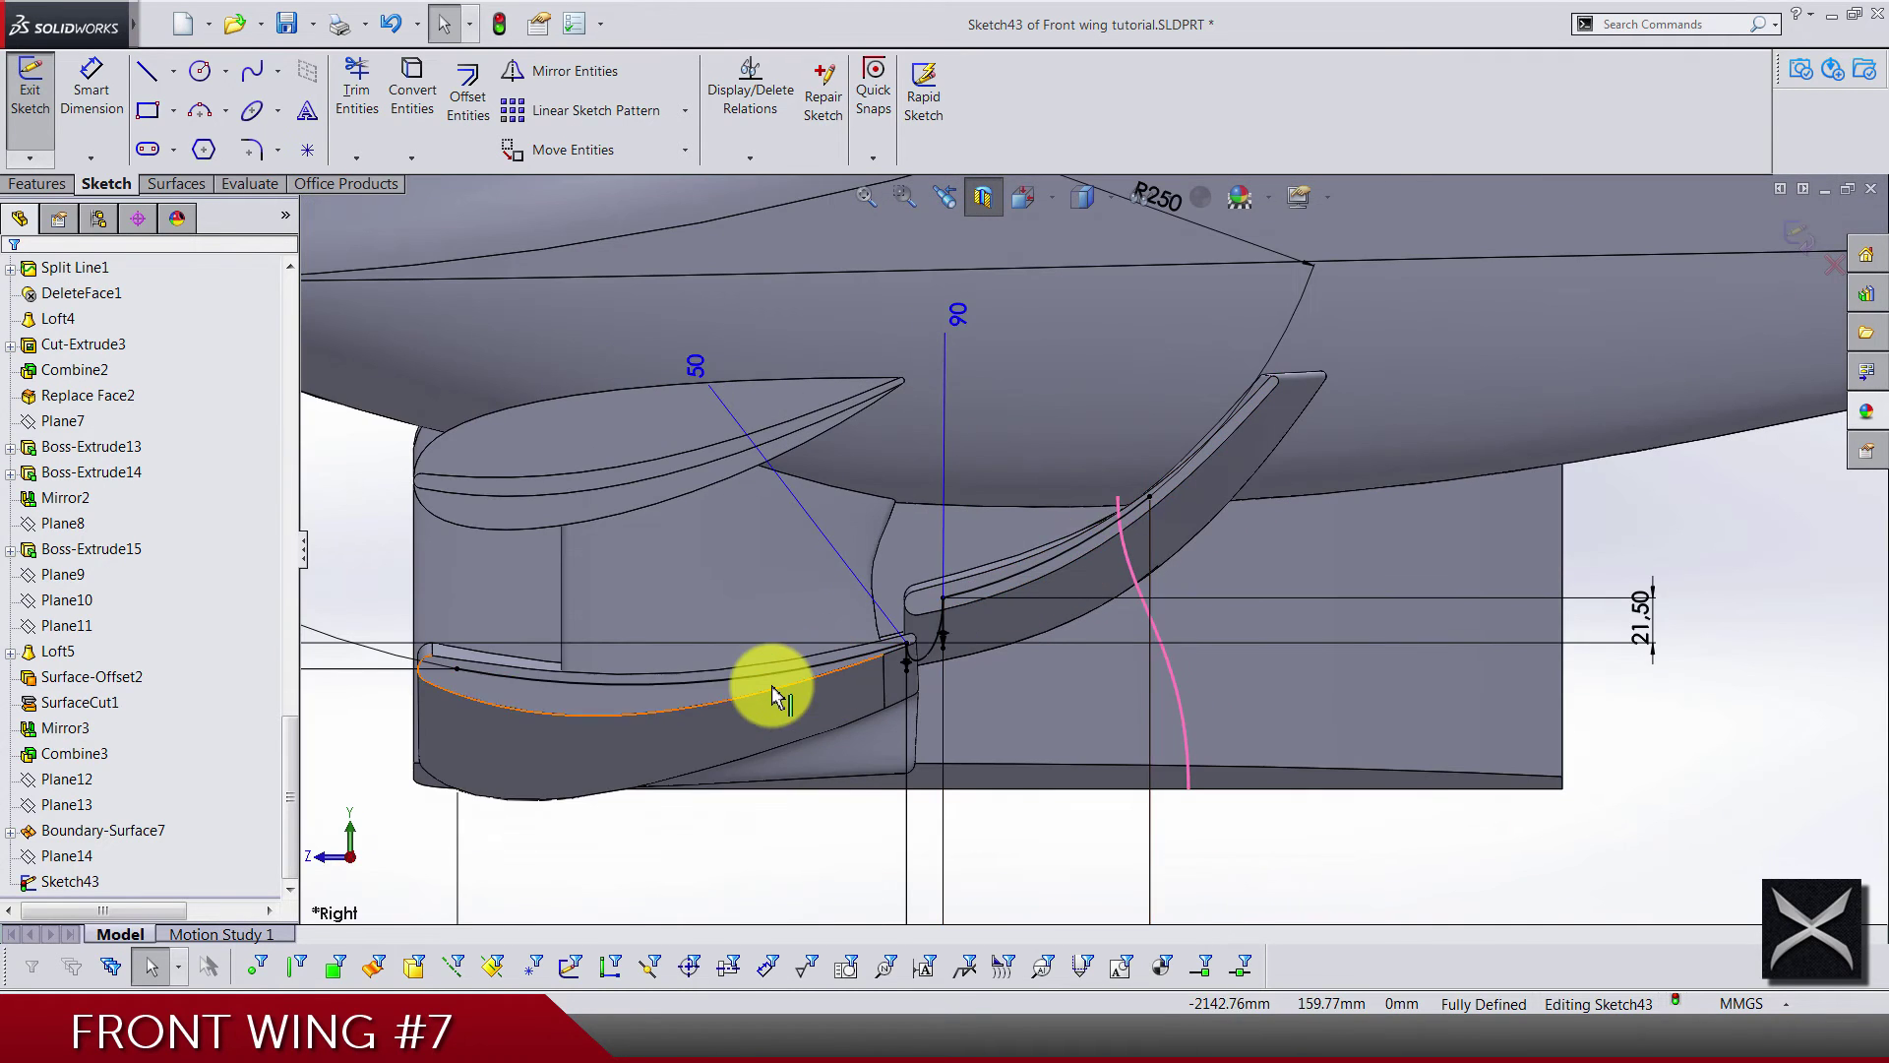
scroll(774, 669, down, 3)
middle_drag(853, 611, 1011, 553)
scroll(1014, 557, up, 3)
scroll(1404, 548, down, 3)
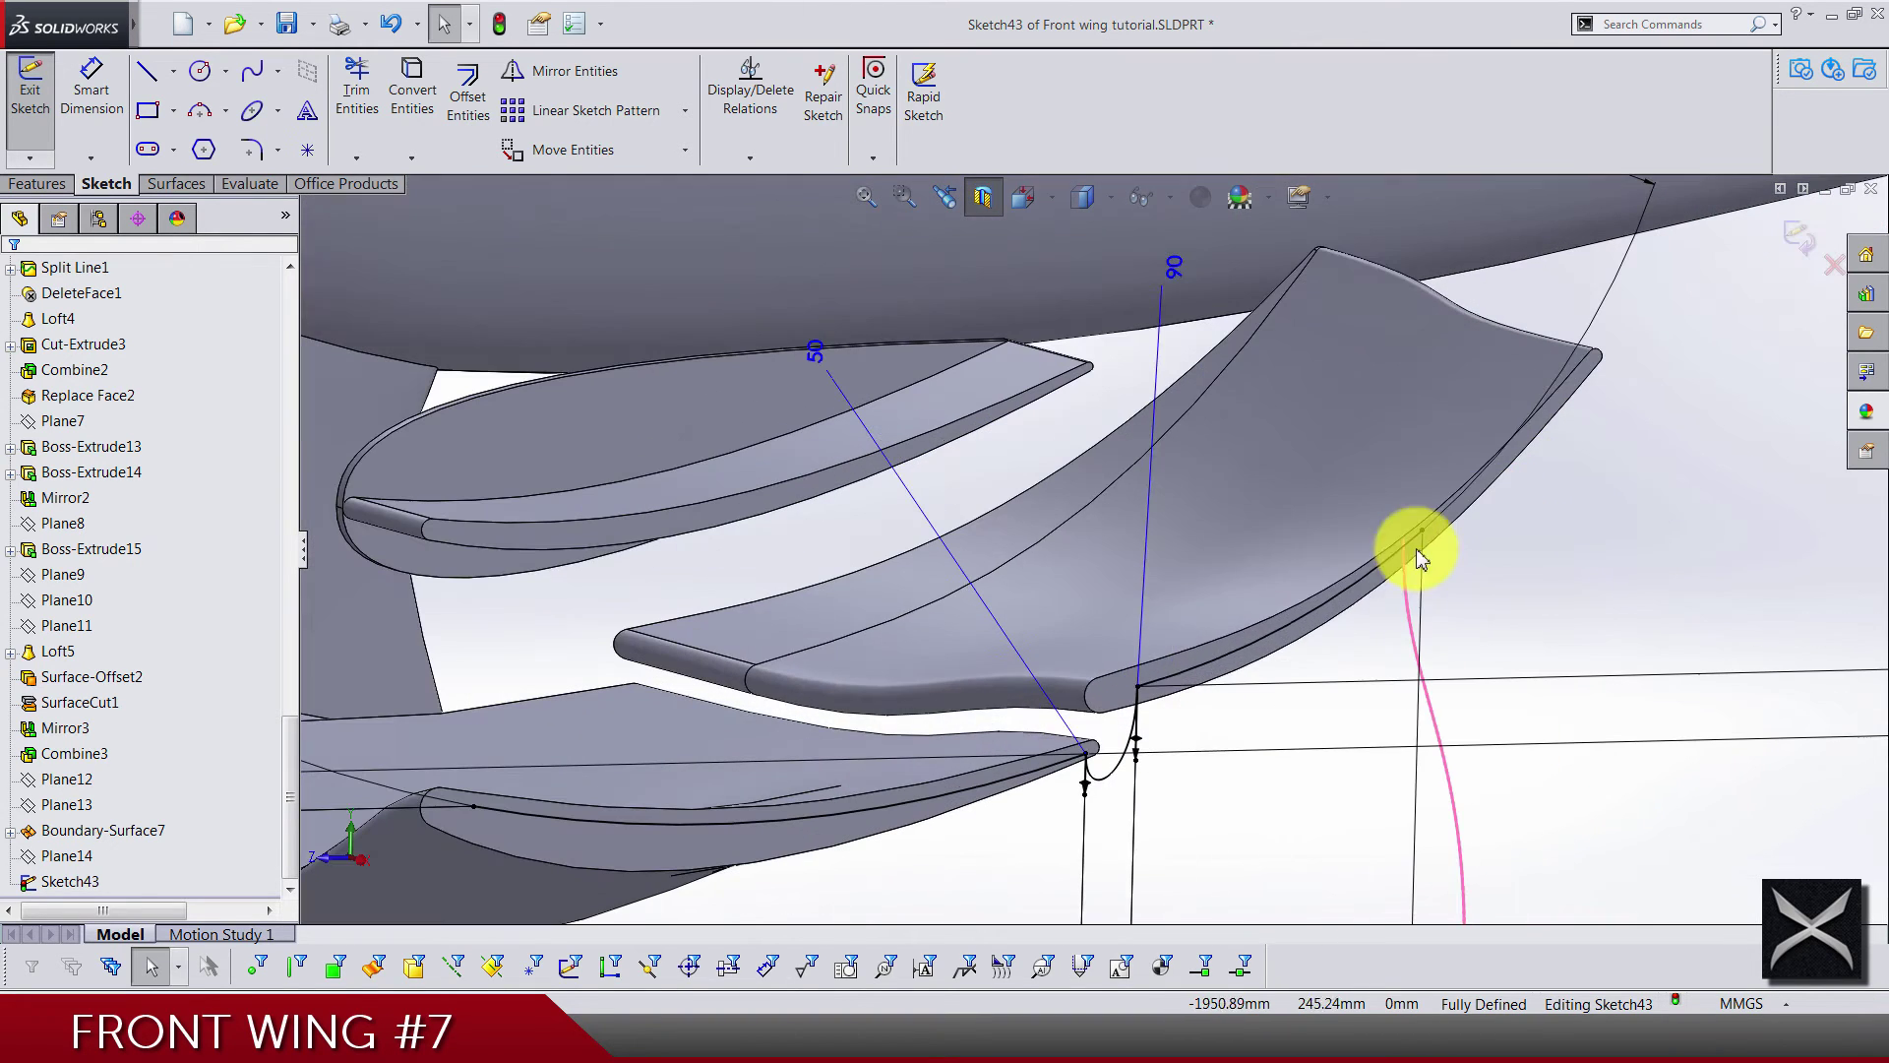
click(1207, 586)
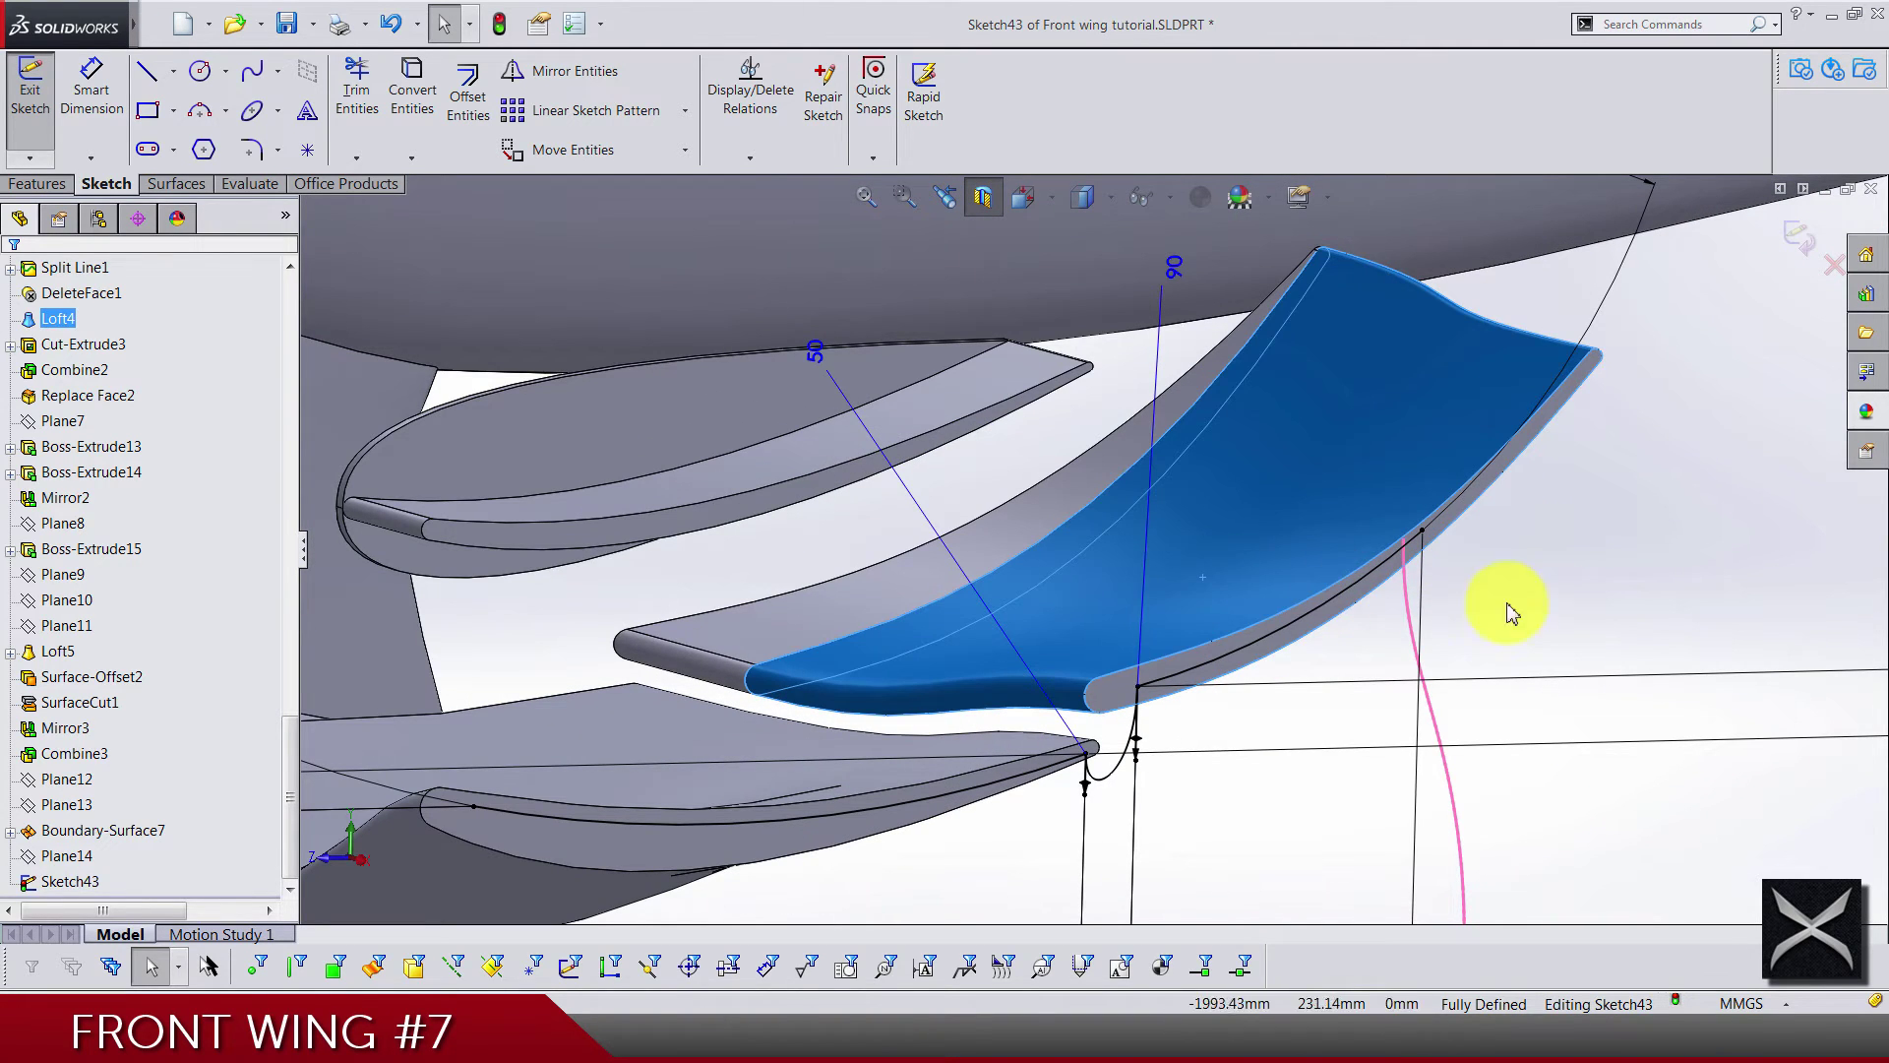
click(1593, 611)
scroll(1391, 640, up, 3)
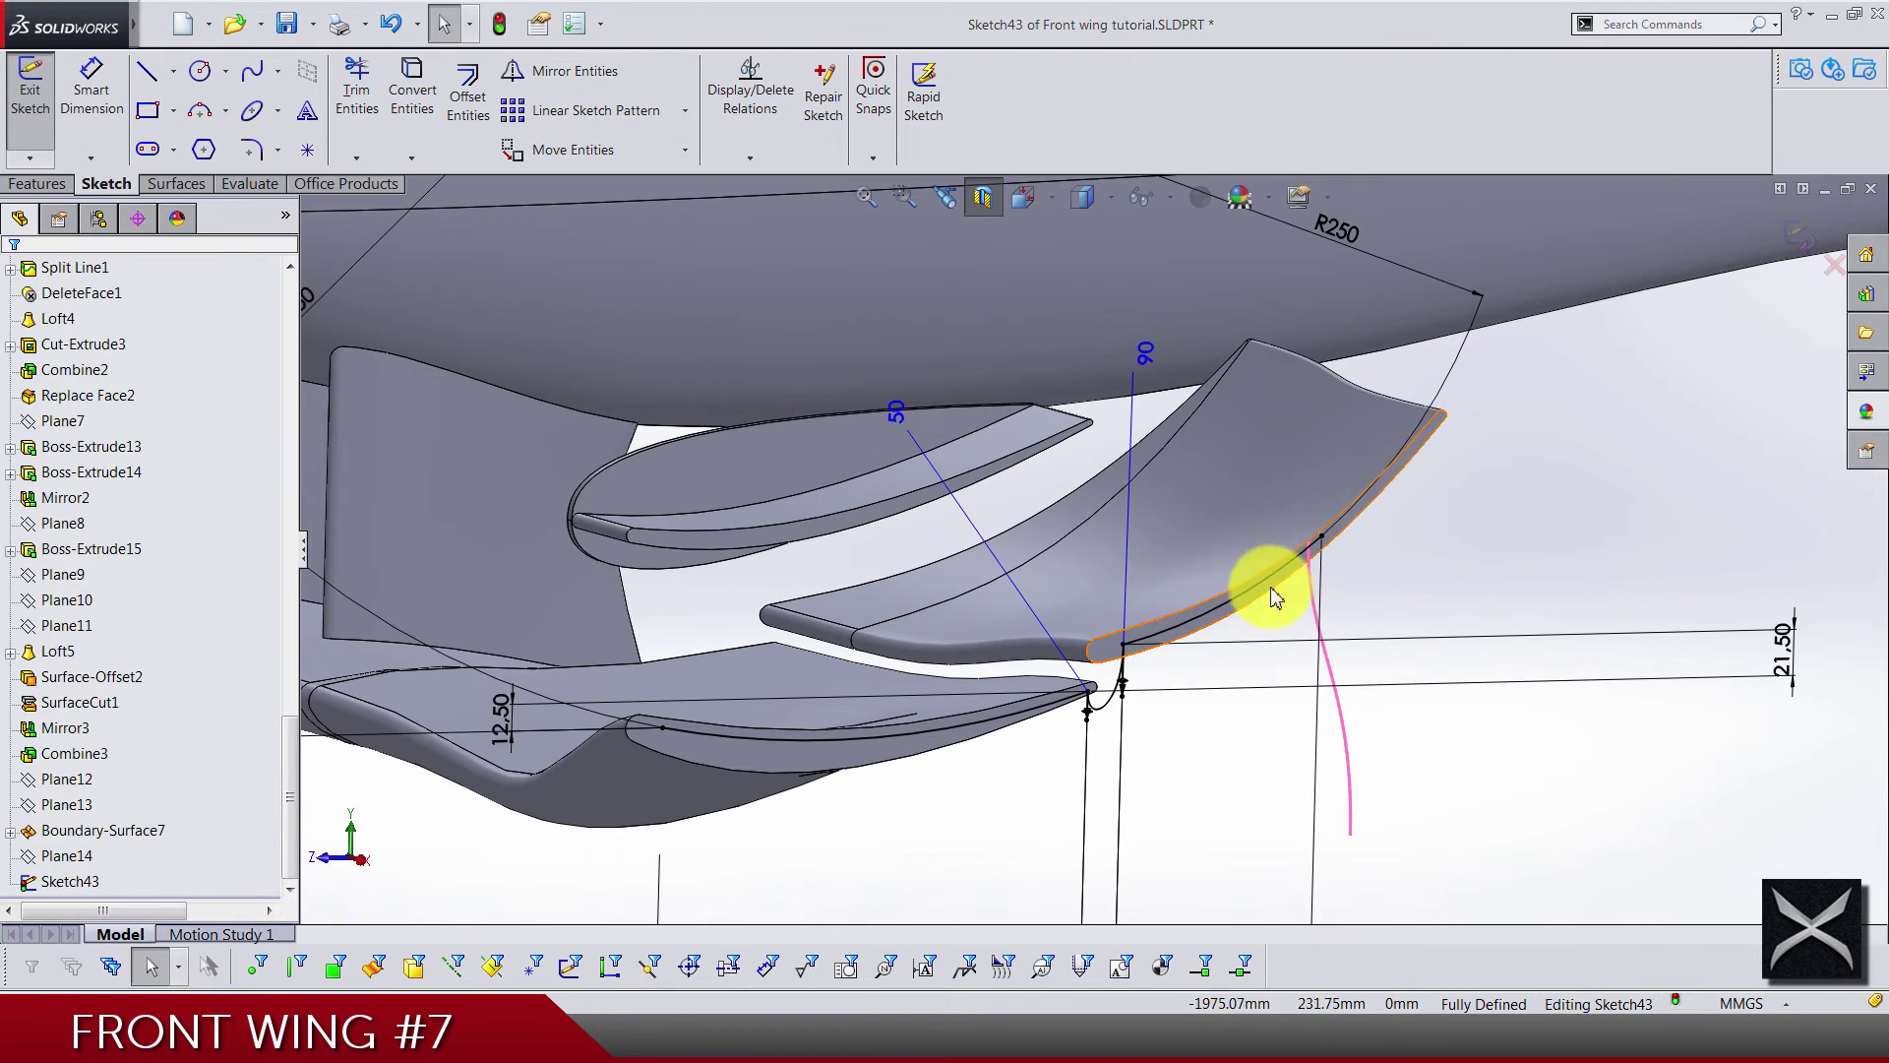
scroll(787, 777, up, 5)
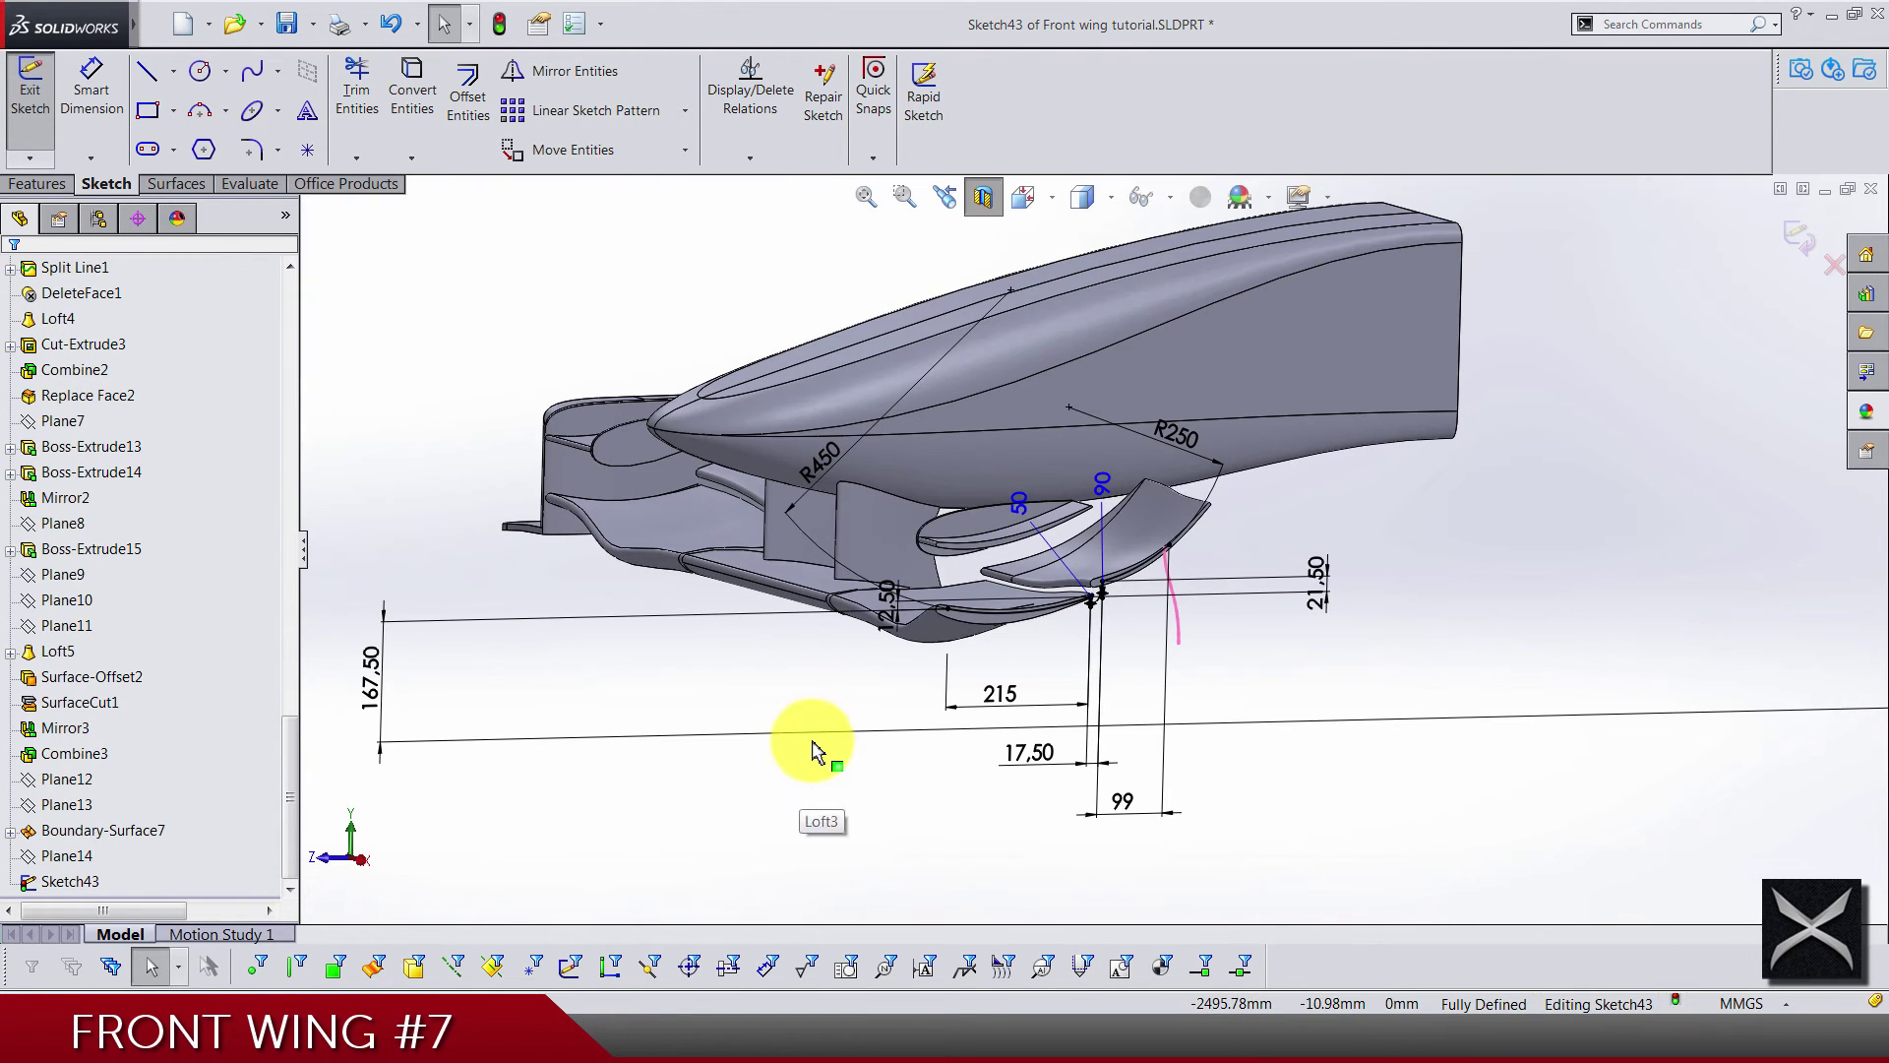
Turn off the section view and hide the solid wing body
click(984, 196)
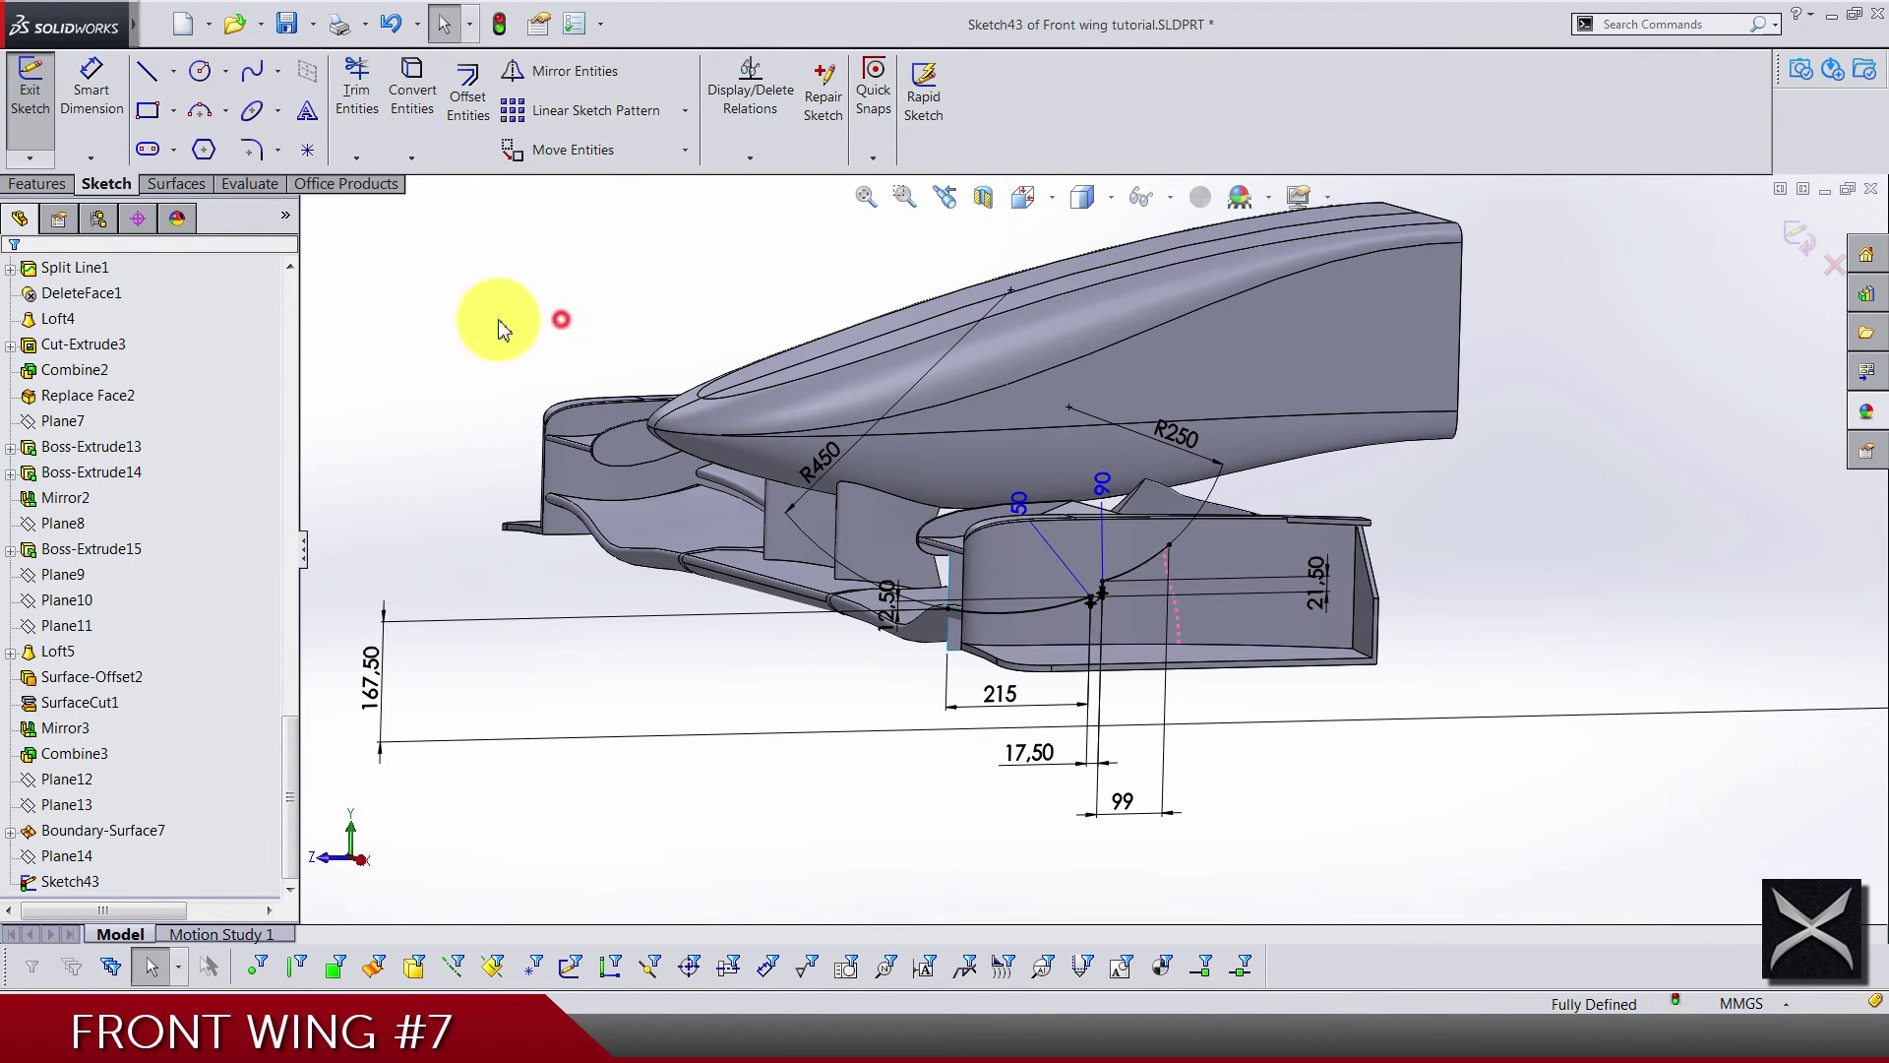
scroll(118, 349, up, 15)
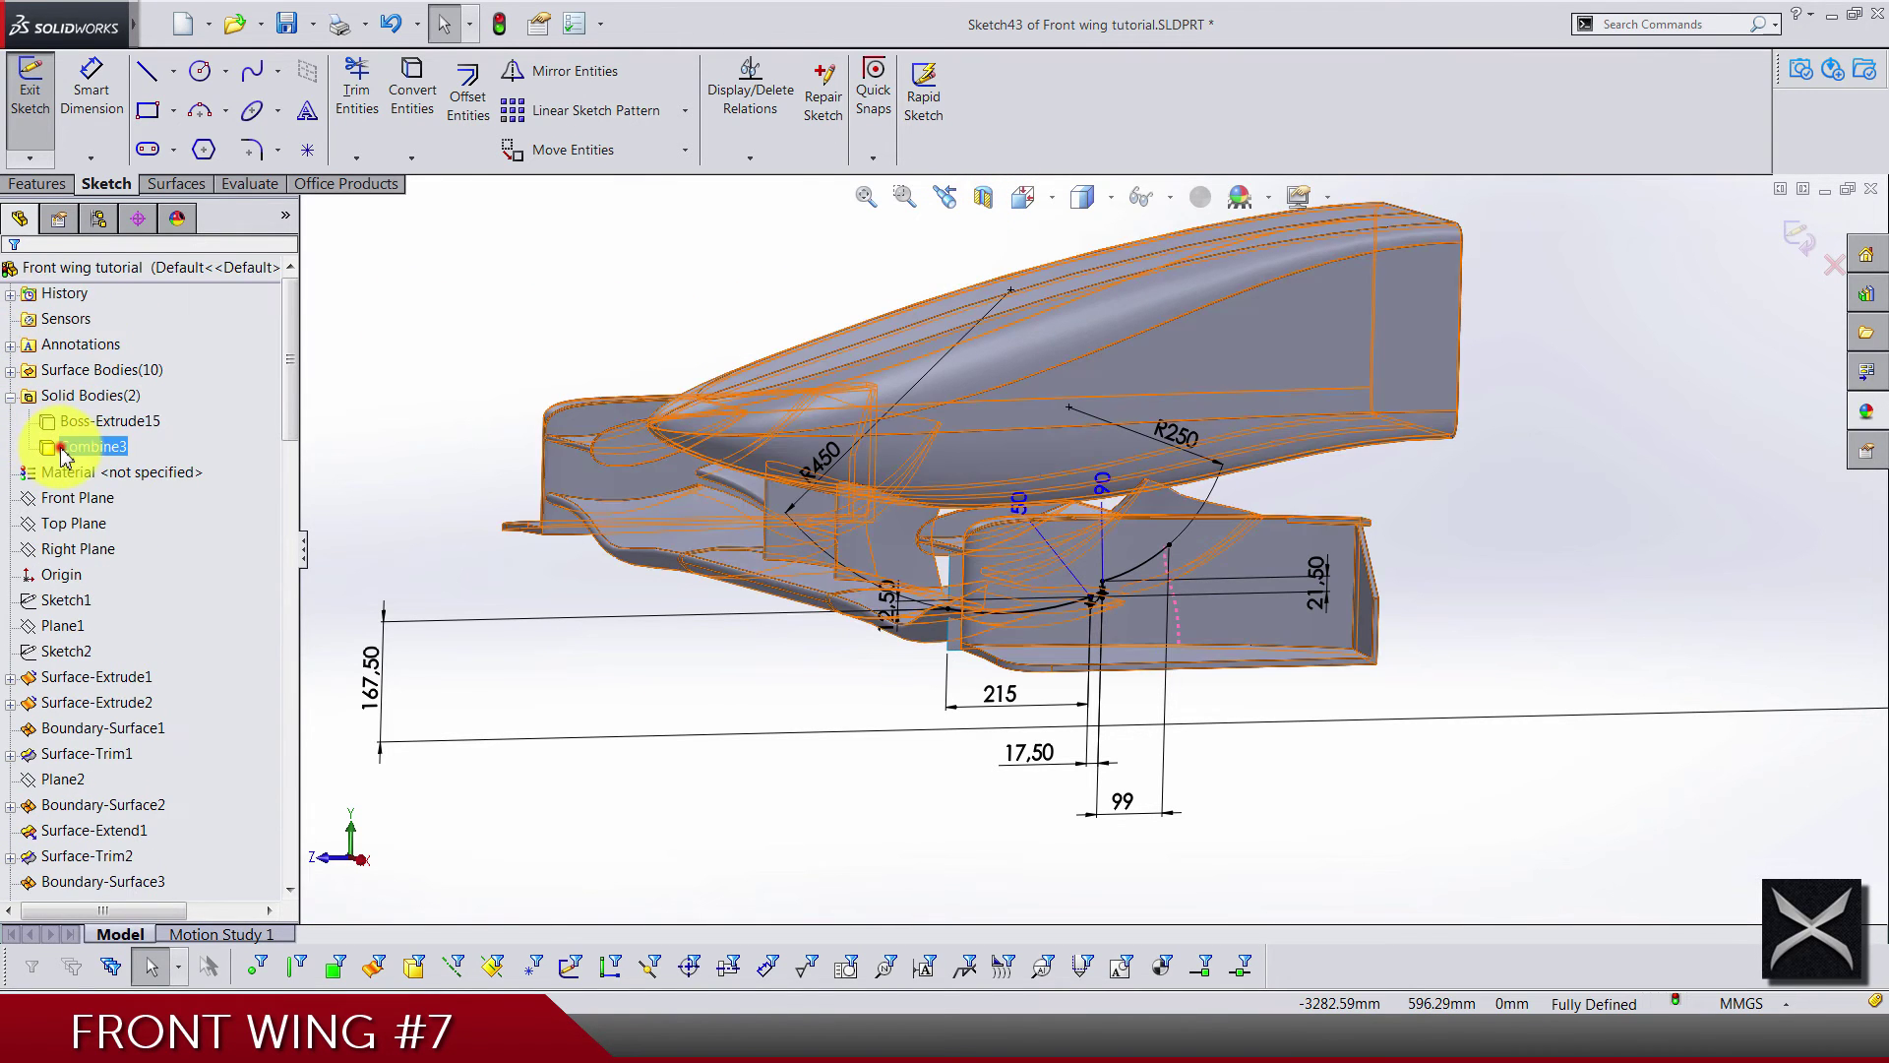
click(79, 421)
click(148, 407)
click(576, 329)
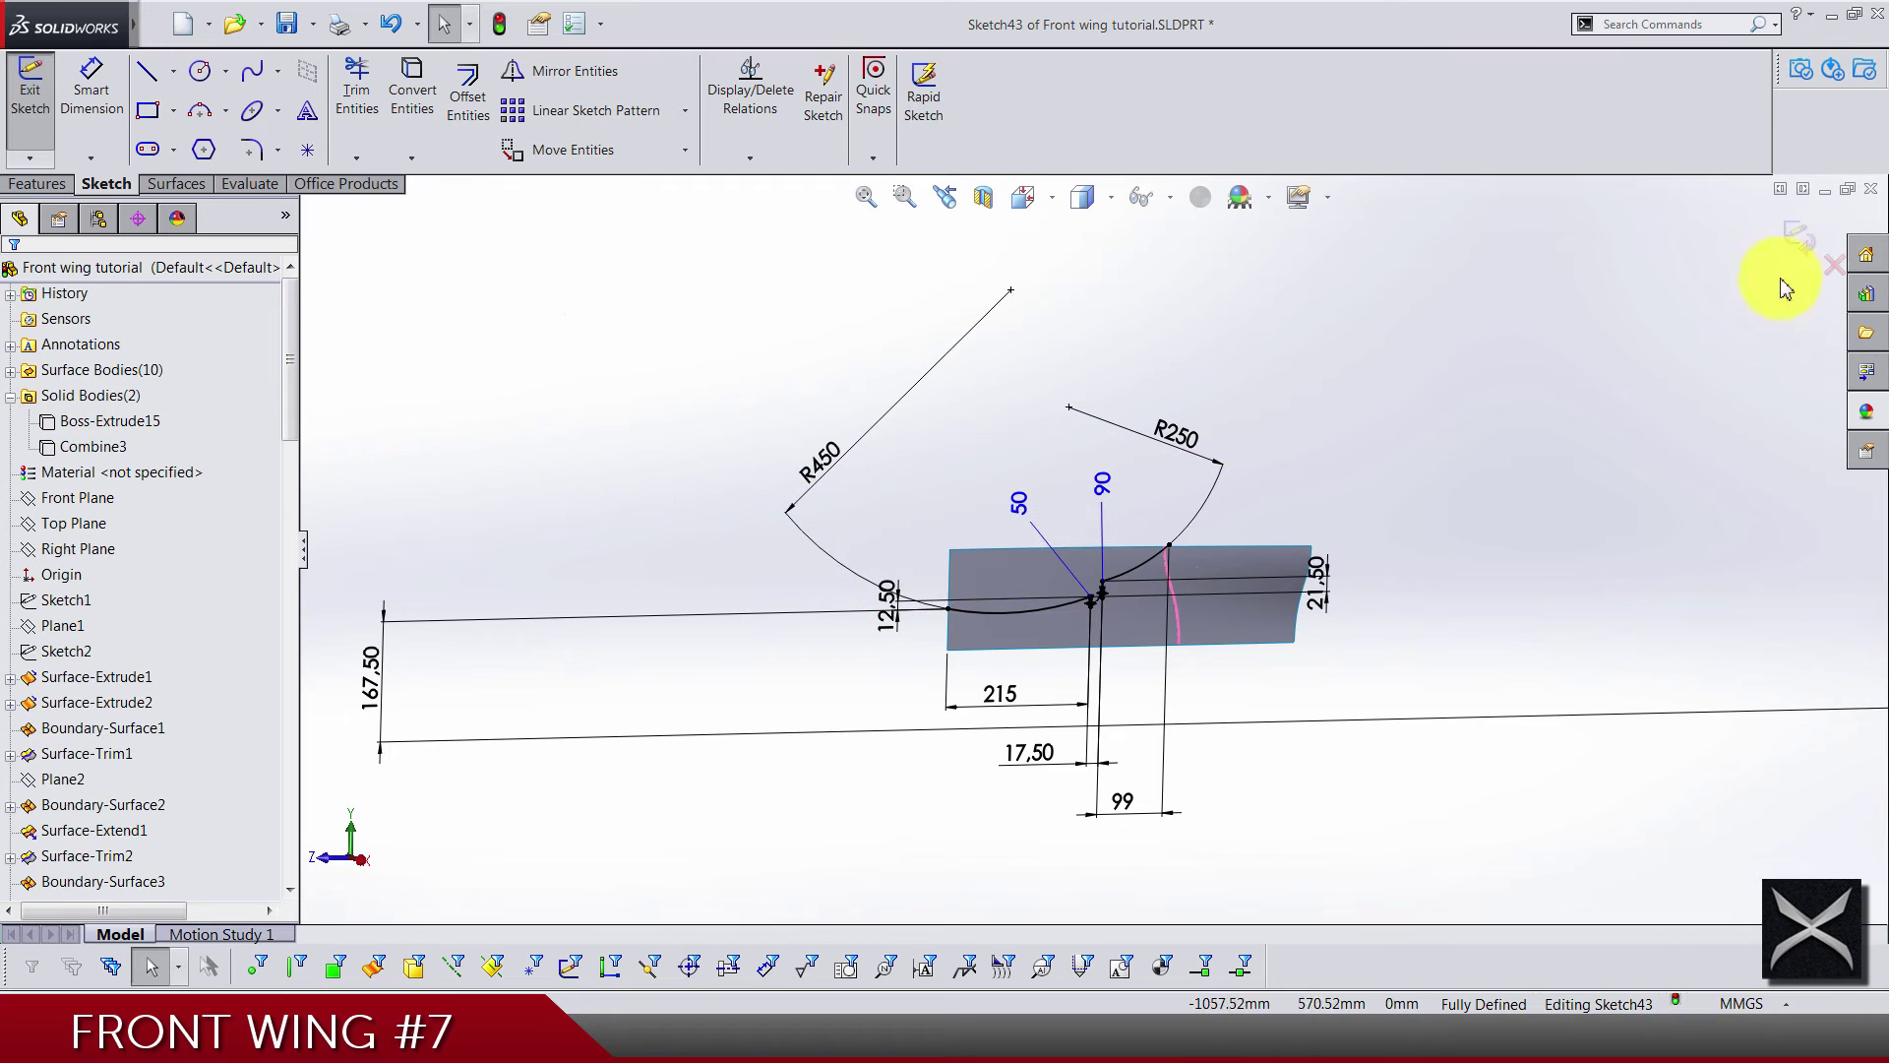
Close Sketch43, trim the winglet surface along it by removing the upper region, and save
click(1792, 244)
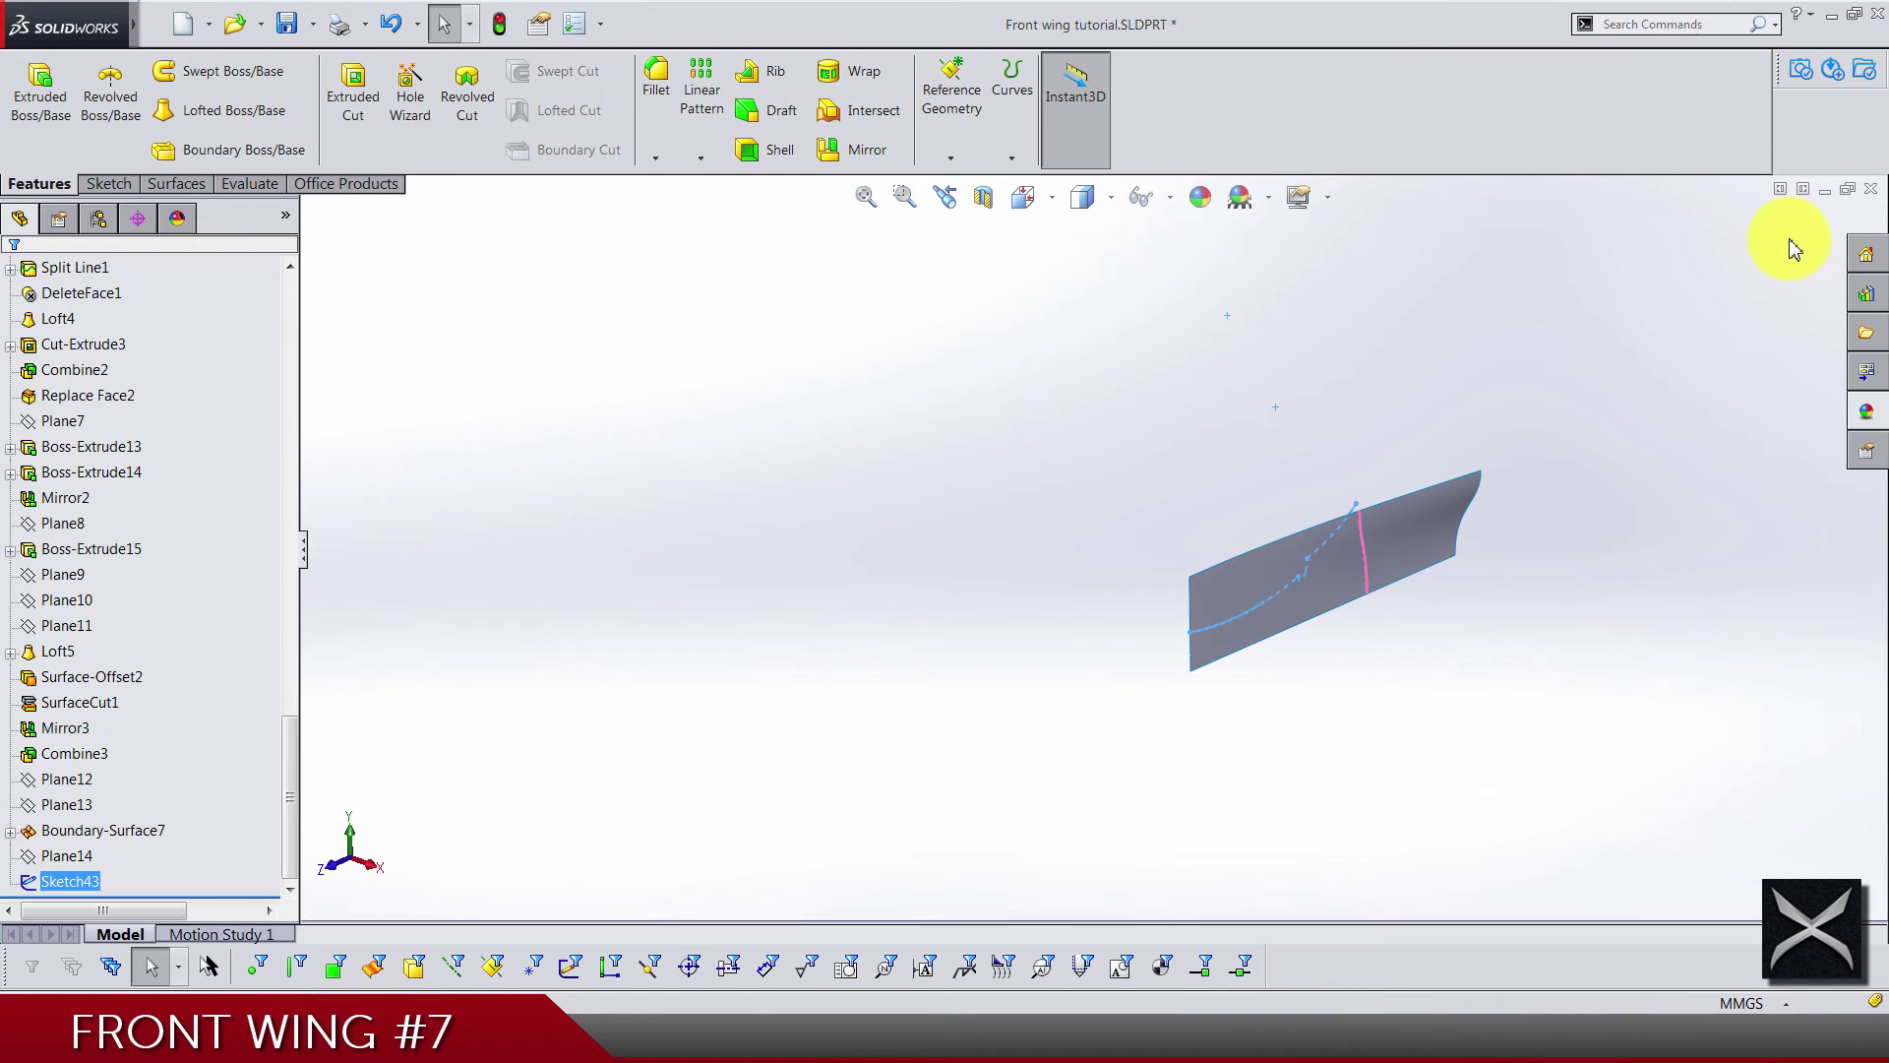
scroll(616, 160, down, 2)
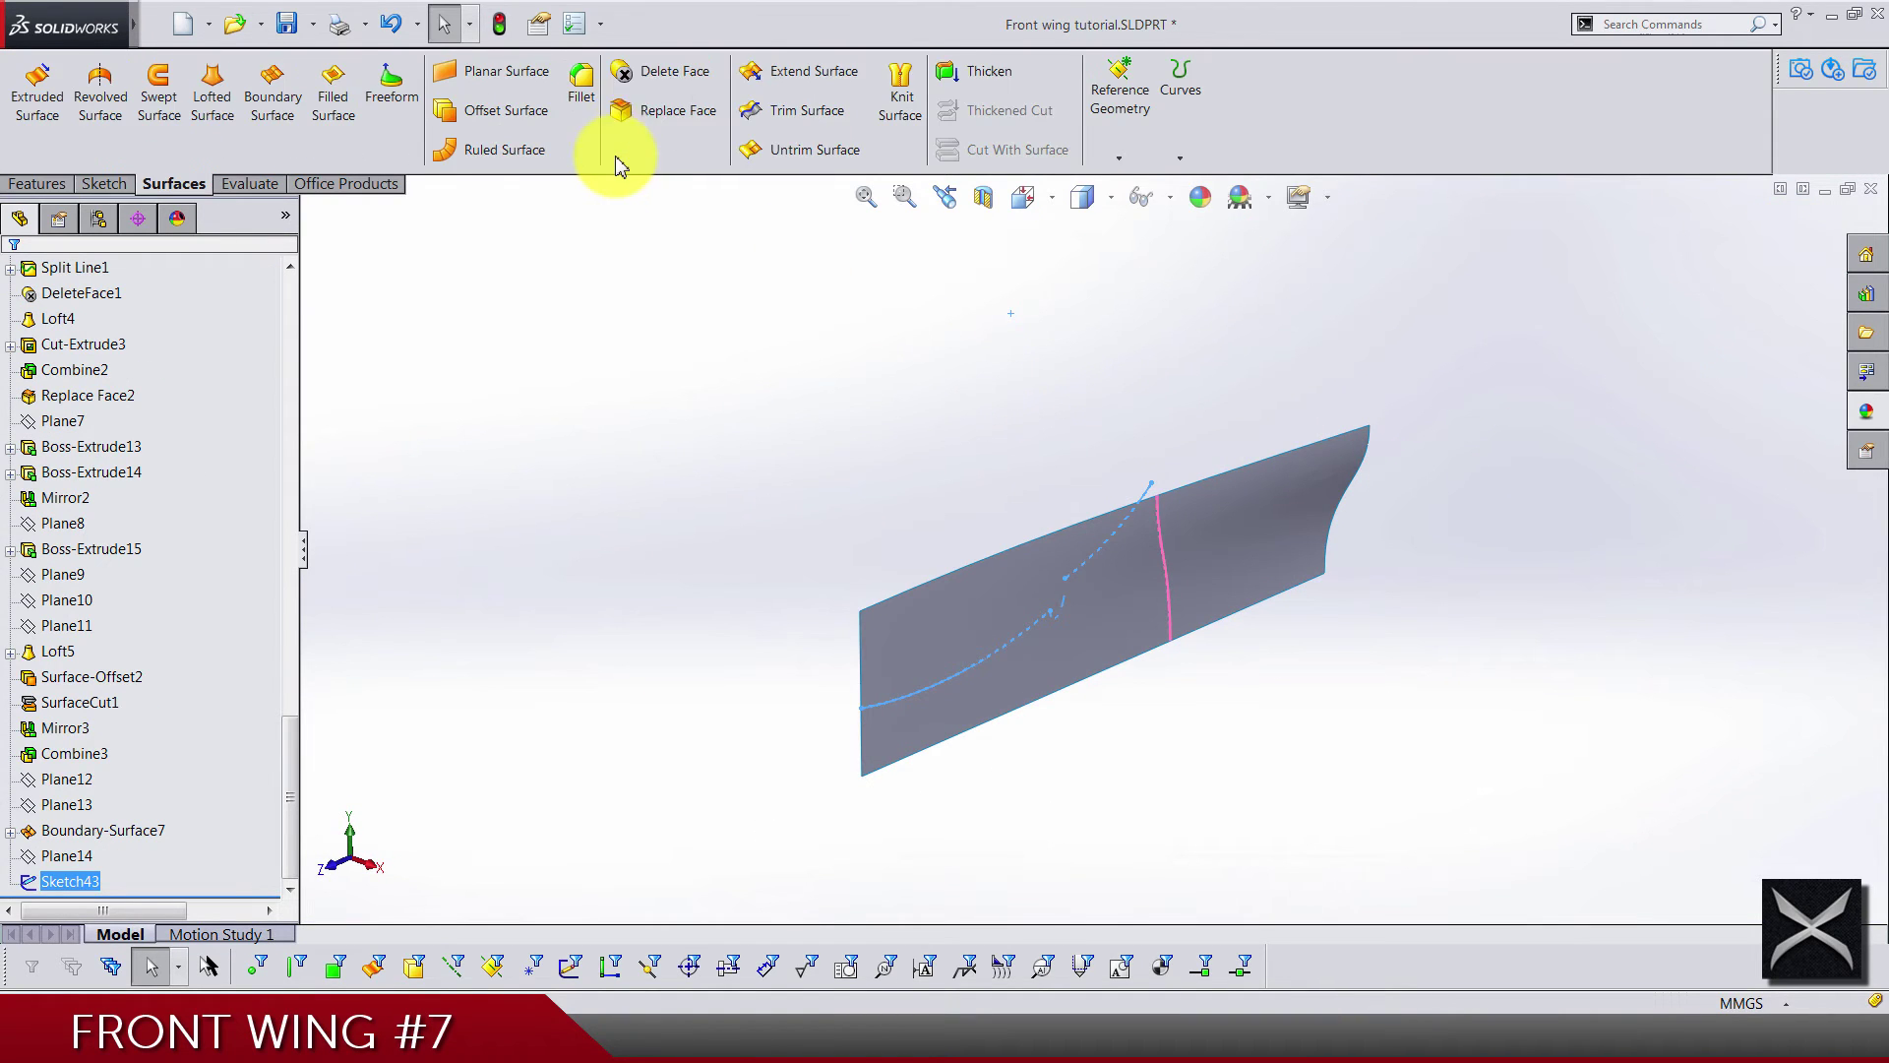
click(755, 110)
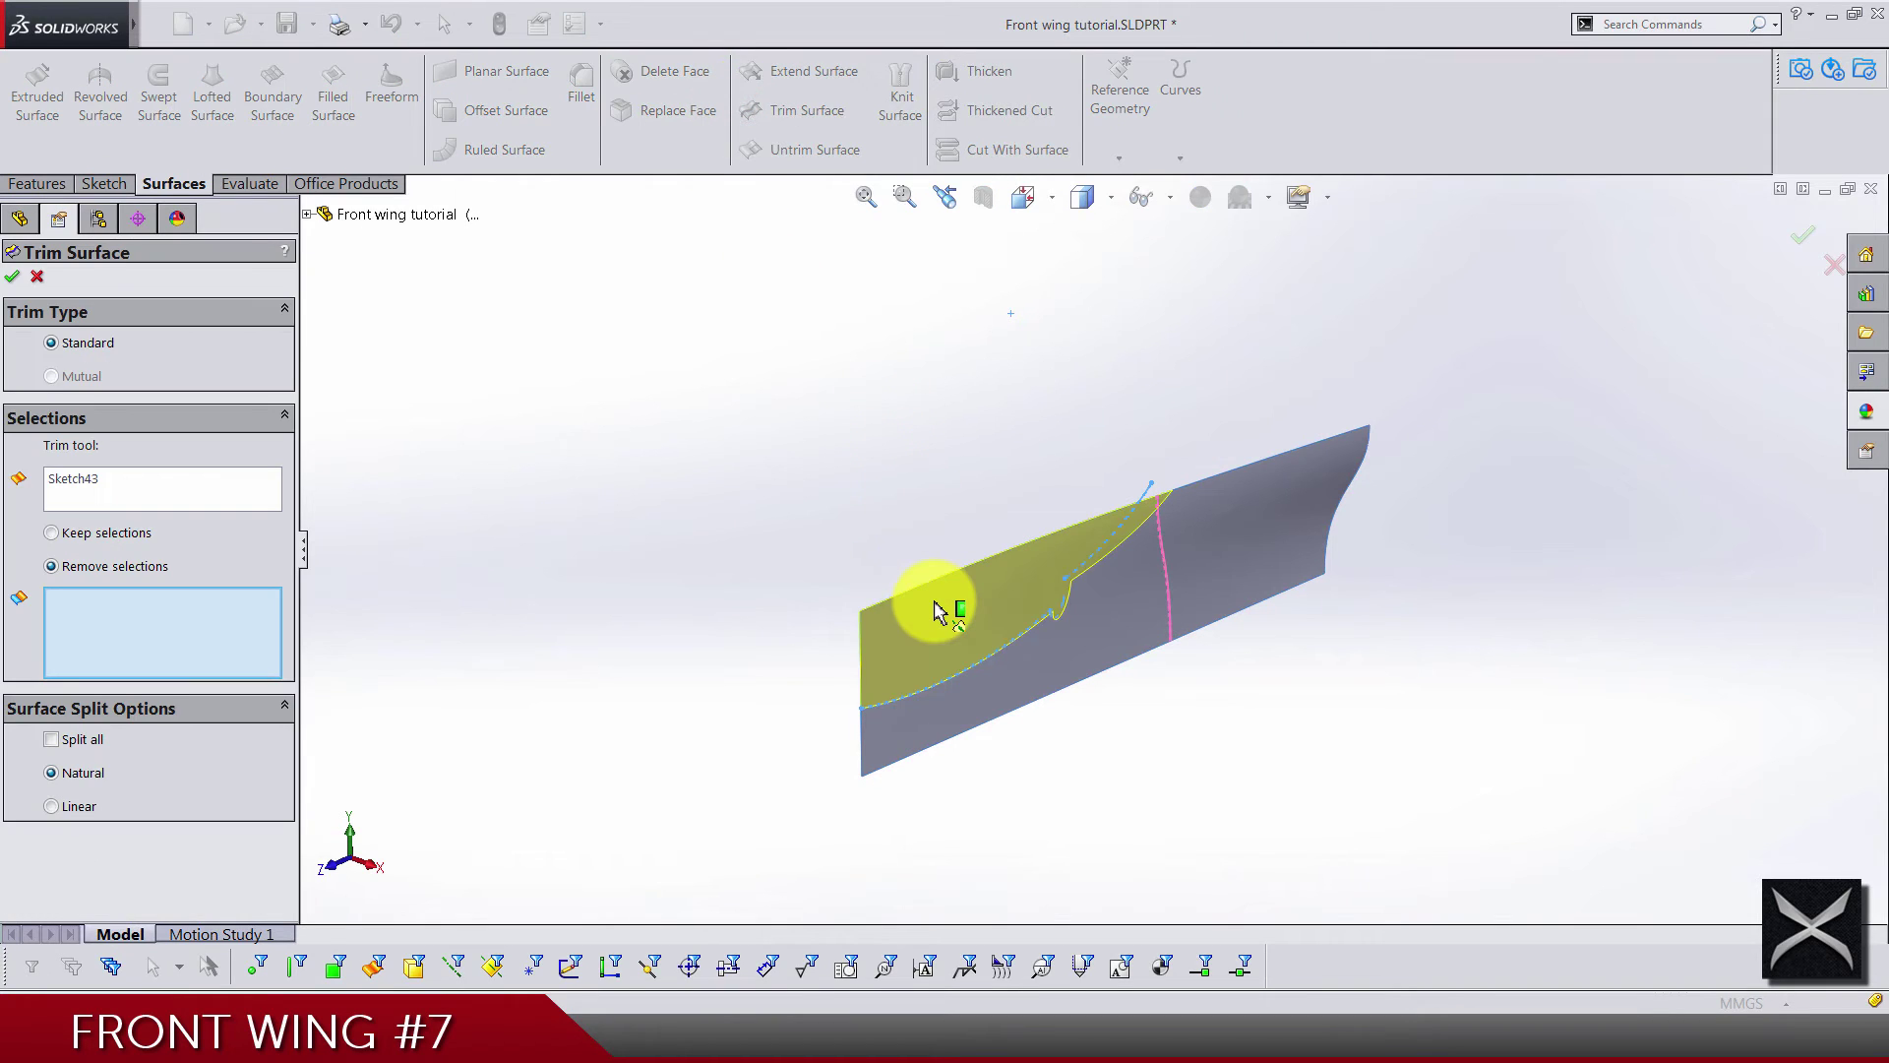
click(936, 610)
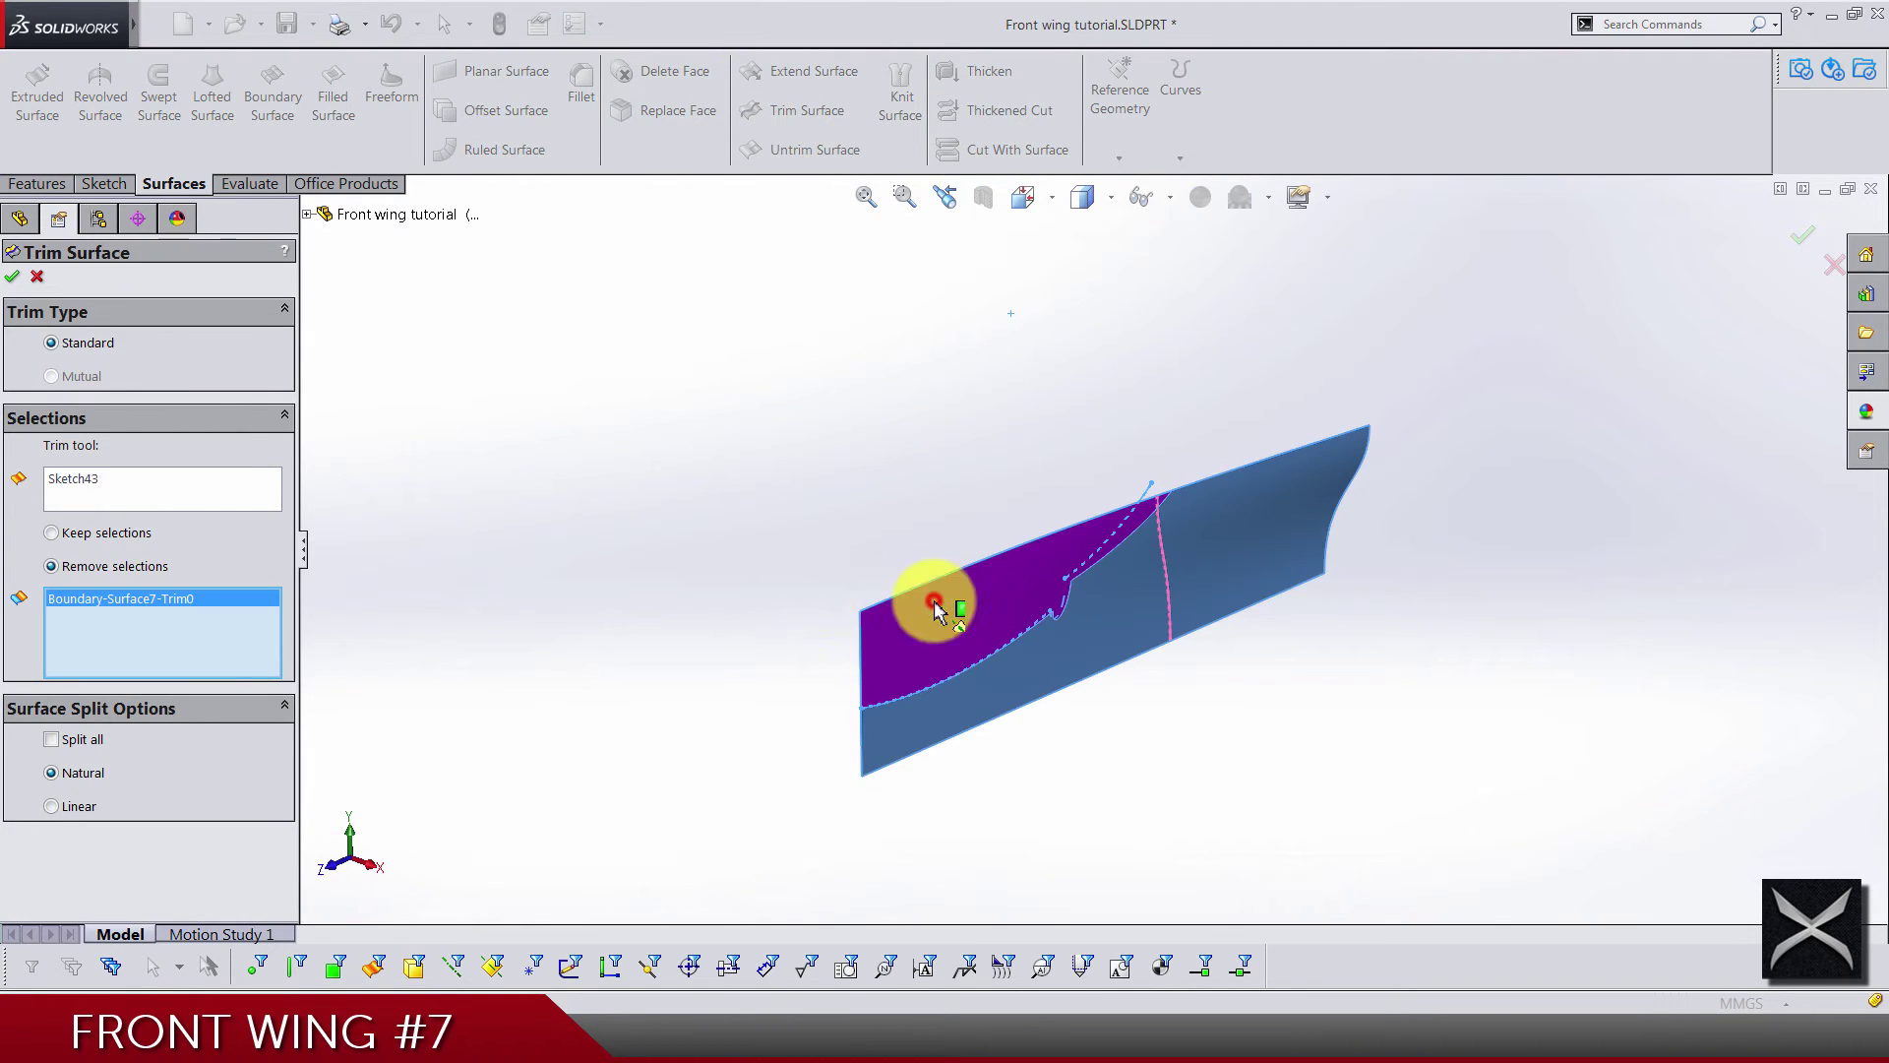
right_click(799, 468)
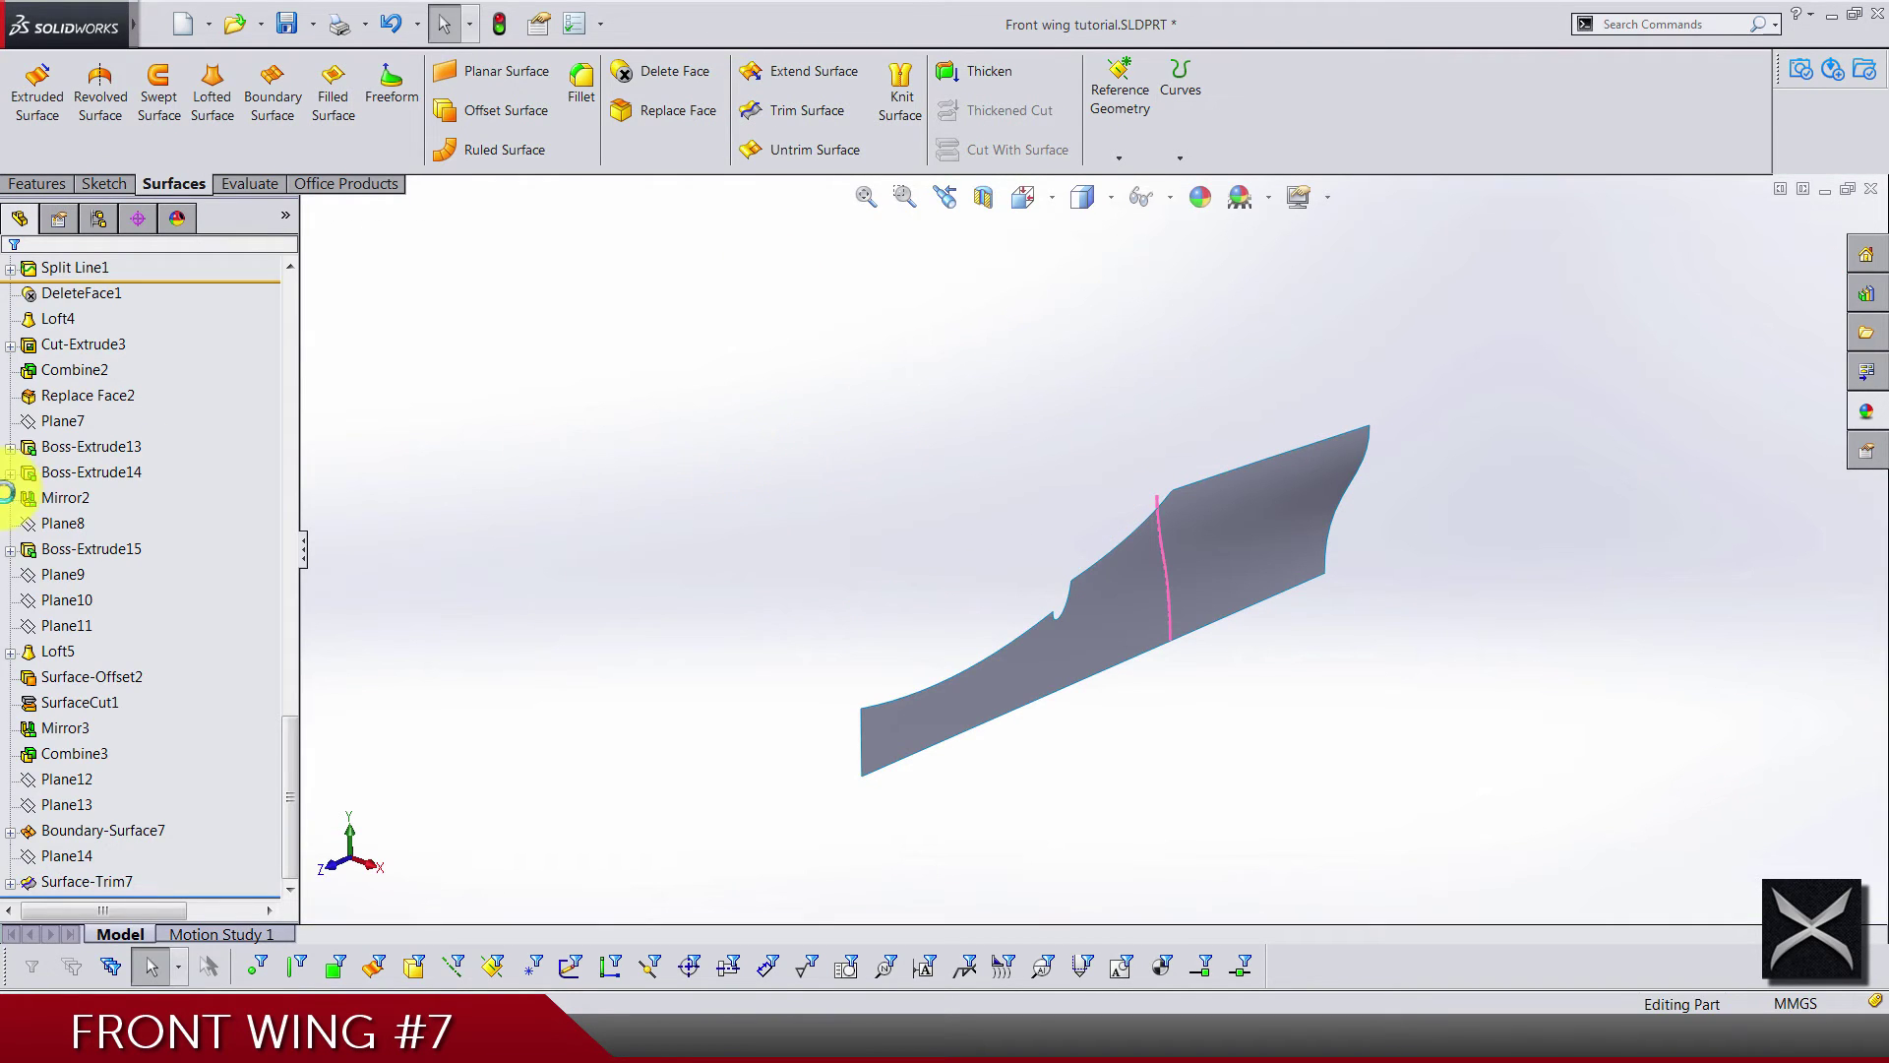
key(ctrl+s)
Show the hidden Combine3 wing body and orbit around to inspect the trimmed winglet
scroll(5, 492, up, 15)
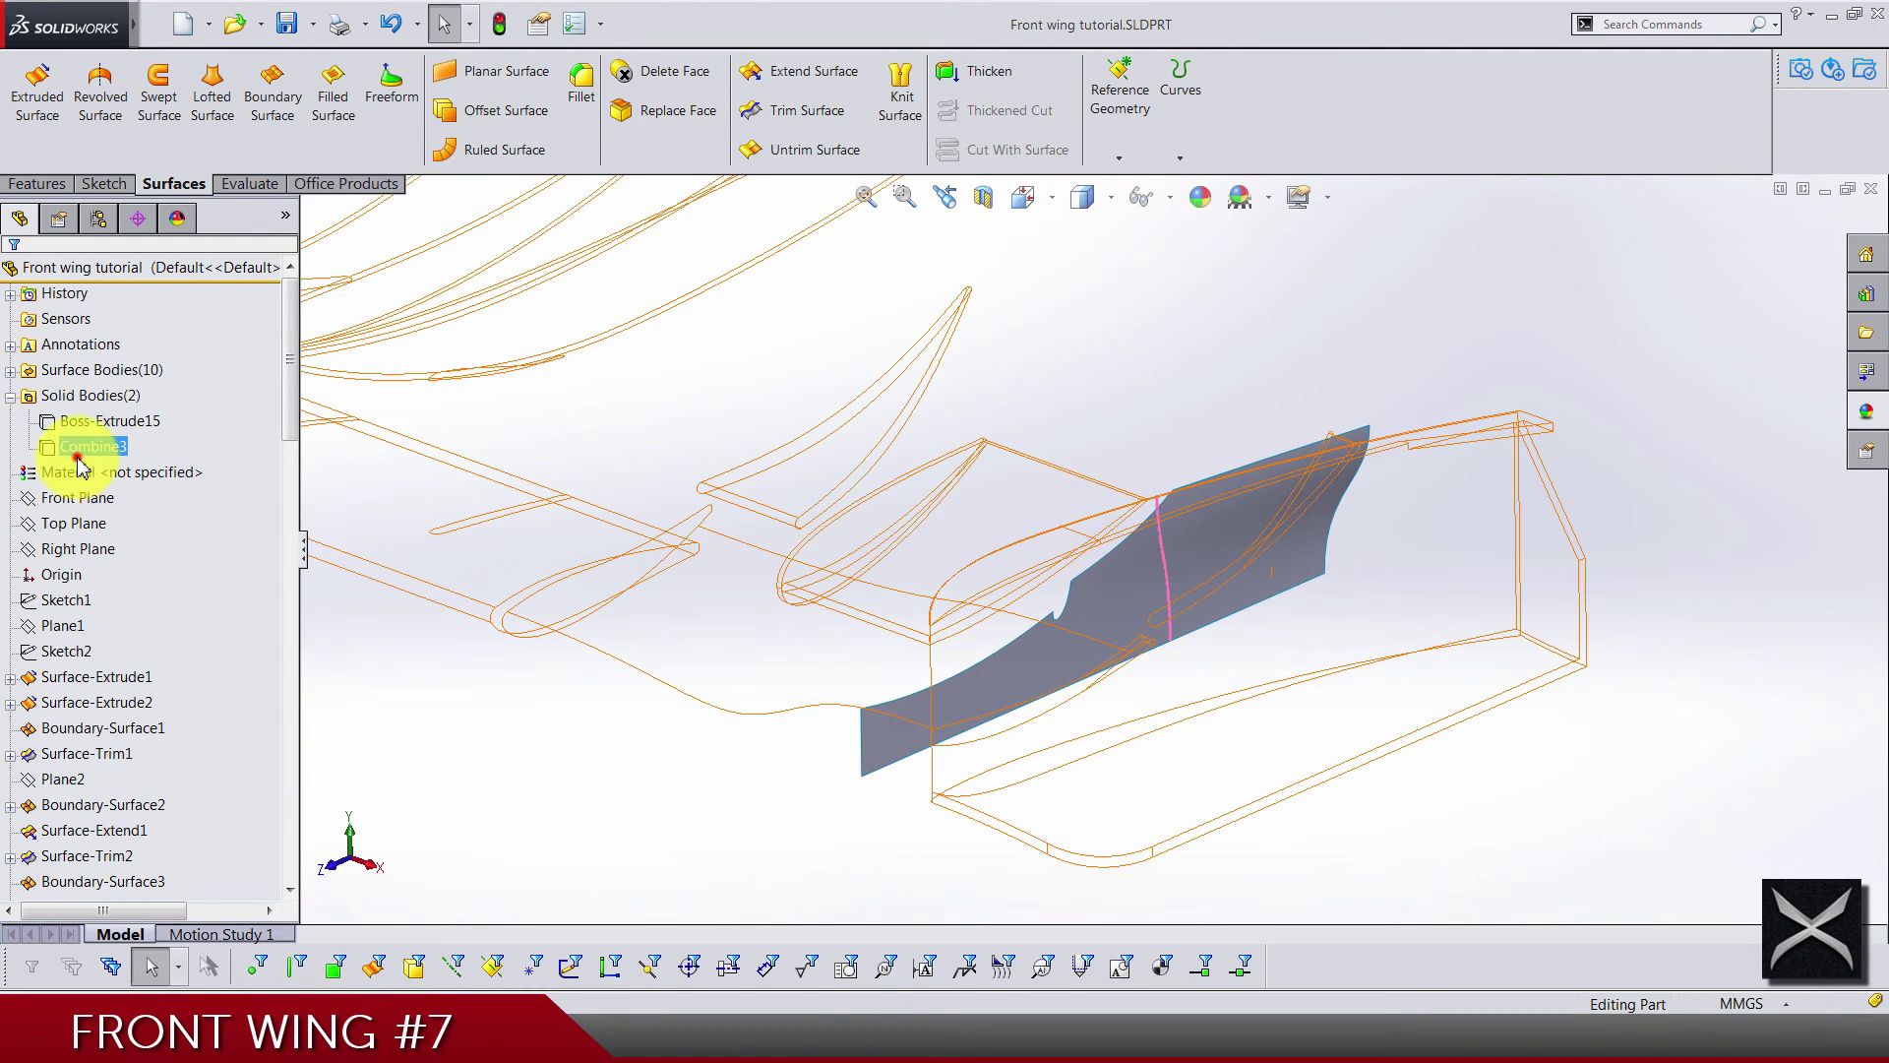
click(90, 446)
click(133, 414)
scroll(940, 675, up, 3)
click(843, 767)
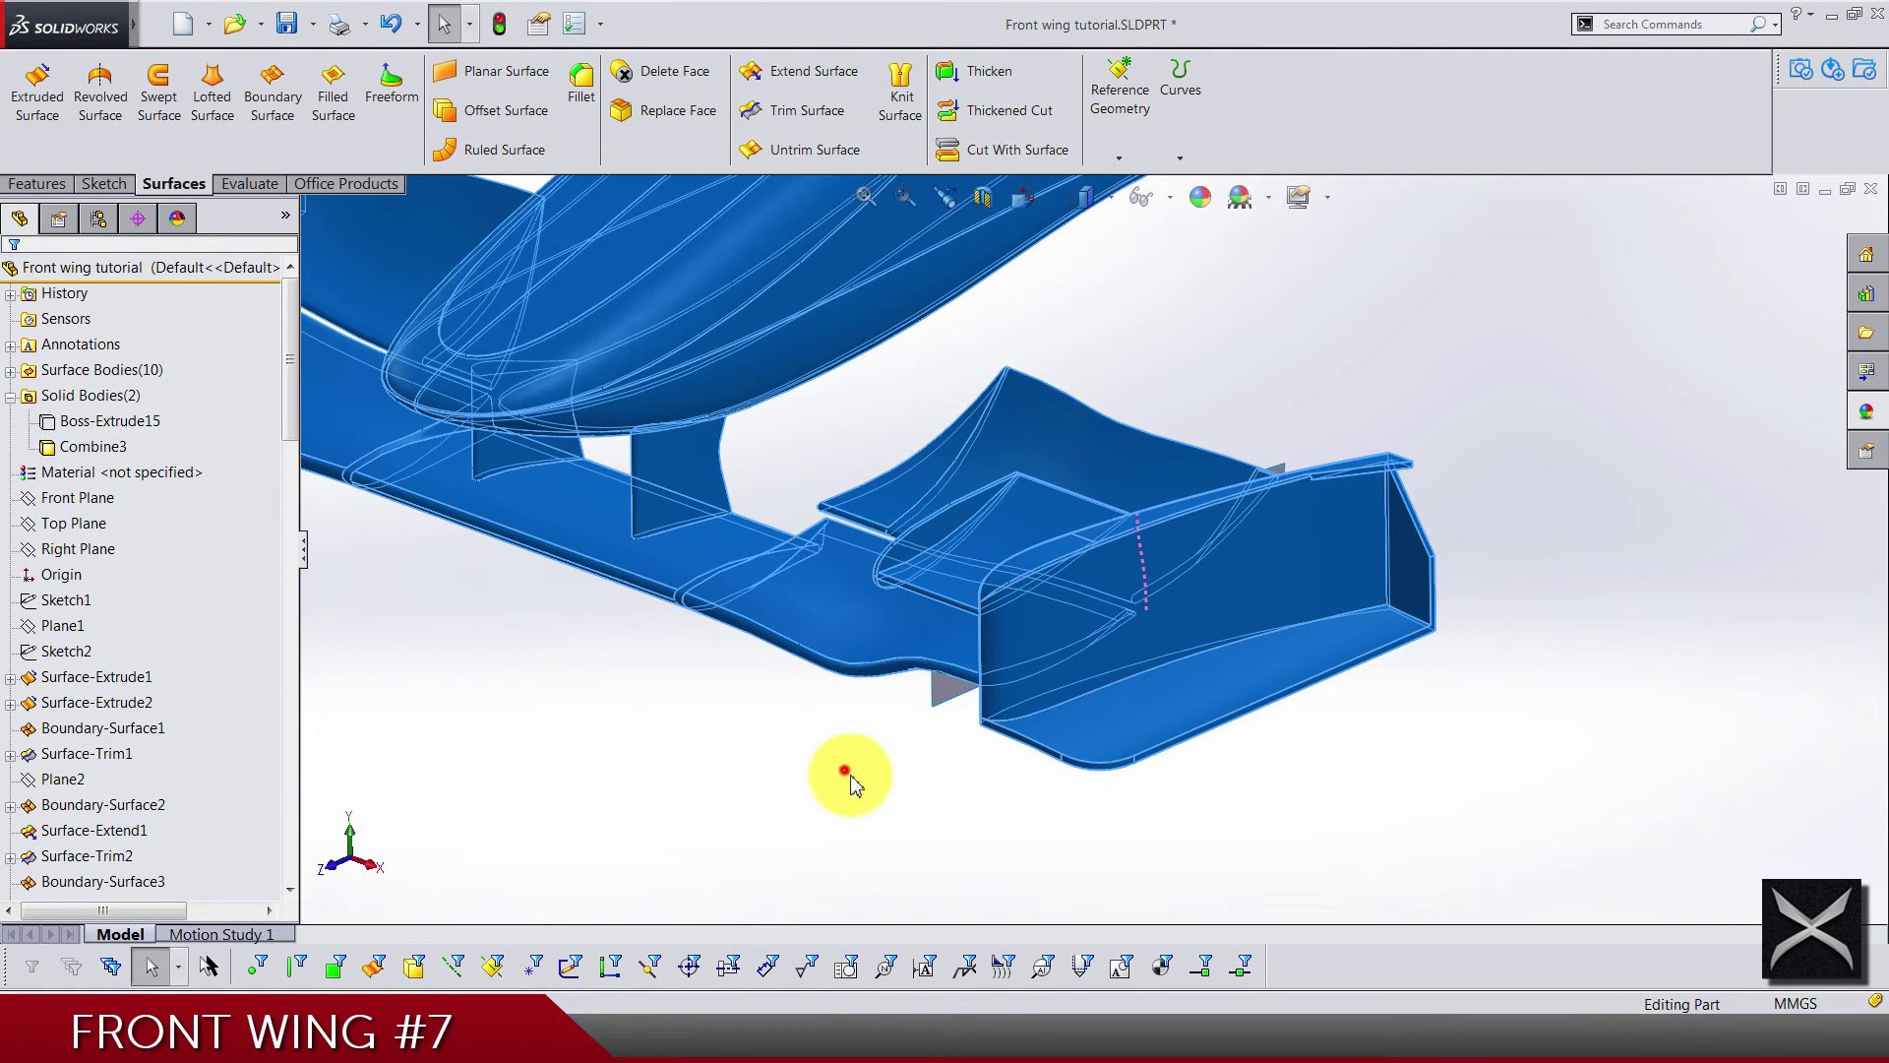
middle_drag(898, 771, 1266, 578)
scroll(1079, 740, down, 3)
middle_drag(1056, 779, 1031, 711)
scroll(1024, 577, down, 5)
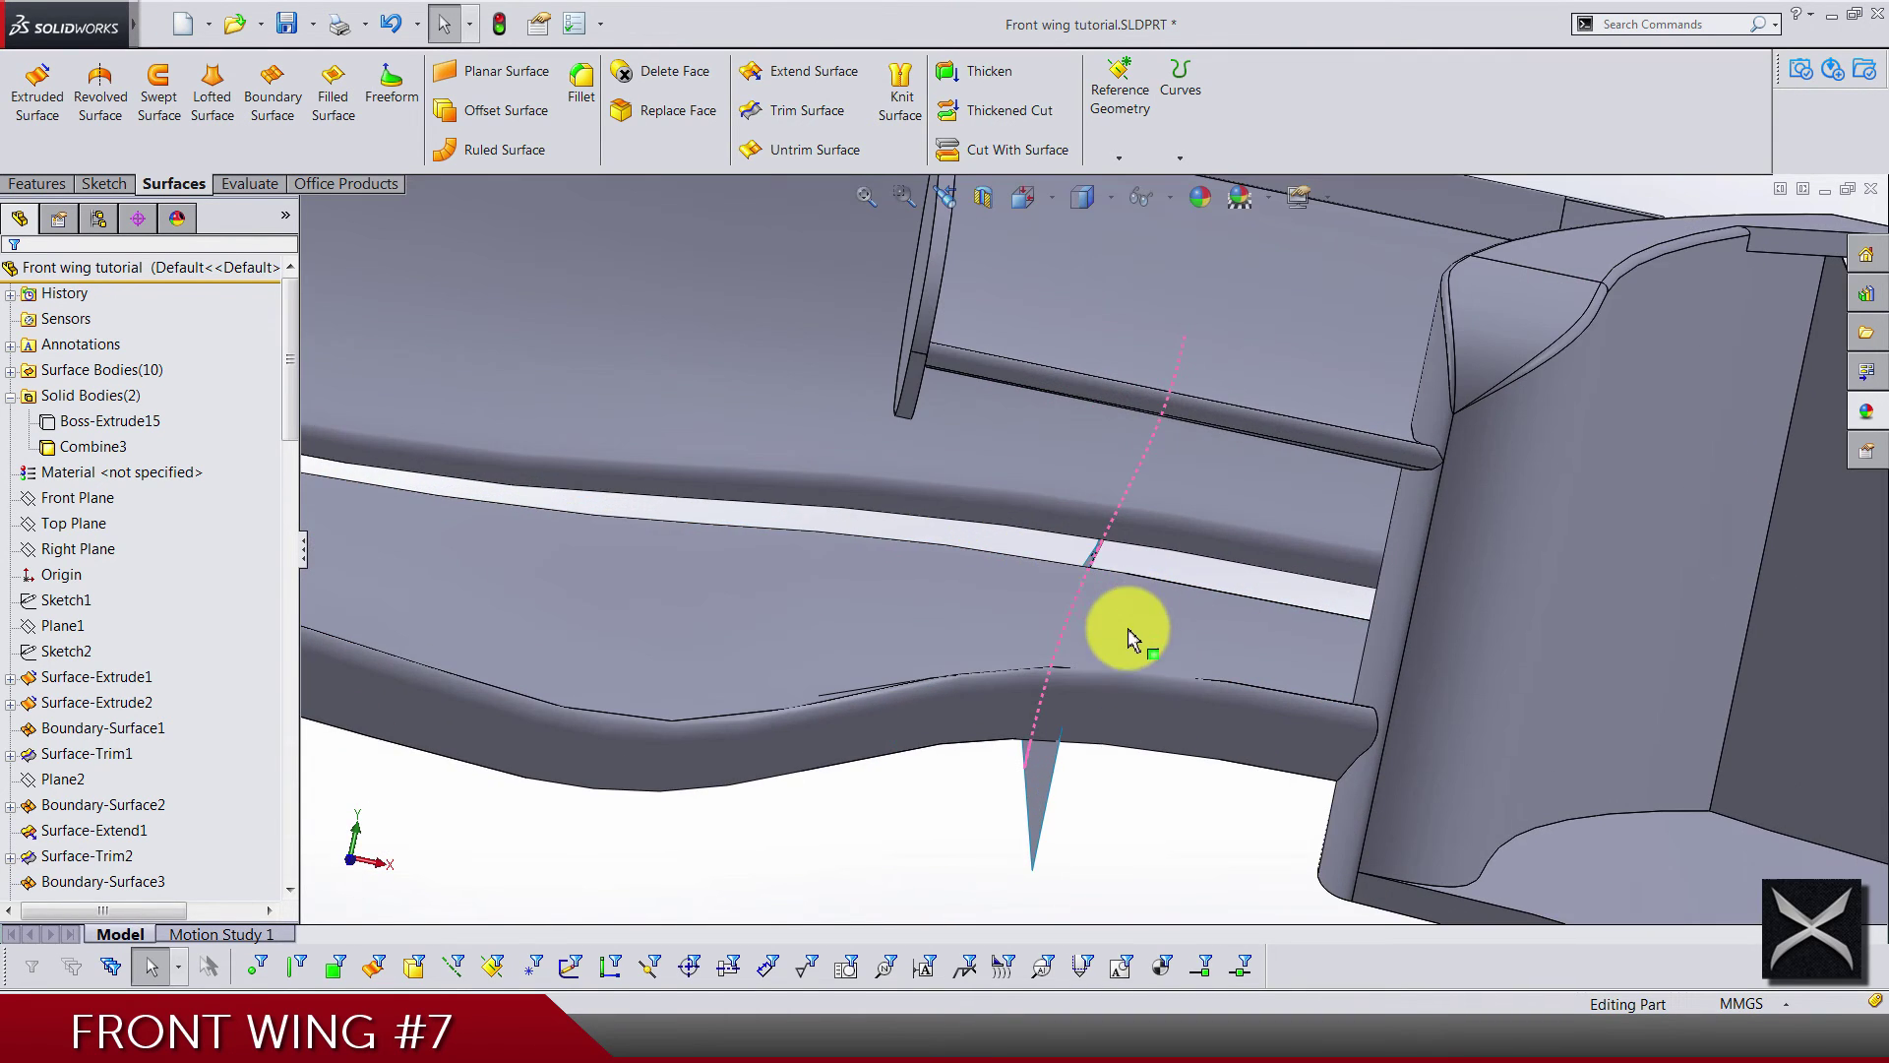
middle_drag(1122, 633, 611, 557)
scroll(844, 620, down, 2)
scroll(1096, 594, up, 5)
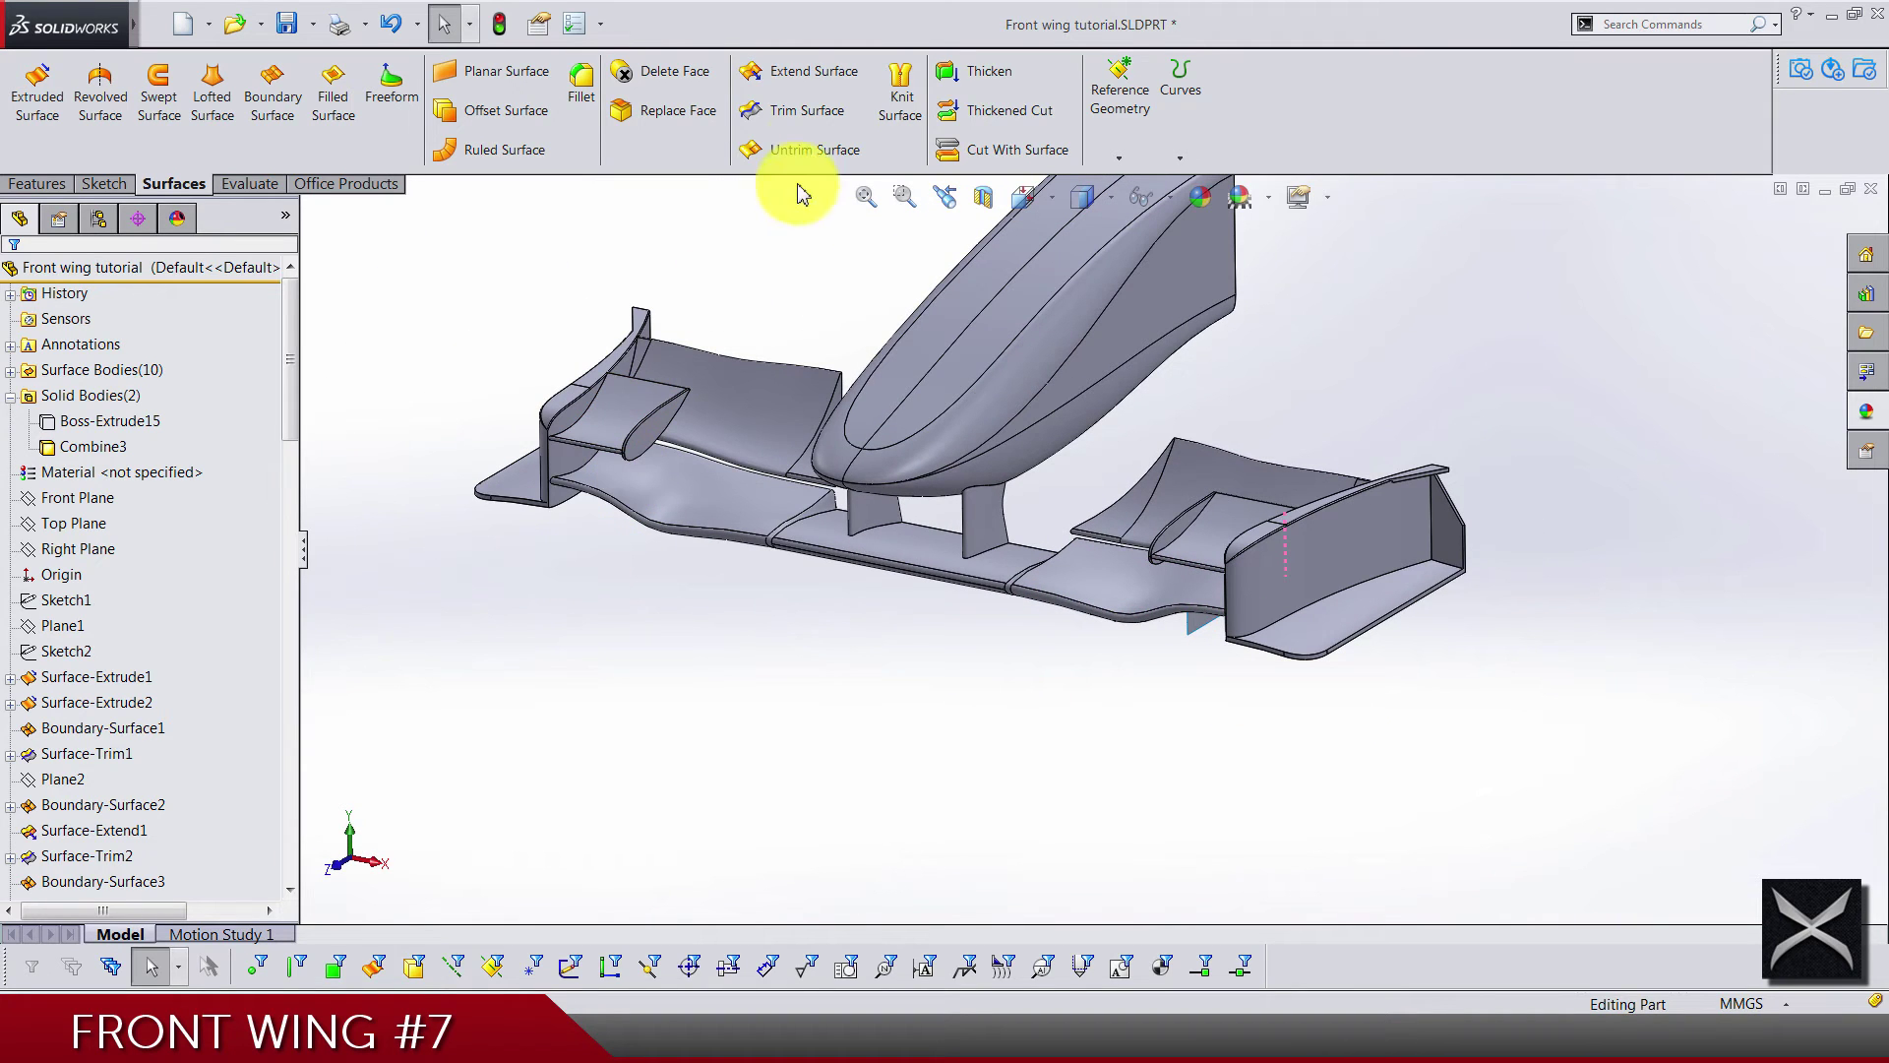
scroll(813, 147, up, 2)
Mirror the Surface-Trim7 body across the Right Plane to the other side of the wing
click(854, 153)
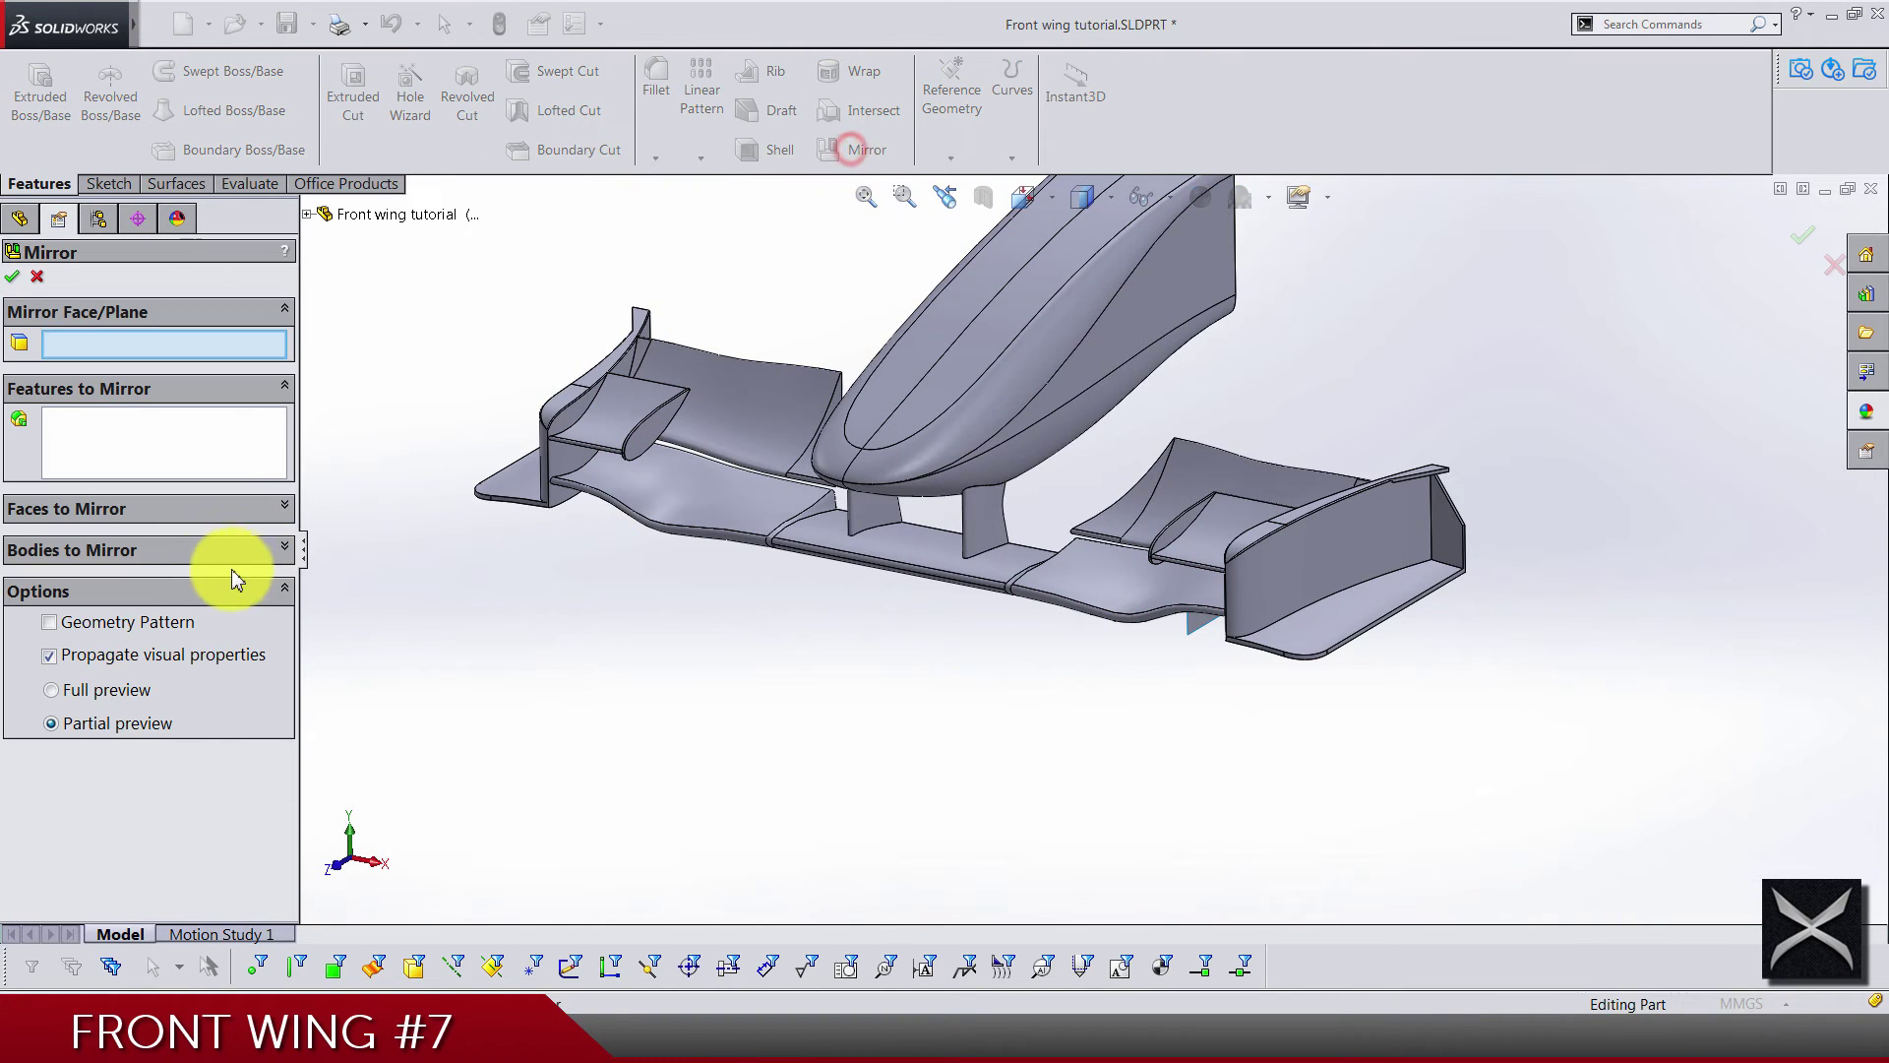
click(162, 551)
scroll(1066, 699, down, 3)
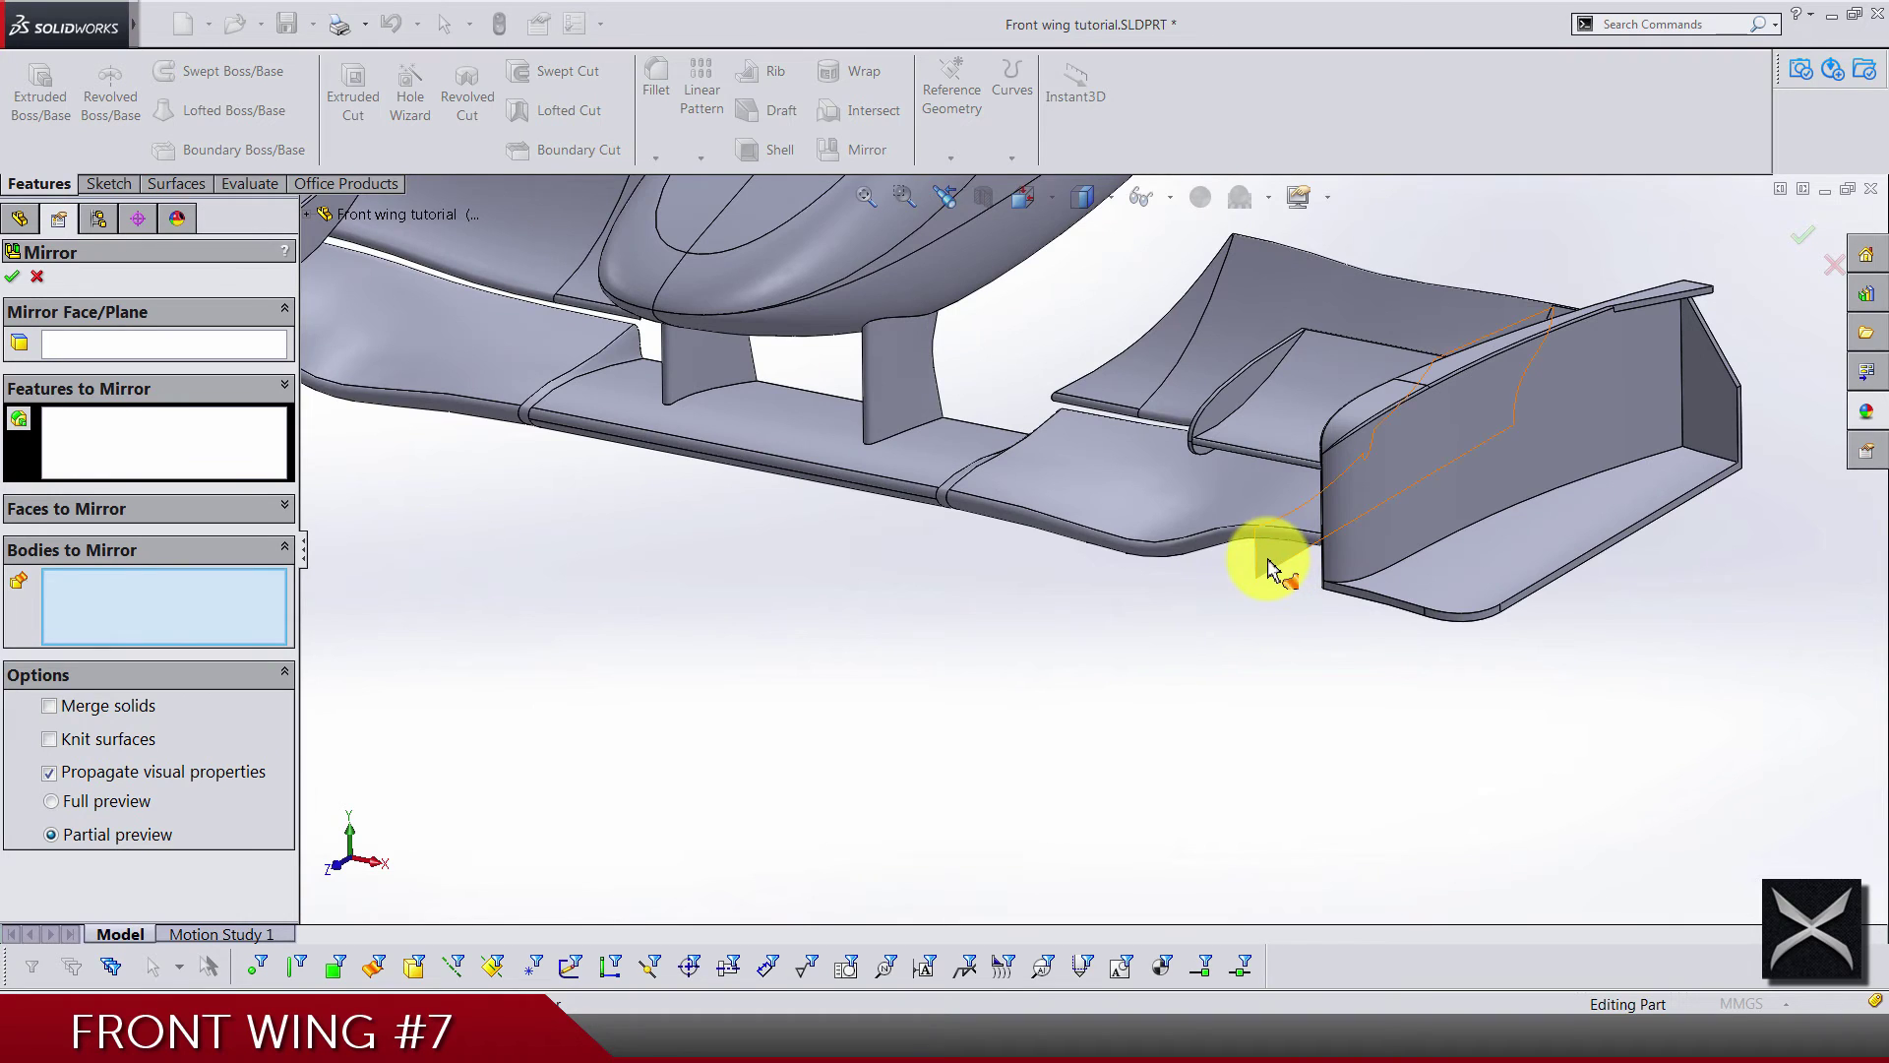
scroll(1003, 679, up, 5)
click(132, 344)
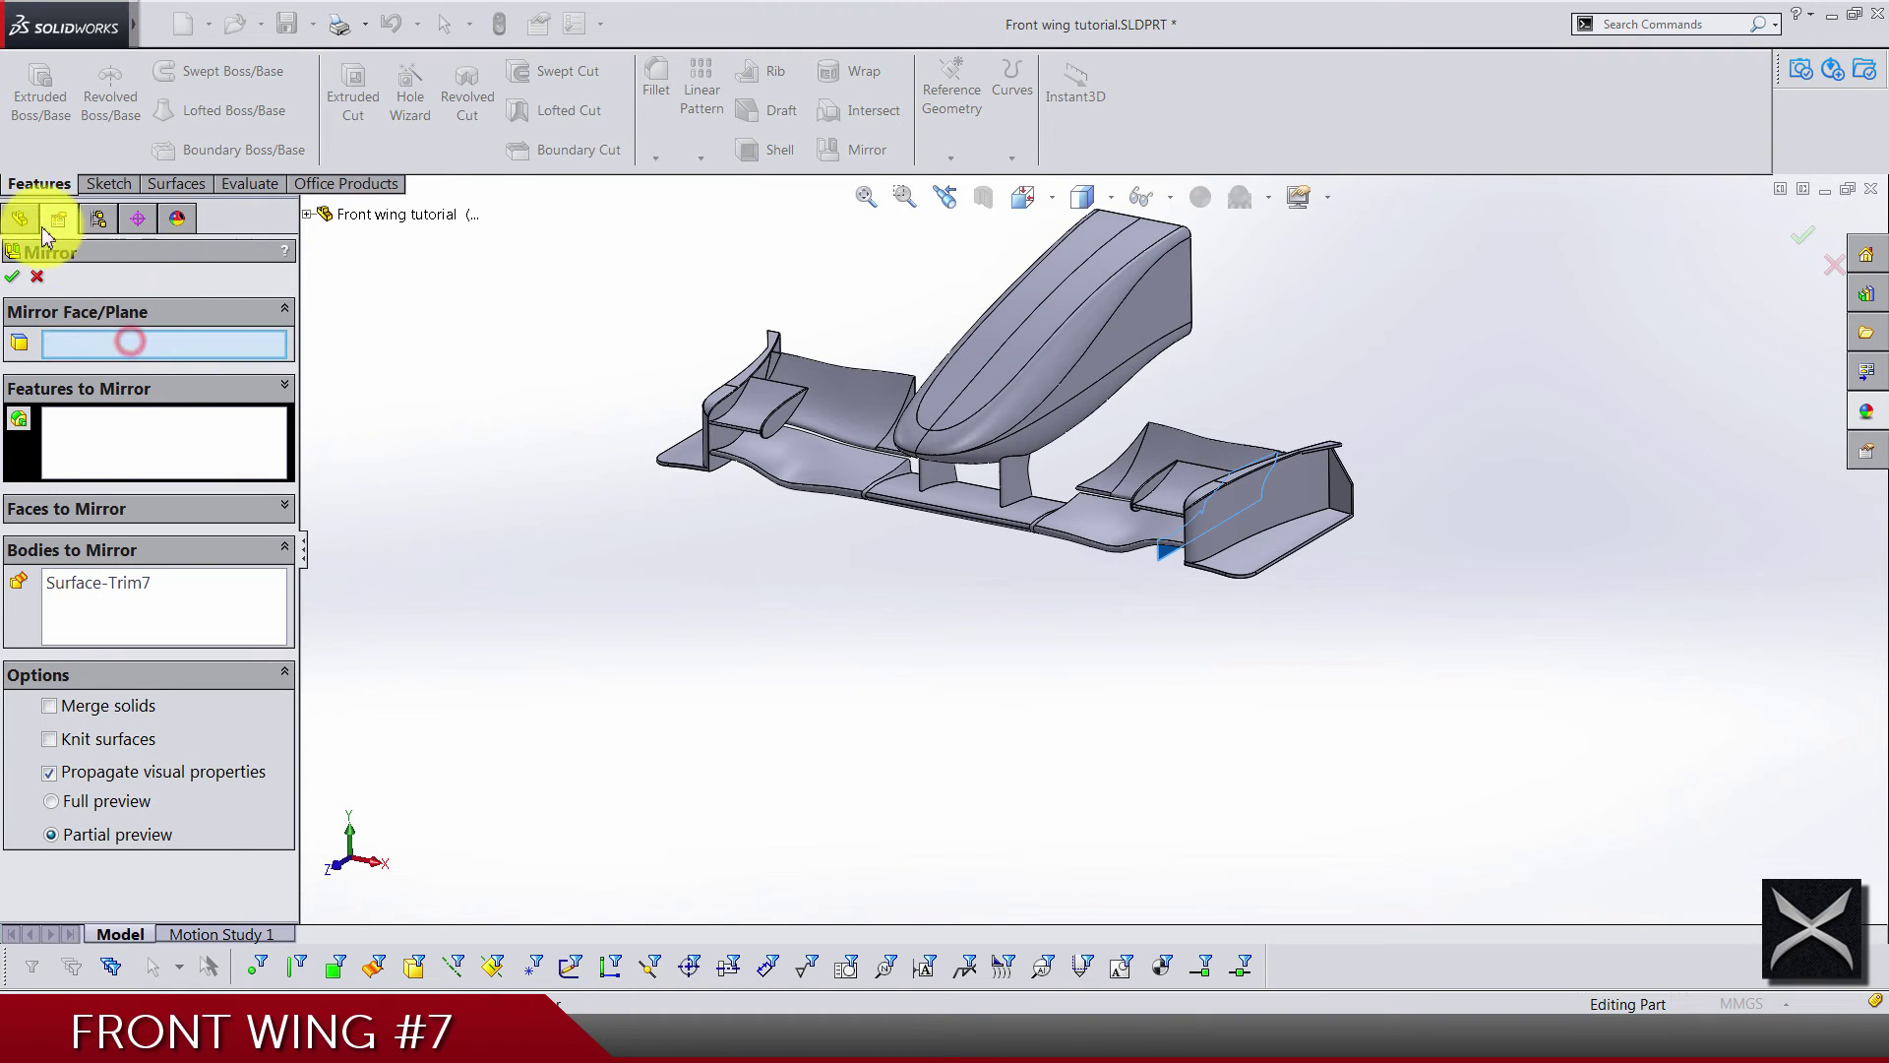
click(306, 214)
click(414, 443)
middle_drag(987, 624, 1029, 564)
key(Return)
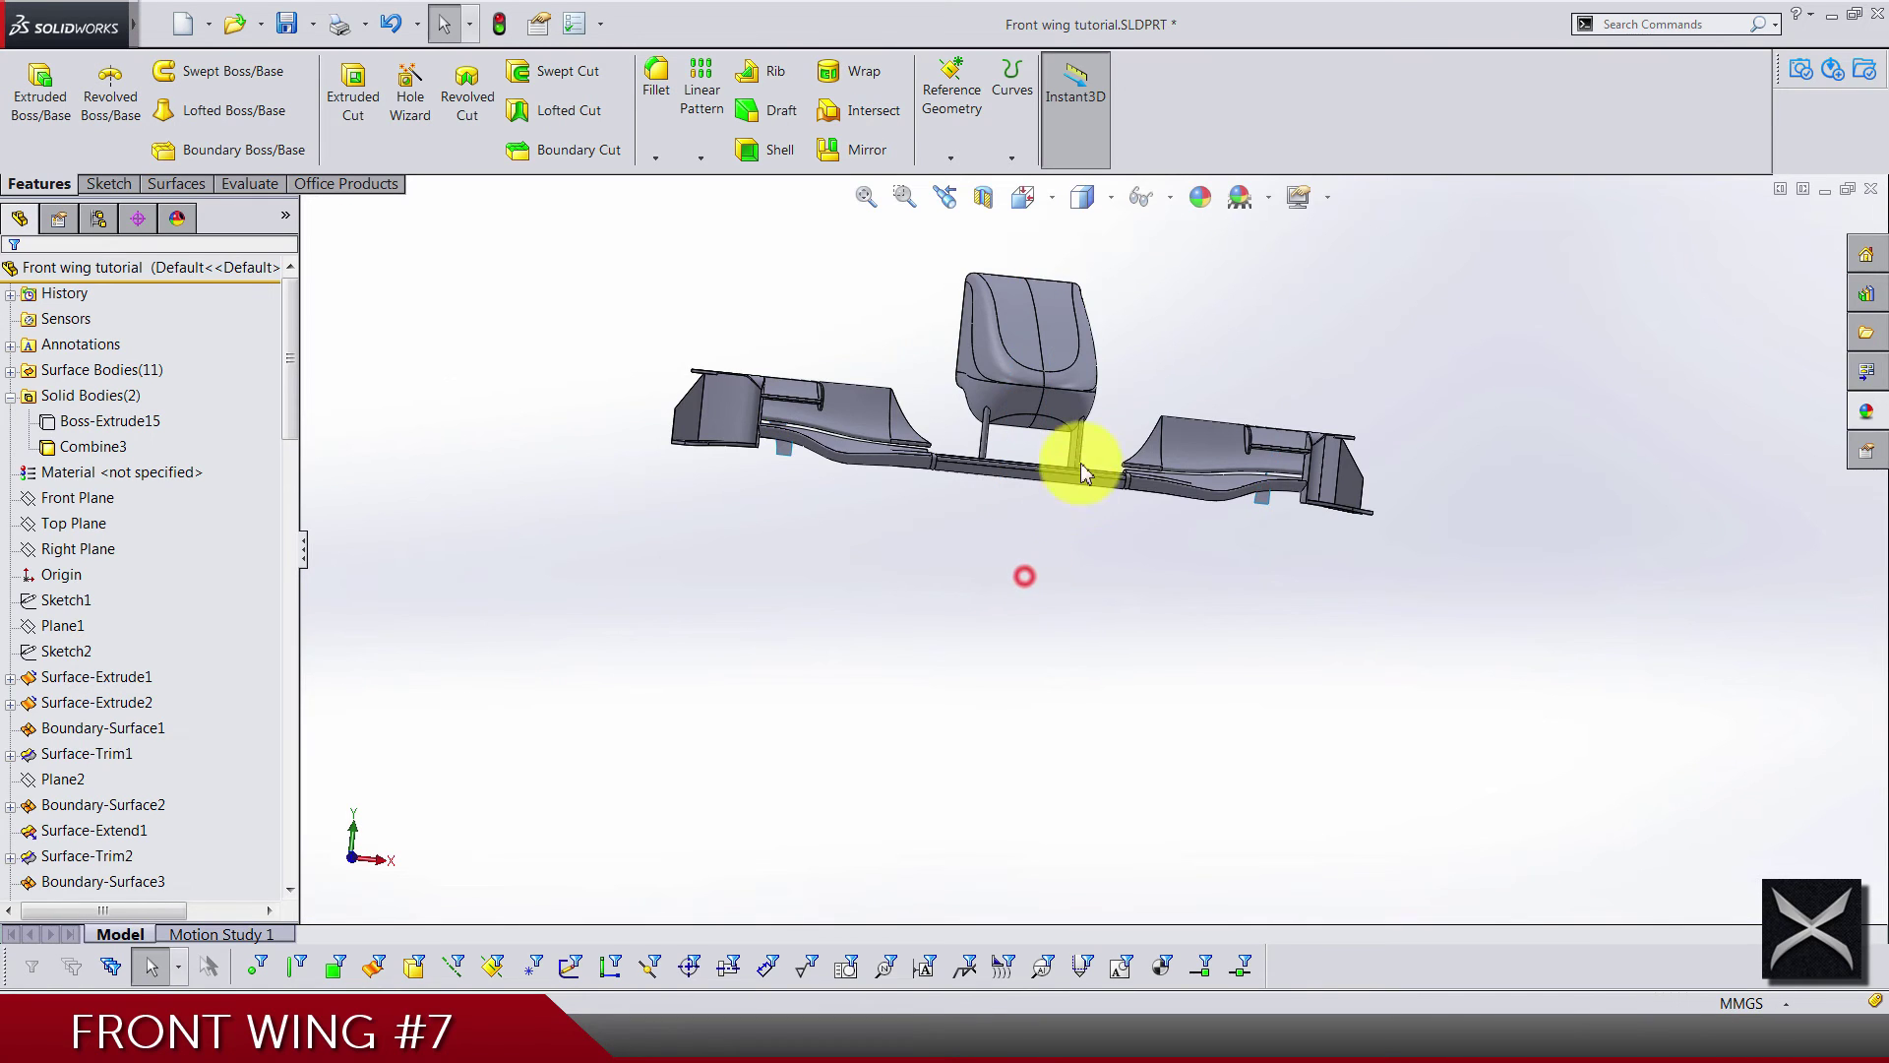
scroll(1172, 633, down, 5)
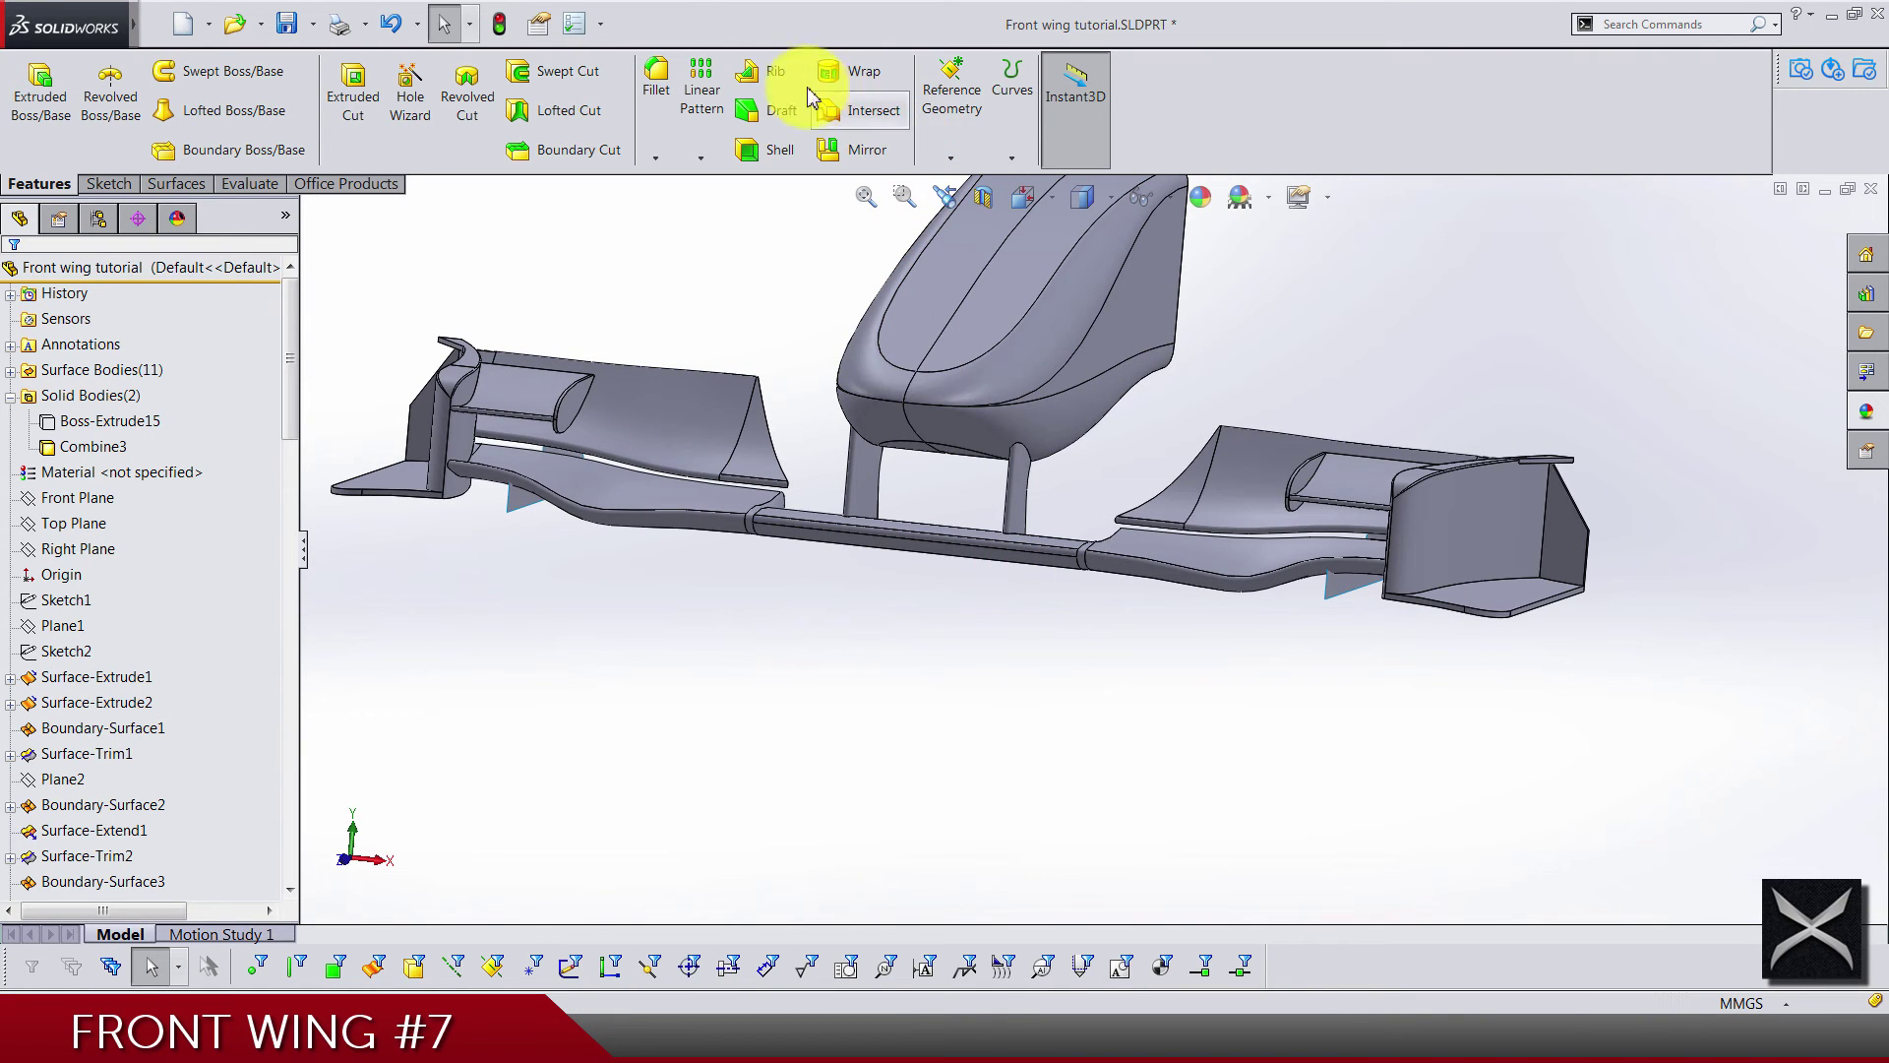
scroll(768, 123, down, 2)
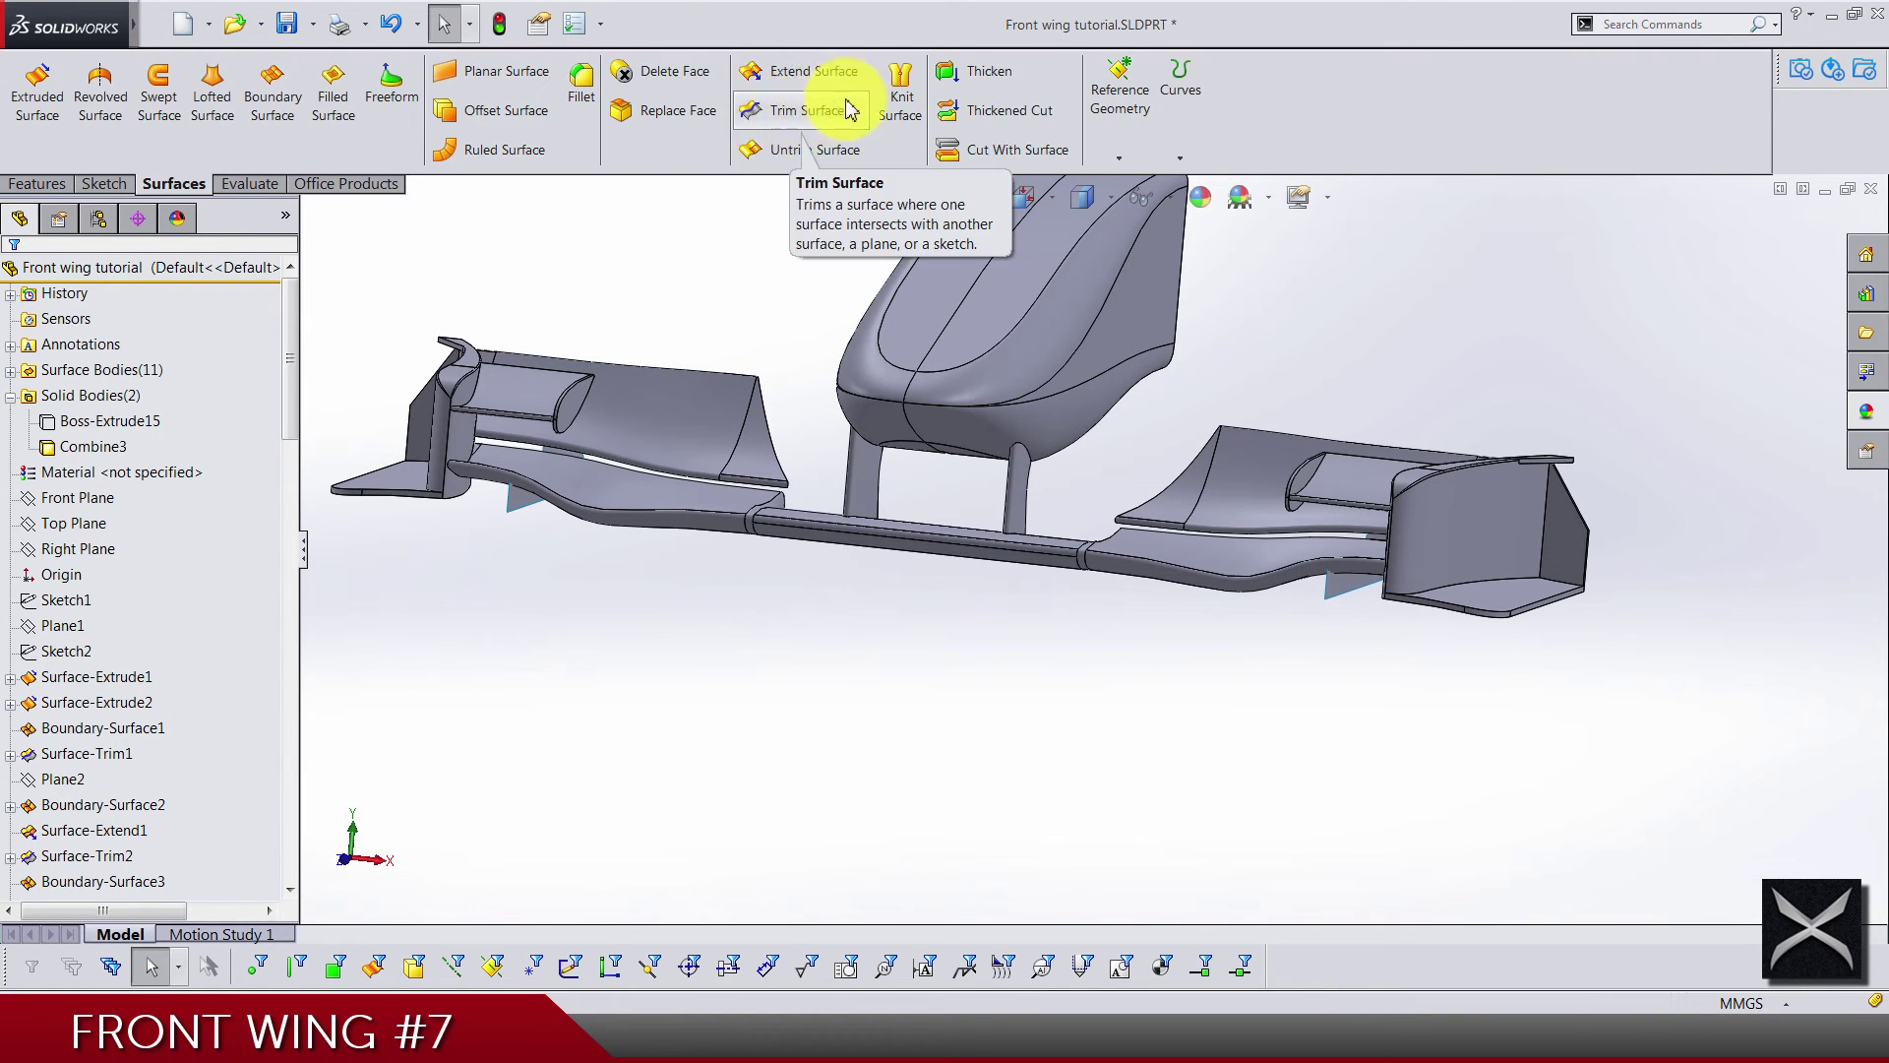
click(940, 81)
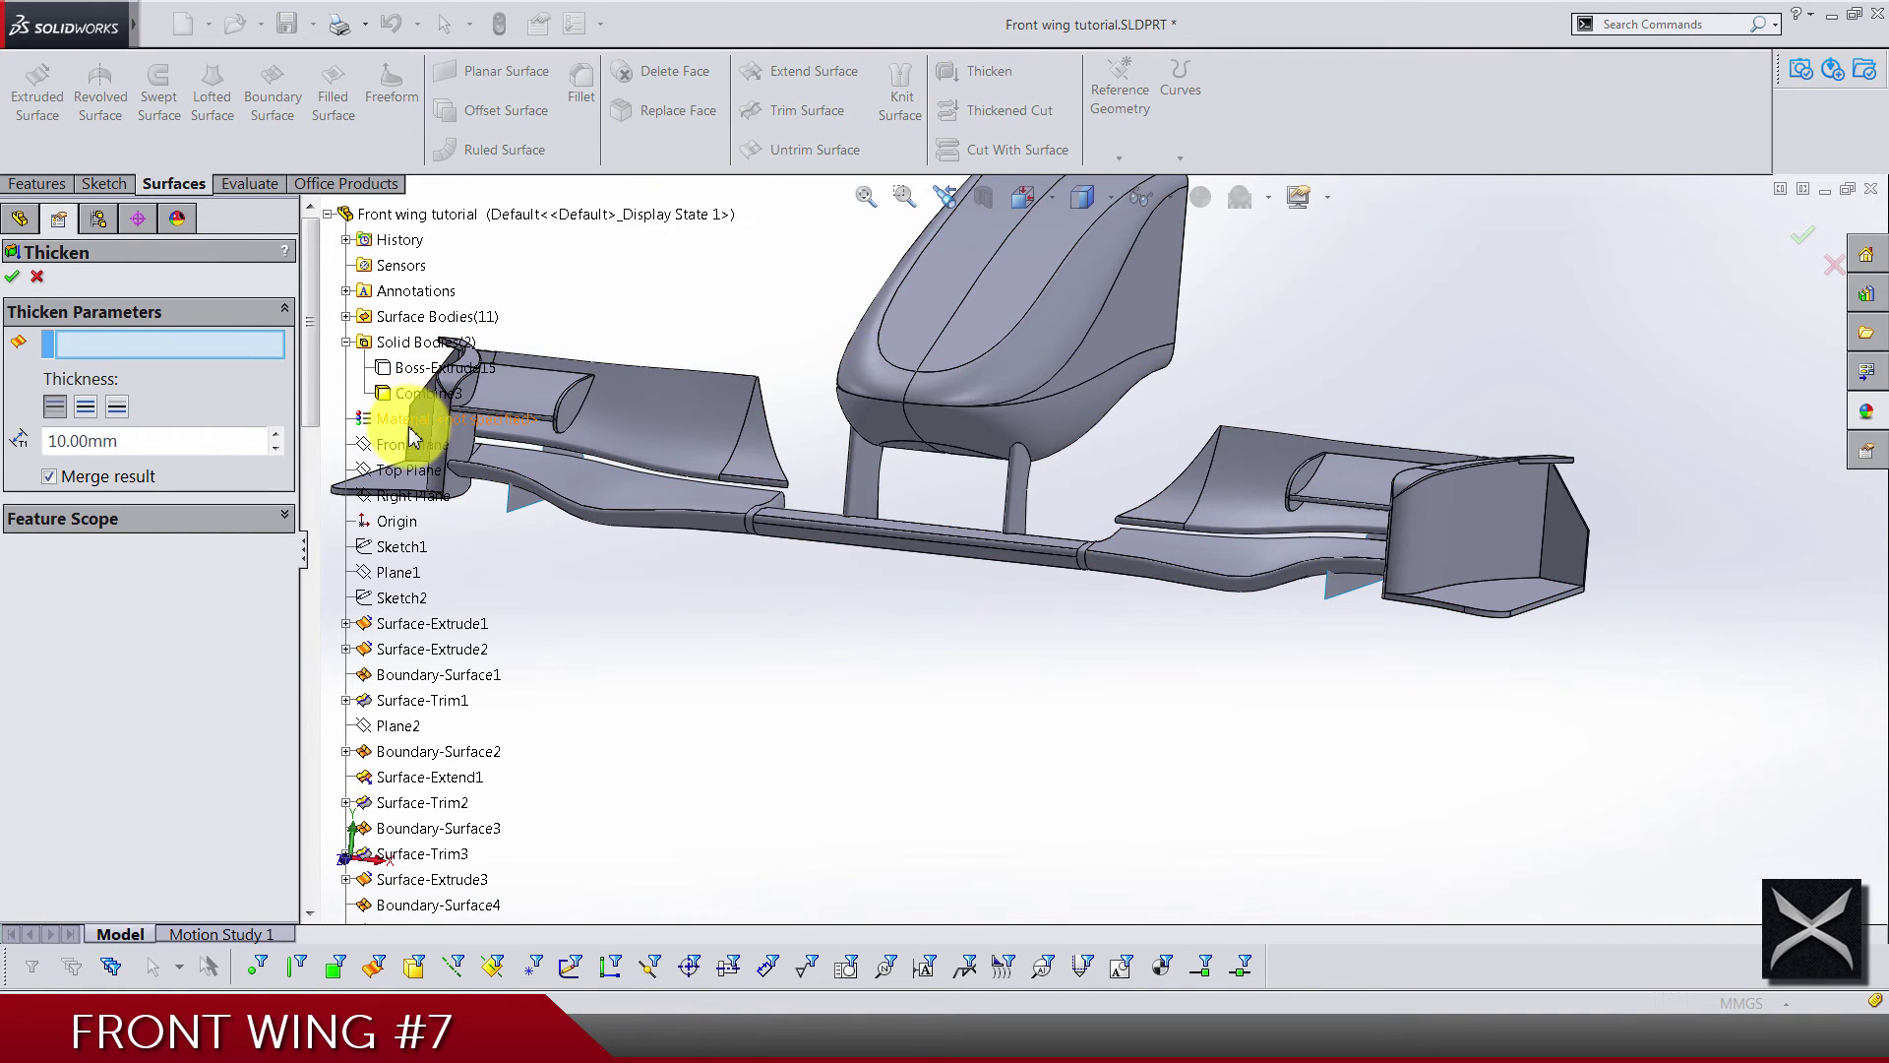
Thicken the trimmed winglet surface by 5.00 mm, checking it from the front view
double_click(134, 450)
scroll(1230, 620, down, 5)
click(1130, 498)
scroll(1141, 492, down, 3)
middle_drag(1141, 492, 1158, 536)
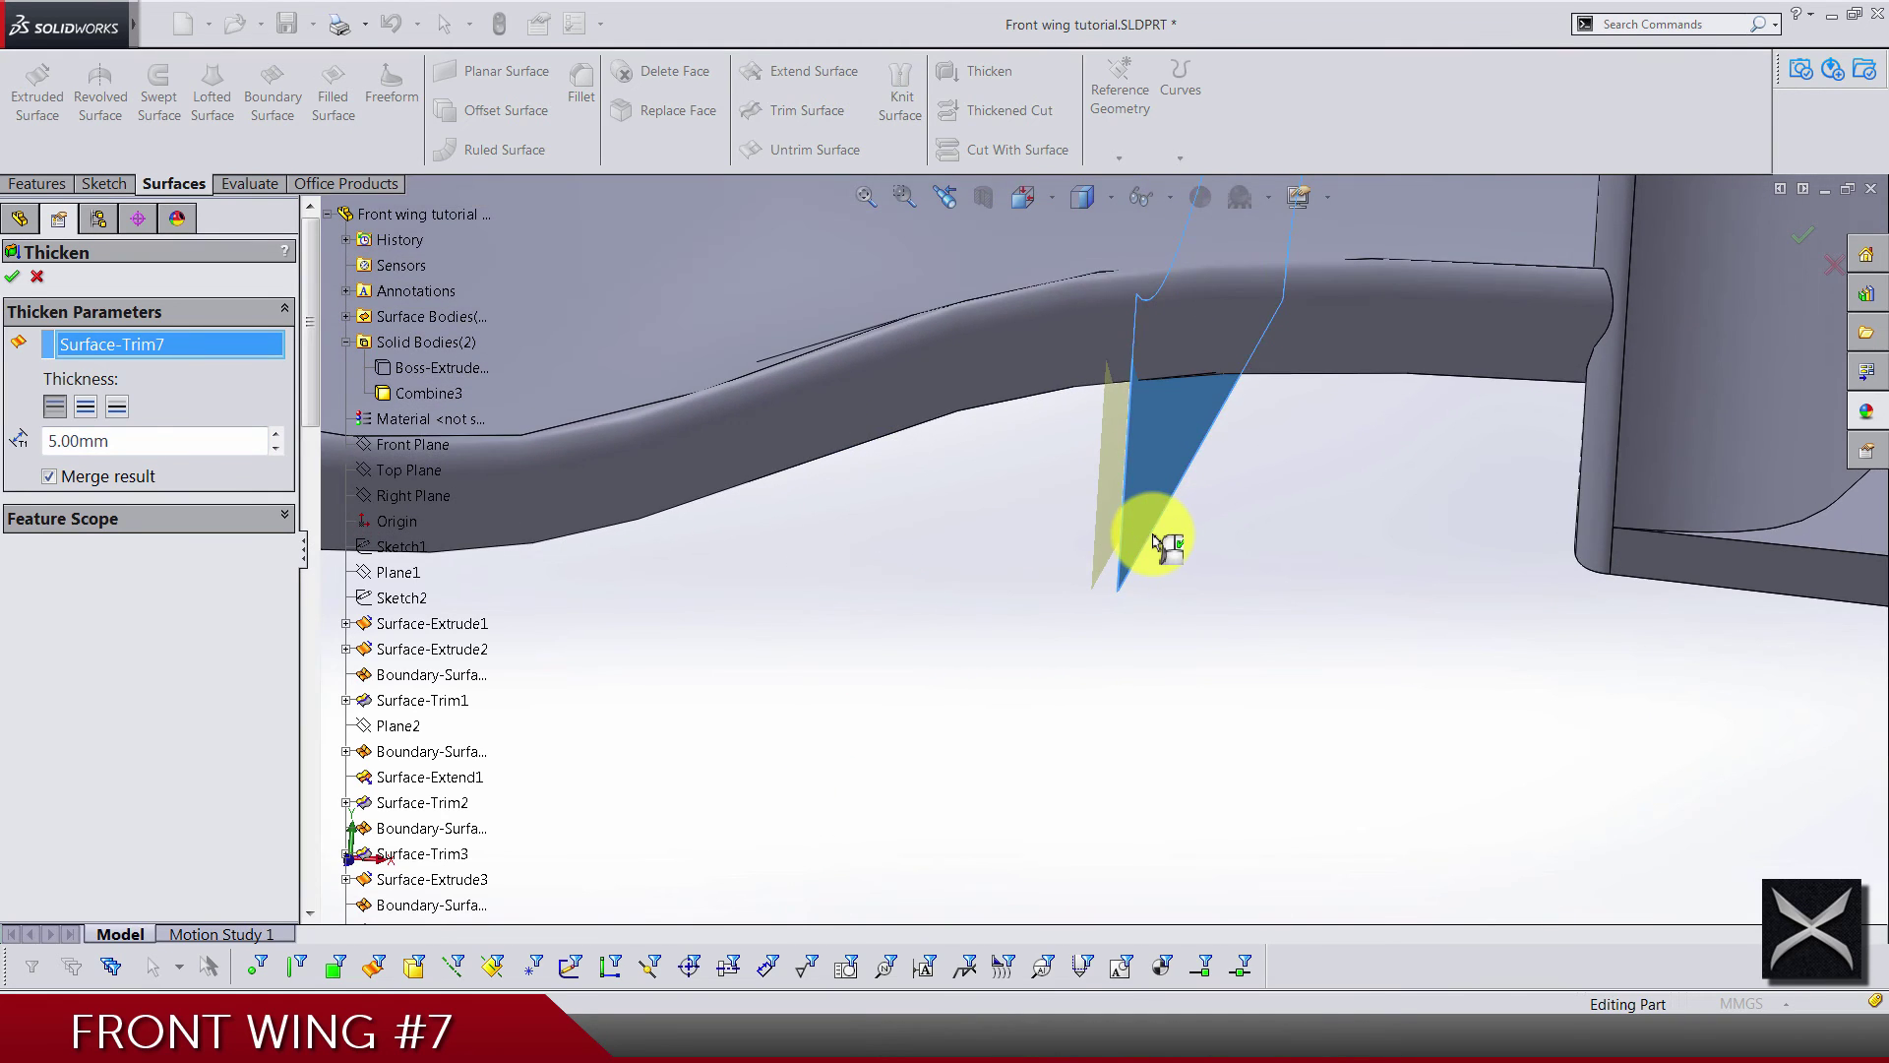
scroll(1158, 536, up, 5)
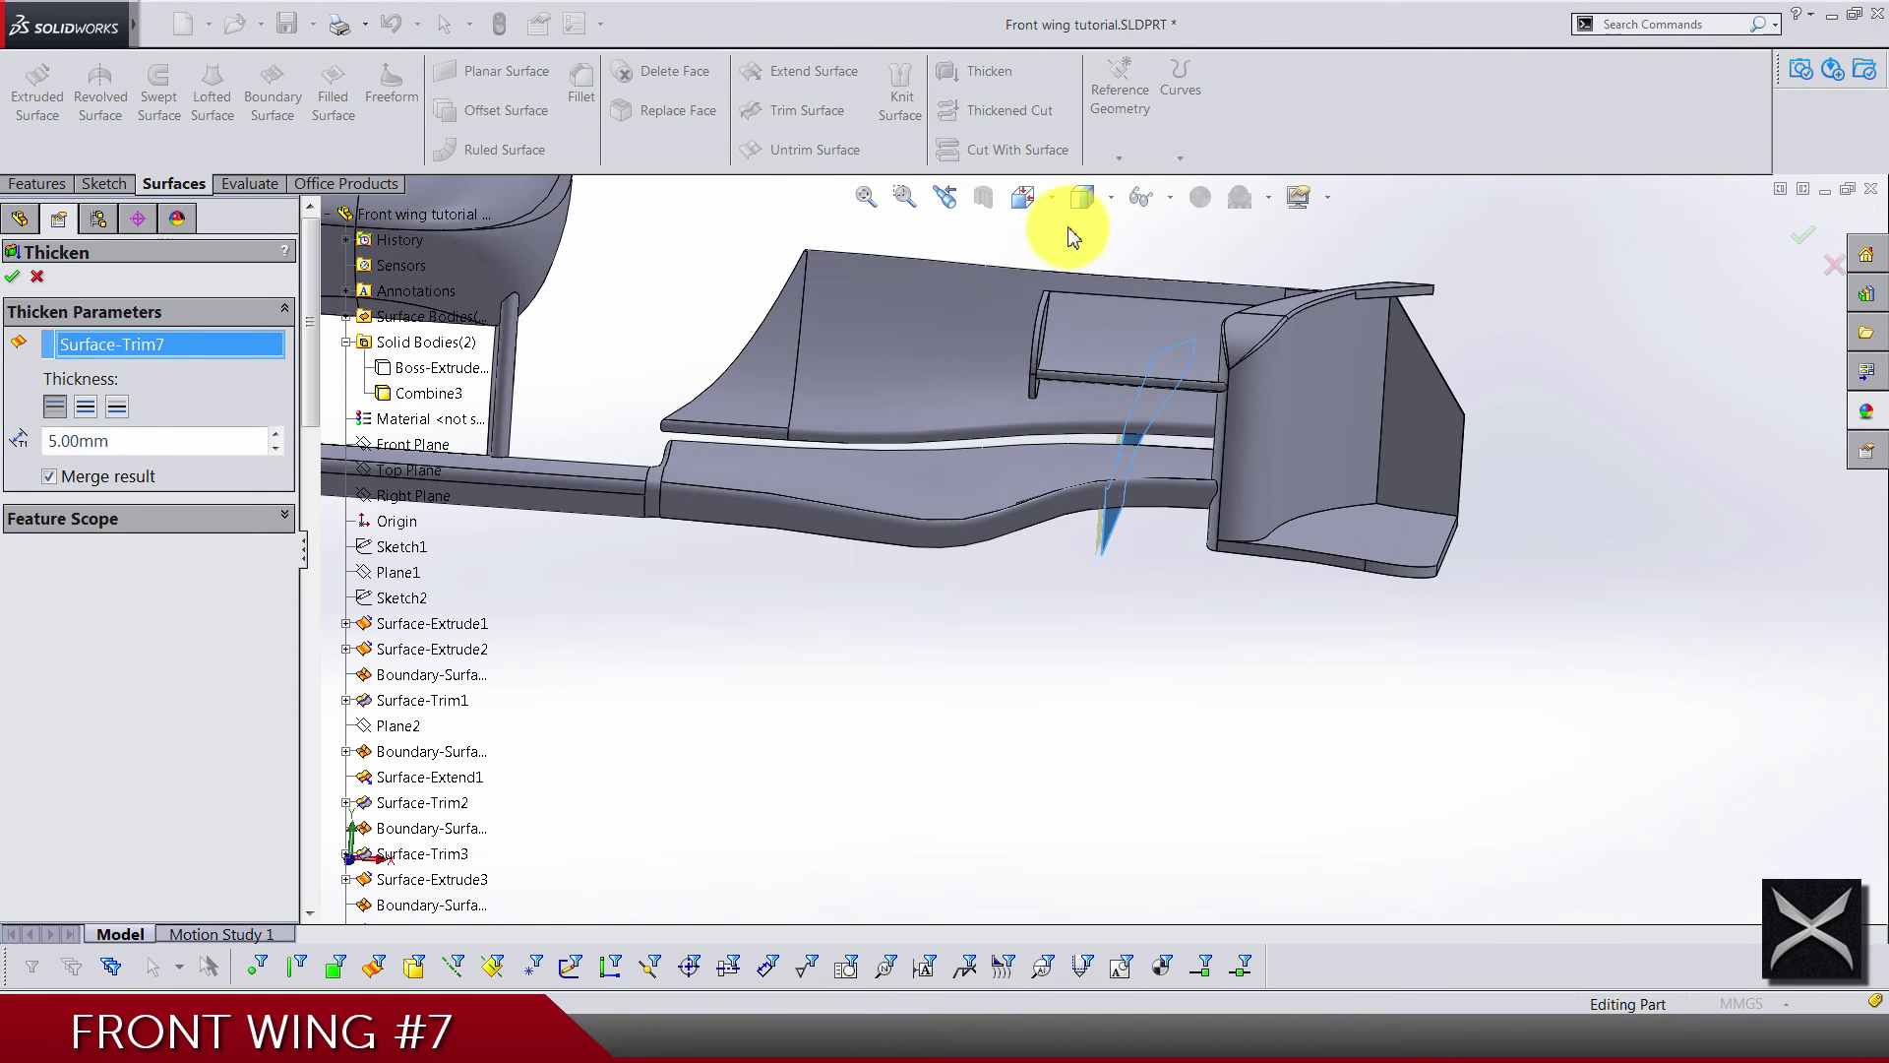
click(1045, 218)
click(1067, 316)
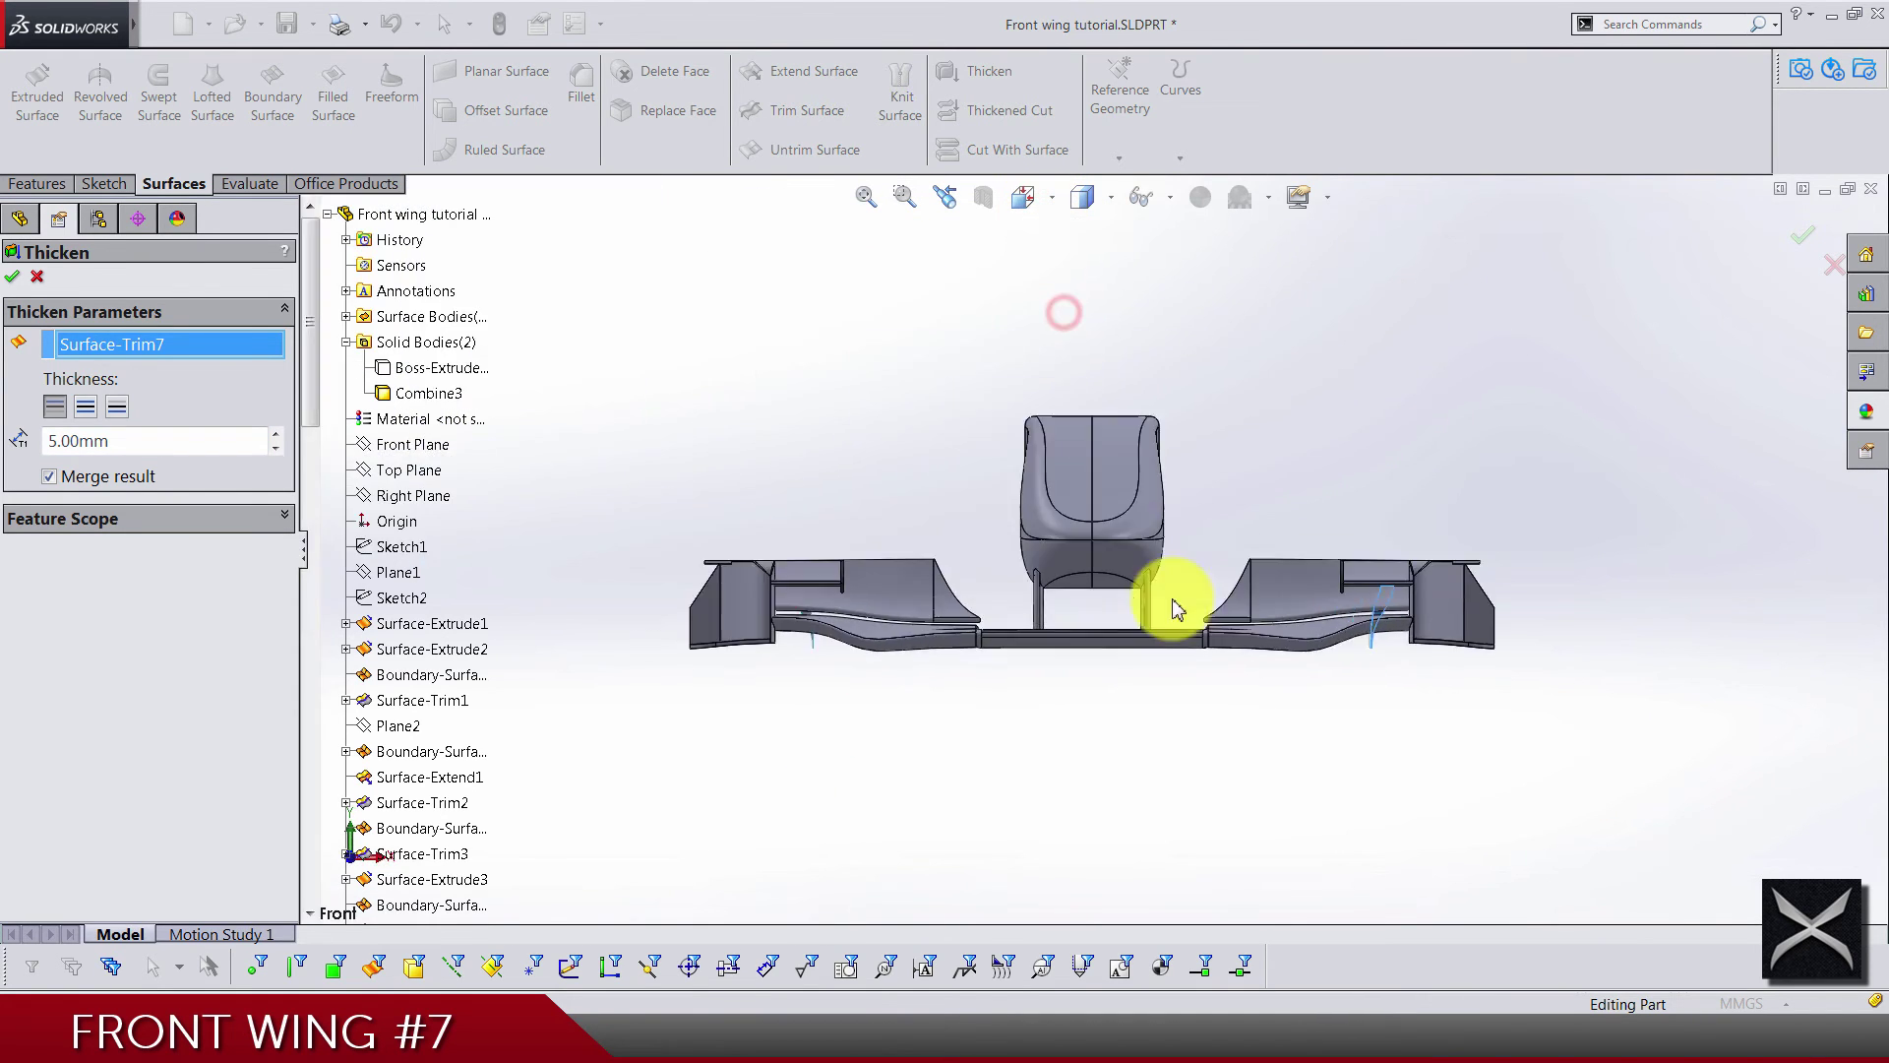
scroll(1431, 630, down, 8)
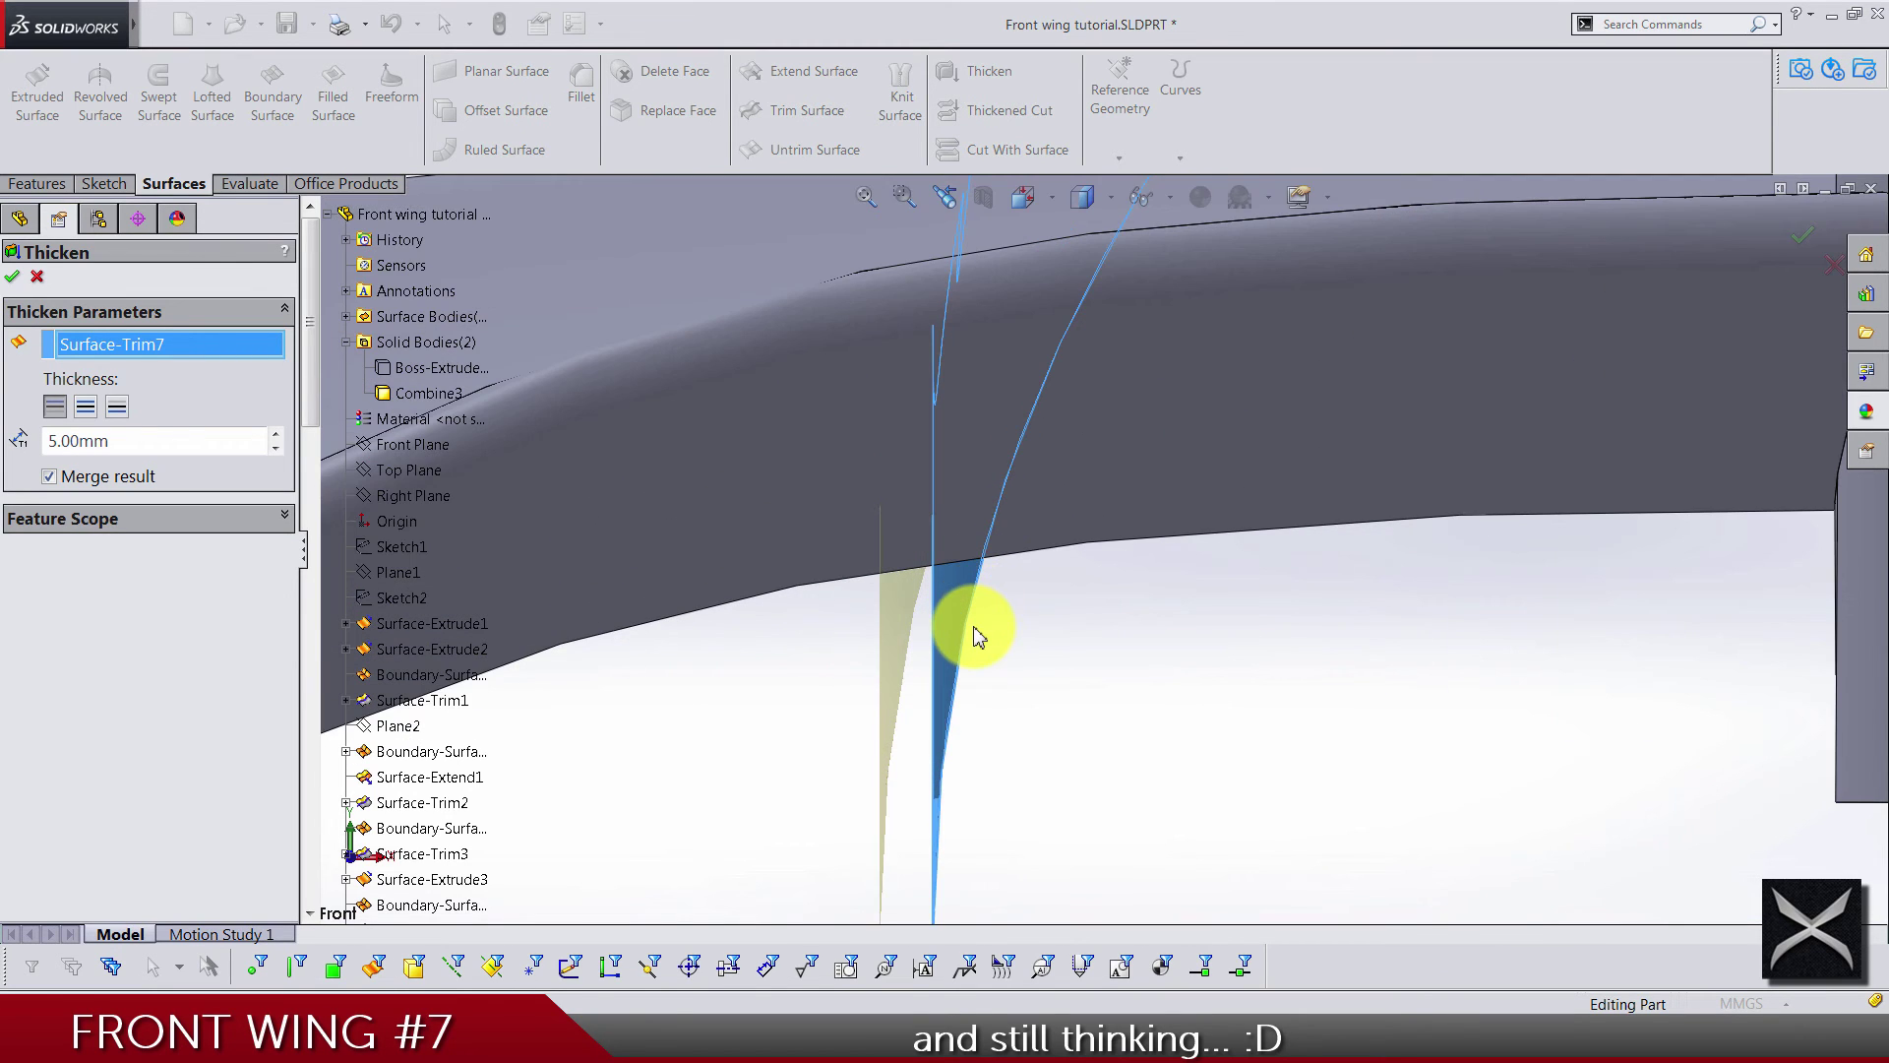
scroll(1050, 672, up, 2)
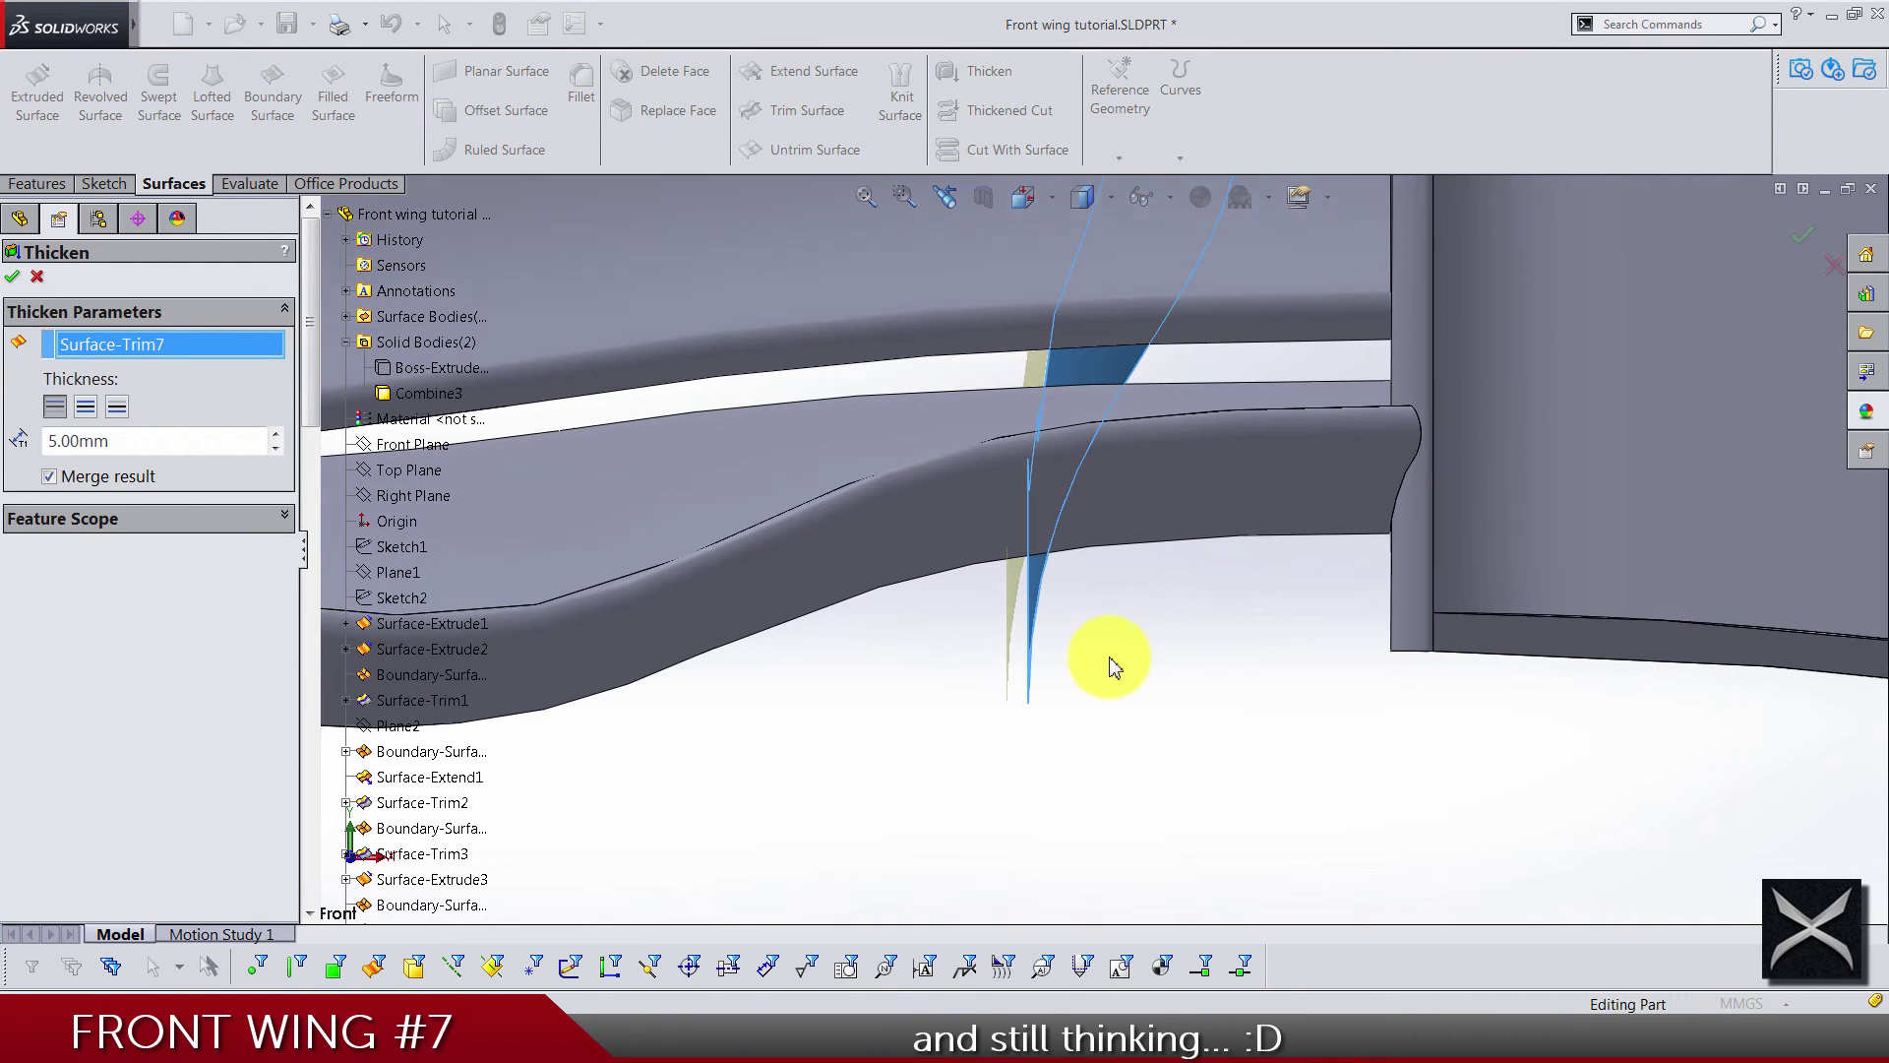
scroll(1087, 612, down, 3)
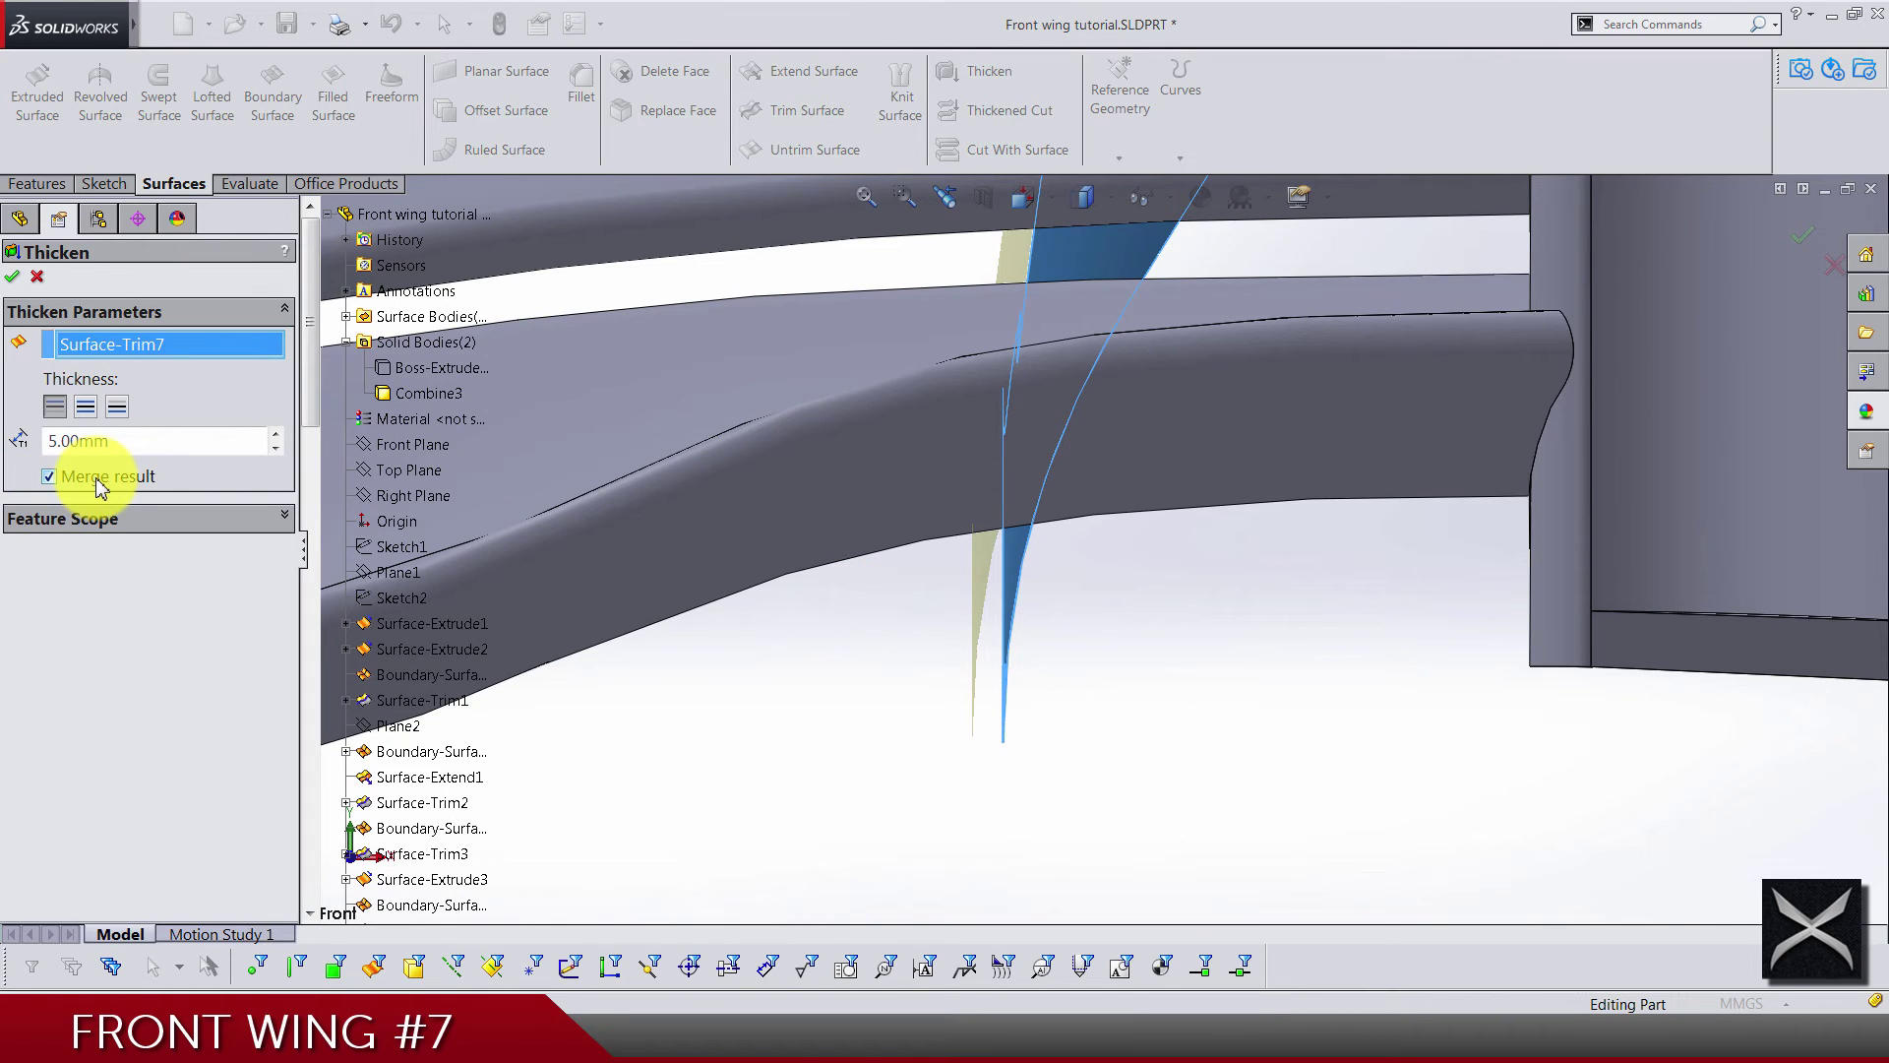
Merge the thickened winglet into the Combine3 wing body instead of auto-selecting bodies, and confirm
click(90, 518)
click(87, 630)
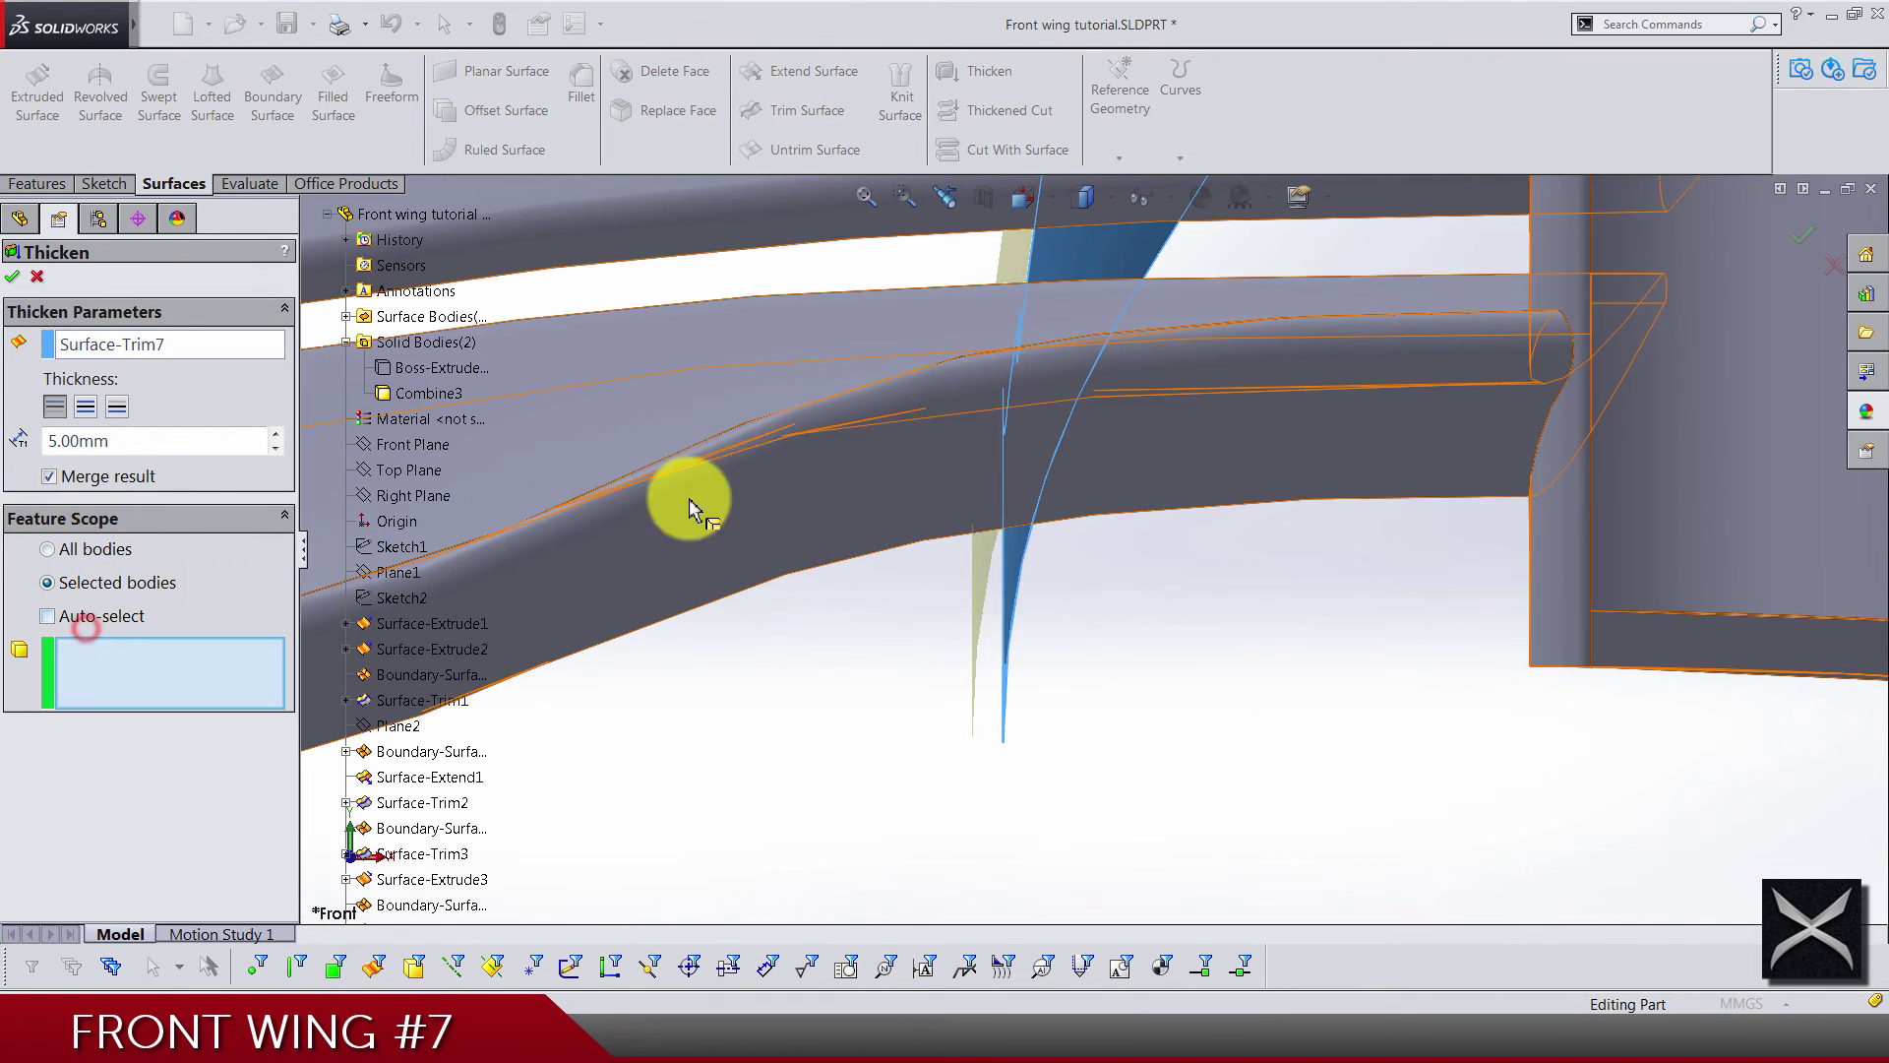
click(725, 497)
scroll(1142, 726, up, 5)
right_click(1142, 725)
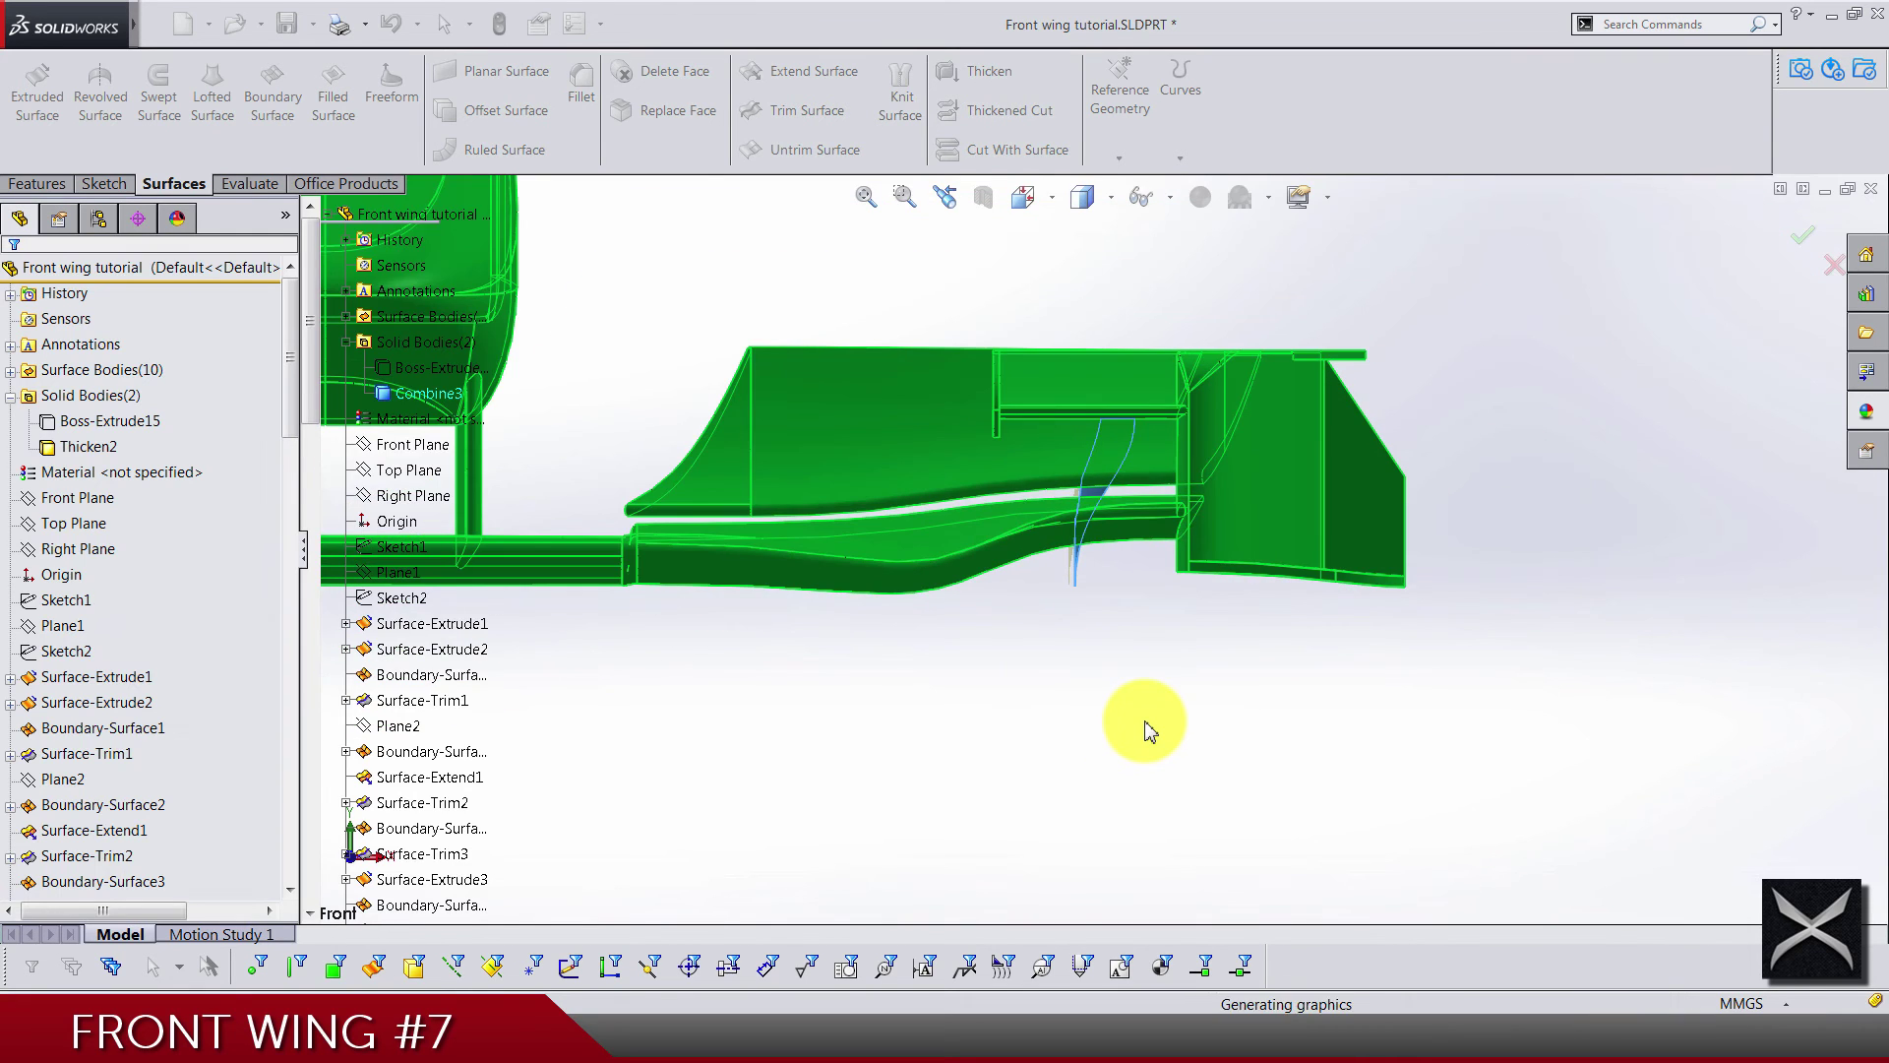
scroll(1096, 595, down, 5)
Orbit the wing to inspect the new Thicken2 winglet, underside, fin and nose
middle_drag(1092, 602, 1275, 536)
scroll(1296, 504, down, 5)
middle_drag(1462, 327, 1283, 478)
scroll(1150, 579, up, 6)
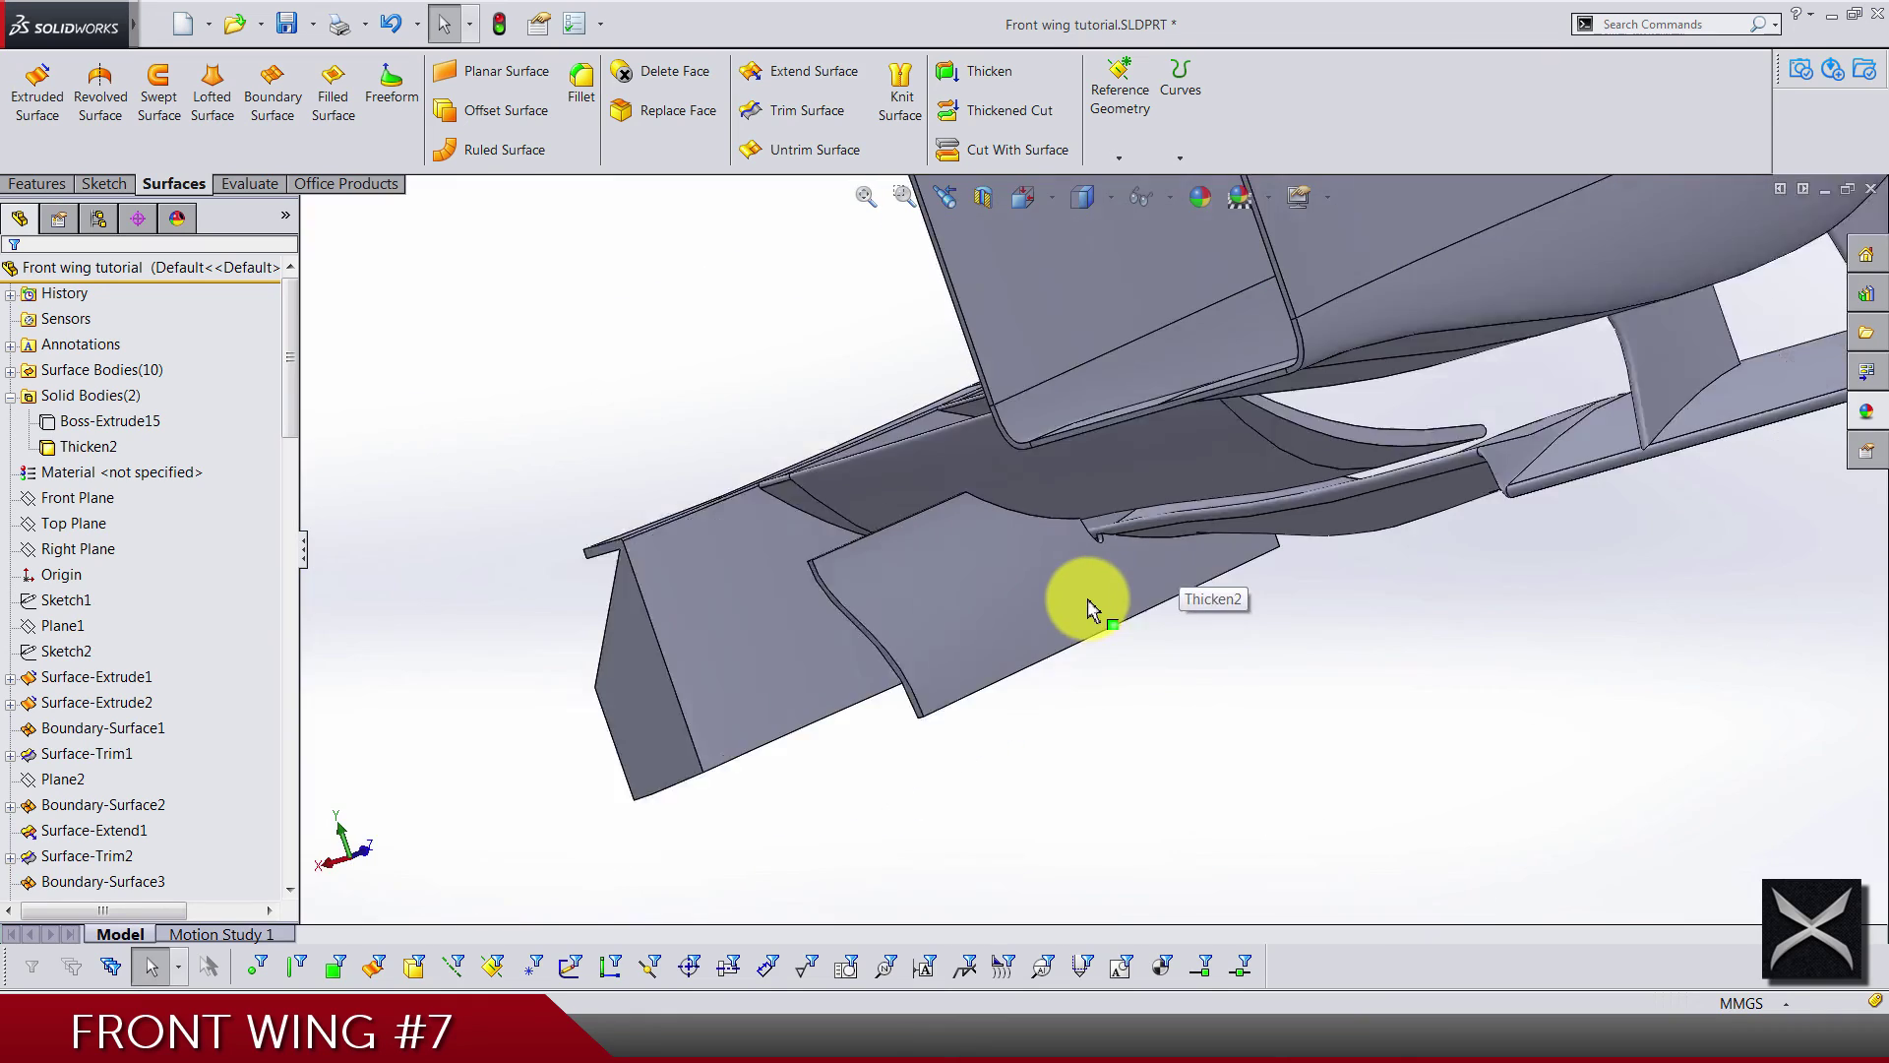
middle_drag(1088, 600, 1250, 451)
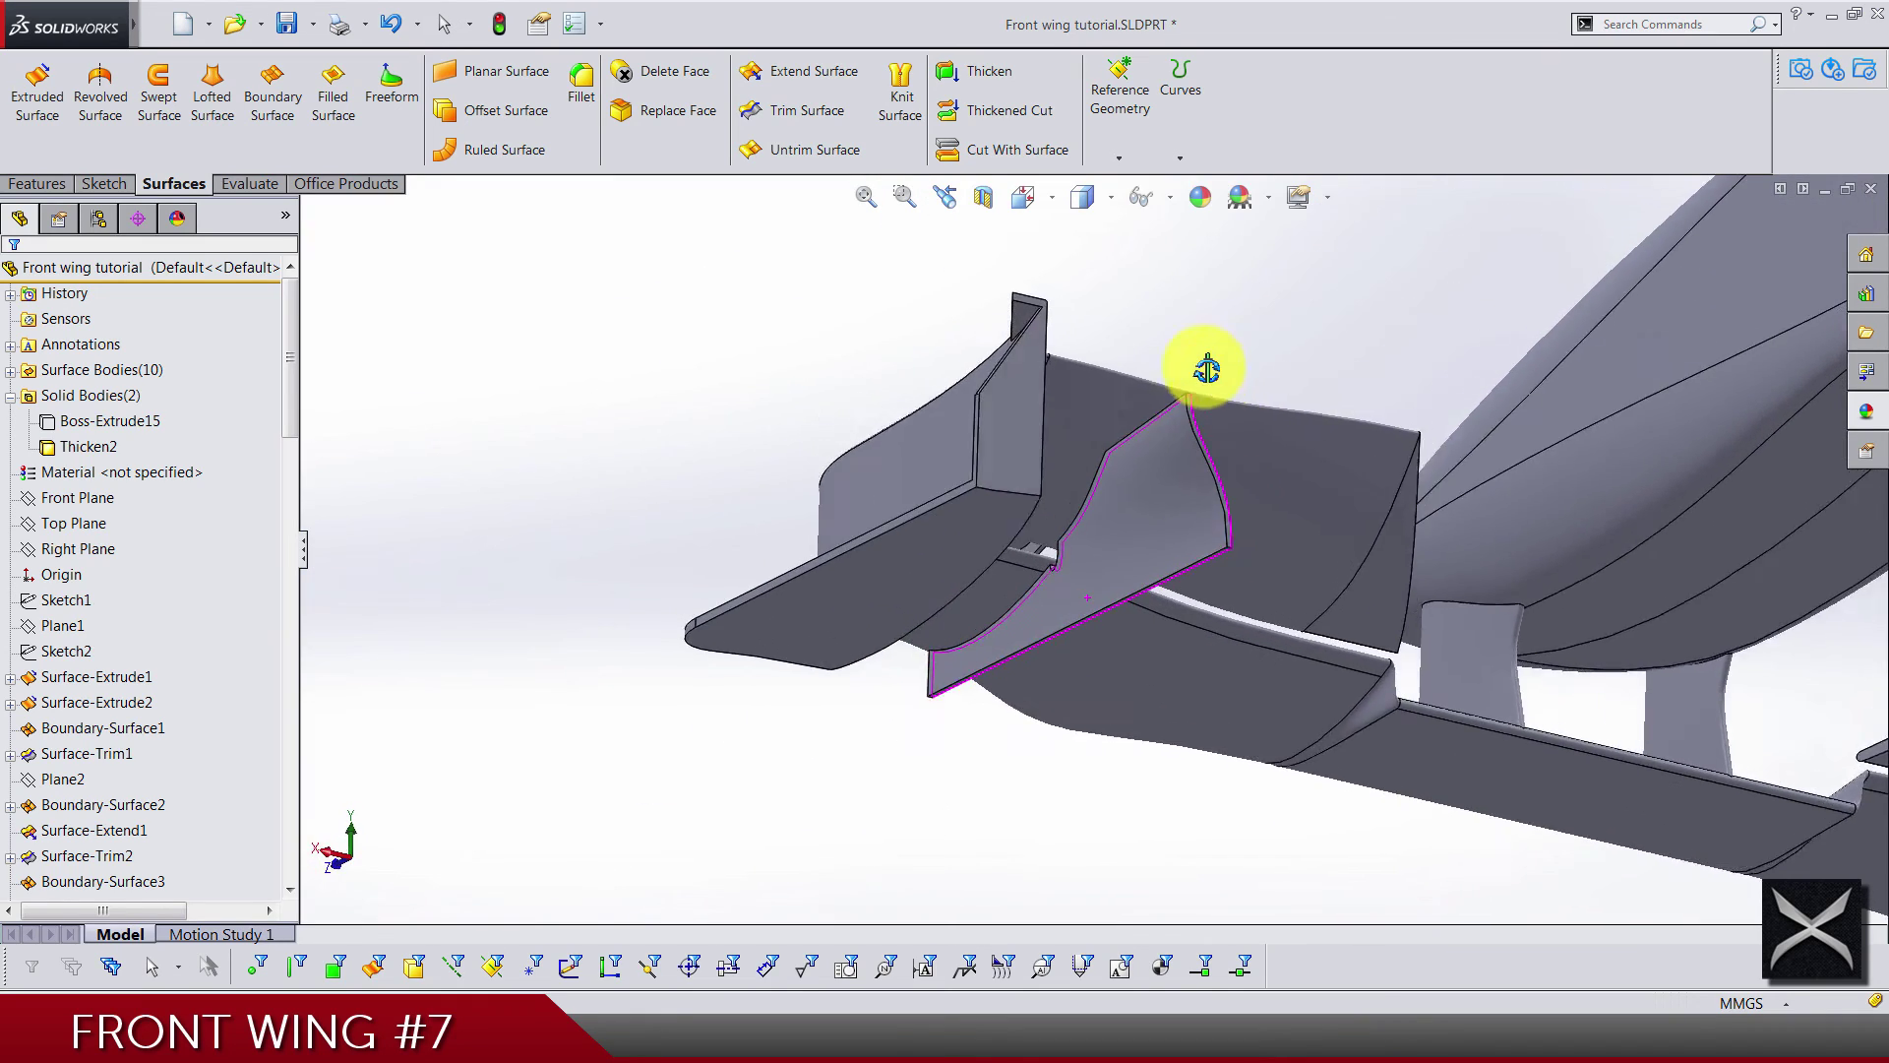
middle_drag(1204, 359, 1330, 784)
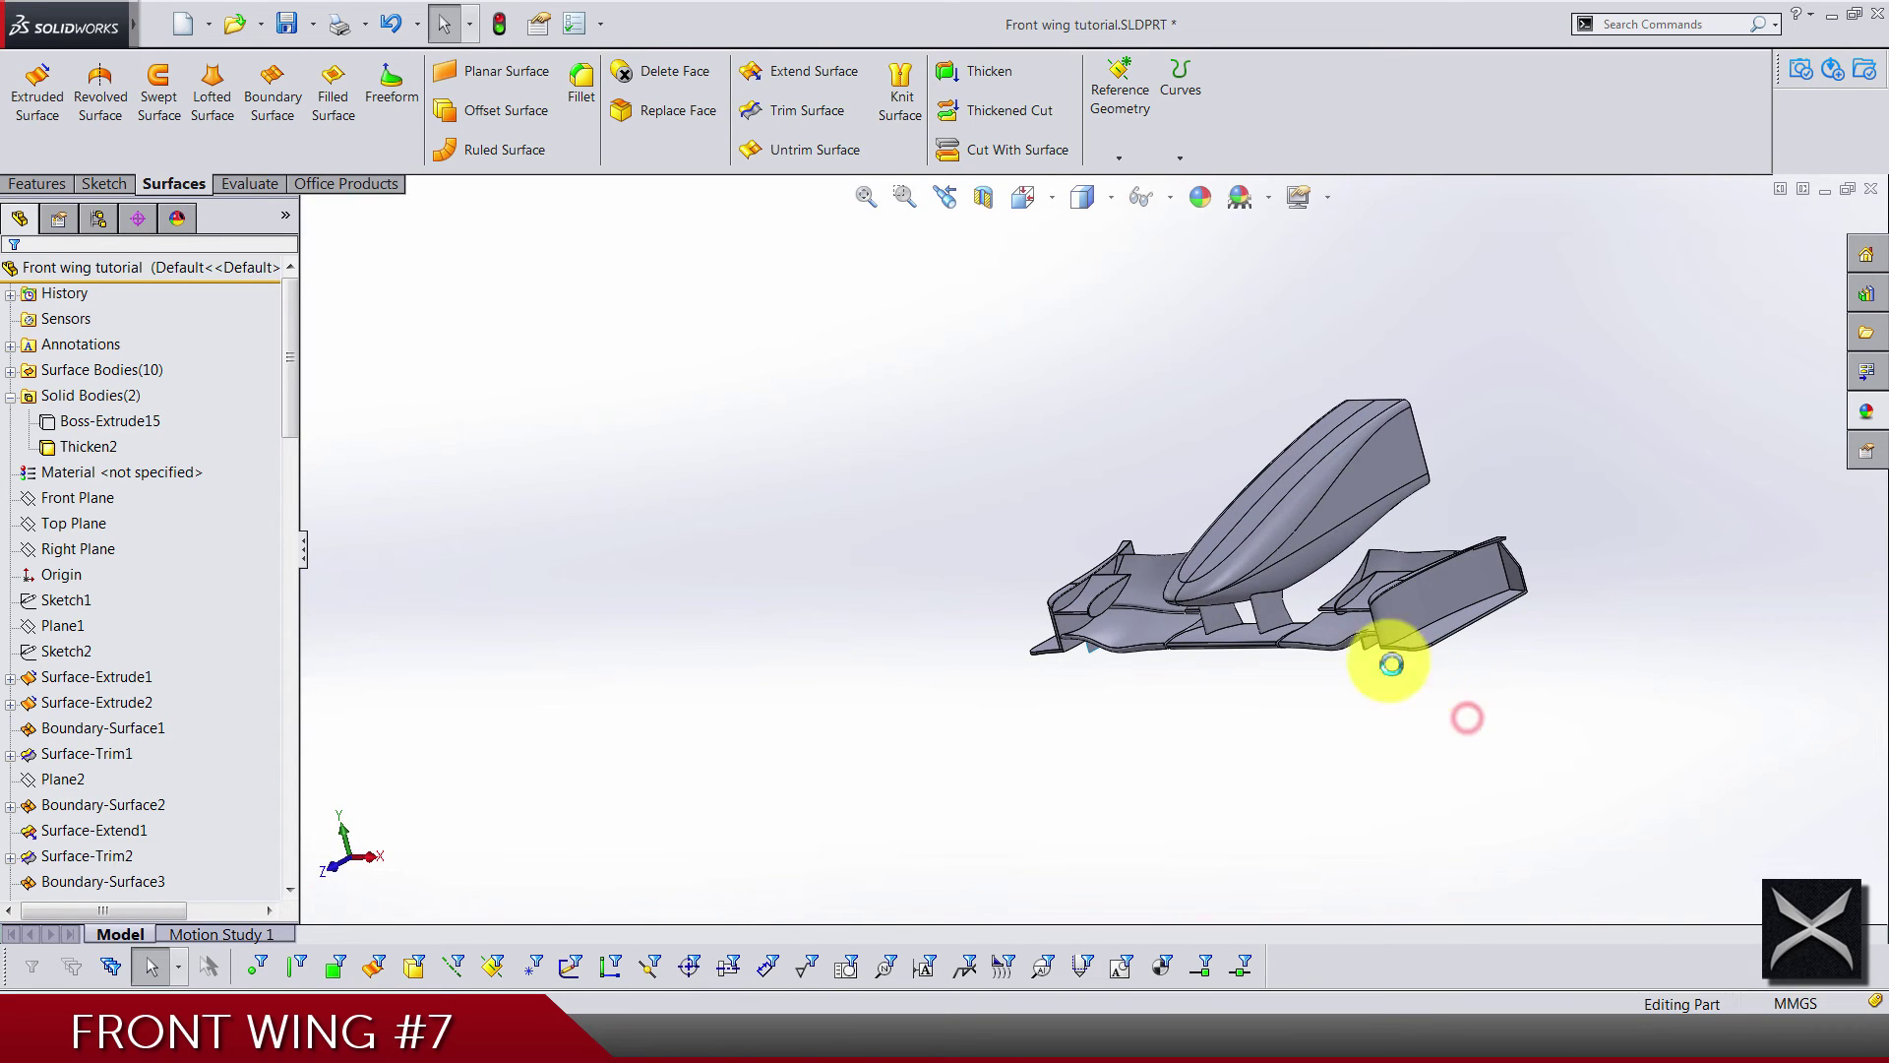
scroll(1181, 577, down, 6)
middle_drag(1054, 624, 1130, 519)
scroll(1109, 553, down, 5)
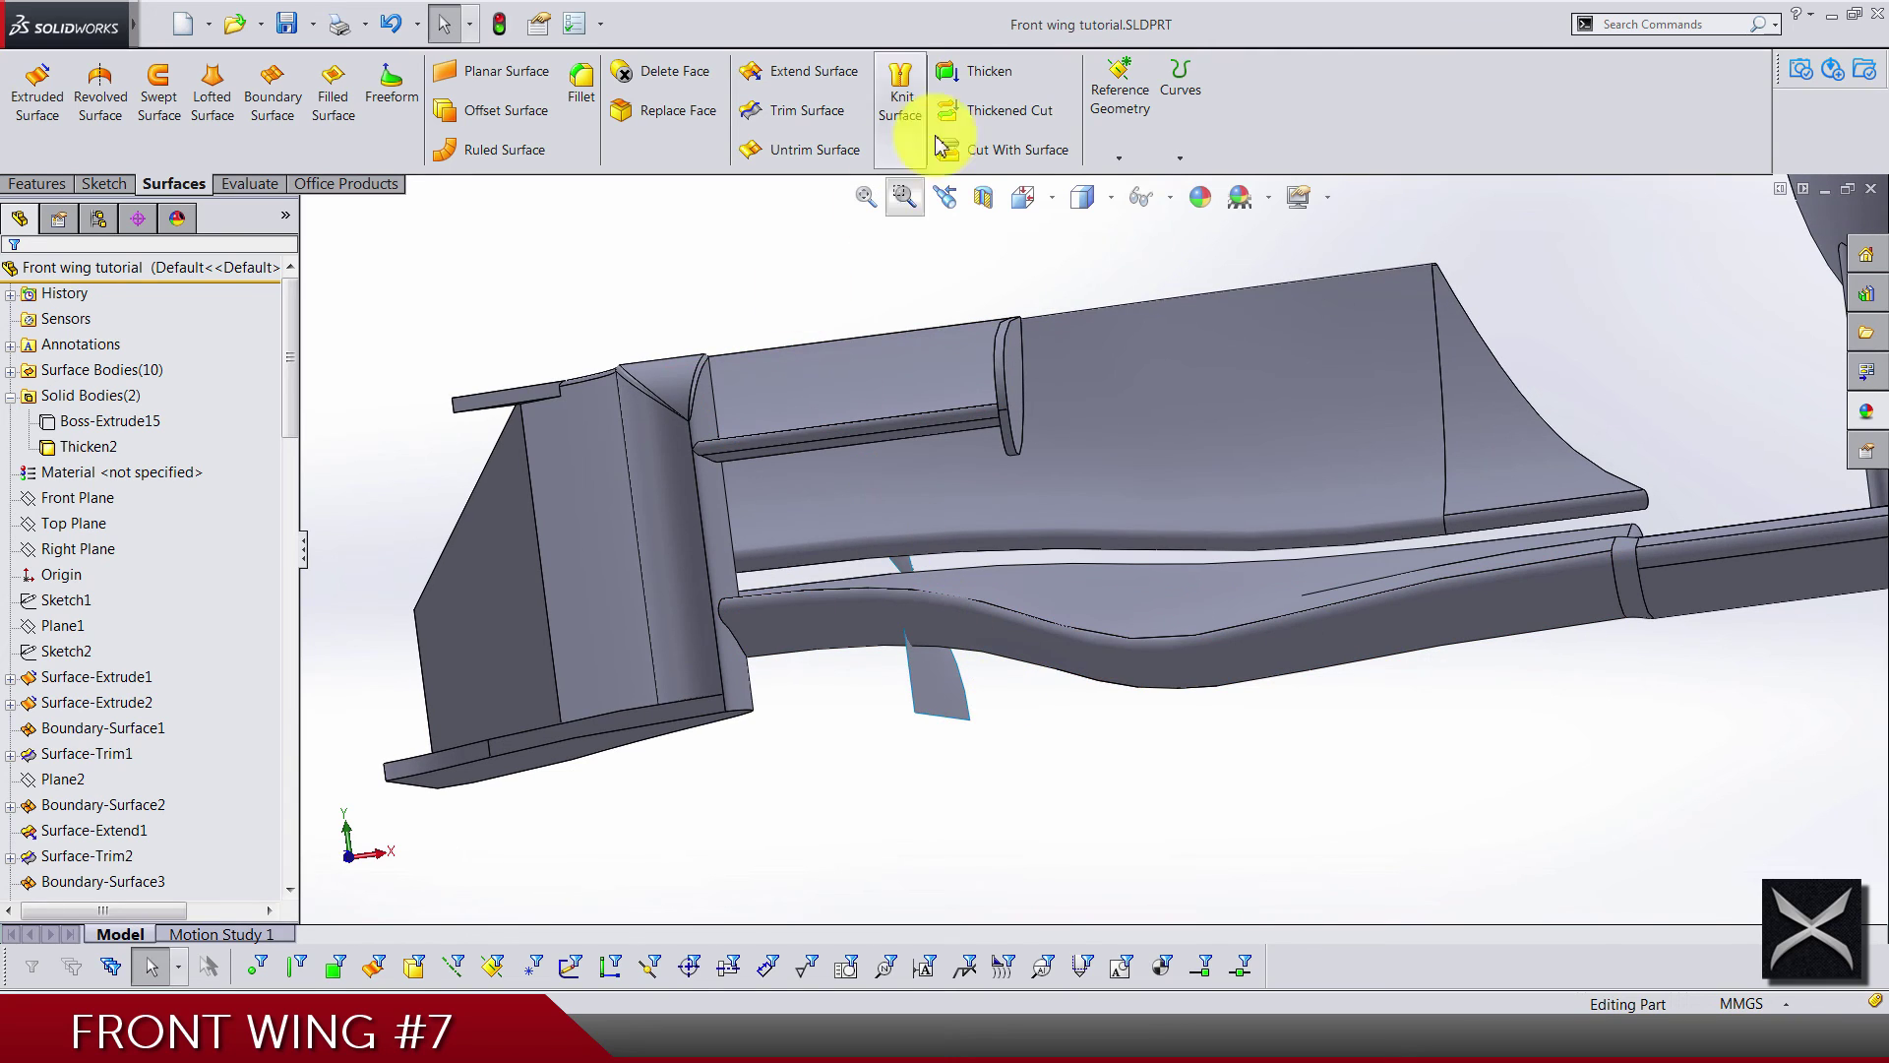
Thicken the mirrored winglet surface 5 mm, merged into the wing body, from the front view
click(984, 71)
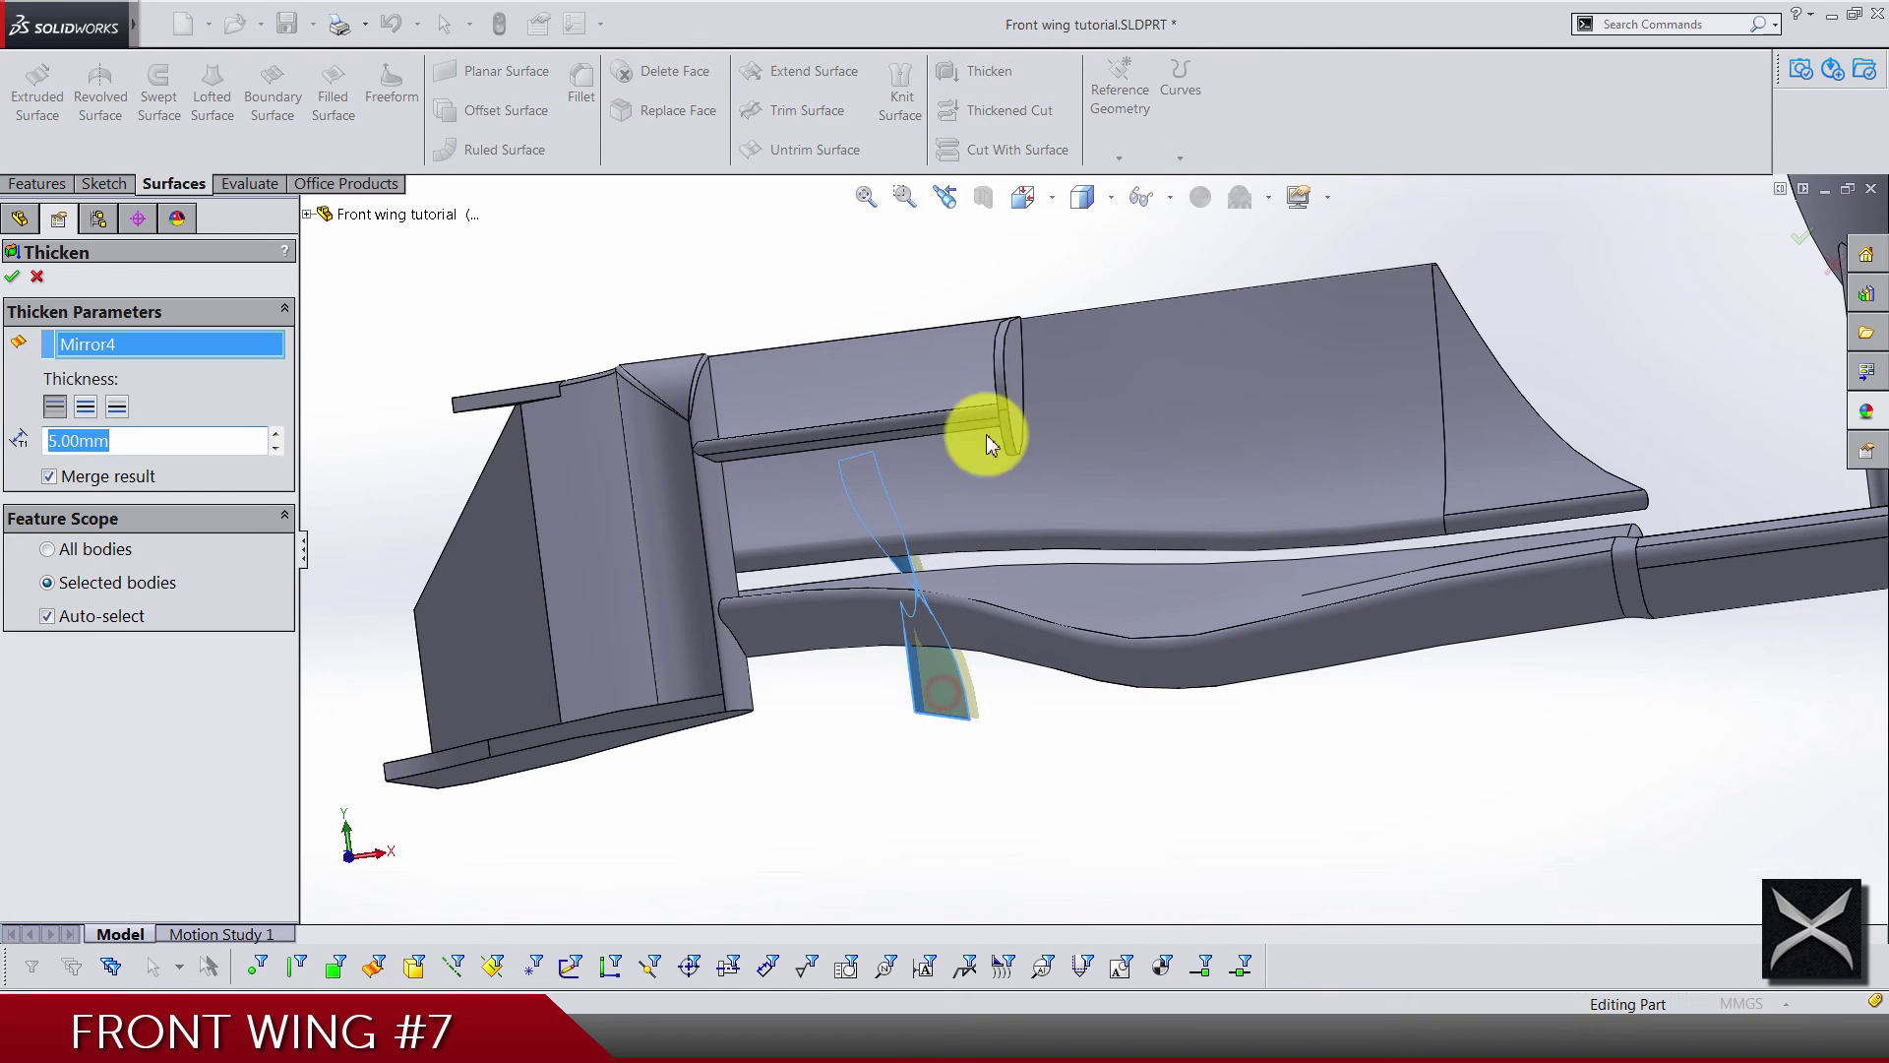
click(1038, 204)
click(1067, 316)
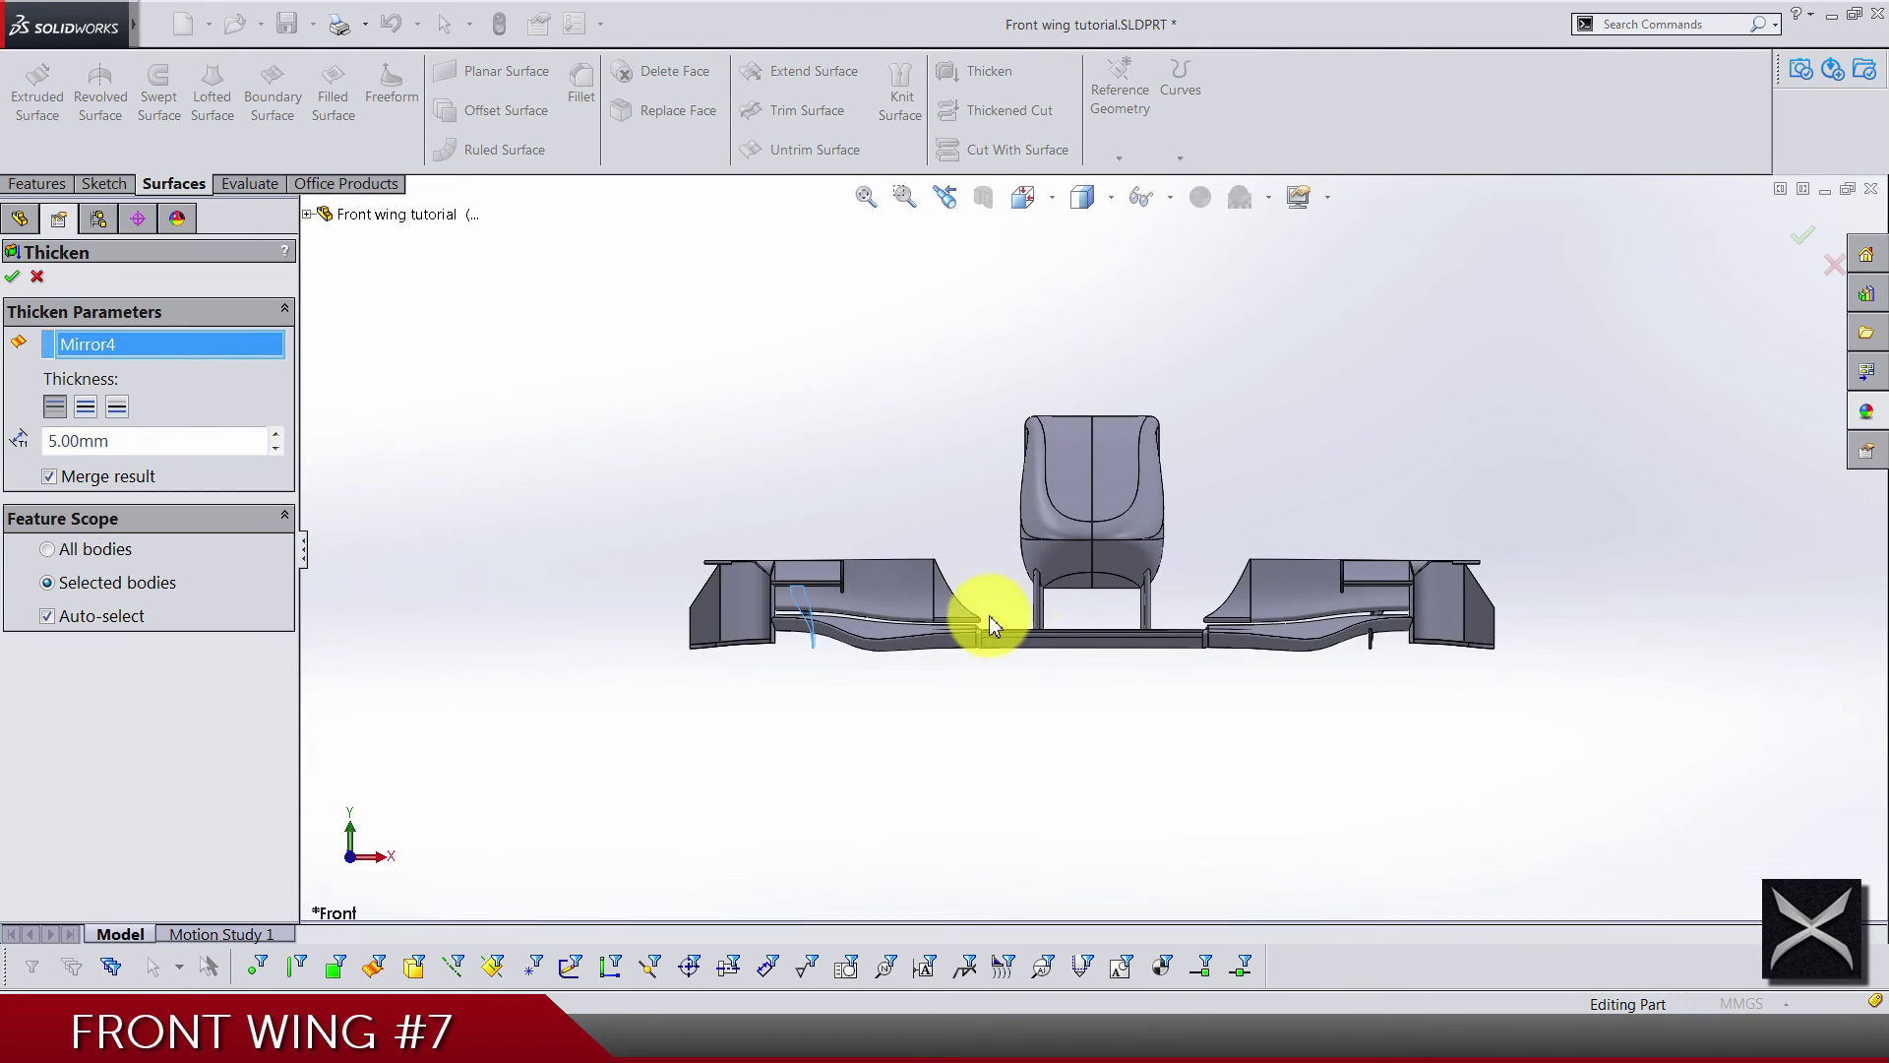
scroll(877, 486, down, 8)
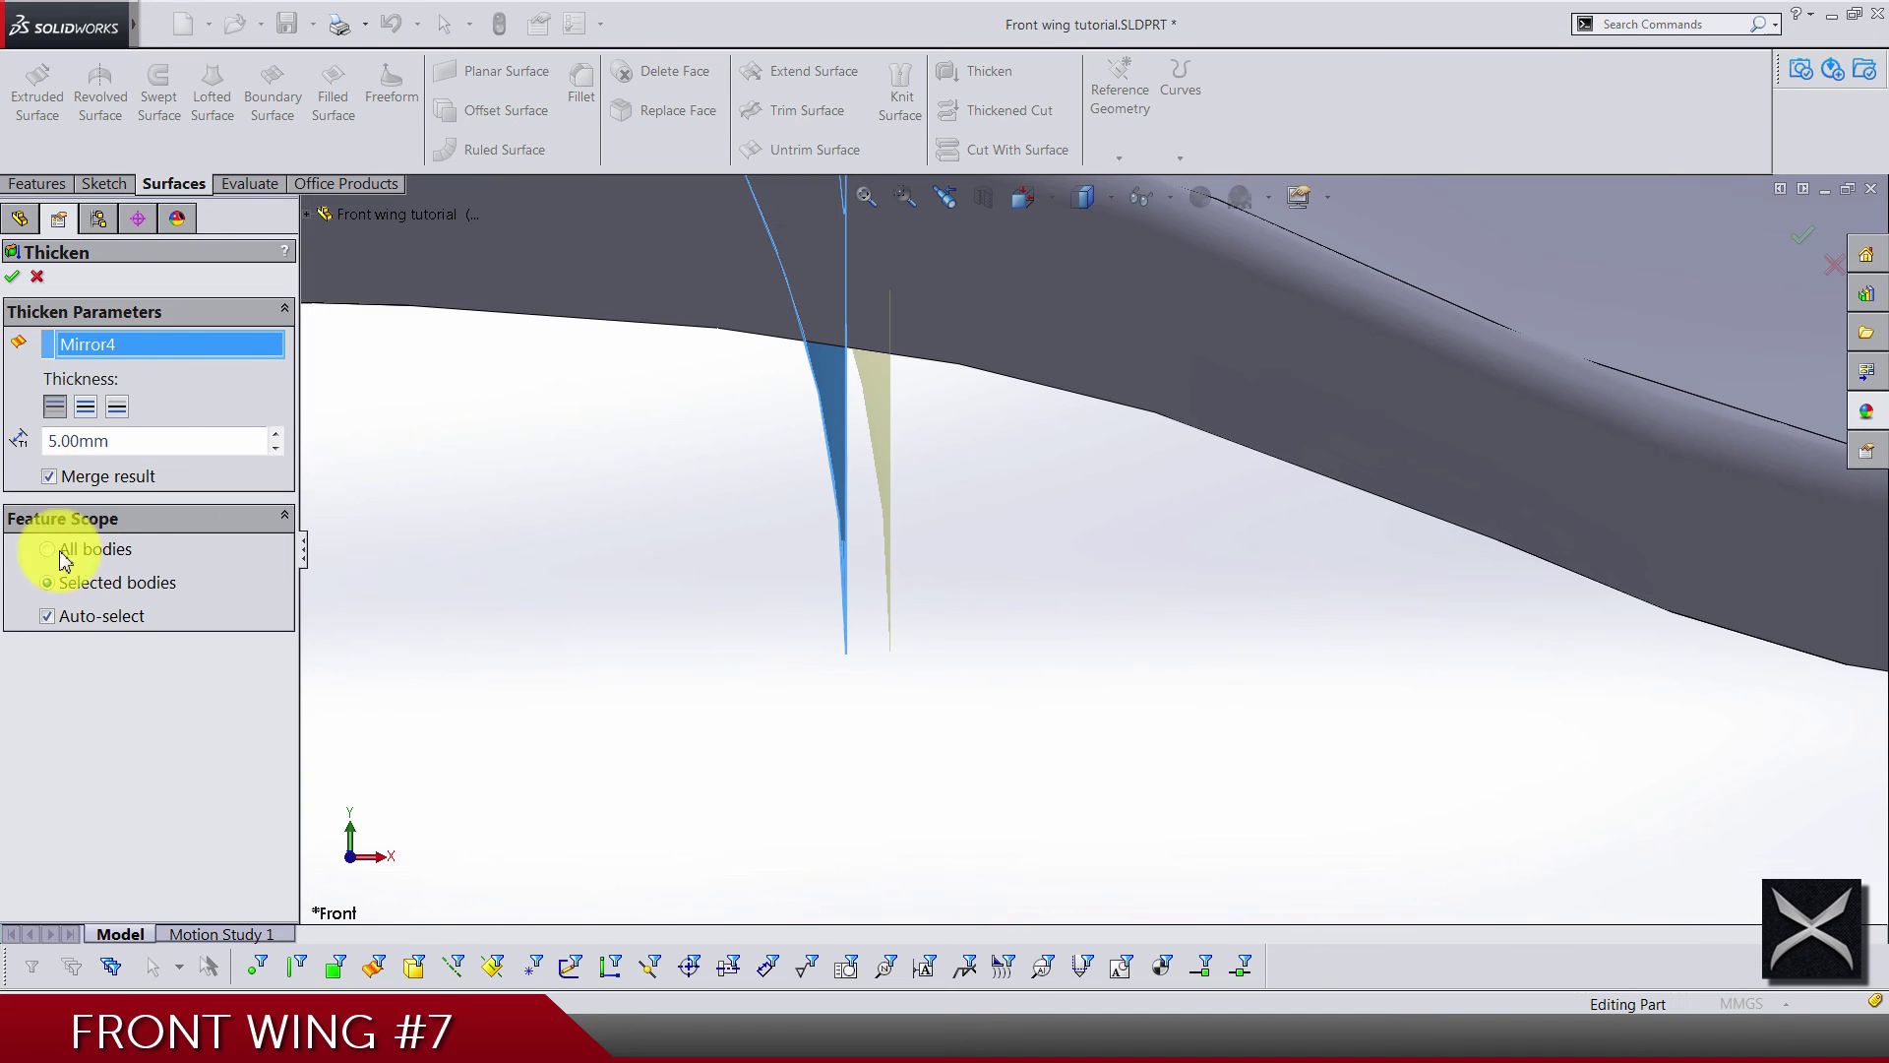
click(1090, 321)
key(Return)
Orbit to a three-quarter view and start deleting the Boss-Extrude15 helper body
scroll(982, 655, up, 6)
scroll(1292, 708, up, 4)
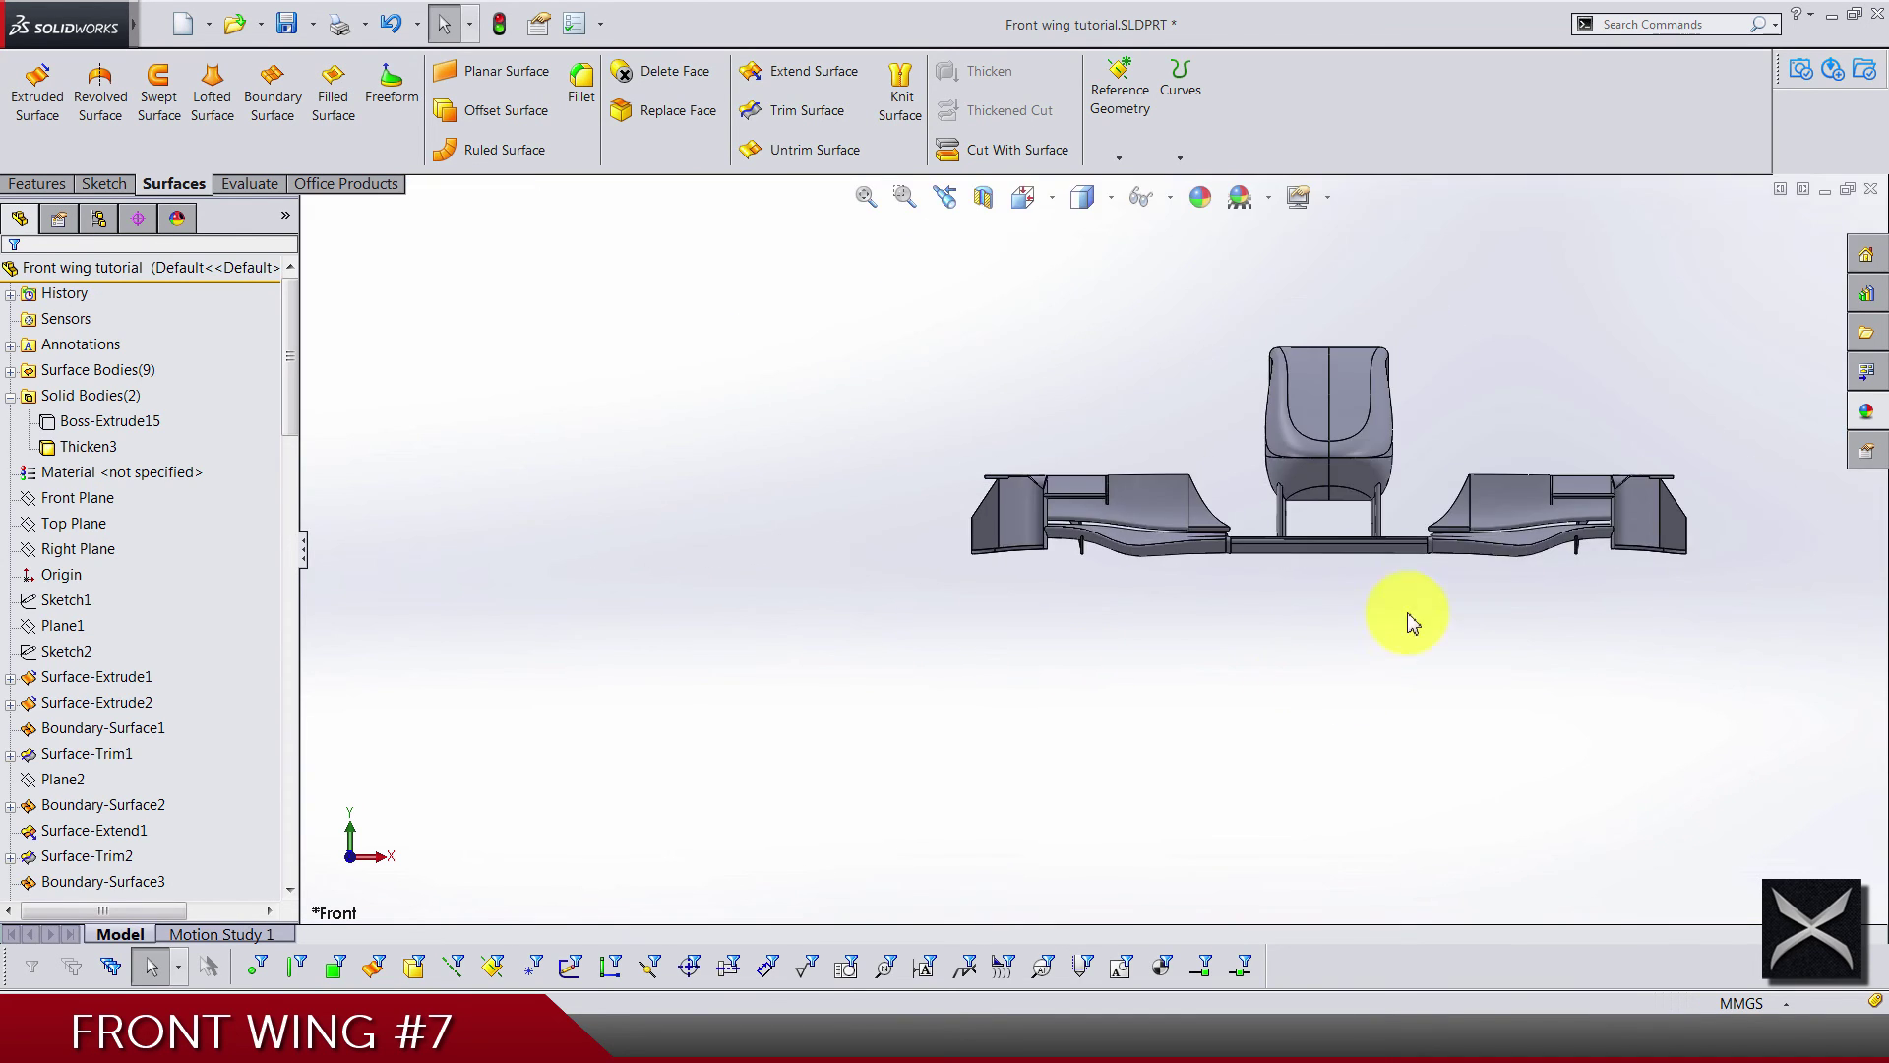
middle_drag(1348, 507, 1307, 560)
scroll(1491, 394, down, 3)
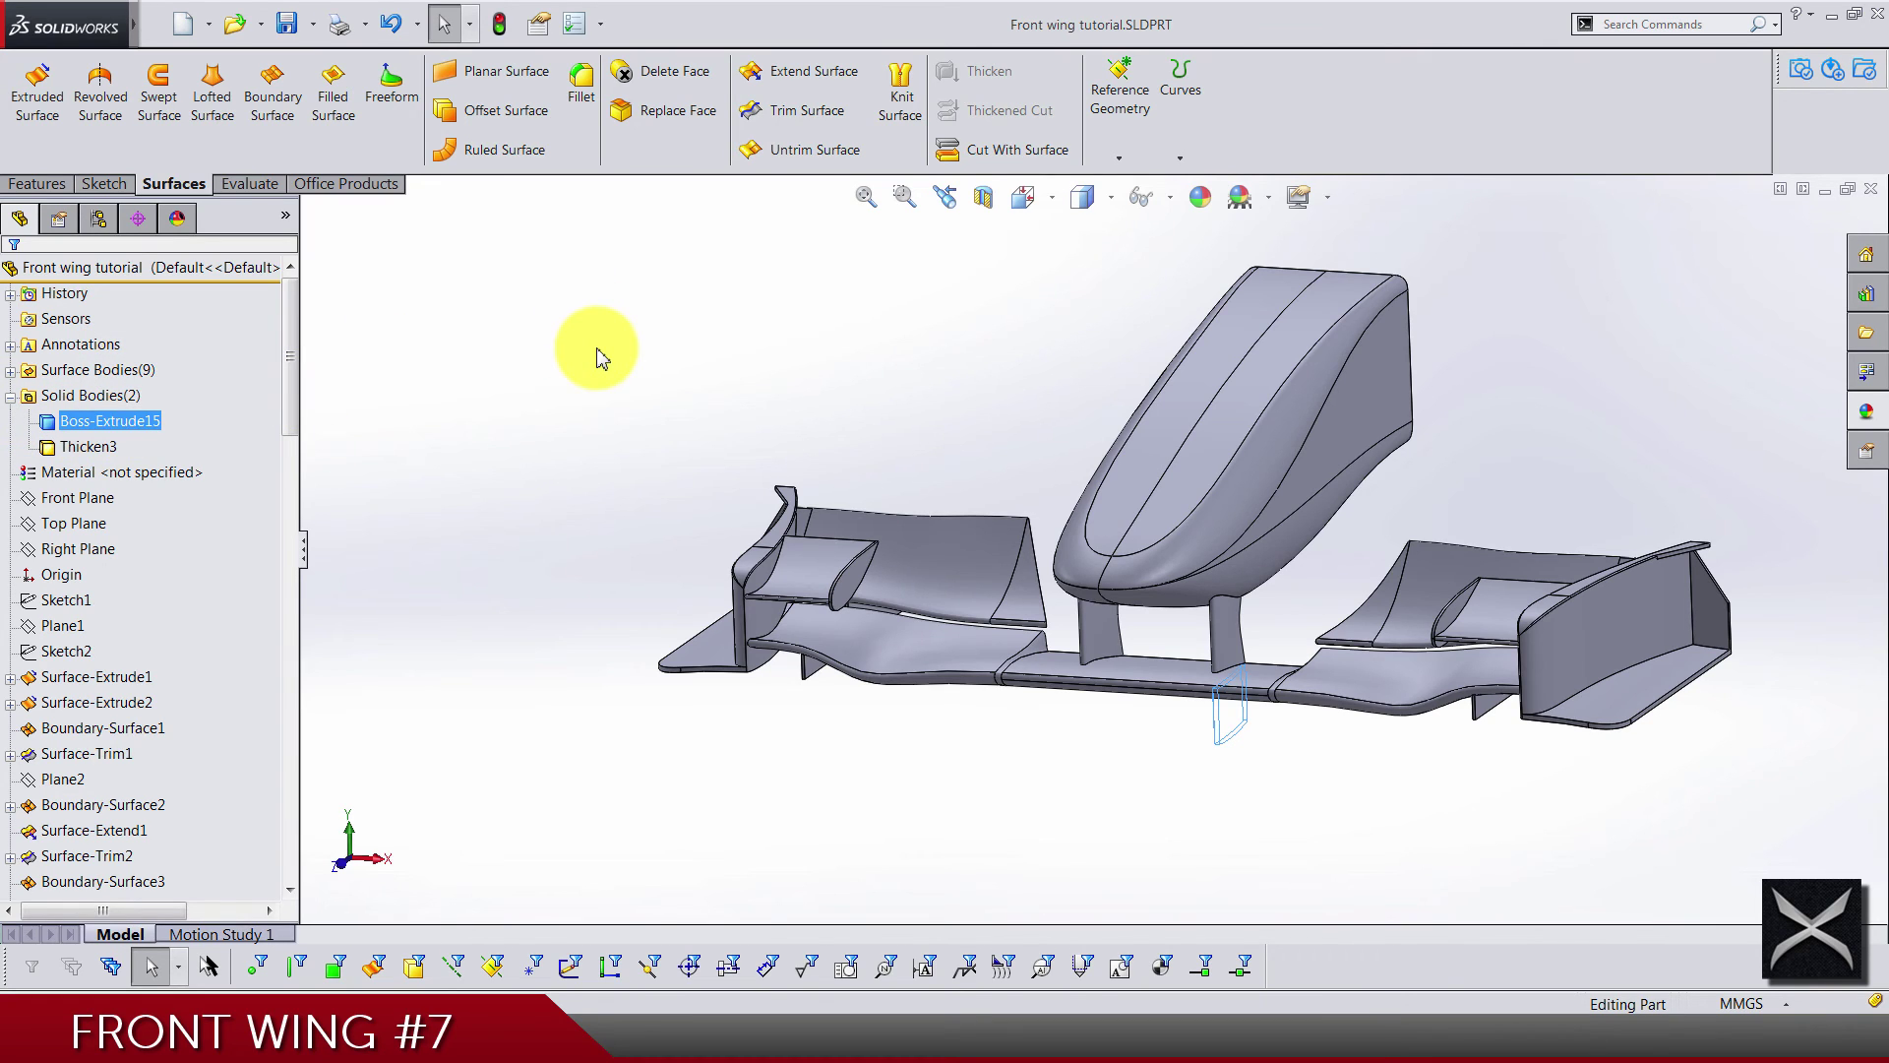
key(Delete)
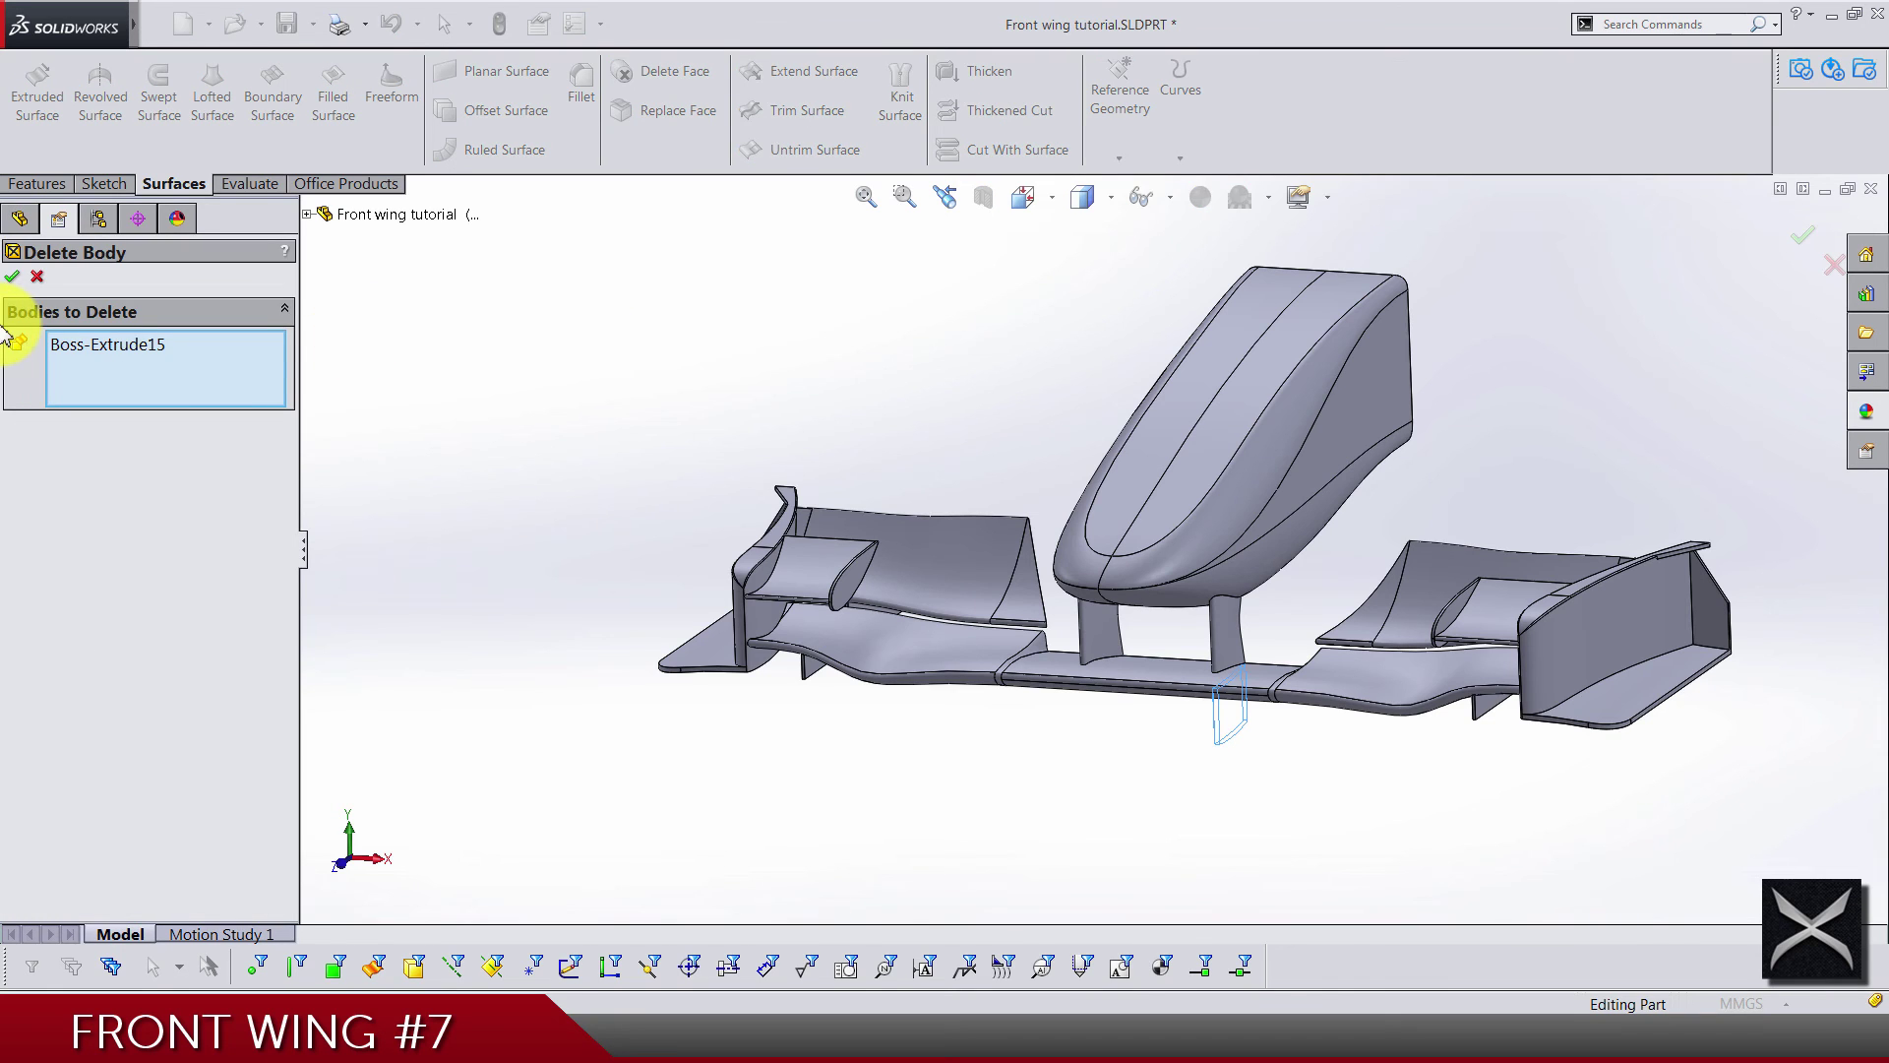
Confirm deleting Boss-Extrude15, then expand Surface Bodies and review the nine helper surfaces
click(14, 278)
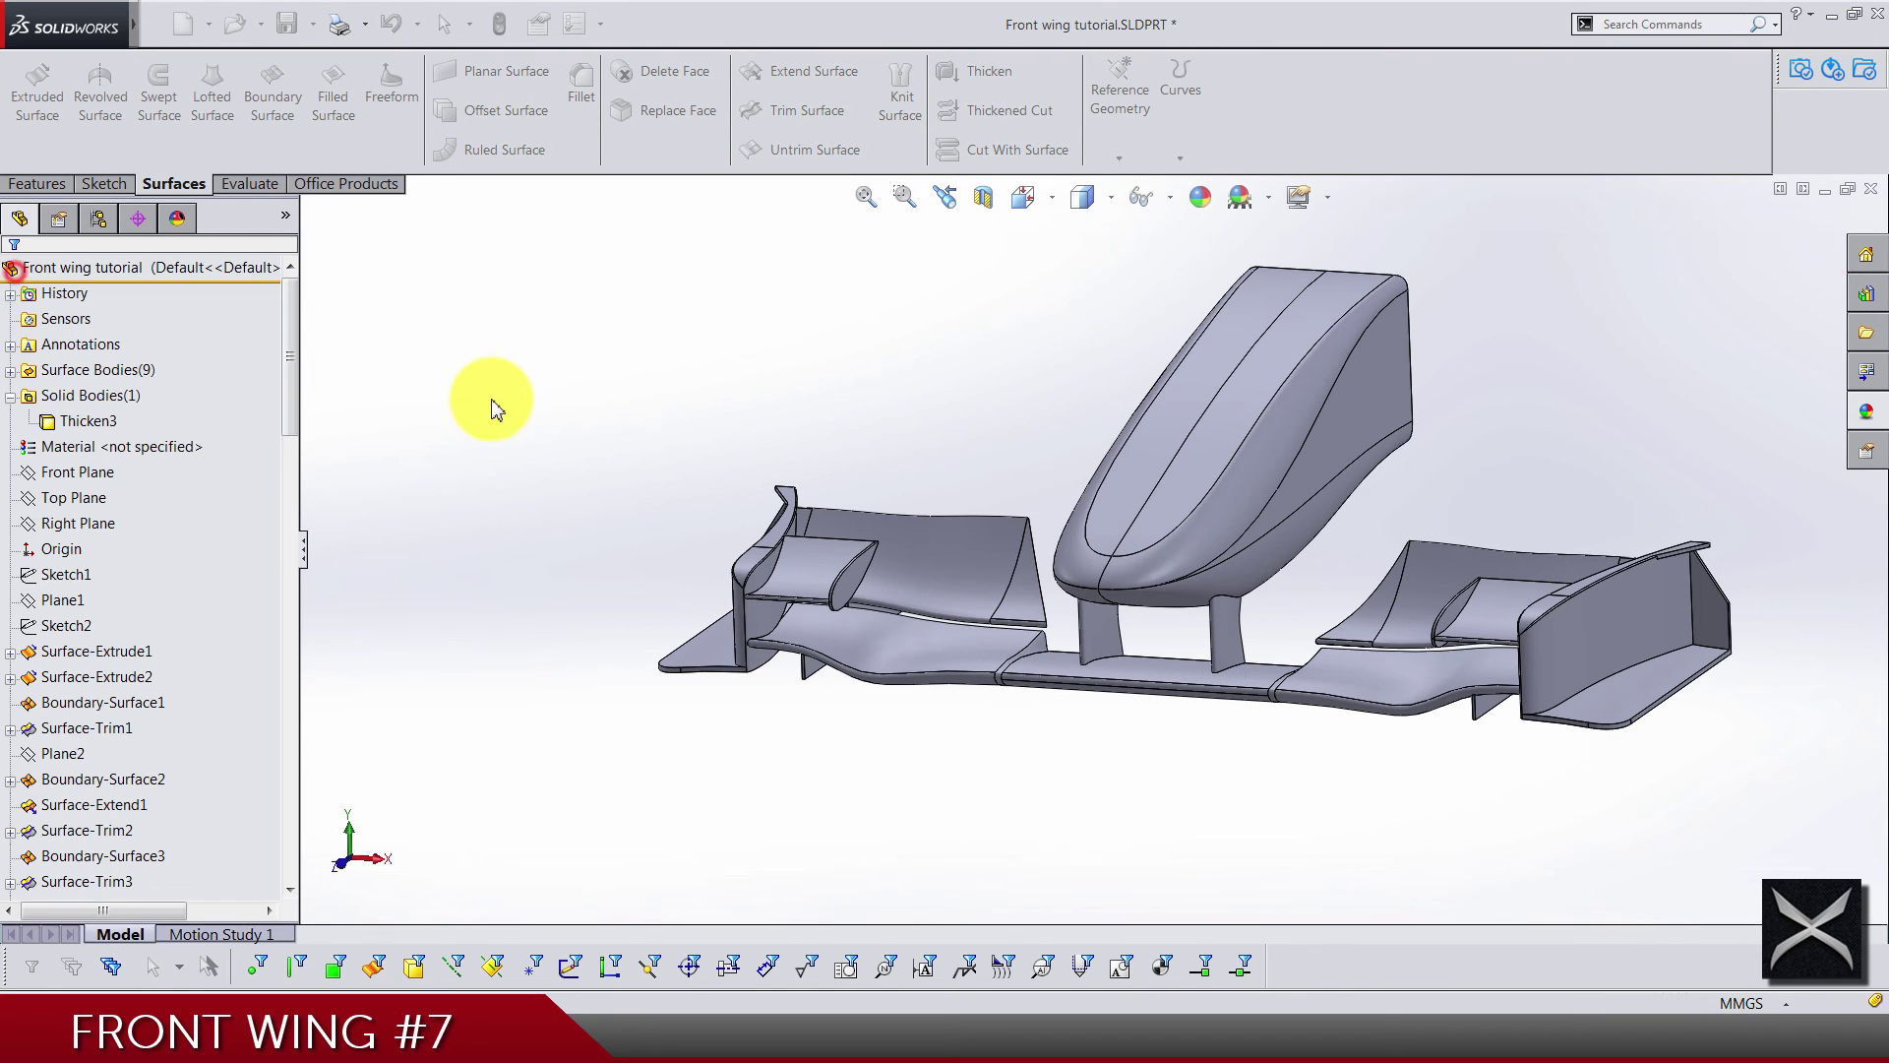
click(11, 395)
click(11, 374)
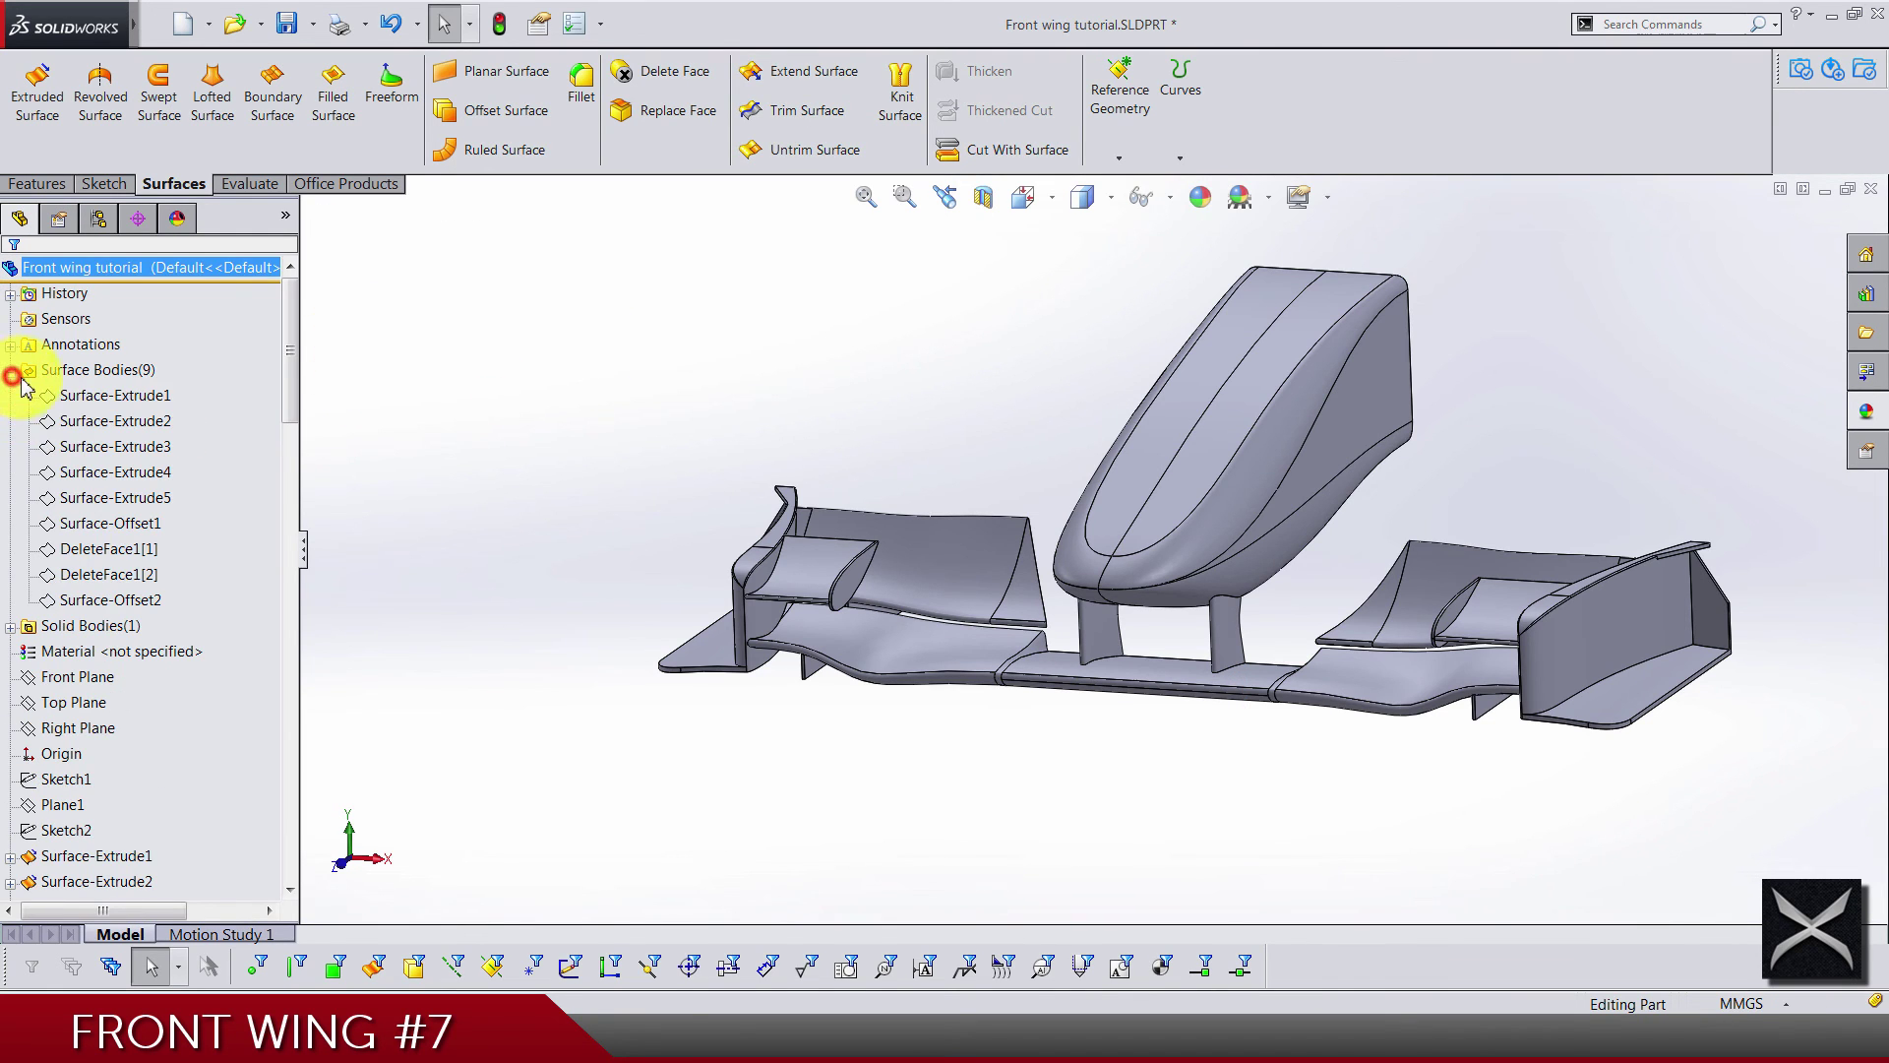
shift+click(106, 599)
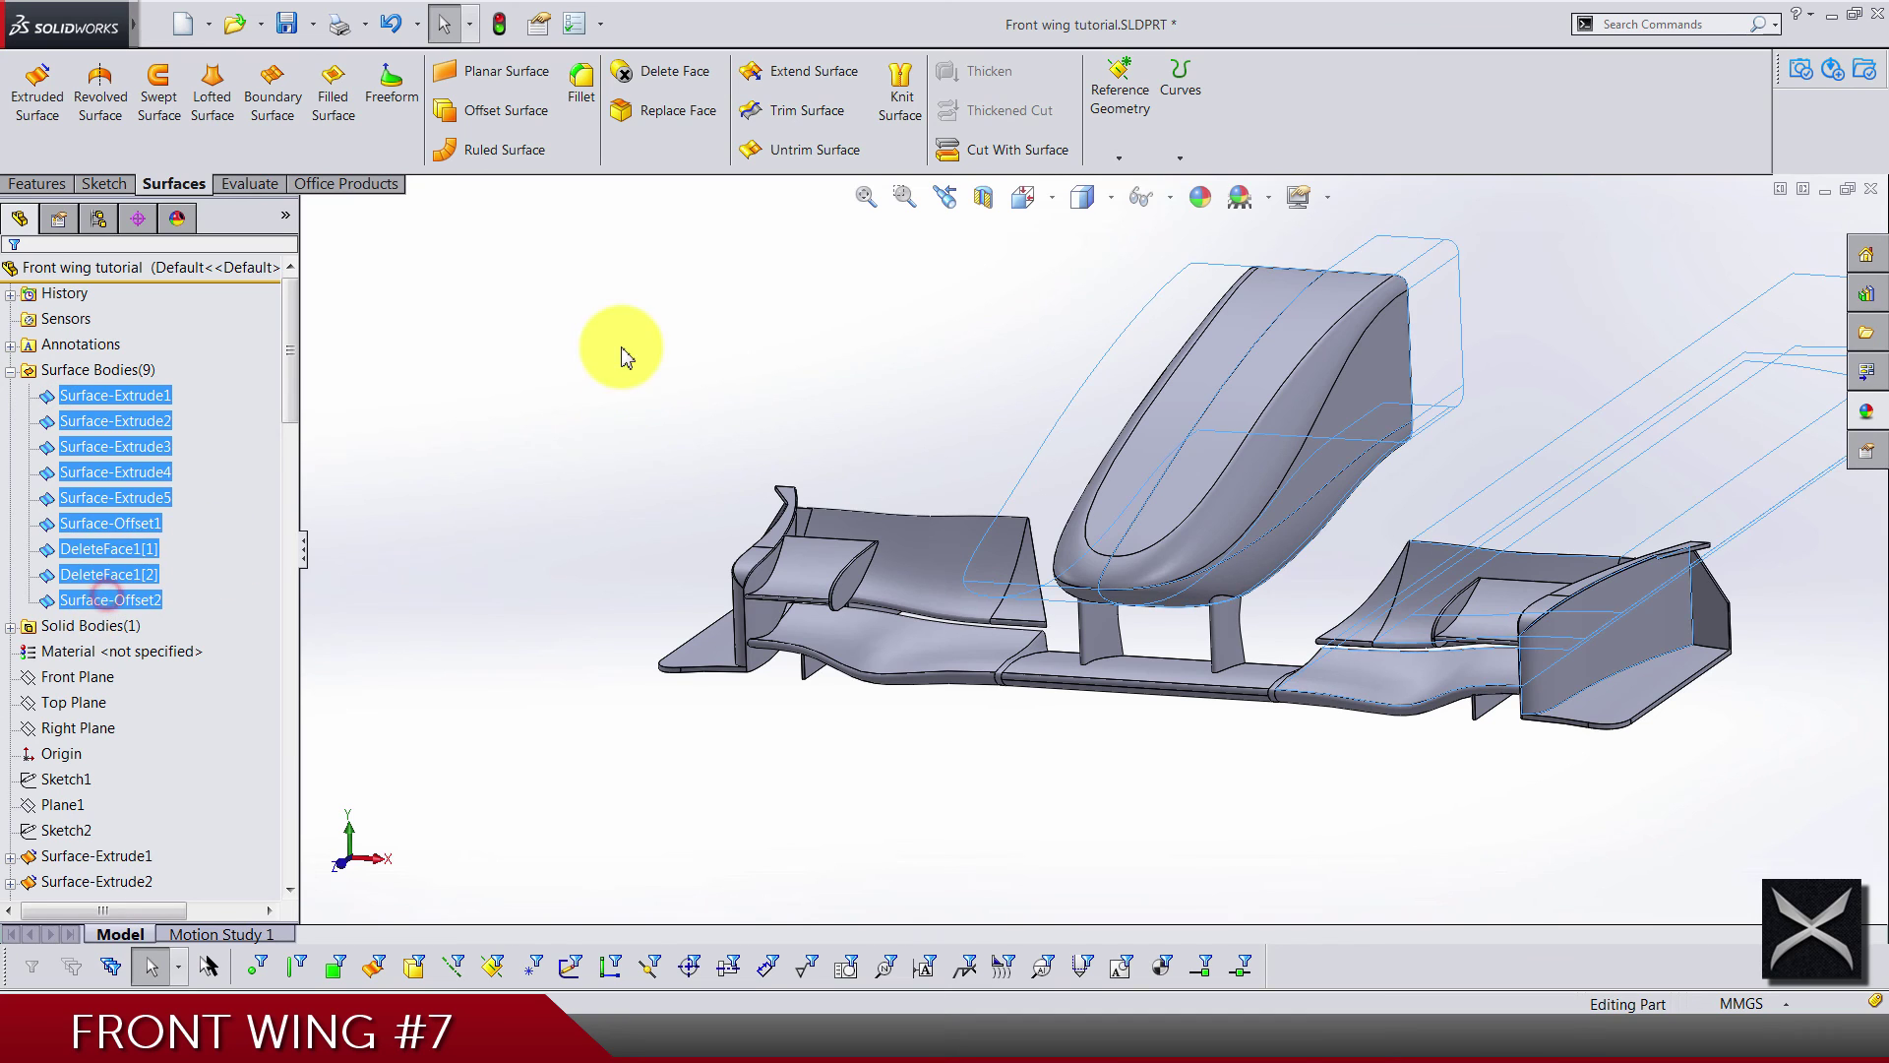
click(622, 403)
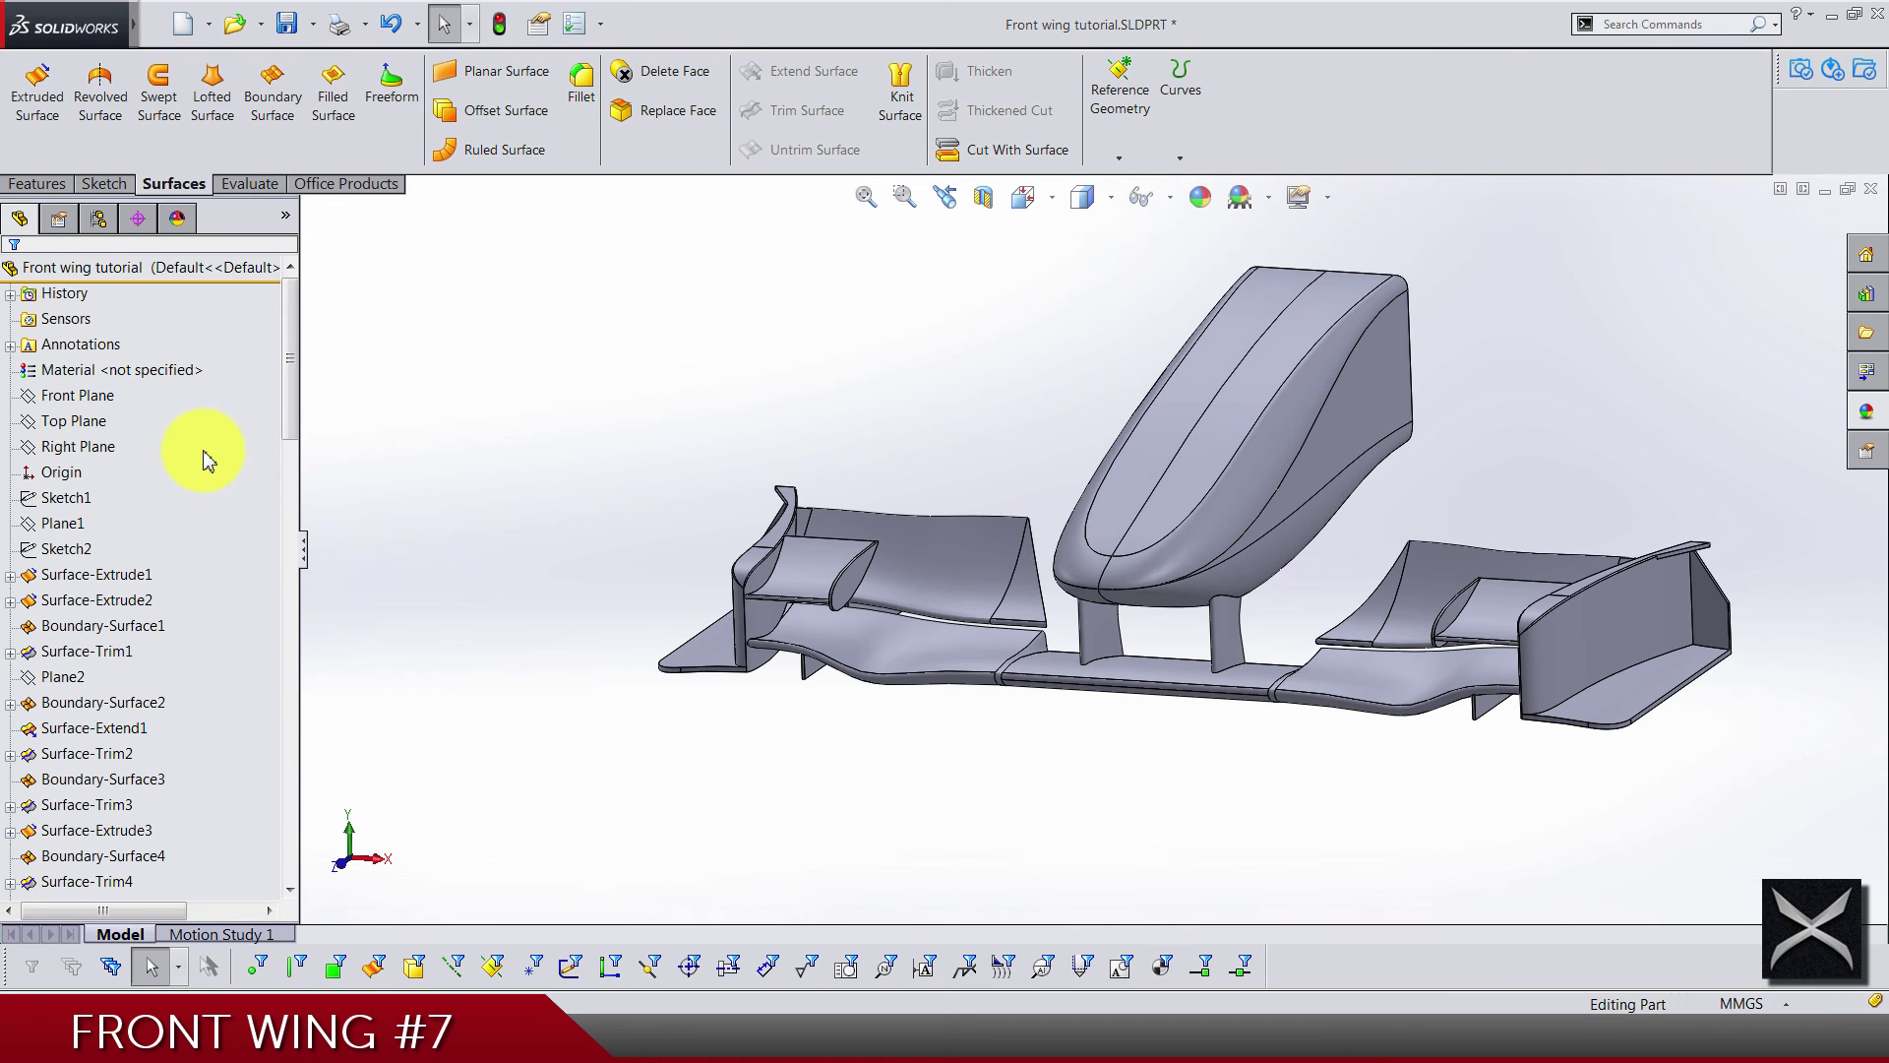
scroll(204, 458, down, 15)
scroll(204, 458, up, 15)
scroll(256, 157, up, 2)
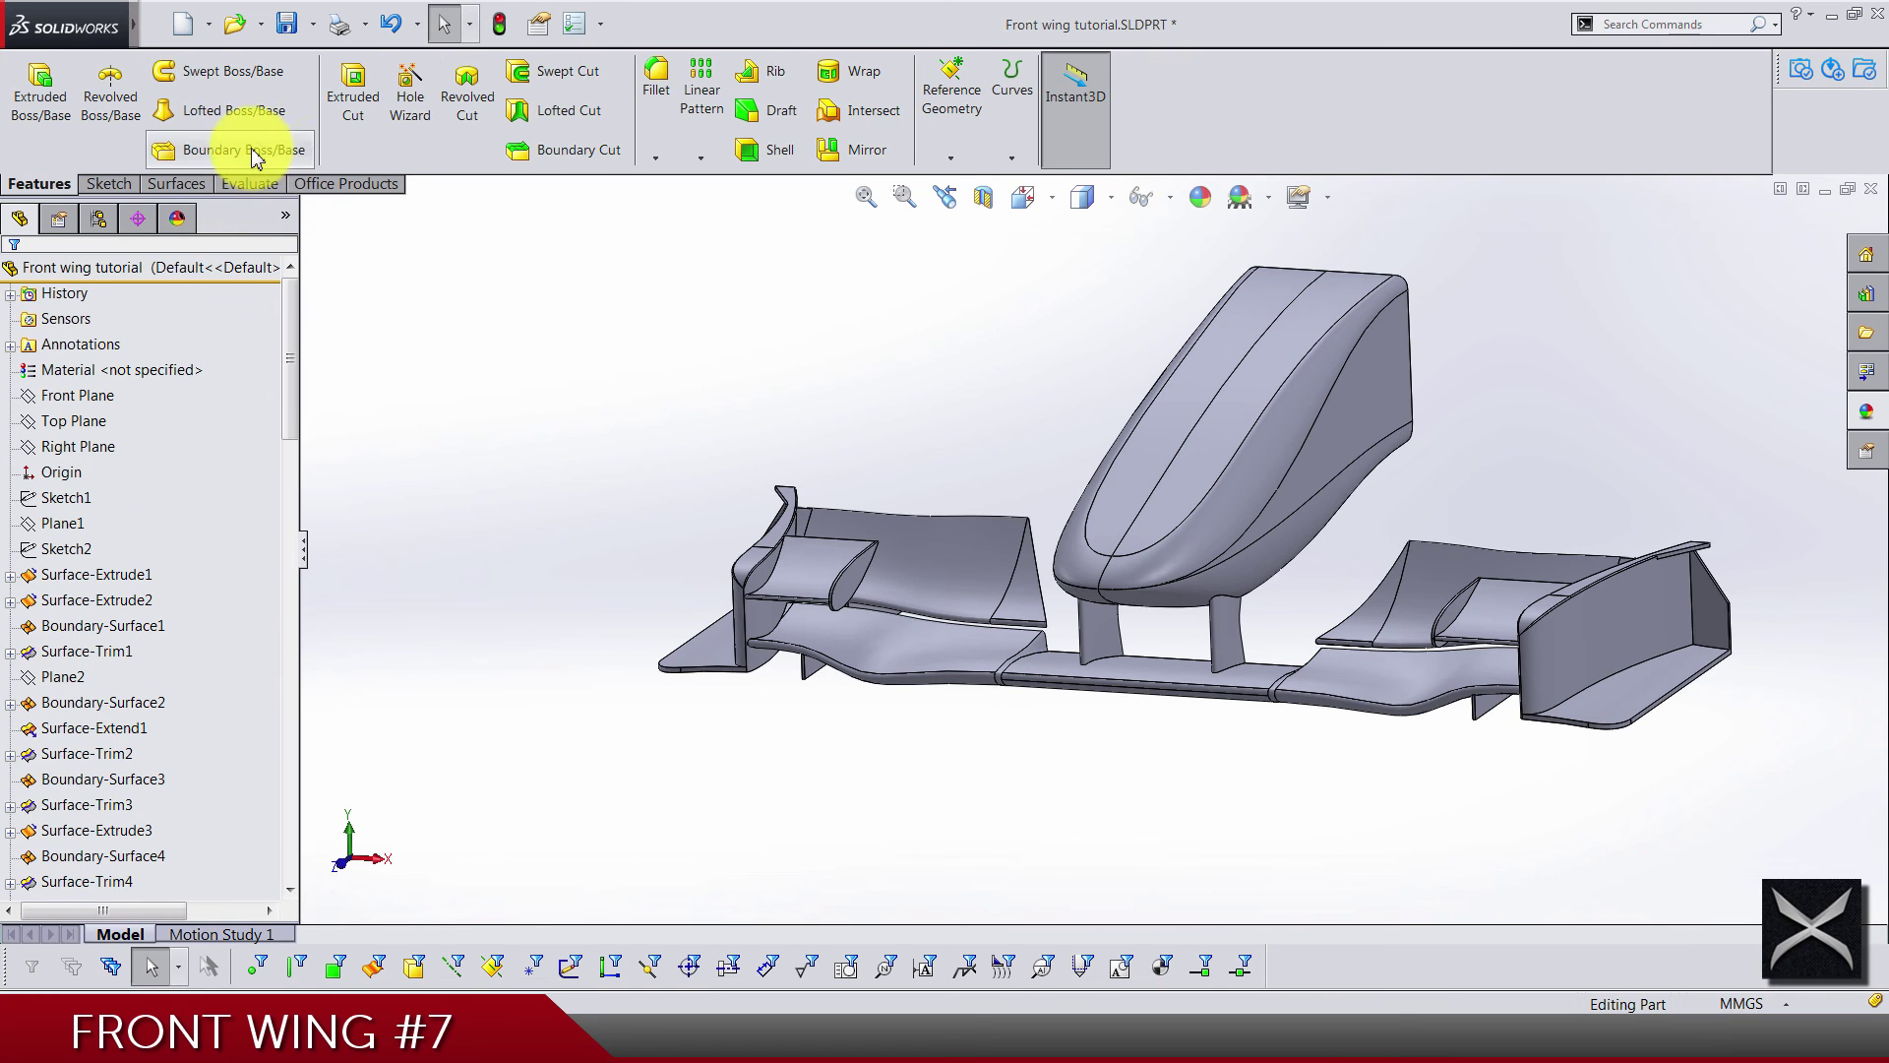
click(1018, 204)
click(1174, 283)
click(1043, 317)
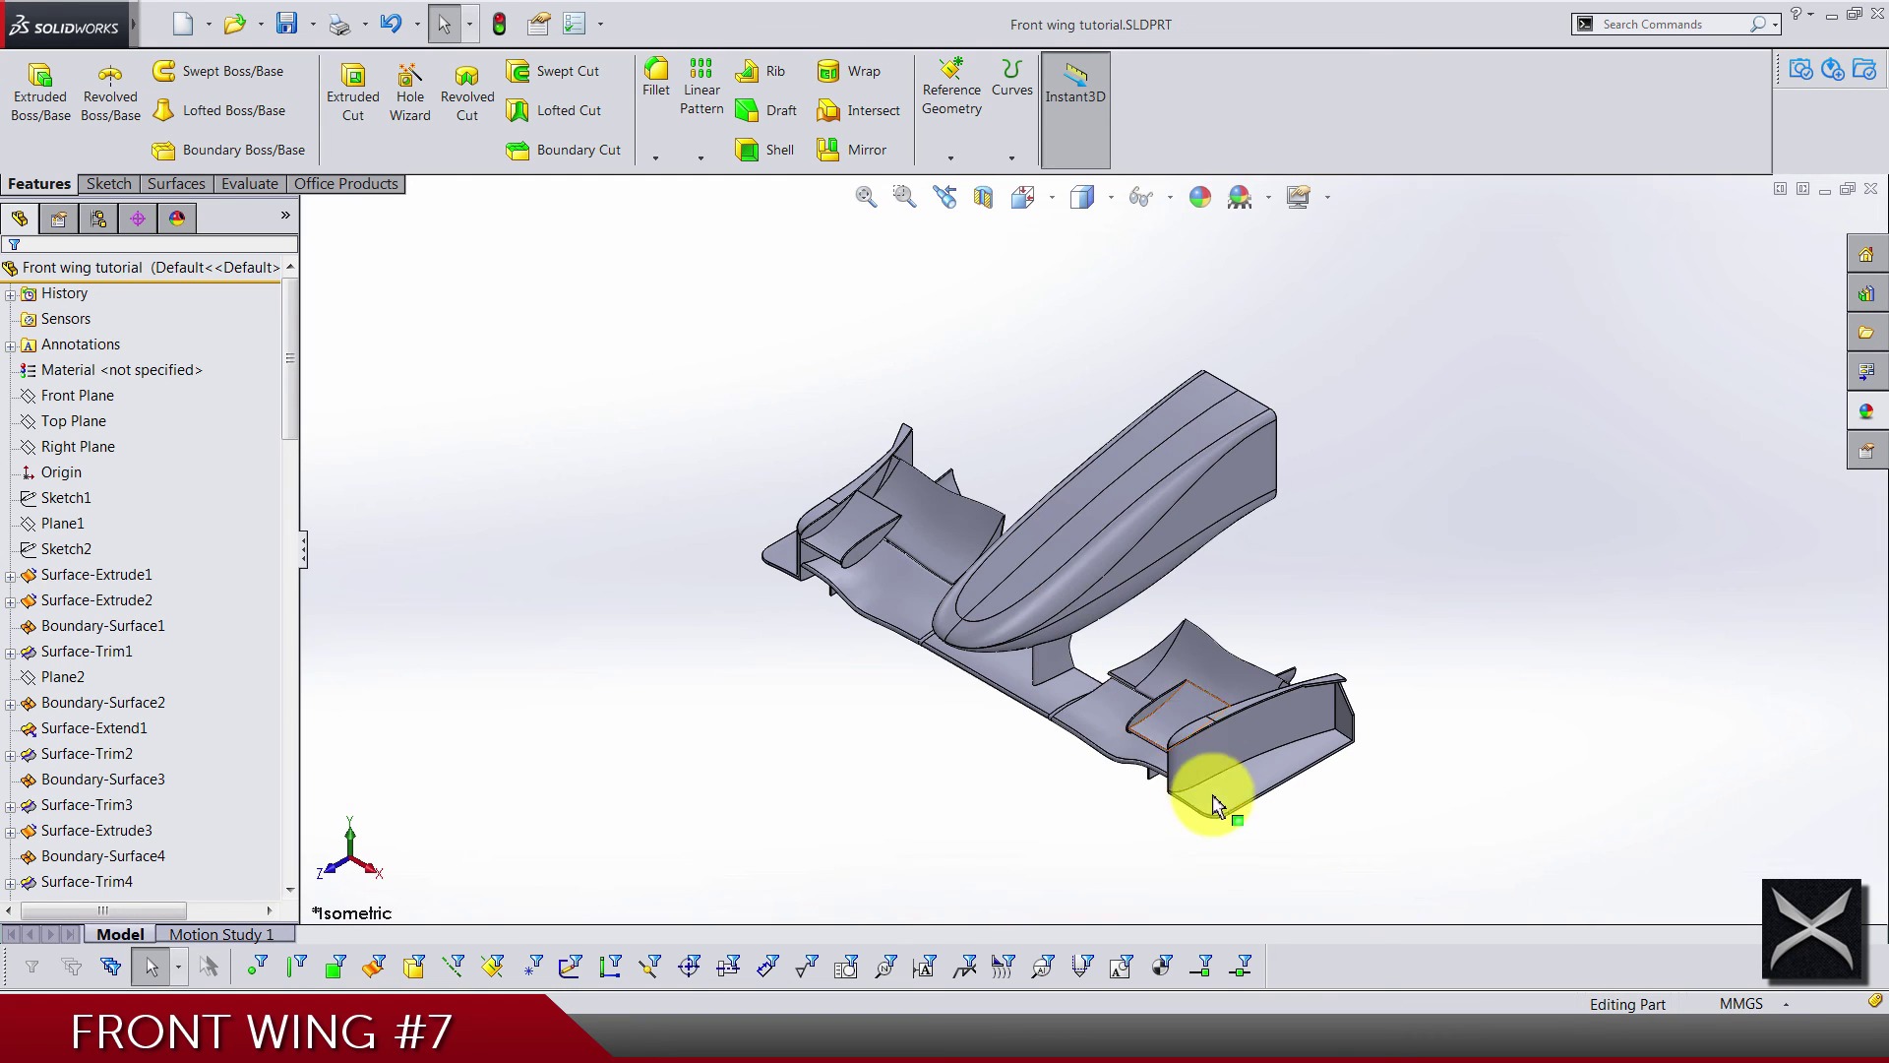
scroll(1214, 795, down, 5)
middle_drag(983, 619, 1033, 506)
scroll(1320, 515, down, 5)
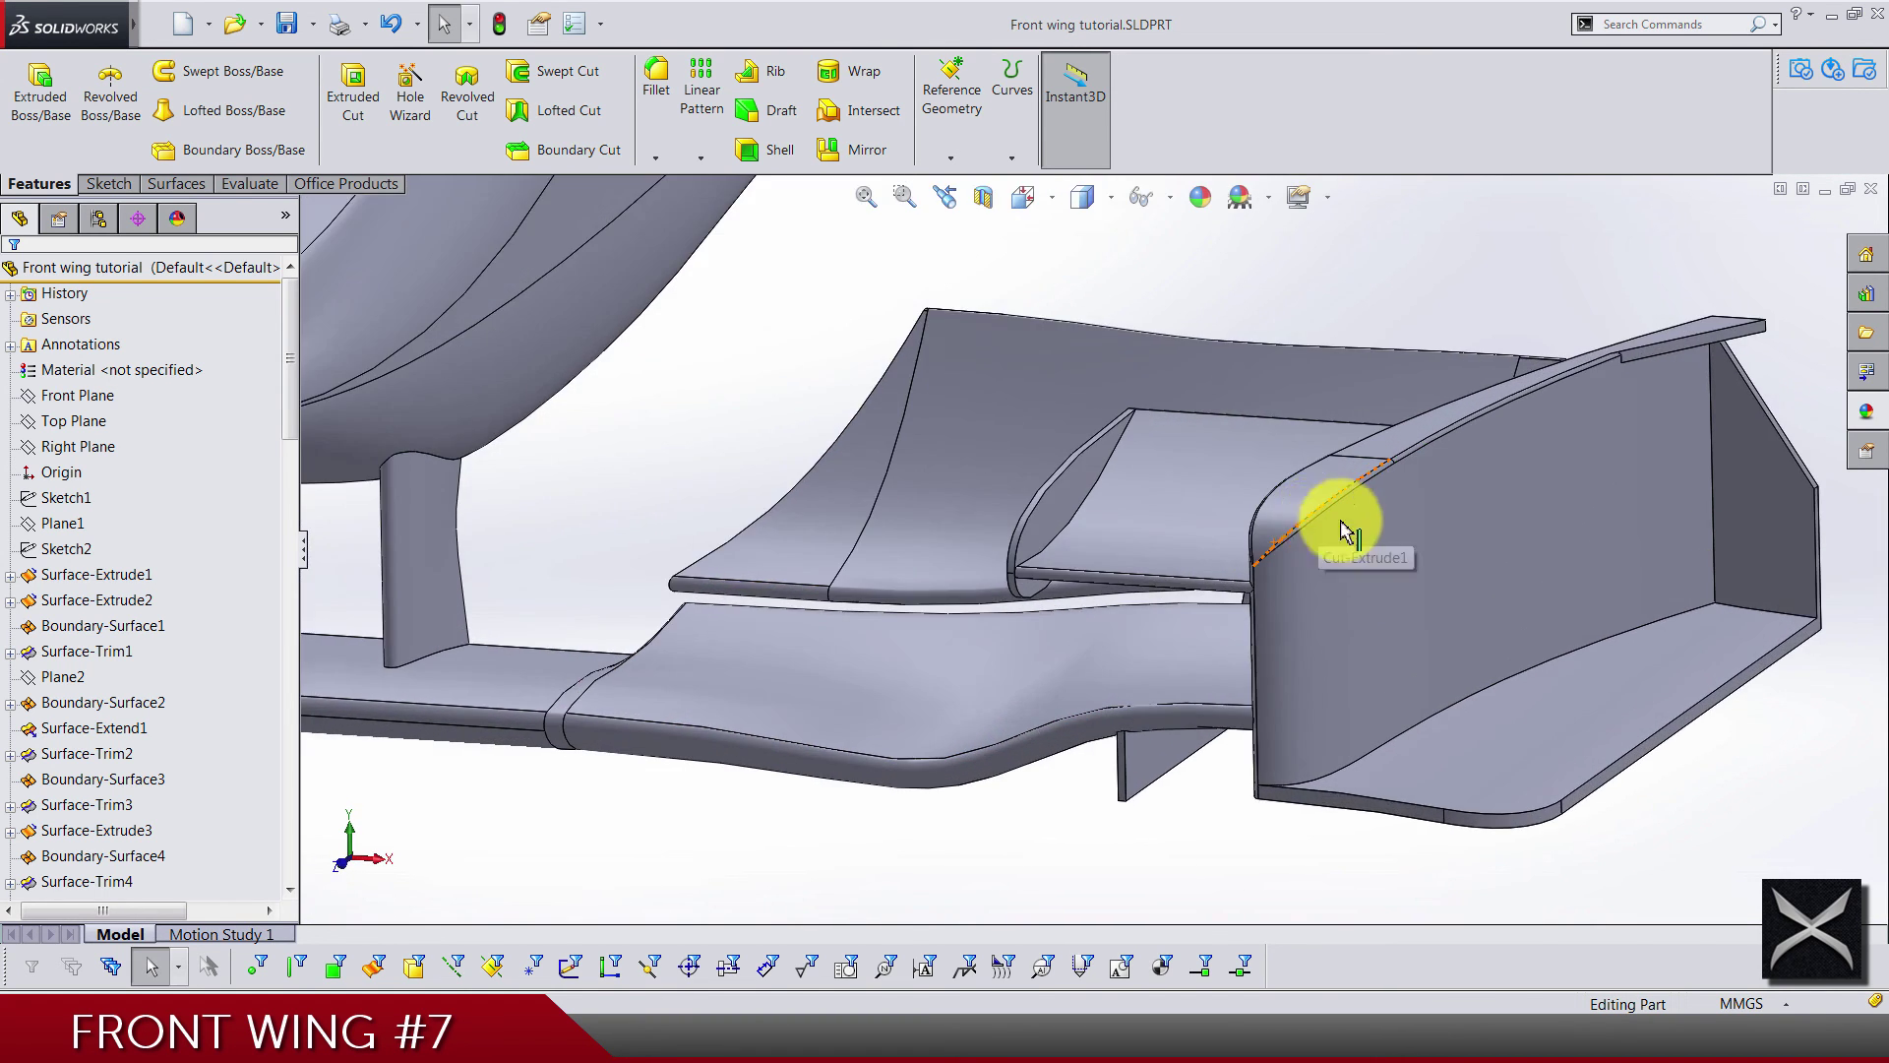
scroll(1531, 476, up, 3)
middle_drag(1328, 599, 1072, 518)
scroll(1094, 751, down, 5)
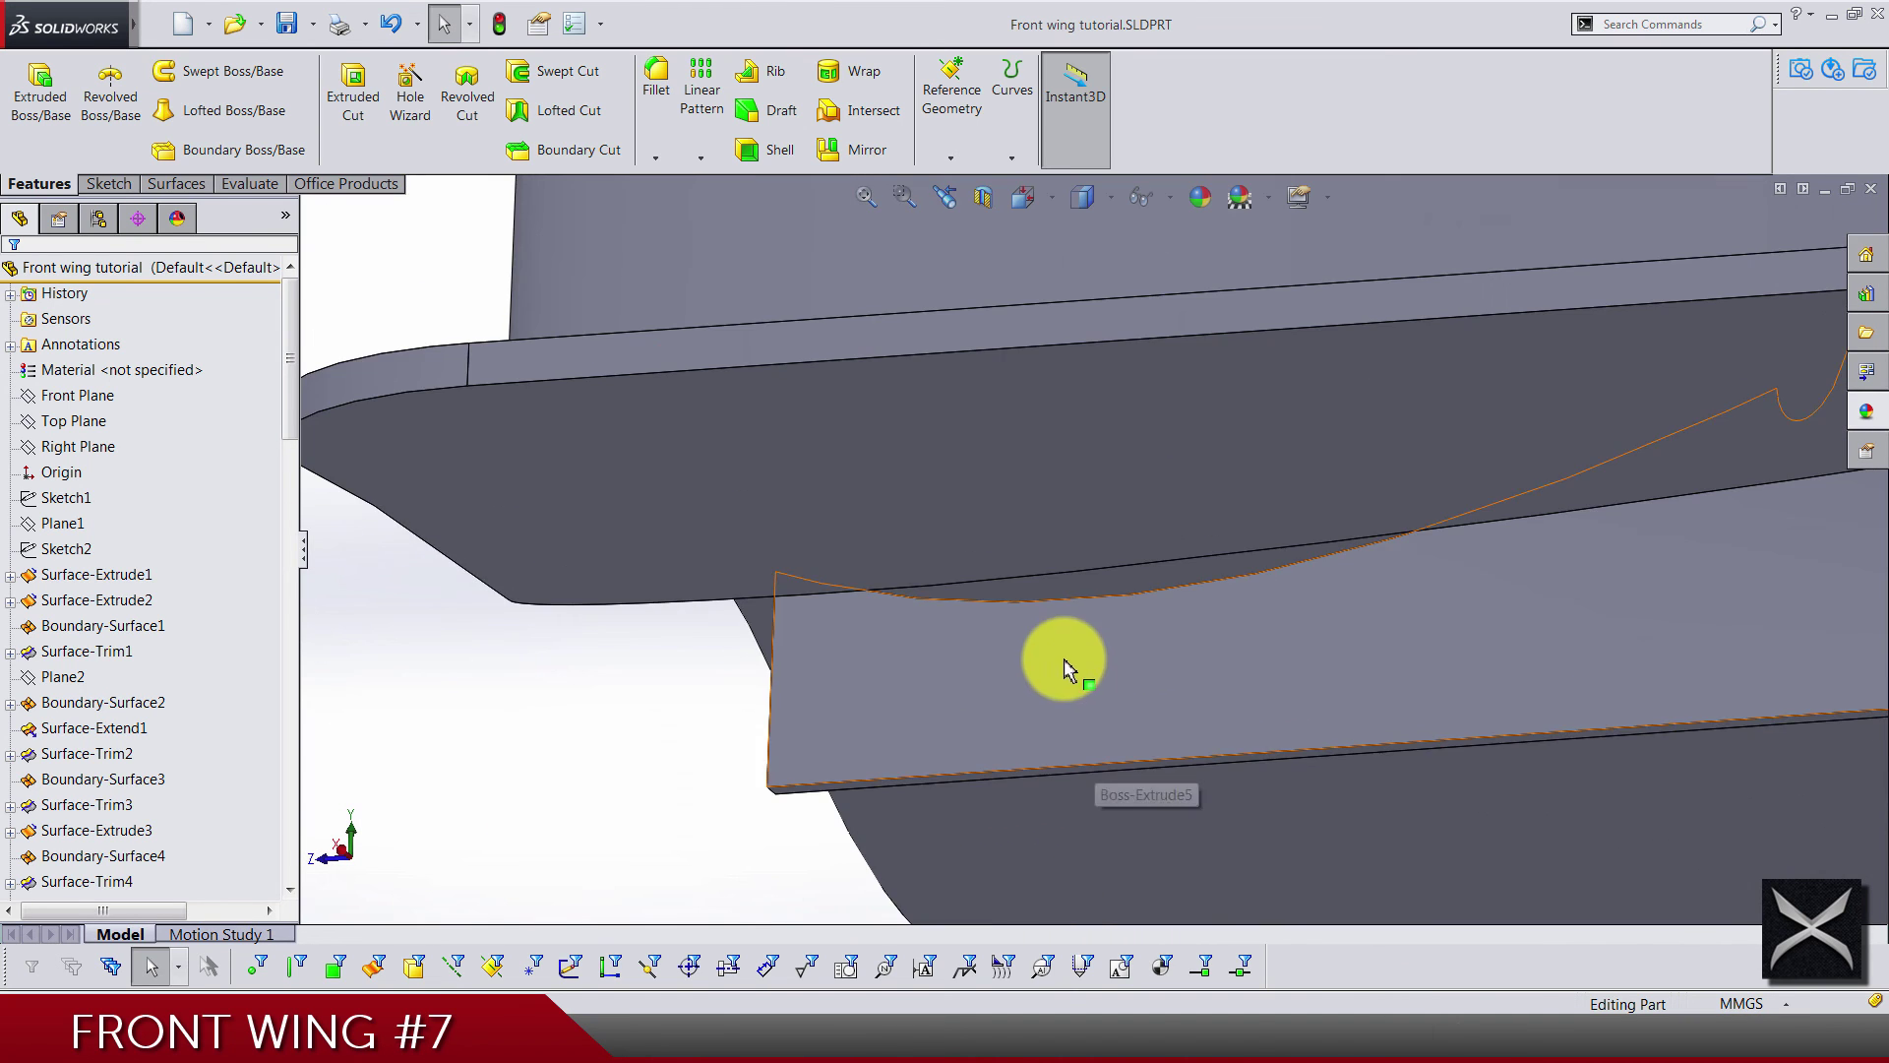
middle_drag(1063, 656, 1122, 624)
scroll(1130, 623, up, 5)
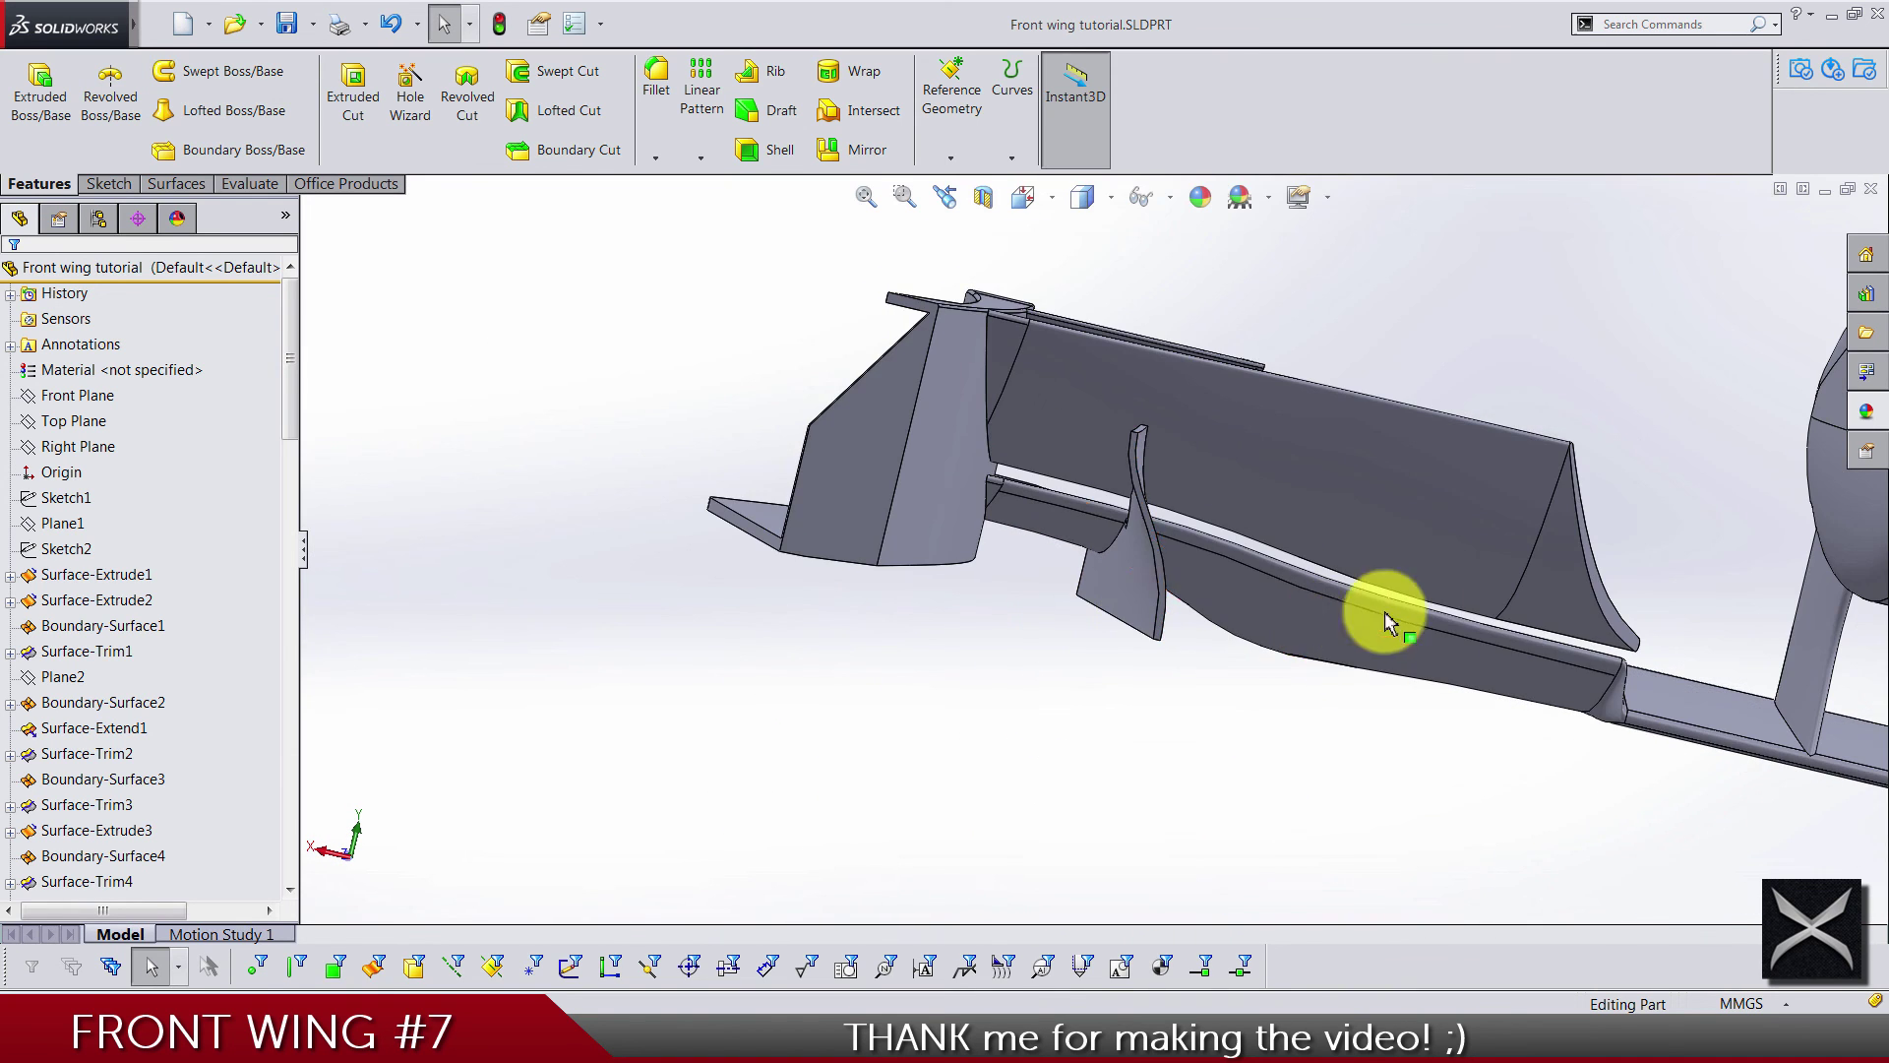
middle_drag(1424, 617, 1530, 562)
key(f)
middle_drag(1194, 492, 848, 877)
middle_drag(1224, 416, 992, 352)
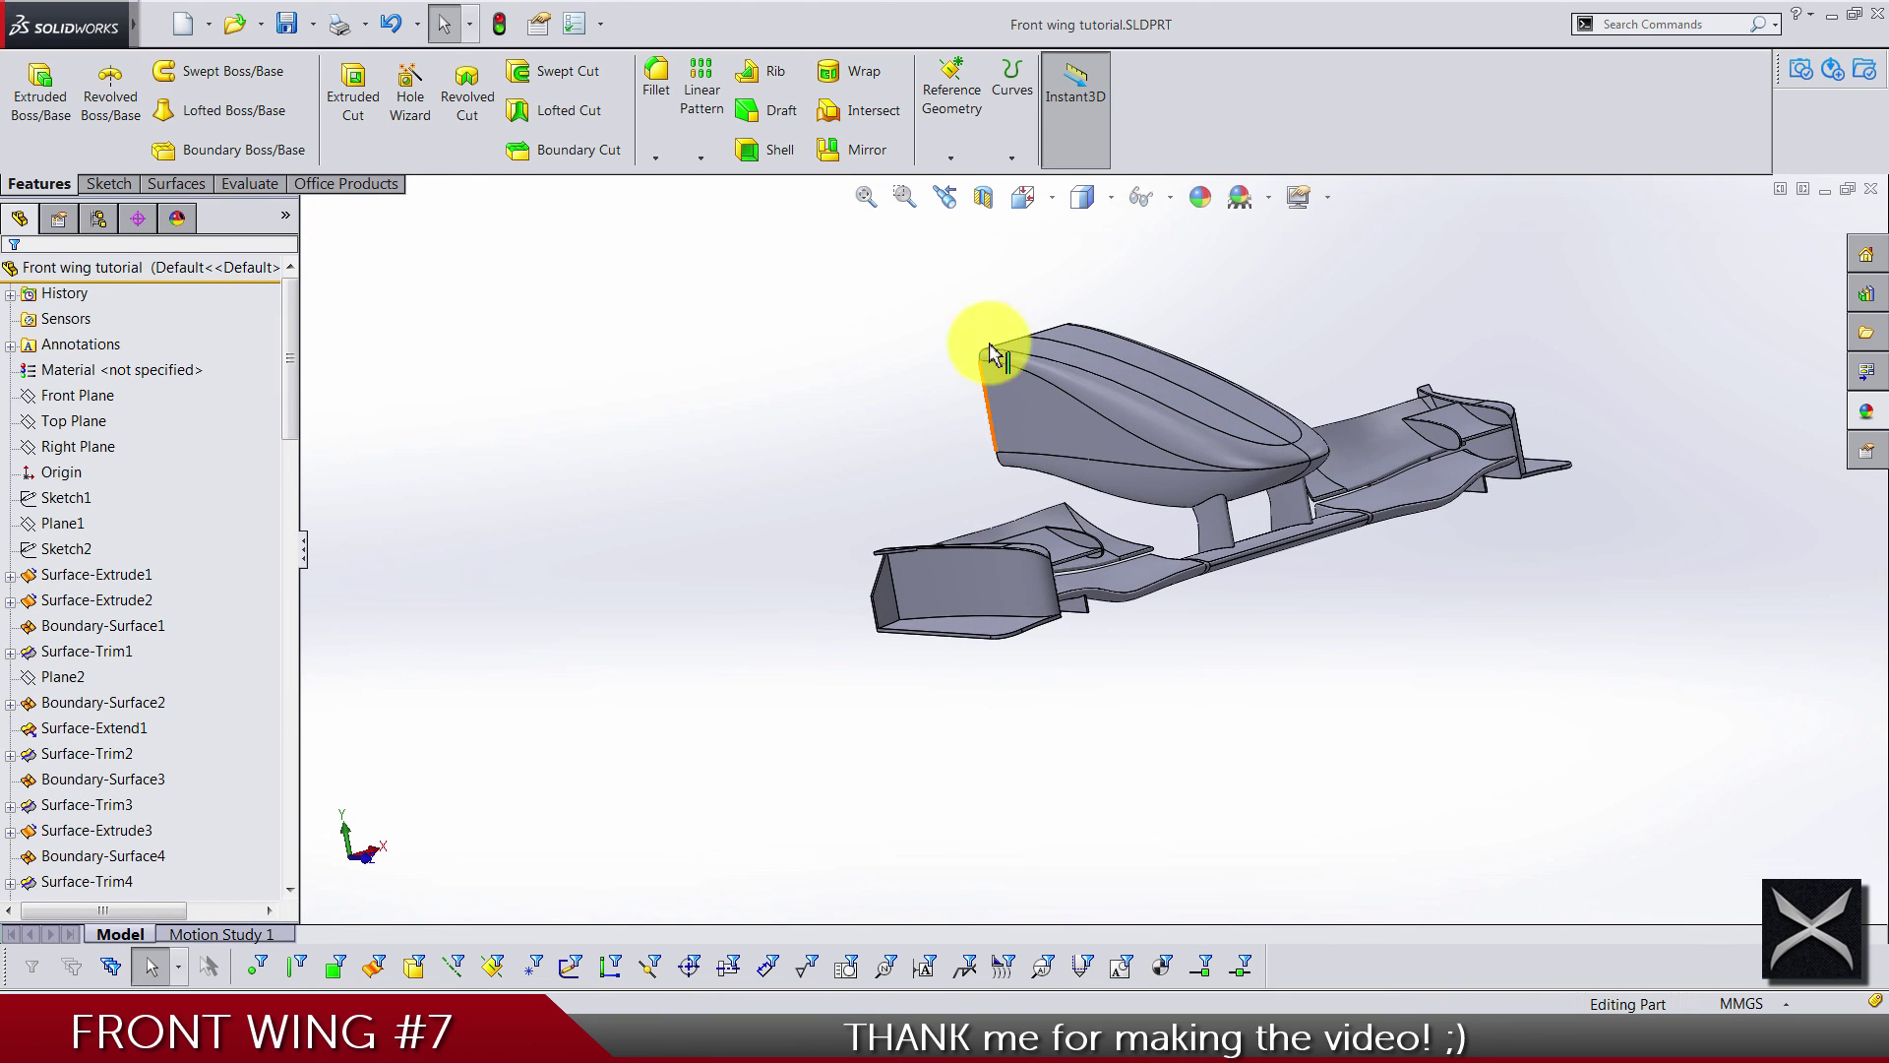
click(1024, 201)
click(1194, 278)
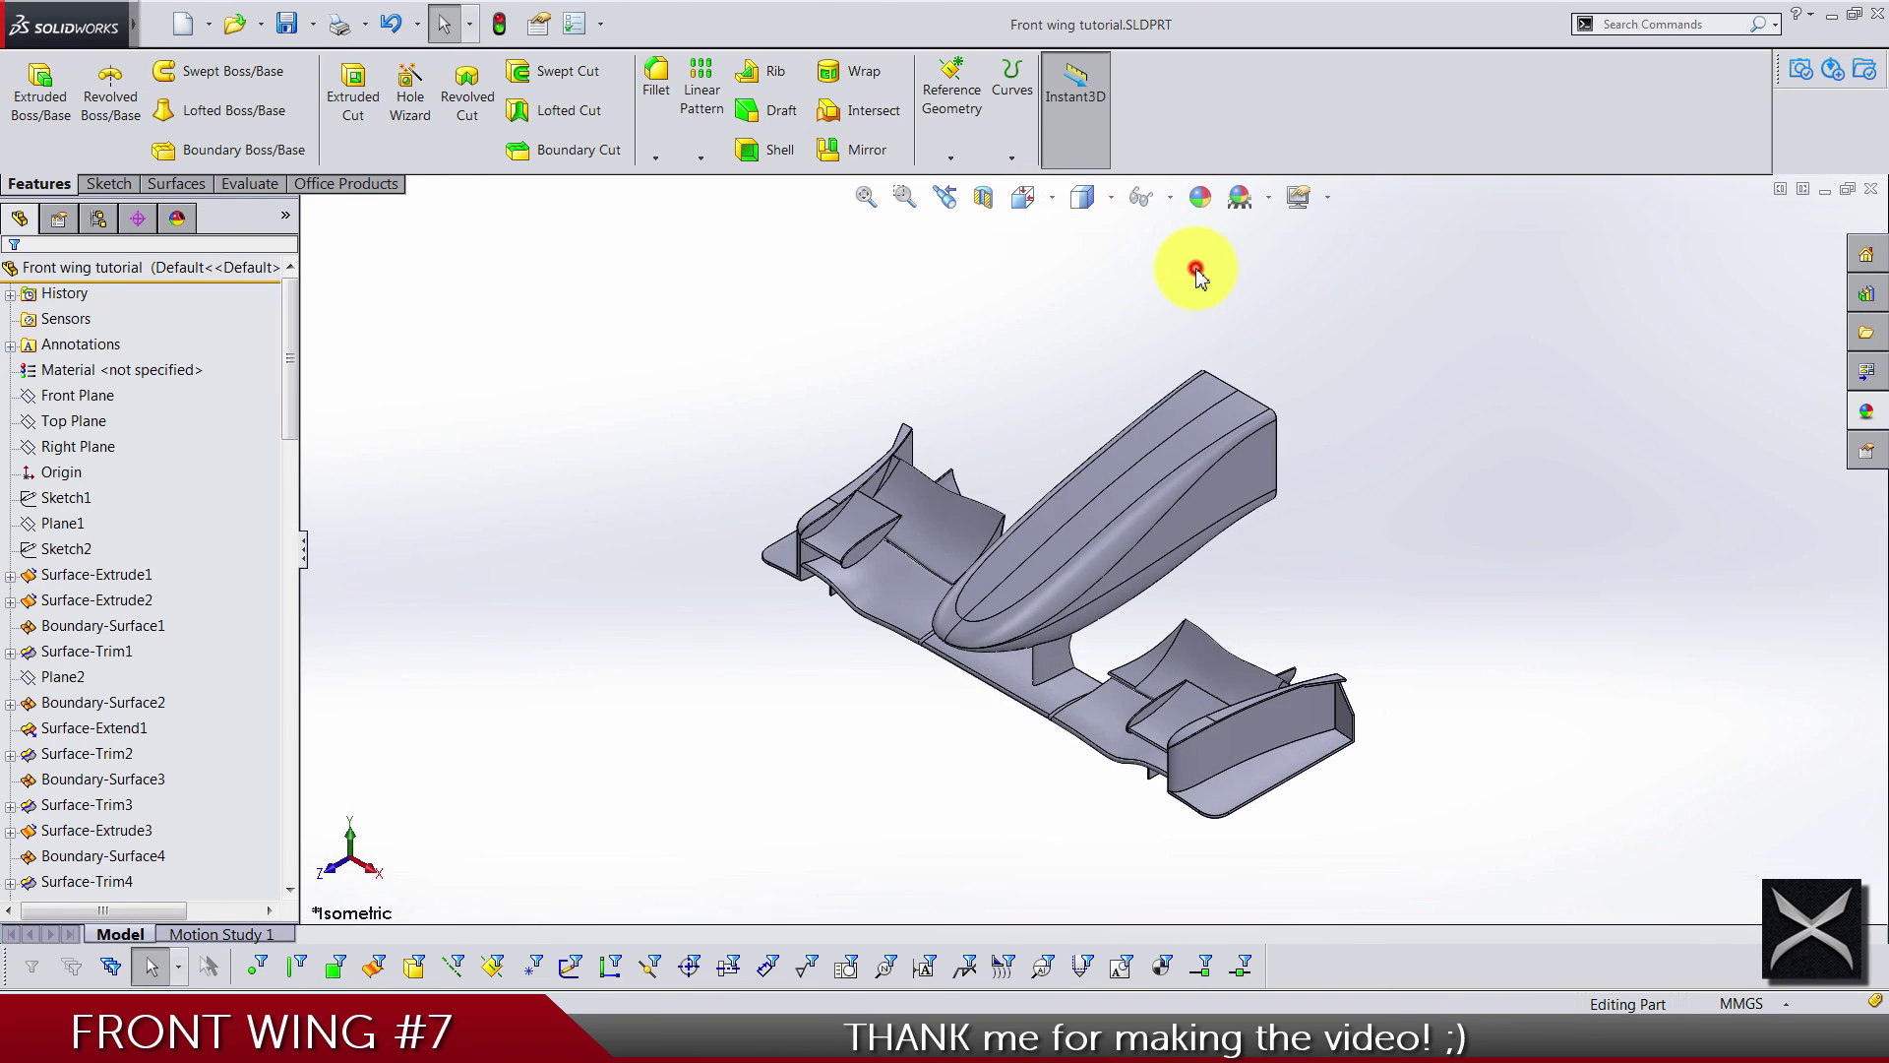